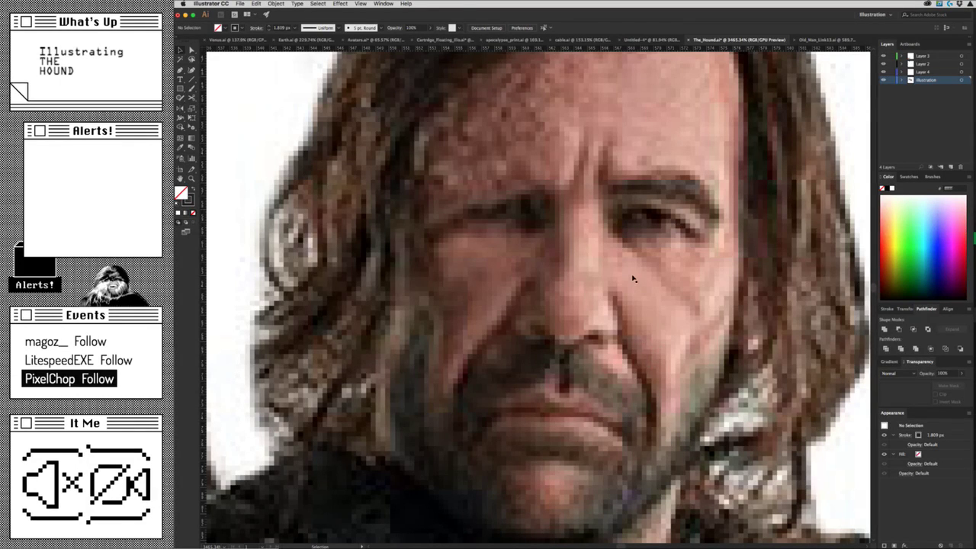
Frame the Hound sketch and helmet reference photo to inspect the helmet paths.
alt+click(633, 279)
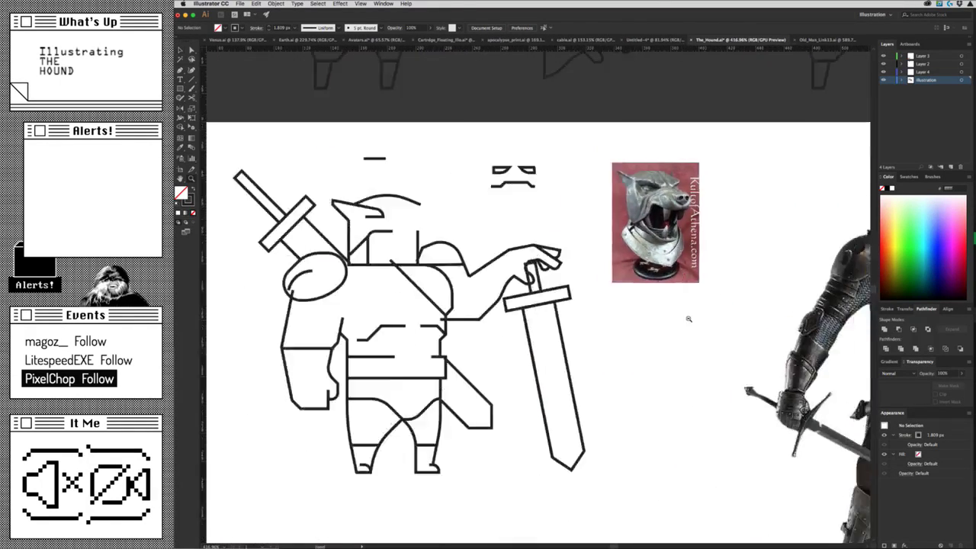
mouse_move(689, 318)
mouse_down()
mouse_move(618, 279)
mouse_move(641, 282)
mouse_up()
click(766, 305)
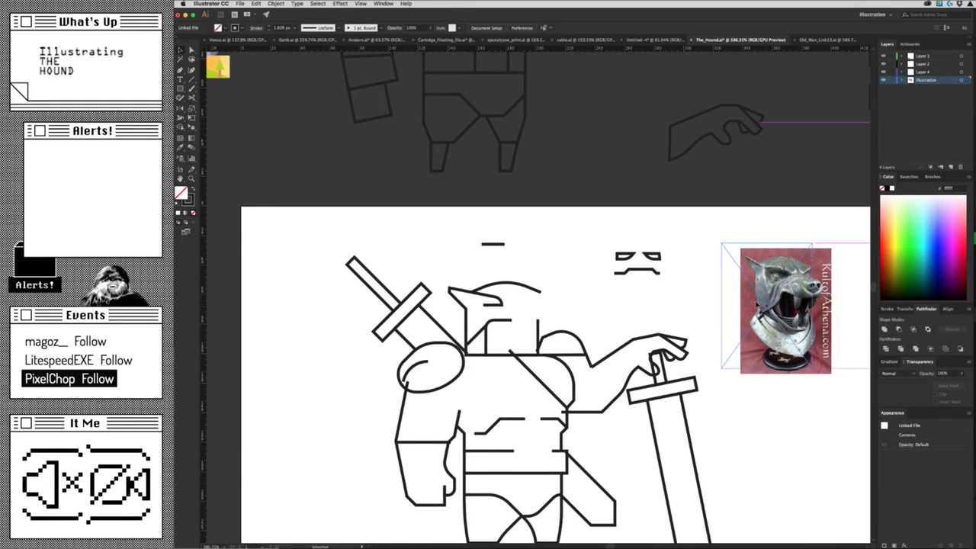
click(578, 301)
scroll(572, 281, up, 2)
Zoom into the snout and drag its end anchor up so the tip closes into a loop.
key(a)
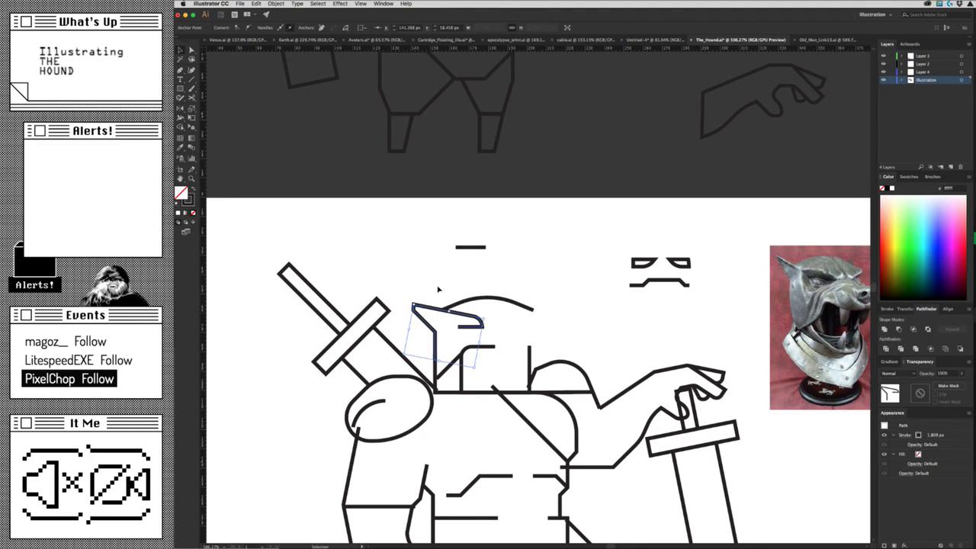
mouse_move(454, 288)
mouse_down()
mouse_move(448, 257)
mouse_move(487, 280)
mouse_move(535, 347)
mouse_up()
key(z)
key(a)
key(z)
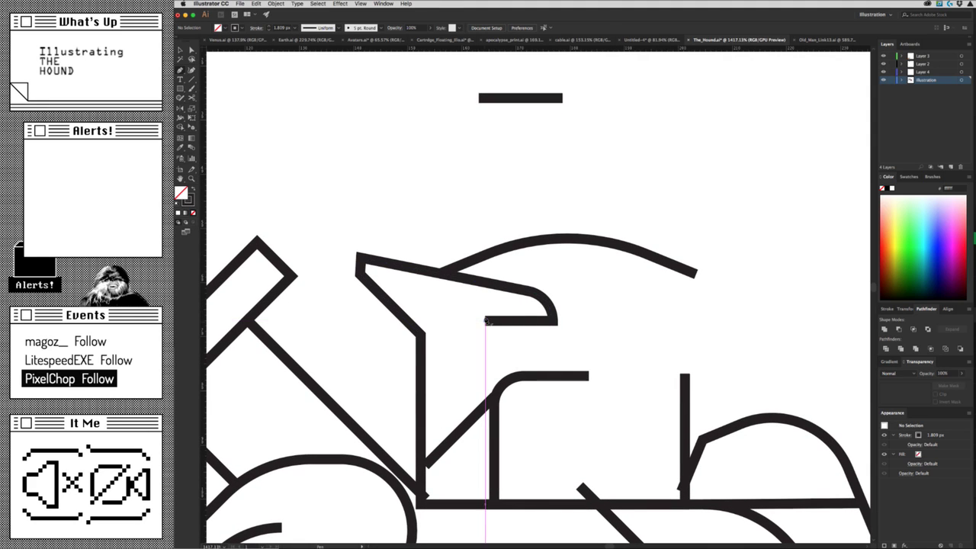
click(488, 321)
drag(488, 284, 525, 277)
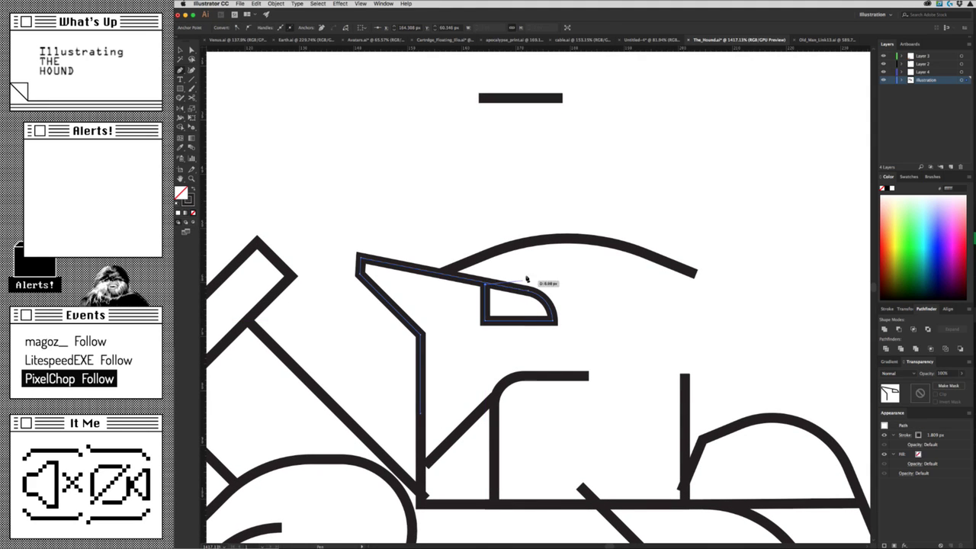
click(558, 276)
scroll(558, 277, down, 5)
Round the corner of the snout's eye loop with the live corner widget.
scroll(466, 485, down, 2)
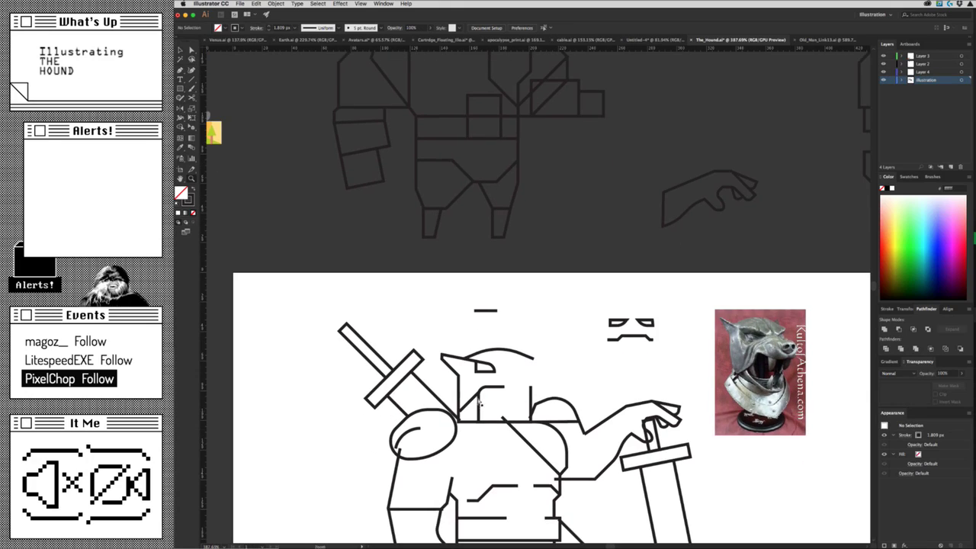
click(480, 366)
drag(485, 365, 521, 363)
click(533, 373)
Move the short diagonal line up-left and raise the hooked L path's top anchor.
scroll(522, 363, up, 3)
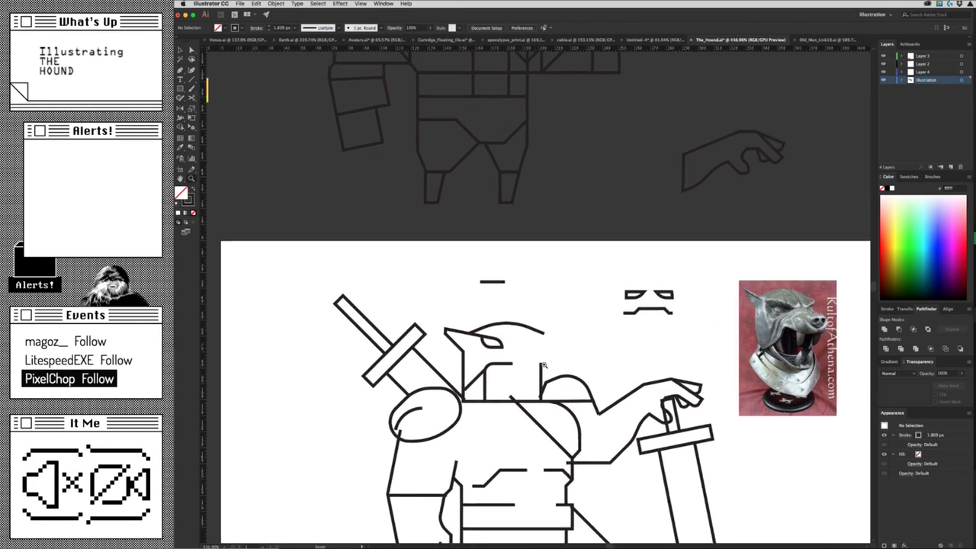
scroll(488, 368, up, 5)
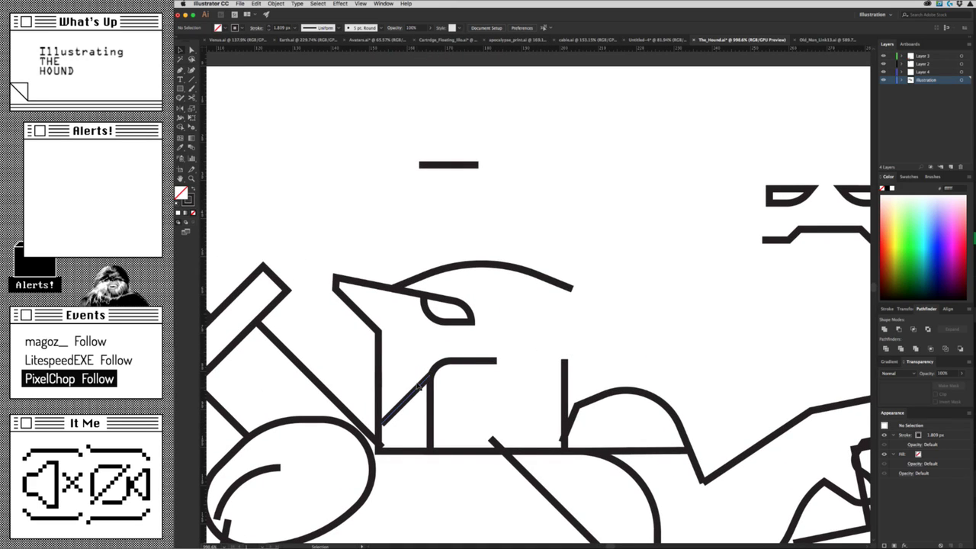
drag(420, 381, 394, 360)
click(494, 365)
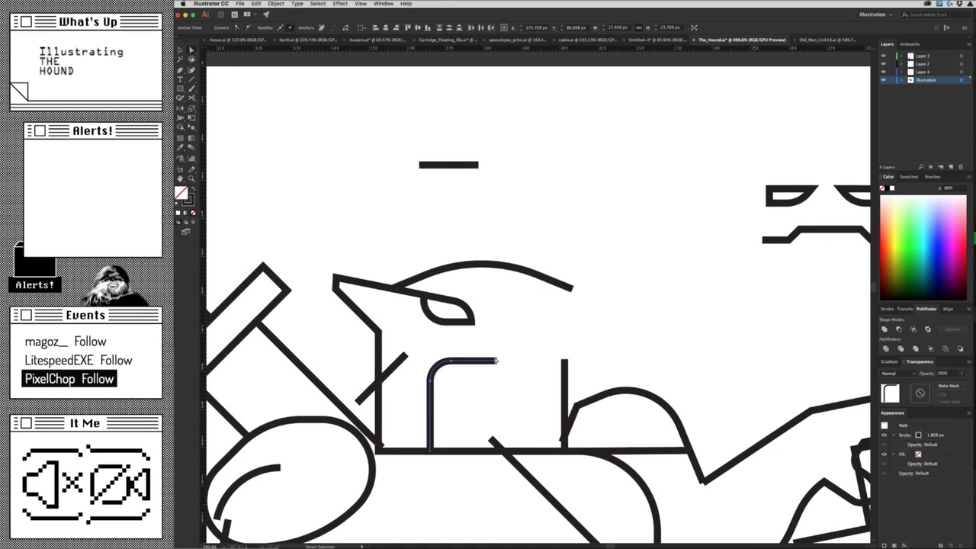
drag(496, 361, 499, 354)
scroll(573, 340, down, 5)
key(v)
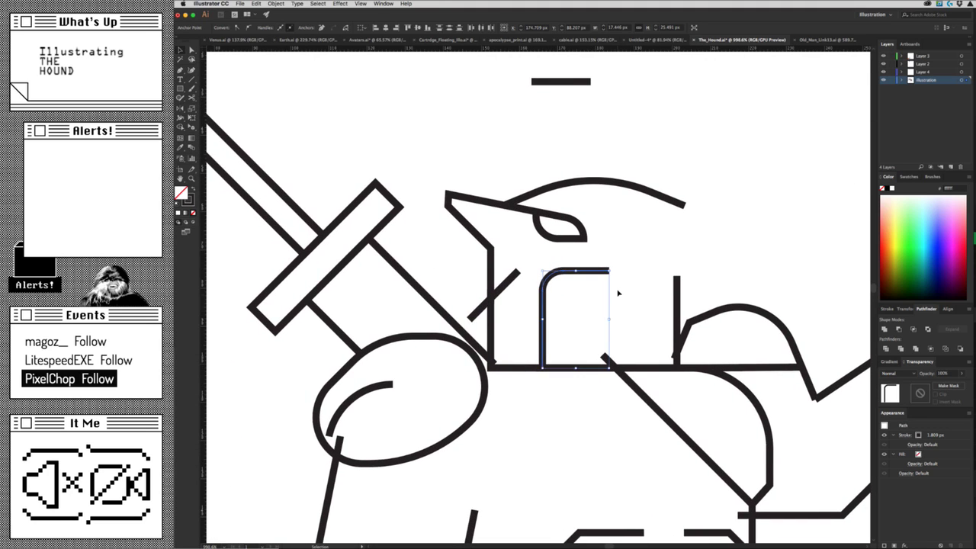
click(618, 292)
scroll(610, 312, down, 2)
scroll(534, 351, down, 2)
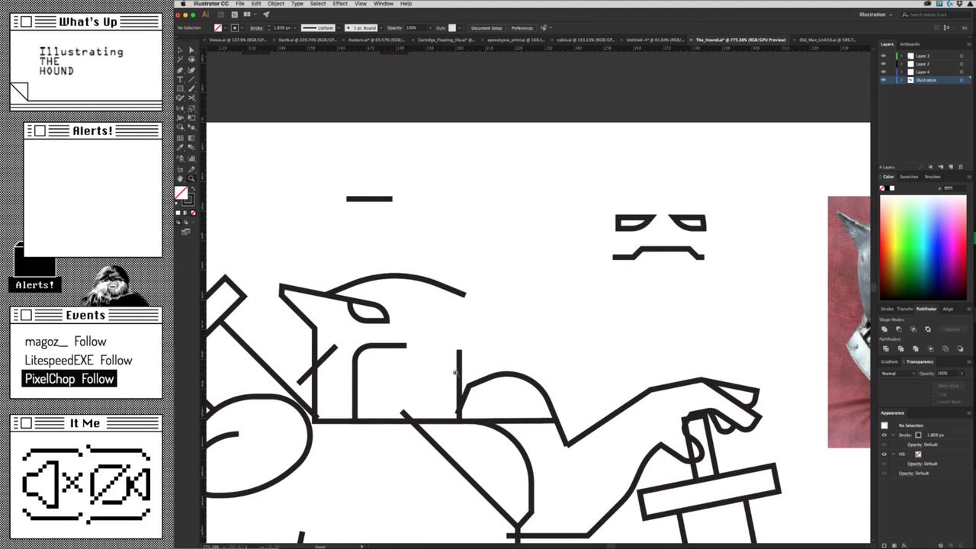
scroll(456, 373, down, 2)
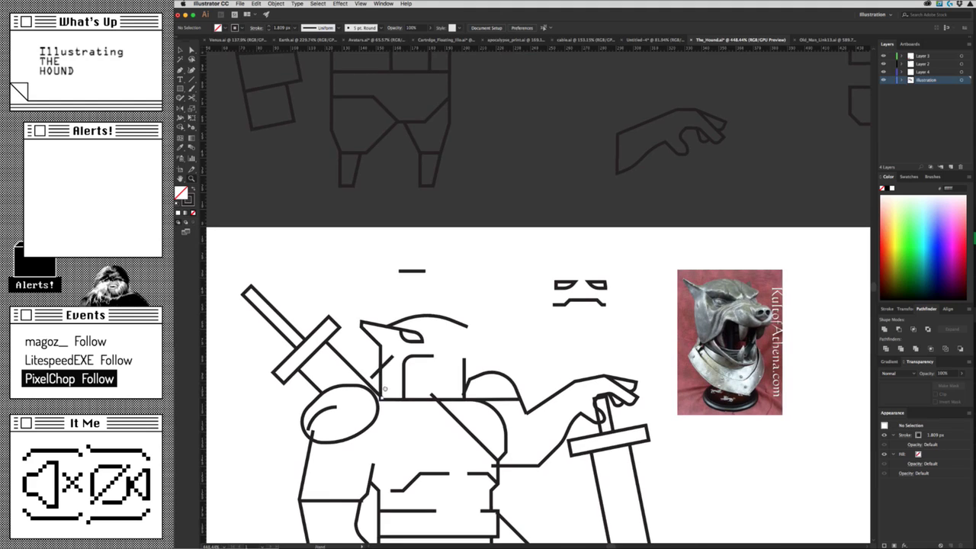
scroll(481, 369, left, 3)
scroll(459, 367, up, 2)
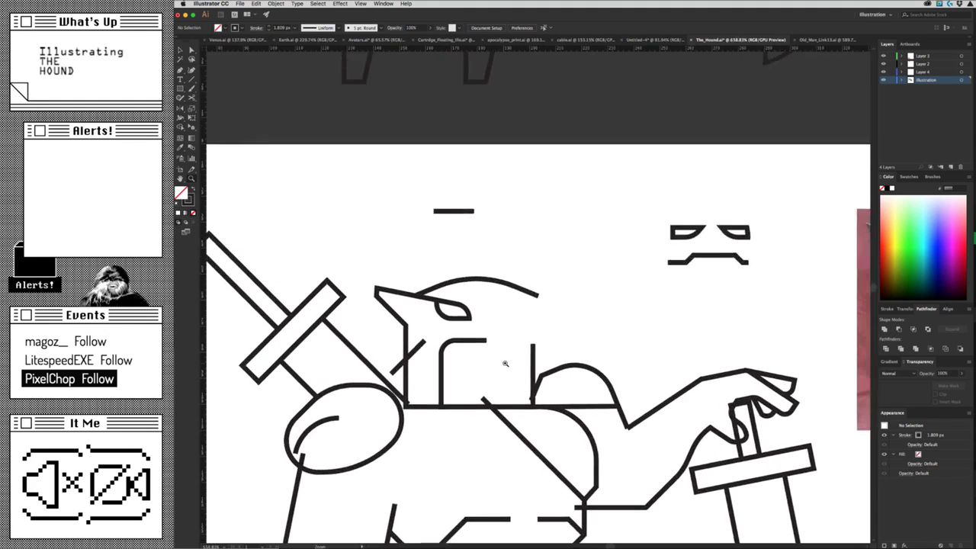
scroll(506, 364, up, 2)
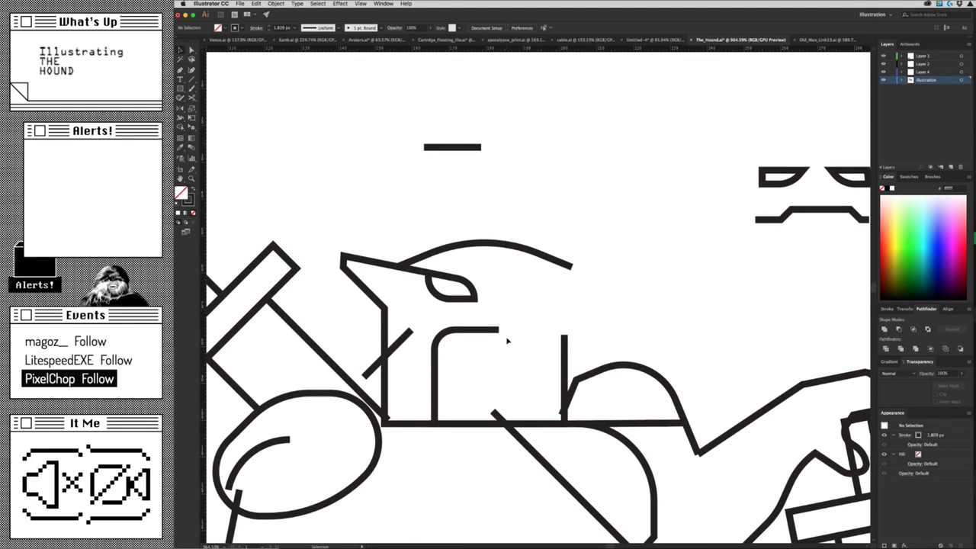
Alt-drag a copy of the helmet's top arc, reset its bounding box, then flip and shrink it to fang size.
click(488, 243)
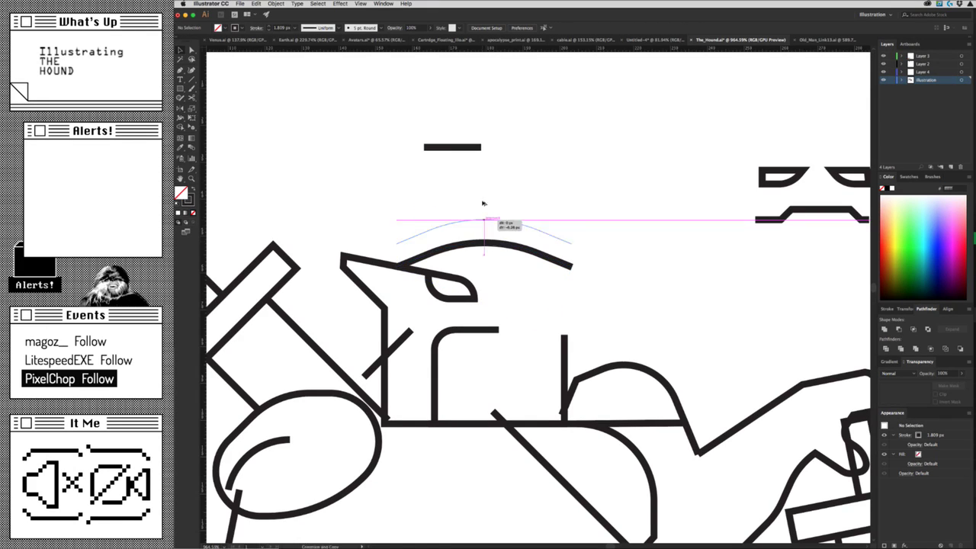
drag(481, 239, 483, 198)
click(285, 3)
mouse_move(279, 46)
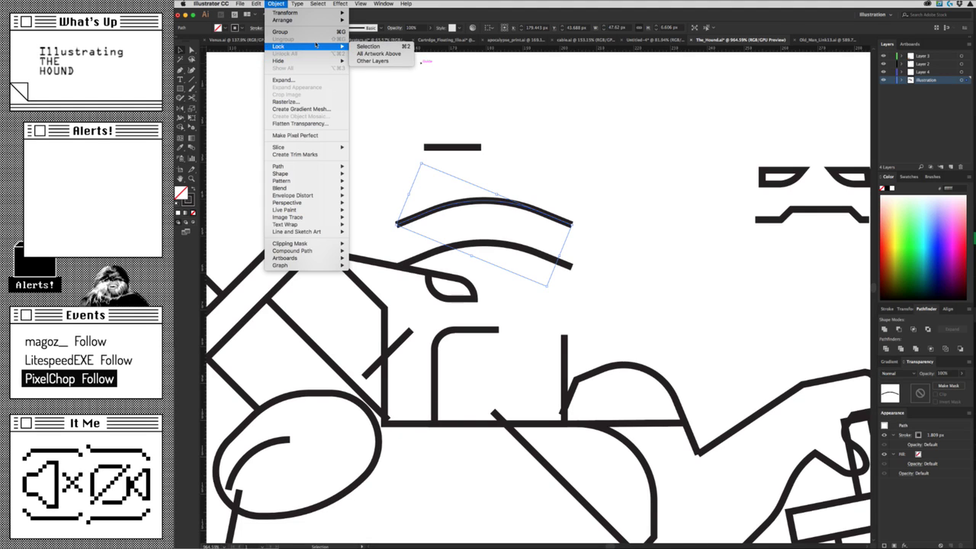
mouse_move(286, 13)
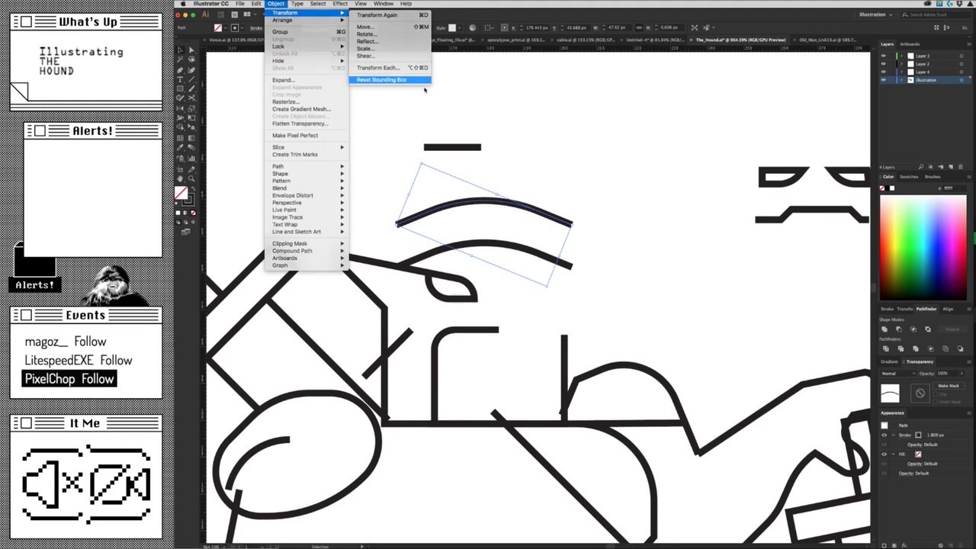
click(422, 80)
drag(575, 225, 414, 197)
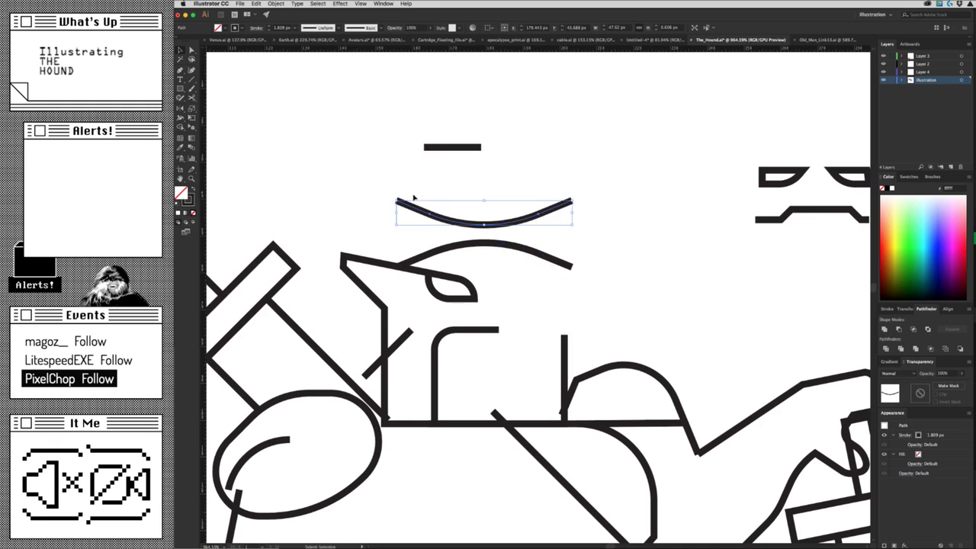
mouse_move(577, 197)
mouse_down()
mouse_move(448, 215)
mouse_move(523, 333)
mouse_move(581, 333)
mouse_up()
Place a second fang arc beside the first and join them into one wavy path.
key(a)
click(523, 360)
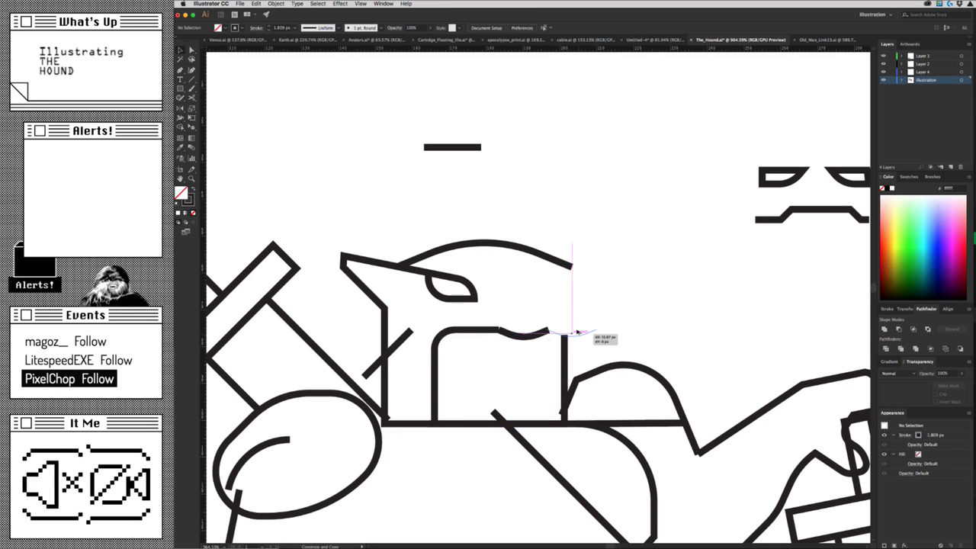
click(581, 346)
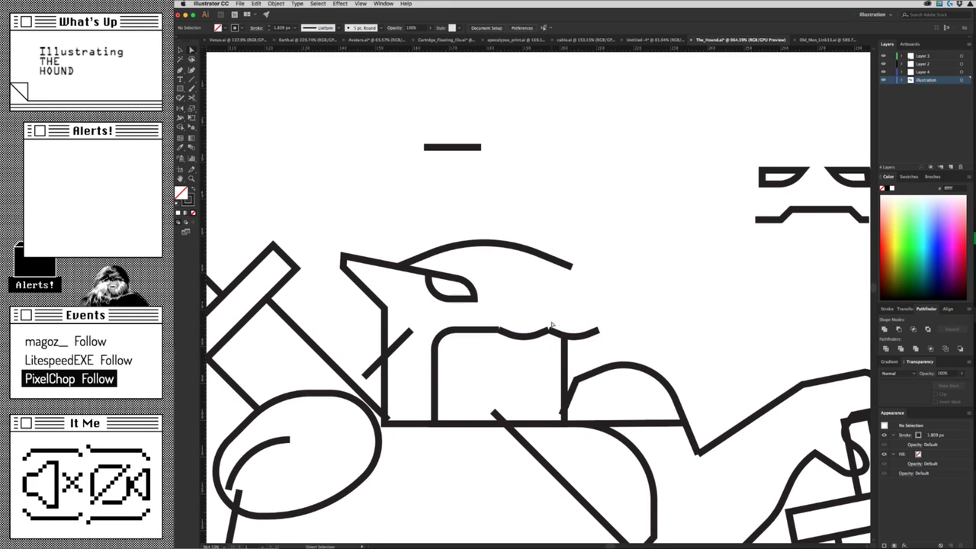
scroll(553, 326, up, 5)
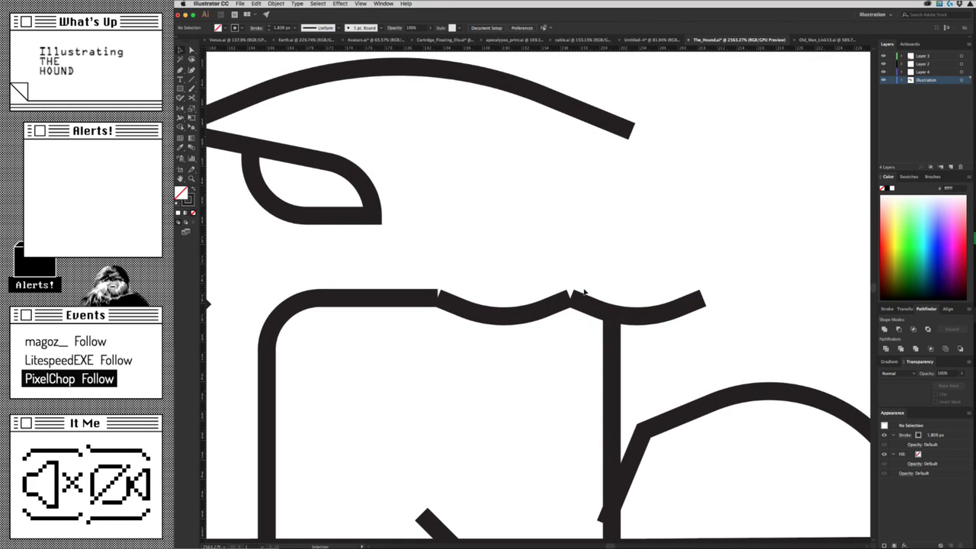
mouse_move(578, 296)
mouse_down()
mouse_move(586, 298)
mouse_move(566, 308)
mouse_up()
key(a)
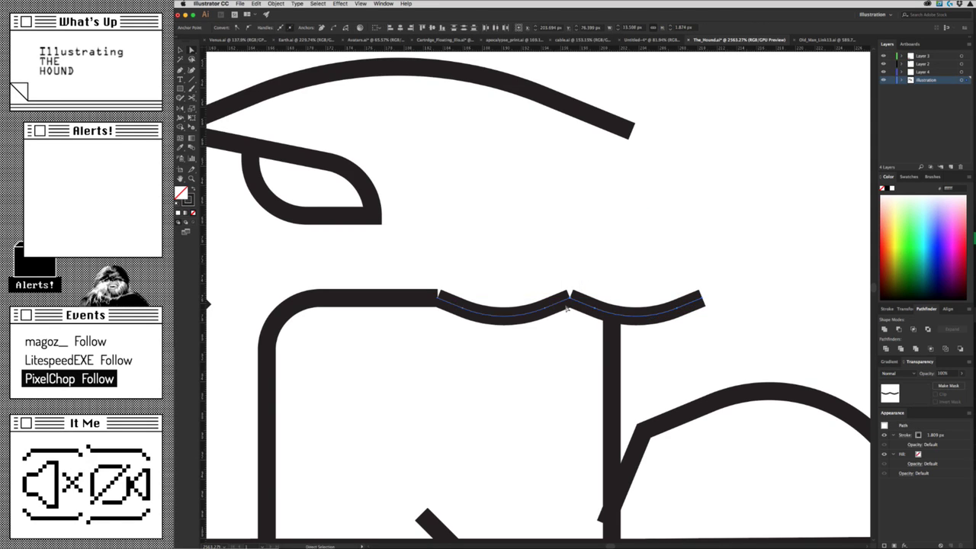
key(ctrl+j)
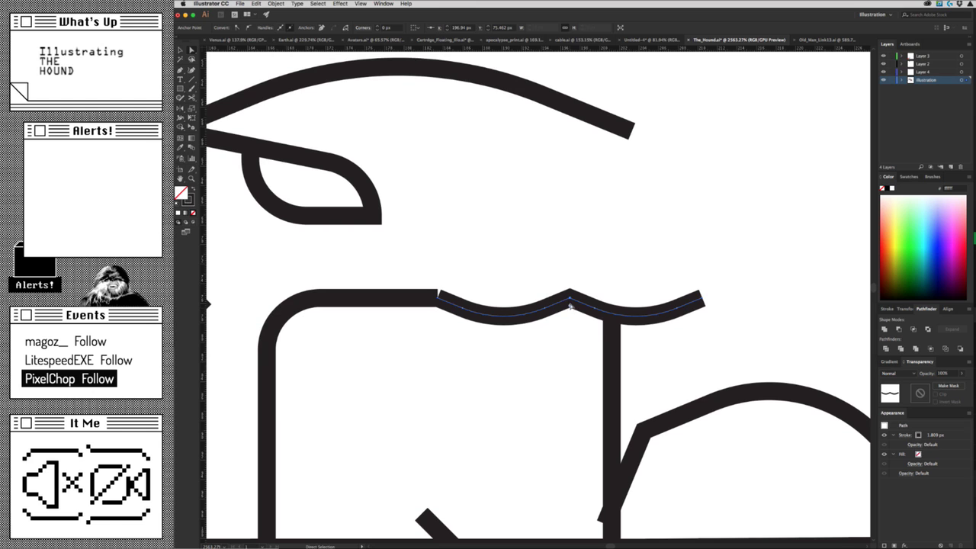
click(577, 371)
key(v)
alt+scroll(578, 371, down, 5)
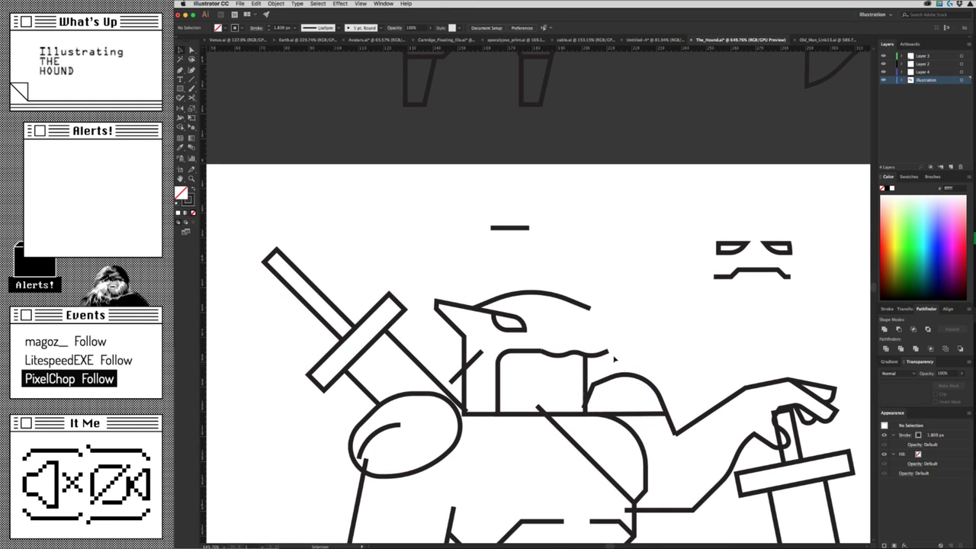
alt+scroll(614, 358, down, 3)
alt+scroll(615, 359, down, 1)
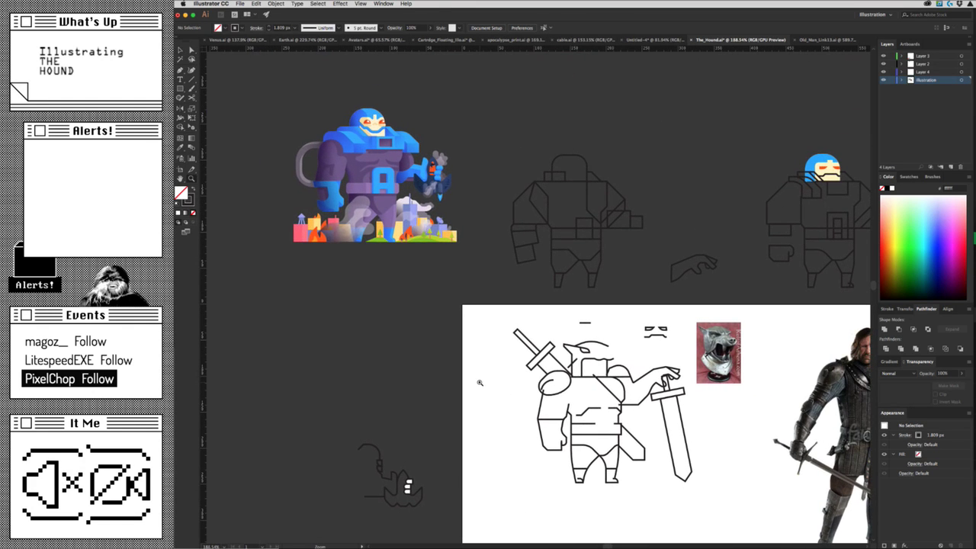
Extend the wavy fang line up and across, closing it into a rounded snout shape.
alt+scroll(619, 334, up, 5)
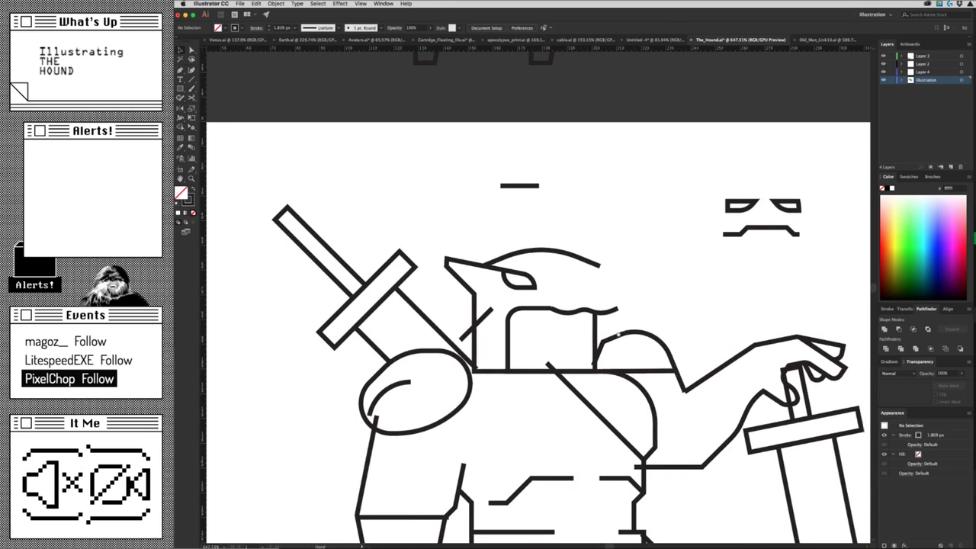
scroll(618, 334, right, 2)
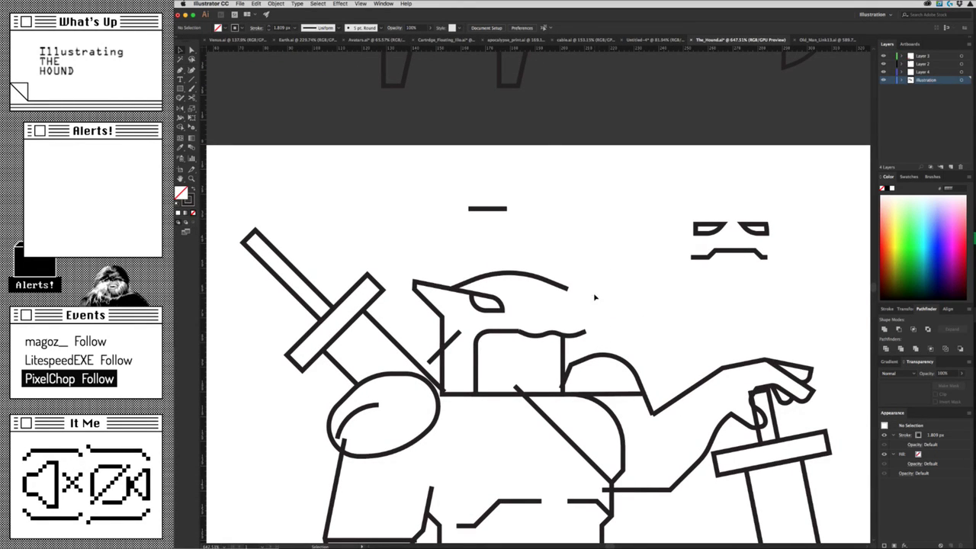
drag(519, 331, 589, 331)
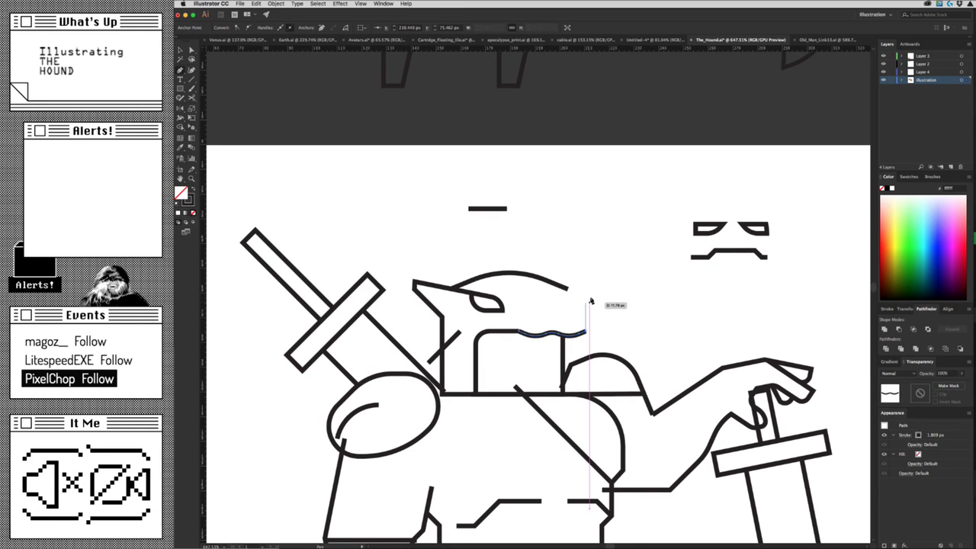
click(588, 303)
key(a)
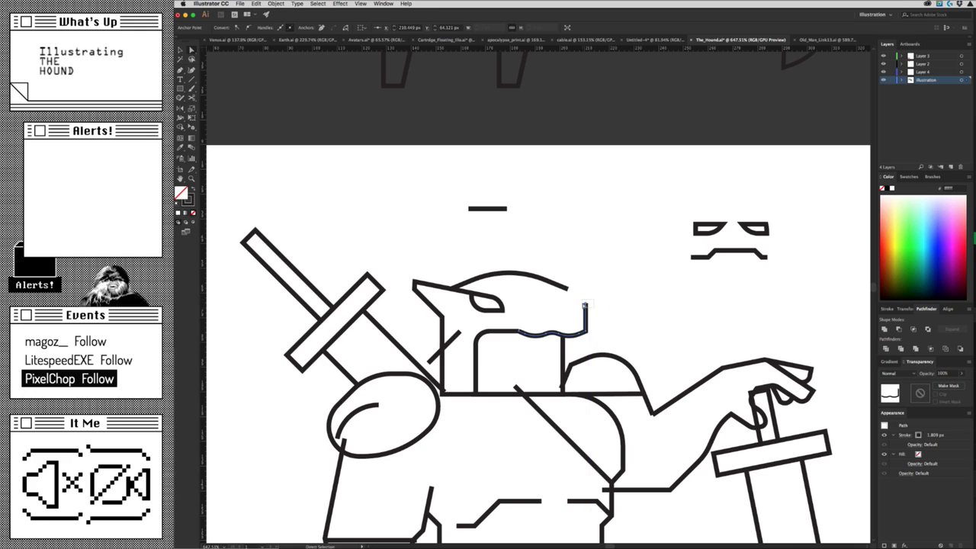
key(p)
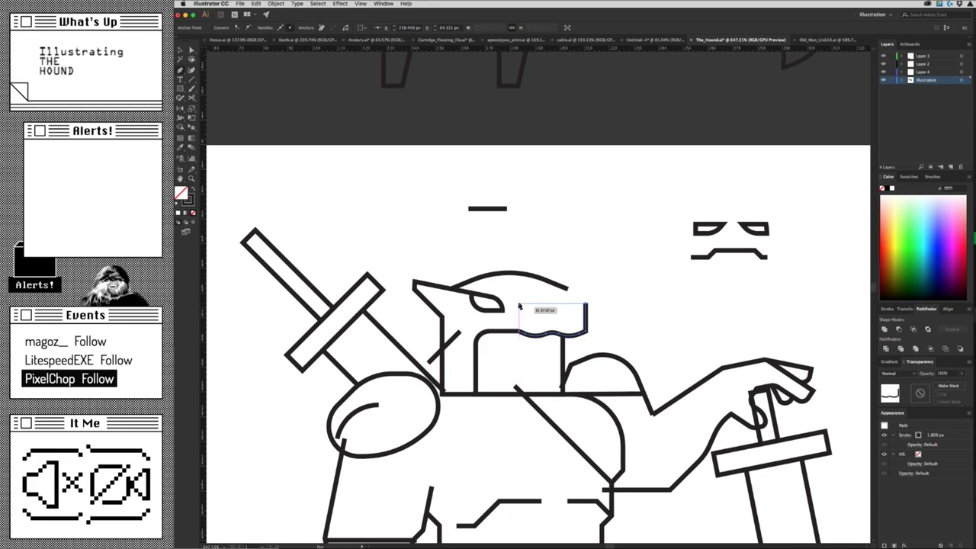
click(518, 302)
click(519, 329)
key(a)
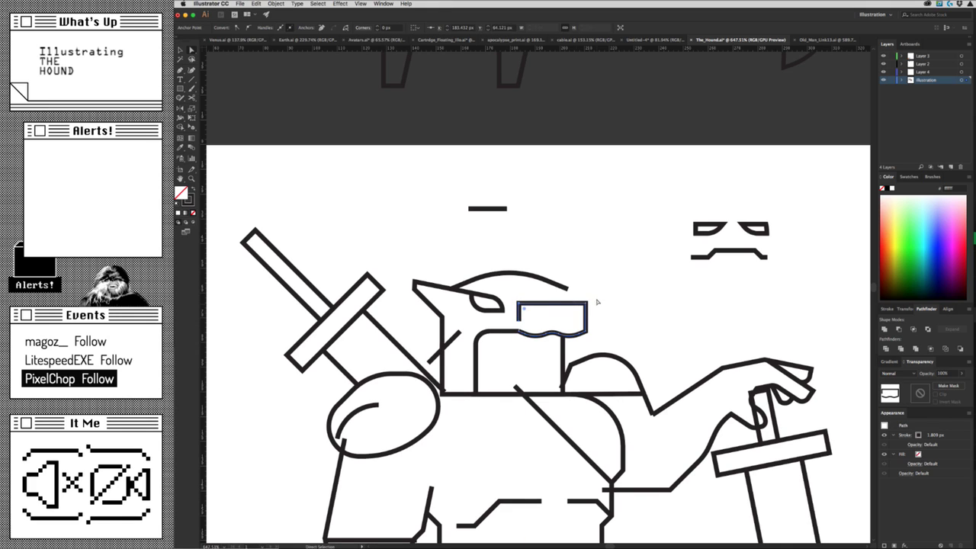
Move the snout shape onto the front of the helmet and zoom out to the whole drawing.
click(595, 321)
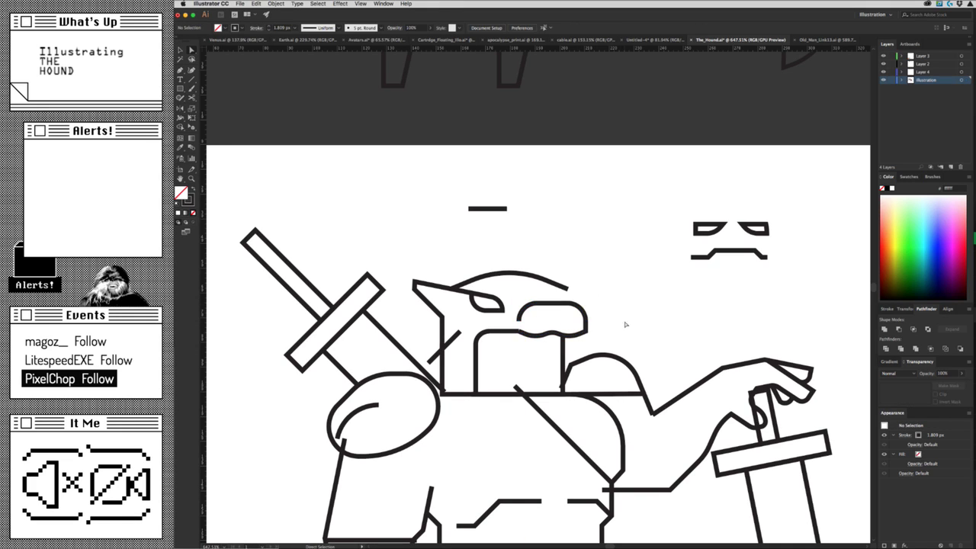
key(v)
click(566, 330)
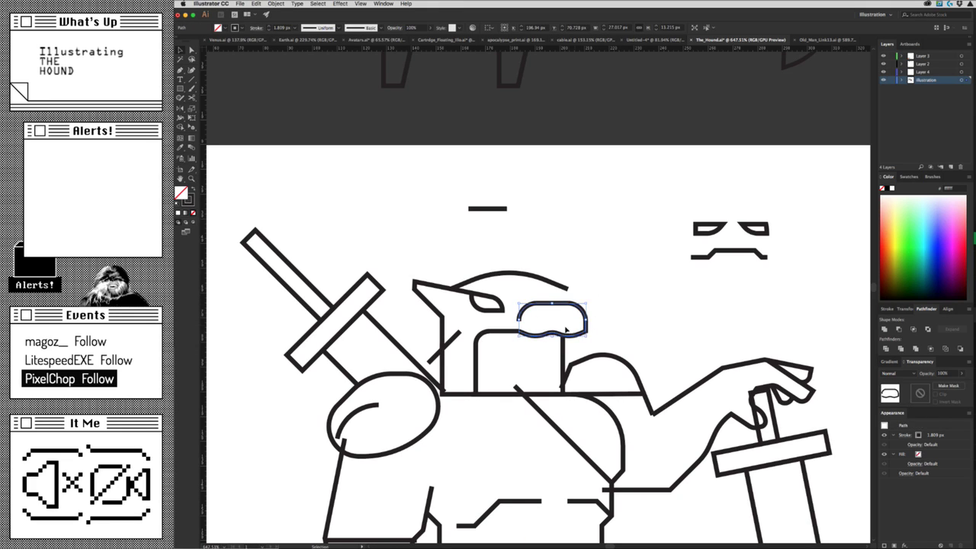
drag(567, 335, 766, 335)
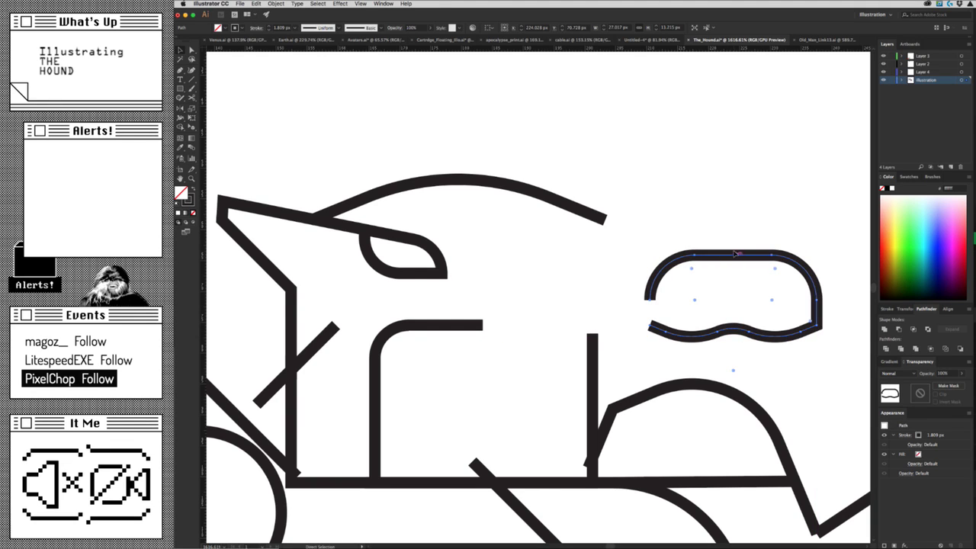
drag(735, 254, 596, 257)
click(698, 286)
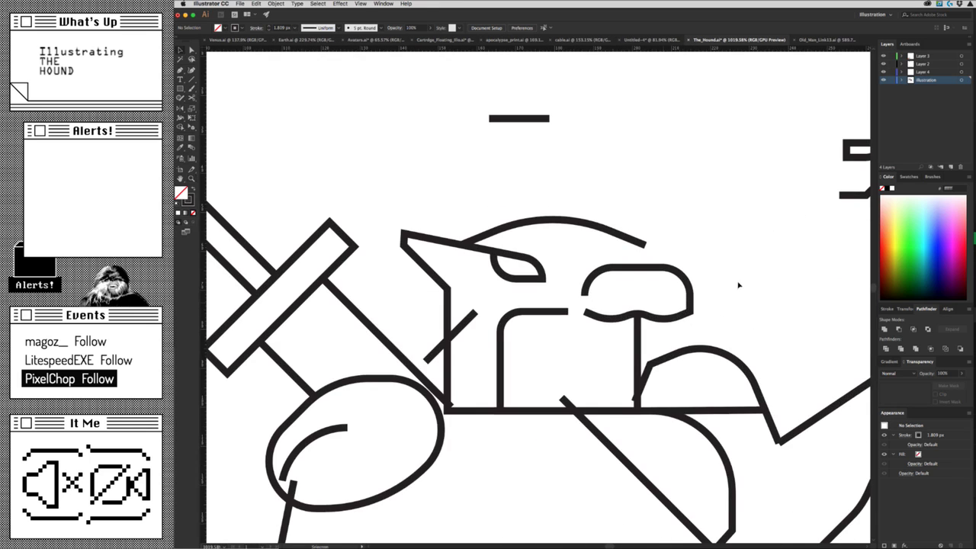
drag(722, 290, 690, 361)
drag(610, 318, 458, 343)
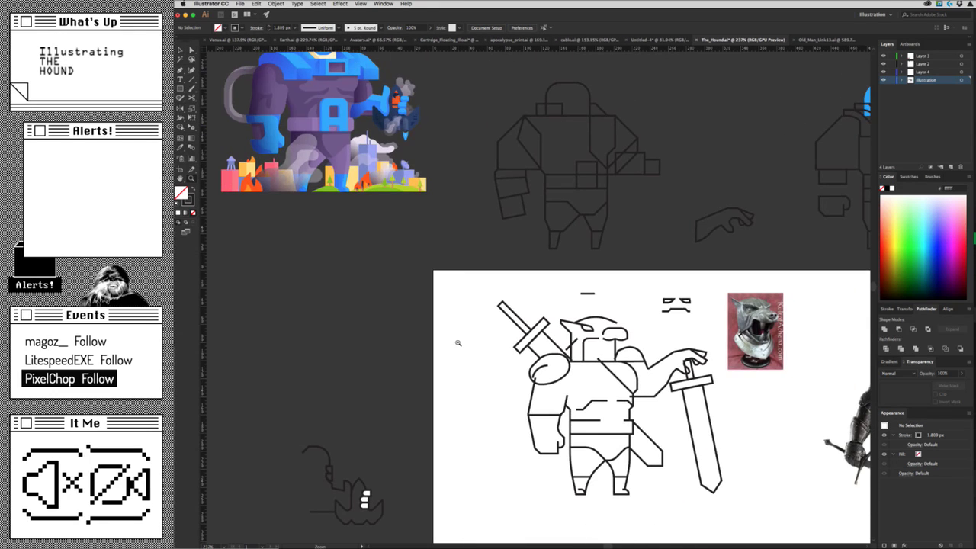
Pan through the reference photos, then return and zoom in on the hound's head.
scroll(458, 343, down, 5)
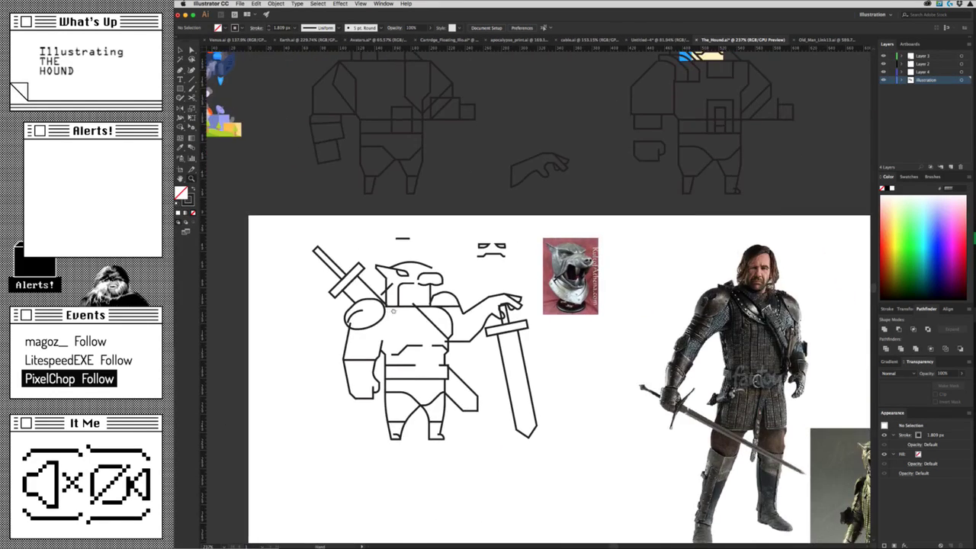
scroll(459, 343, right, 15)
scroll(600, 330, down, 1)
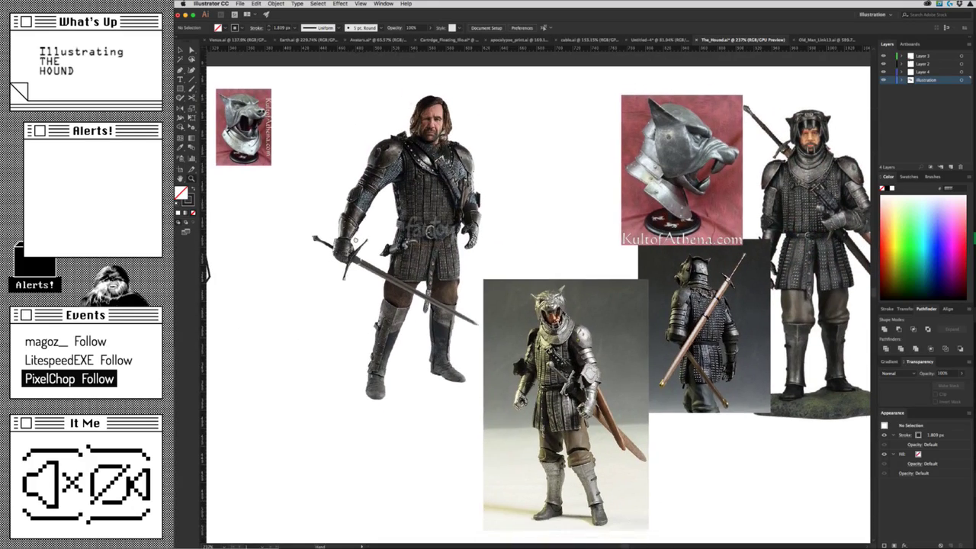
scroll(601, 330, right, 2)
scroll(601, 330, right, 4)
scroll(601, 330, up, 3)
scroll(668, 252, up, 3)
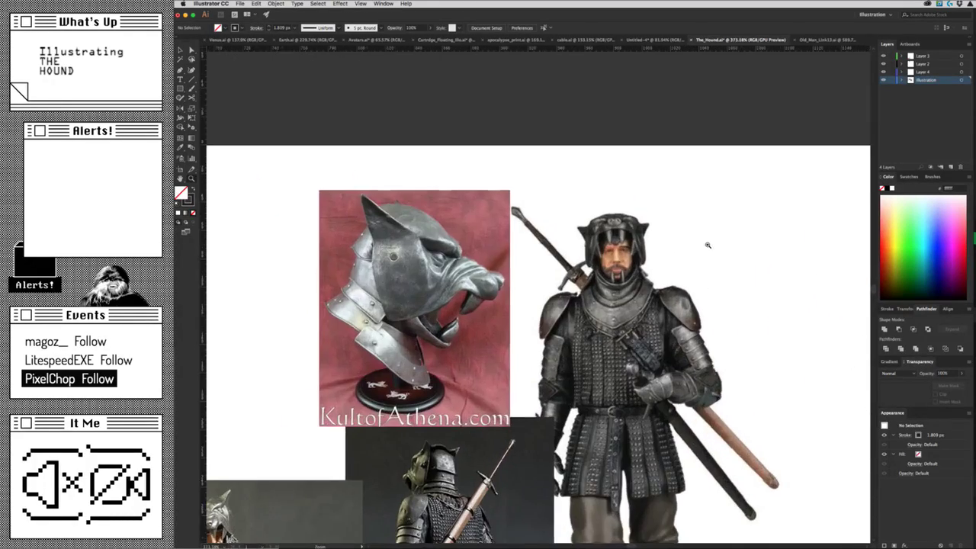
scroll(668, 252, down, 2)
scroll(405, 391, down, 2)
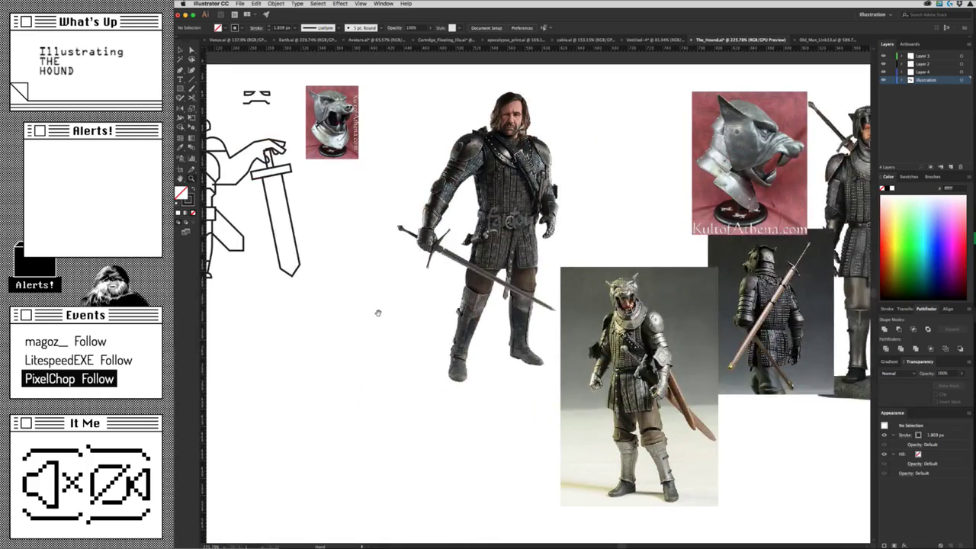
drag(377, 312, 578, 376)
mouse_move(428, 360)
mouse_down()
mouse_move(502, 393)
mouse_move(528, 442)
mouse_up()
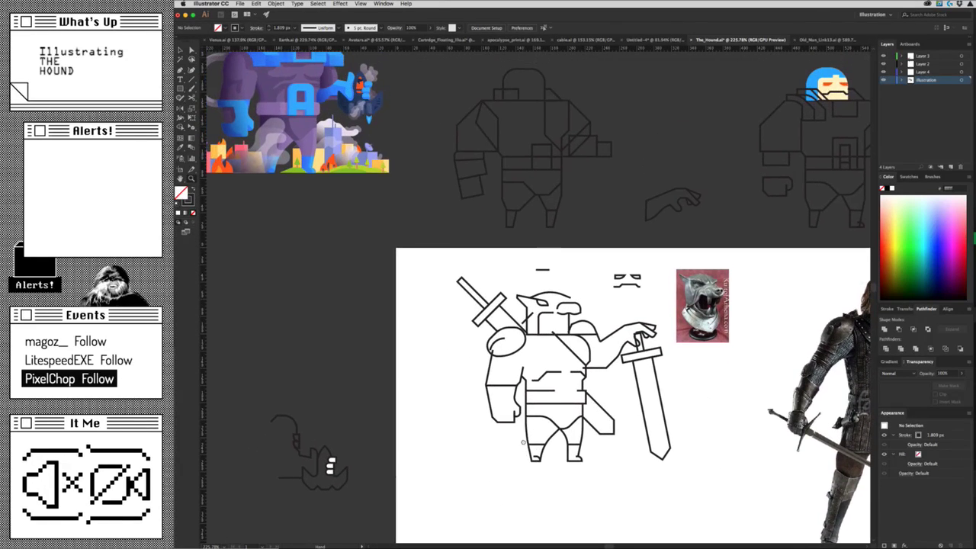
click(561, 320)
click(595, 342)
Drag the snout's top anchor left so its top line reaches back toward the brow.
key(a)
click(630, 317)
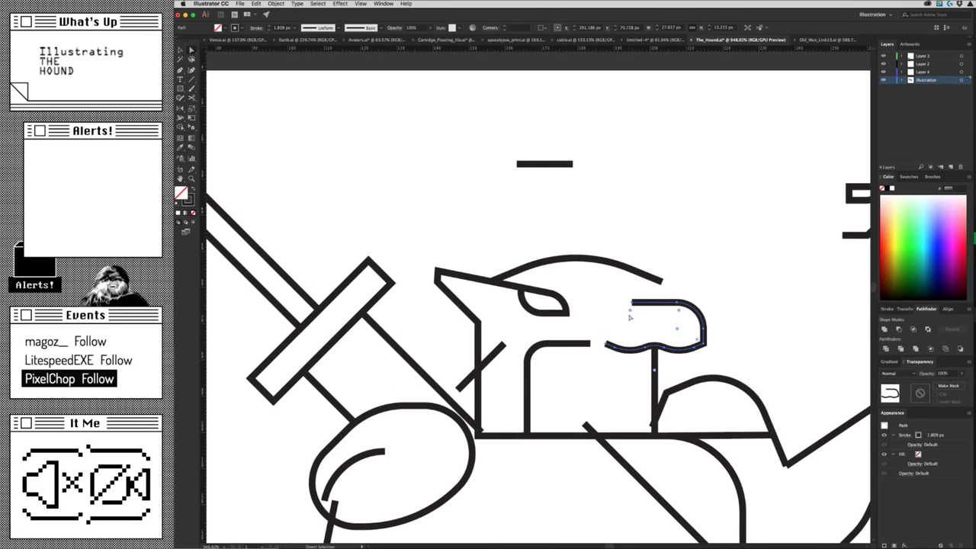
drag(631, 302, 591, 302)
click(633, 336)
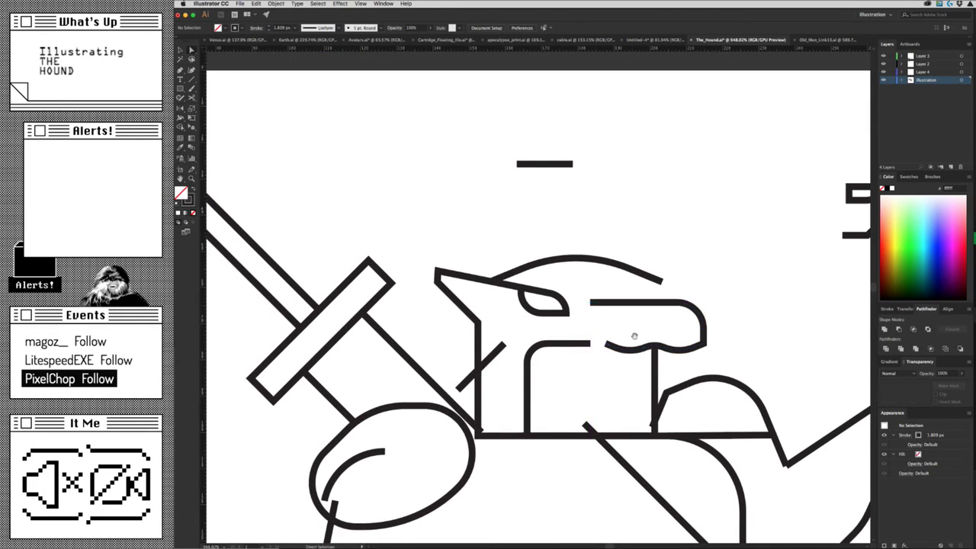
scroll(634, 336, down, 2)
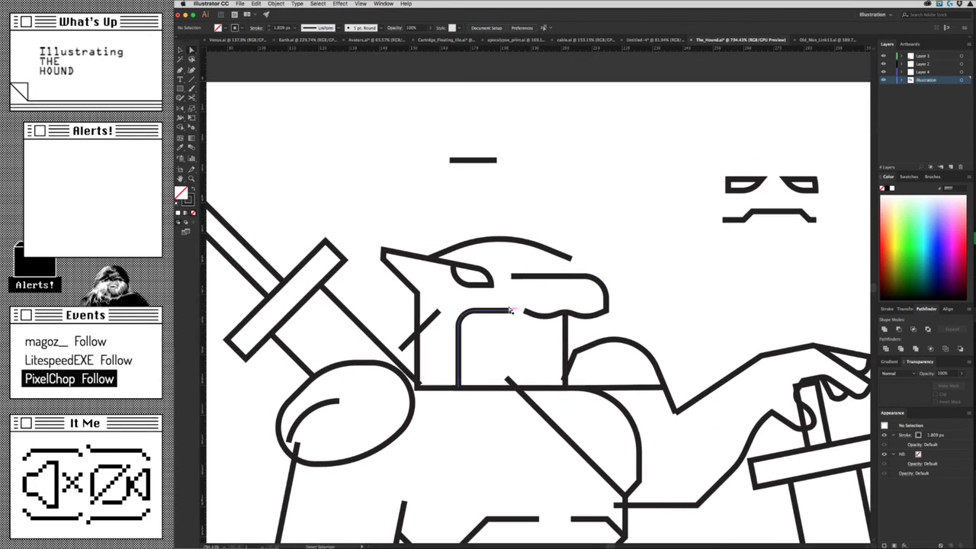
key(z)
drag(531, 331, 483, 341)
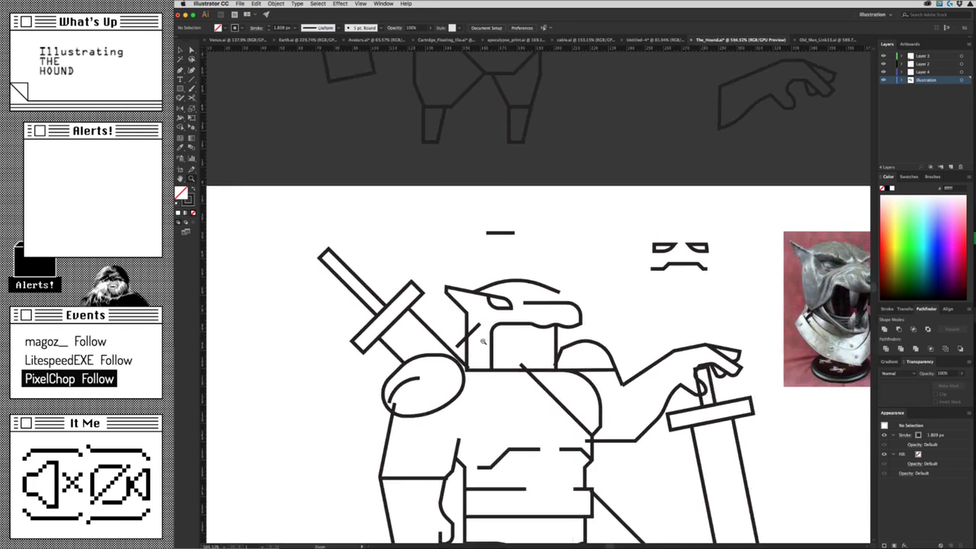
Select the crest arch over the helmet and reset its bounding box to level.
scroll(604, 339, down, 1)
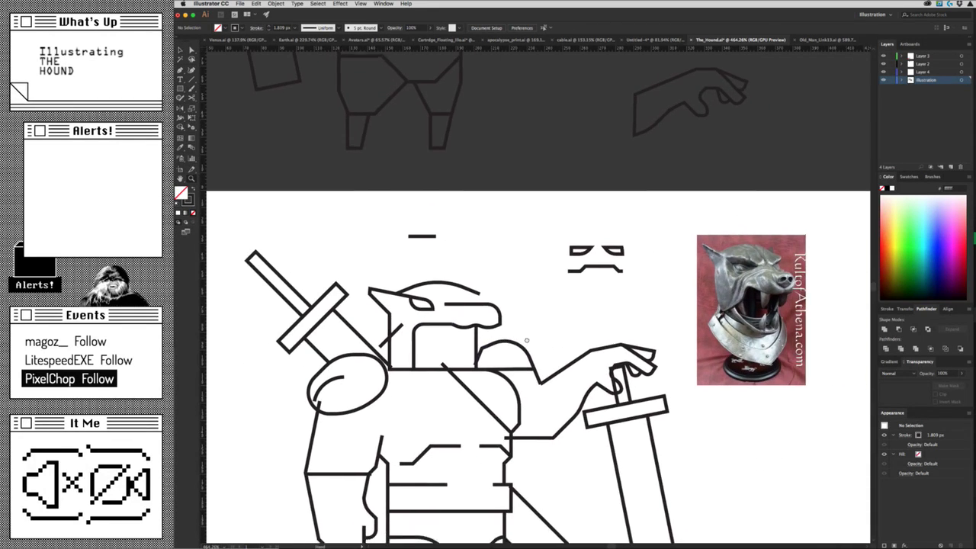
scroll(558, 347, up, 3)
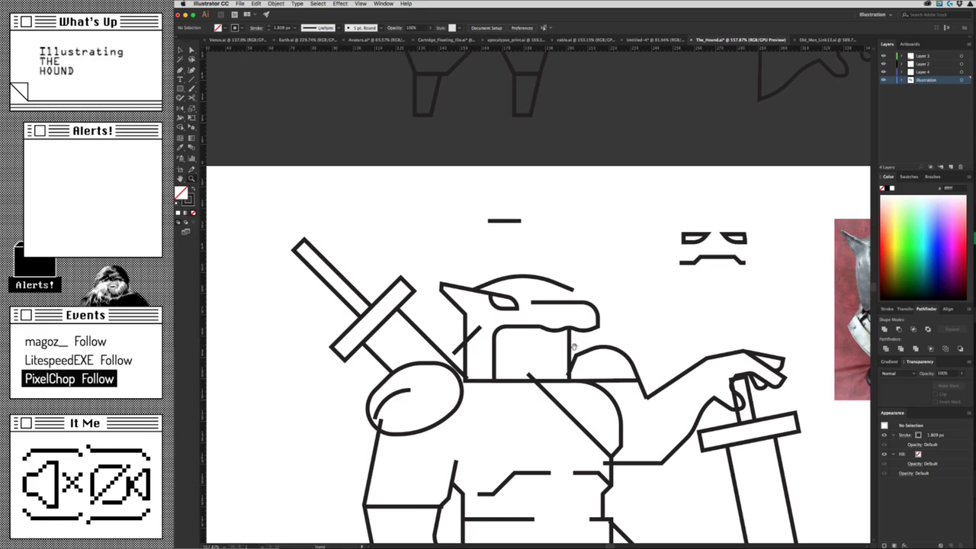
drag(575, 347, 597, 384)
key(a)
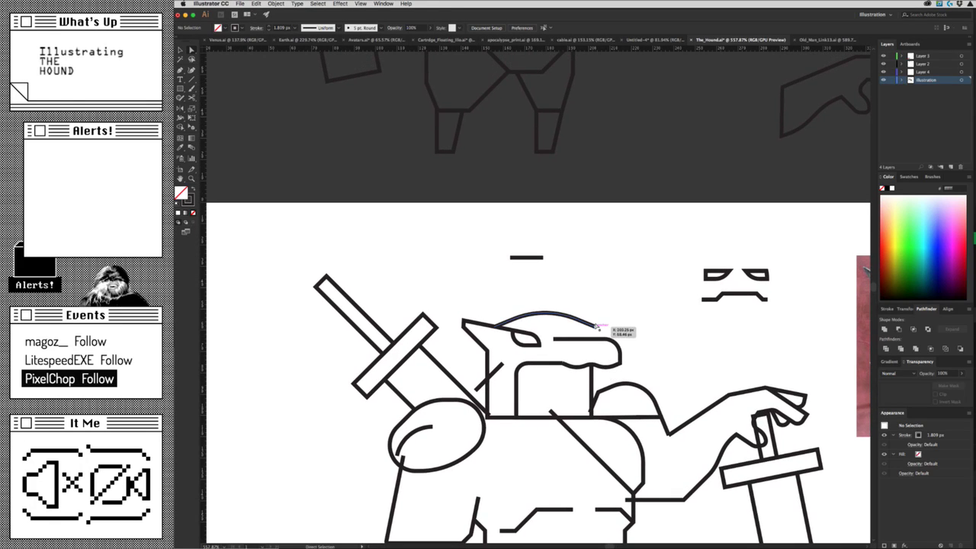
key(v)
click(559, 314)
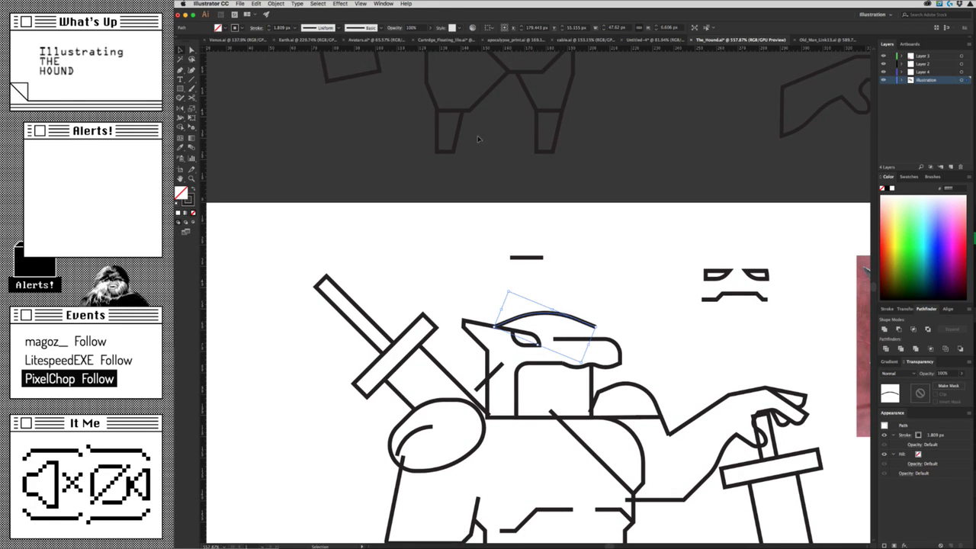
click(247, 3)
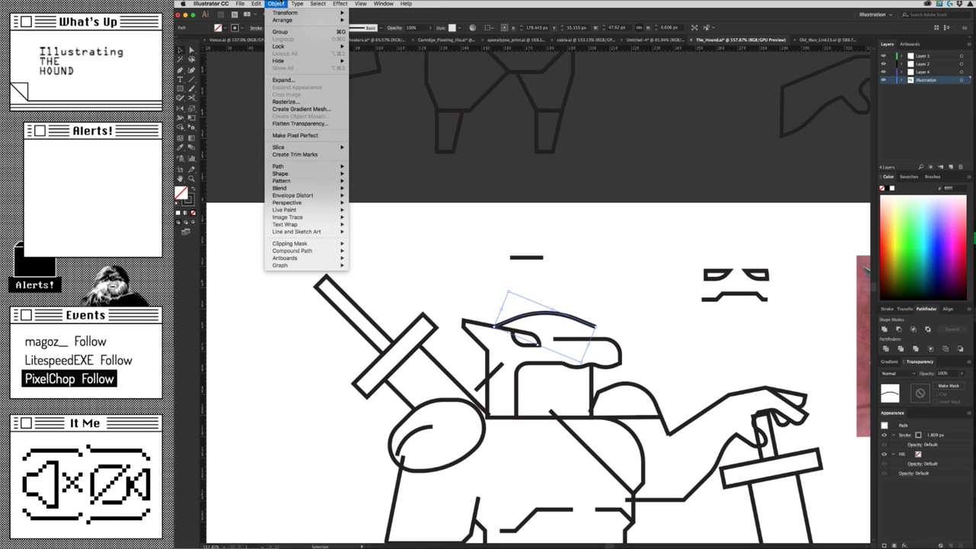
mouse_move(285, 13)
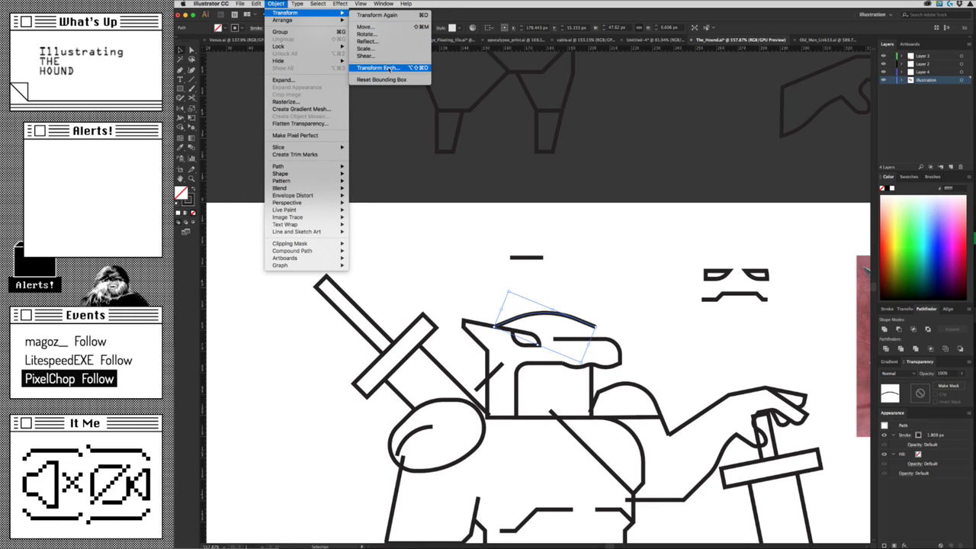
click(391, 80)
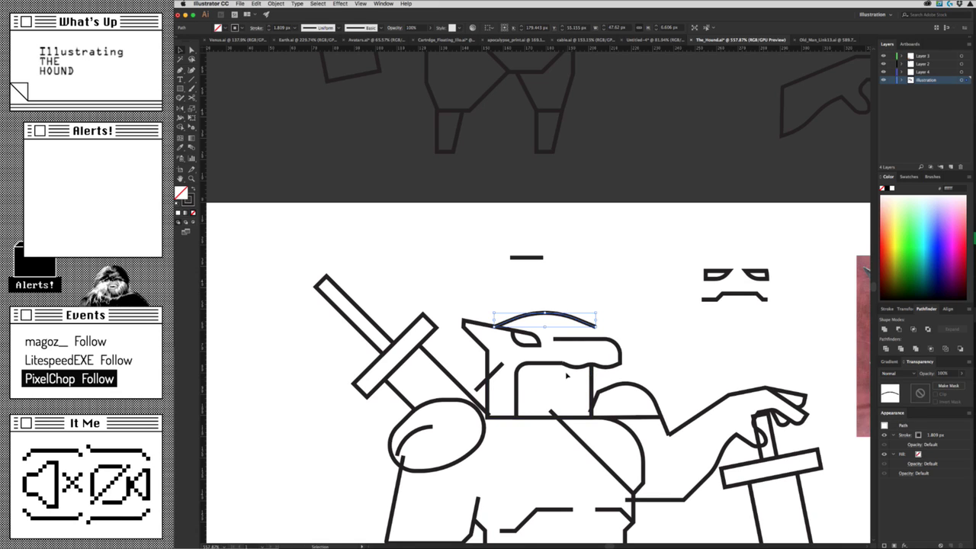
Draw a guide rectangle over the snout, centre the arch horizontally on it, then delete the rectangle.
key(m)
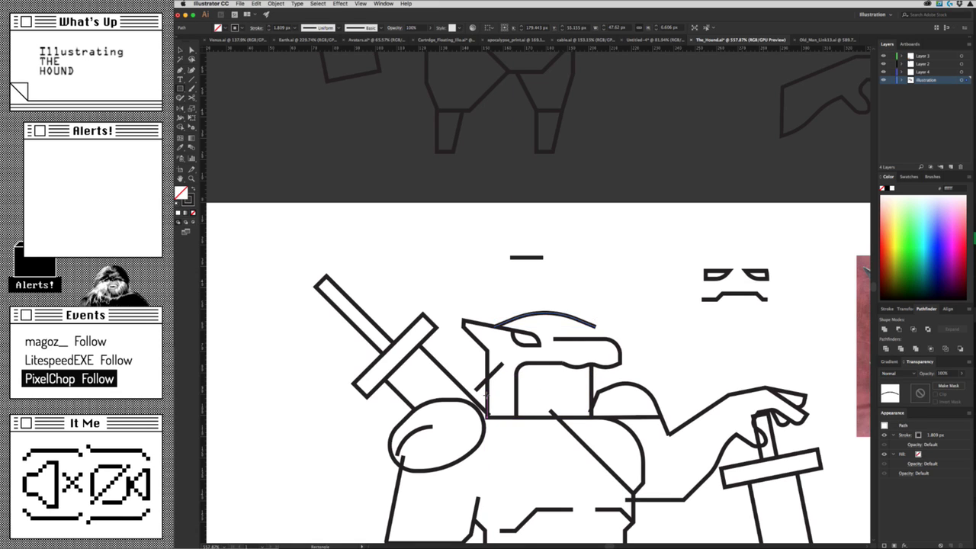
drag(487, 395, 593, 353)
shift+super+click(541, 312)
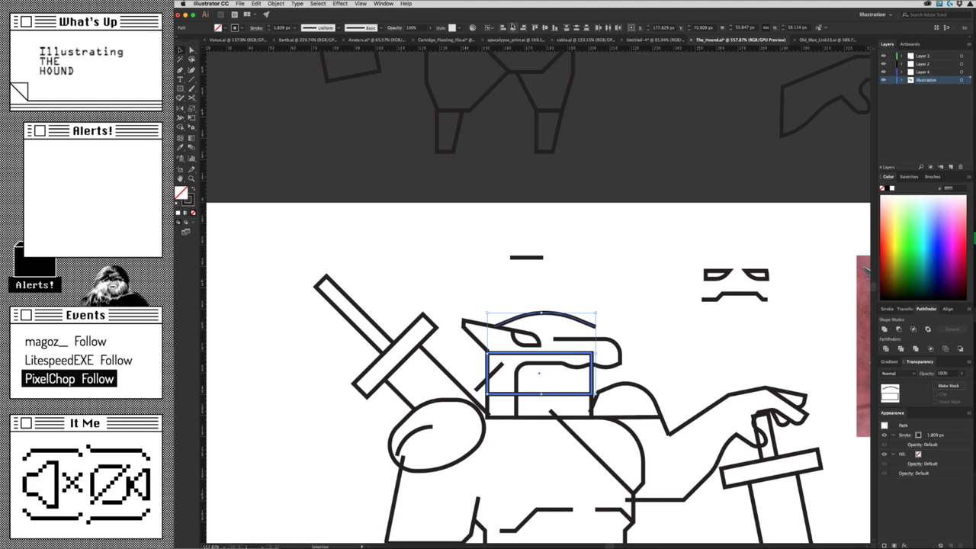
click(512, 28)
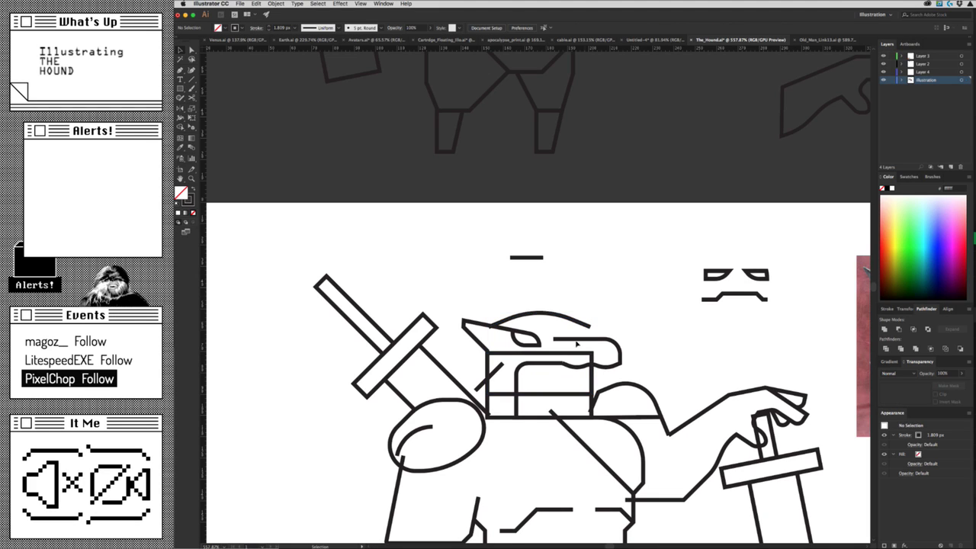
click(551, 351)
double_click(550, 355)
key(Delete)
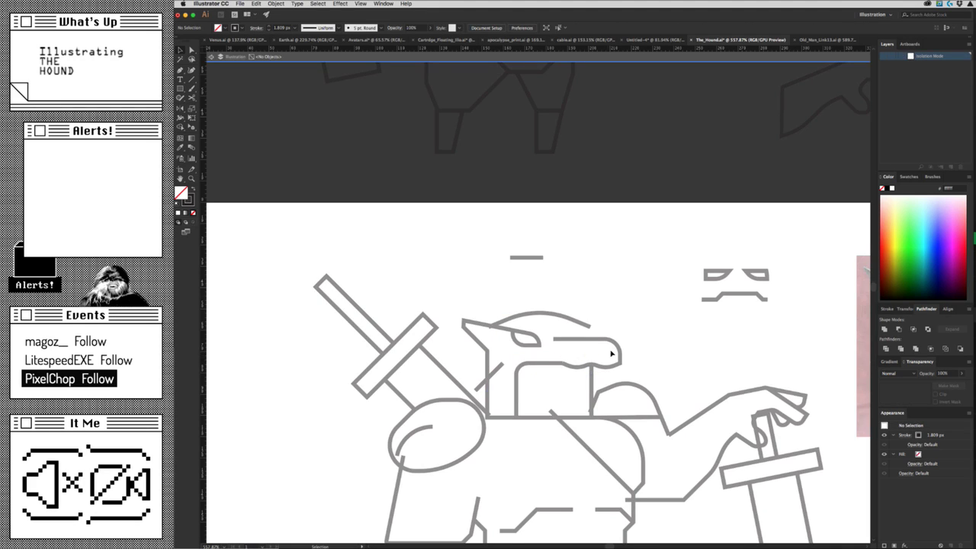
key(Escape)
mouse_move(555, 338)
mouse_down()
mouse_move(597, 329)
mouse_move(633, 337)
mouse_up()
scroll(654, 344, down, 5)
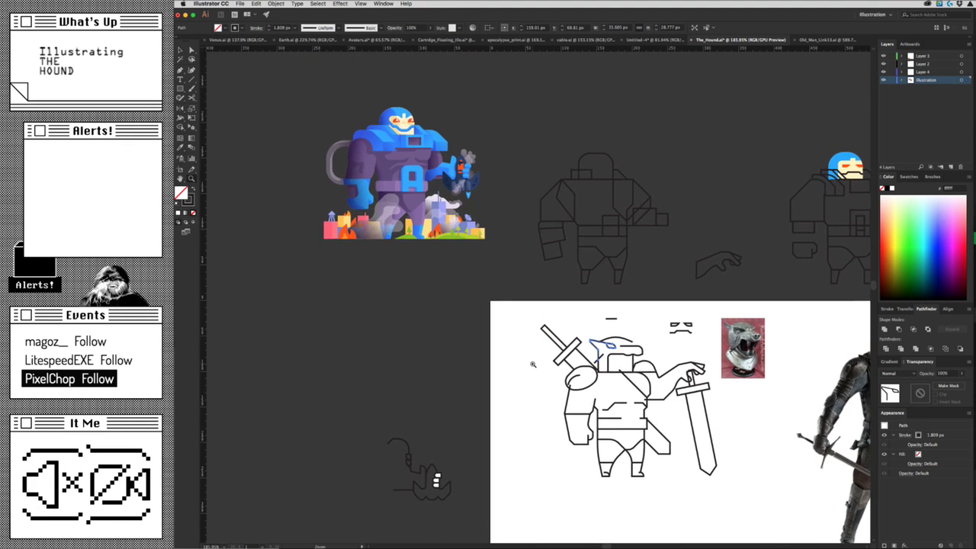
Delete the top segment of the helmet's head outline.
scroll(641, 328, up, 3)
scroll(638, 323, up, 2)
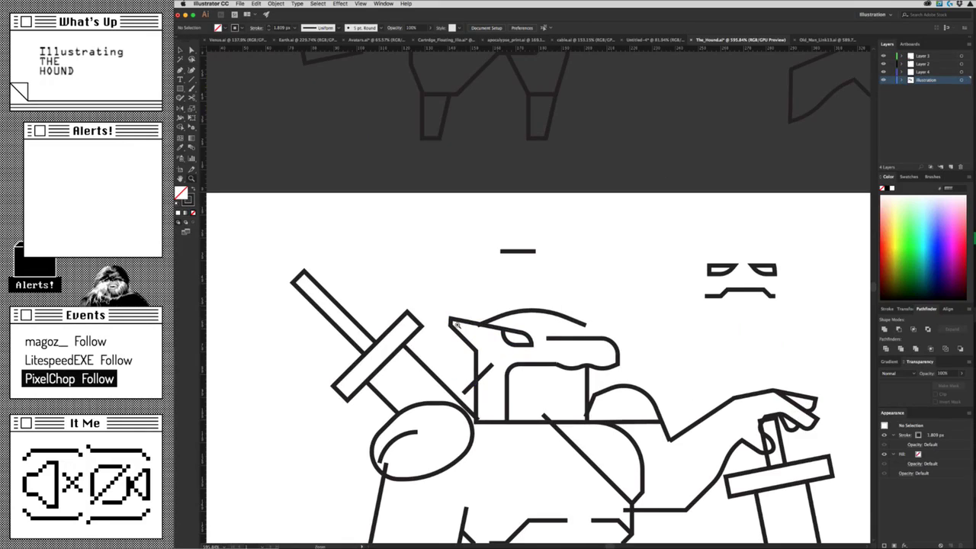
scroll(457, 325, up, 2)
click(464, 325)
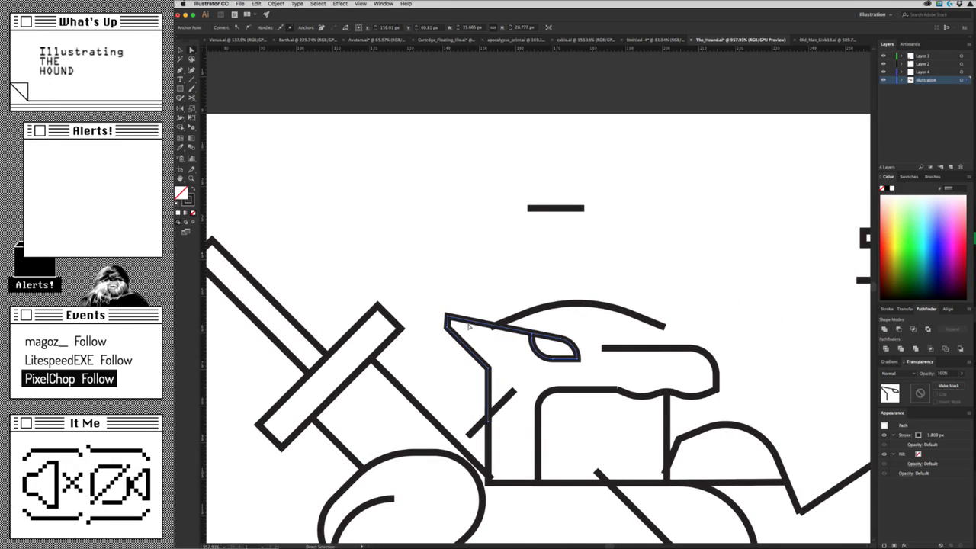
key(Delete)
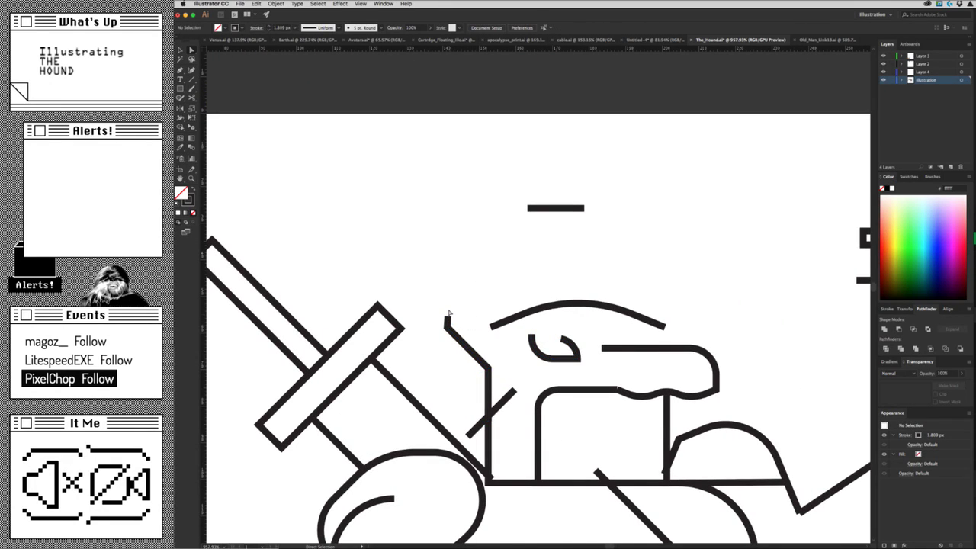
Extend the remaining outline with the Pen up, across and down-right into a pointed ear.
click(448, 324)
key(p)
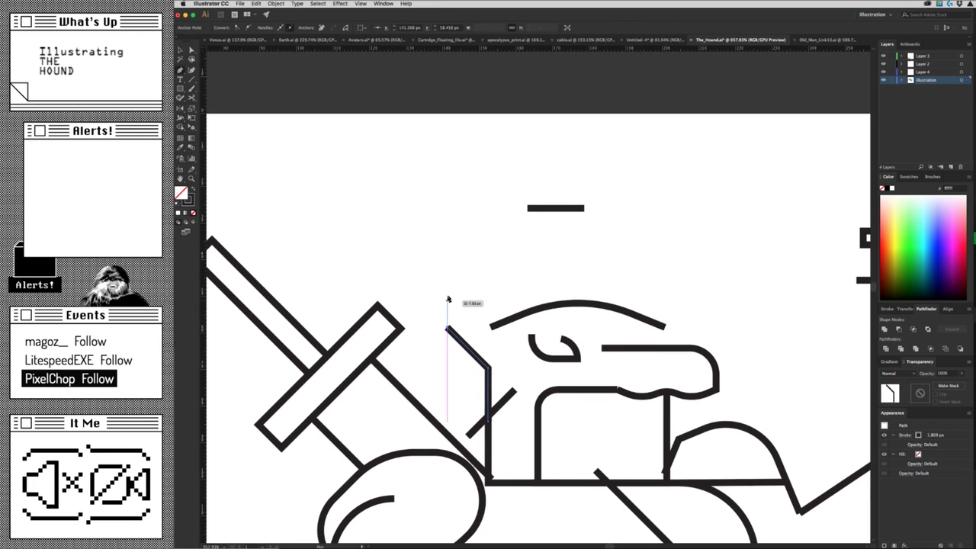
click(447, 290)
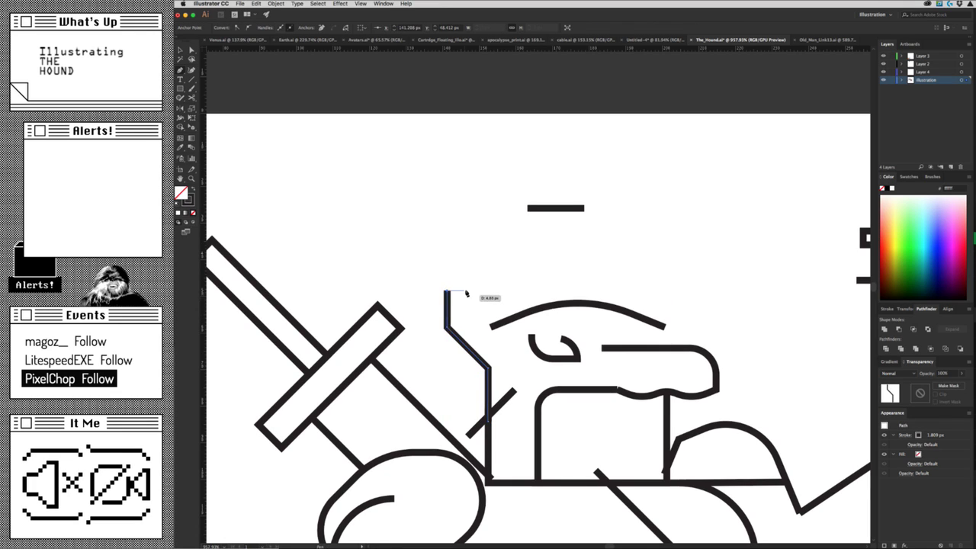
click(475, 290)
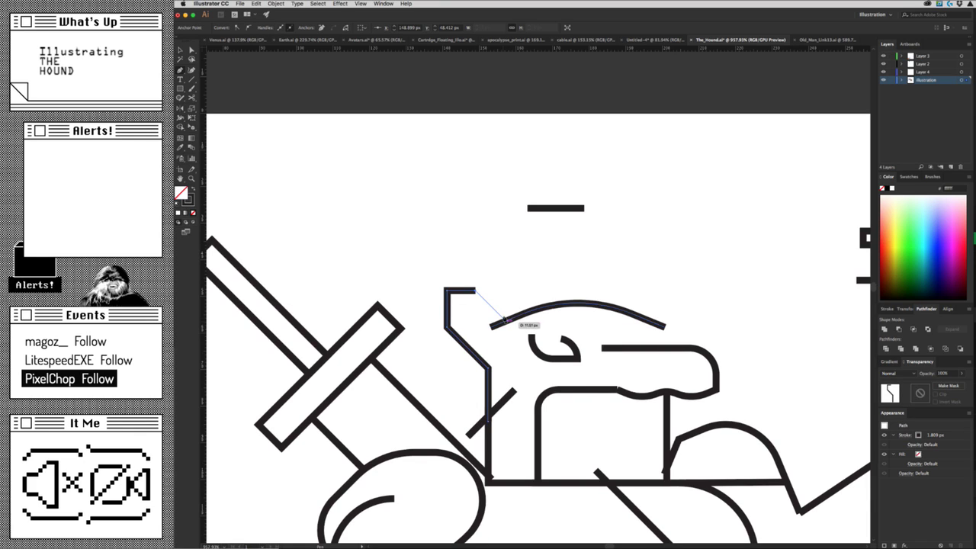
click(495, 309)
key(v)
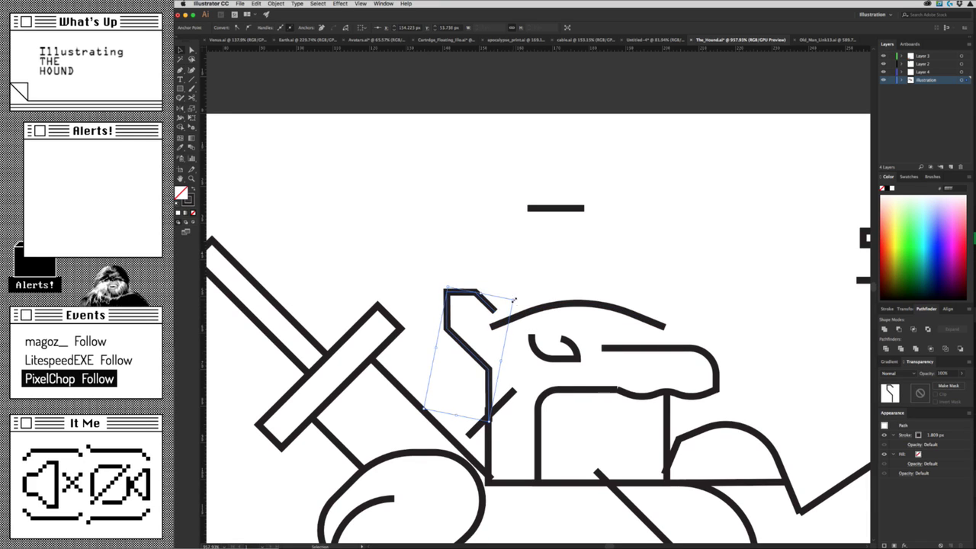
click(523, 295)
scroll(534, 321, down, 1)
scroll(538, 341, down, 5)
scroll(538, 341, right, 4)
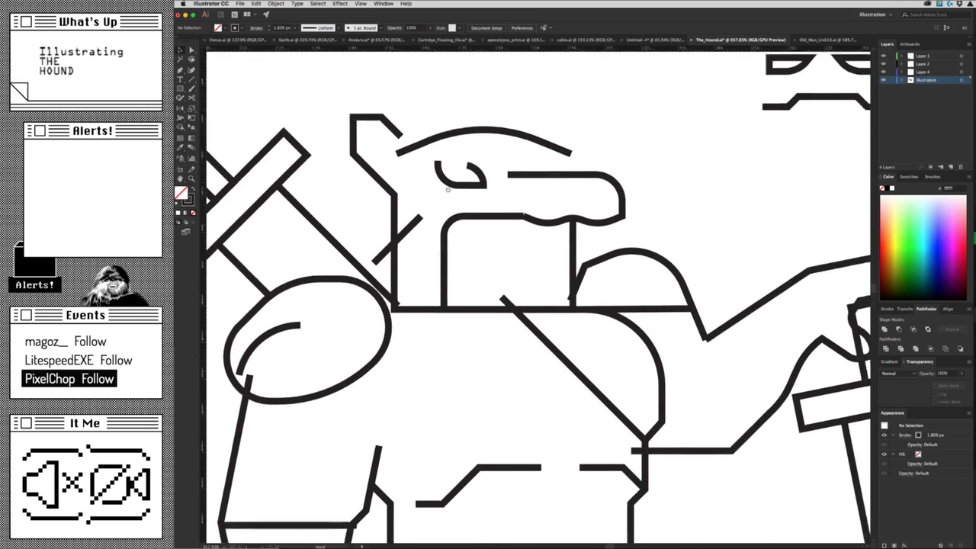
scroll(496, 305, right, 2)
scroll(496, 289, left, 1)
scroll(533, 294, up, 3)
scroll(579, 305, left, 6)
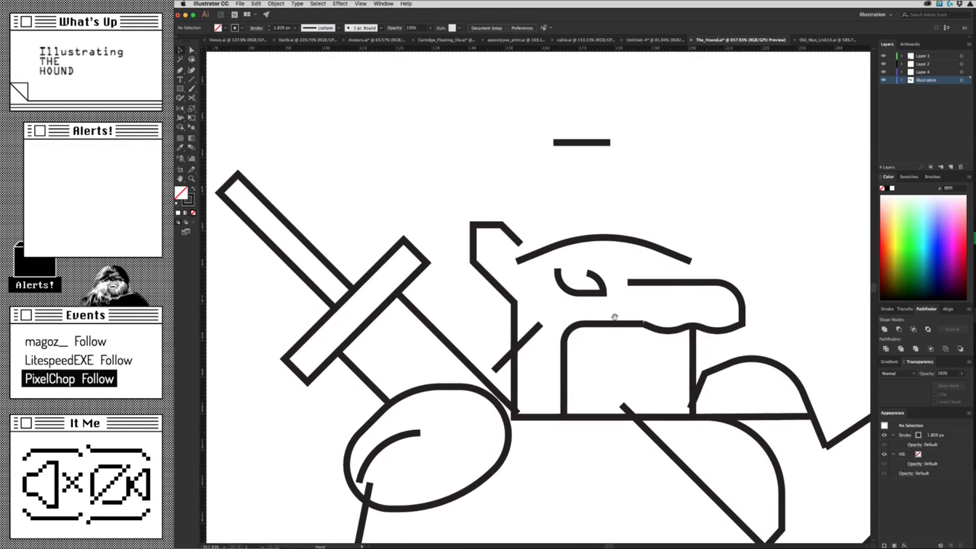
key(backslash)
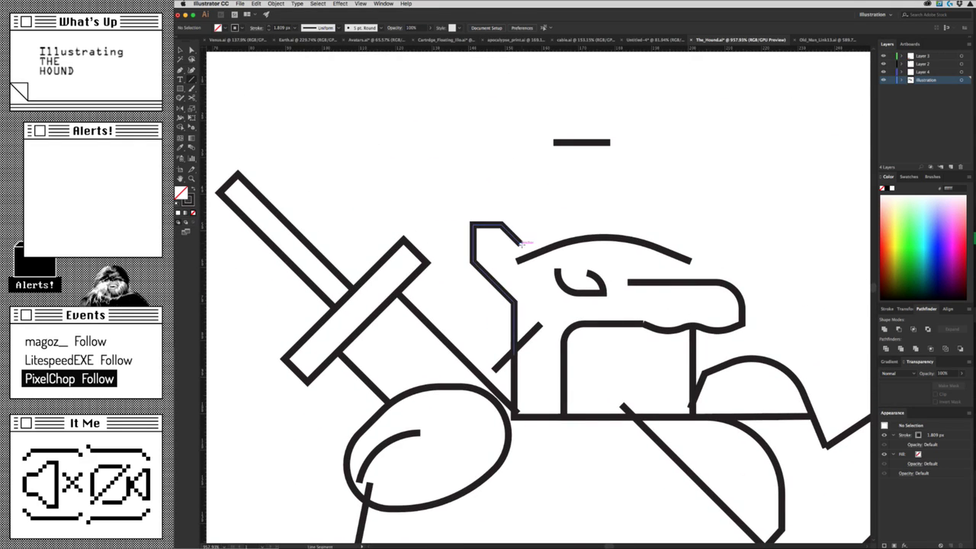
Draw a short line across the head's top arc and rotate it 22.25° to form an X.
drag(521, 245, 580, 245)
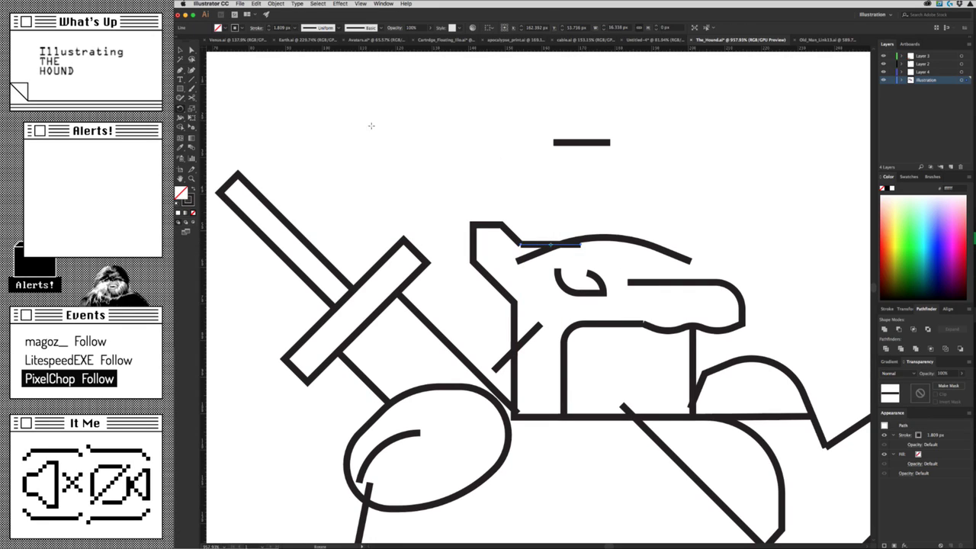
double_click(181, 109)
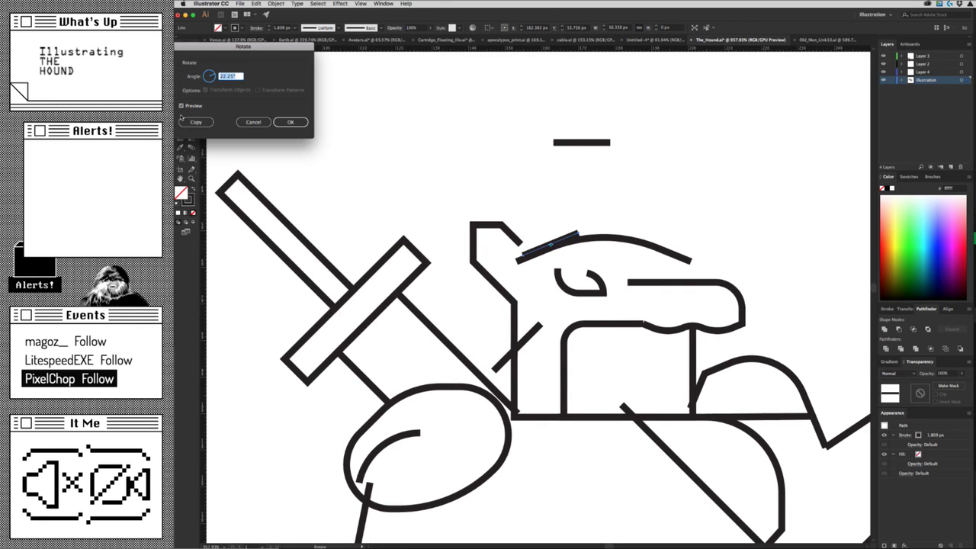
key(Return)
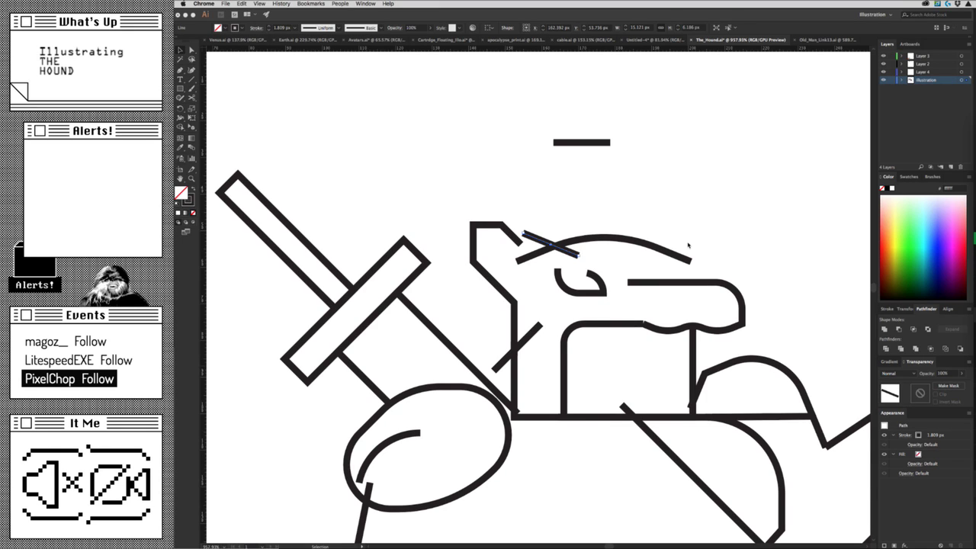
click(528, 222)
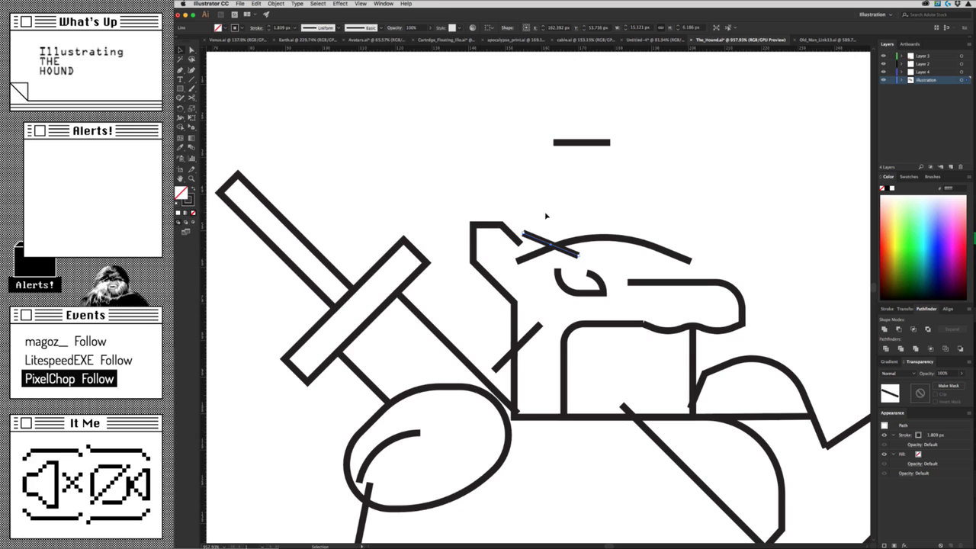
Round the ear's top-right corner with its live corner widget.
key(a)
click(501, 225)
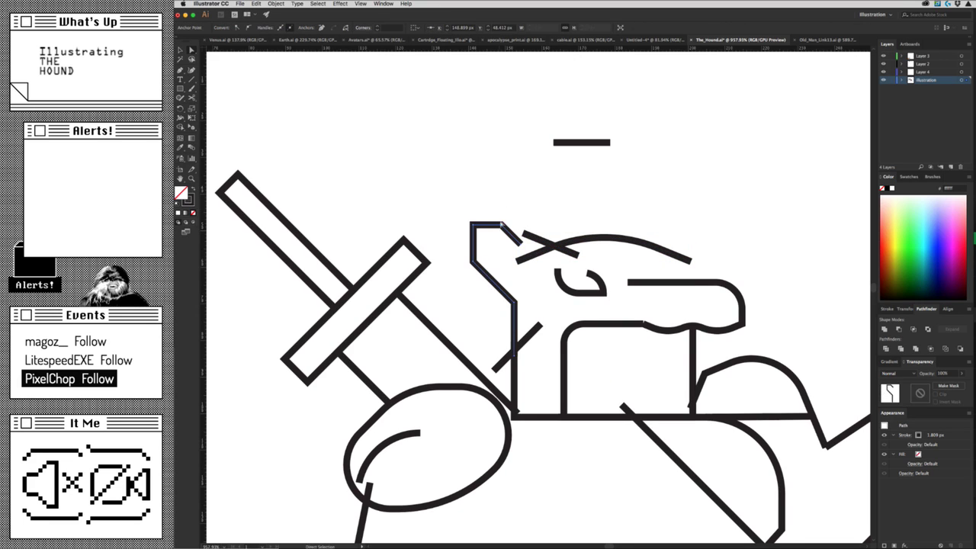
click(501, 225)
mouse_move(500, 230)
mouse_down()
mouse_move(497, 279)
mouse_move(508, 200)
mouse_up()
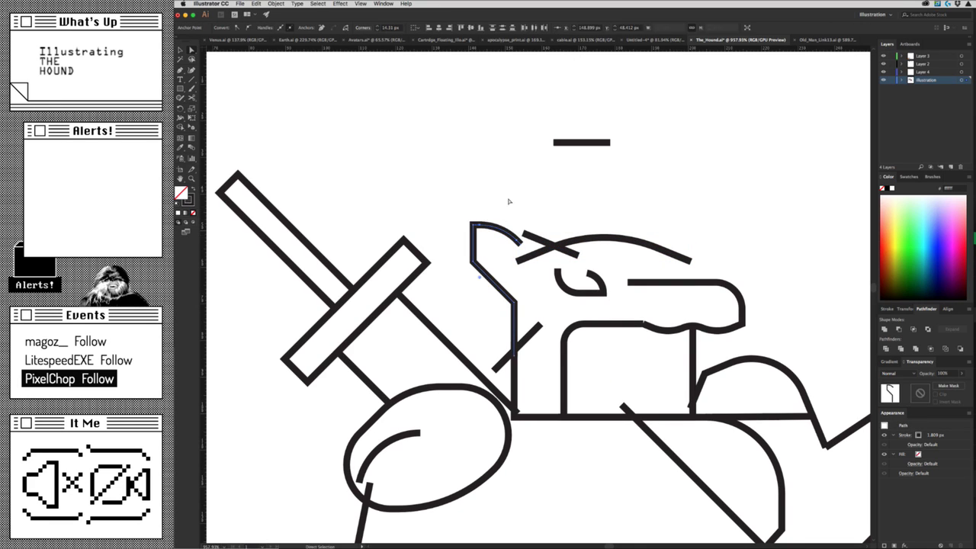
click(514, 244)
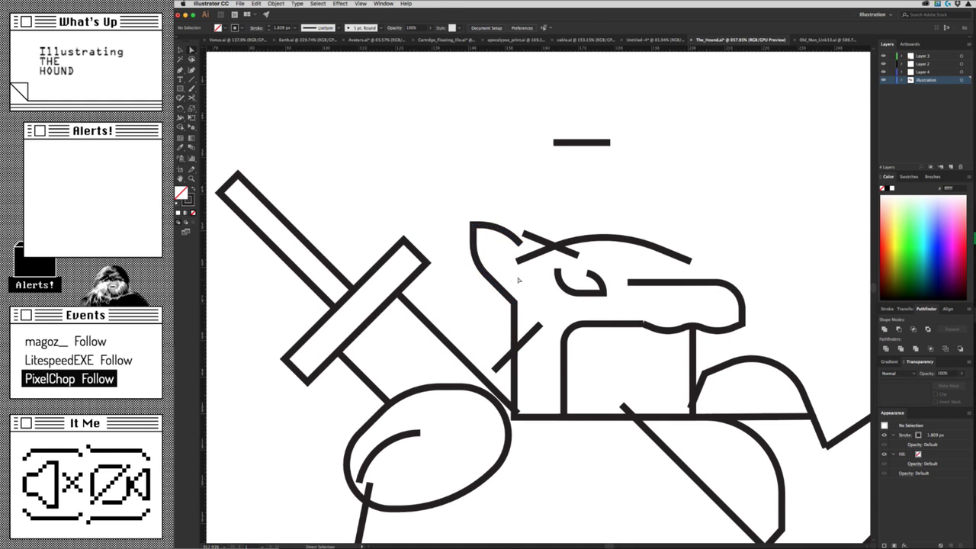
drag(514, 244, 403, 317)
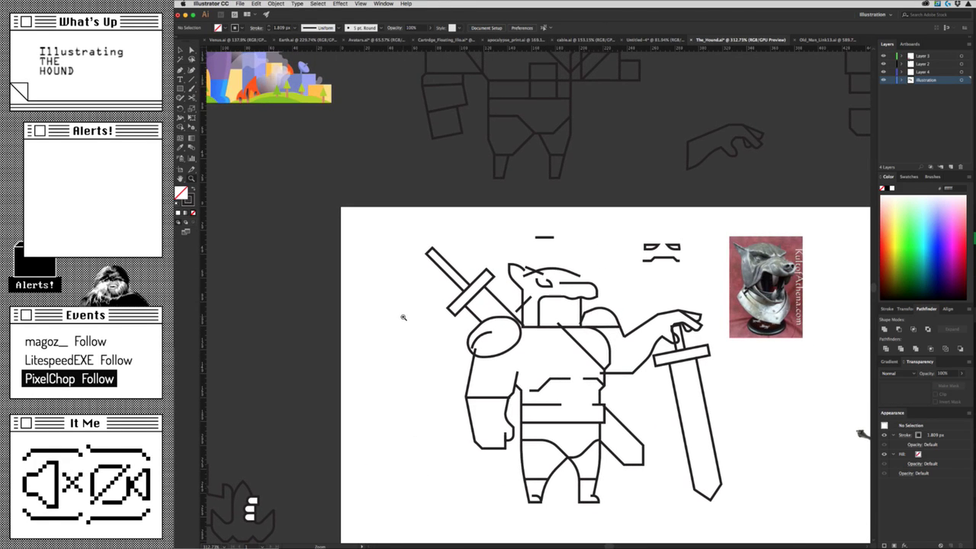
Move the upper X stroke down-left, extend its end down-right, and reshape the eye curve.
drag(528, 287, 541, 267)
scroll(488, 253, up, 1)
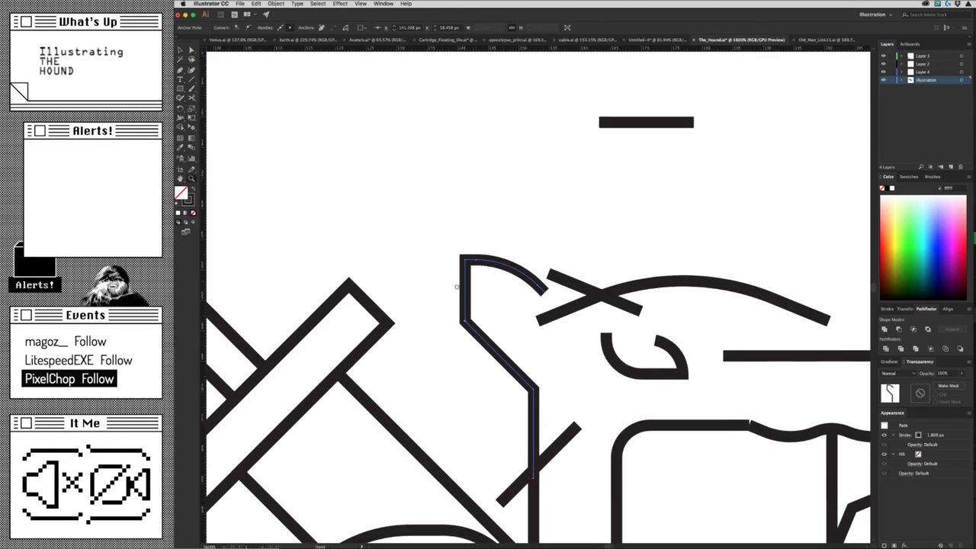
click(522, 273)
drag(523, 273, 518, 291)
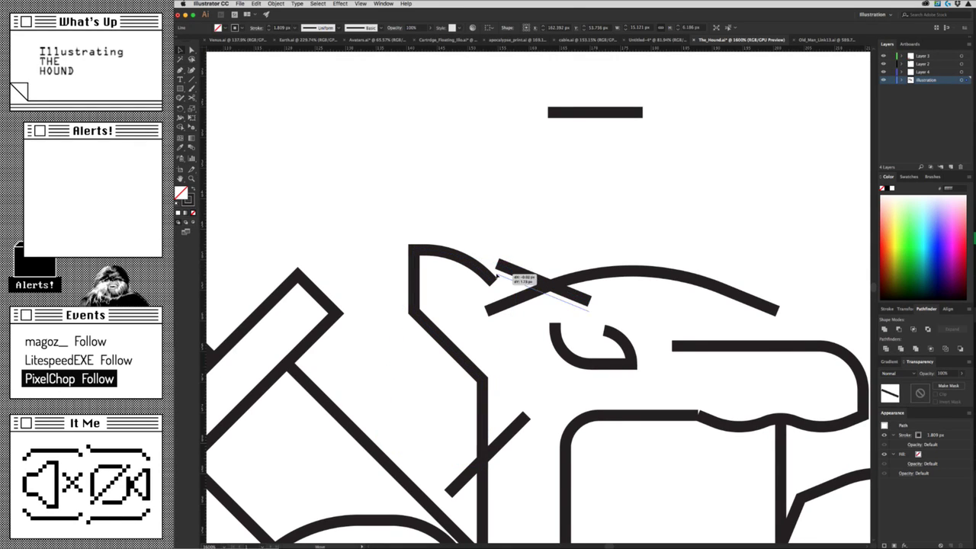
click(539, 258)
key(a)
drag(585, 321, 643, 327)
click(630, 346)
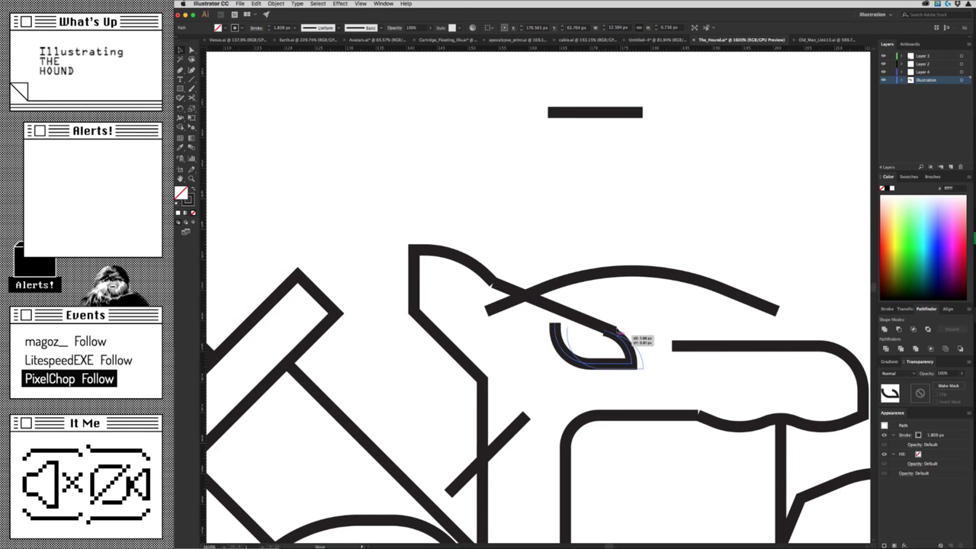
key(ctrl+shift+a)
Shift the head's top arc to the right and flip the short diagonal stroke upward.
scroll(527, 341, down, 3)
scroll(527, 341, down, 3)
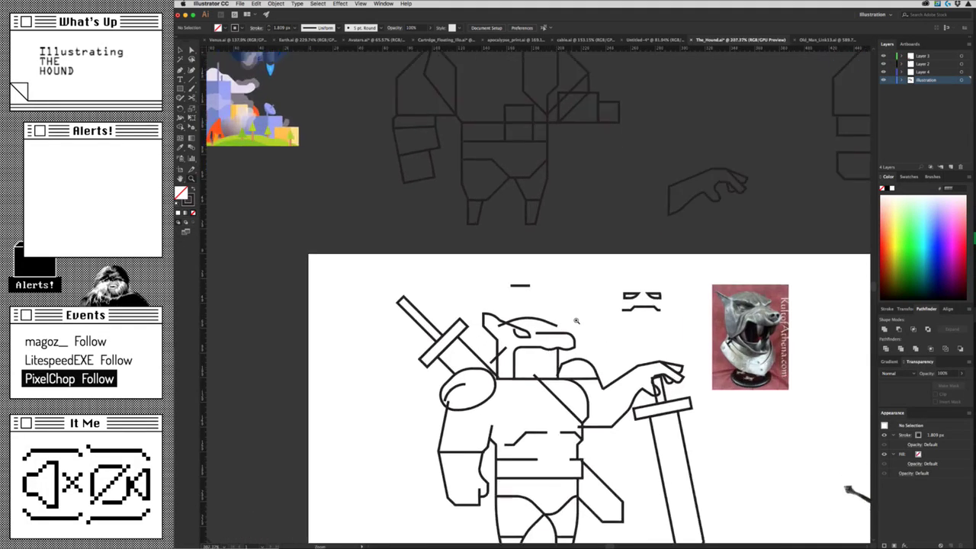
scroll(563, 326, up, 5)
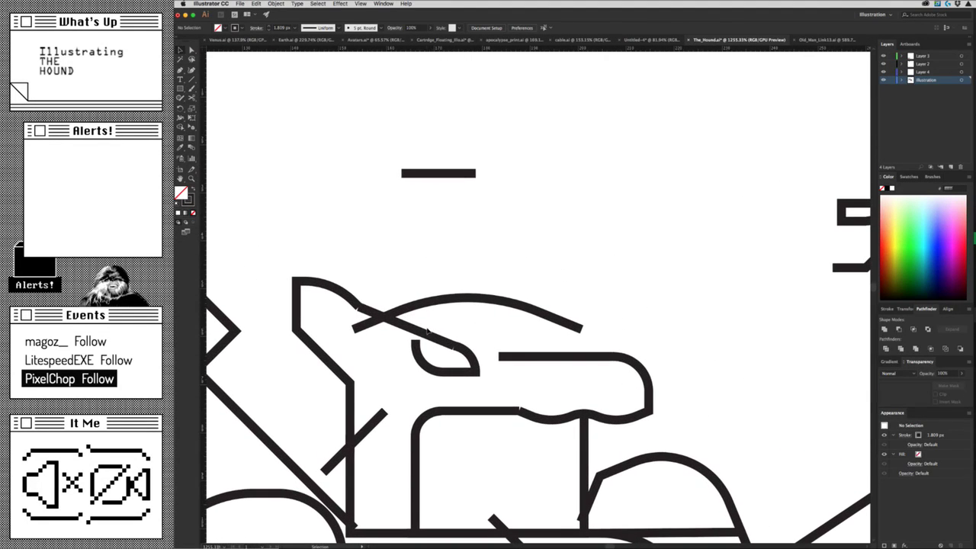
mouse_move(430, 332)
mouse_down()
mouse_move(610, 312)
mouse_move(644, 325)
mouse_move(607, 321)
mouse_up()
key(o)
click(615, 330)
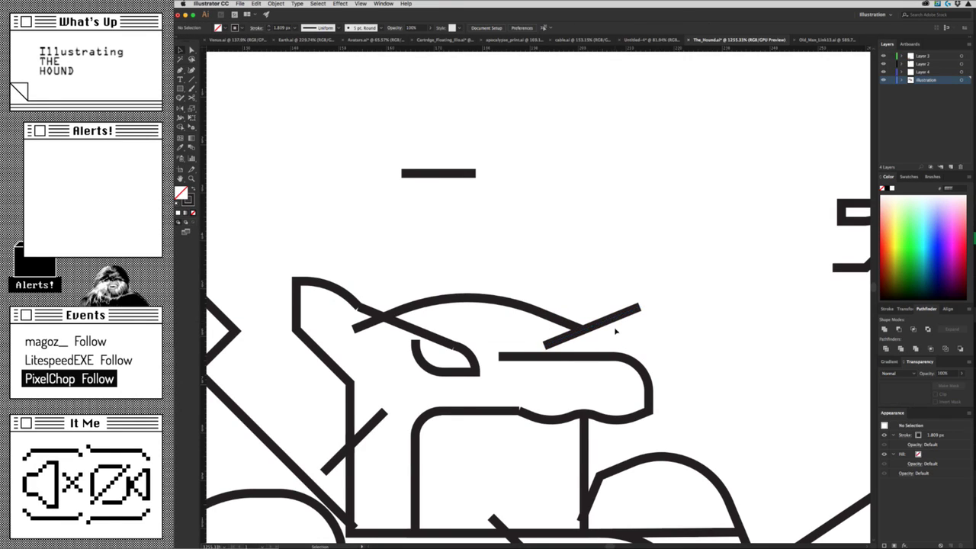
Copy the ear outline to the right side of the head and delete its bottom and diagonal segments.
click(327, 295)
drag(302, 317, 547, 353)
key(a)
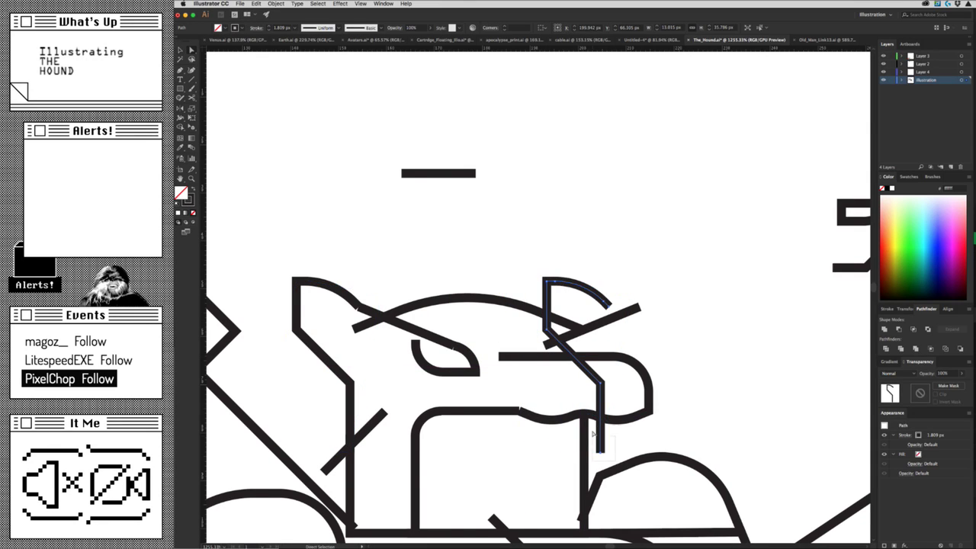
click(600, 433)
key(Delete)
click(597, 380)
key(Delete)
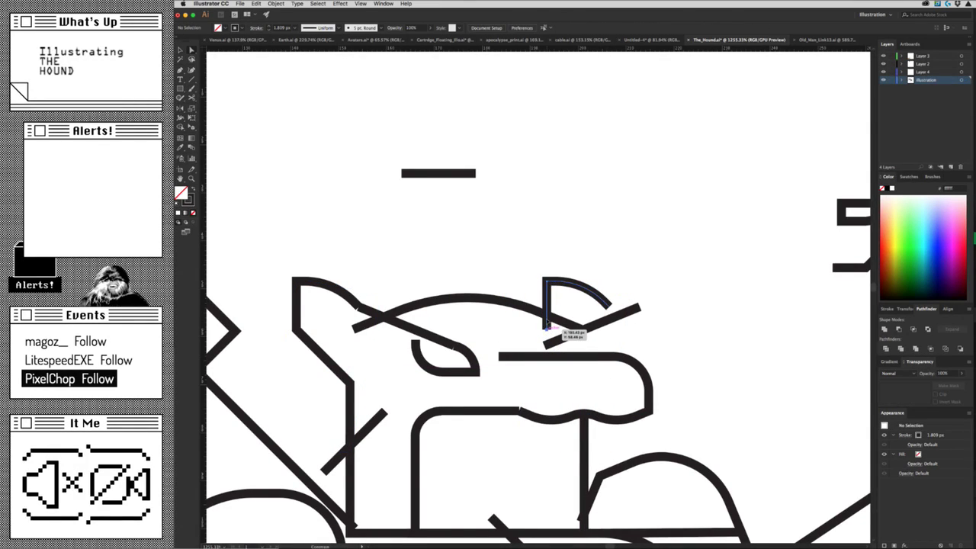
Shorten the second ear so it meets the head line.
mouse_move(548, 330)
mouse_down()
mouse_move(545, 314)
mouse_move(393, 365)
mouse_up()
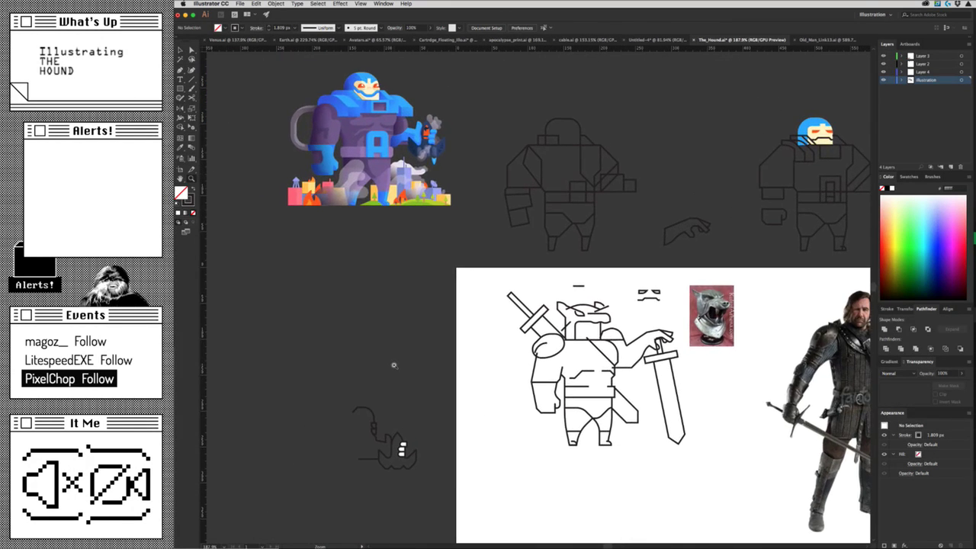
drag(603, 307, 671, 307)
click(568, 321)
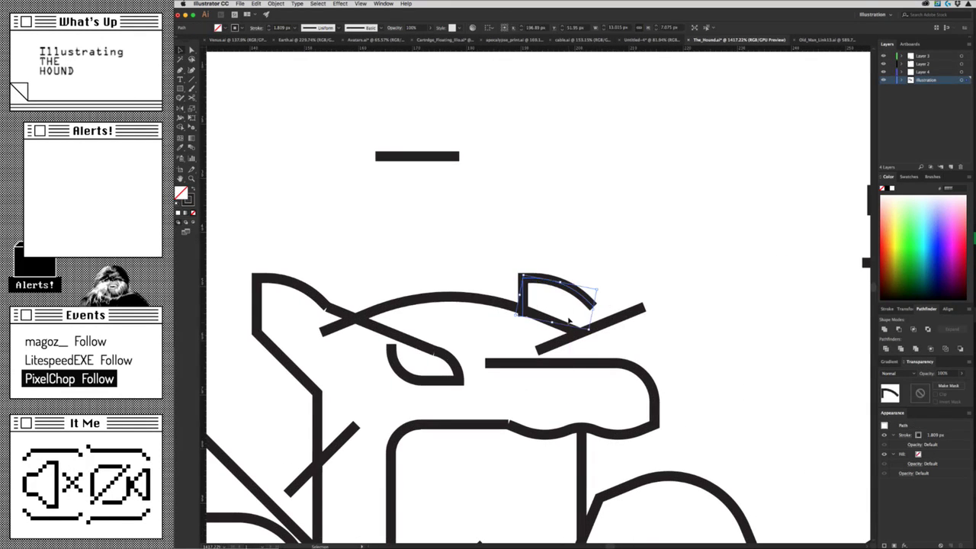
key(a)
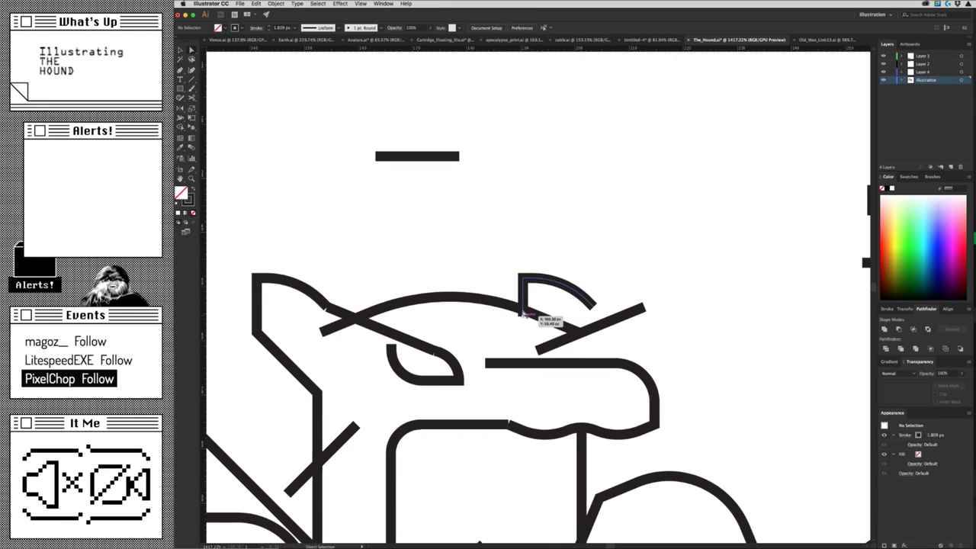
Delete the diagonal stroke crossing the right ear, zoom out to review, then undo the deletion.
scroll(556, 304, down, 5)
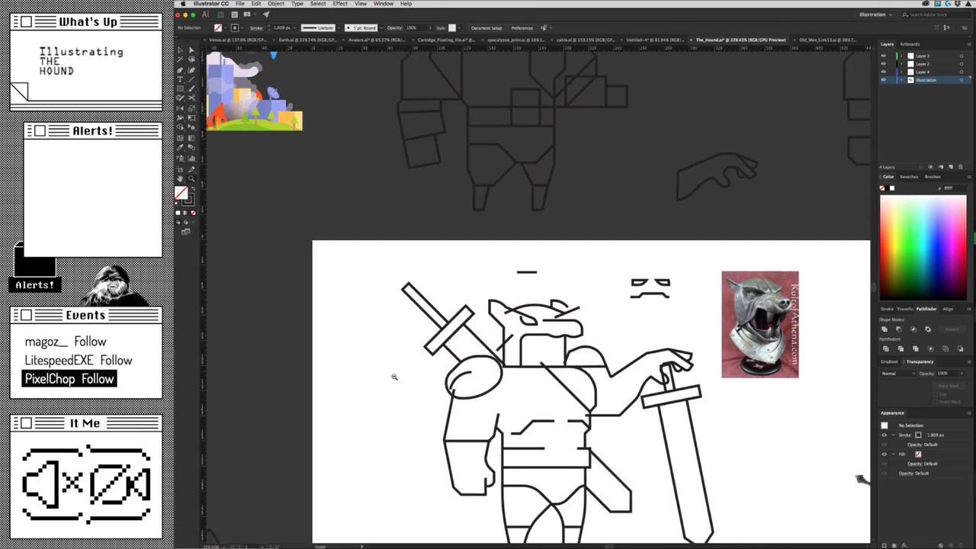
scroll(600, 324, up, 3)
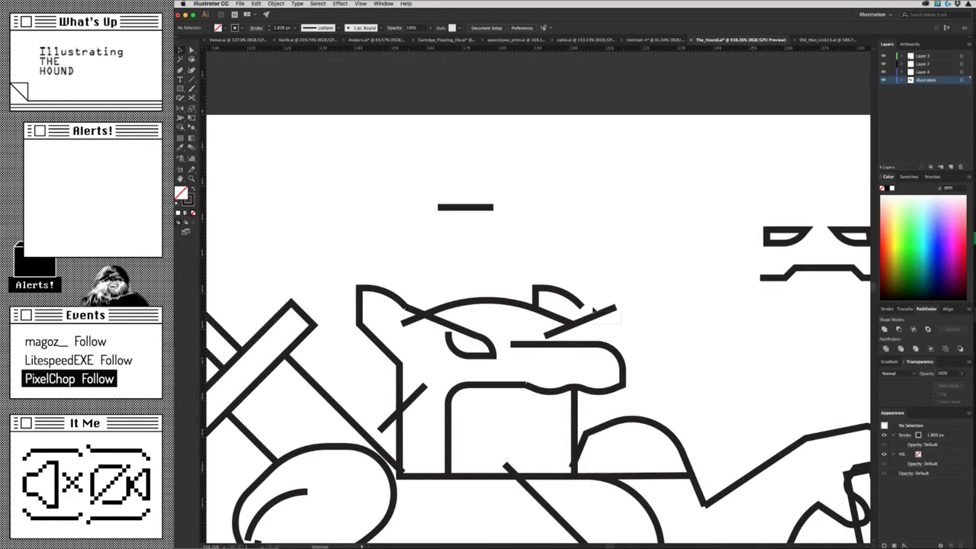
click(594, 314)
key(Delete)
scroll(606, 329, down, 1)
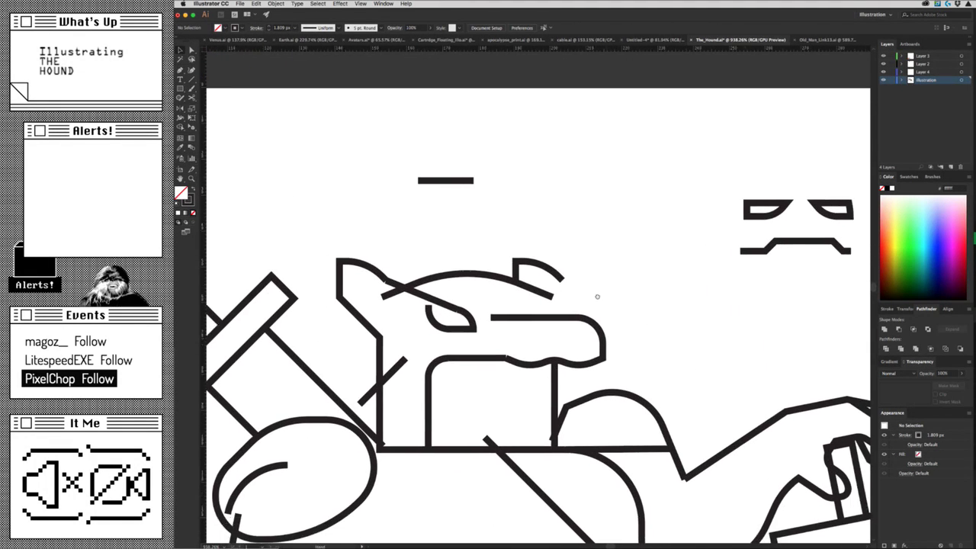
scroll(595, 320, down, 2)
scroll(533, 308, down, 2)
scroll(488, 302, down, 1)
scroll(487, 301, down, 2)
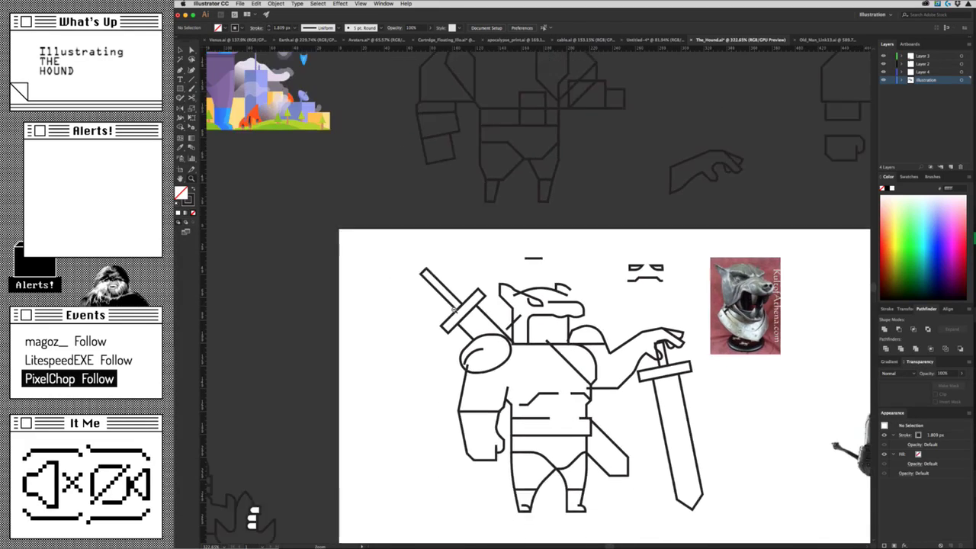
scroll(503, 312, down, 1)
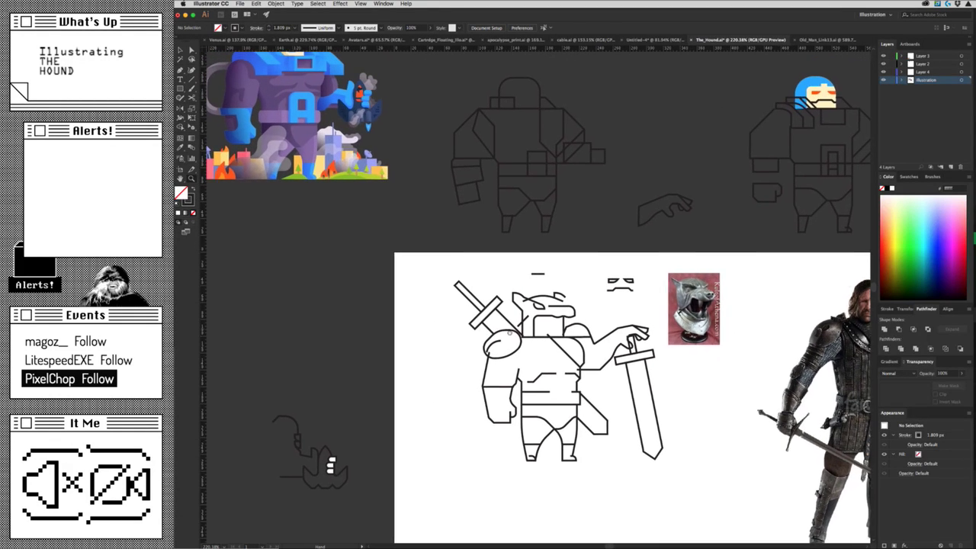
scroll(533, 316, up, 8)
key(ctrl+z)
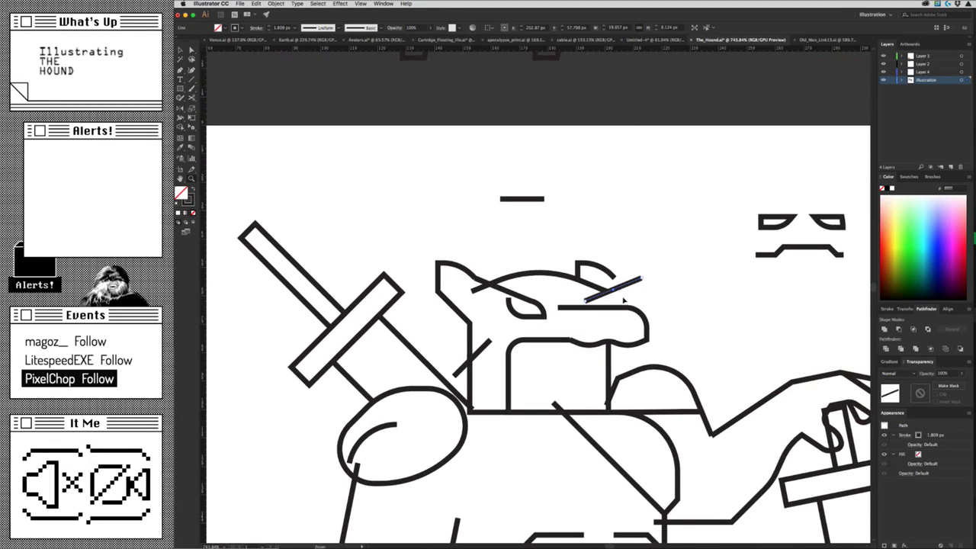
Shift the ear stroke right, bend its end down to the snout, and round its corner.
scroll(623, 300, up, 4)
drag(610, 299, 636, 306)
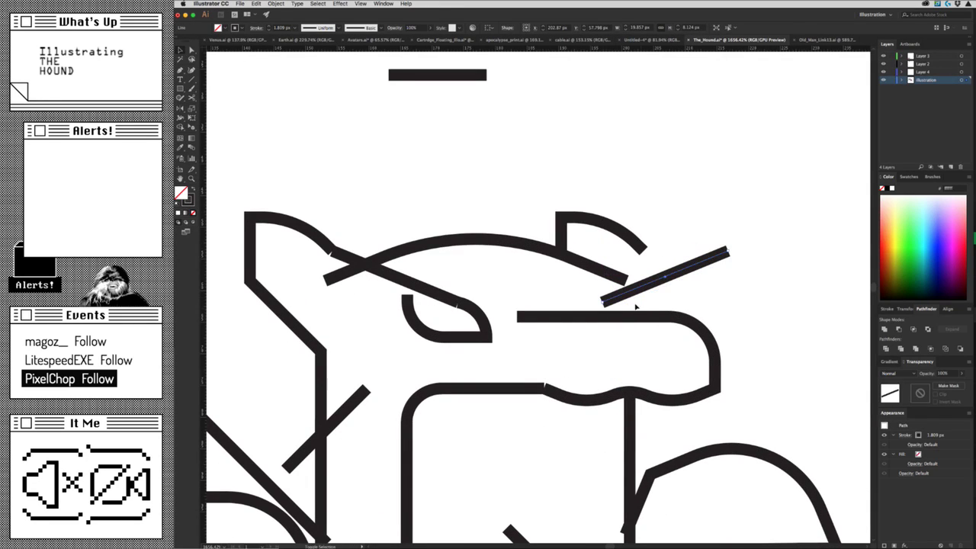
click(636, 306)
click(602, 302)
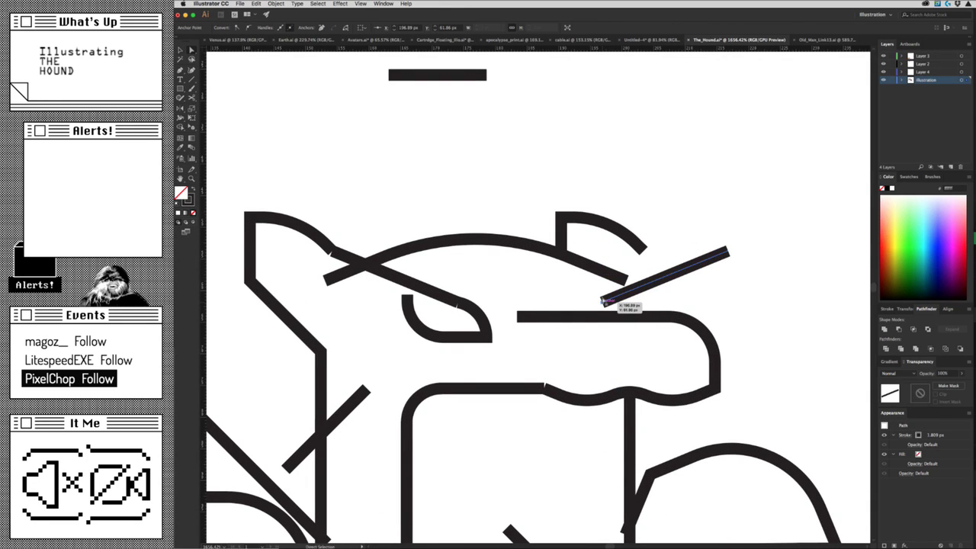
drag(602, 302, 602, 311)
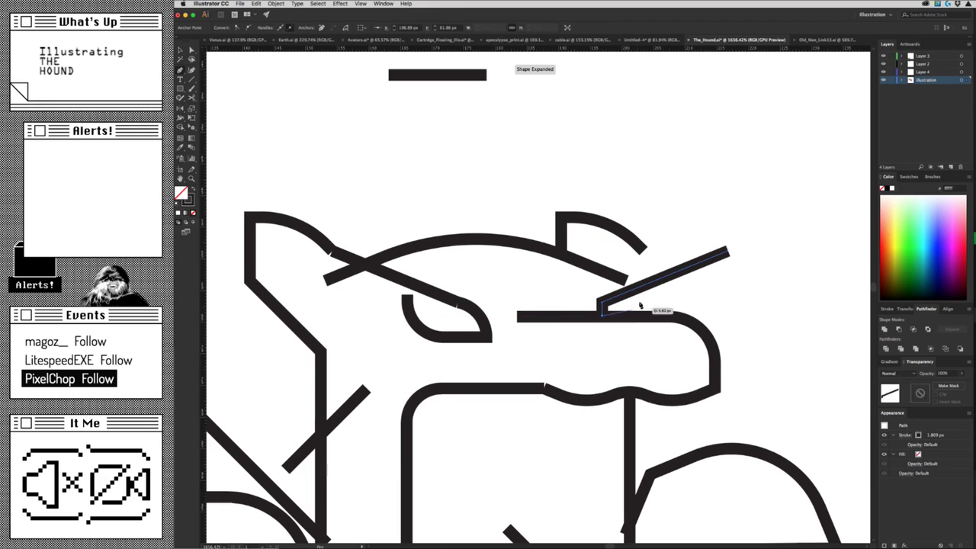
key(a)
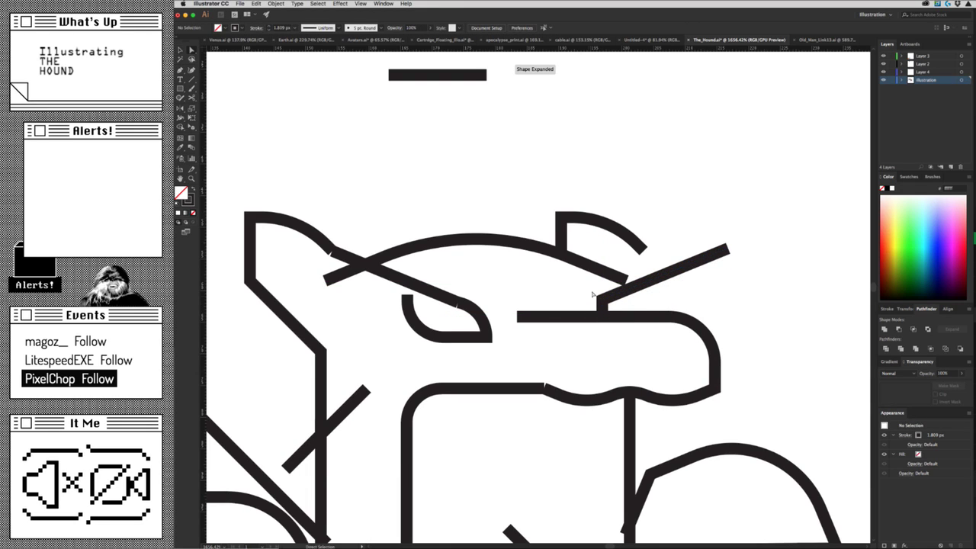
click(602, 304)
drag(608, 306, 633, 313)
click(676, 289)
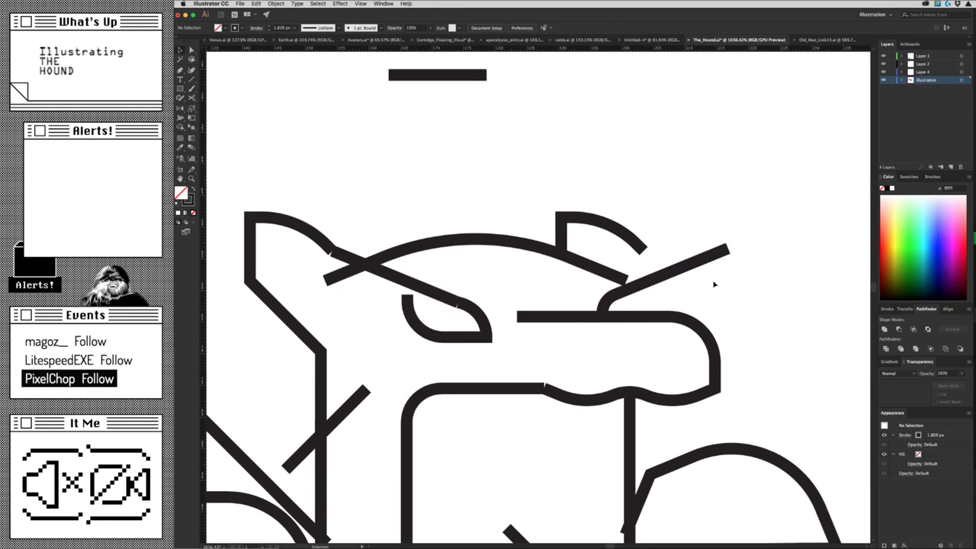
Shorten the diagonal brow stroke and move the small curve's end to meet it.
mouse_move(729, 247)
mouse_down()
mouse_move(635, 285)
mouse_move(645, 296)
mouse_up()
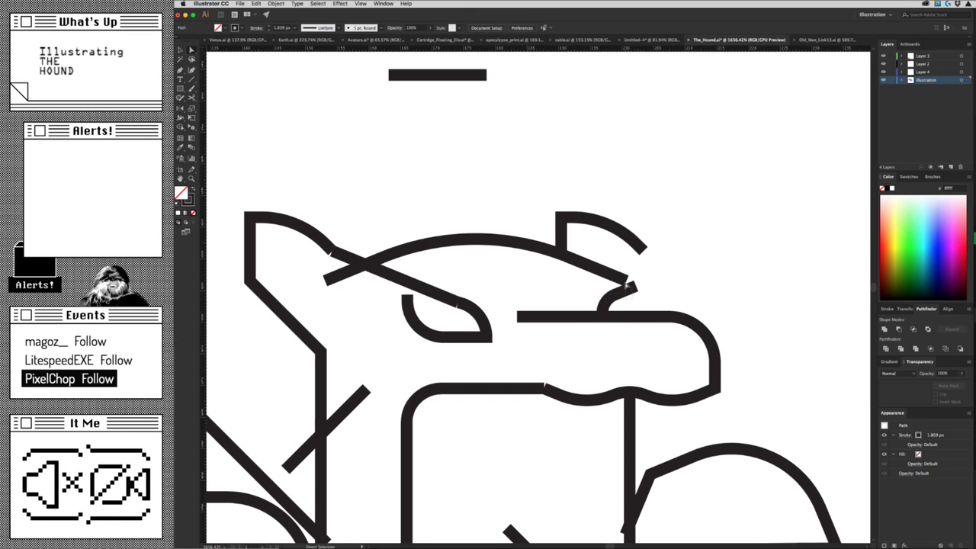
key(v)
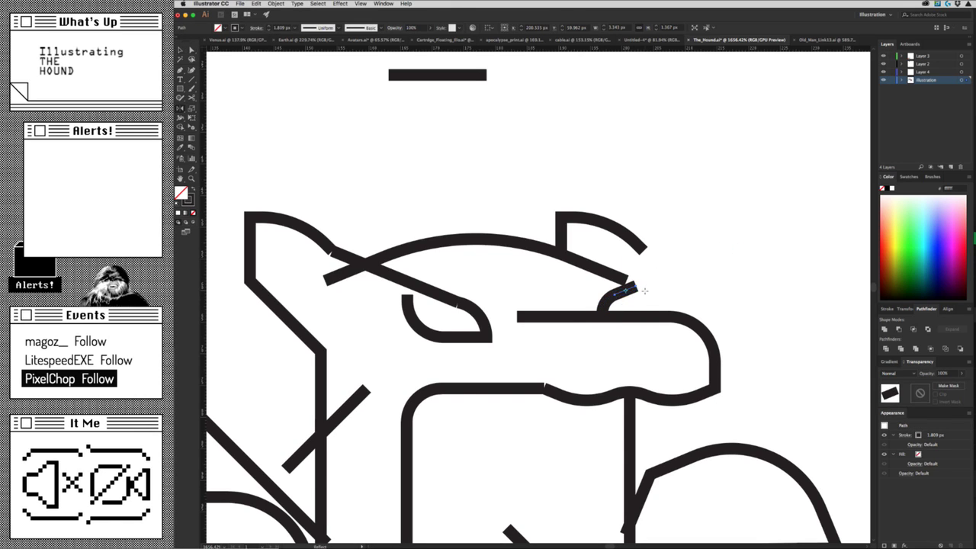
drag(636, 285, 658, 292)
click(666, 303)
Check the browser briefly, then return and zoom out to show the whole head and shoulders.
key(super+z)
click(666, 296)
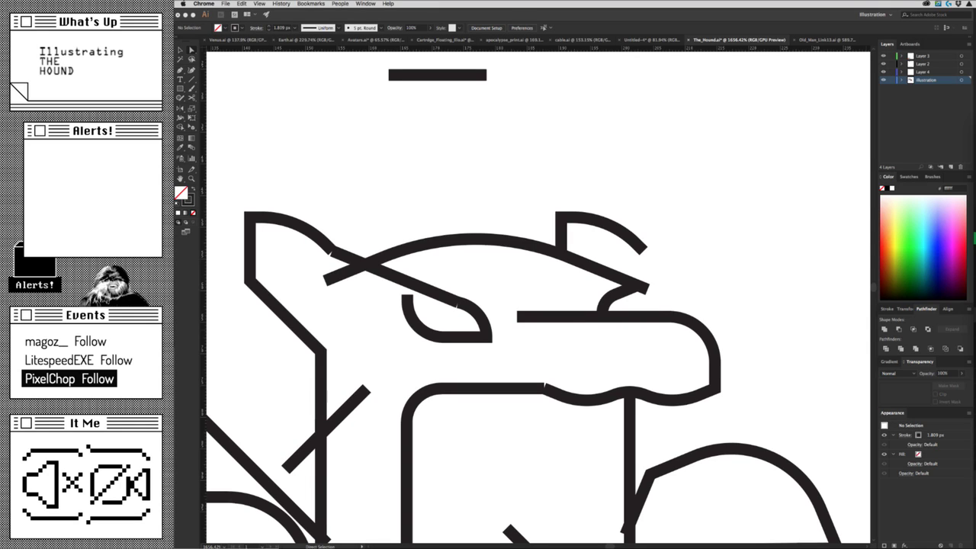
key(z)
mouse_move(676, 290)
mouse_down()
mouse_move(412, 385)
mouse_move(564, 314)
mouse_move(748, 292)
mouse_up()
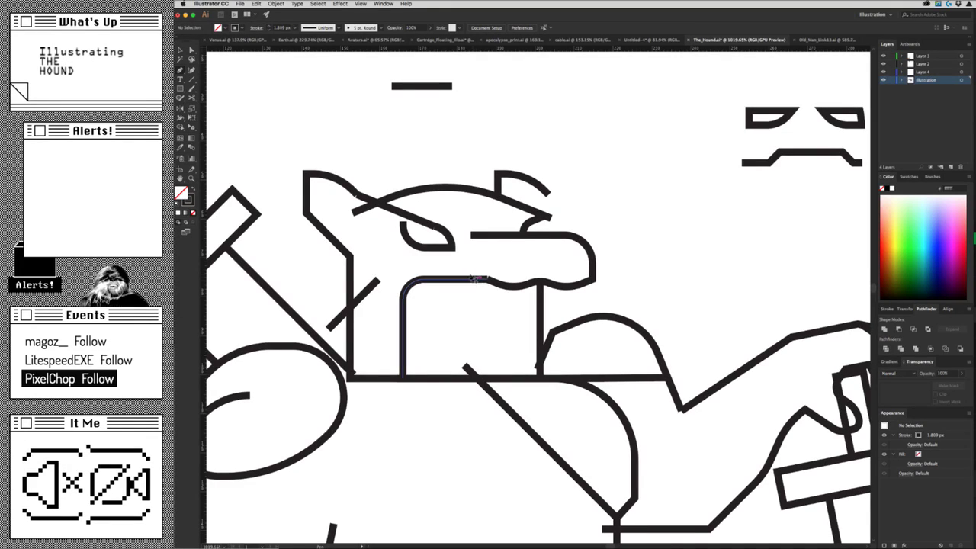
Draw a small angled two-segment fang beneath the snout with the Pen tool.
key(v)
click(402, 237)
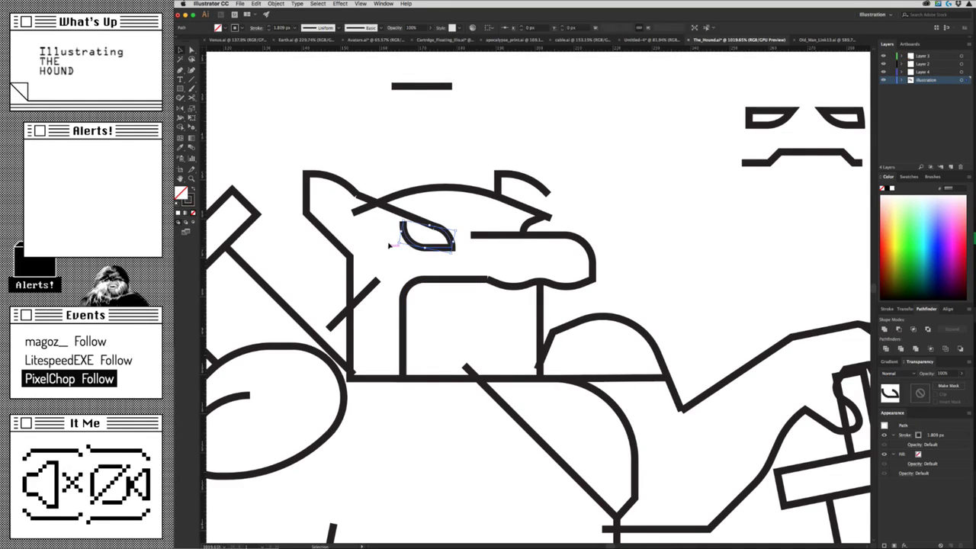
click(333, 188)
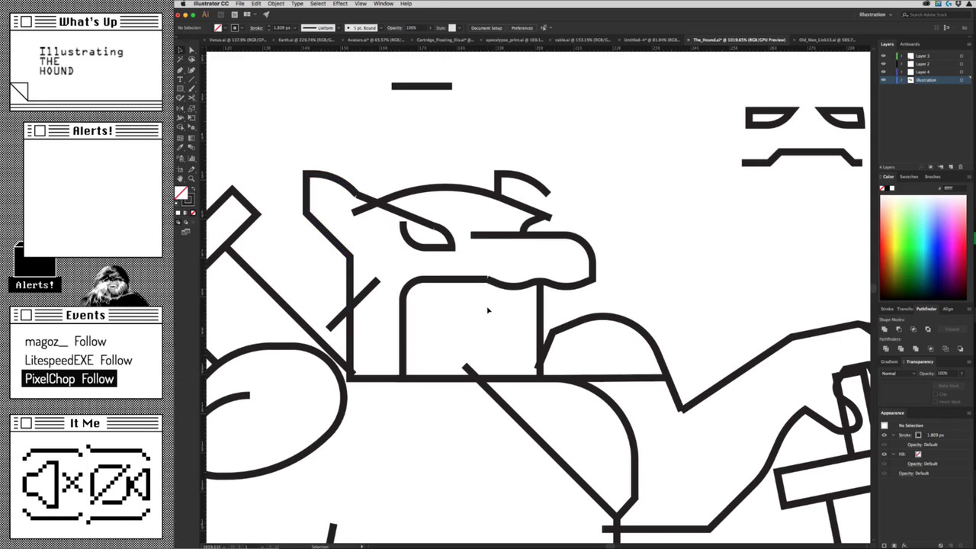
key(p)
click(479, 278)
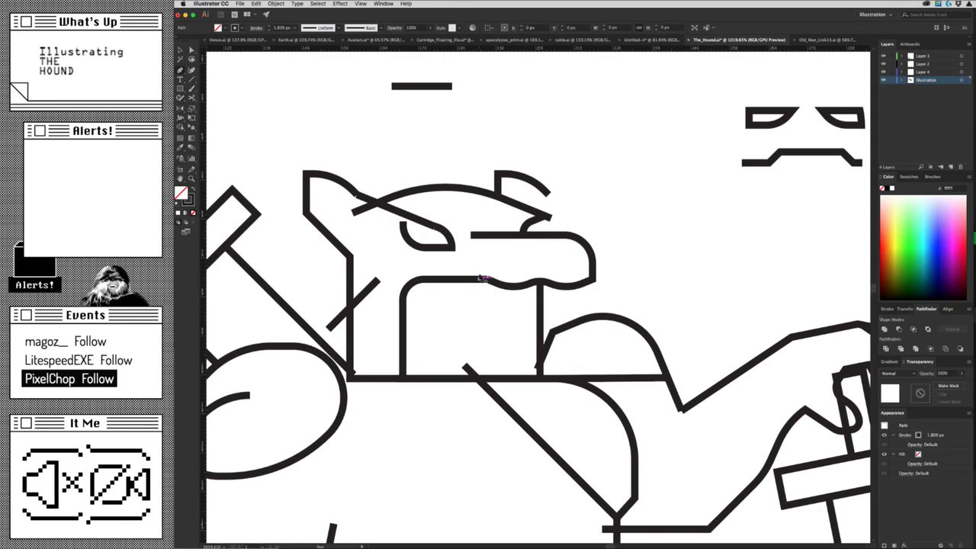
drag(479, 304, 495, 317)
click(494, 318)
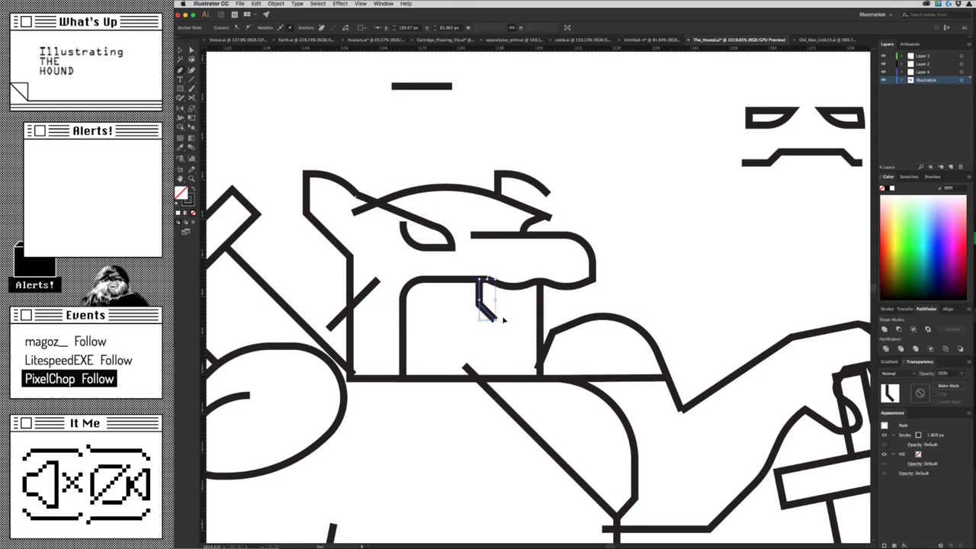
key(ctrl+shift+a)
Duplicate the fang just to its right and rotate the copy -22.25°.
key(v)
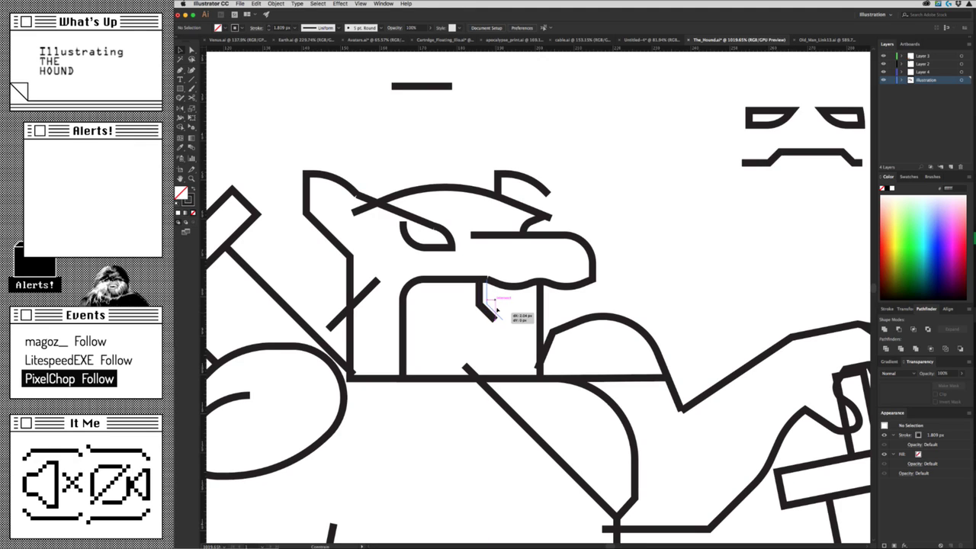
click(493, 305)
key(a)
click(516, 323)
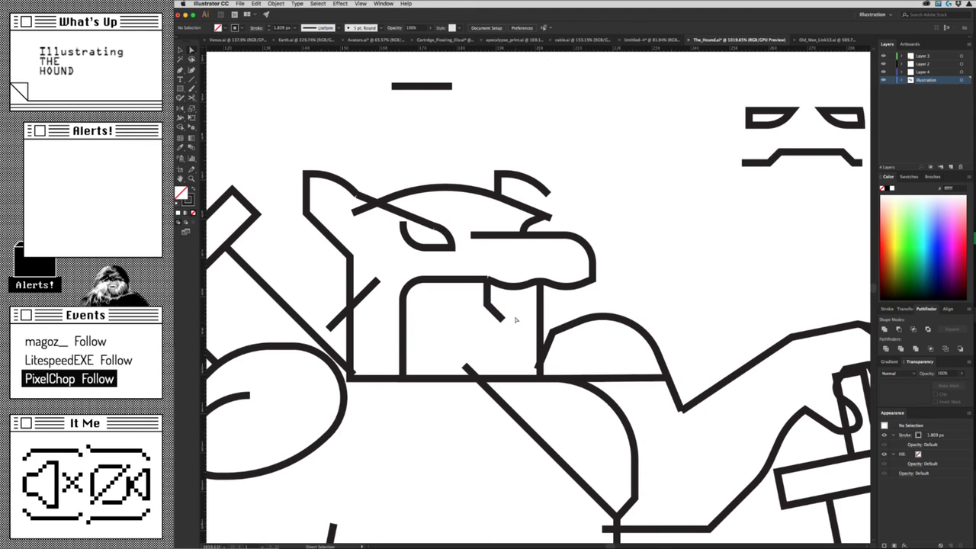
key(v)
drag(498, 309, 514, 313)
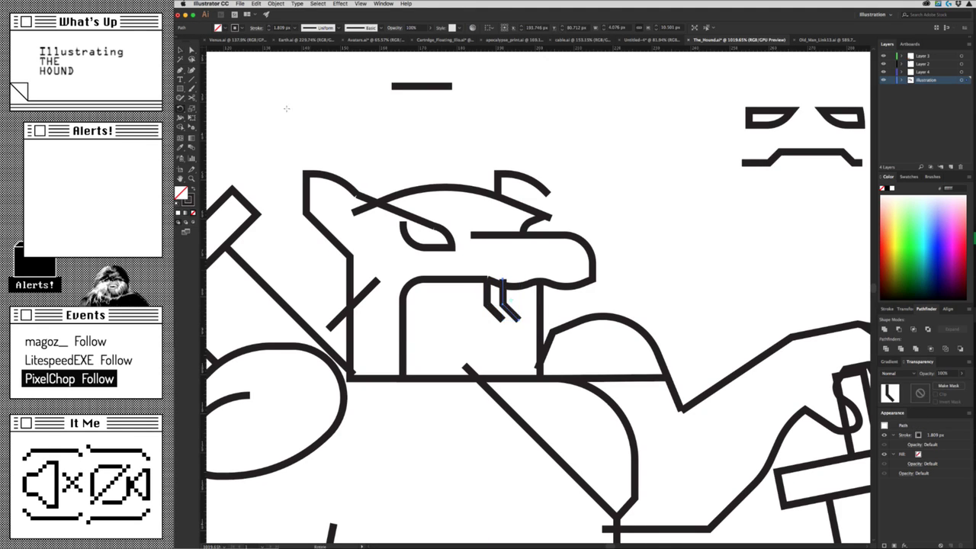
key(r)
double_click(183, 109)
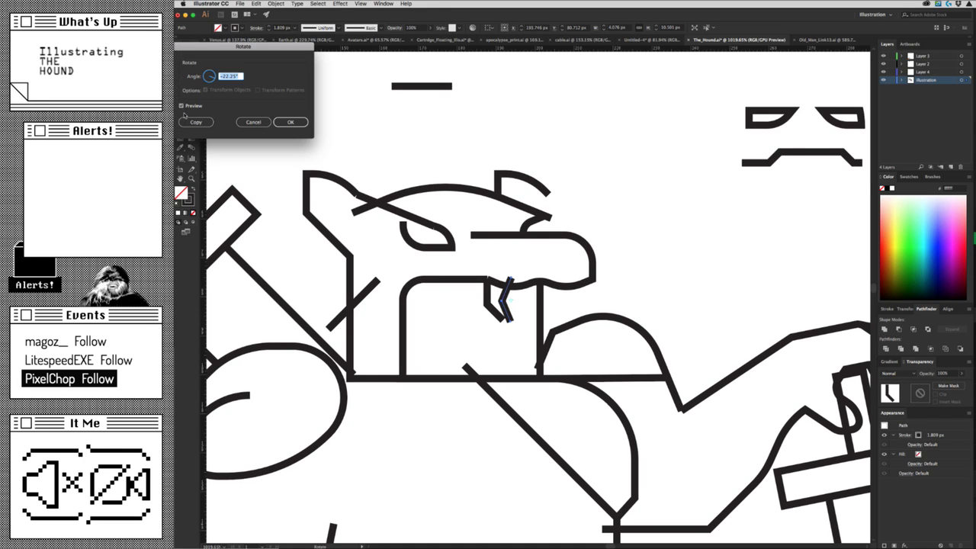
click(290, 122)
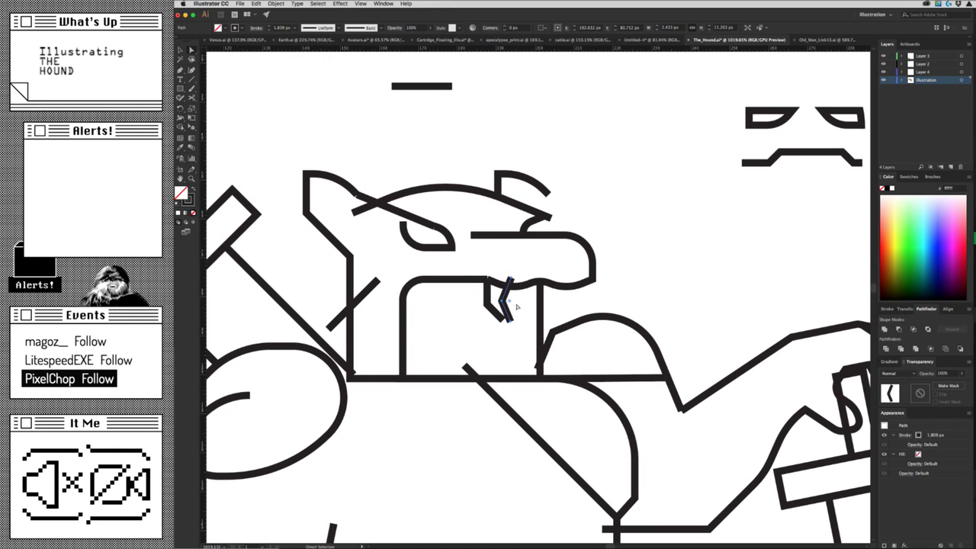
Bend the copied fang into a curved hook and nudge it slightly down.
key(a)
drag(511, 302, 533, 338)
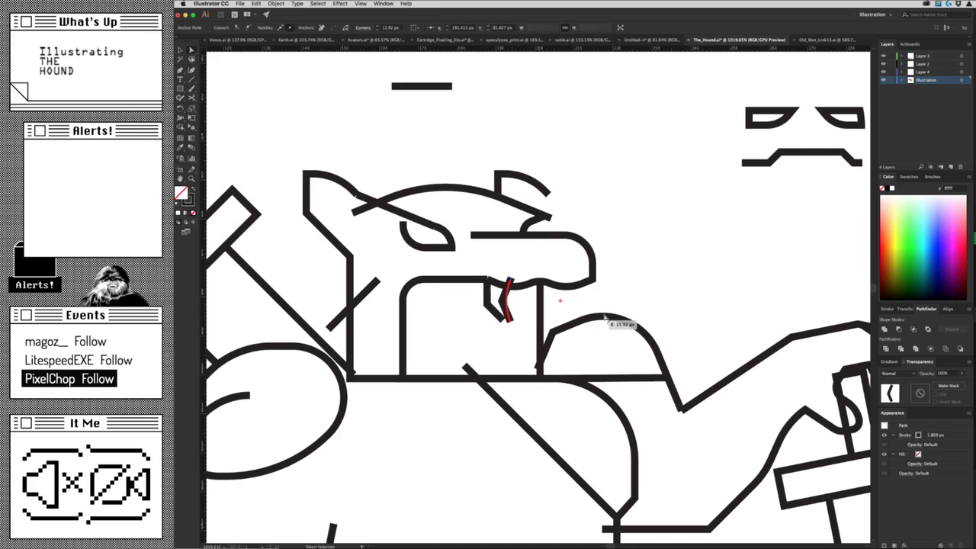
key(v)
click(518, 327)
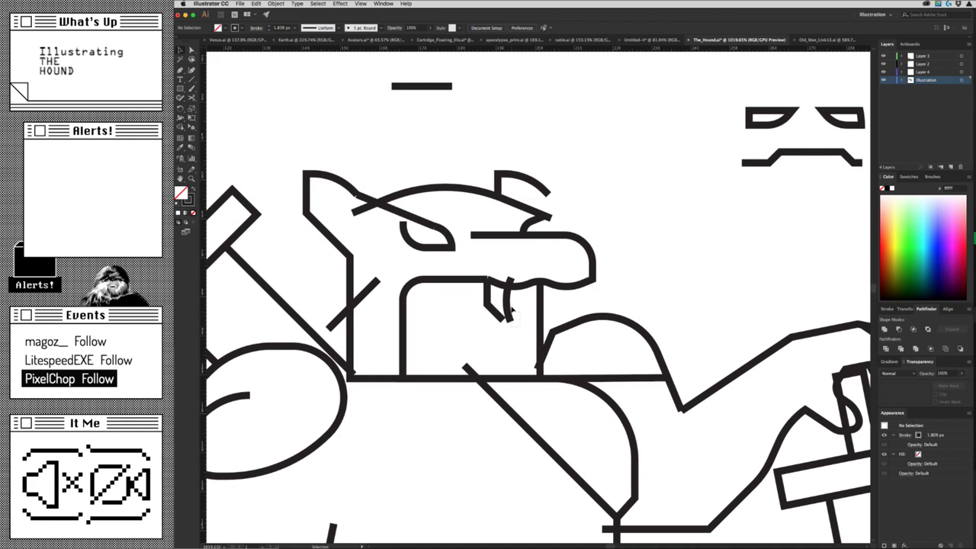
drag(510, 308, 510, 320)
key(ctrl+shift+a)
key(super+Tab)
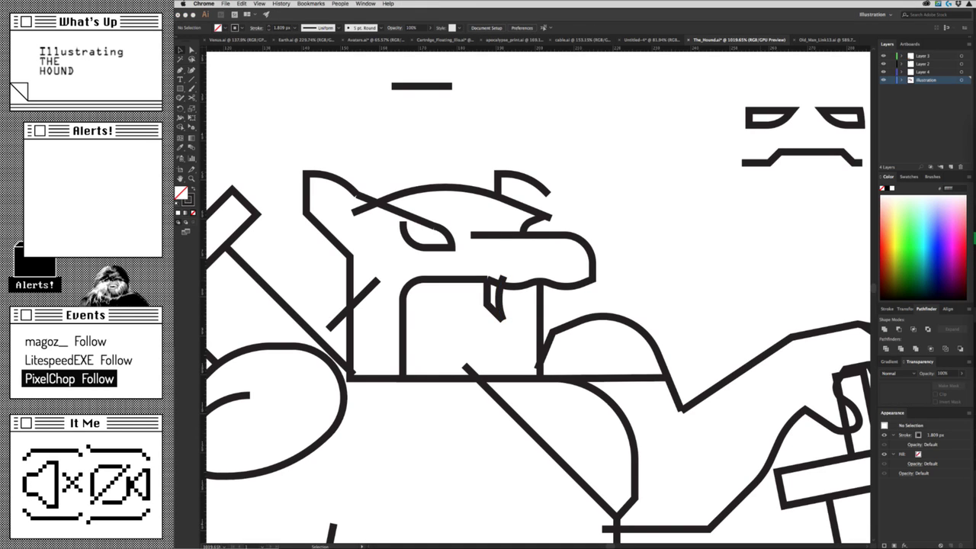
key(ctrl+super+space)
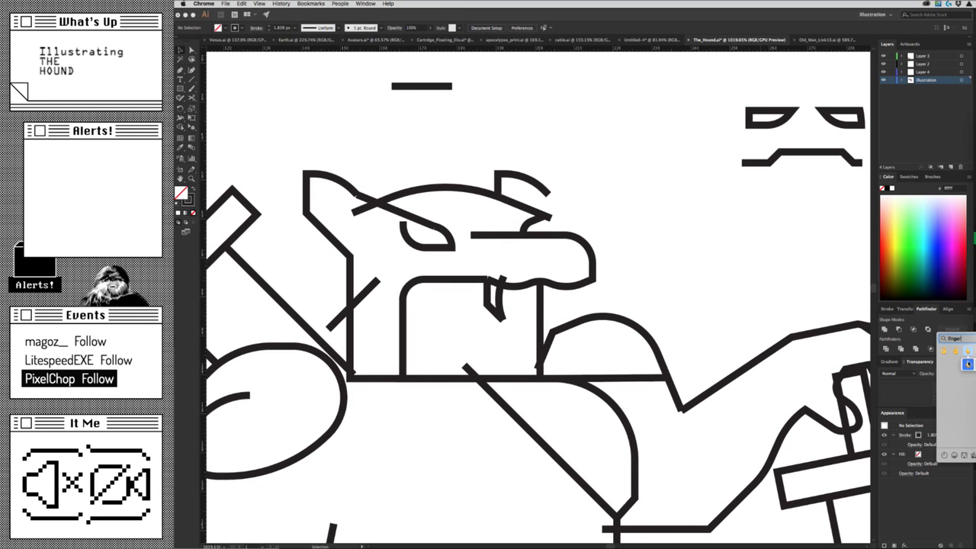
click(967, 364)
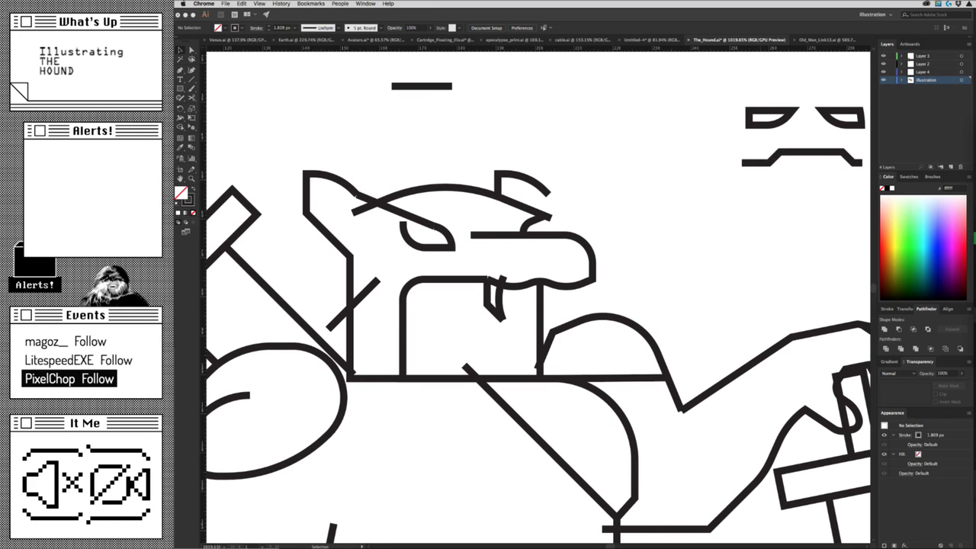
Extend the angled fang's tip and bend the curved fang into an angled shape.
click(674, 253)
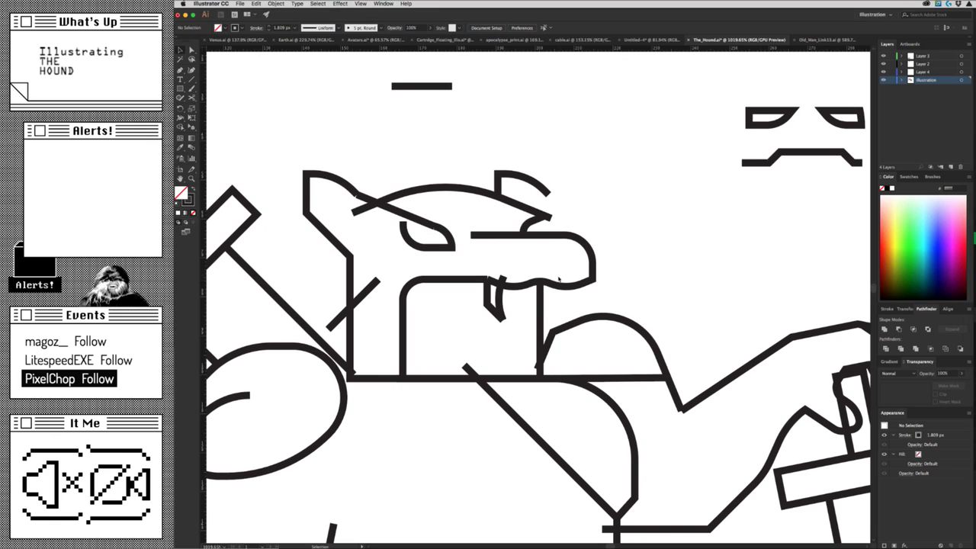
click(511, 292)
key(a)
alt+scroll(503, 305, up, 2)
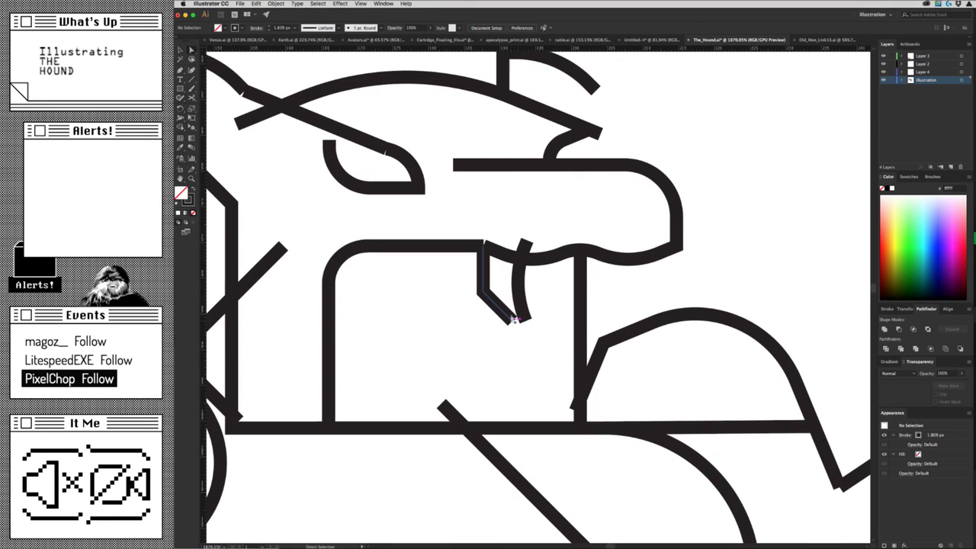
drag(514, 320, 539, 349)
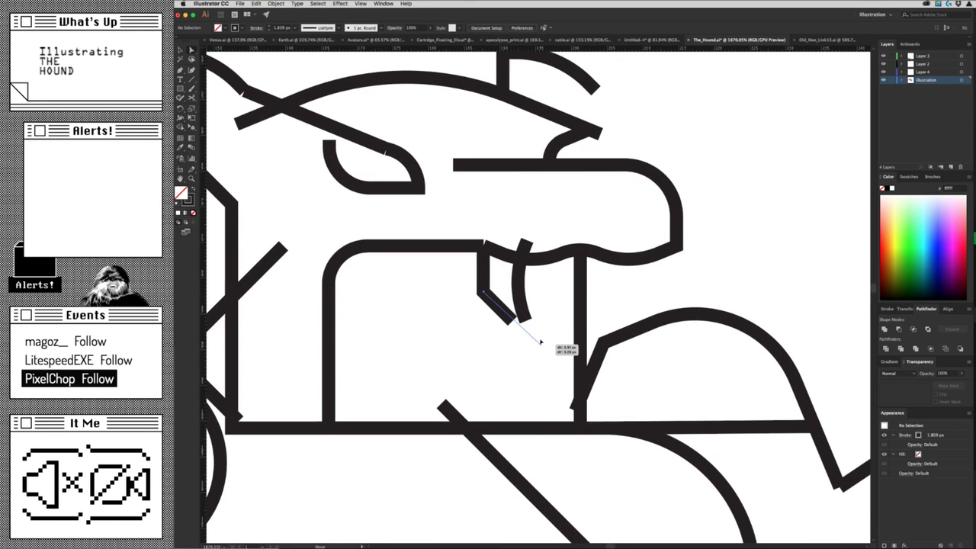
click(524, 301)
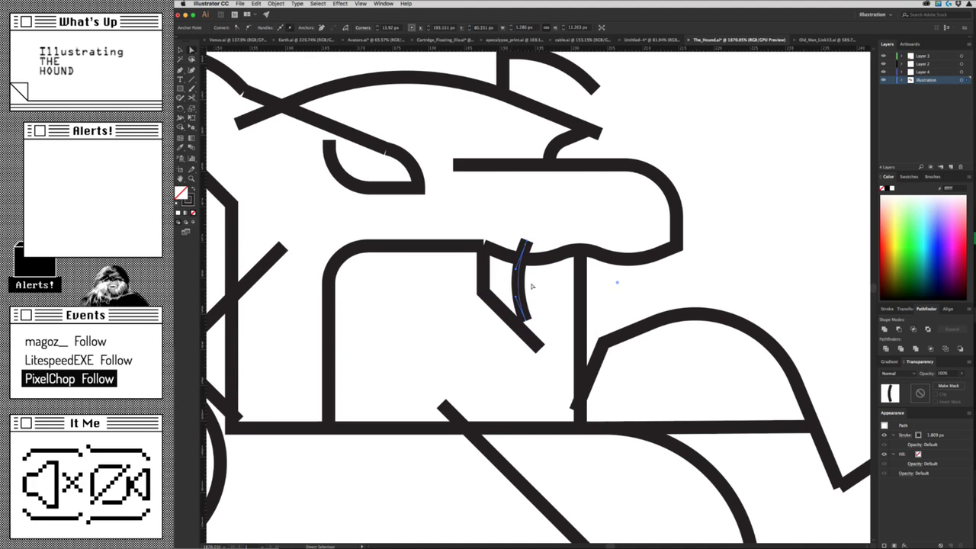
drag(519, 280, 510, 284)
click(562, 312)
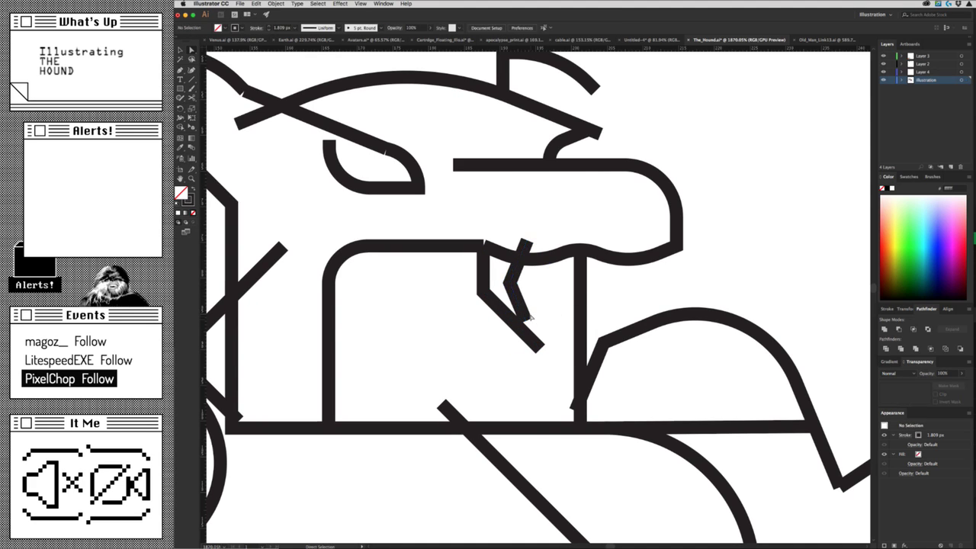
drag(527, 317, 537, 345)
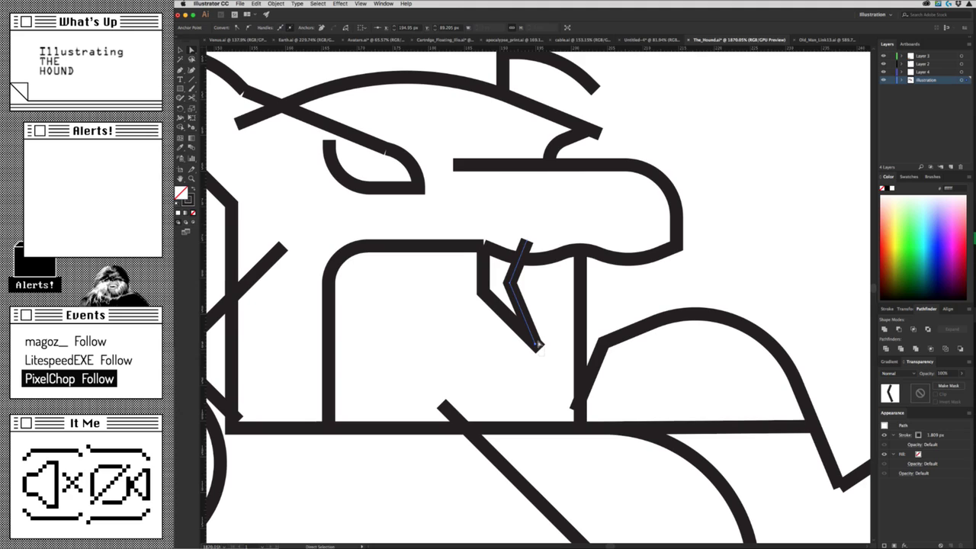
Delete the fang's diagonal segment, close the path, and round its upper corner and tip.
click(538, 347)
key(Delete)
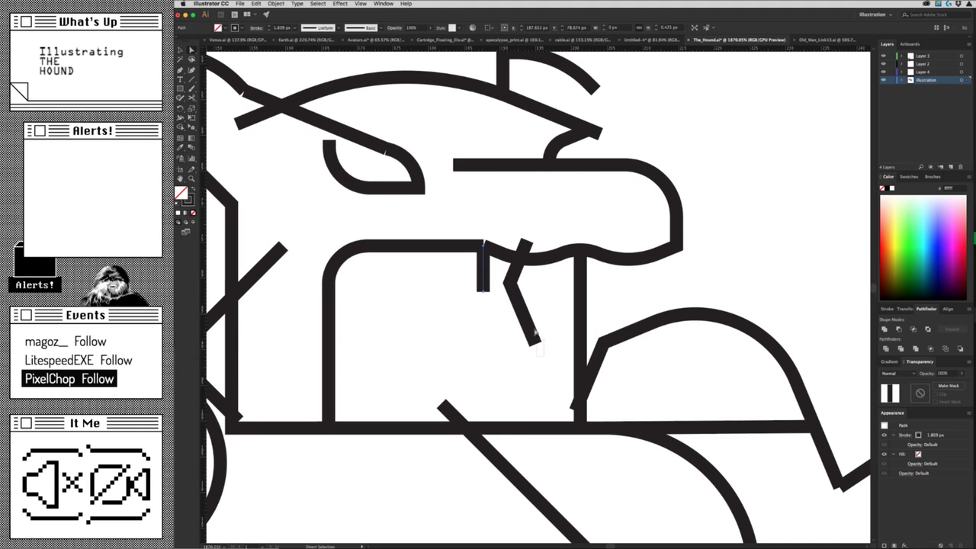
key(ctrl+j)
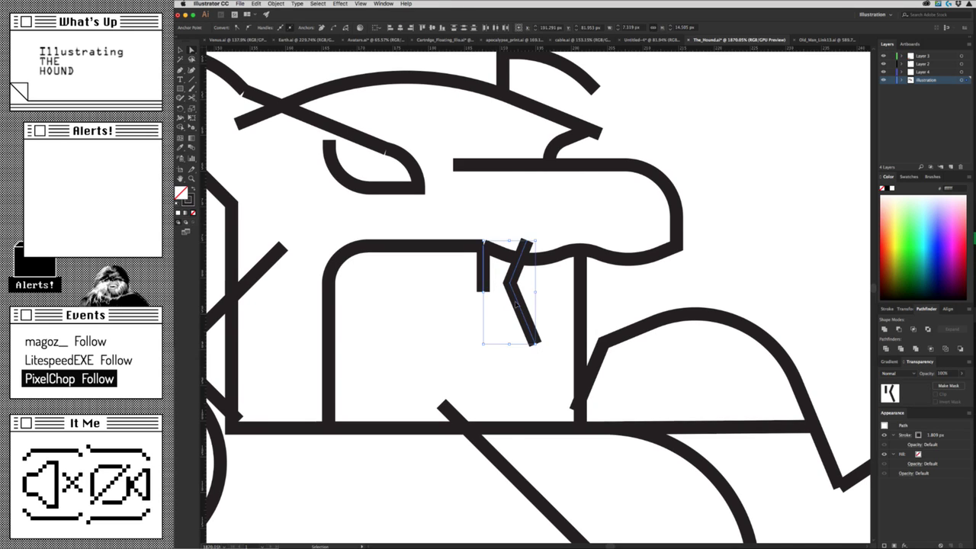
drag(518, 282, 595, 306)
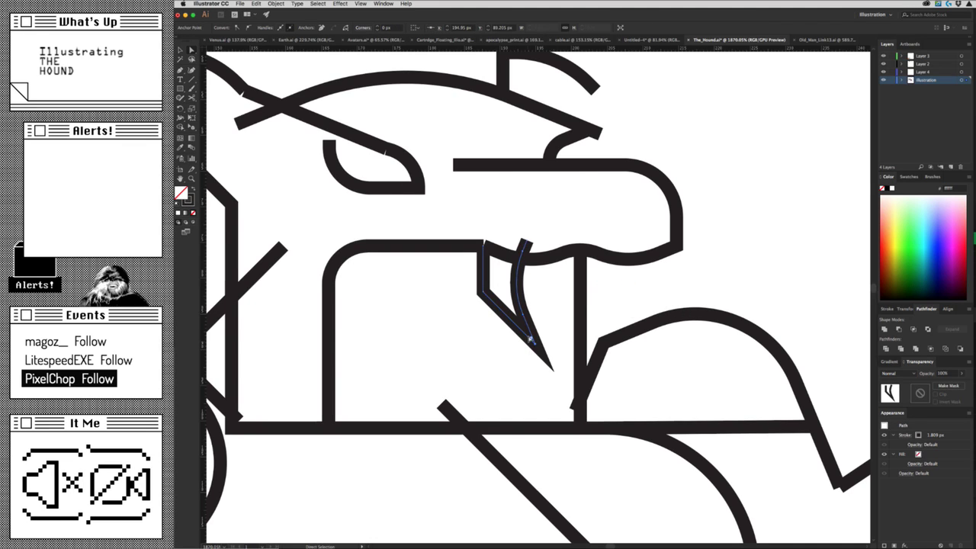
drag(531, 339, 500, 350)
click(500, 350)
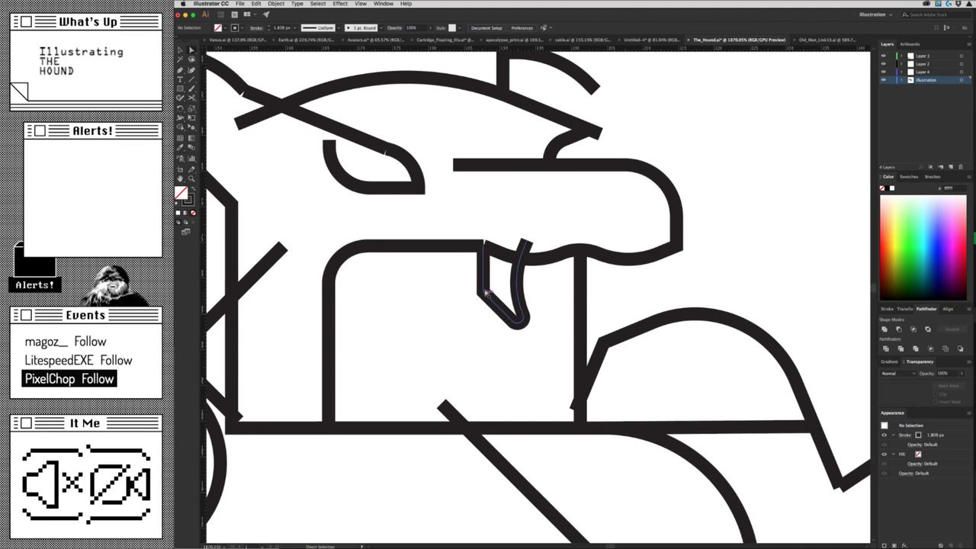
Move the finished fang up-left under the jaw and copy it to the jaw's front.
key(z)
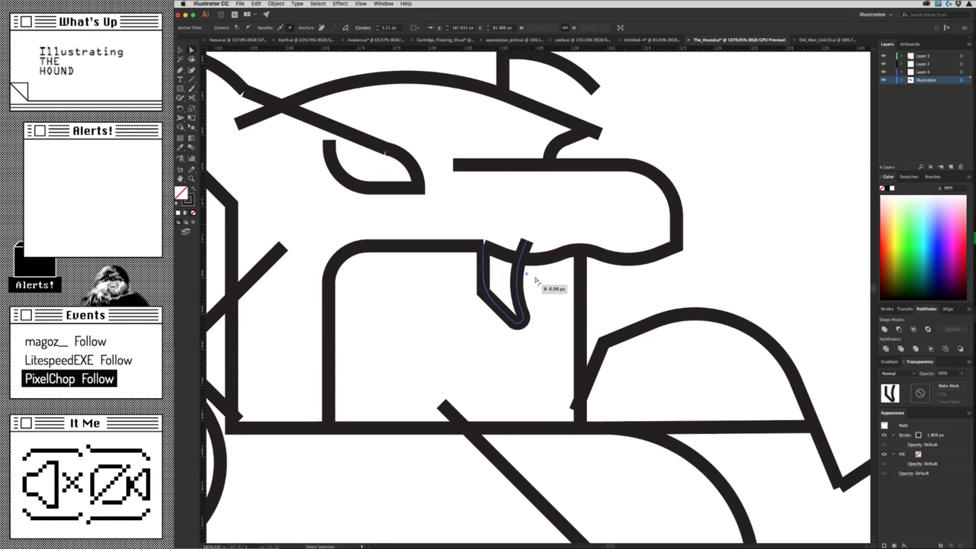
mouse_move(562, 288)
mouse_down()
mouse_move(447, 324)
mouse_move(375, 334)
mouse_move(526, 290)
mouse_up()
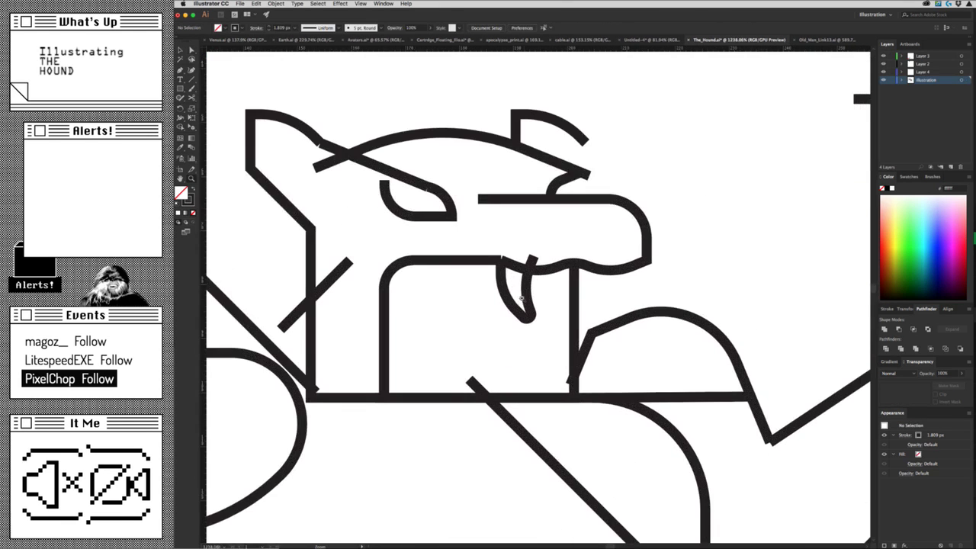
click(526, 289)
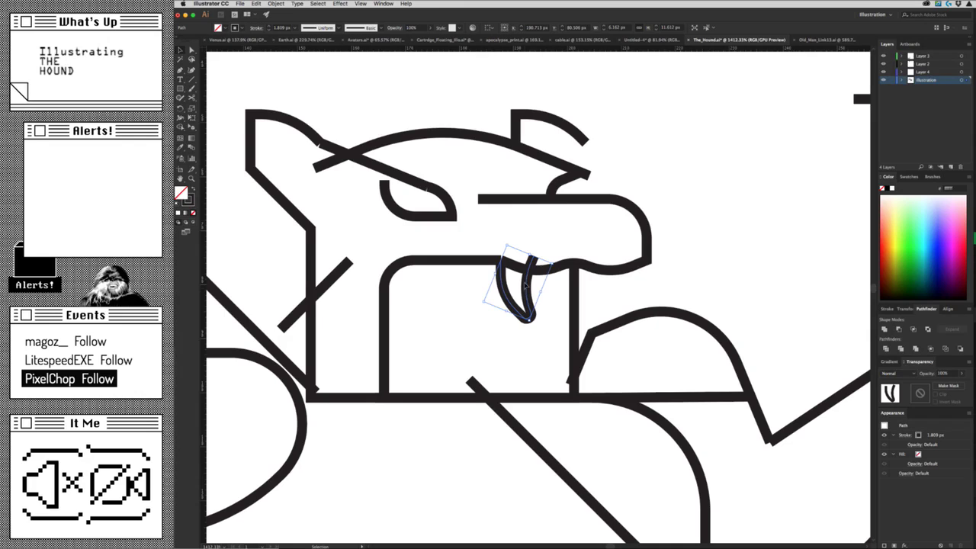
drag(521, 284, 504, 259)
click(497, 315)
scroll(492, 336, up, 2)
scroll(492, 335, right, 2)
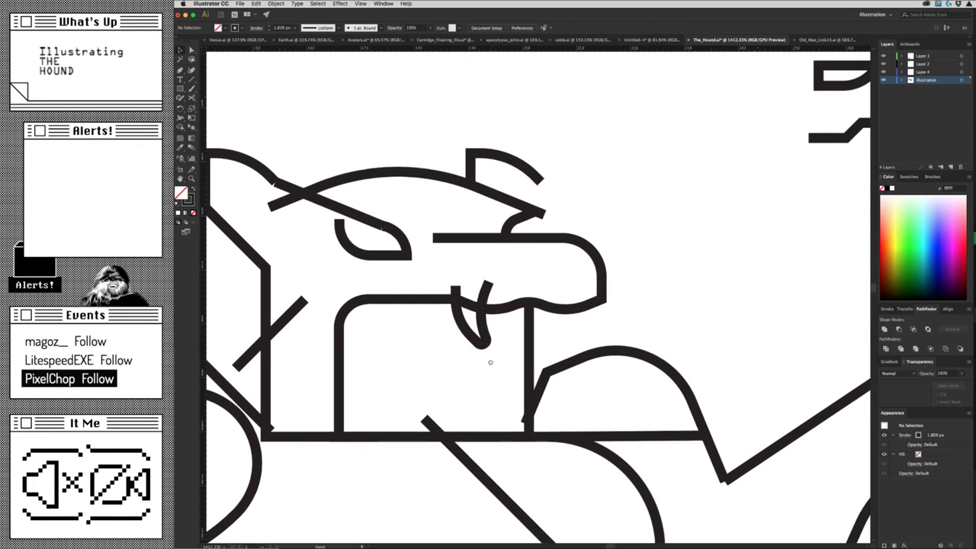
mouse_move(485, 324)
mouse_down()
mouse_move(600, 333)
mouse_move(601, 301)
mouse_up()
Nudge the shoulder arch beside the jaw, then select the arm and back outline.
scroll(534, 321, down, 5)
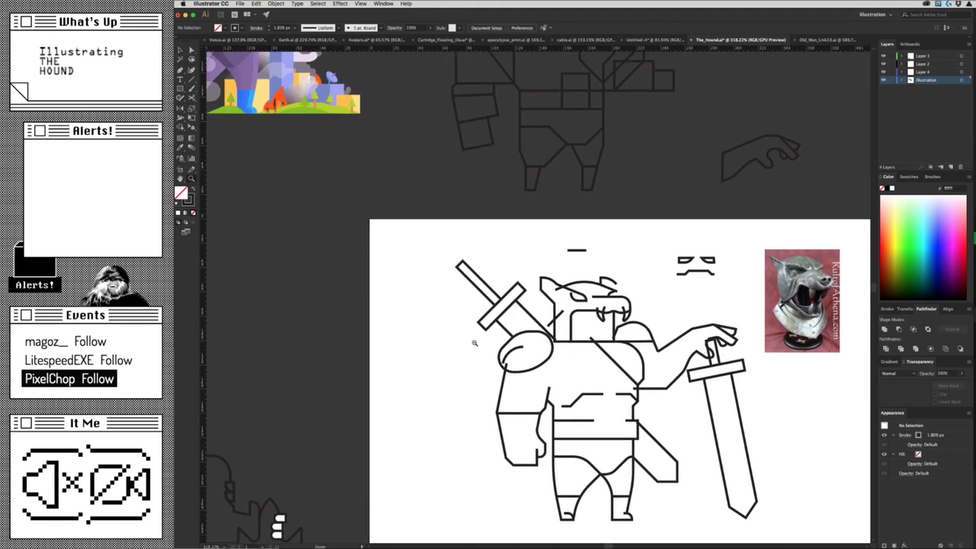
scroll(507, 333, up, 3)
drag(620, 336, 623, 346)
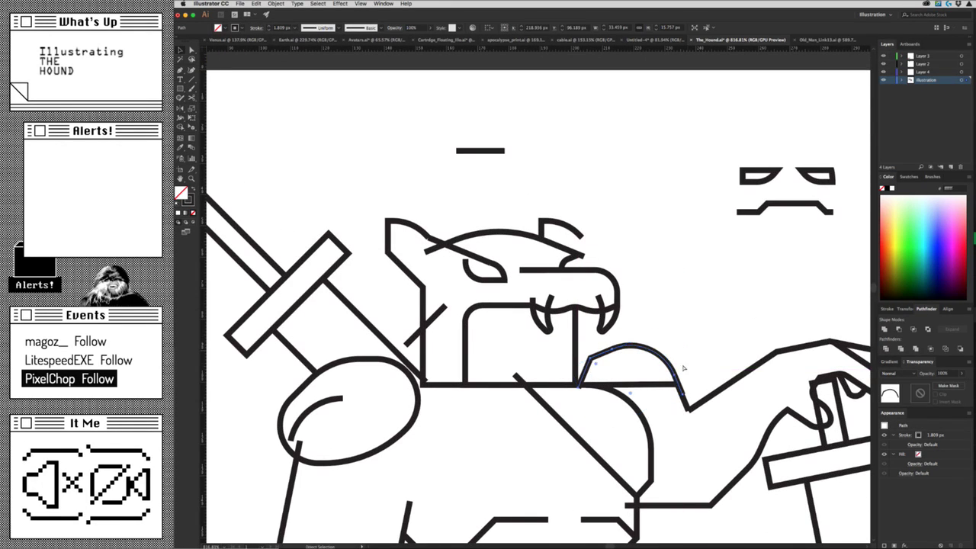
drag(676, 377, 675, 376)
click(602, 387)
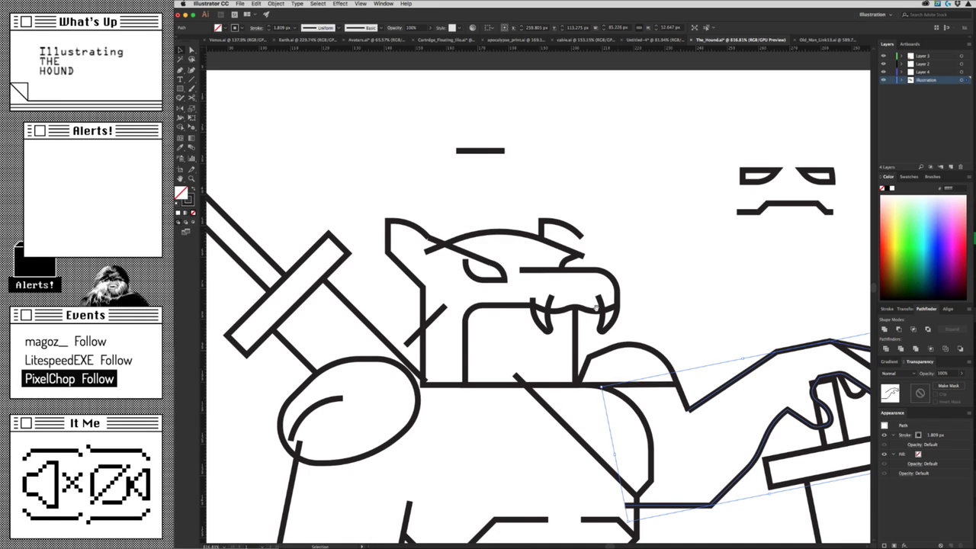
mouse_move(596, 309)
mouse_down()
mouse_move(648, 329)
mouse_move(615, 351)
mouse_move(357, 307)
mouse_move(612, 404)
mouse_move(373, 362)
mouse_move(424, 315)
mouse_up()
Remove the mouth's rounded top-left corner and draw a diagonal jaw line down-left.
key(a)
key(Delete)
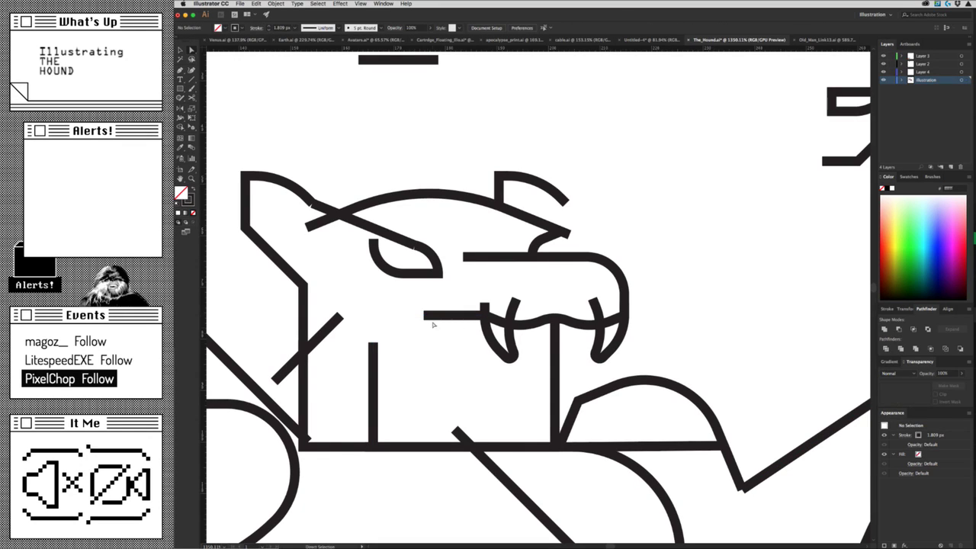
key(p)
click(423, 315)
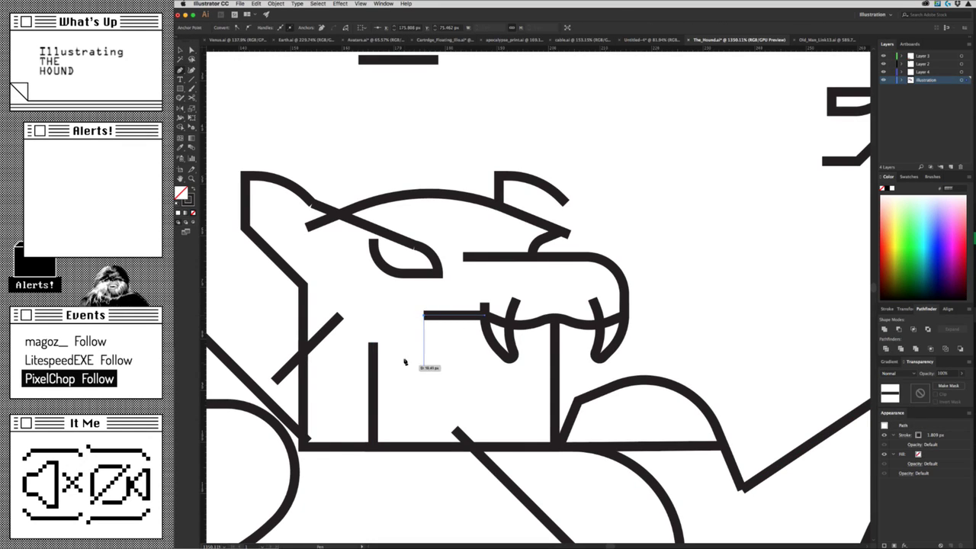
click(387, 351)
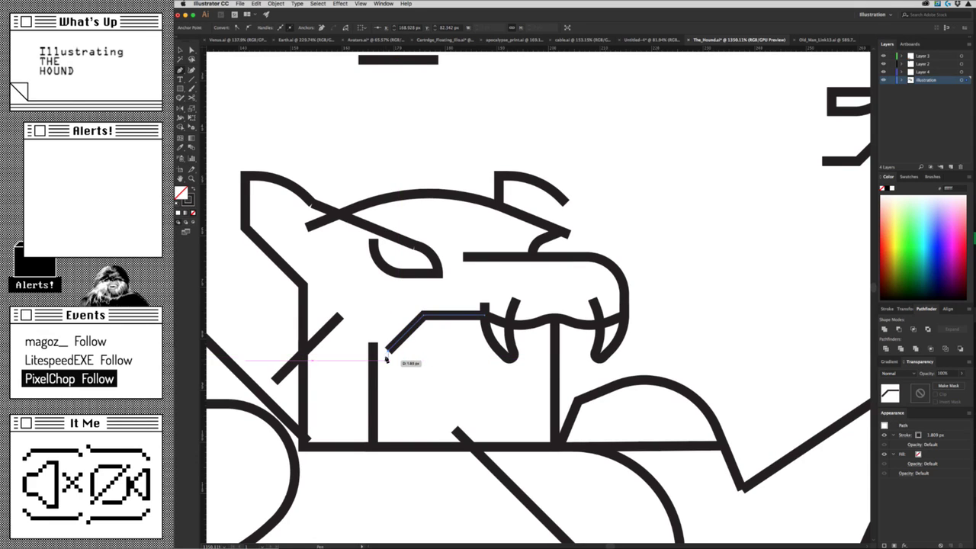
click(352, 351)
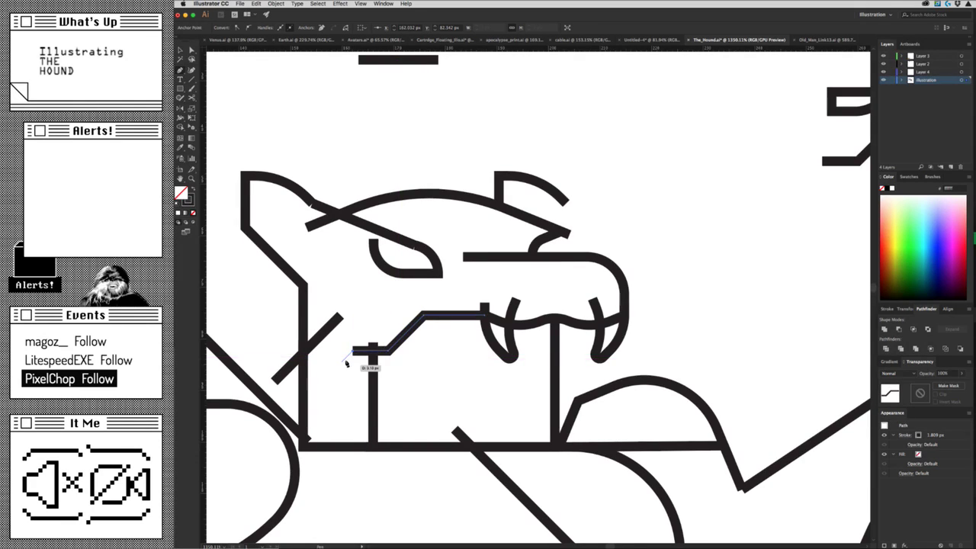
key(ctrl+z)
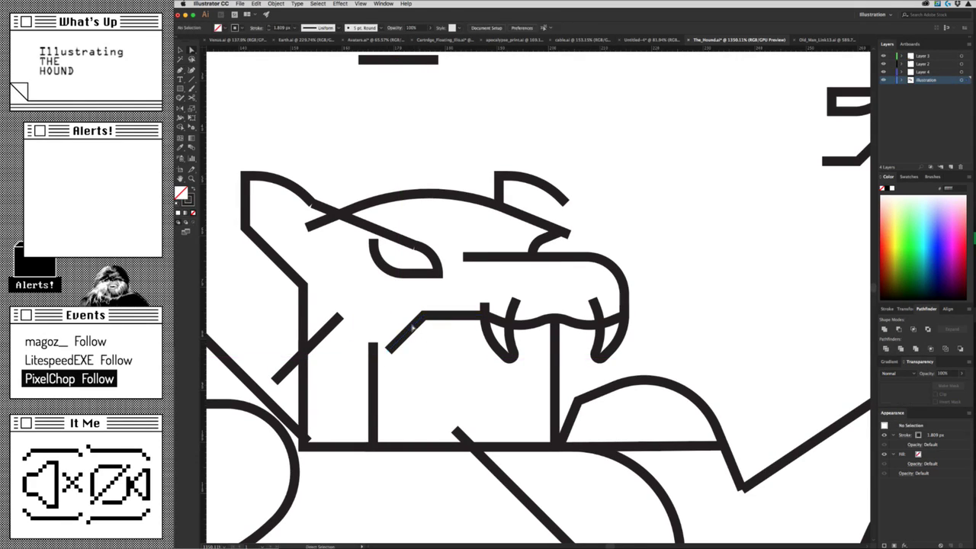
ctrl+click(413, 329)
drag(413, 329, 420, 330)
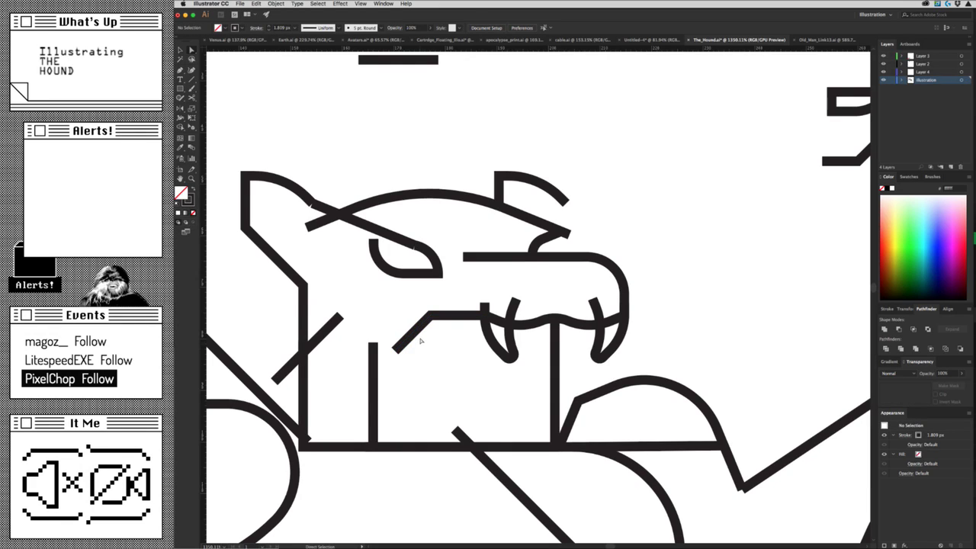
Extend the jaw line with a horizontal step and a final down-left segment.
key(p)
click(394, 349)
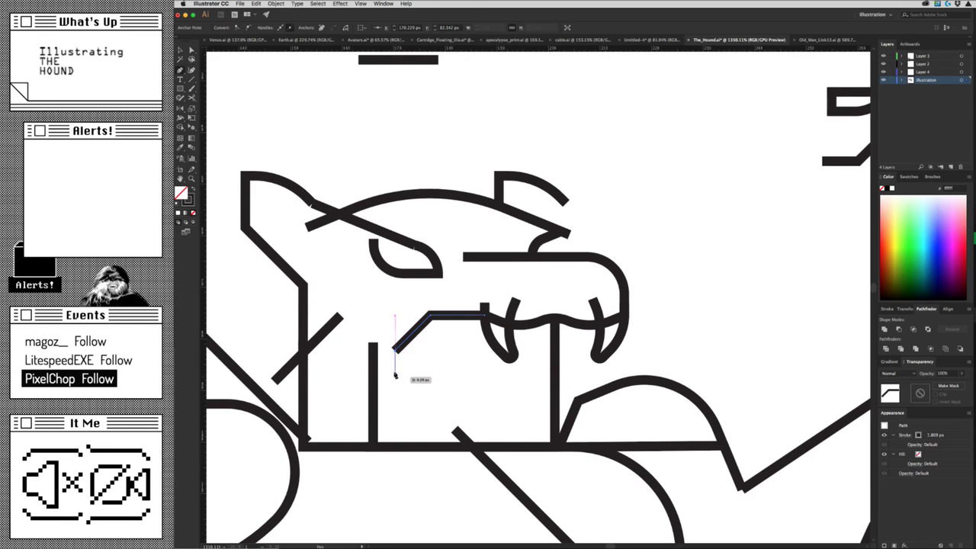
click(345, 352)
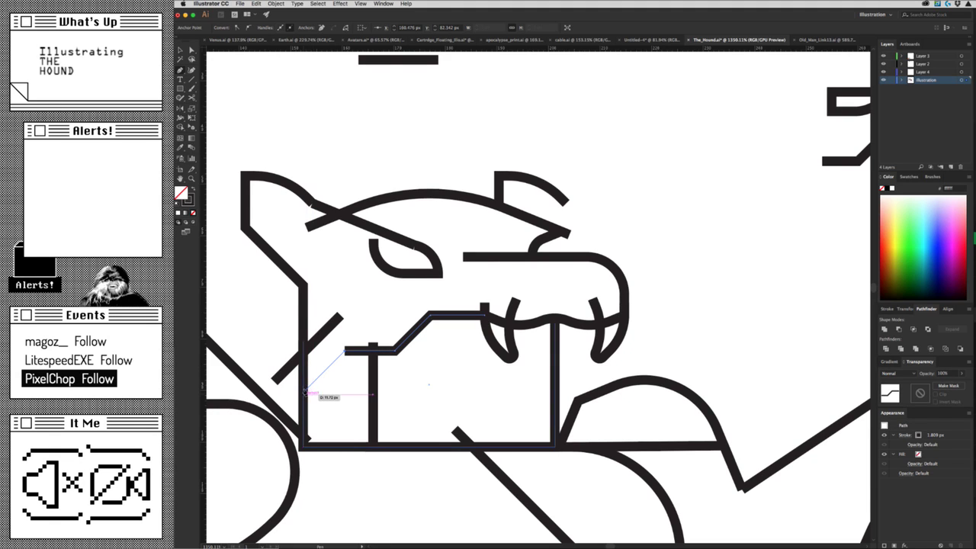
click(305, 390)
key(v)
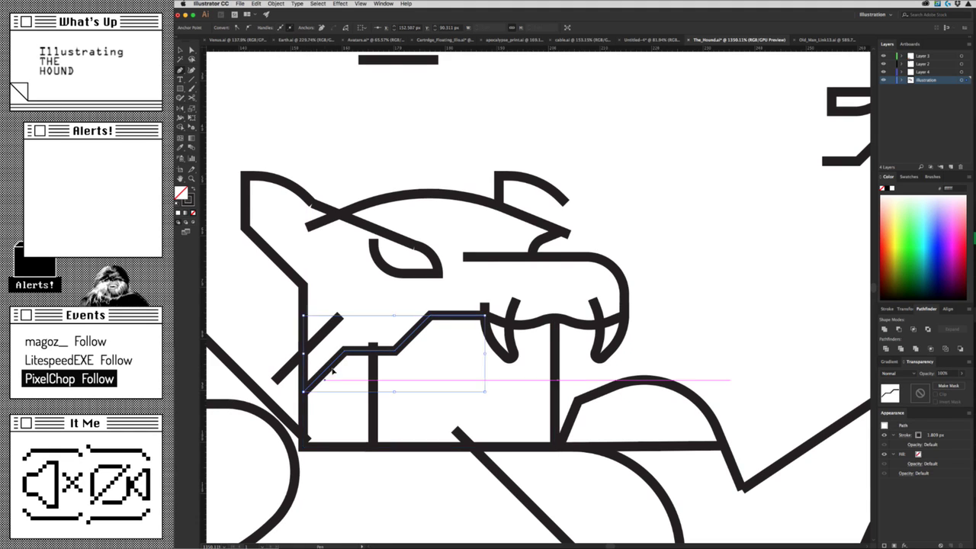
scroll(359, 343, left, 5)
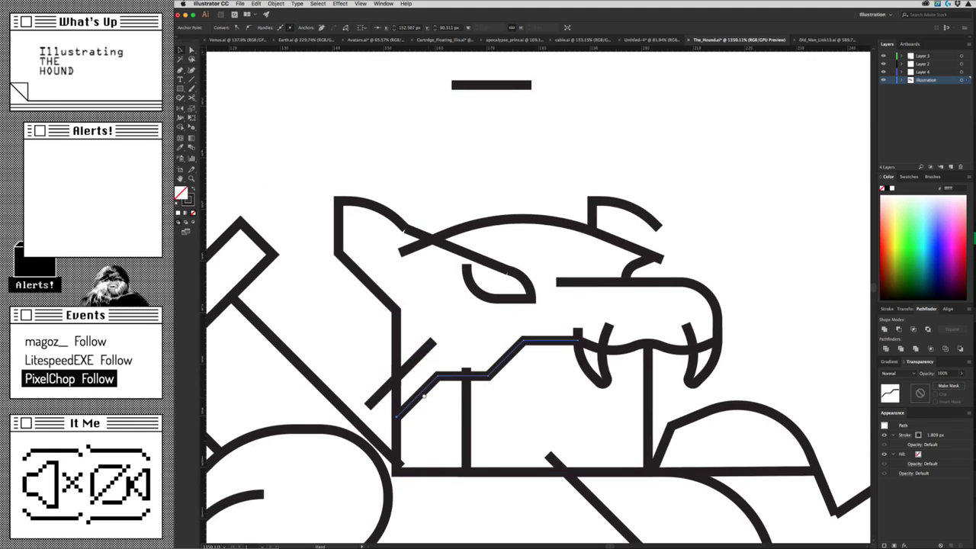
click(729, 232)
scroll(734, 244, down, 2)
scroll(664, 304, down, 5)
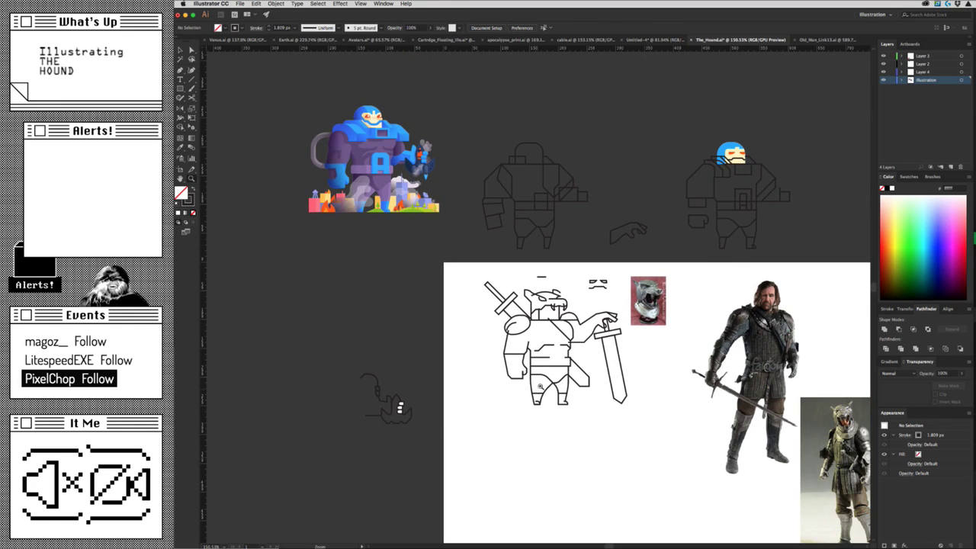
scroll(642, 334, down, 3)
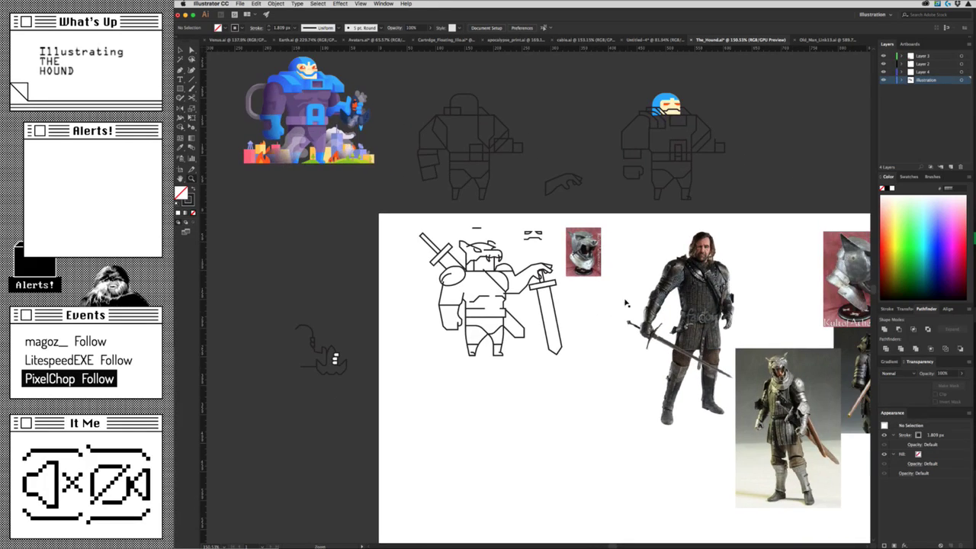
scroll(549, 320, right, 6)
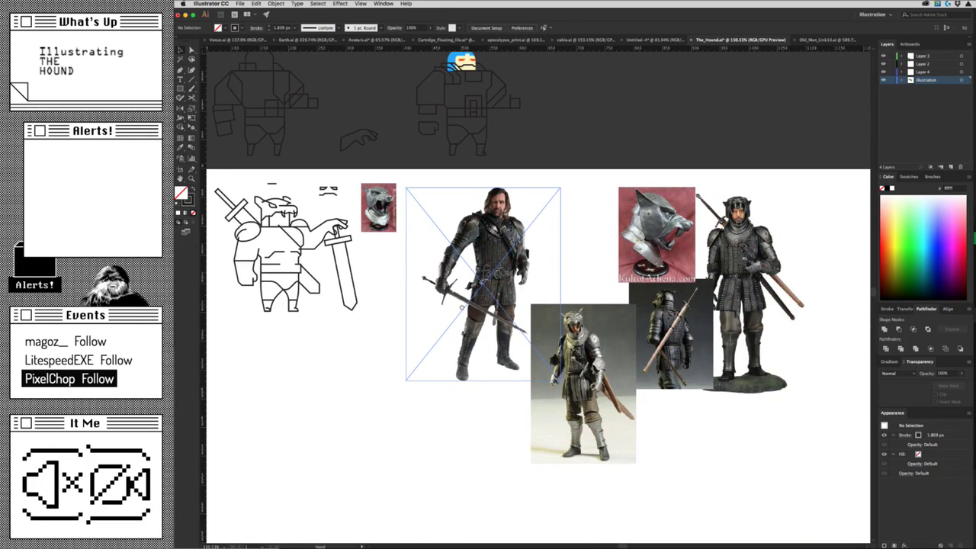
scroll(533, 321, left, 4)
scroll(534, 320, up, 1)
scroll(666, 371, up, 5)
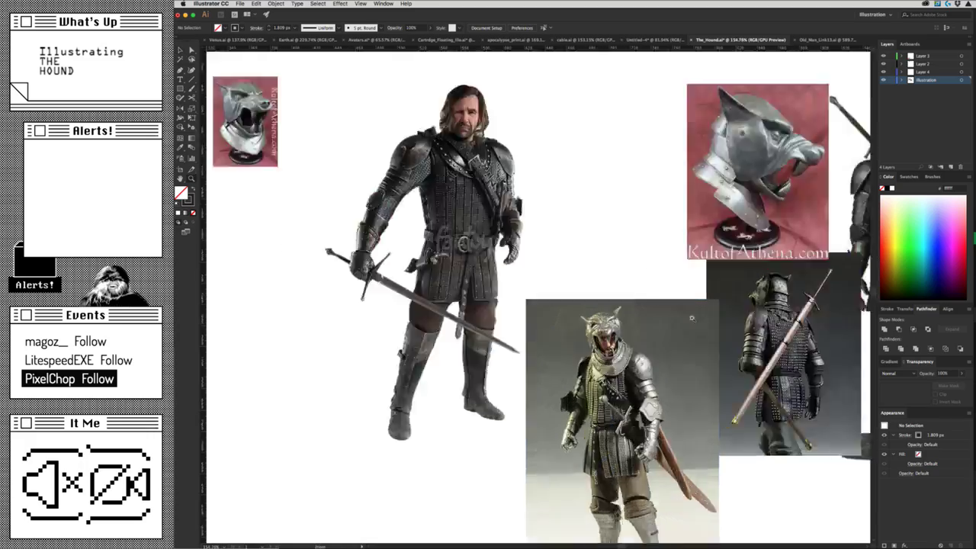
scroll(769, 311, down, 3)
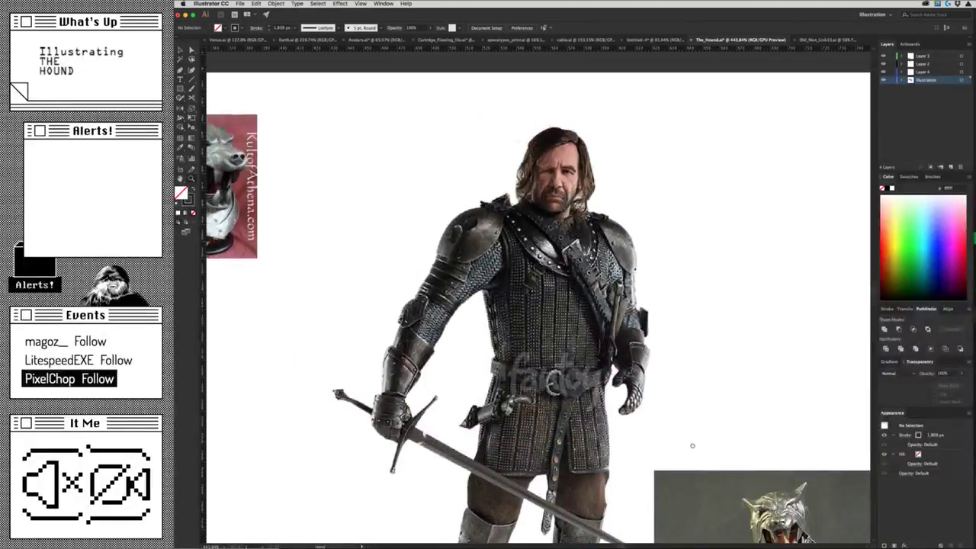
drag(692, 445, 714, 237)
scroll(714, 236, down, 2)
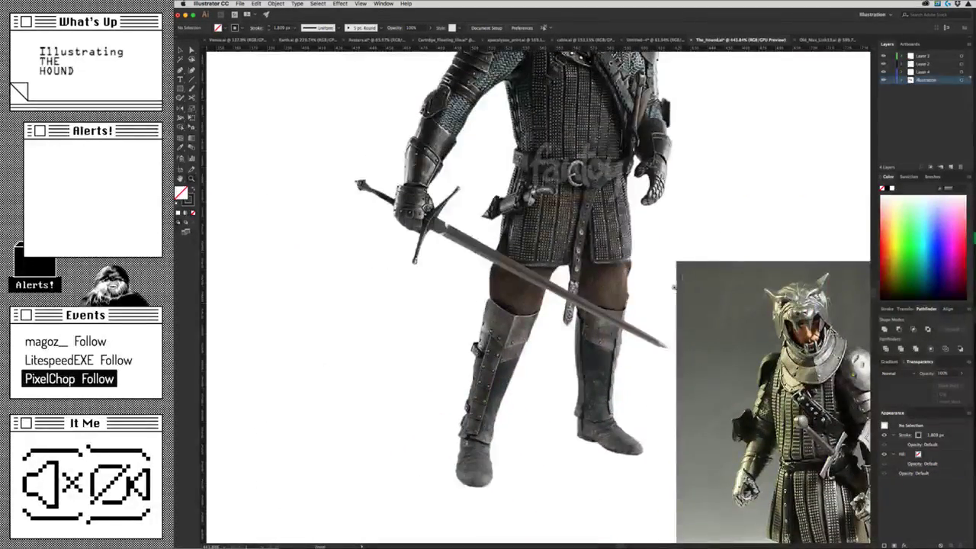
scroll(715, 237, down, 2)
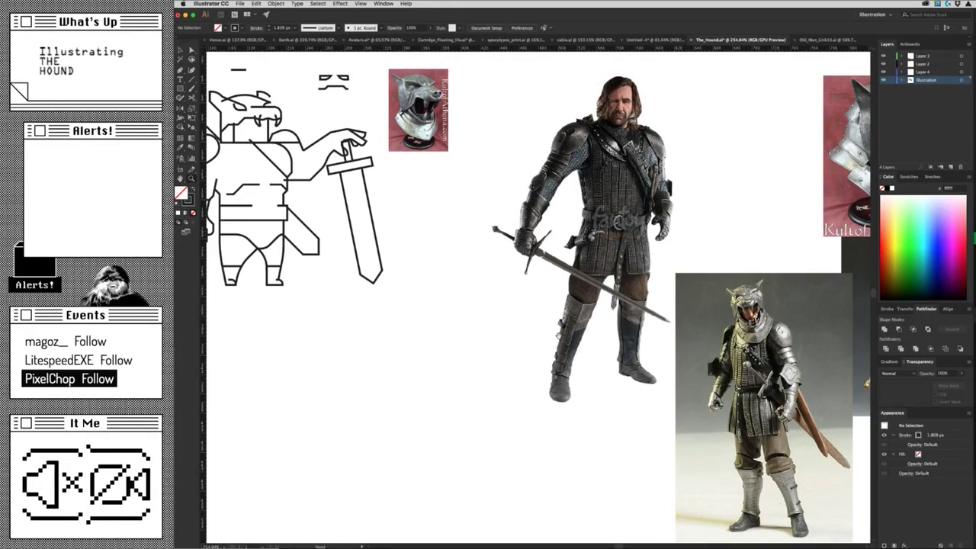
scroll(561, 336, up, 2)
key(super+Tab)
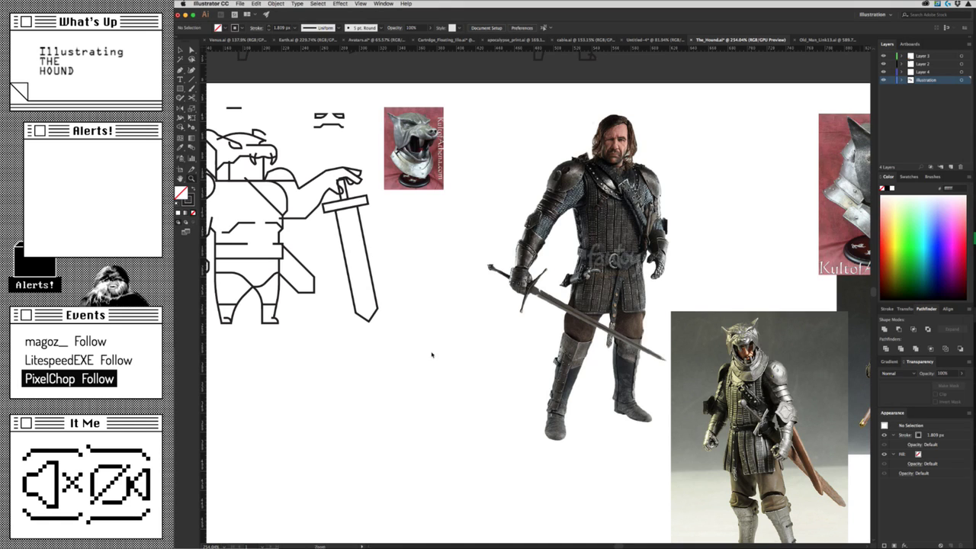
mouse_move(320, 301)
mouse_down()
mouse_move(570, 429)
mouse_move(410, 409)
mouse_move(487, 304)
mouse_up()
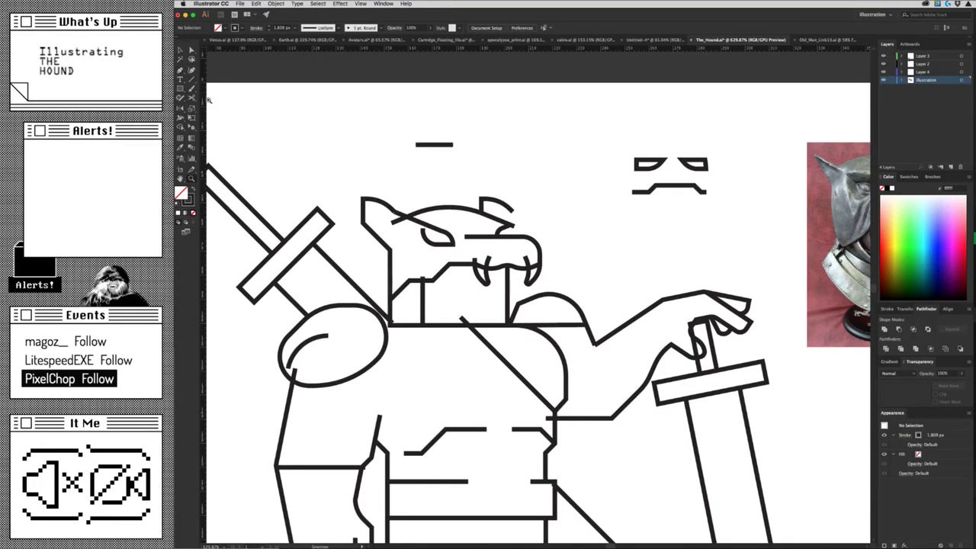
Zoom in on the head and draw a short four-point stroke beside the eye, then zoom out.
key(super+Tab)
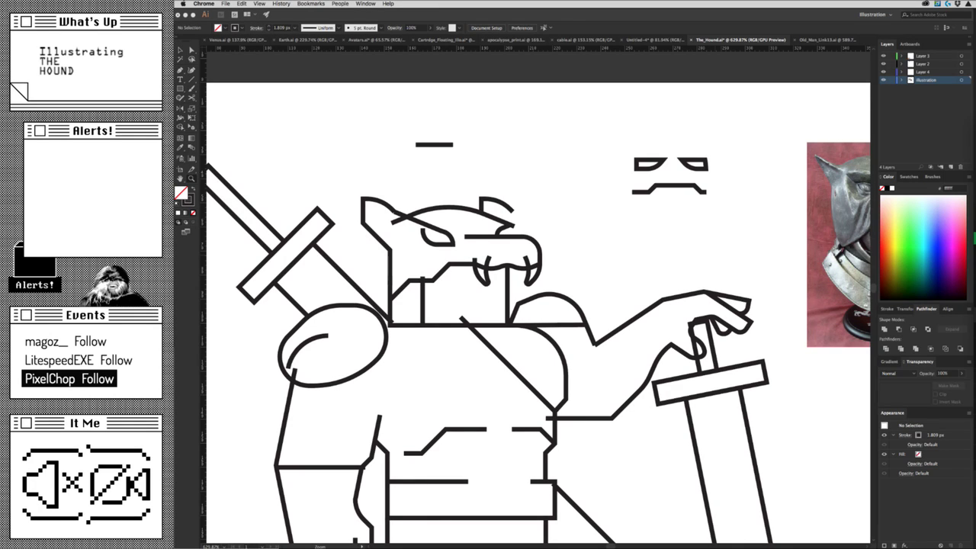
click(606, 77)
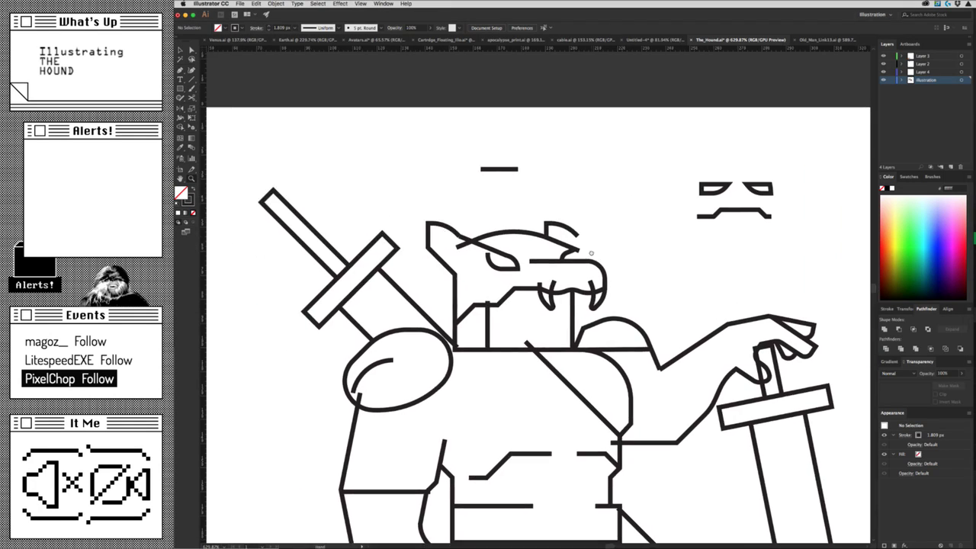
click(676, 247)
click(629, 268)
key(p)
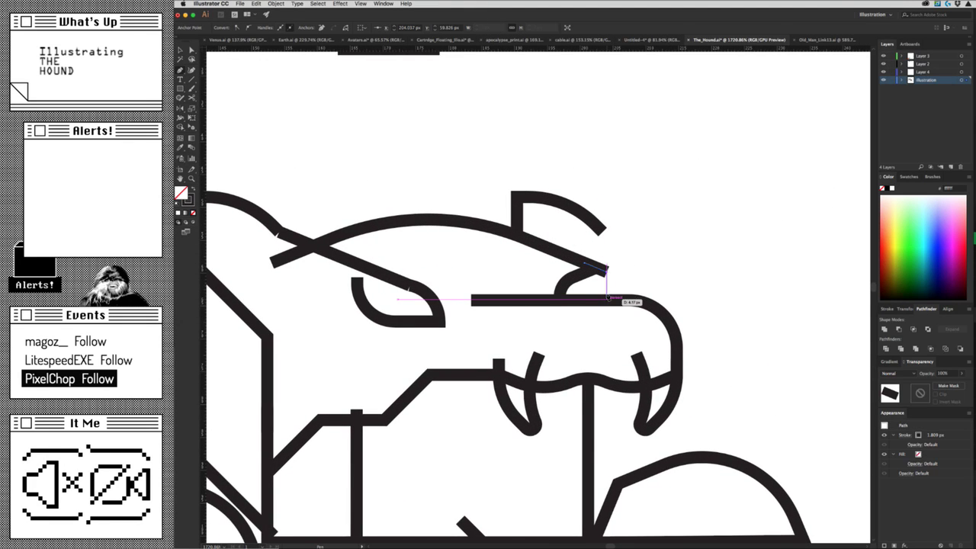
click(583, 264)
click(611, 271)
click(608, 299)
click(577, 288)
click(583, 264)
key(ctrl+minus)
key(ctrl+minus)
key(ctrl+minus)
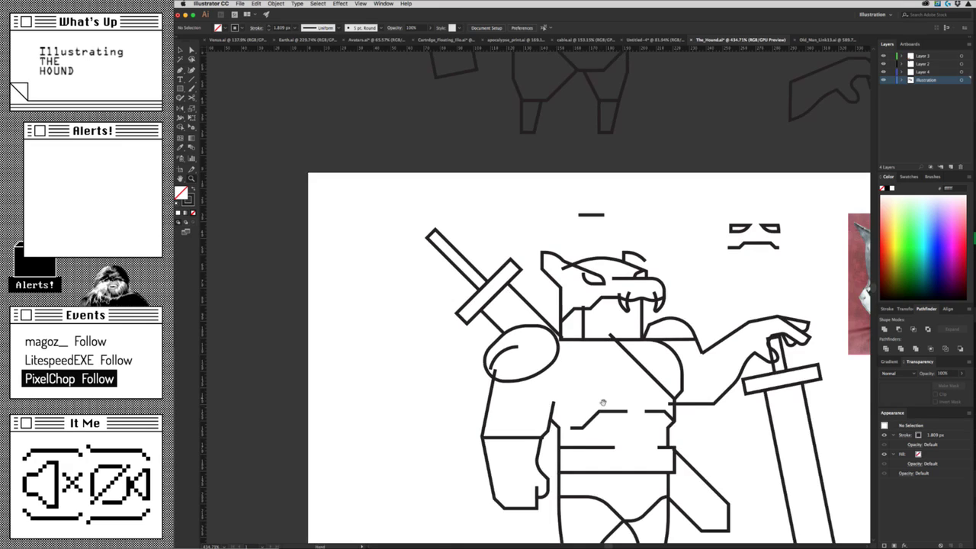
mouse_move(551, 364)
mouse_down()
mouse_move(534, 379)
mouse_move(302, 290)
mouse_up()
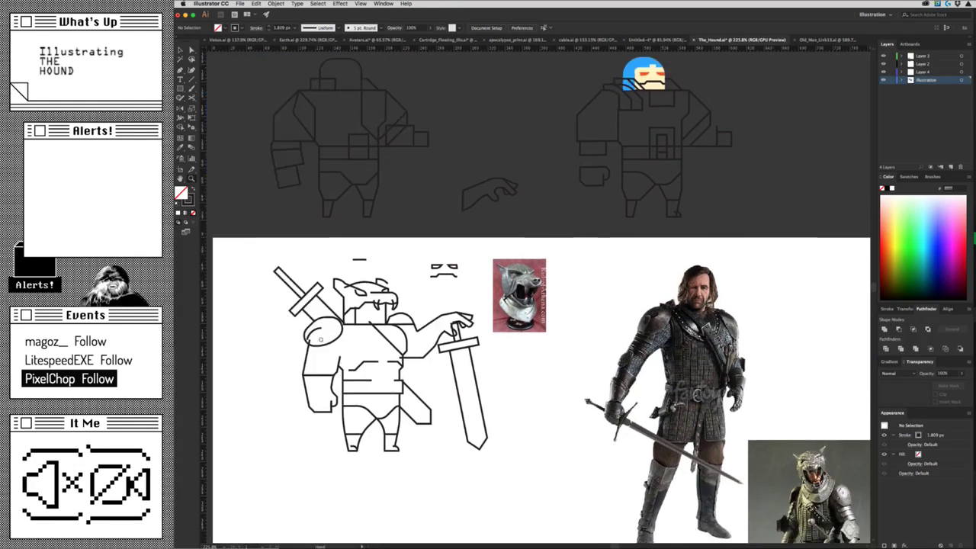
scroll(620, 420, up, 5)
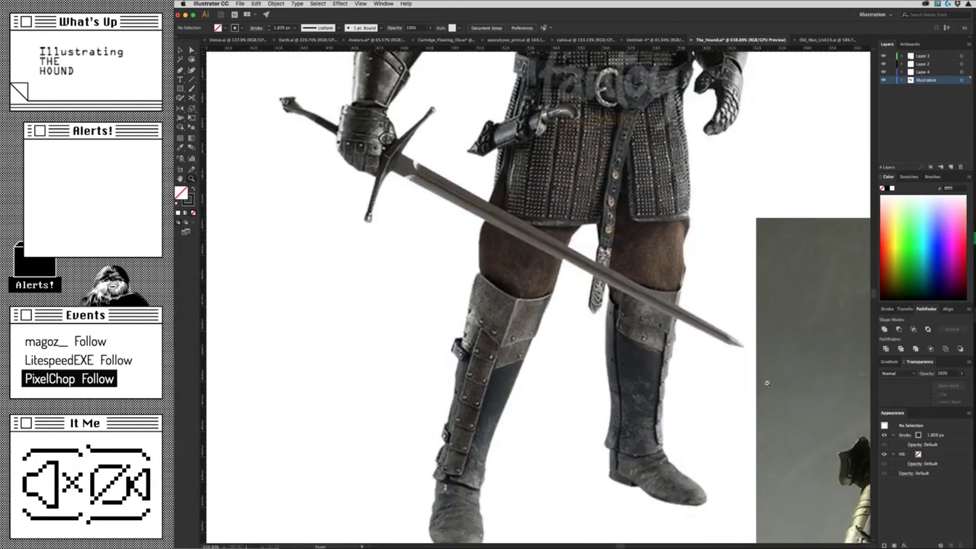
drag(767, 381, 507, 316)
scroll(631, 313, up, 2)
scroll(534, 290, down, 2)
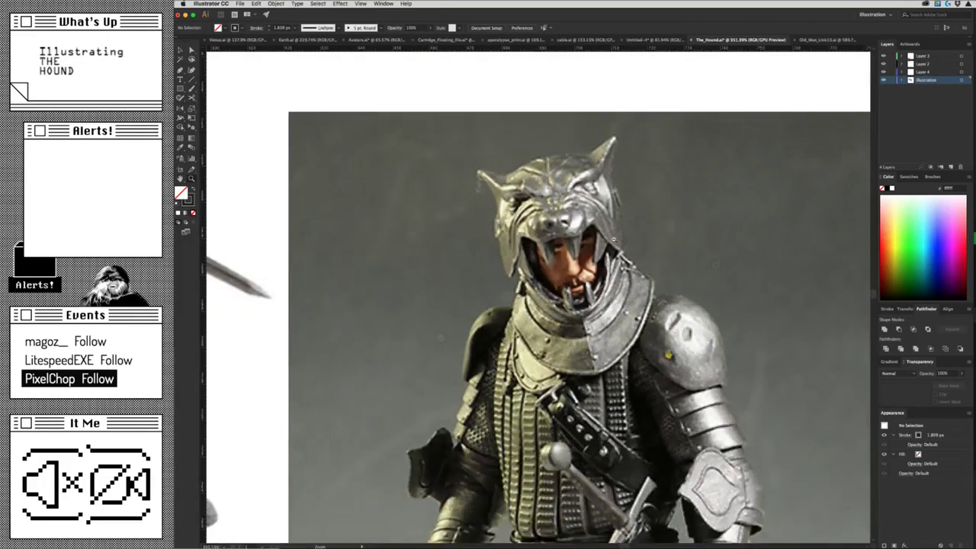
scroll(483, 276, down, 3)
scroll(484, 276, down, 1)
scroll(457, 271, down, 2)
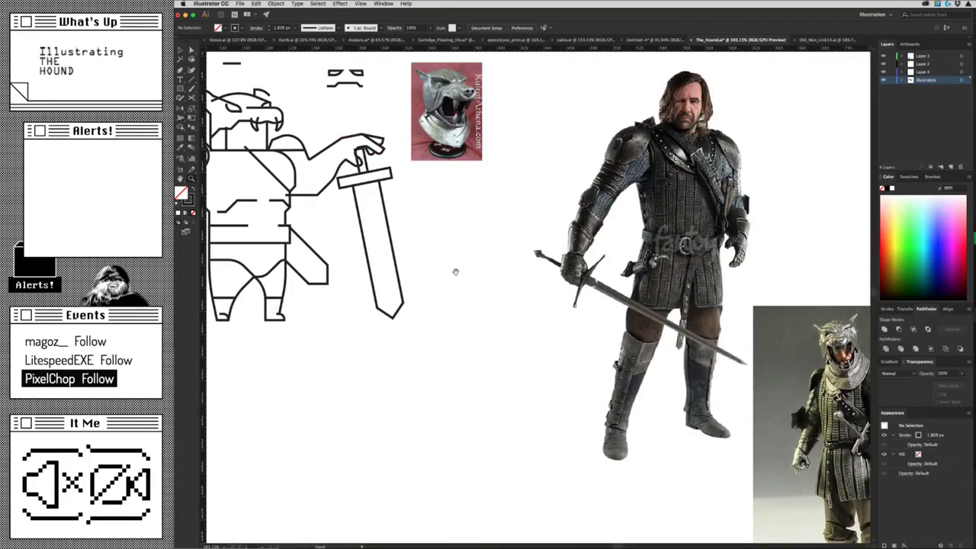
scroll(458, 271, up, 2)
scroll(609, 371, up, 1)
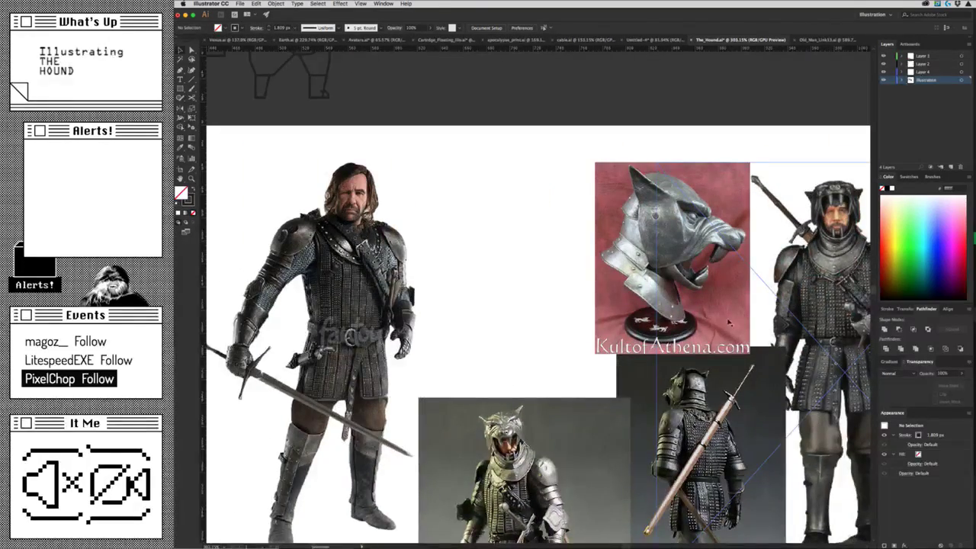
drag(554, 331, 698, 225)
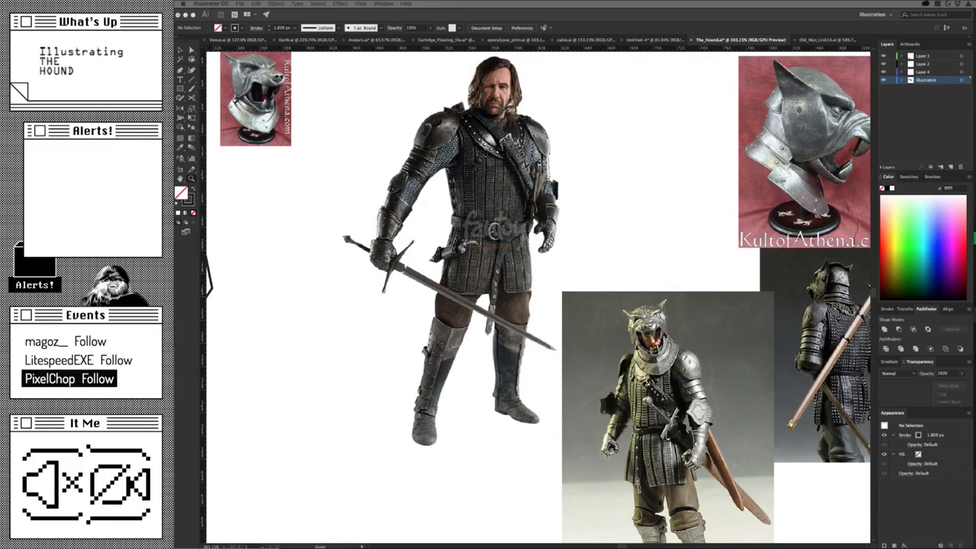
key(super+Tab)
click(656, 280)
Search Google for 'the hound' in a new Chrome tab.
key(super+Tab)
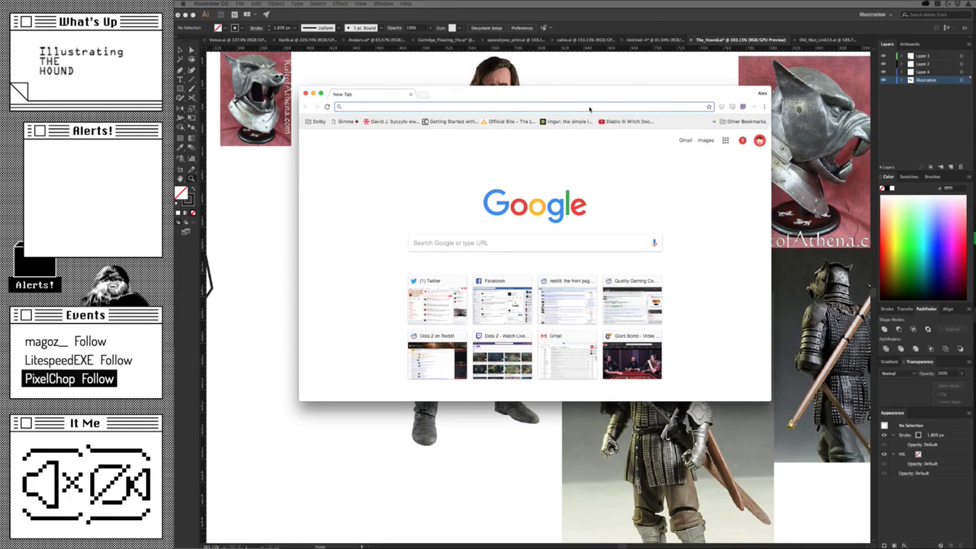
text(the hound)
key(Return)
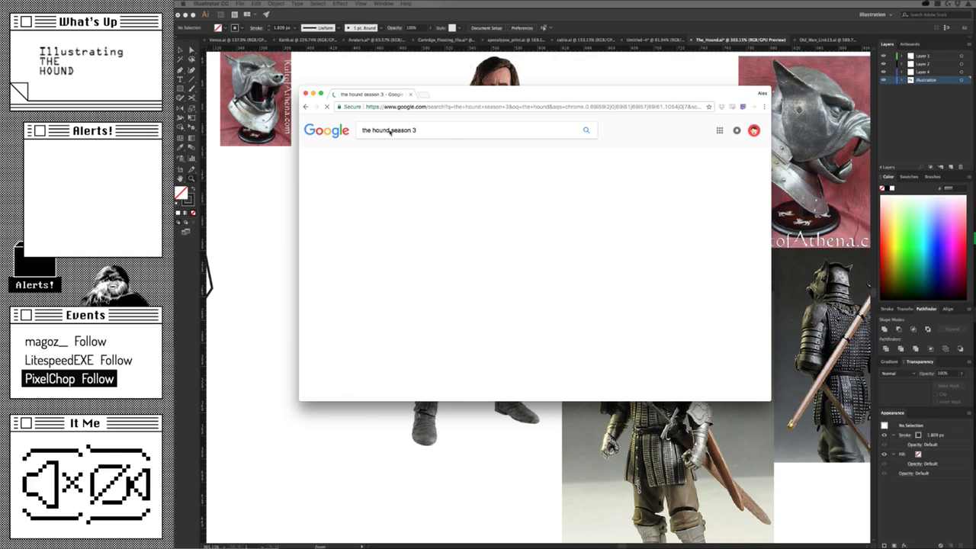
key(BackSpace)
key(BackSpace)
key(BackSpace)
key(Return)
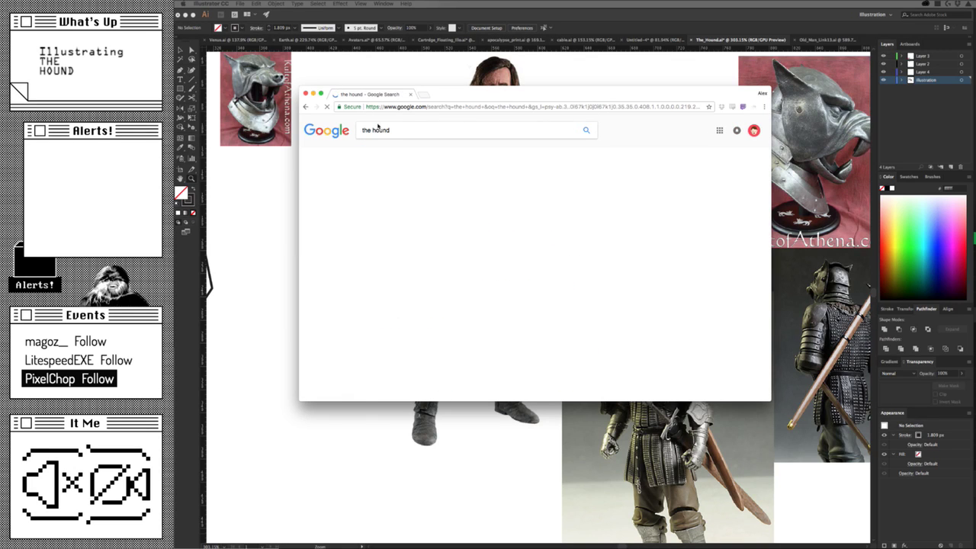
Refine to a Google Images search for 'the hound armor' and enlarge the browser window.
click(389, 152)
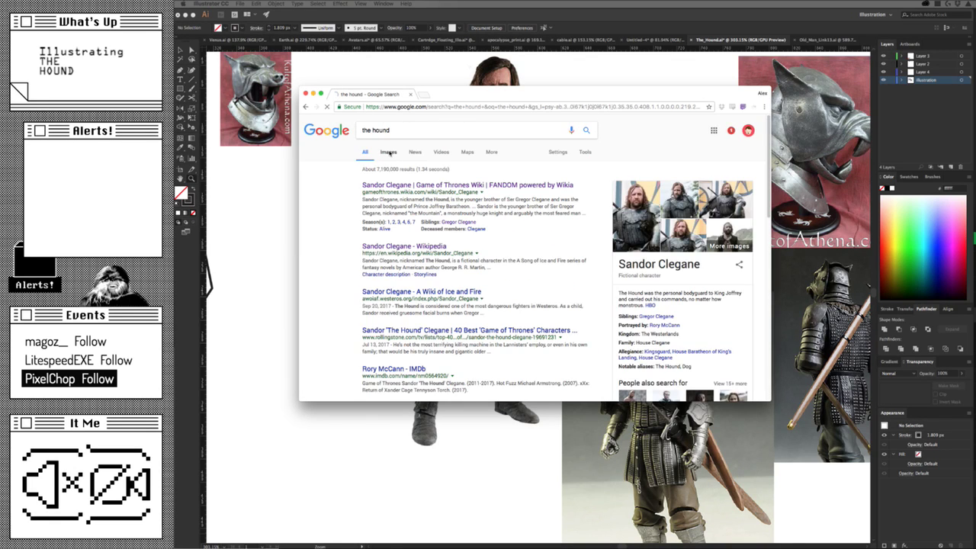
drag(415, 98, 364, 70)
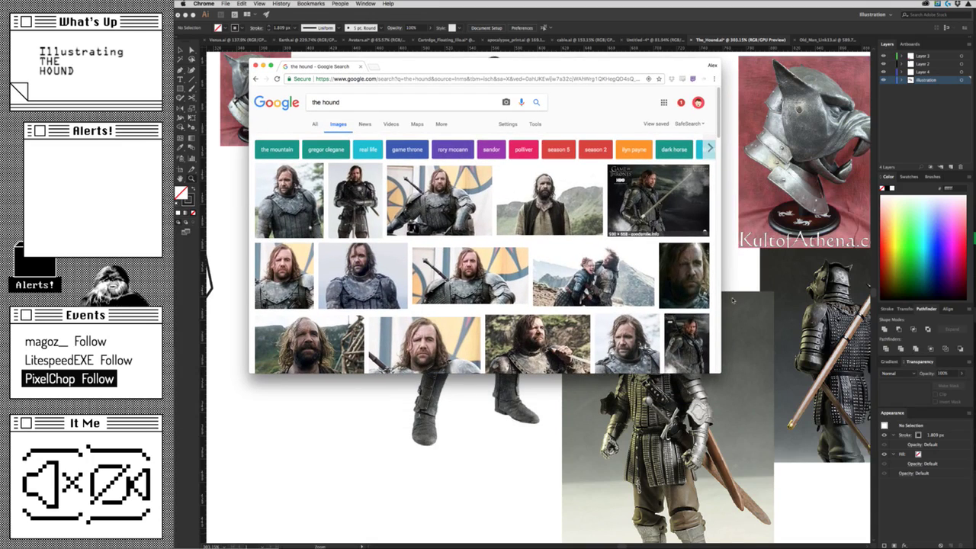
click(356, 105)
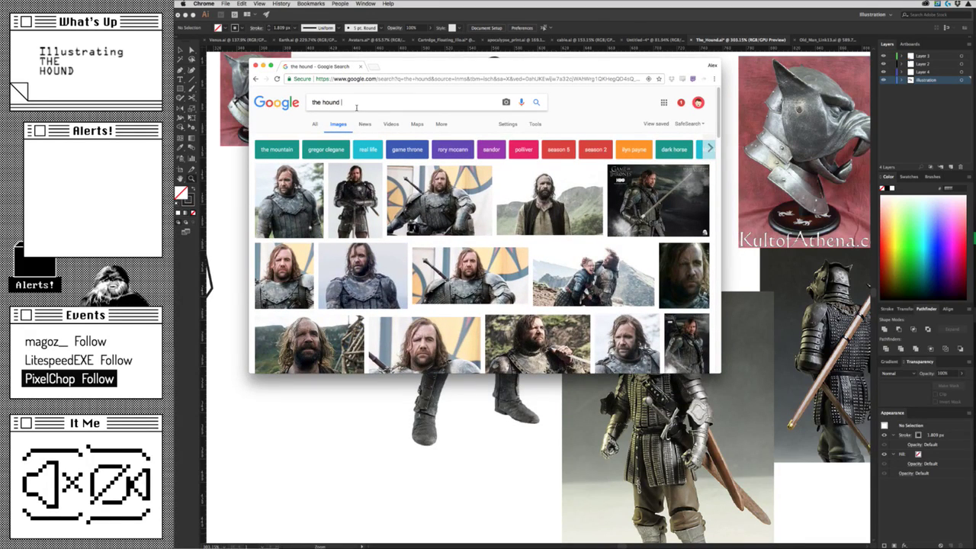
text(armor)
key(Return)
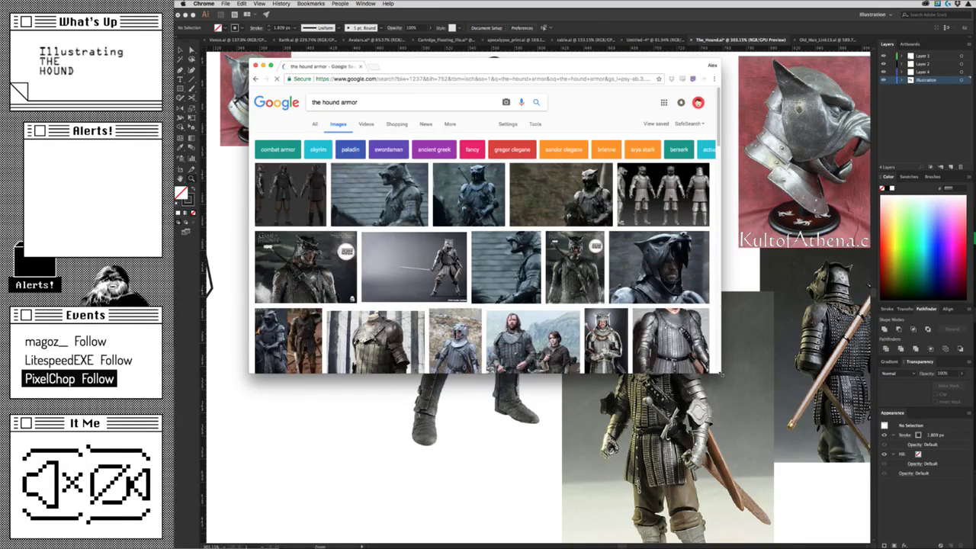
drag(721, 373, 860, 509)
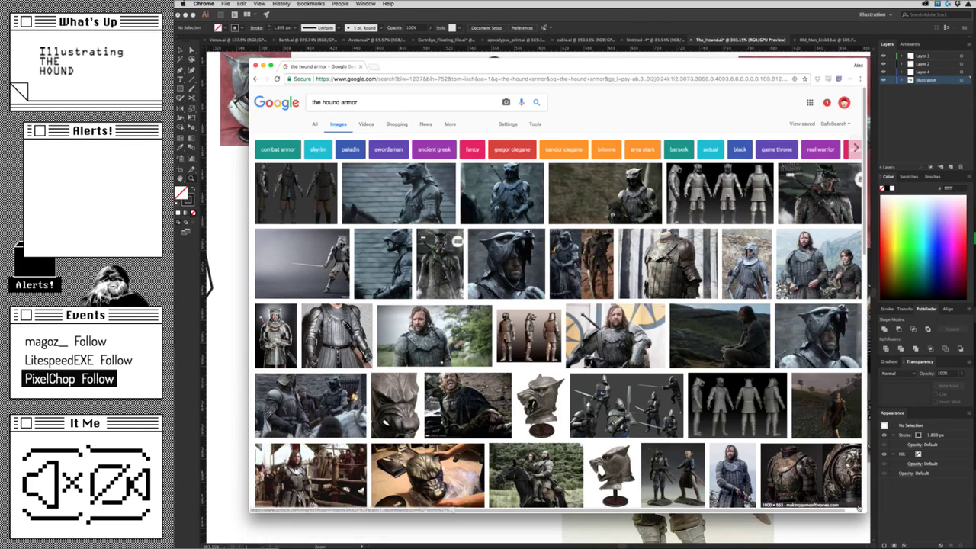
Preview two Hound armor and helmet images, then compare them with the Illustrator sketch.
click(623, 175)
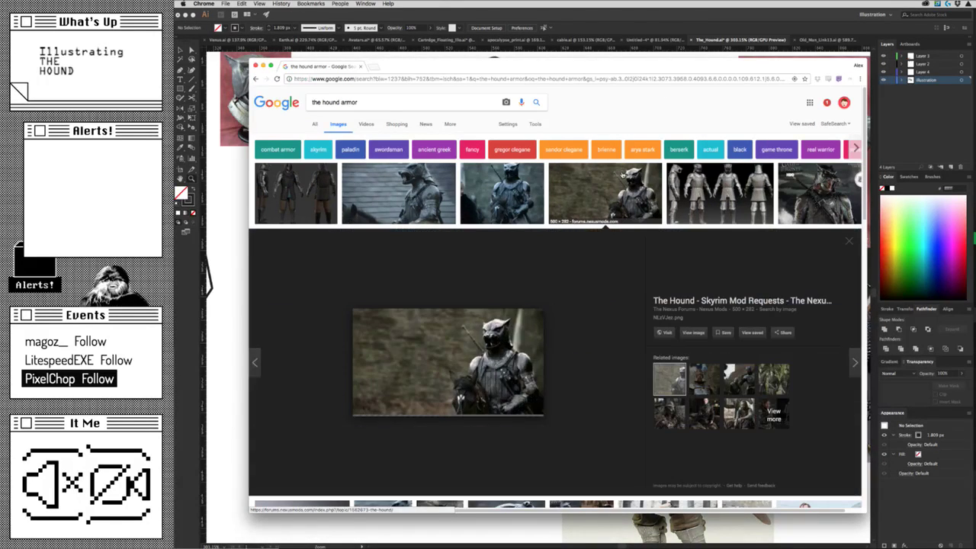
click(432, 199)
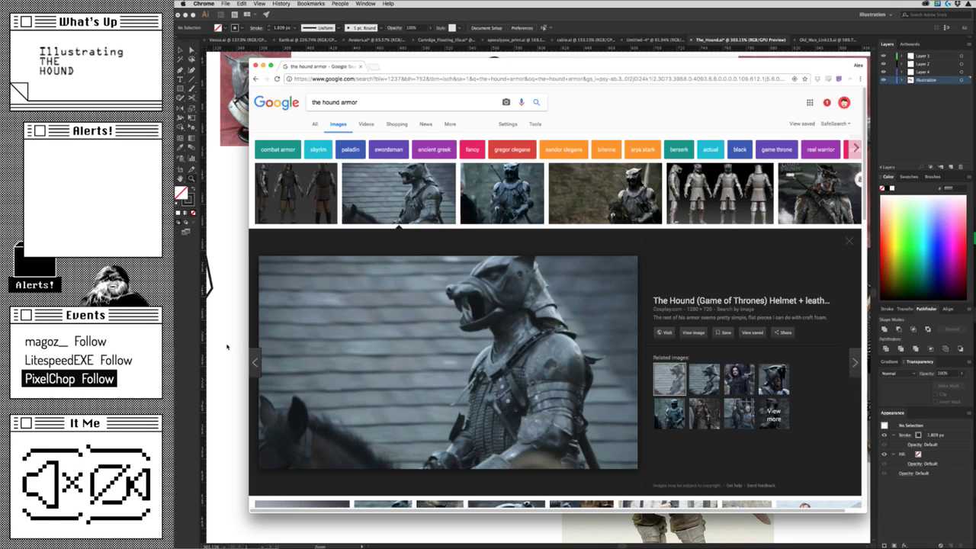
click(227, 352)
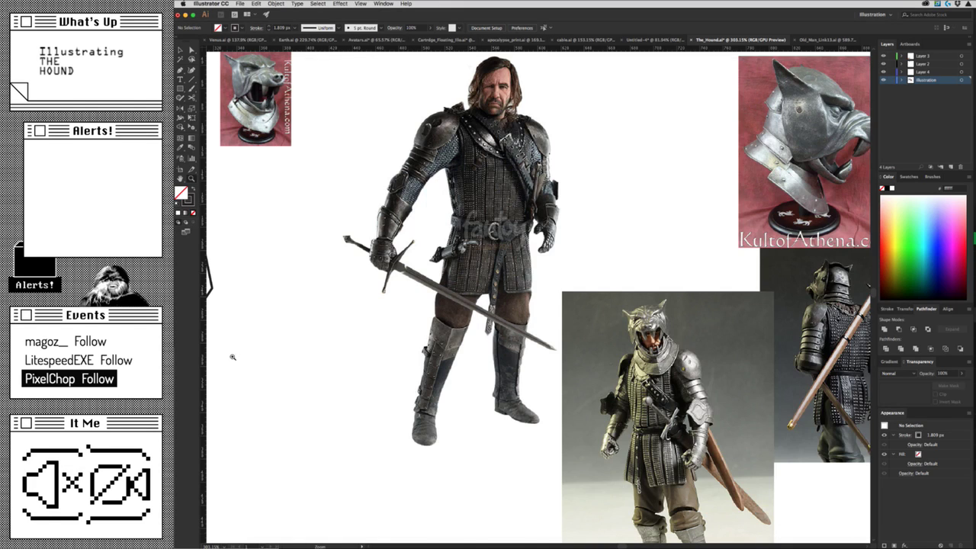
drag(285, 220, 654, 351)
scroll(655, 351, down, 3)
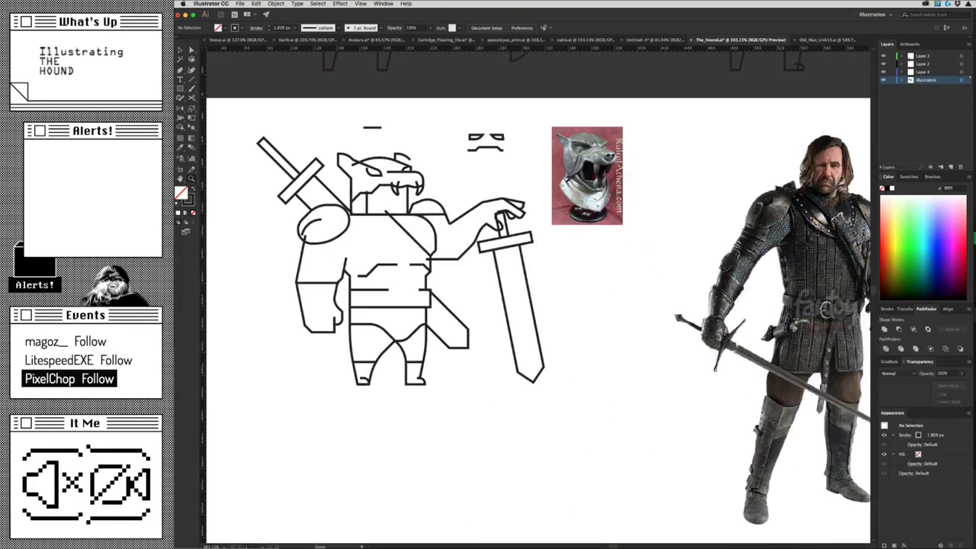
Preview more references: the Villains Wiki Hound, ThreeZero figure, cosplay helmet and Skyrim armor model.
key(super+Tab)
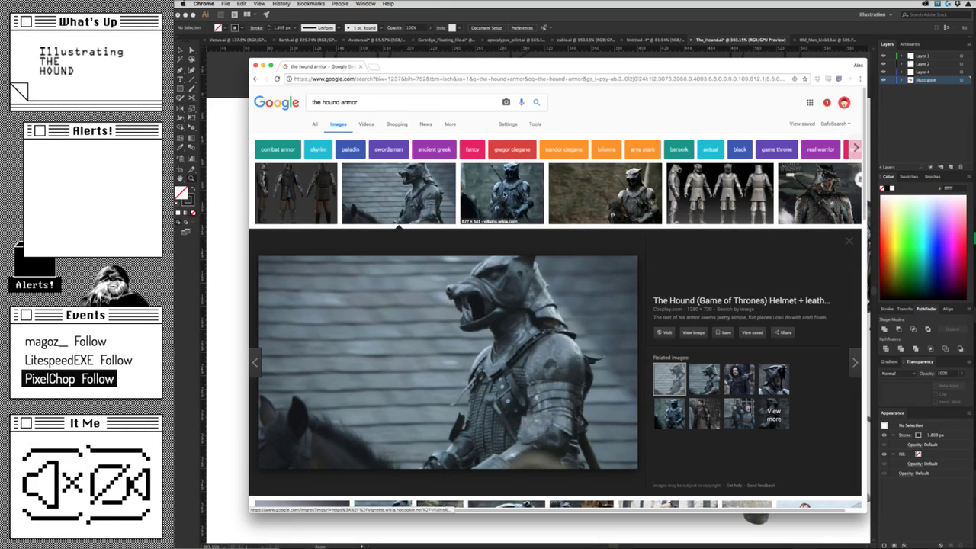
click(504, 195)
click(594, 193)
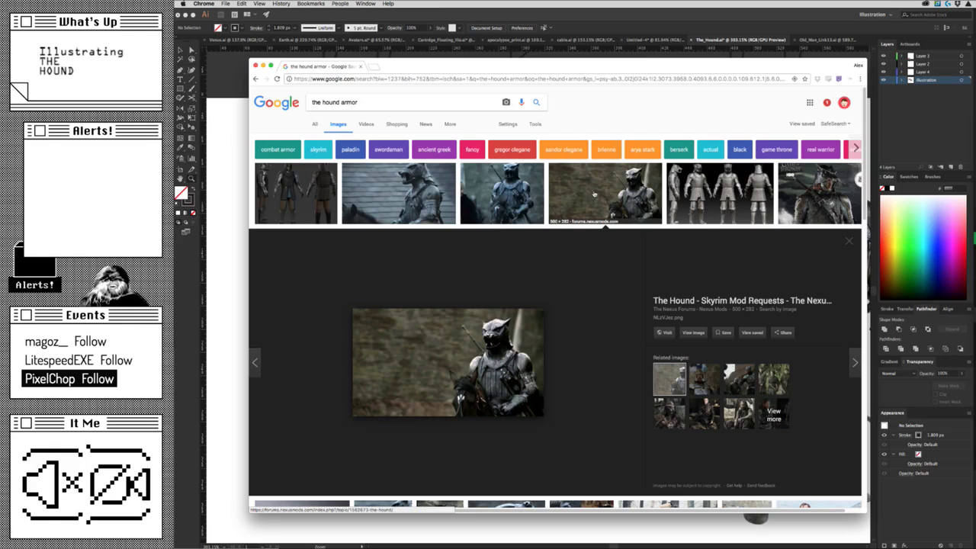
click(515, 193)
click(816, 194)
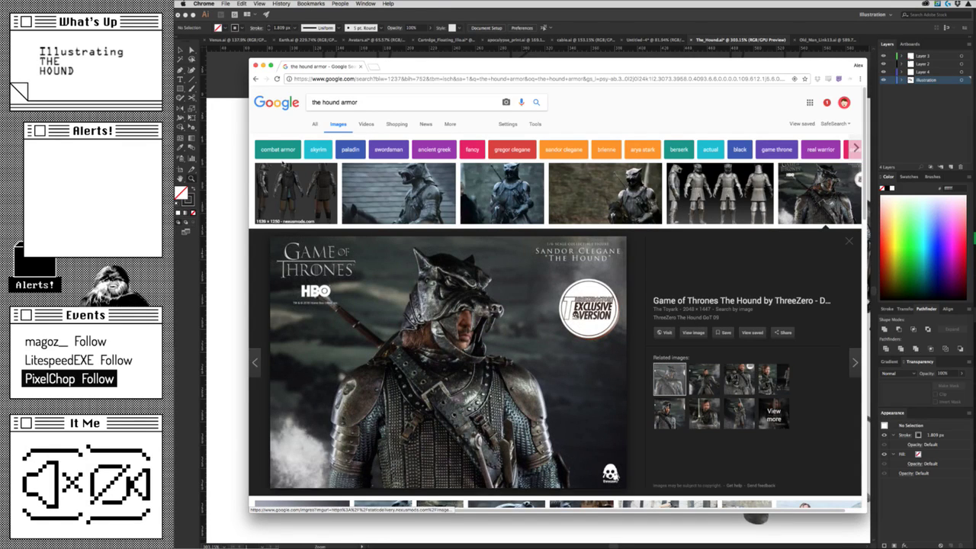
click(411, 192)
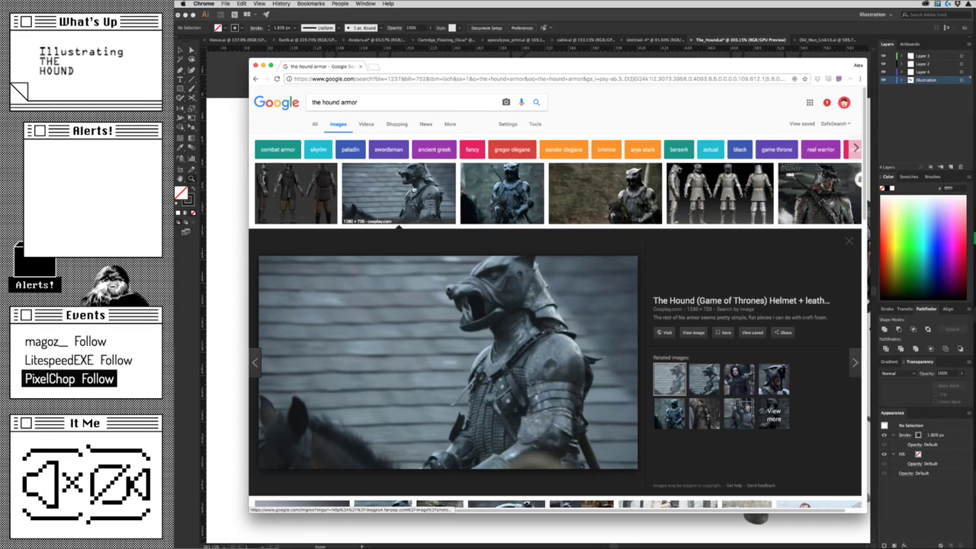
click(305, 197)
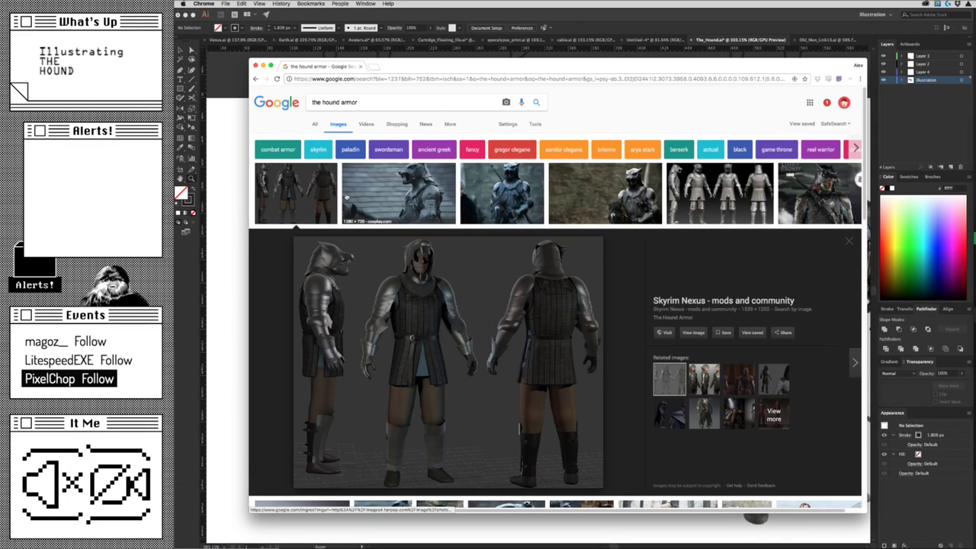
click(395, 196)
Zoom in on the hound's snout and bend the snout line down into a diagonal.
click(216, 277)
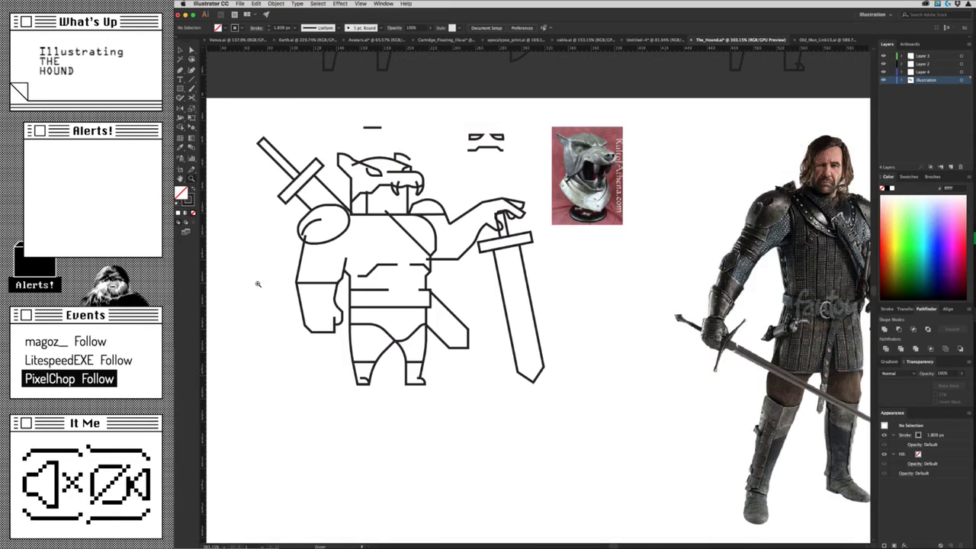
drag(407, 284, 602, 283)
click(602, 282)
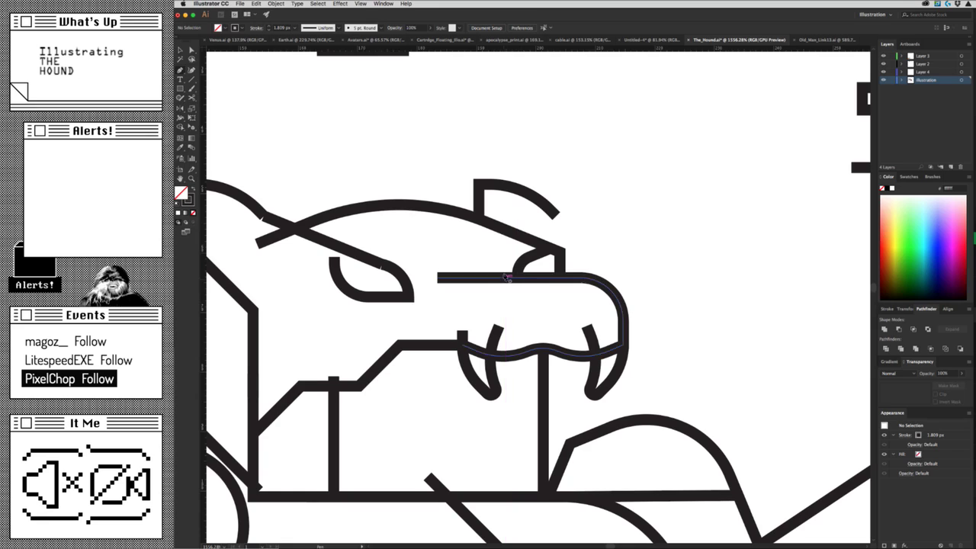
mouse_move(505, 277)
mouse_down()
mouse_move(553, 325)
mouse_move(543, 321)
mouse_up()
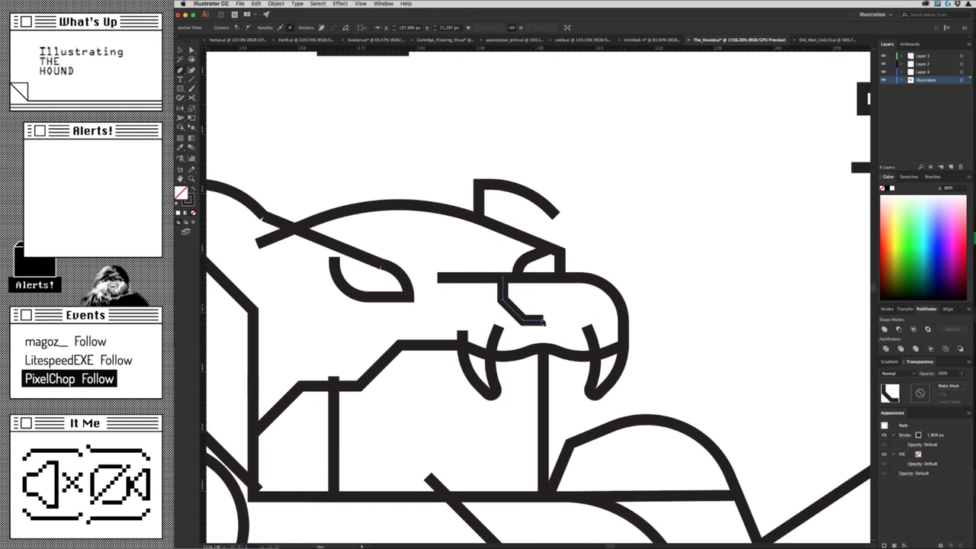
click(549, 328)
Round the snout's sharp corner and move the C-shaped curve onto the snout.
key(a)
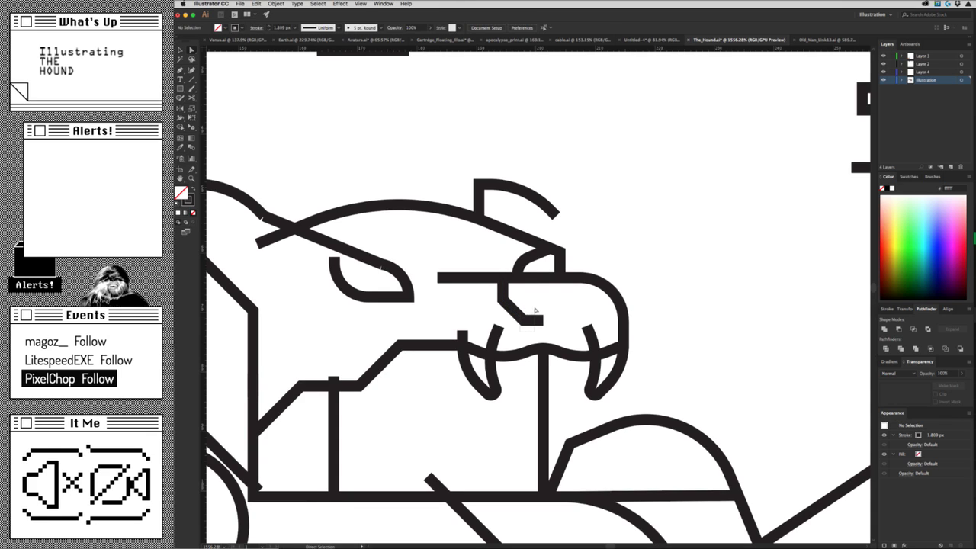
click(533, 312)
drag(526, 313, 569, 278)
click(549, 316)
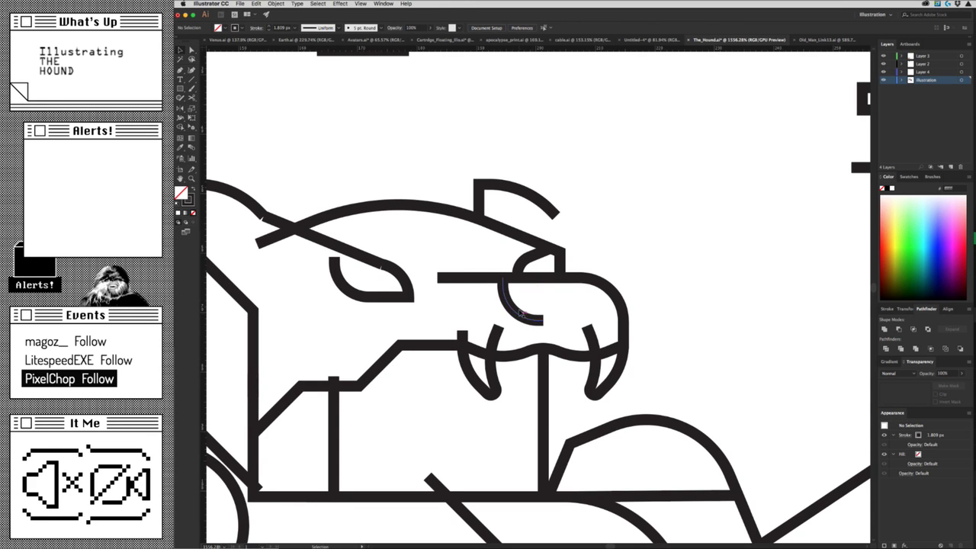
mouse_move(525, 309)
mouse_down()
mouse_move(591, 312)
mouse_move(543, 319)
mouse_up()
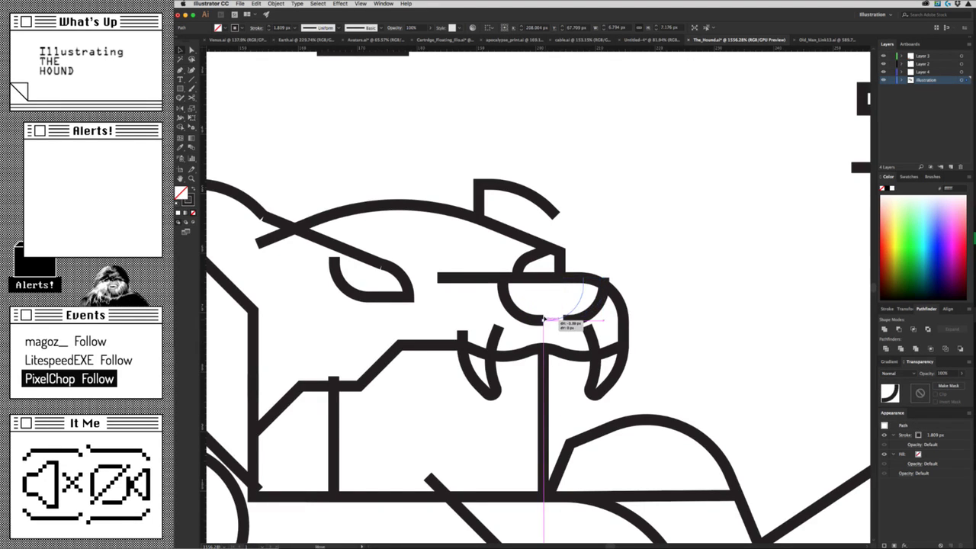
scroll(360, 363, down, 10)
scroll(542, 322, up, 5)
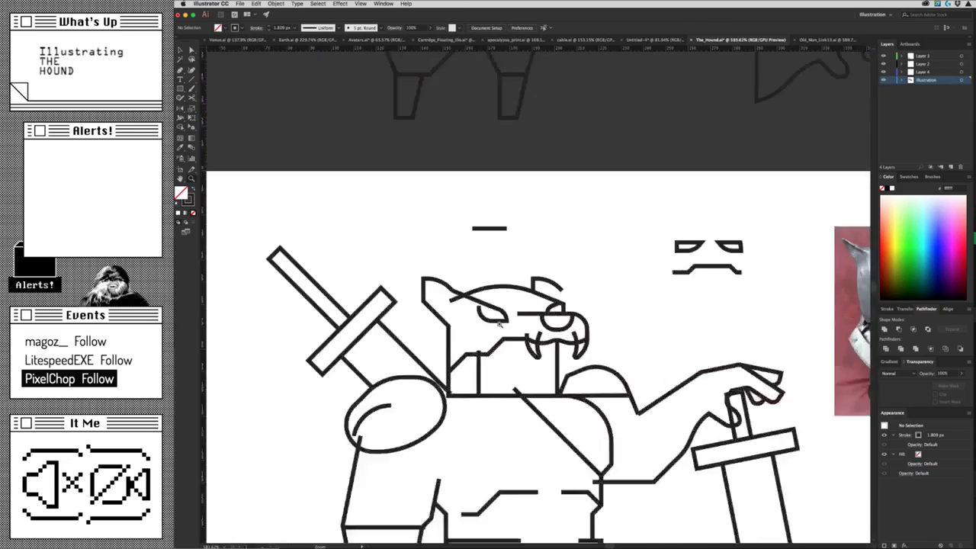
scroll(542, 322, up, 5)
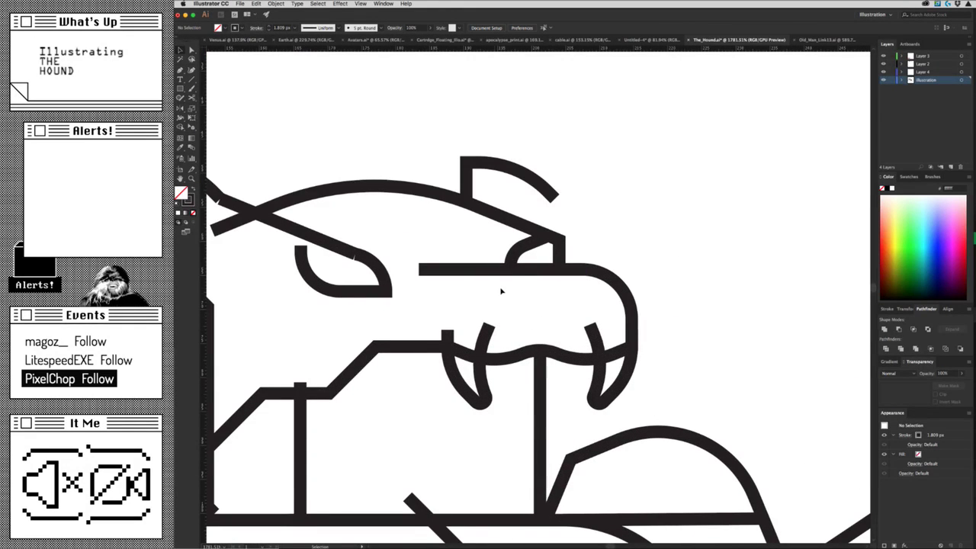
Draw a short vertical stroke and a diagonal stroke below the snout with the Pen tool.
key(p)
click(497, 271)
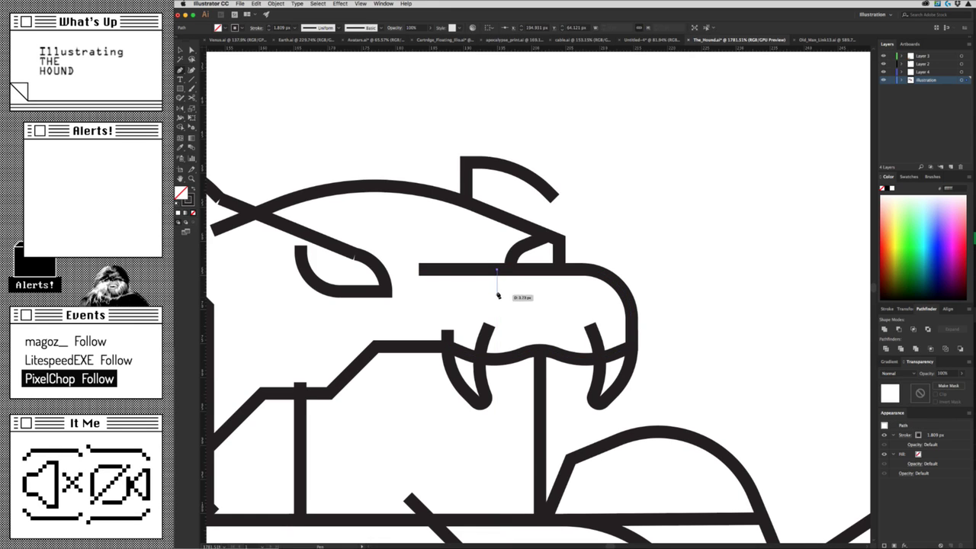
click(497, 296)
key(Escape)
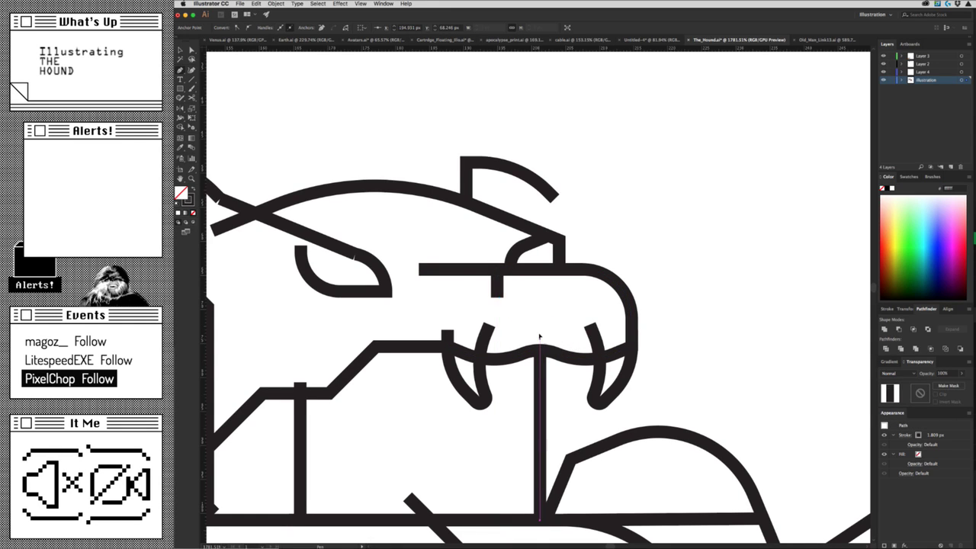
click(539, 336)
key(v)
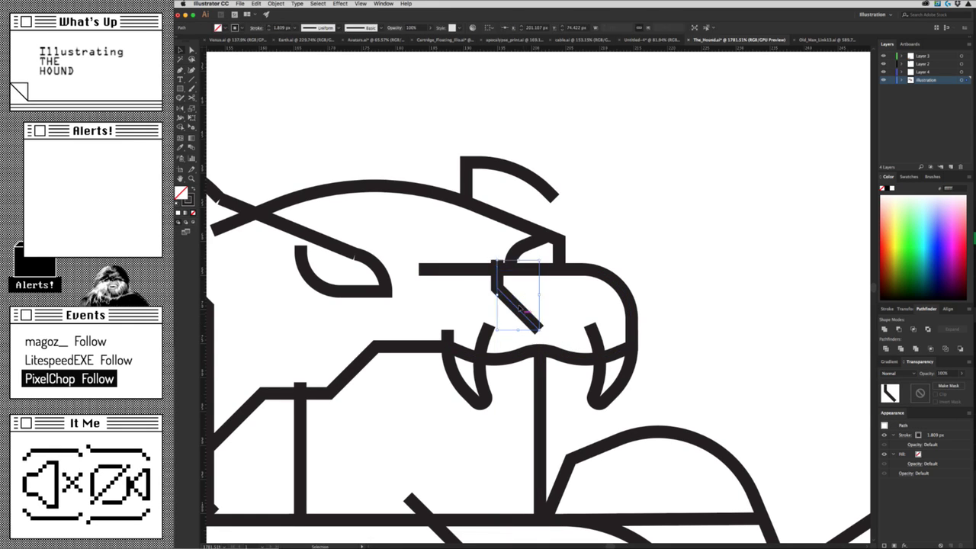
click(549, 327)
Duplicate the diagonal stroke and round the U shape's bottom corners.
key(a)
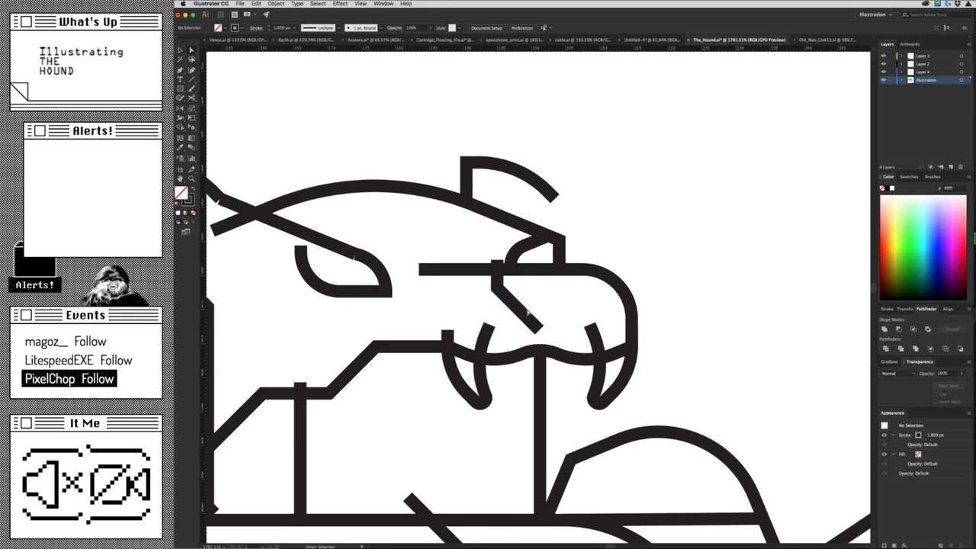
mouse_move(531, 314)
mouse_down()
mouse_move(590, 314)
mouse_move(540, 330)
mouse_move(545, 279)
mouse_up()
key(a)
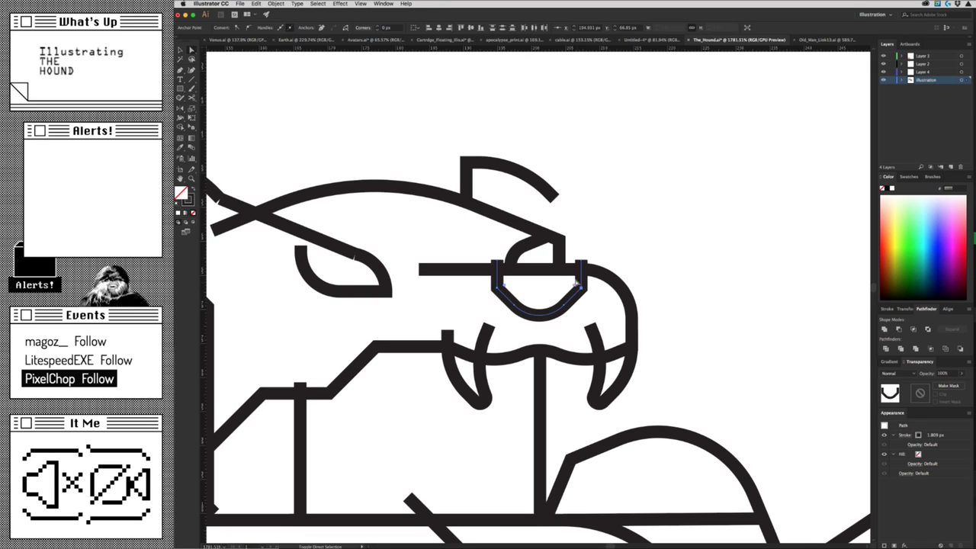
mouse_move(573, 277)
mouse_down()
mouse_move(536, 265)
mouse_move(563, 276)
mouse_up()
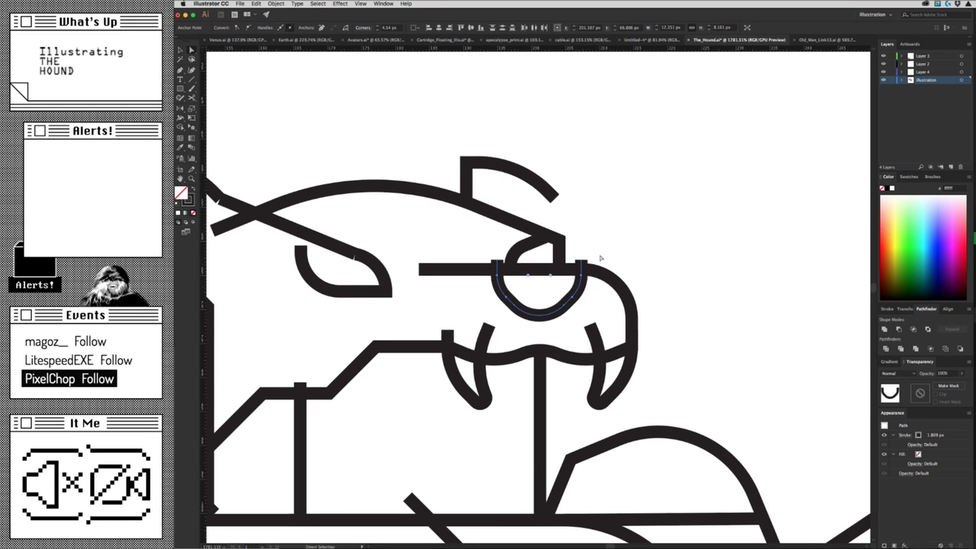
click(515, 267)
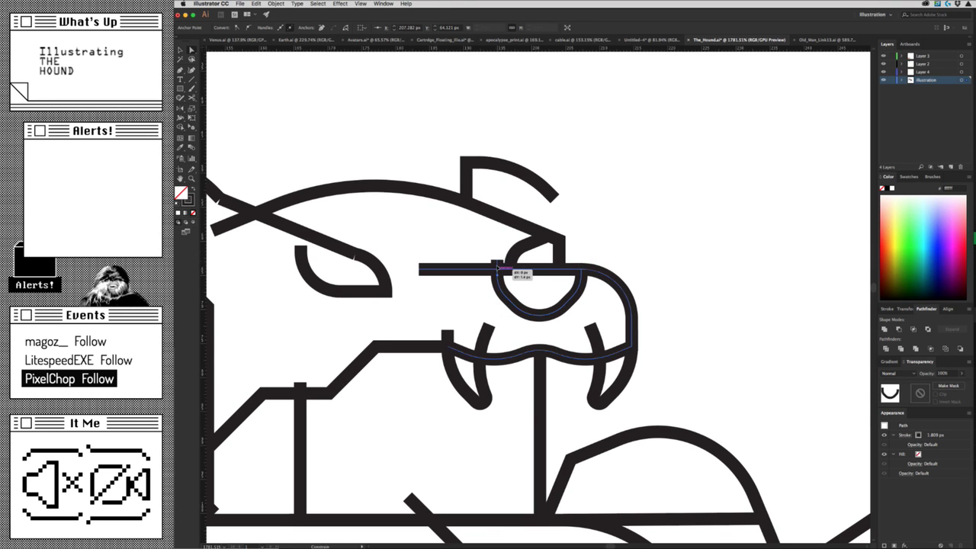
key(v)
click(618, 240)
scroll(618, 240, down, 10)
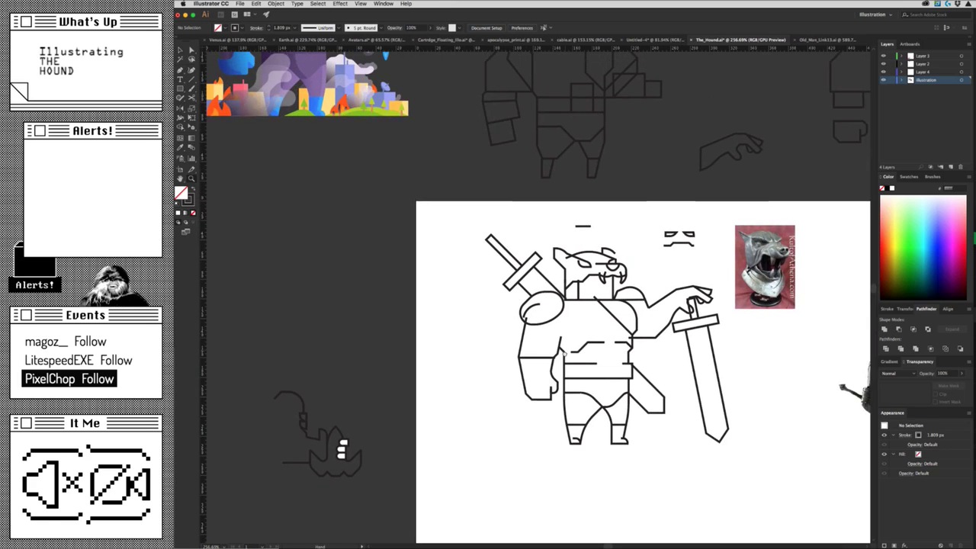
Extend the neck line up to meet the jaw.
drag(512, 330, 507, 377)
scroll(507, 379, up, 3)
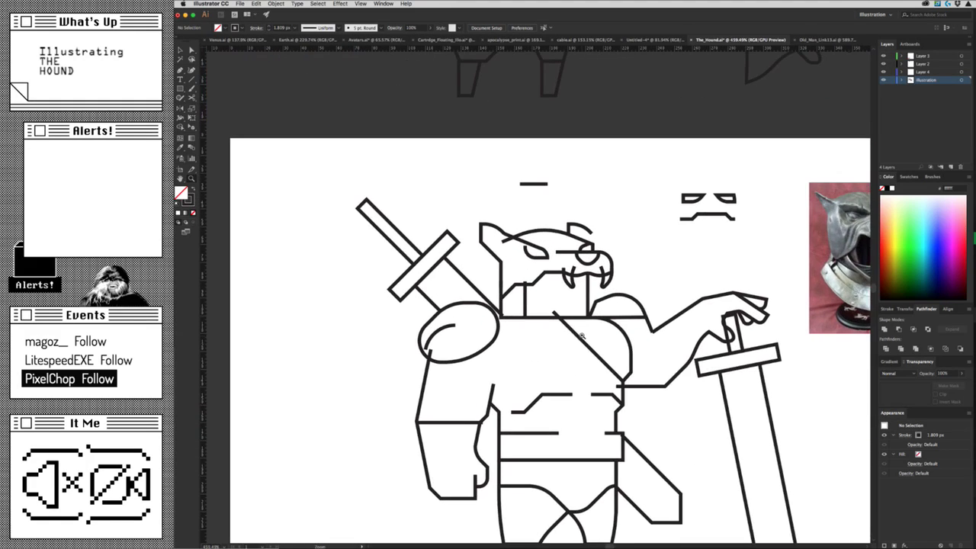
scroll(547, 374, up, 3)
scroll(534, 320, up, 3)
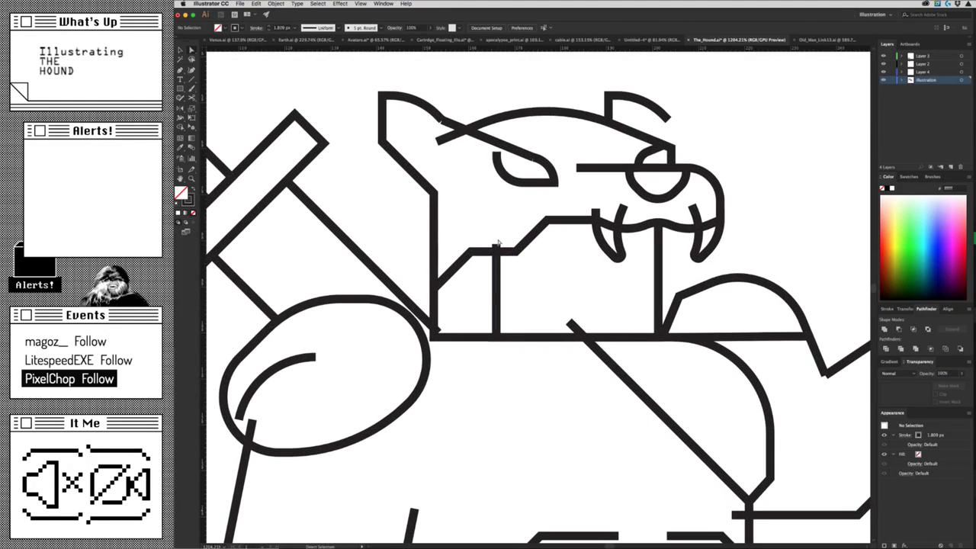
drag(495, 267, 495, 244)
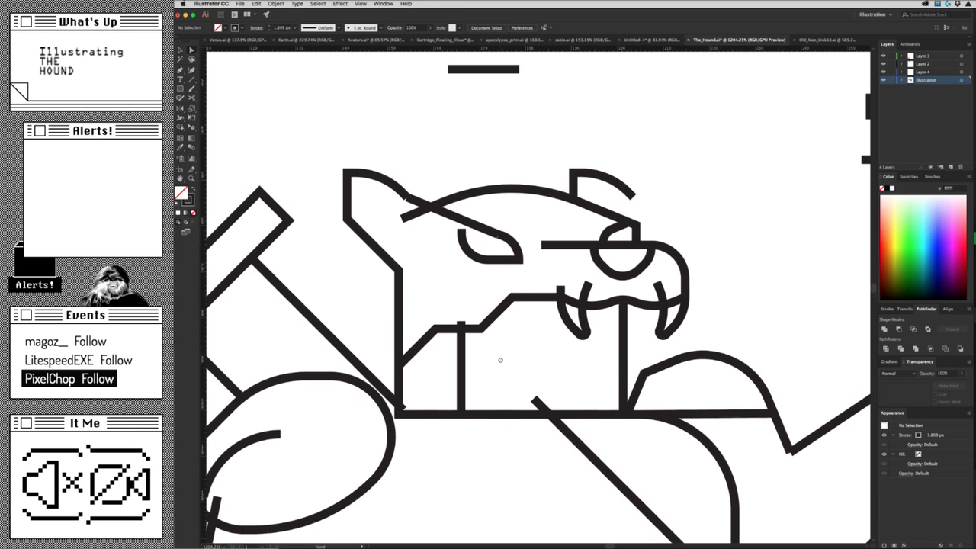
drag(536, 282, 501, 359)
Reposition the snout line's left end and an anchor on the head curve.
key(a)
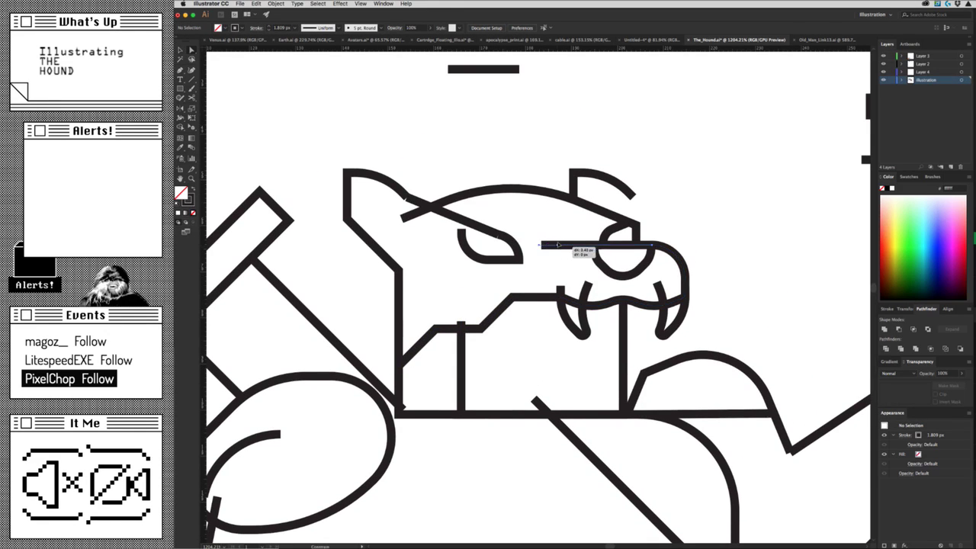
drag(541, 244, 564, 245)
key(z)
scroll(598, 369, up, 5)
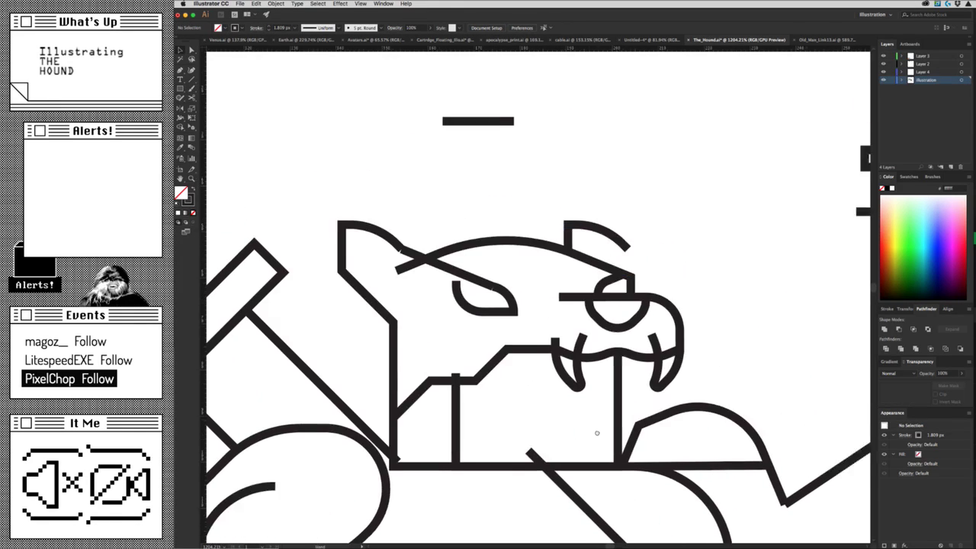
key(a)
click(412, 276)
drag(411, 276, 435, 266)
click(452, 244)
key(v)
scroll(523, 286, down, 2)
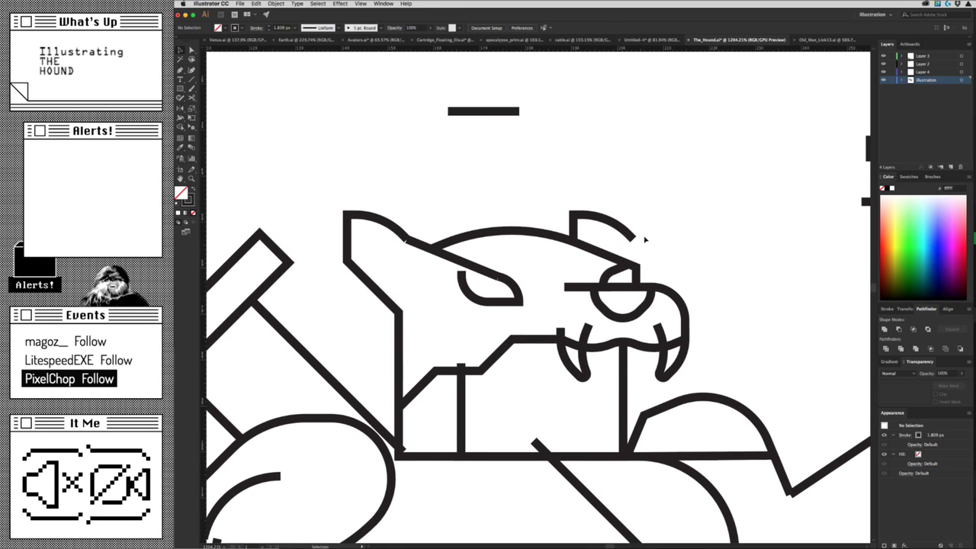
Extend the right ear path down to meet the head line.
key(p)
click(635, 238)
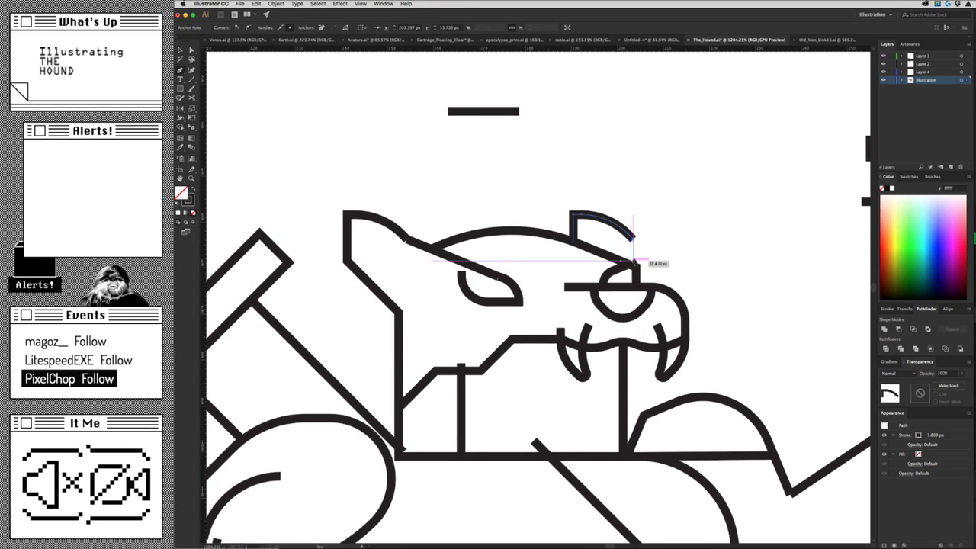
click(635, 263)
ctrl+click(653, 246)
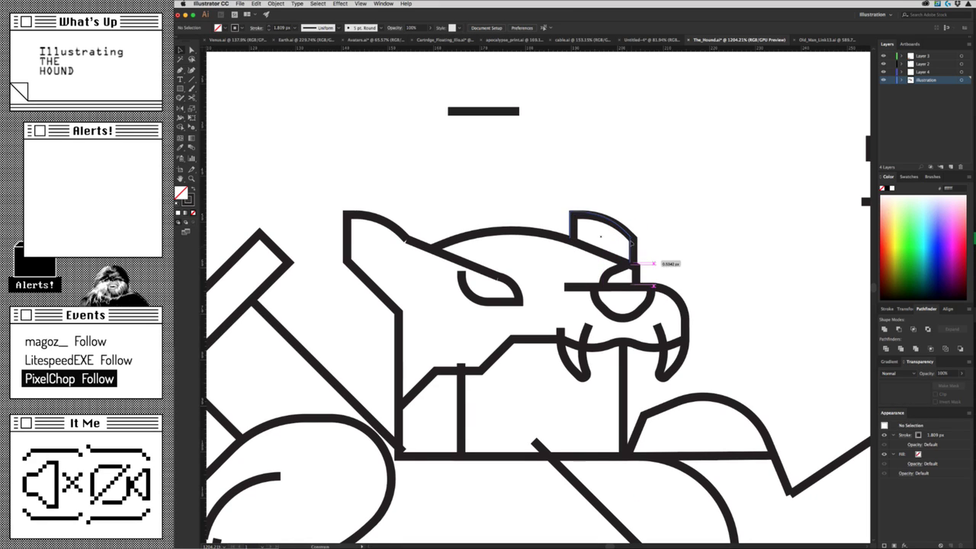
drag(636, 263, 628, 253)
key(ctrl+z)
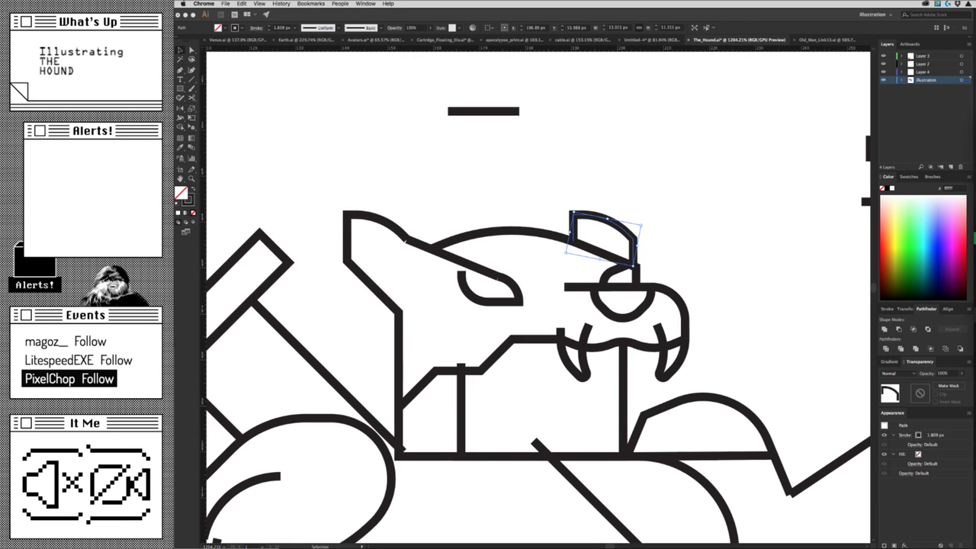
click(694, 248)
drag(668, 273, 542, 367)
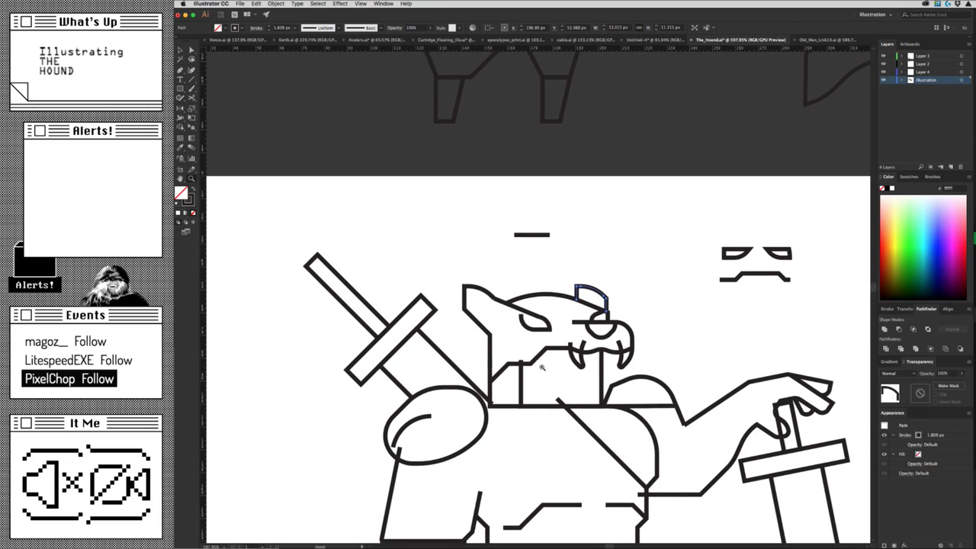
Zoom in on the head and draw a short bent stroke down from the jaw line.
scroll(541, 368, down, 4)
scroll(488, 305, right, 5)
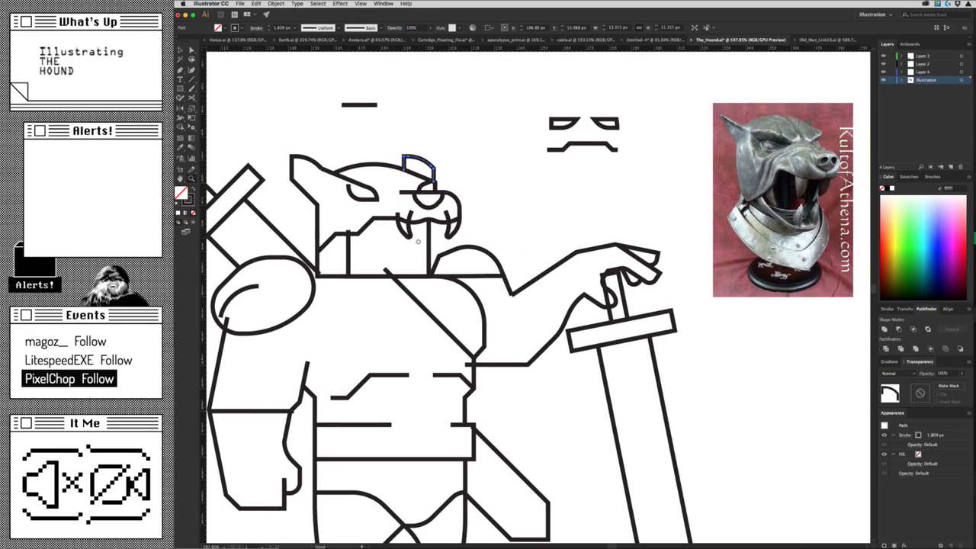
scroll(418, 241, up, 3)
scroll(418, 241, left, 4)
drag(520, 352, 580, 359)
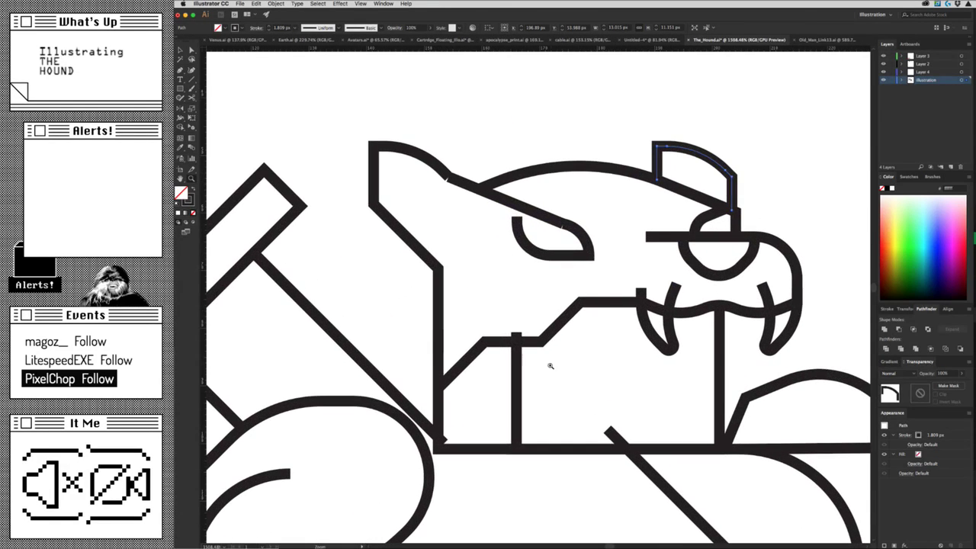
key(a)
drag(539, 341, 563, 359)
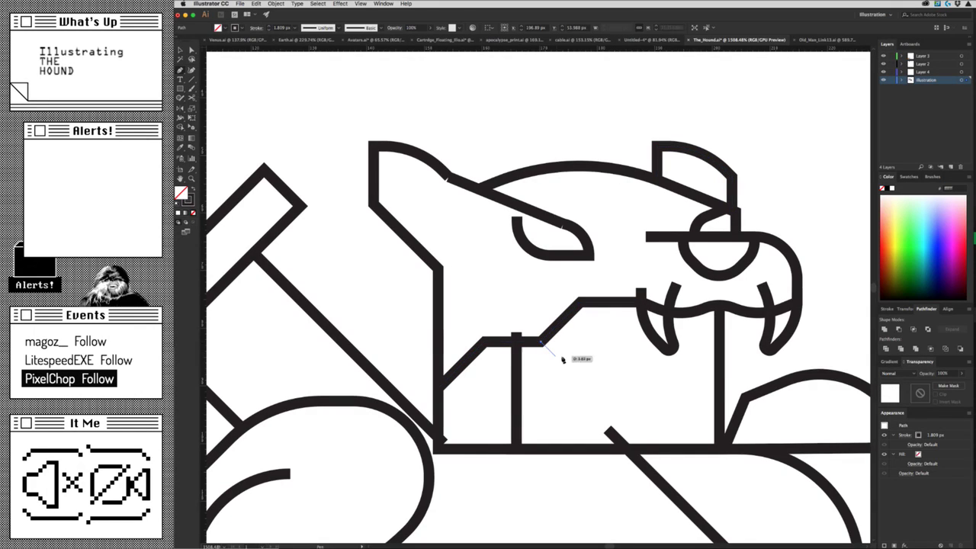
click(565, 364)
click(565, 387)
Check the hound armor reference images in Chrome, then come back to Illustrator.
scroll(555, 399, right, 2)
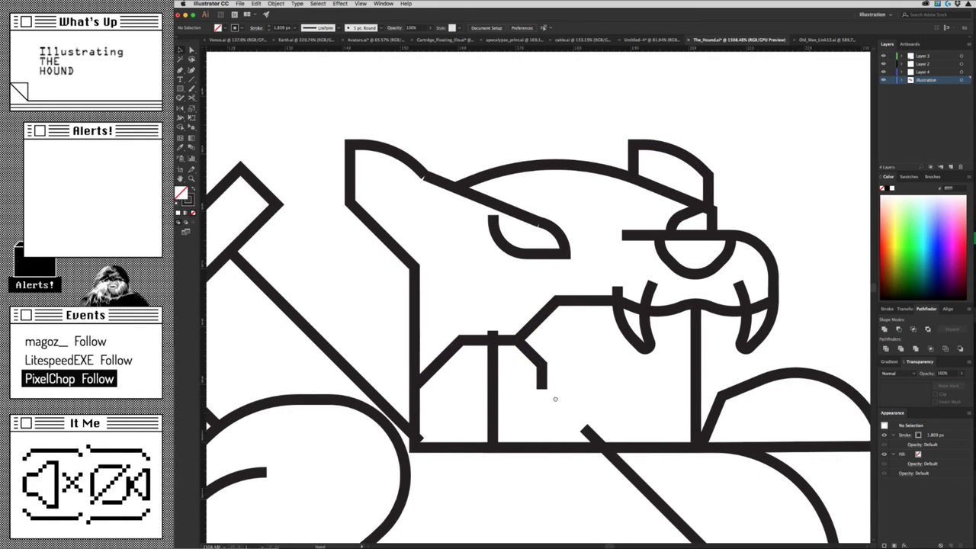
scroll(555, 399, right, 5)
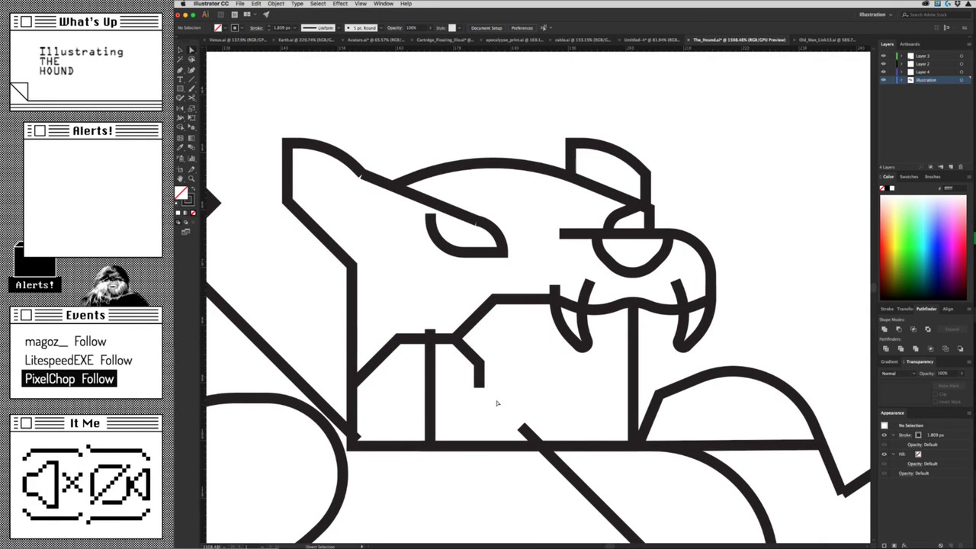
key(z)
key(super+Tab)
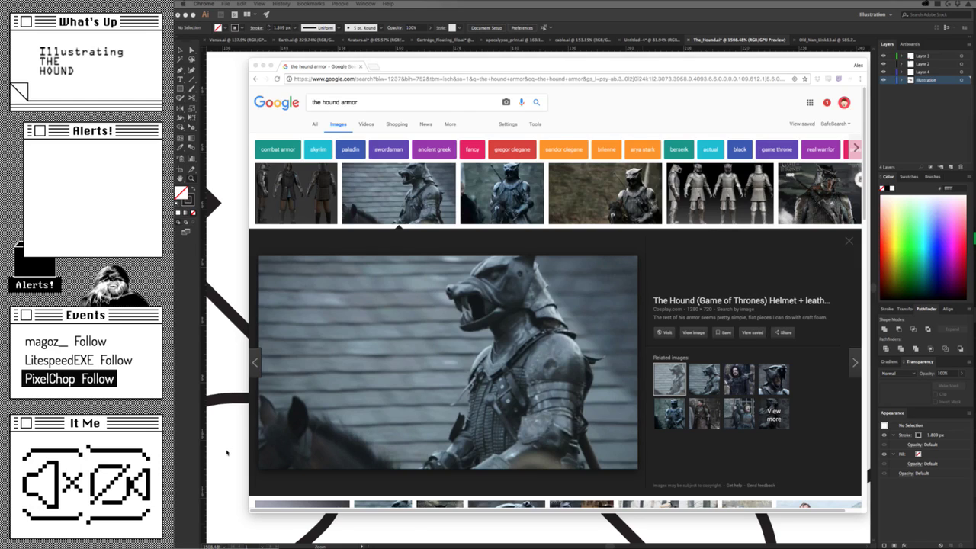
key(super+Tab)
Move the shoulder curve up behind the hound's head.
click(523, 410)
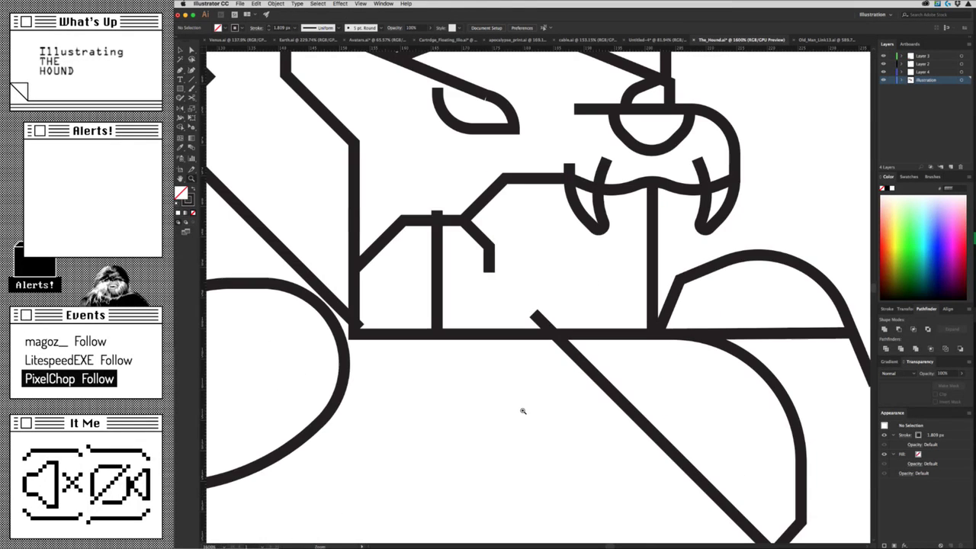
scroll(627, 272, up, 5)
key(a)
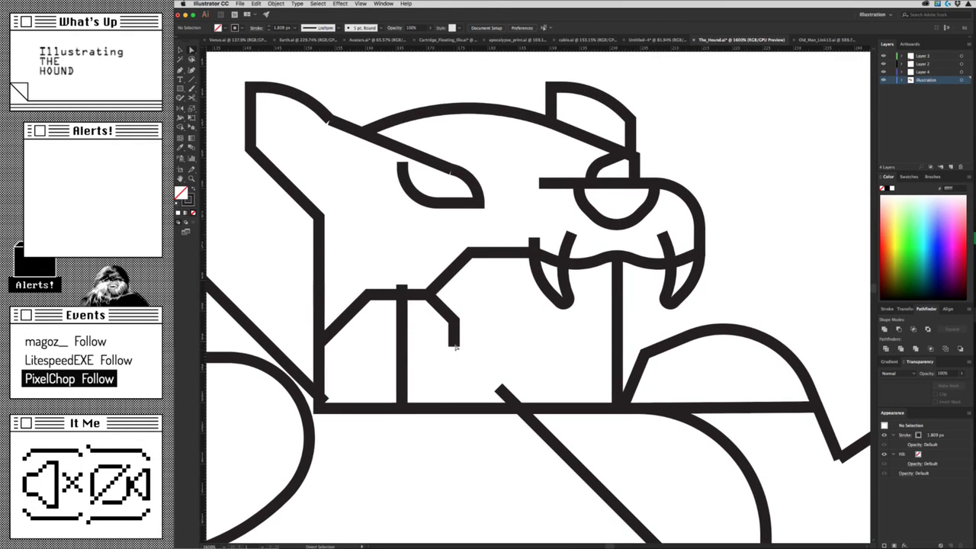
drag(688, 336, 778, 106)
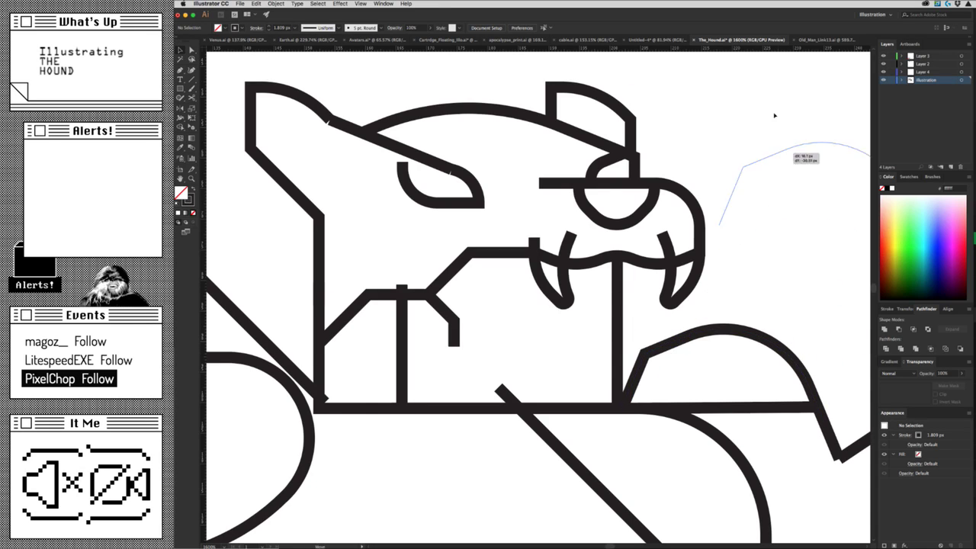
click(493, 337)
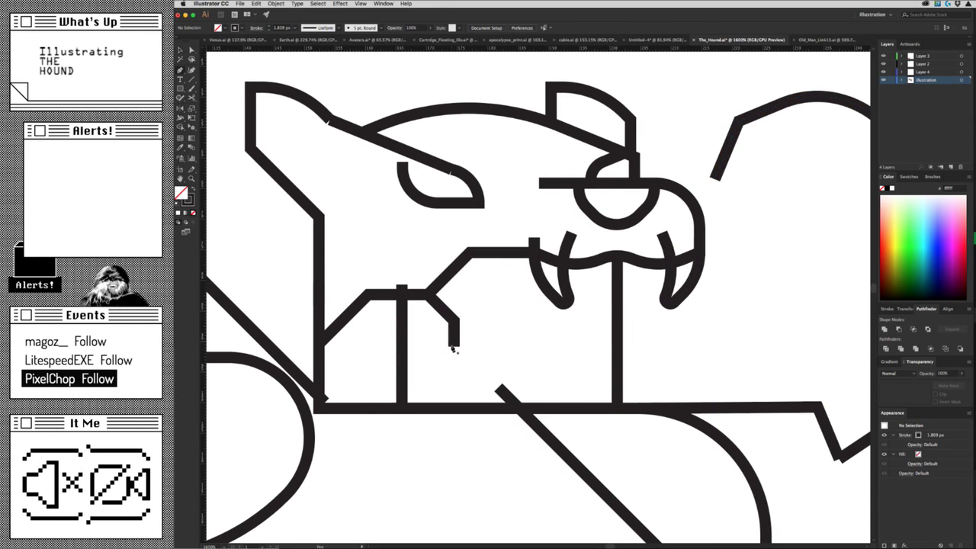
Extend the jaw path right, straight down, then angled back to the base line.
click(454, 344)
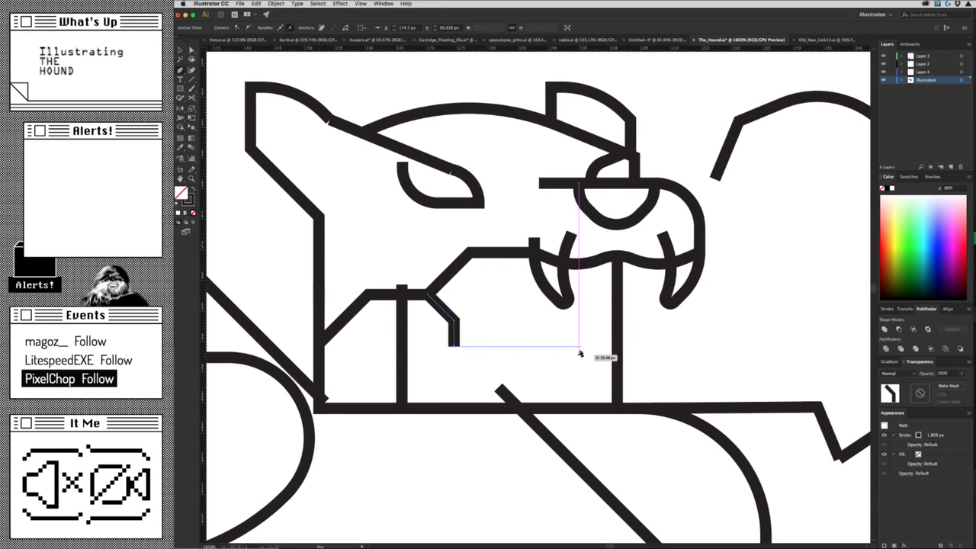
click(678, 347)
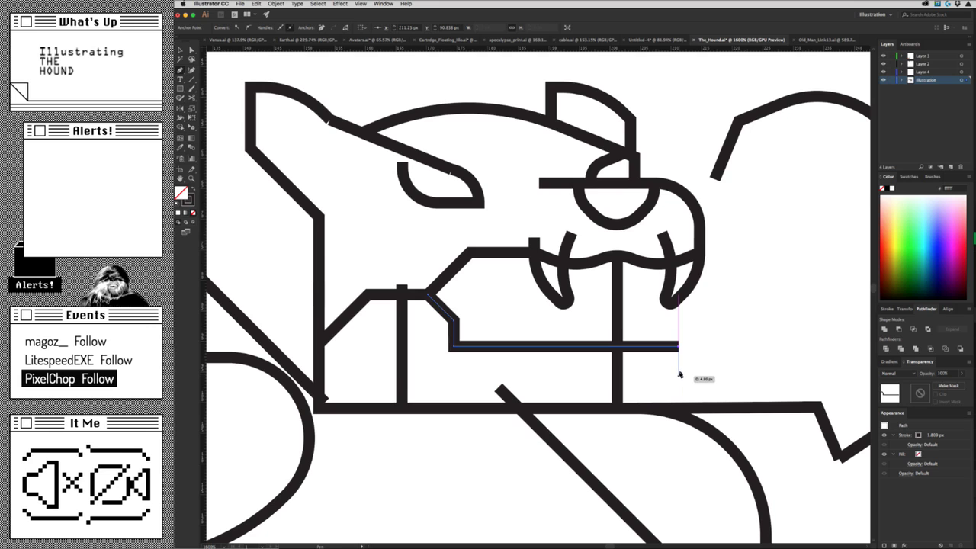
click(678, 374)
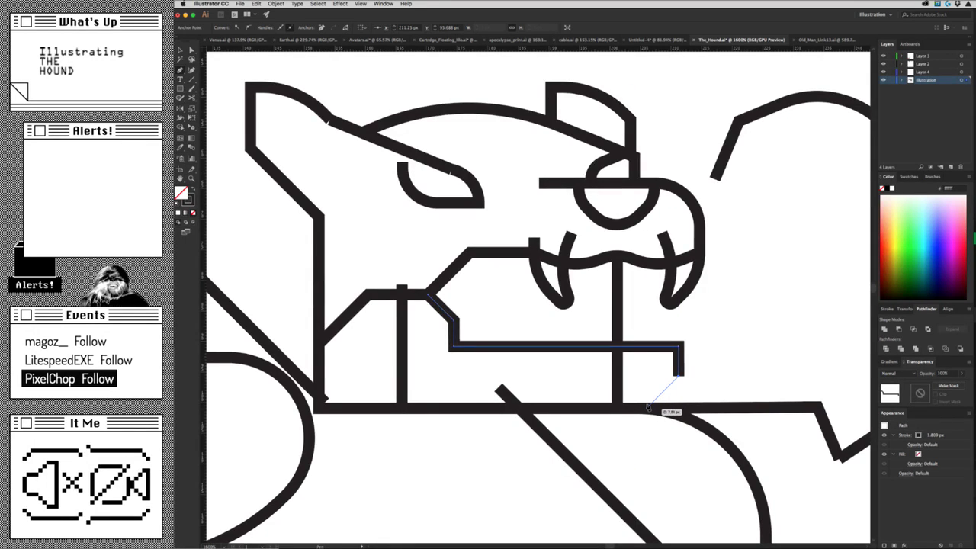
click(647, 406)
key(ctrl+shift+a)
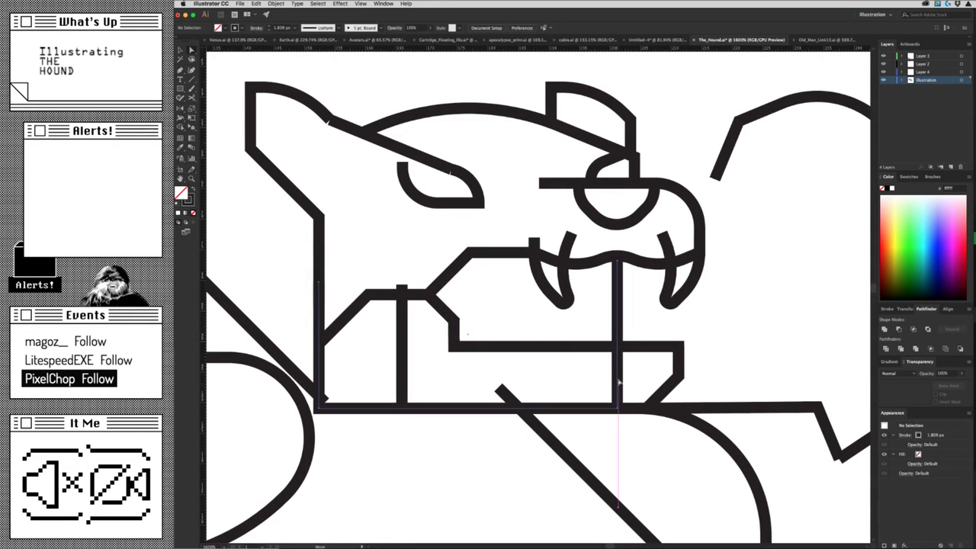
Try deleting the mouth path under the fangs, then restore it with undo.
click(618, 382)
key(Delete)
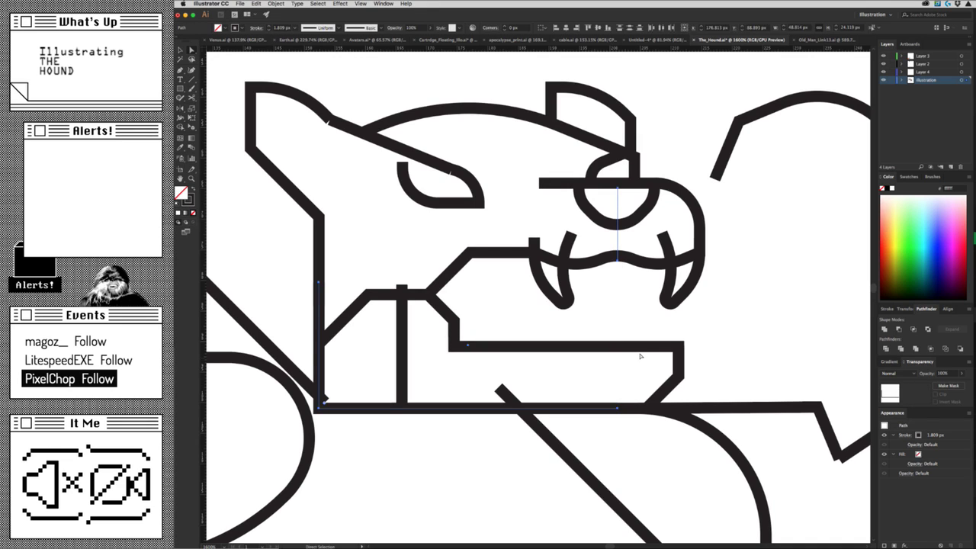
key(Delete)
key(ctrl+z)
key(ctrl+z)
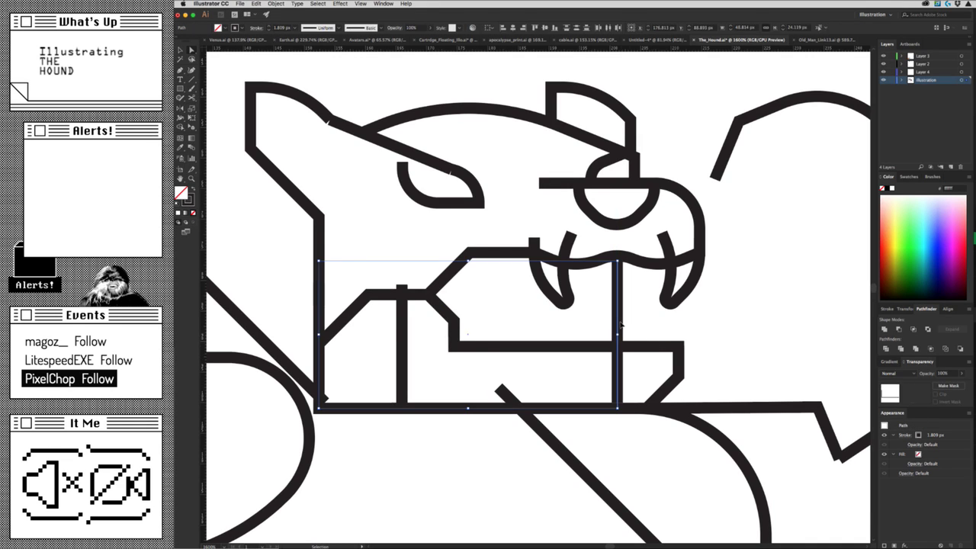
key(ctrl+shift+a)
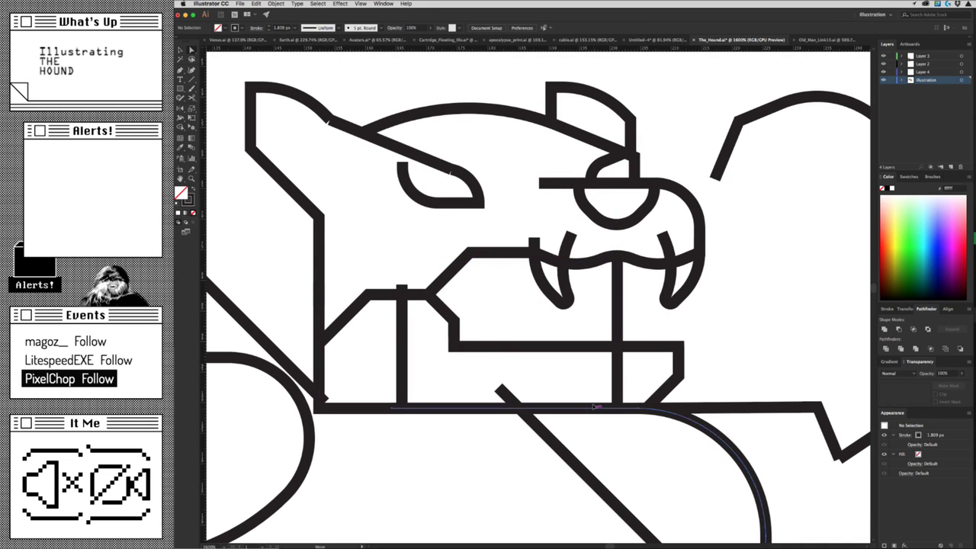
Remove the short bottom-left segment and pull the tooth line's end up into the mouth.
click(375, 408)
key(Delete)
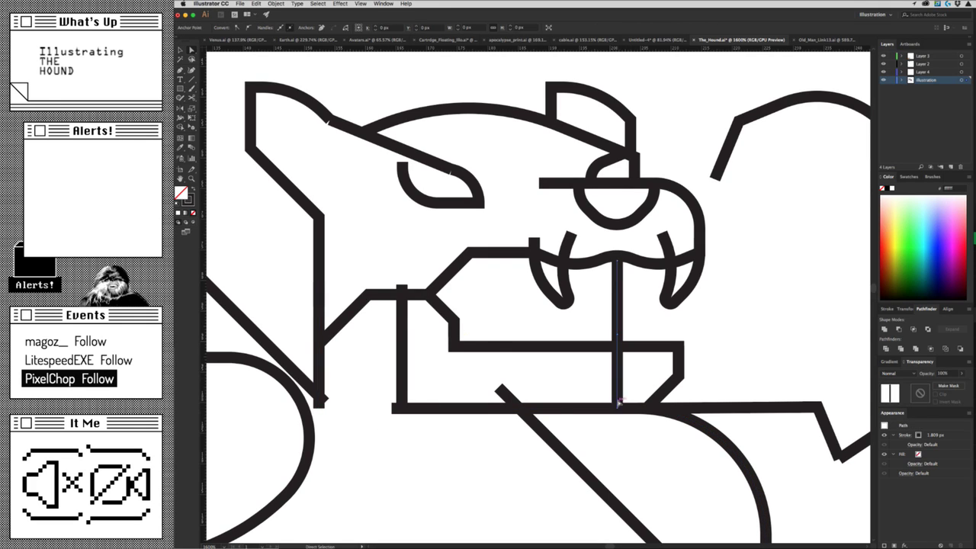
drag(619, 402, 618, 345)
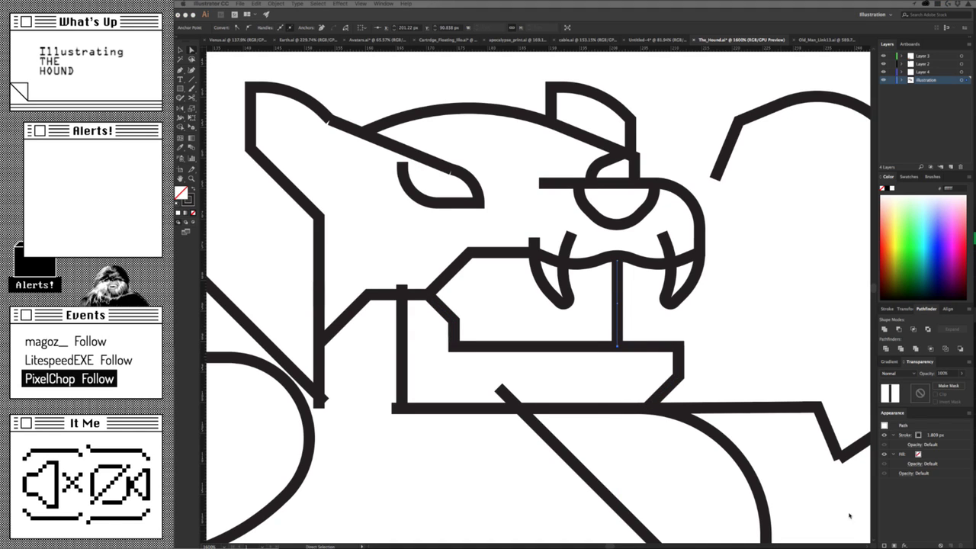
key(v)
click(704, 312)
scroll(704, 318, up, 2)
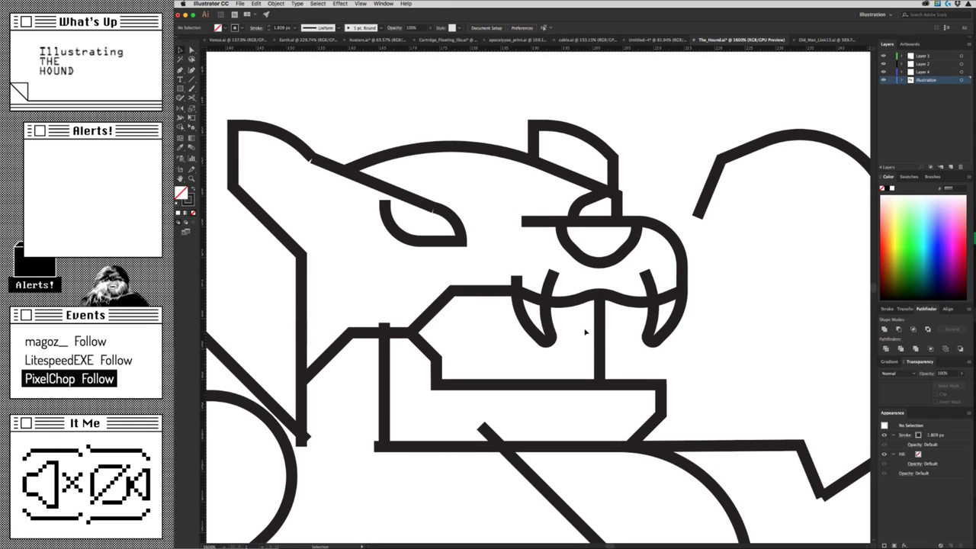
Round the sharp corner at the jaw path's right end.
click(601, 336)
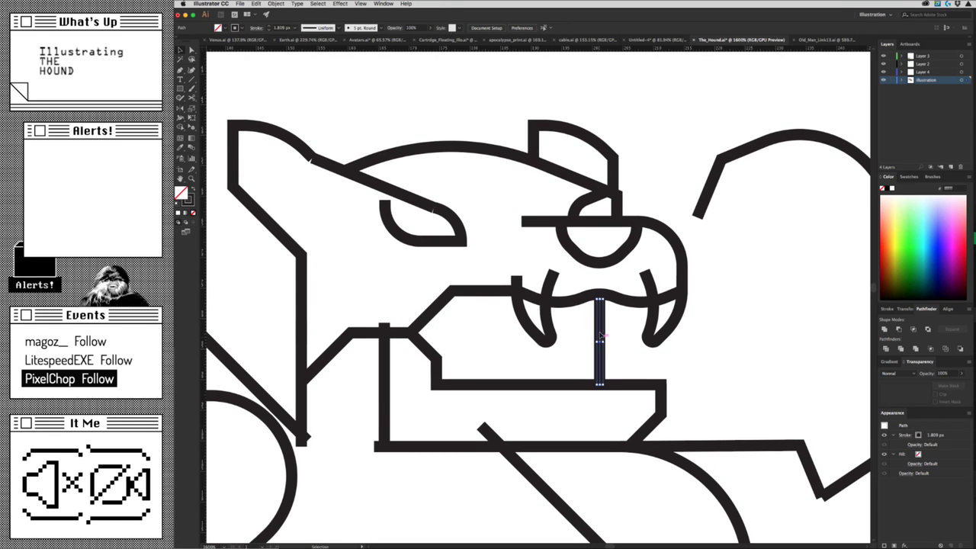
click(695, 372)
key(a)
click(645, 407)
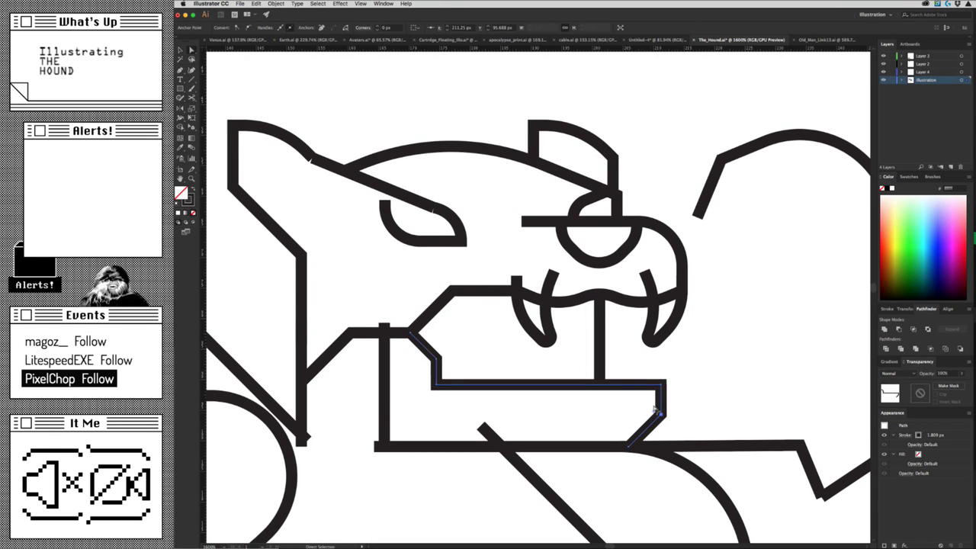
drag(655, 390, 632, 400)
key(v)
click(709, 414)
scroll(709, 414, down, 5)
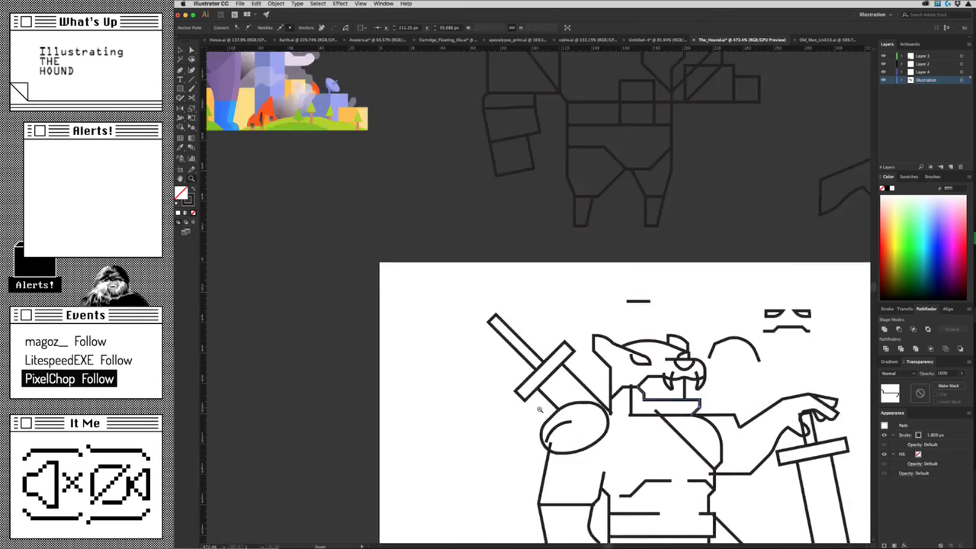
scroll(701, 381, up, 5)
Reshape the middle tooth line so it angles diagonally down to join the lower jaw.
click(699, 366)
key(a)
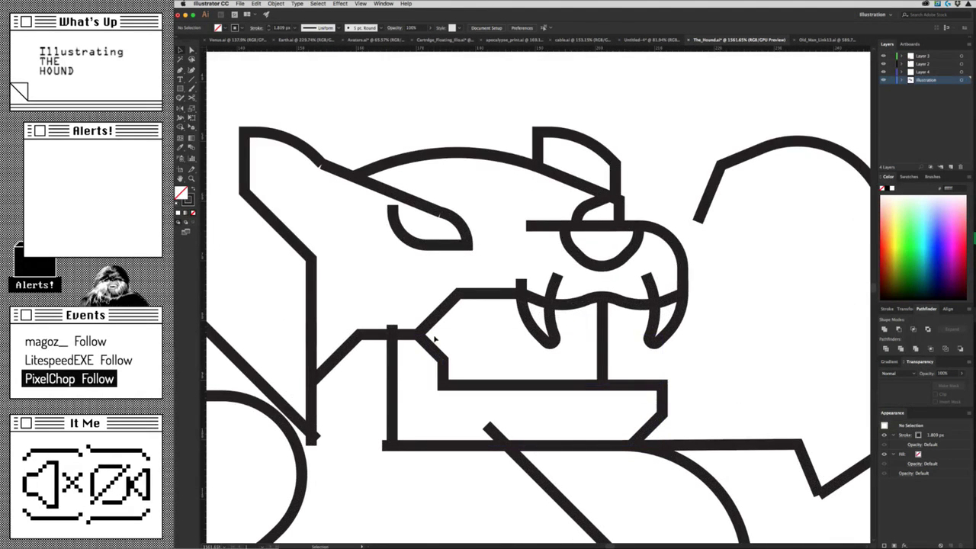
drag(429, 345, 429, 294)
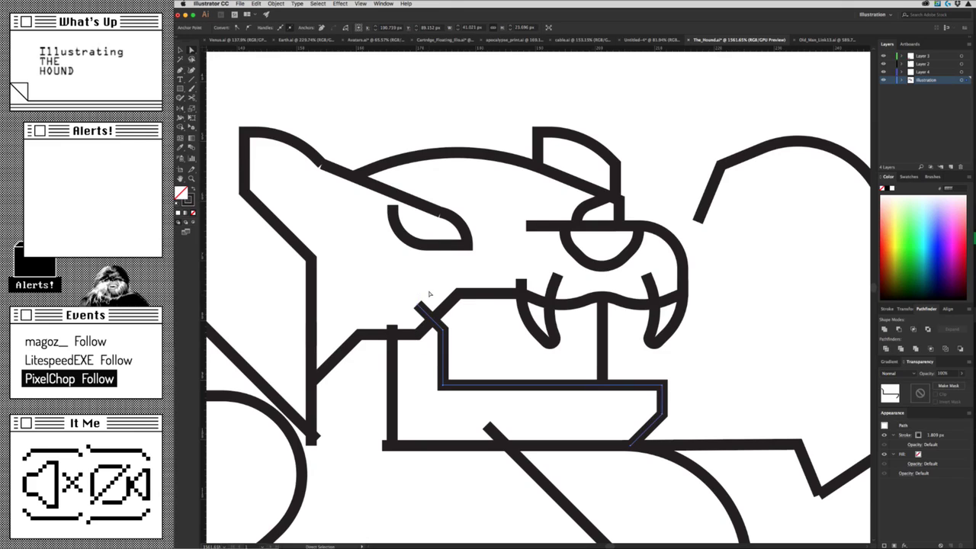
key(ctrl+z)
key(ctrl+z)
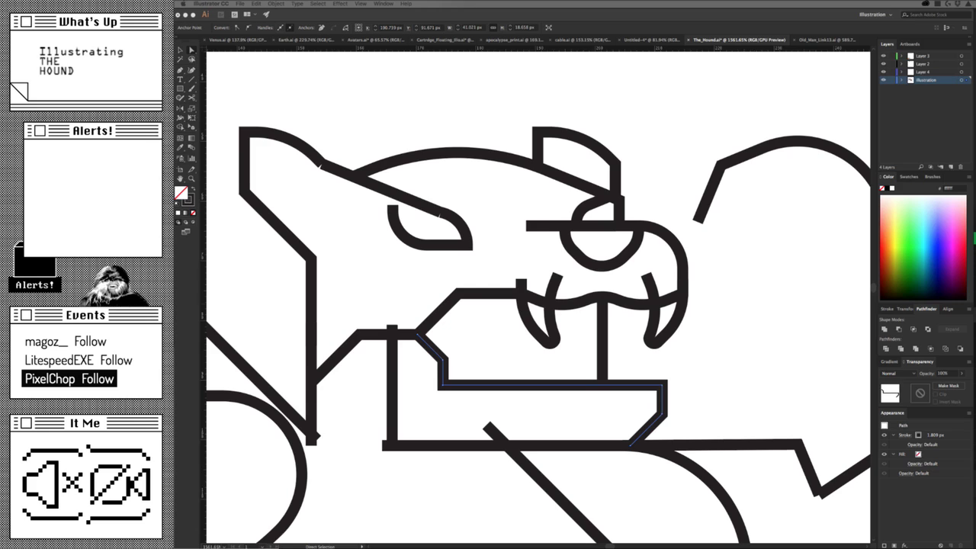
click(602, 363)
mouse_move(603, 376)
mouse_down()
mouse_move(607, 328)
mouse_move(617, 350)
mouse_up()
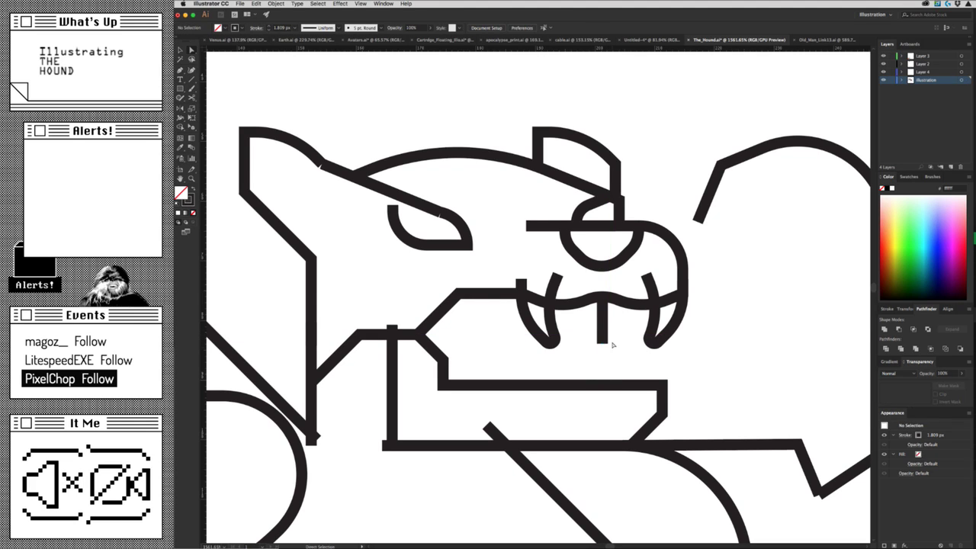
click(647, 382)
drag(661, 364, 606, 347)
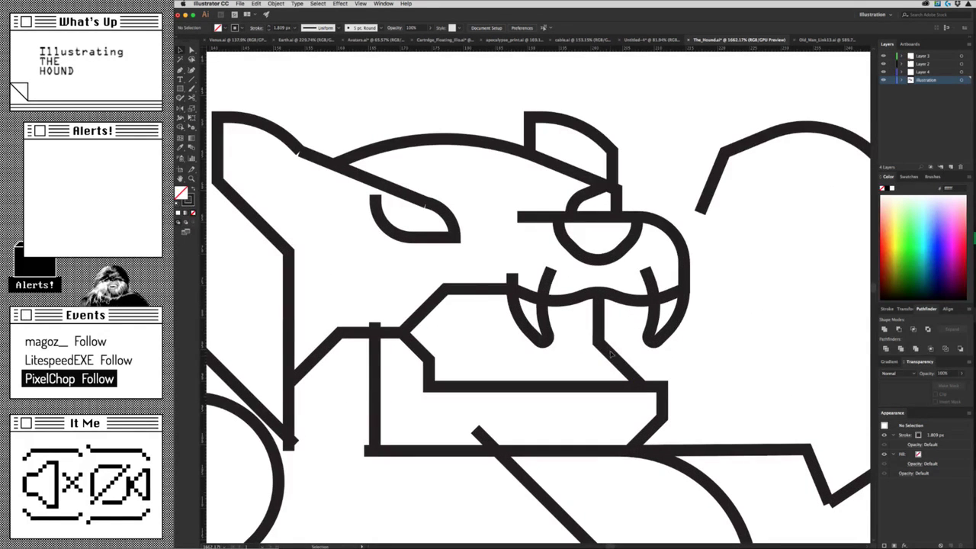
mouse_move(614, 353)
mouse_down()
mouse_move(591, 355)
mouse_move(656, 364)
mouse_up()
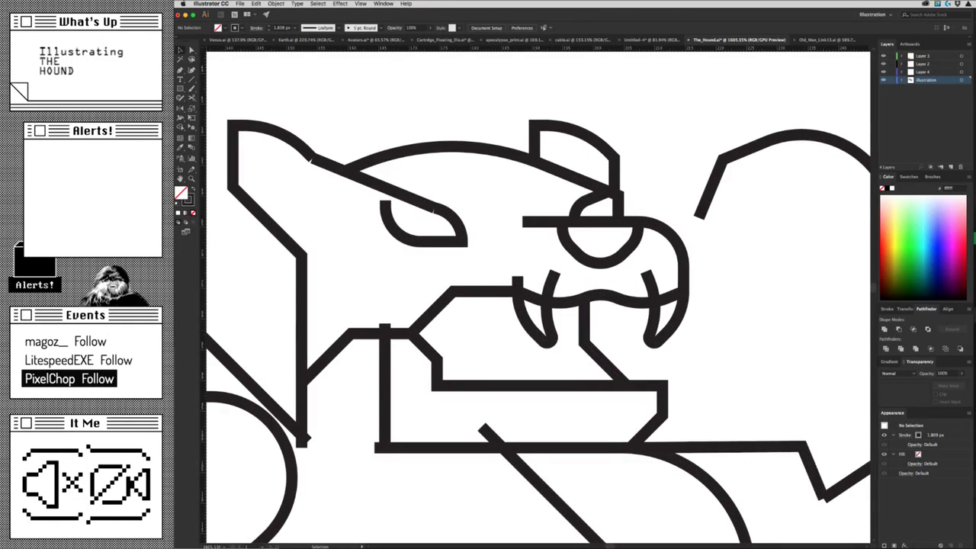
key(super+Tab)
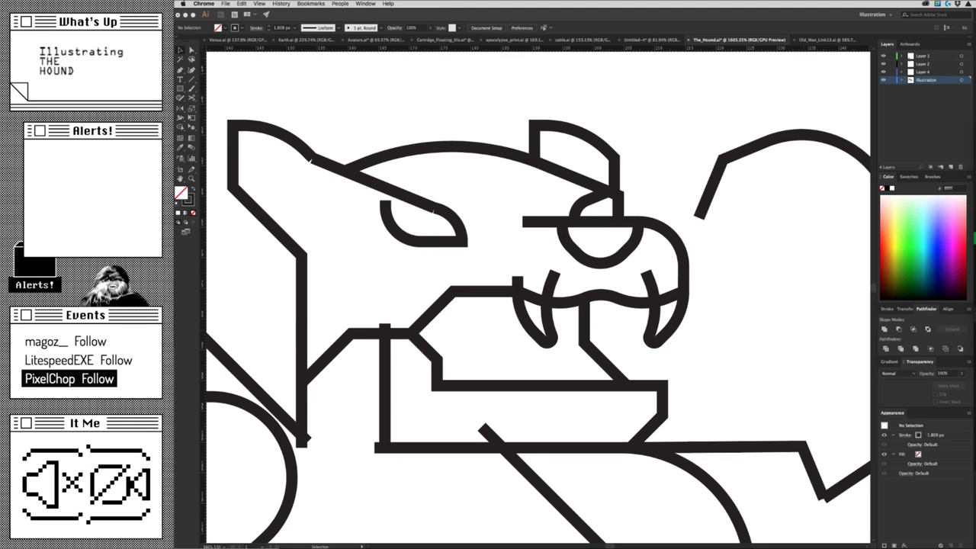
Select both upper fangs and drag a duplicate of them up and to the right.
key(super+Tab)
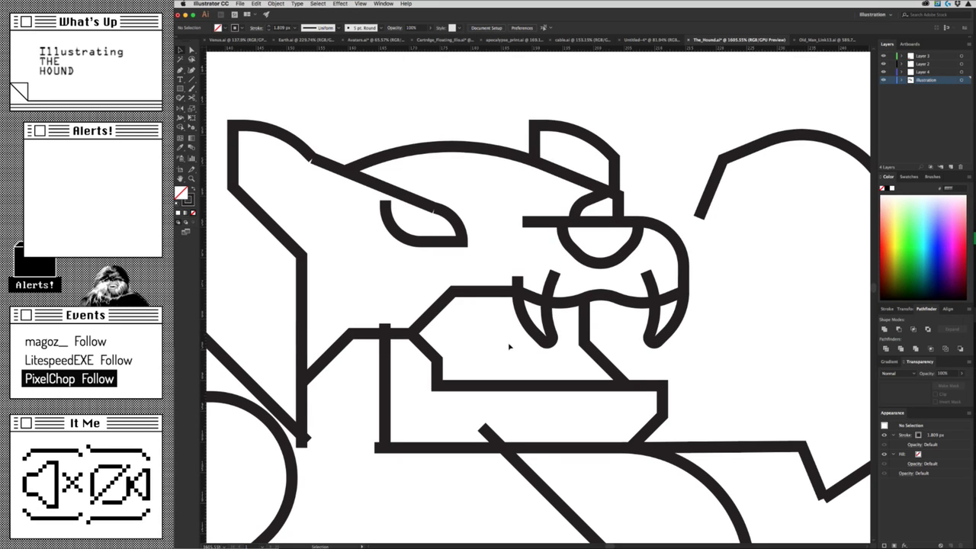
click(550, 317)
scroll(564, 297, up, 2)
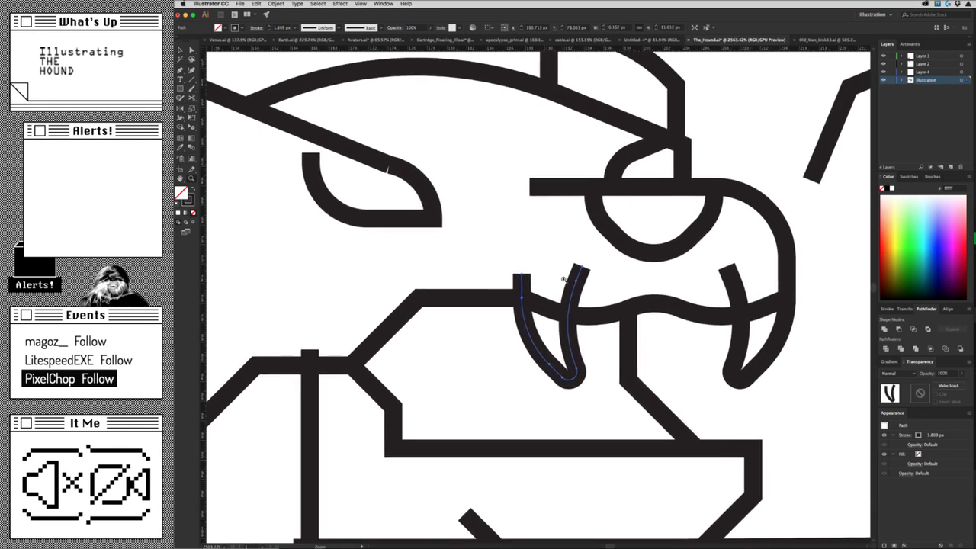
scroll(579, 277, up, 2)
scroll(579, 277, down, 2)
scroll(580, 277, down, 3)
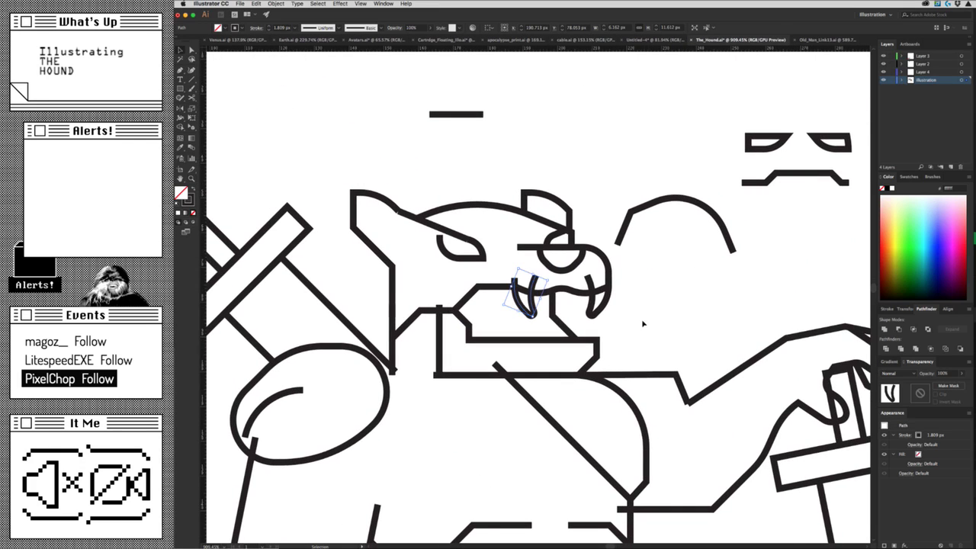
shift+click(600, 300)
drag(594, 301, 669, 135)
Add anchor points to the left fang path, then undo to remove its extra top section.
scroll(555, 334, up, 1)
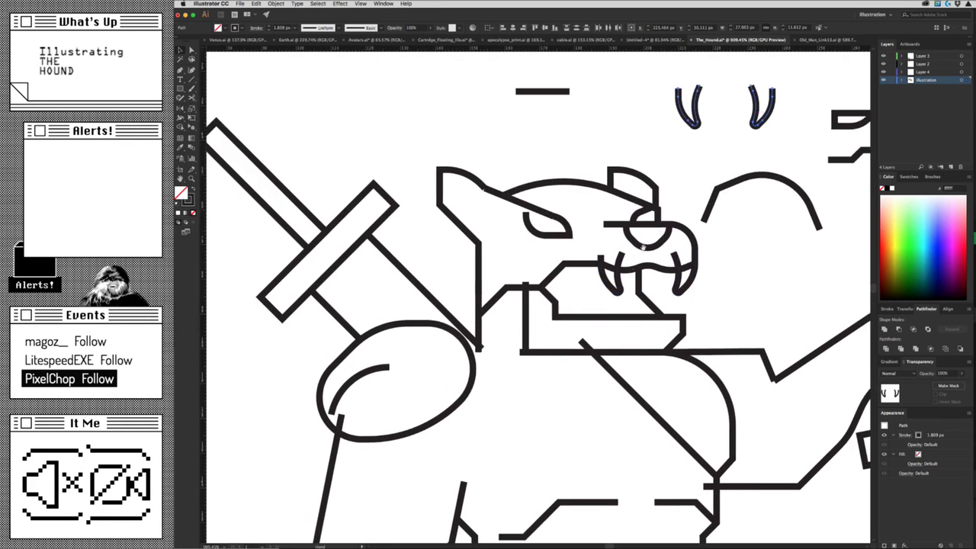
scroll(555, 334, up, 2)
scroll(555, 334, up, 2)
click(523, 324)
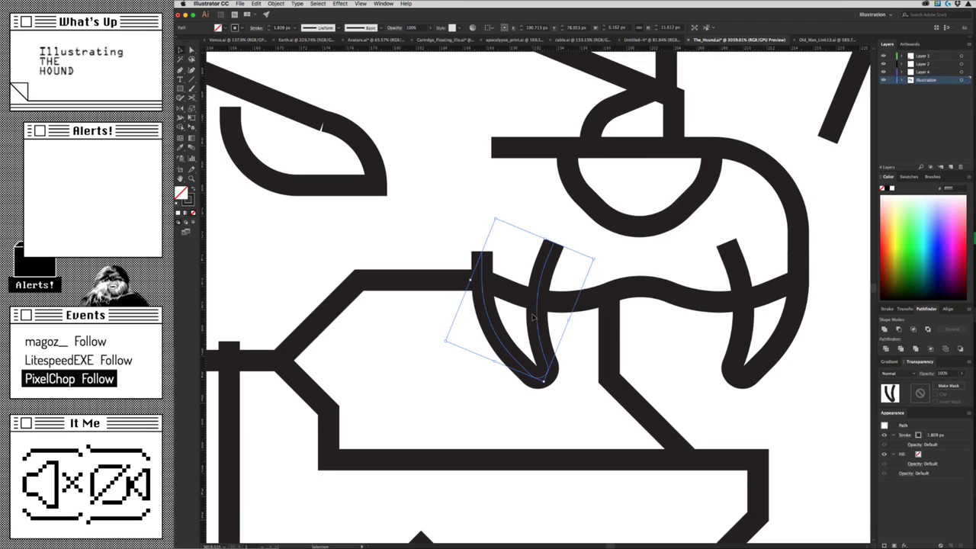
key(p)
ctrl+shift+click(541, 299)
click(541, 297)
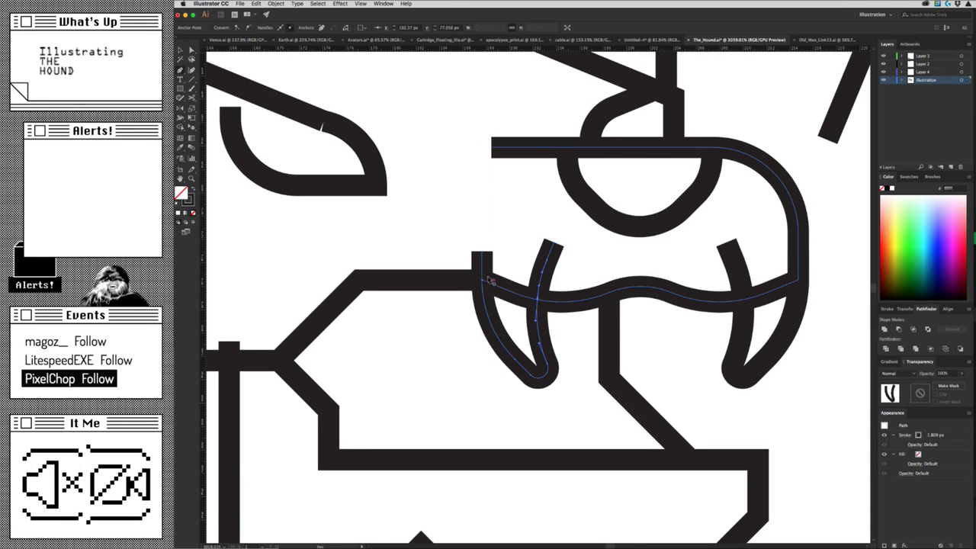
ctrl+shift+click(487, 278)
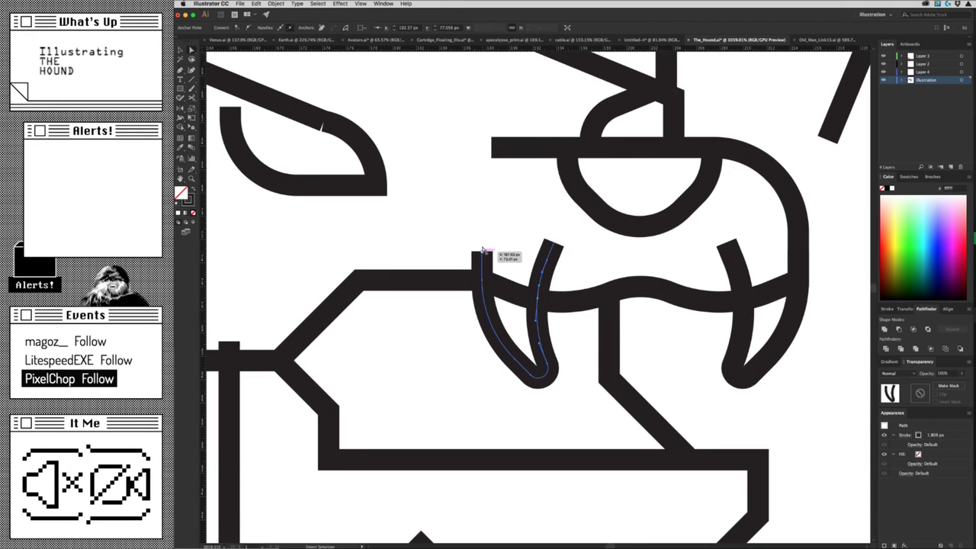
key(ctrl+z)
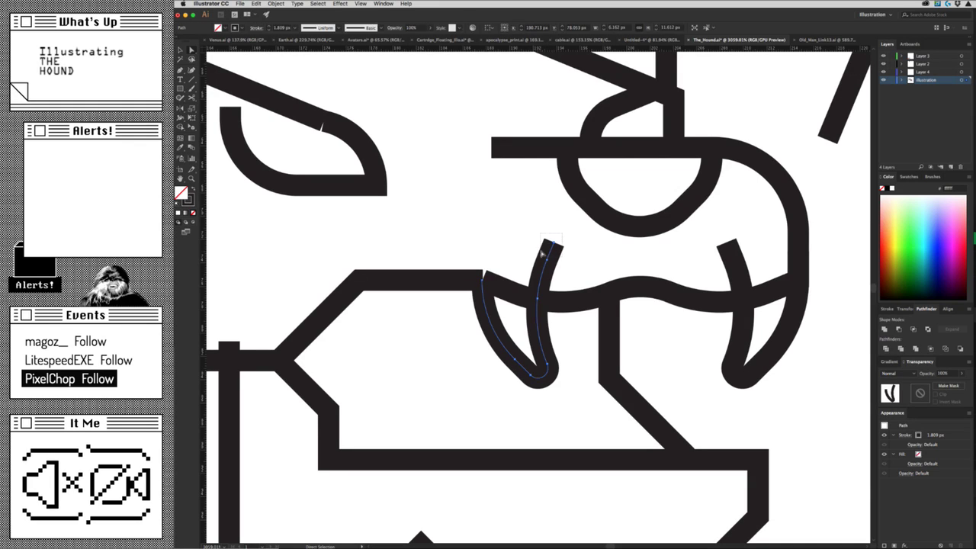
key(ctrl+z)
Alt-drag a copy of the left fang to the right and reshape its bottom point and tip.
scroll(492, 335, right, 5)
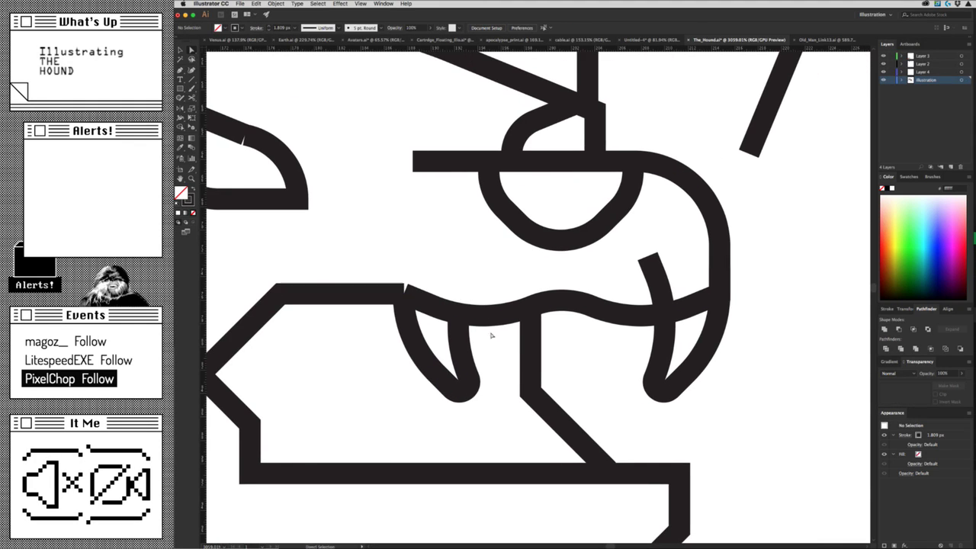
key(v)
drag(463, 344, 770, 347)
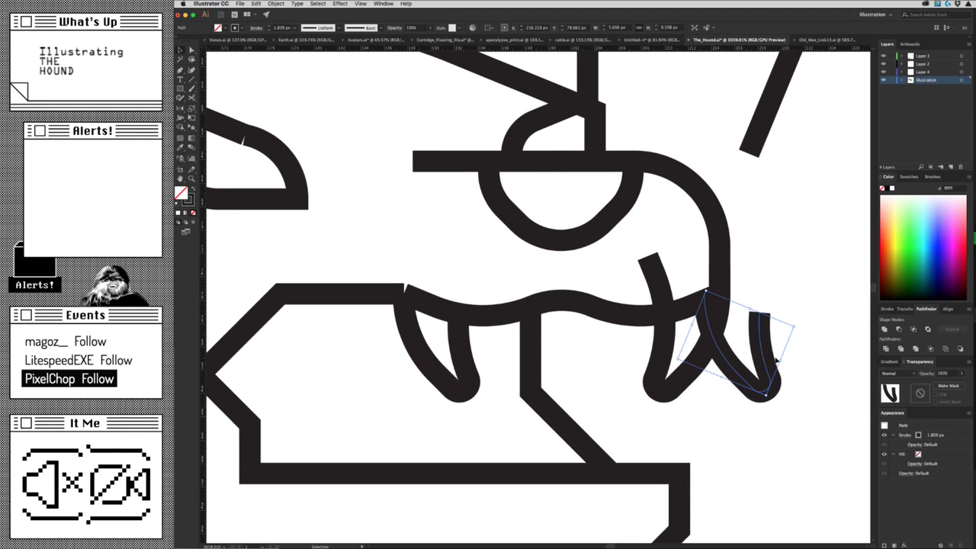
key(a)
drag(766, 393, 717, 389)
mouse_move(760, 312)
mouse_down()
mouse_move(771, 293)
mouse_move(720, 293)
mouse_up()
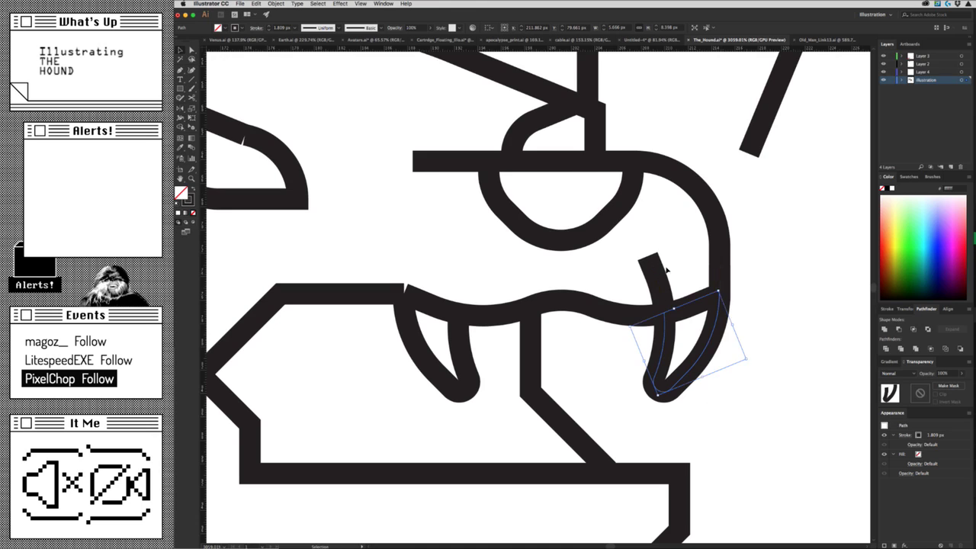
click(747, 315)
Scale down the left upper fang to match the right one.
scroll(769, 336, down, 5)
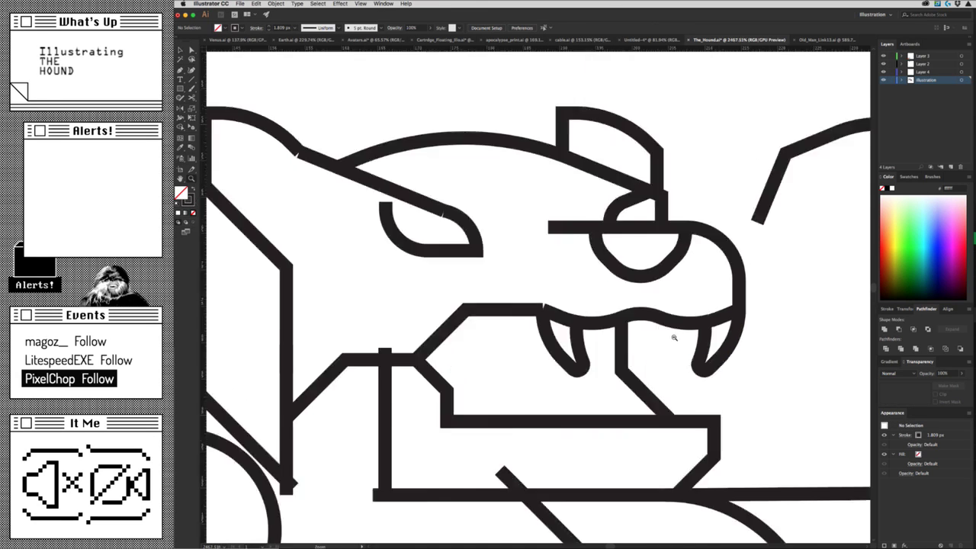
scroll(673, 338, down, 3)
scroll(630, 394, up, 2)
scroll(620, 360, up, 5)
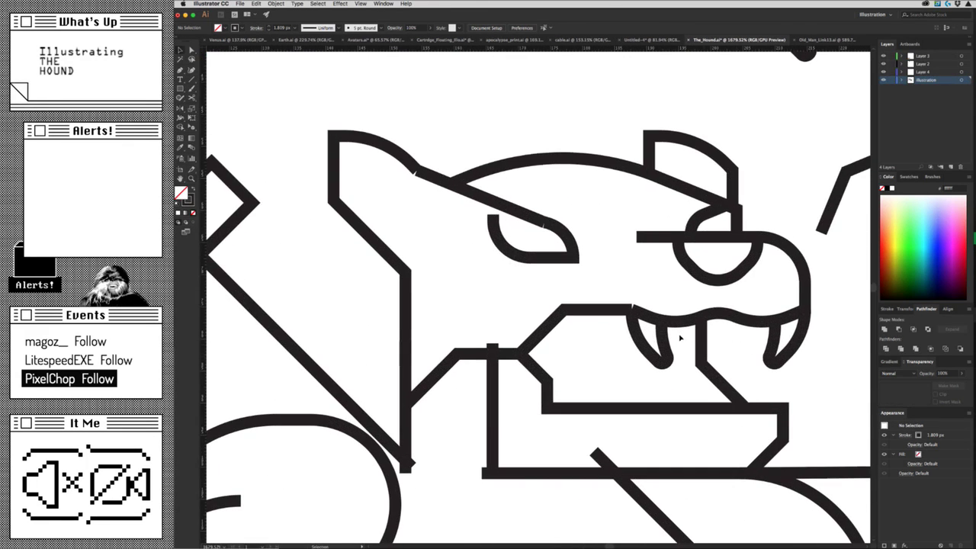
click(662, 343)
mouse_move(678, 327)
mouse_down()
mouse_move(695, 323)
mouse_move(645, 328)
mouse_move(634, 308)
mouse_up()
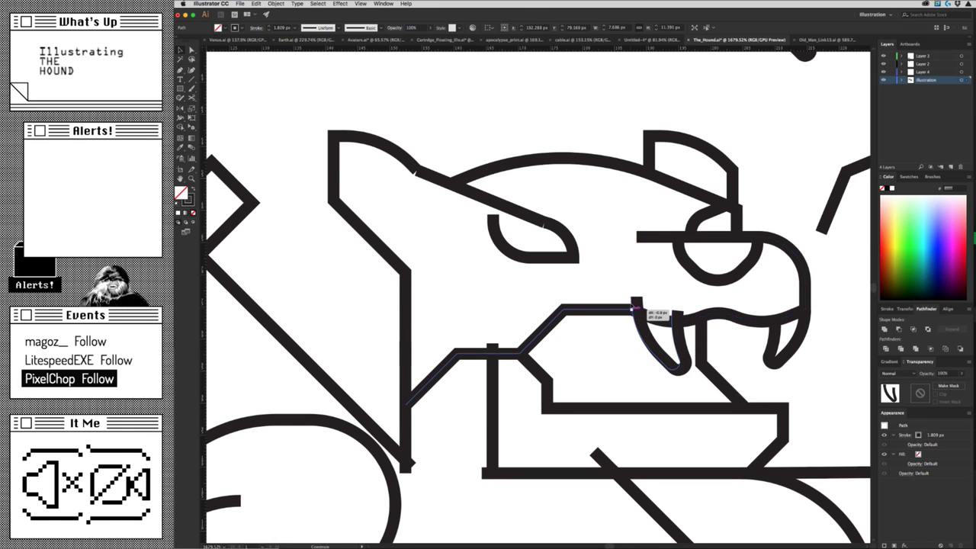
click(705, 381)
Drag a copy of the upper fang down into the mouth.
scroll(706, 381, down, 10)
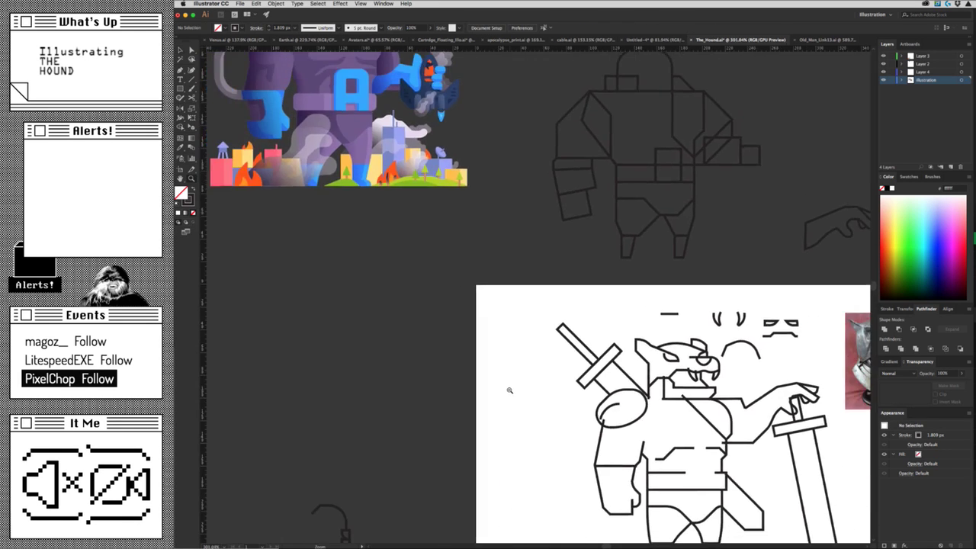
scroll(638, 366, up, 8)
click(668, 355)
scroll(731, 388, up, 2)
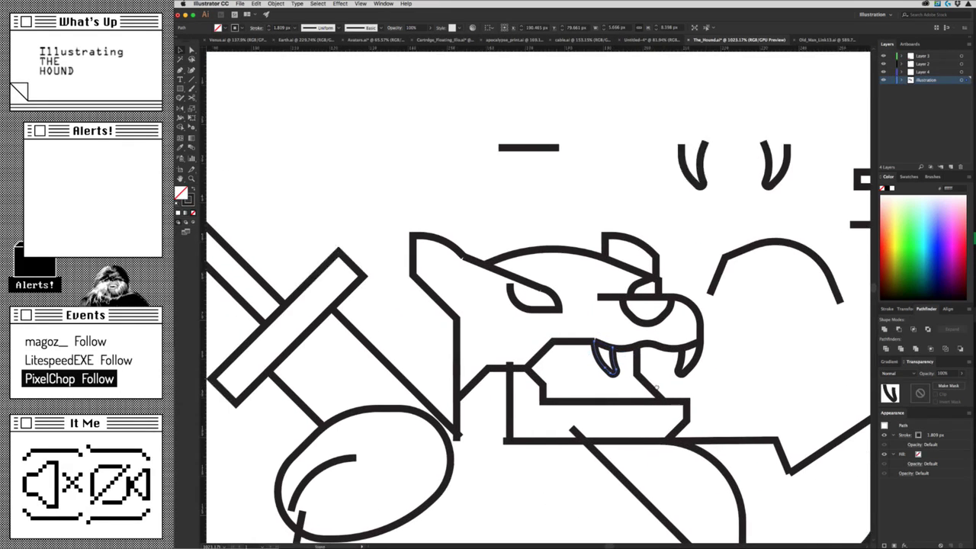
scroll(636, 382, up, 3)
click(582, 360)
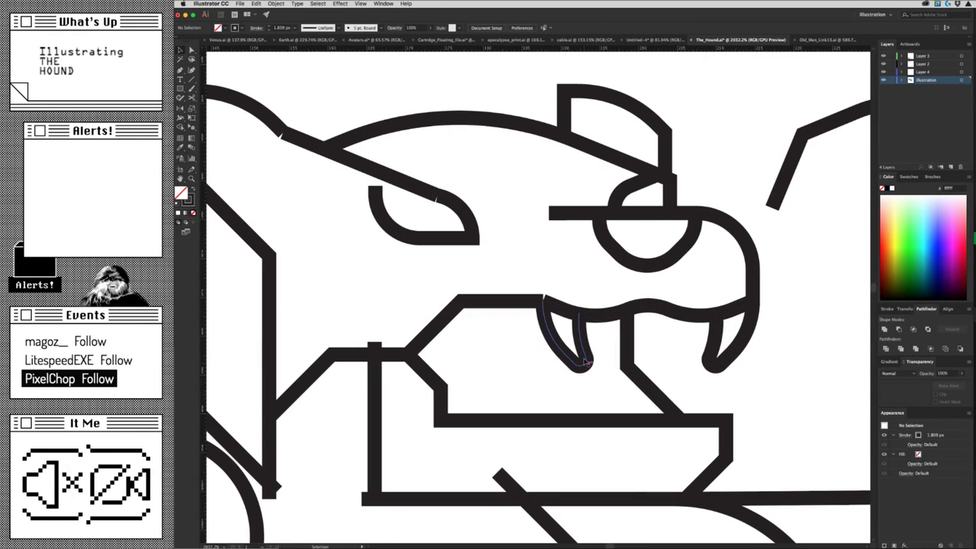
mouse_move(584, 361)
mouse_down()
mouse_move(586, 395)
mouse_move(581, 379)
mouse_up()
Reshape the copy into an upward-pointing lower fang sitting on the lower jaw.
key(a)
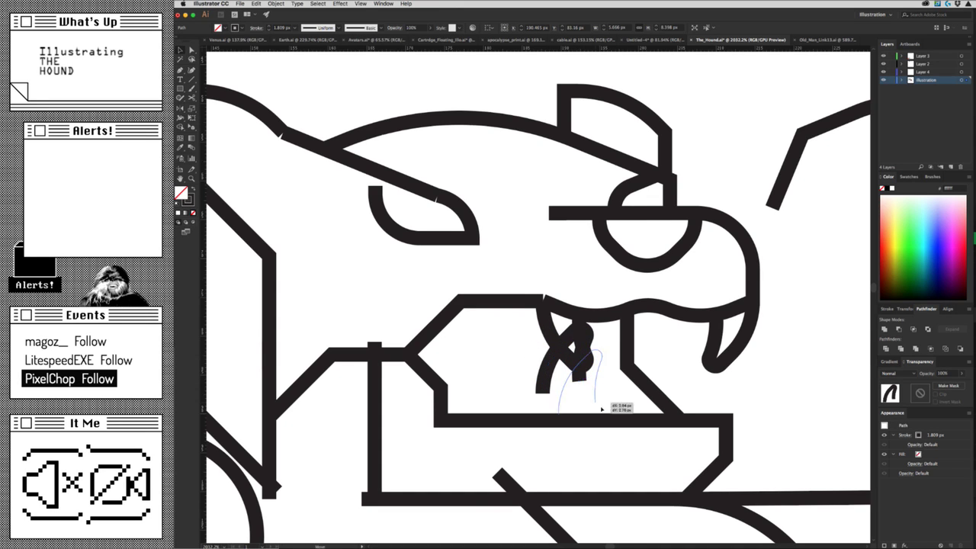
mouse_move(549, 338)
mouse_down()
mouse_move(612, 418)
mouse_move(410, 473)
mouse_up()
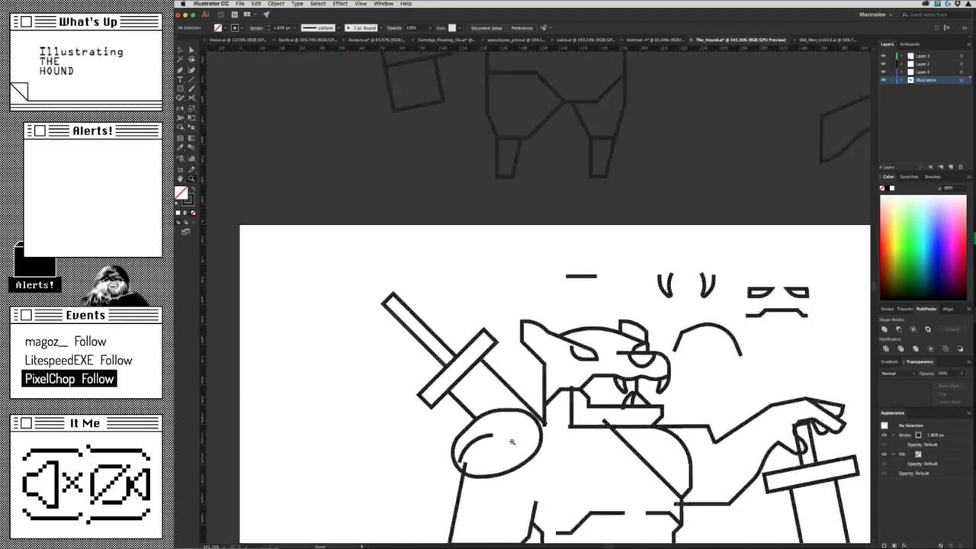
drag(677, 398, 828, 381)
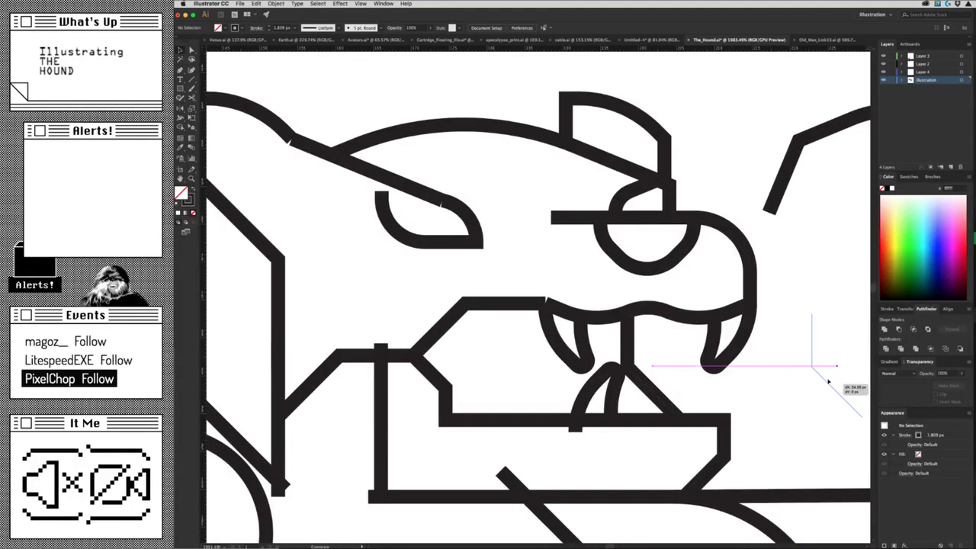
drag(605, 388, 624, 387)
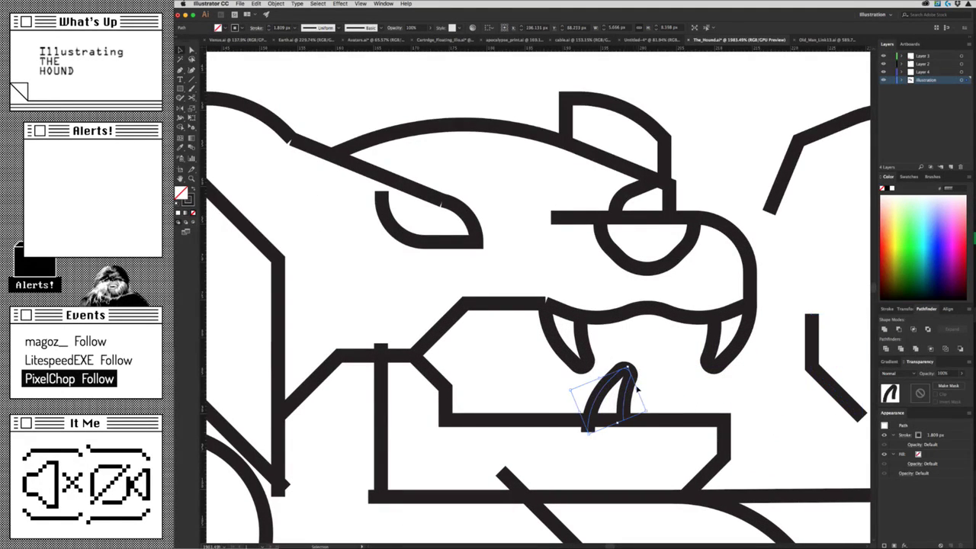
scroll(602, 385, right, 3)
Nudge the lower fang into position and place a duplicate to its right.
click(564, 385)
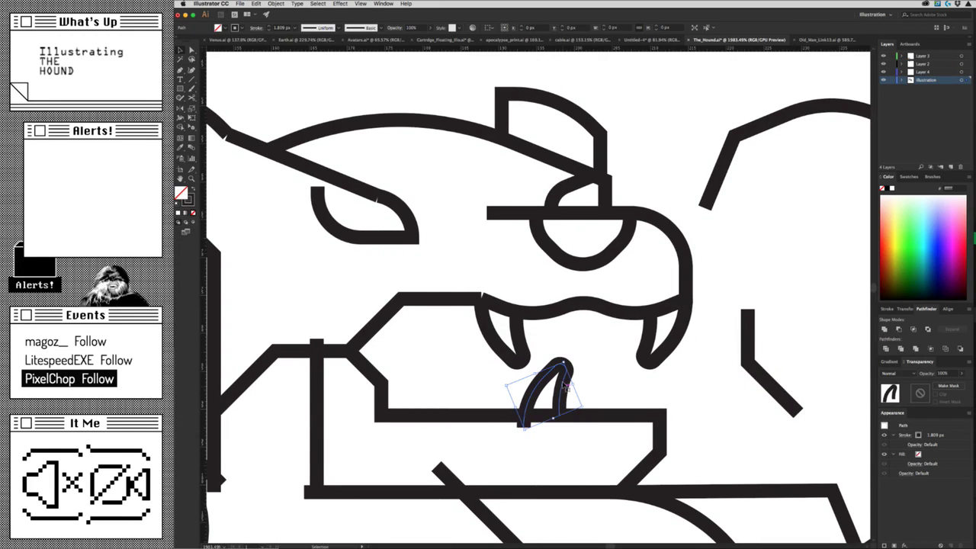
key(a)
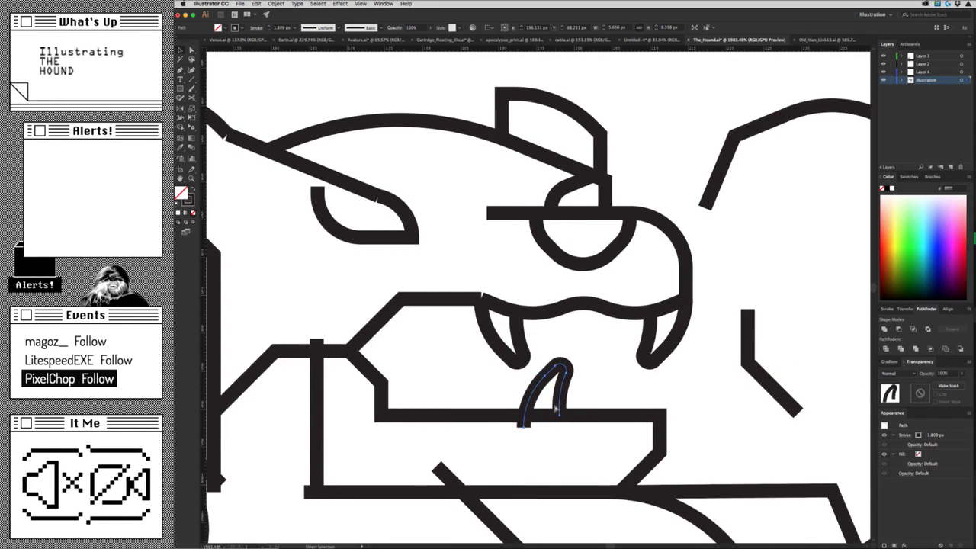
drag(557, 409, 585, 419)
key(v)
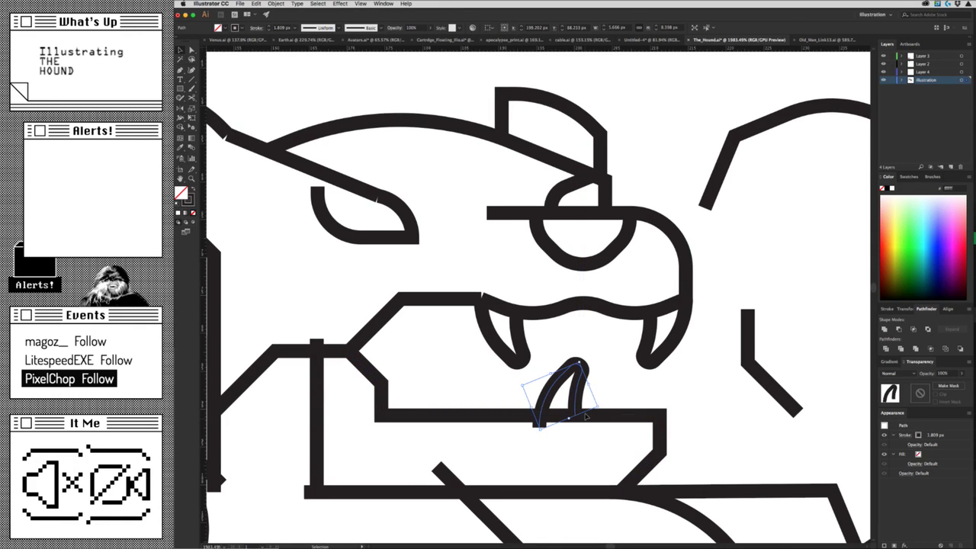
key(Left)
key(Left)
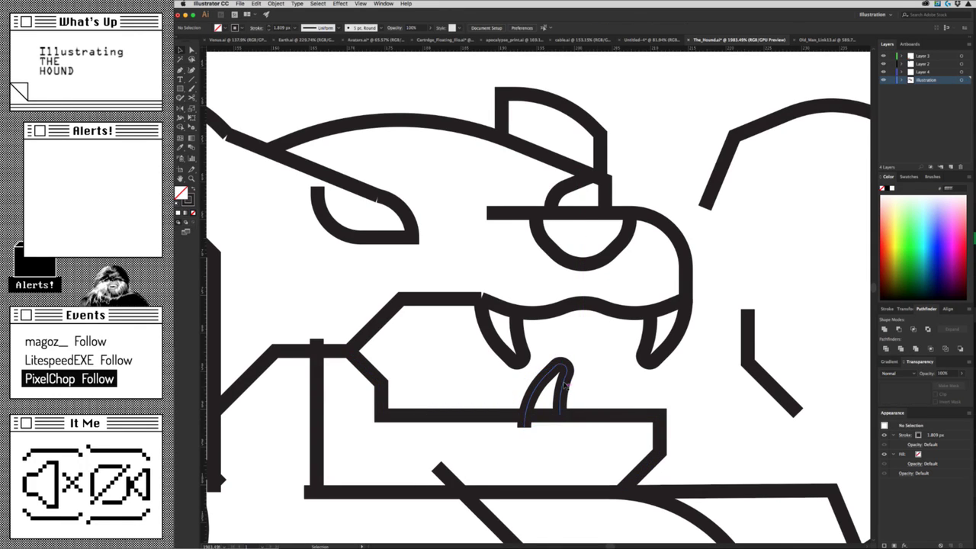
mouse_move(553, 392)
mouse_down()
mouse_move(637, 395)
mouse_move(584, 410)
mouse_up()
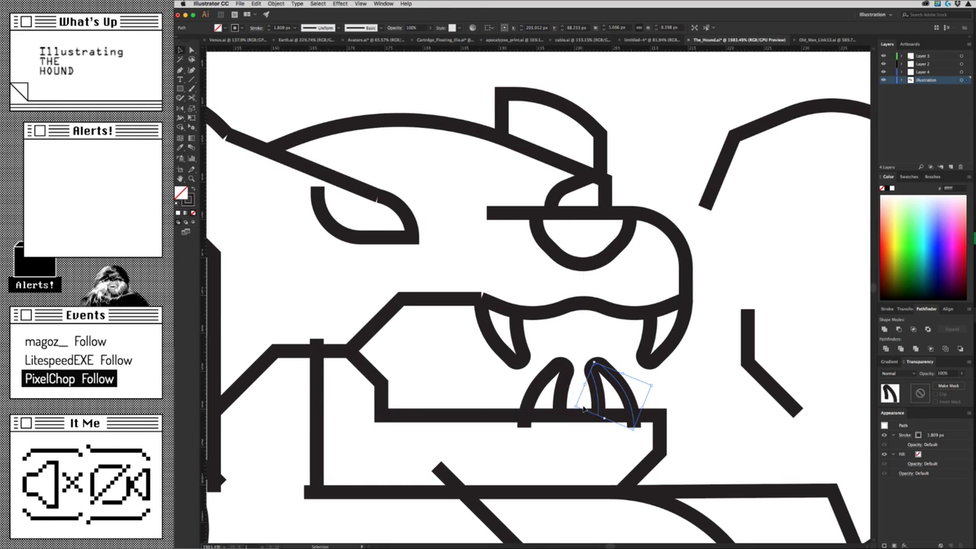
Rotate the left lower fang by 22.25°.
click(688, 455)
scroll(688, 455, down, 10)
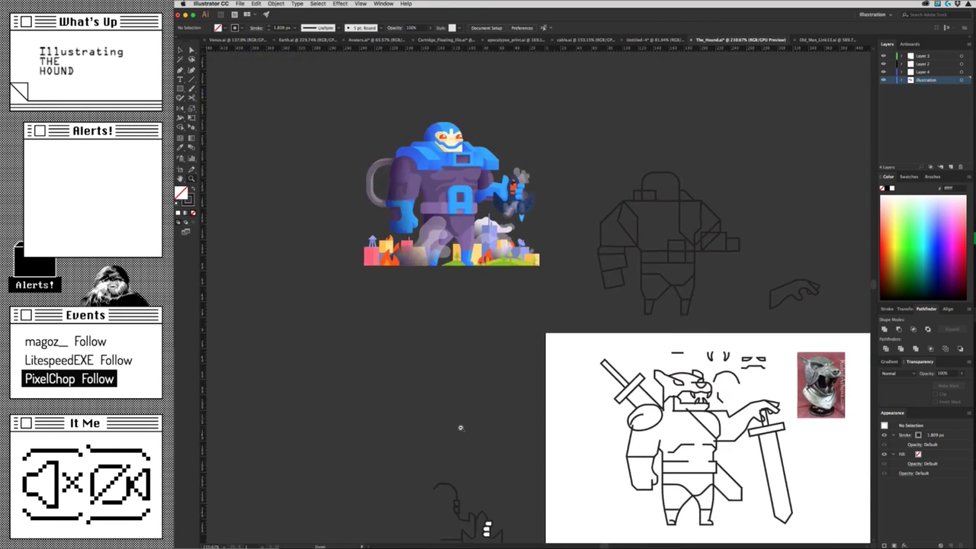
scroll(539, 366, up, 10)
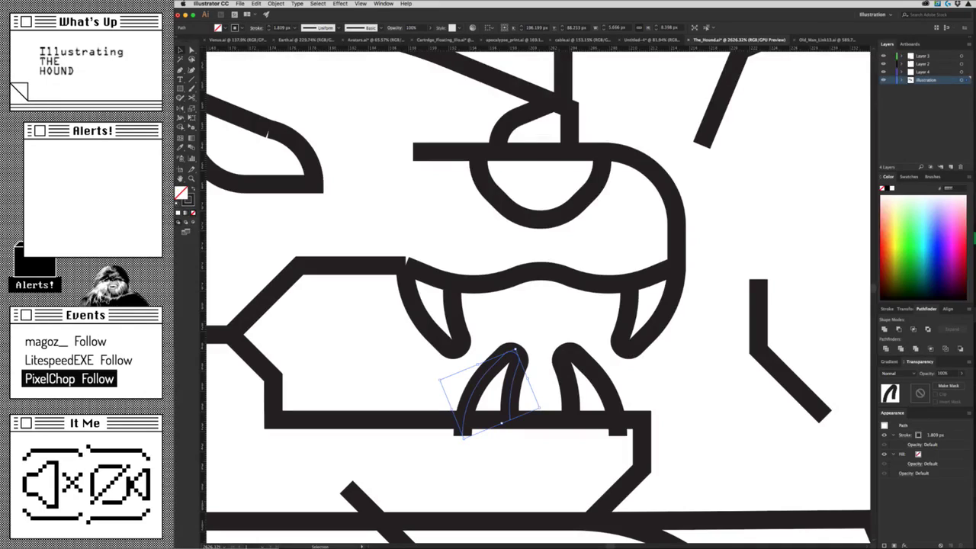
key(super+Tab)
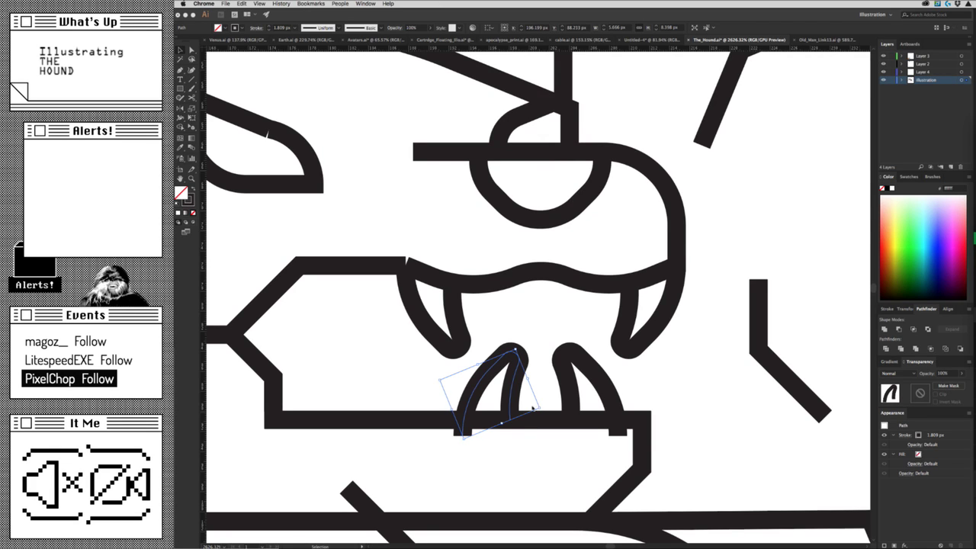
drag(551, 388, 597, 388)
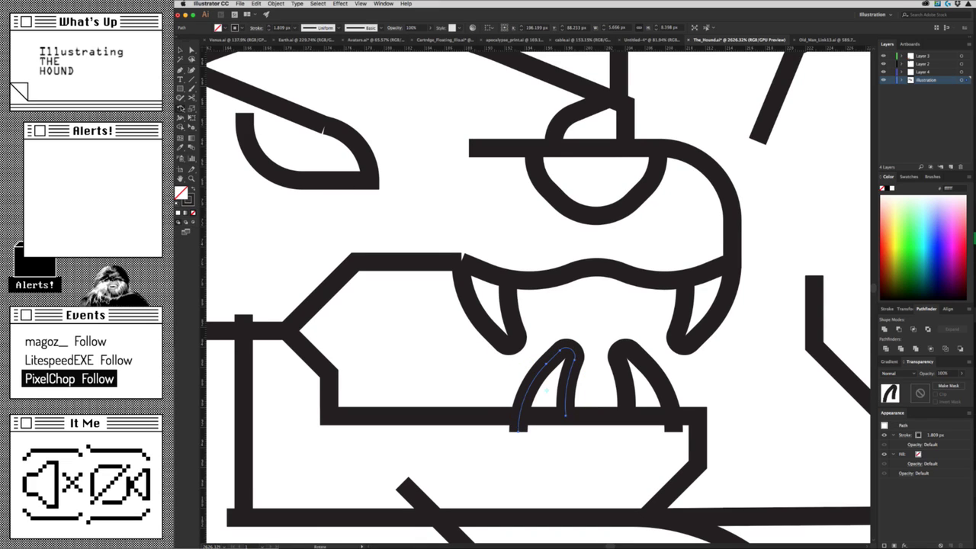
double_click(181, 110)
key(Left)
key(Delete)
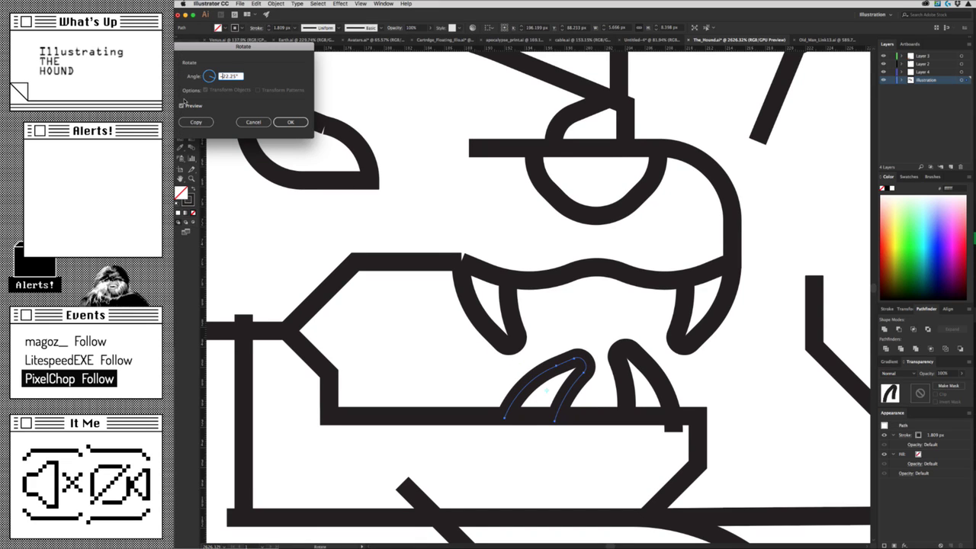
key(Return)
key(v)
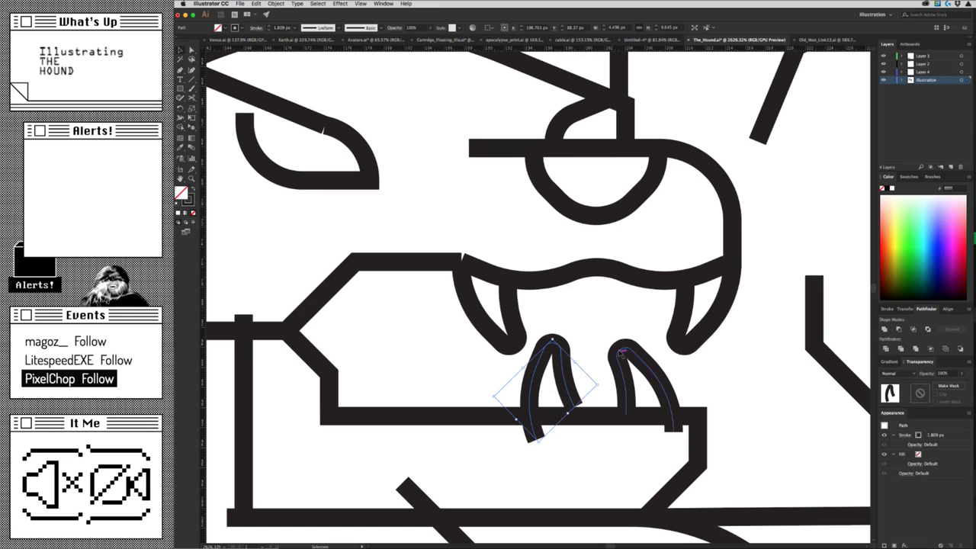
Rotate the right lower fang by -22.25°.
click(619, 358)
key(r)
double_click(179, 110)
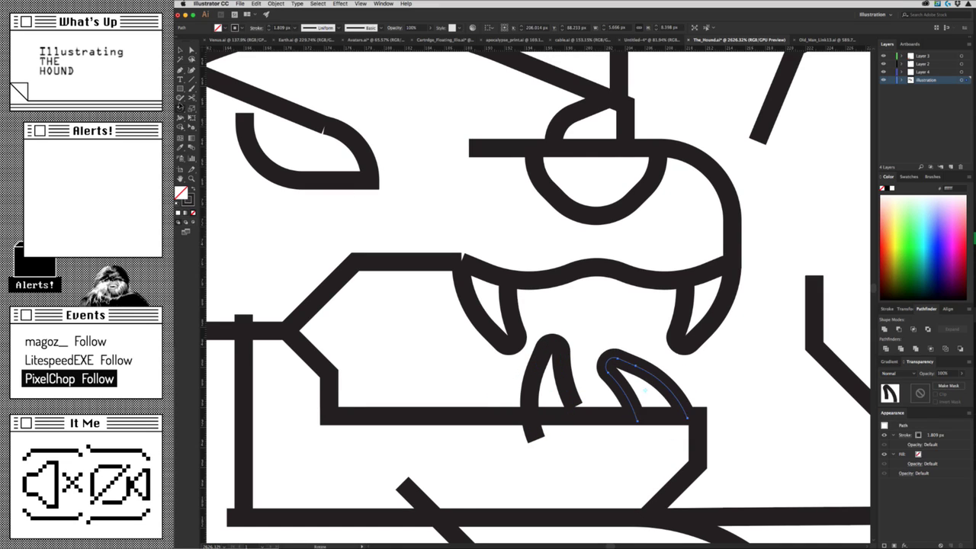
key(Left)
text(-)
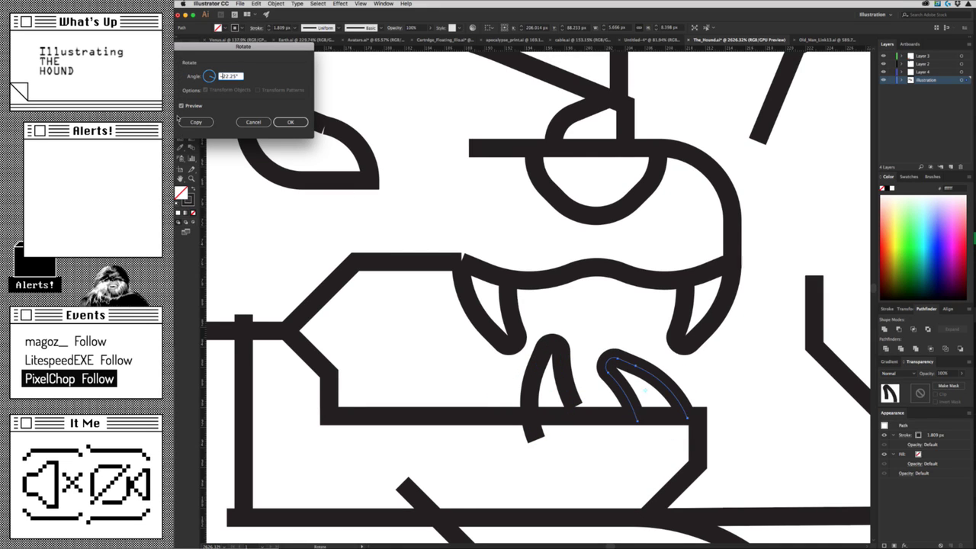
key(Return)
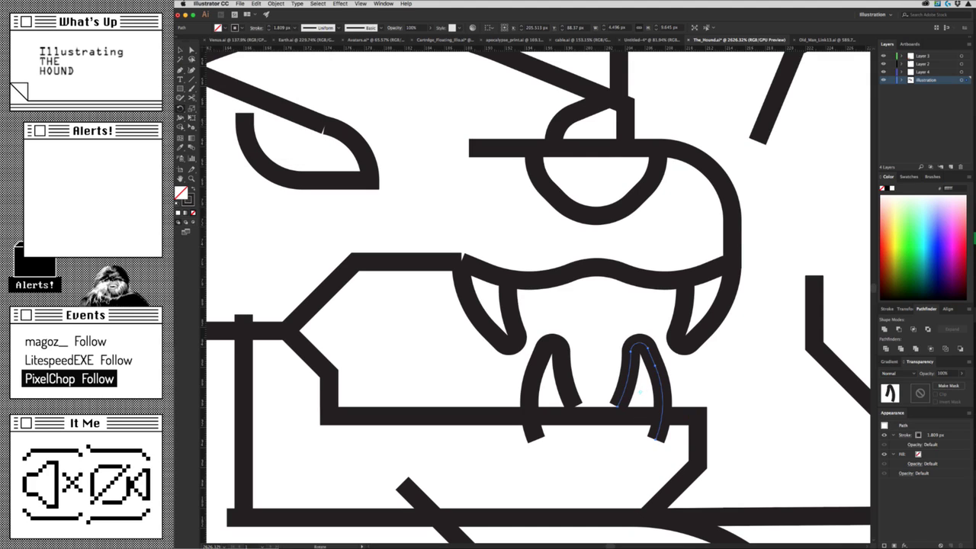
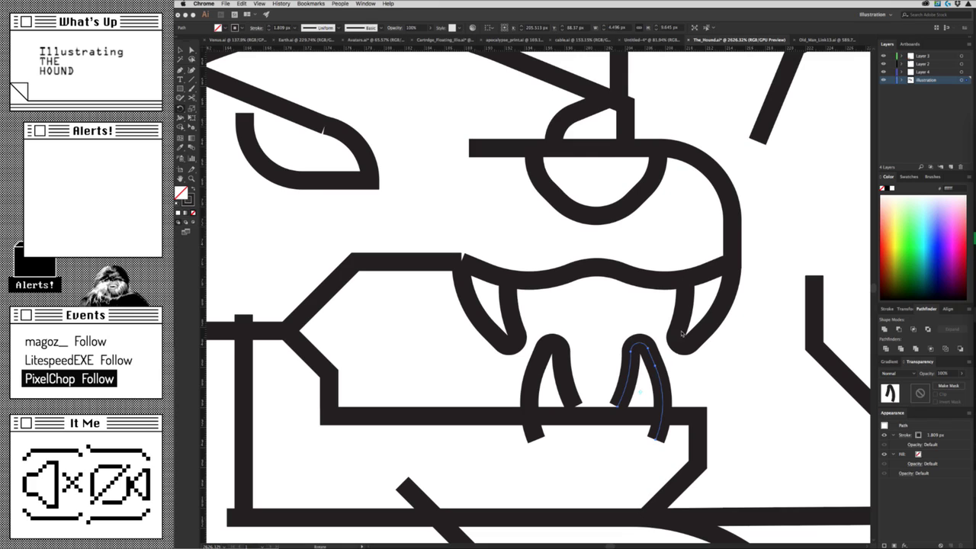
Select the two lower fangs, then deselect them and scroll around the hound's head.
click(595, 352)
click(562, 375)
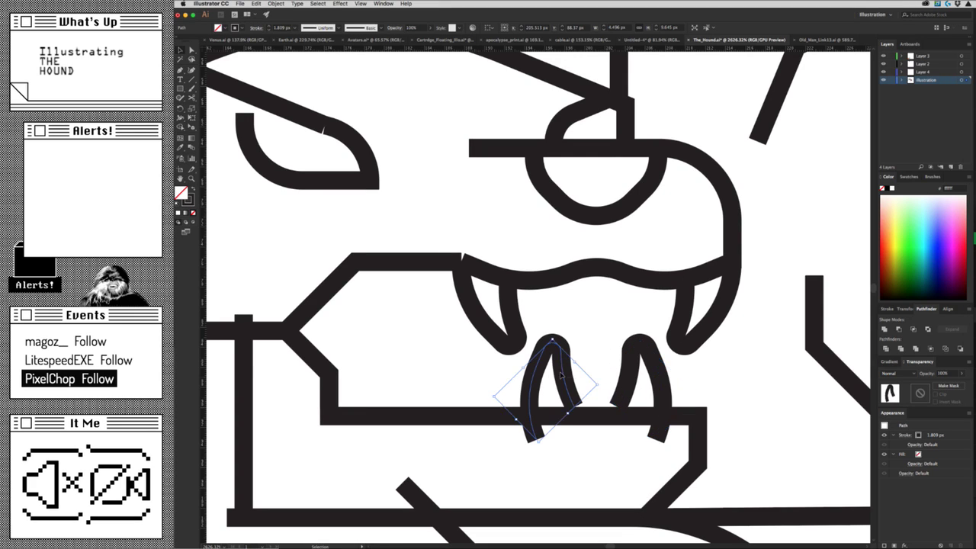
shift+click(638, 362)
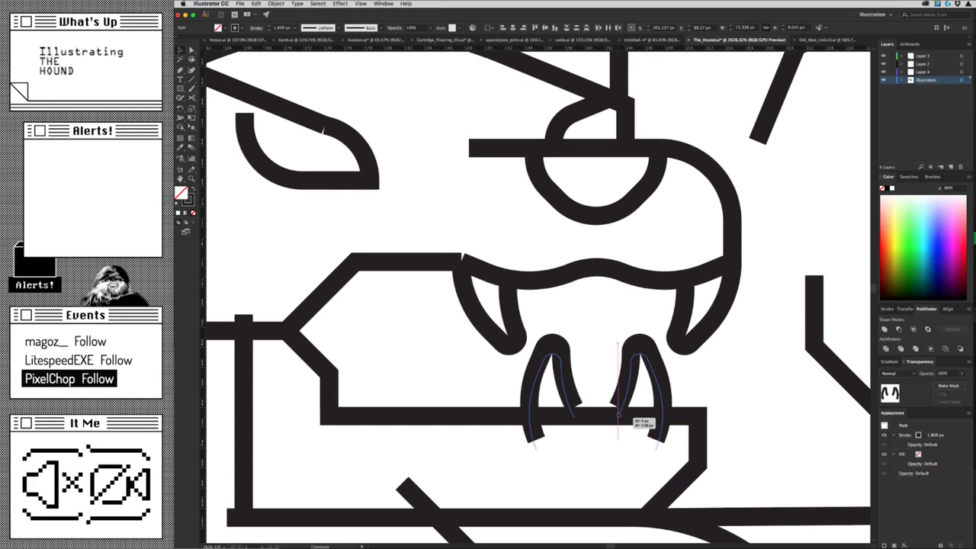
click(687, 397)
scroll(546, 388, down, 3)
scroll(546, 388, down, 2)
scroll(546, 388, down, 1)
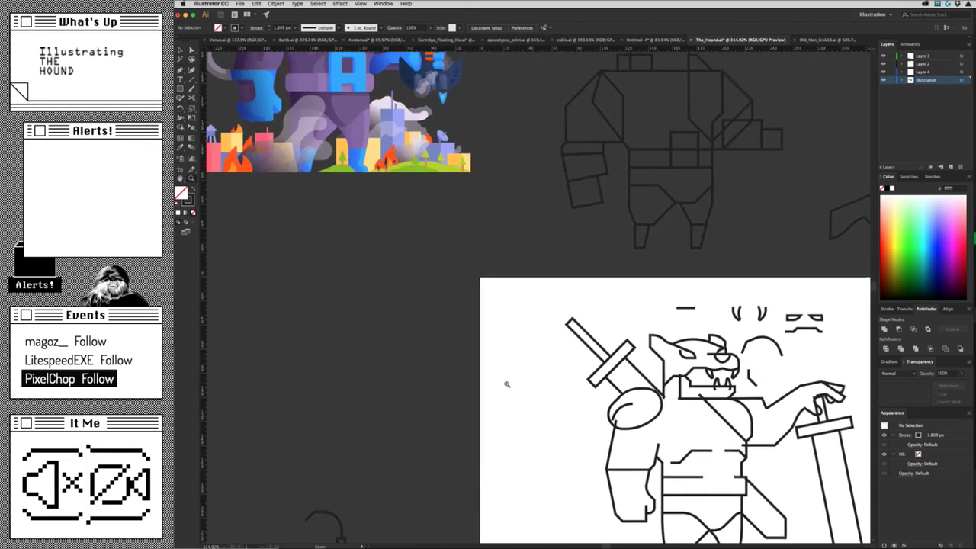
scroll(506, 383, up, 3)
scroll(632, 370, up, 3)
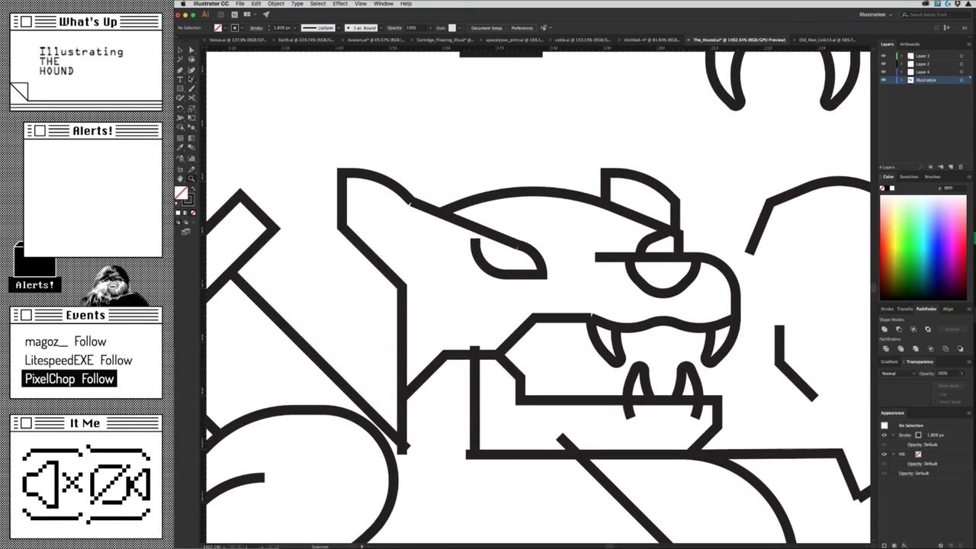
Draw a short vertical line on the hound's snout with the Line Segment tool.
key(backslash)
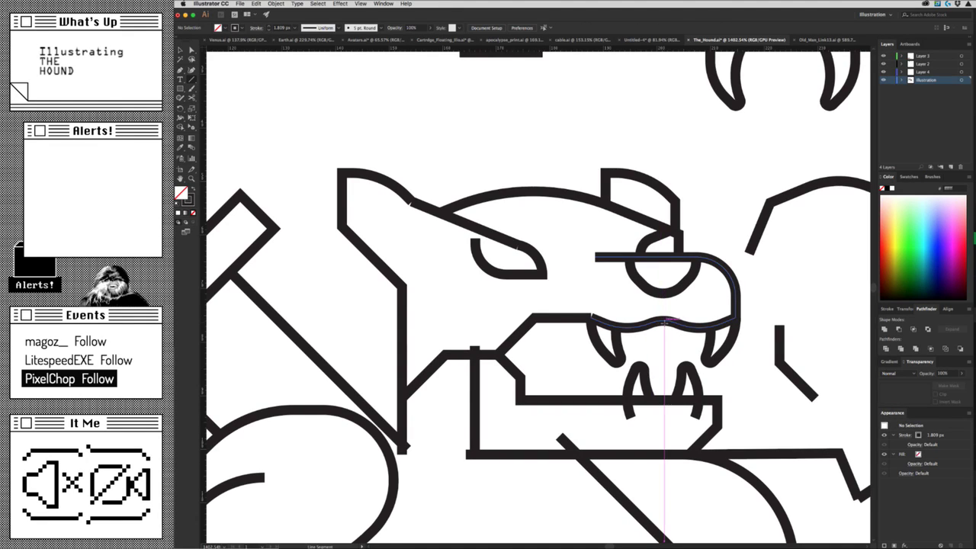
drag(665, 322, 664, 347)
key(v)
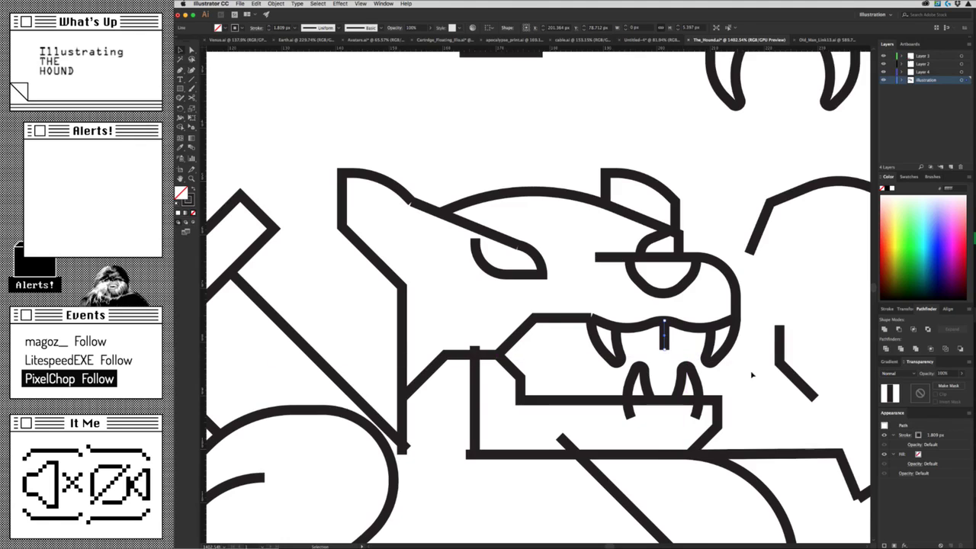
key(a)
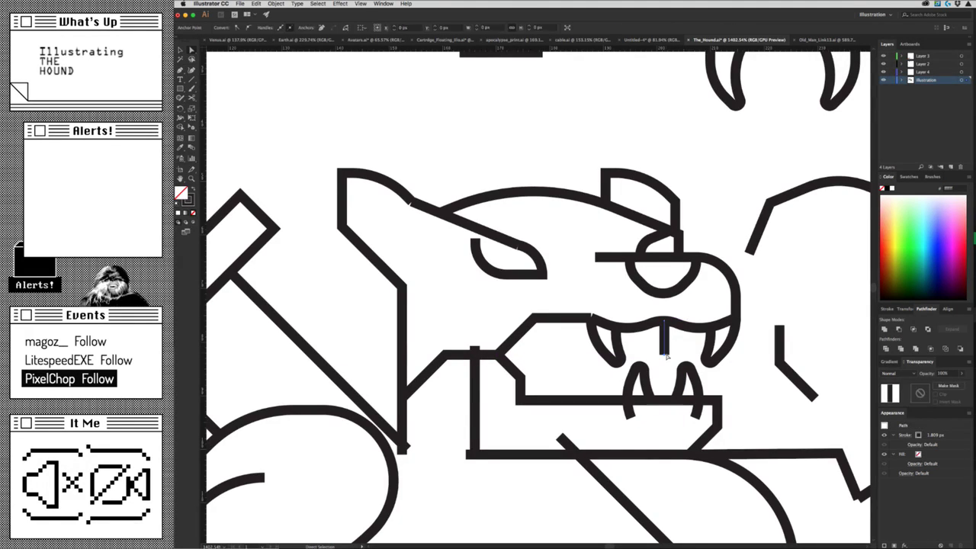
Drag the new line's lower end down onto the tooth and then to the lower jaw's right end.
drag(665, 355, 681, 367)
click(737, 381)
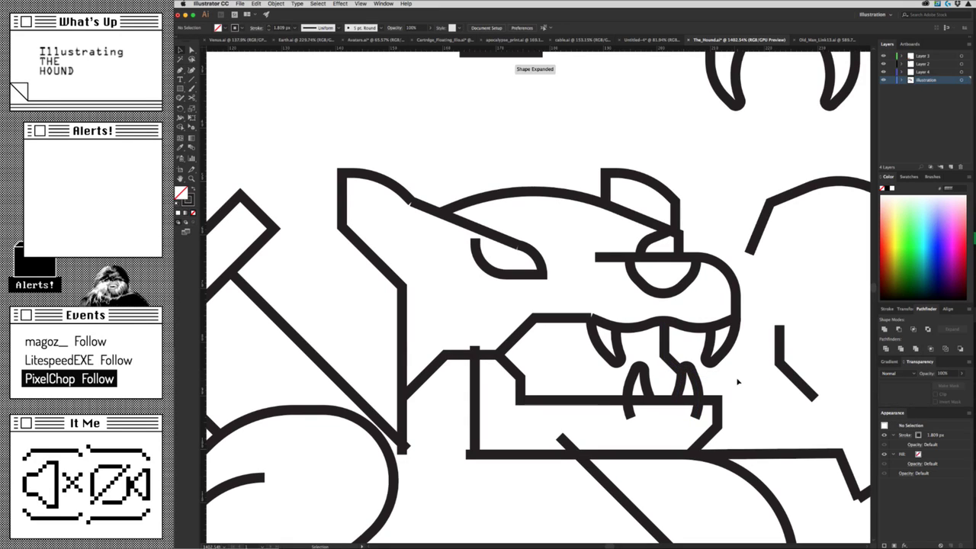
drag(680, 368, 717, 395)
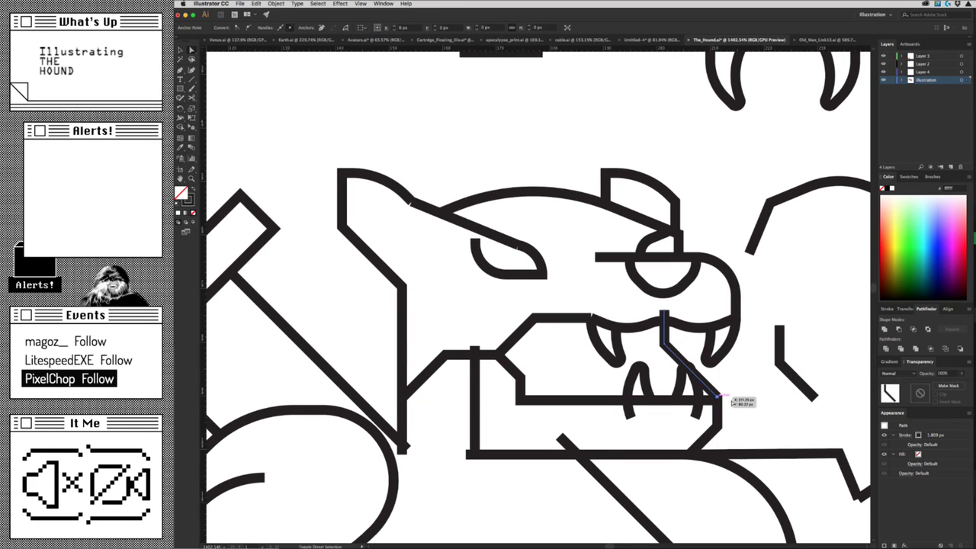
click(729, 393)
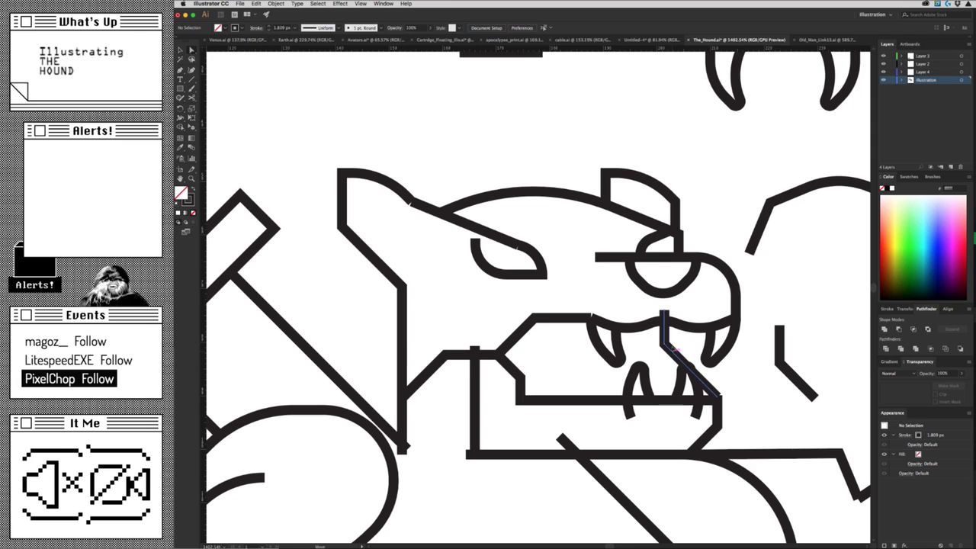
Shorten the diagonal snout line by pulling its lower endpoint up-left into the lower fangs.
drag(743, 372, 577, 432)
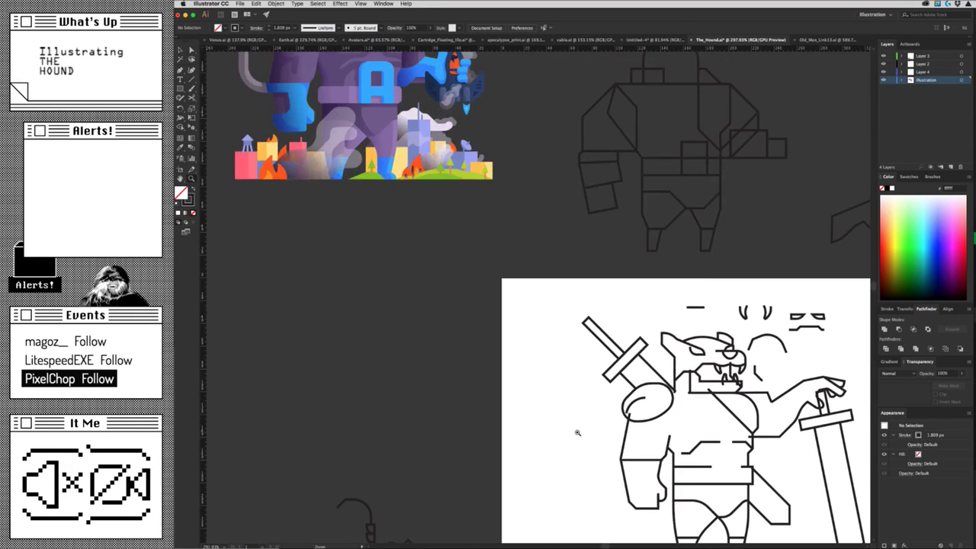
drag(747, 375, 808, 374)
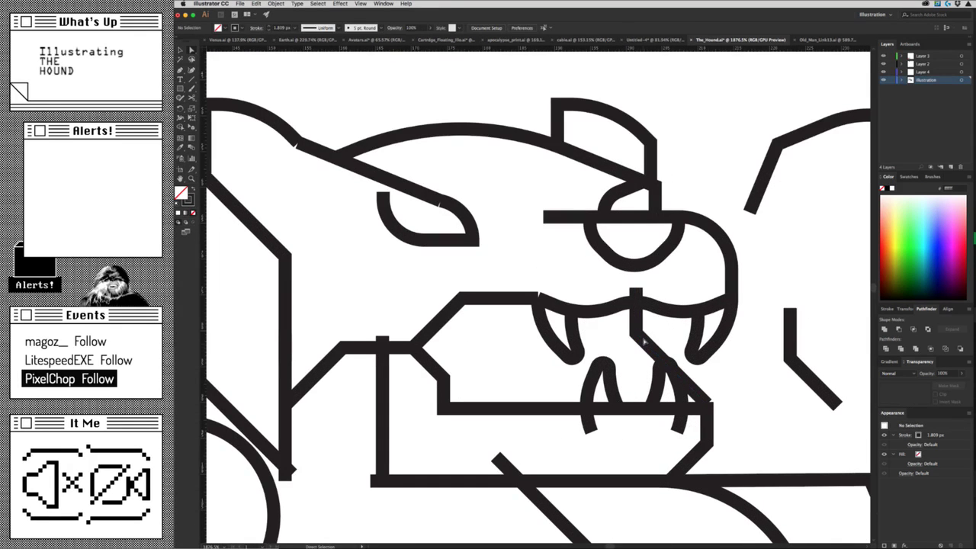
drag(644, 343, 665, 366)
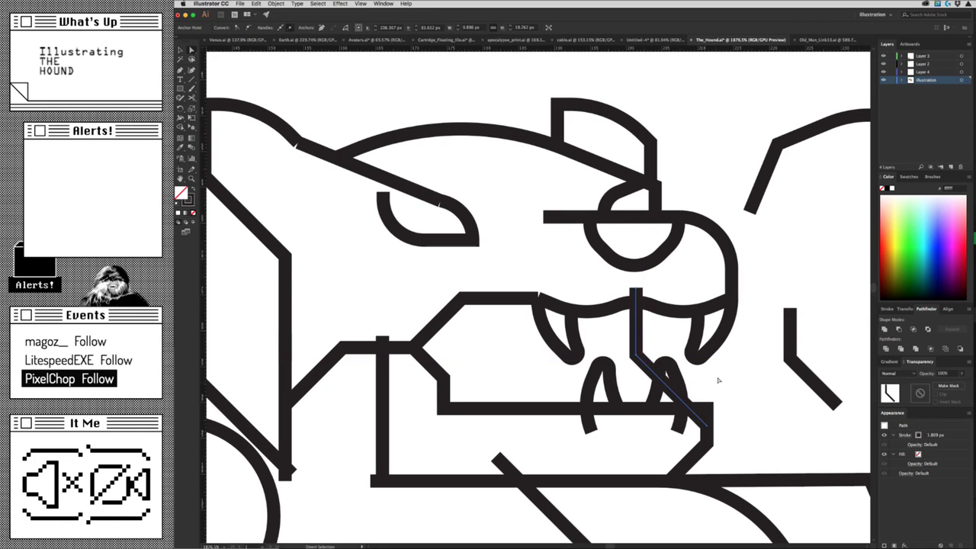
click(707, 426)
drag(707, 425, 677, 397)
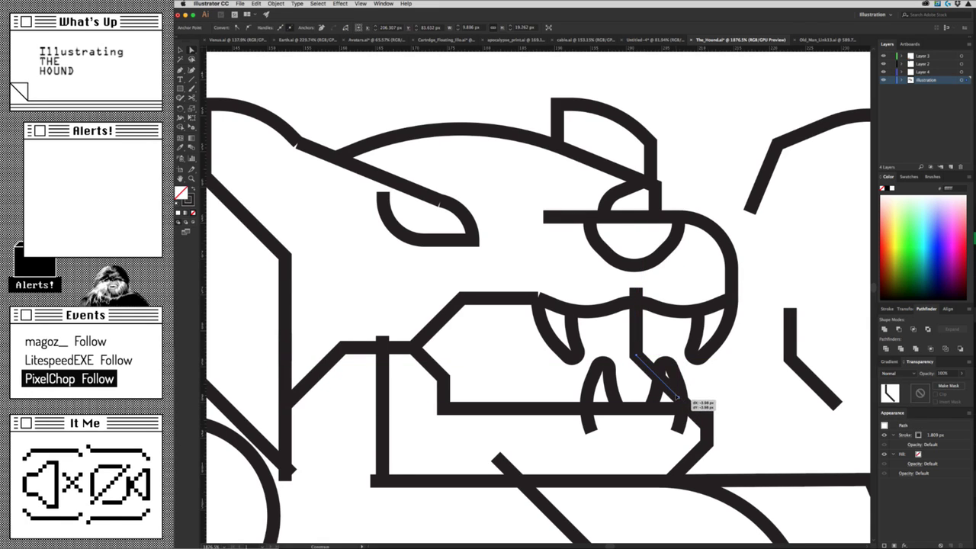
drag(677, 397, 658, 376)
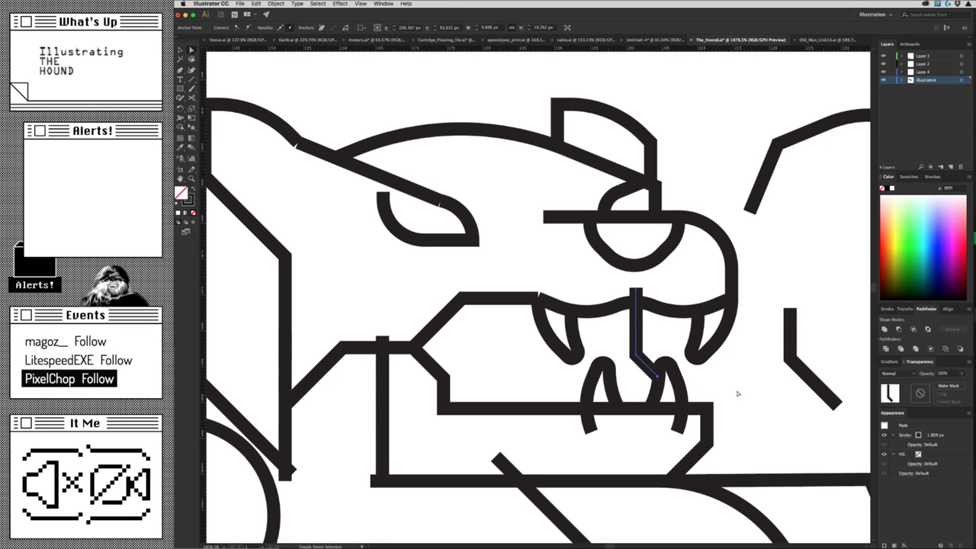
click(738, 394)
Zoom in on the mouth and check the left upper fang, then deselect.
mouse_move(725, 387)
mouse_down()
mouse_move(654, 310)
mouse_move(653, 326)
mouse_up()
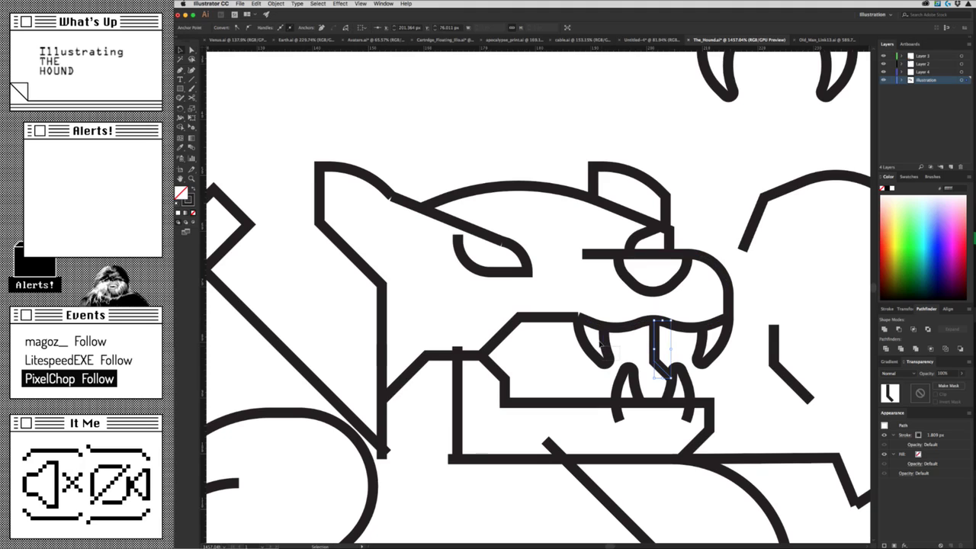
click(601, 345)
click(744, 357)
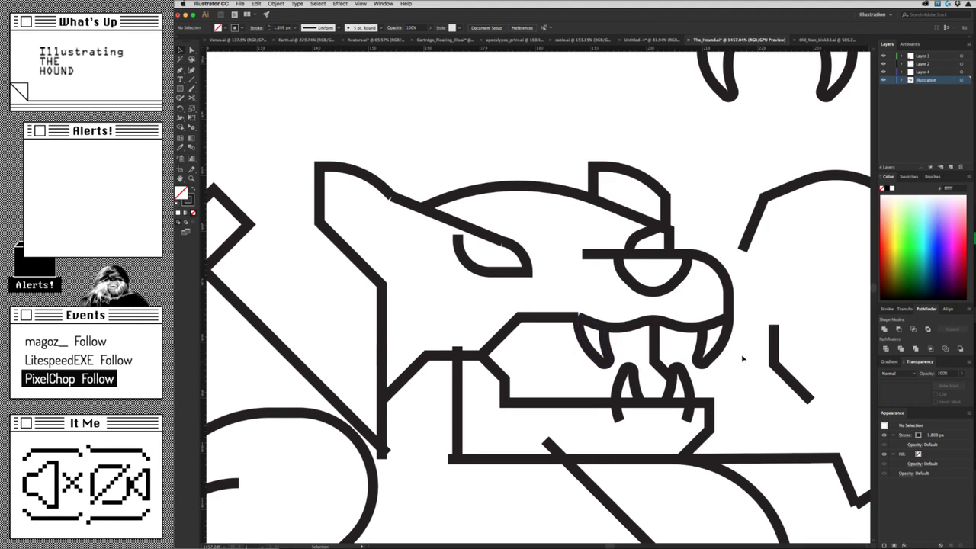
scroll(690, 324, down, 1)
scroll(671, 328, down, 1)
scroll(670, 329, down, 1)
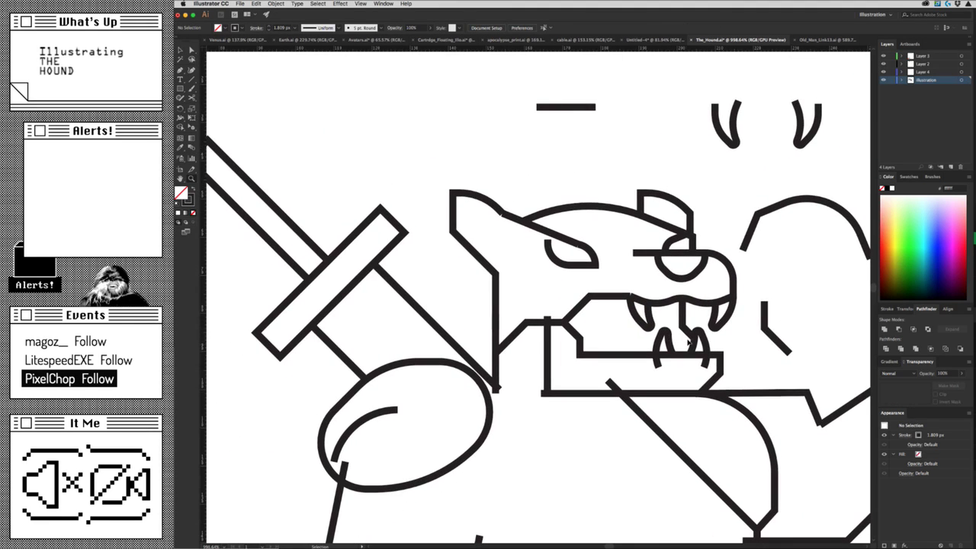
Save The_Hound.ai with Ctrl+S.
key(ctrl+s)
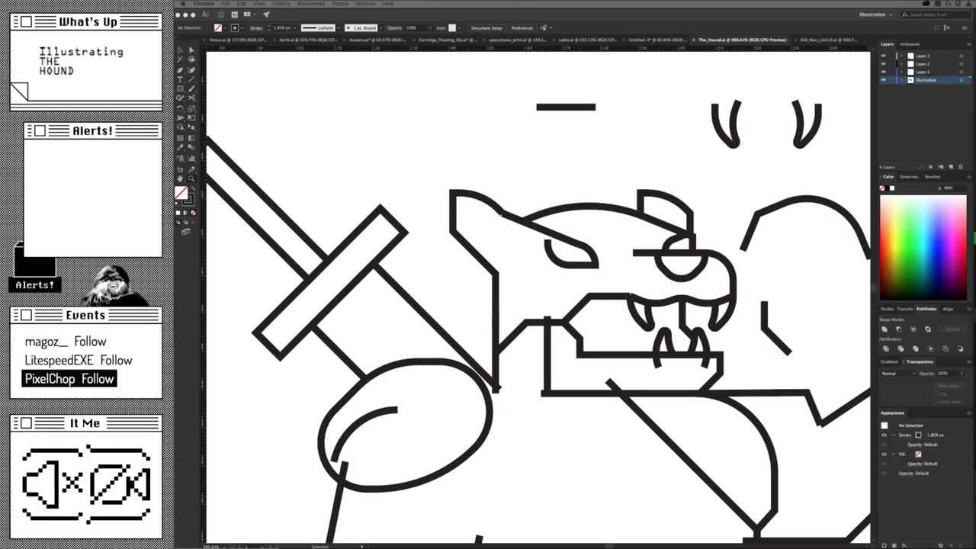
Pan over to the helmet reference photo and back to the hound drawing.
scroll(733, 339, down, 5)
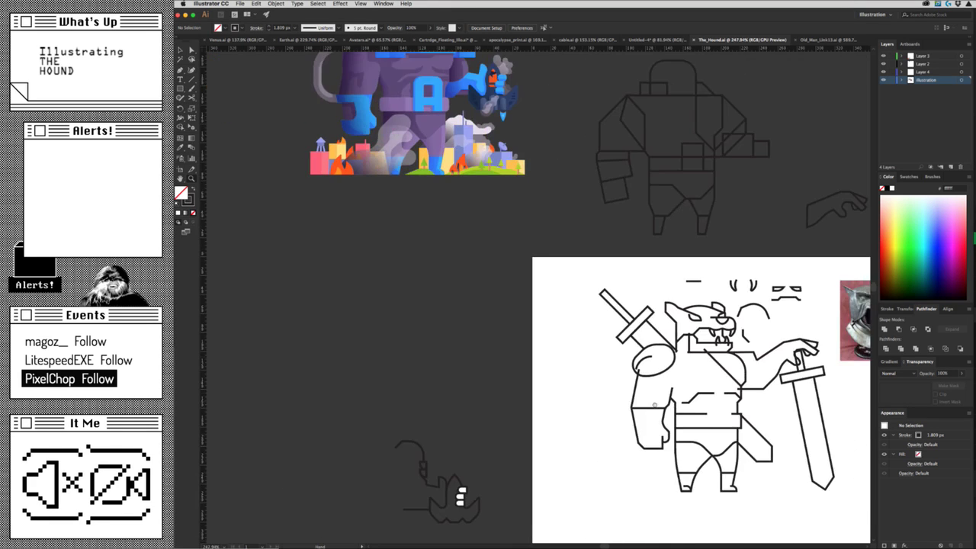
scroll(655, 405, down, 3)
scroll(655, 405, right, 4)
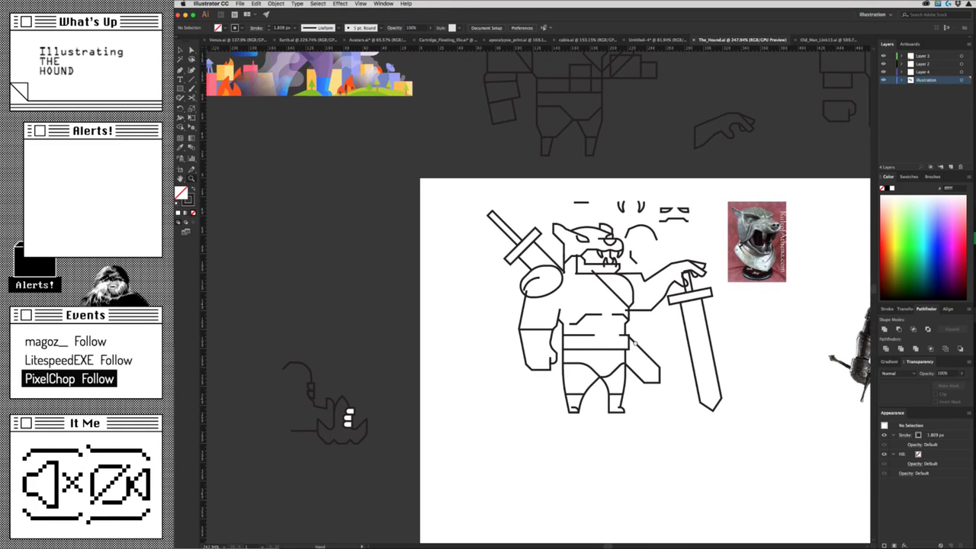
mouse_move(634, 342)
mouse_down()
mouse_move(380, 381)
mouse_move(404, 375)
mouse_up()
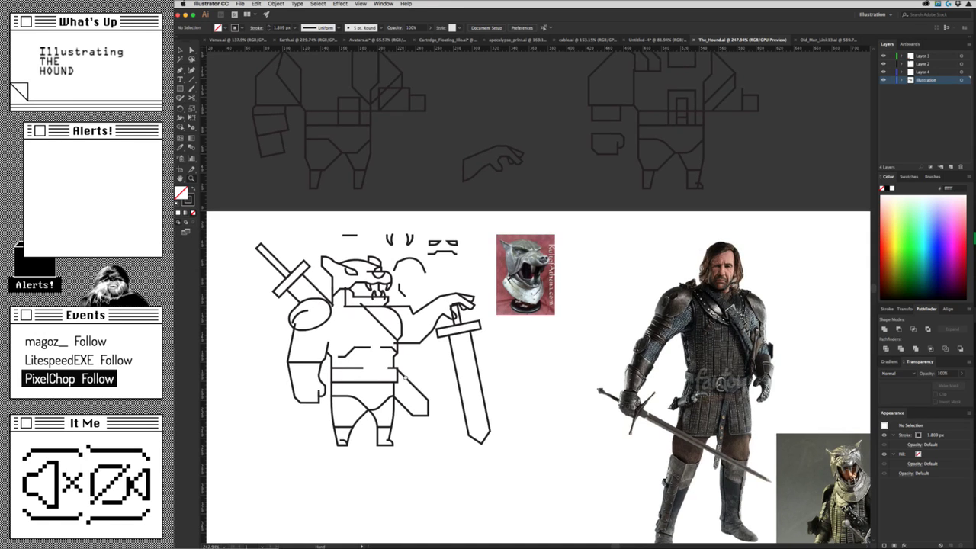
mouse_move(404, 376)
mouse_down()
mouse_move(530, 395)
mouse_move(574, 413)
mouse_up()
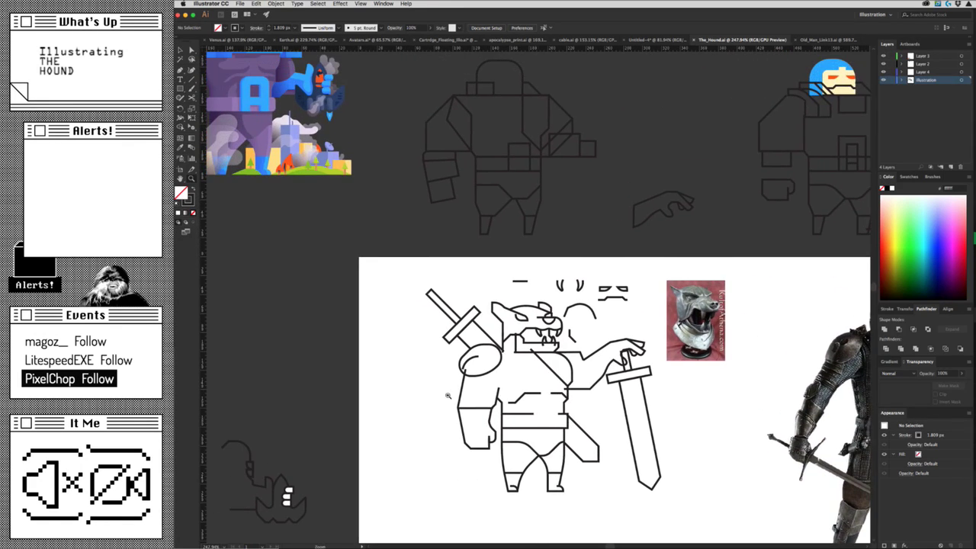
scroll(449, 365, up, 5)
Nudge the shoulder ellipse slightly right and move its small inner arc outside, above-left.
click(552, 368)
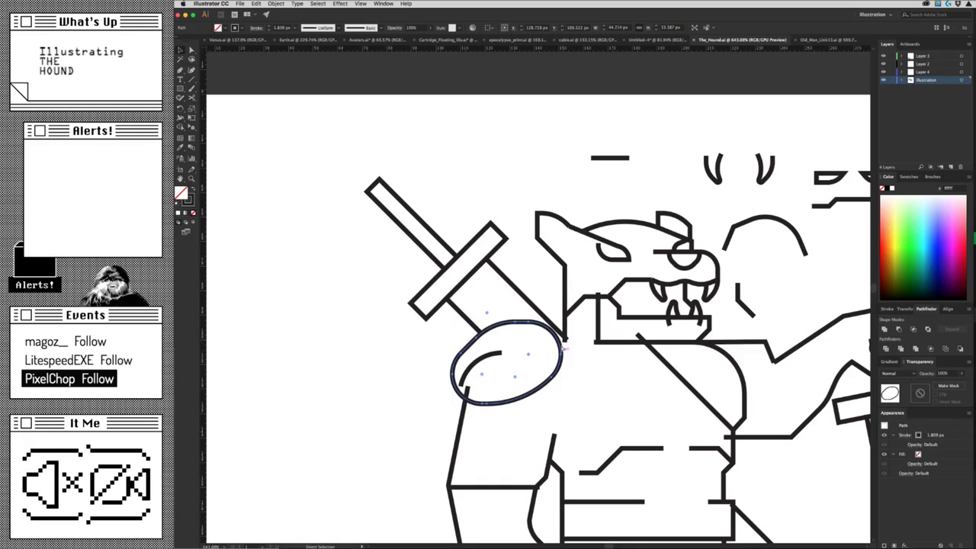
drag(556, 349, 560, 348)
click(585, 356)
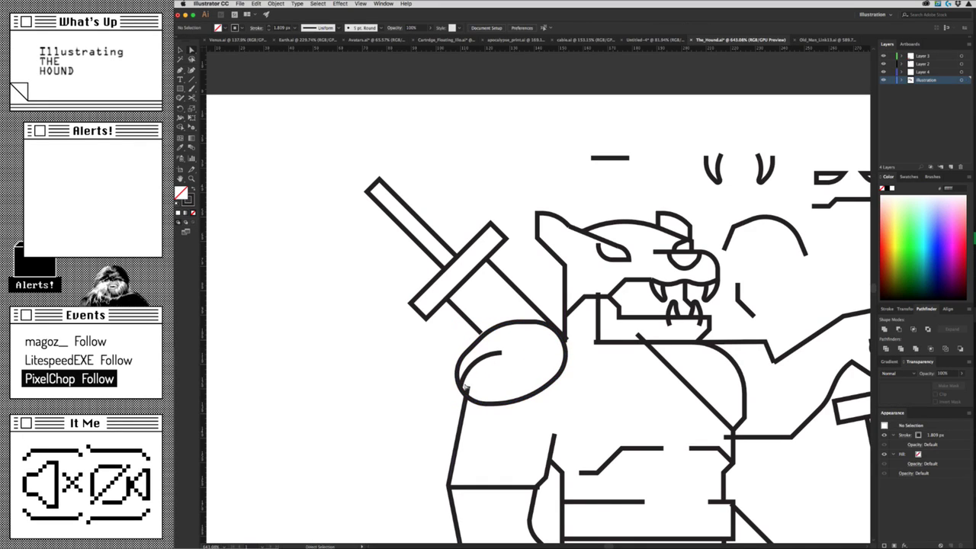
click(463, 397)
drag(480, 364, 391, 346)
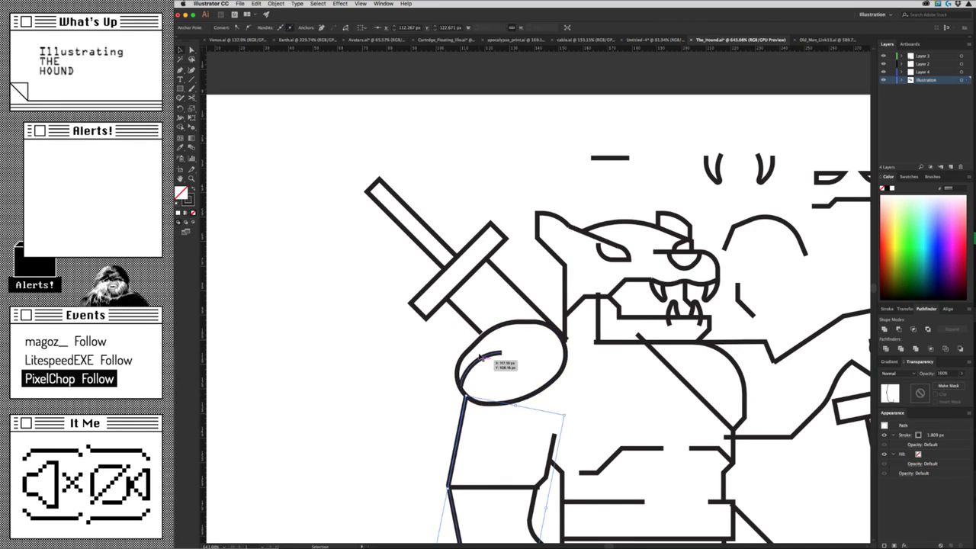
click(397, 381)
Shift the back-slung sword up and to the left.
click(469, 292)
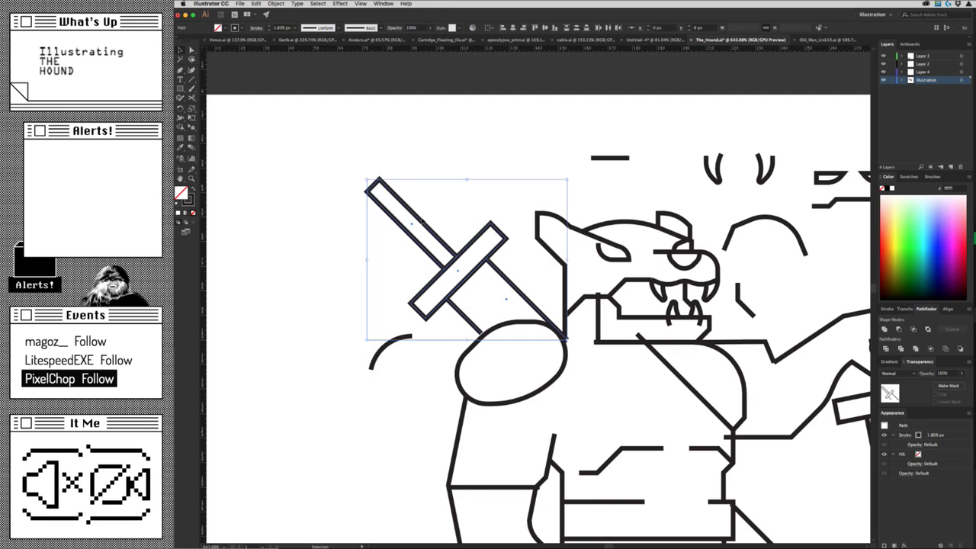
drag(502, 271, 494, 257)
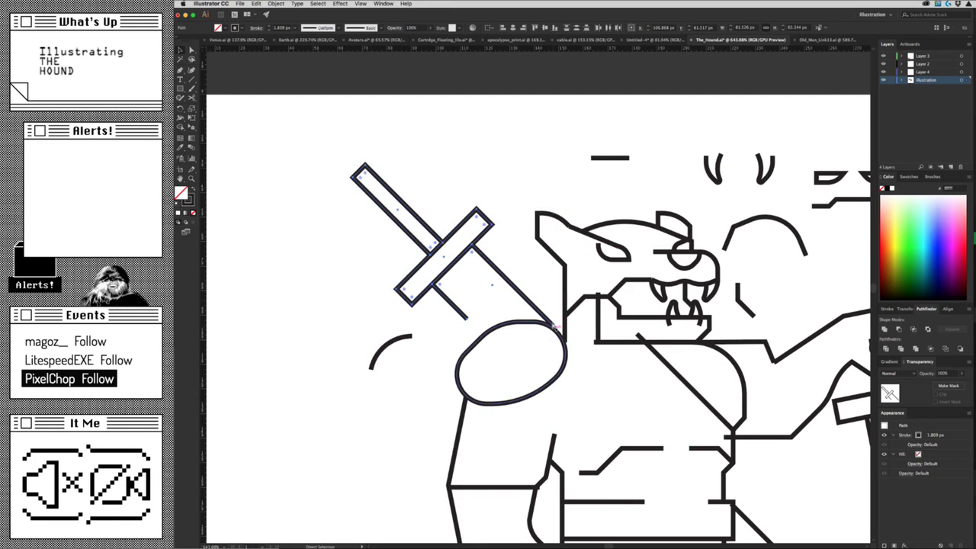
scroll(458, 305, down, 5)
Scroll through the reference page in the browser.
scroll(353, 352, down, 1)
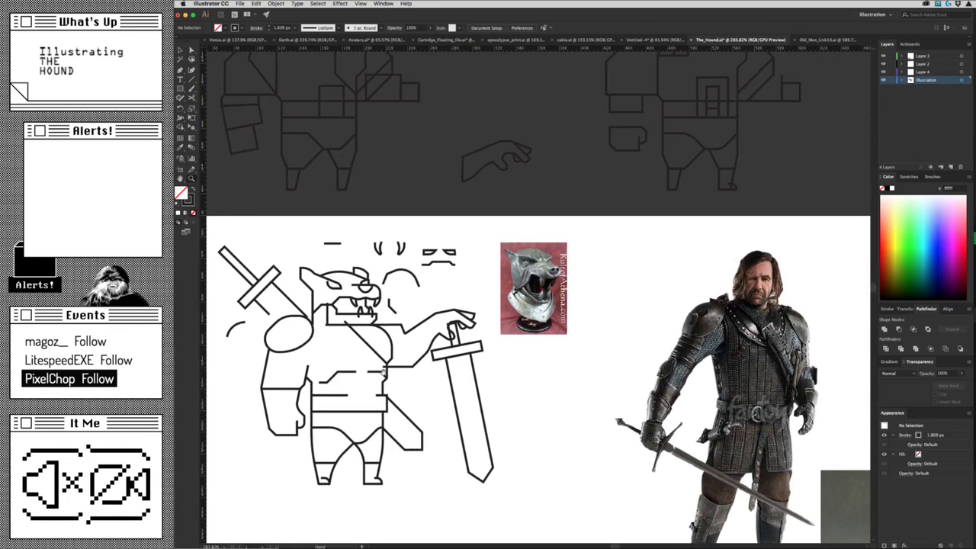
scroll(353, 352, down, 2)
scroll(457, 366, down, 3)
scroll(534, 366, right, 2)
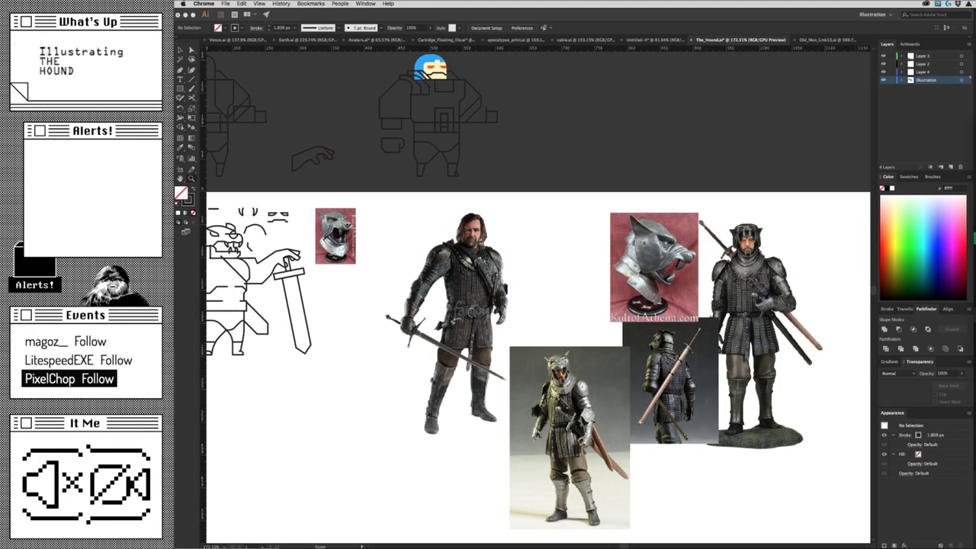
key(super+c)
Bring Illustrator back to the front and pan the view to the hound sketch.
click(373, 329)
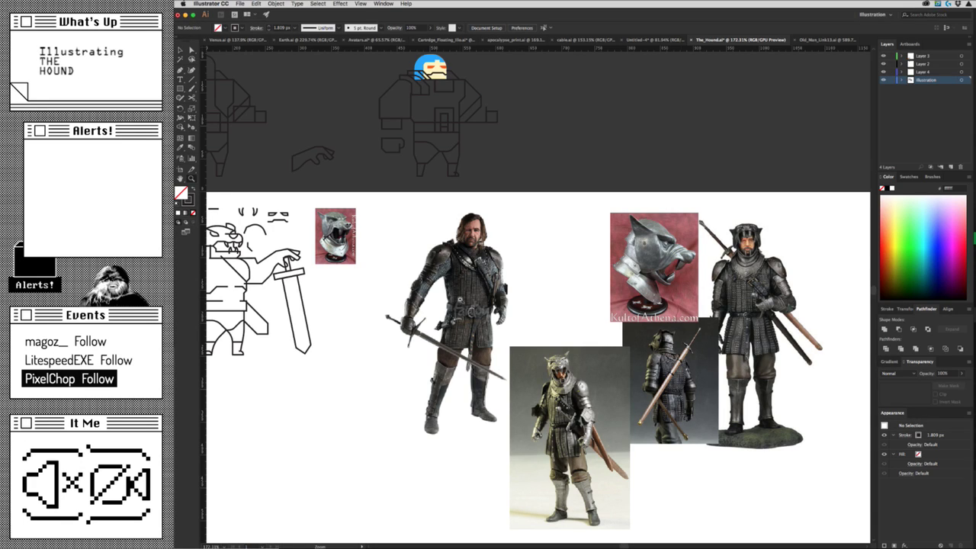
scroll(460, 300, left, 10)
scroll(460, 301, up, 2)
scroll(628, 386, up, 3)
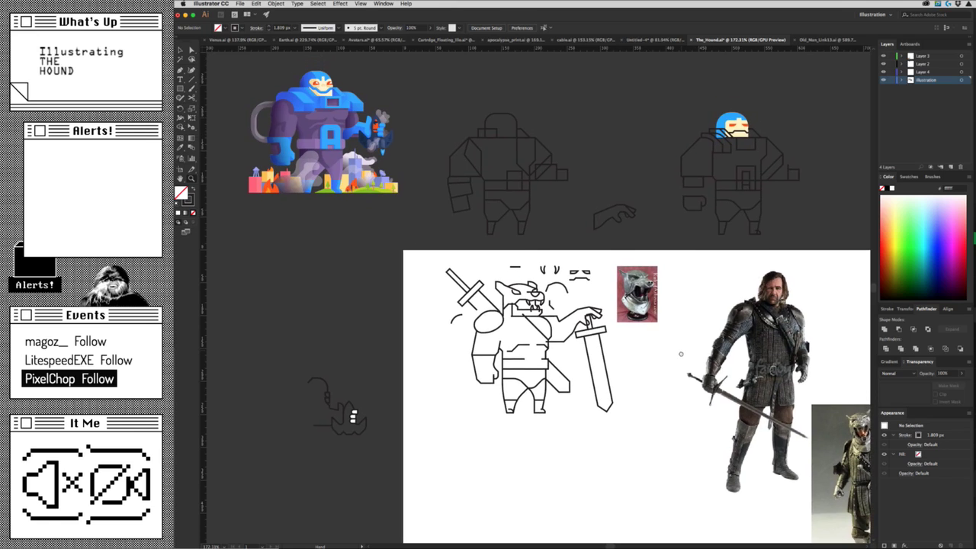
scroll(627, 387, right, 2)
scroll(628, 387, right, 2)
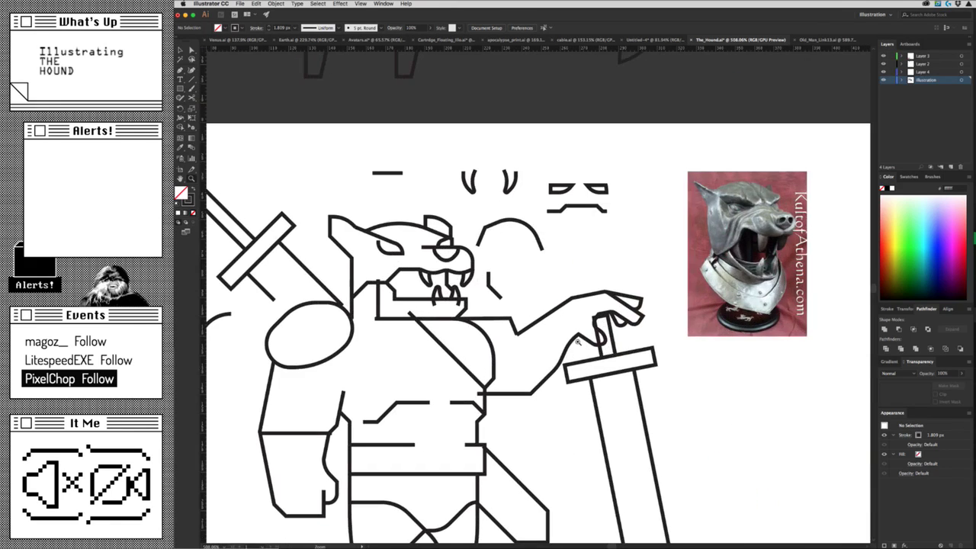
scroll(488, 358, up, 5)
Duplicate the diagonal chest line as a parallel strap line and extend its end to the torso.
drag(459, 360, 449, 373)
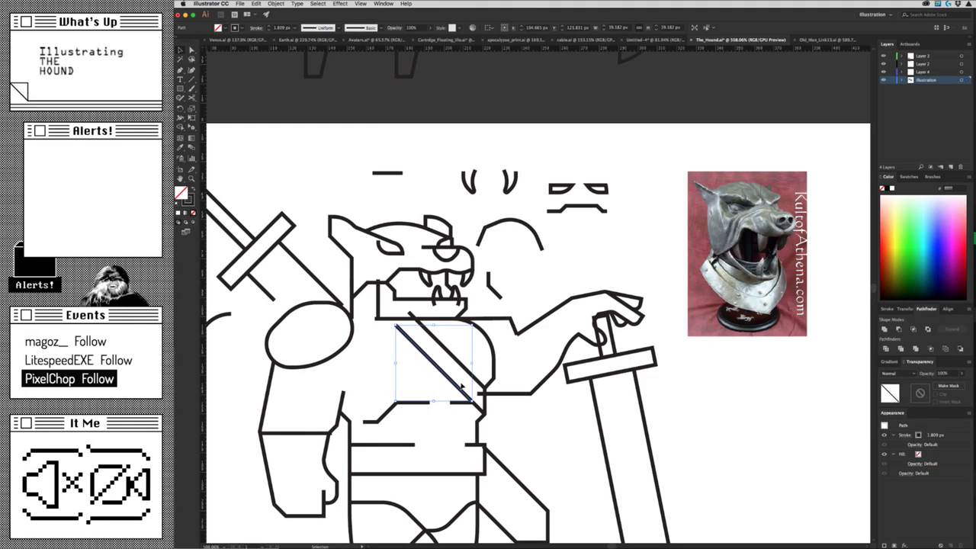
drag(449, 373, 466, 377)
drag(467, 379, 475, 398)
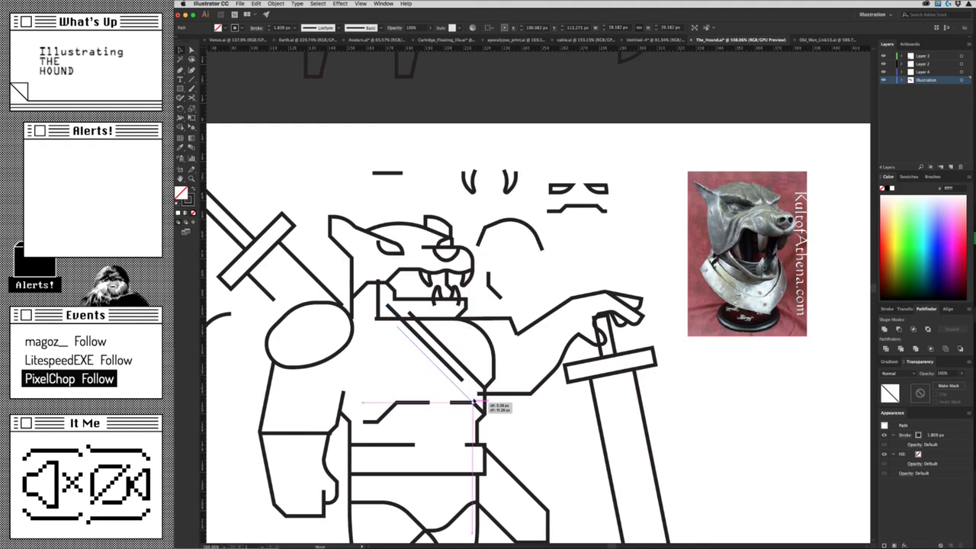
scroll(485, 352, left, 2)
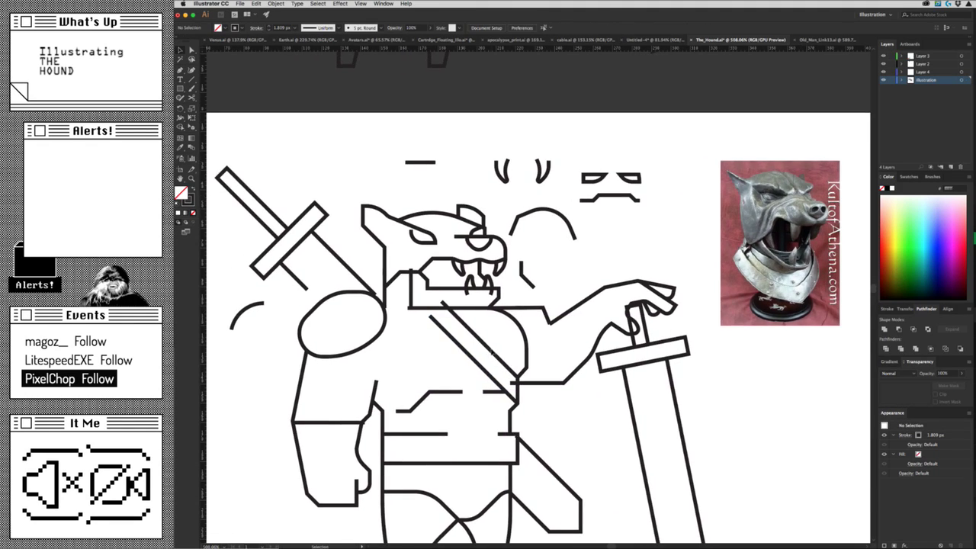
scroll(534, 381, down, 2)
scroll(495, 397, down, 2)
scroll(400, 421, down, 2)
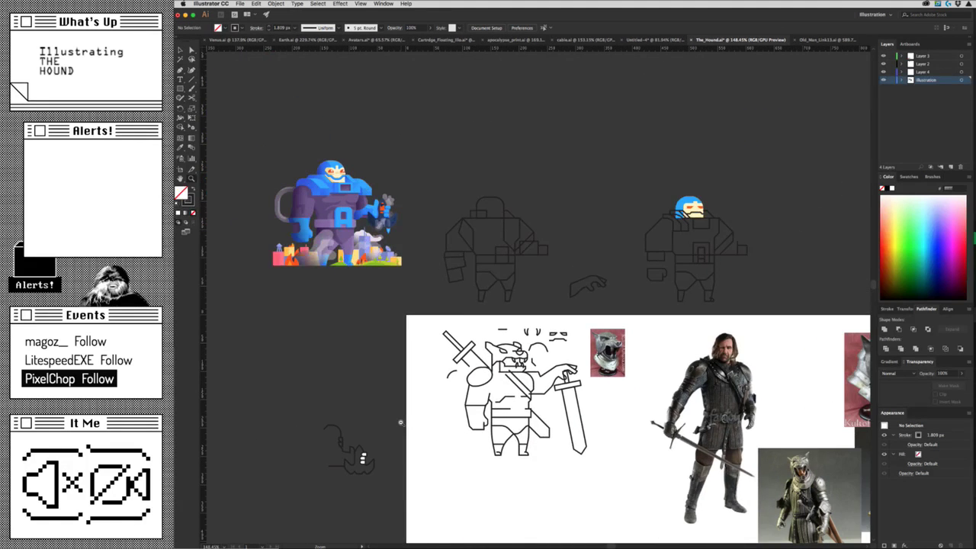
scroll(517, 355, up, 3)
scroll(516, 356, up, 2)
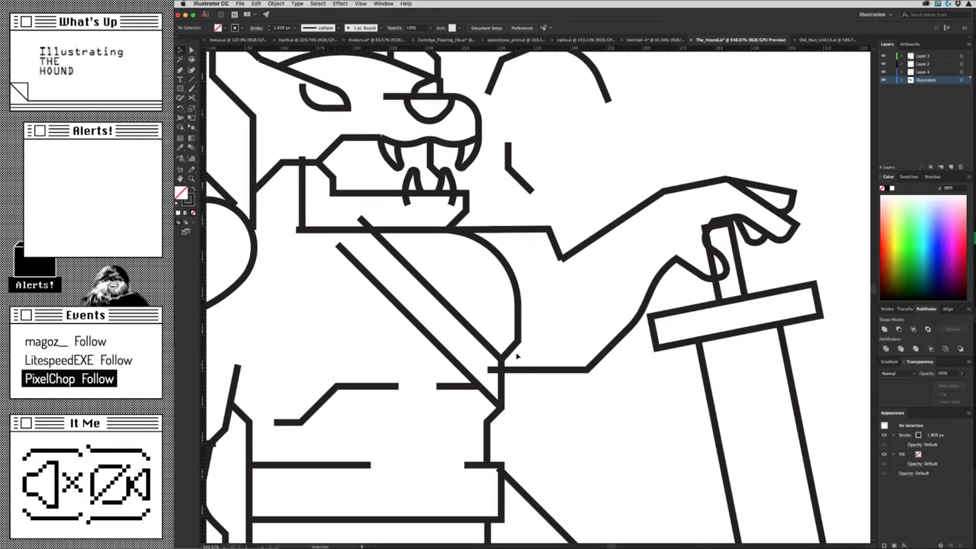
Pull a chest path anchor straight down about 15 px.
drag(511, 349, 514, 394)
scroll(542, 414, down, 3)
scroll(414, 442, down, 2)
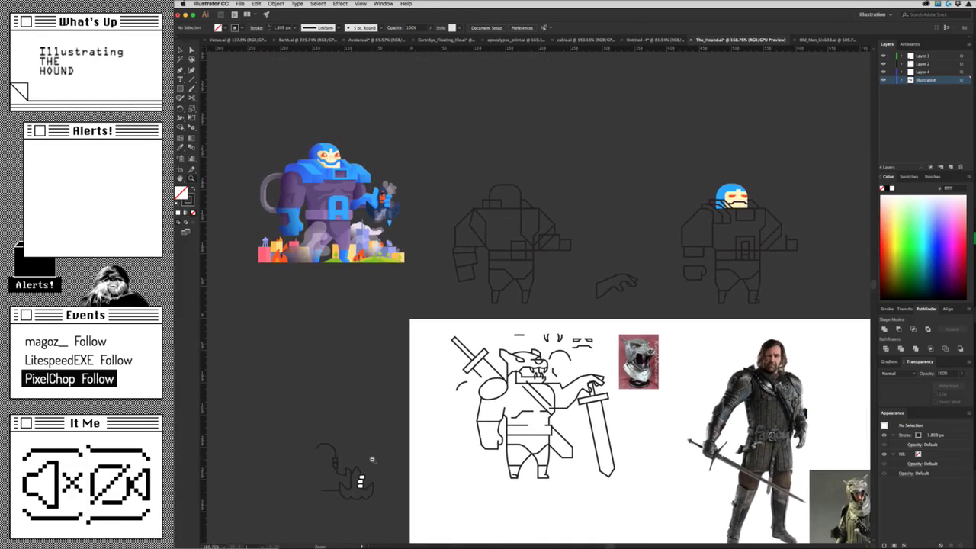
scroll(371, 459, up, 1)
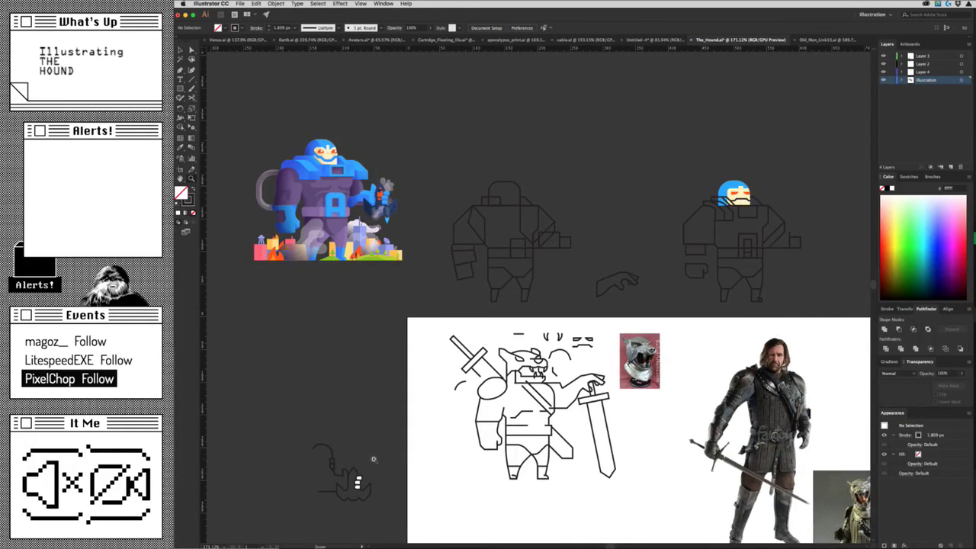
scroll(564, 419, up, 3)
scroll(536, 403, up, 2)
scroll(526, 395, up, 2)
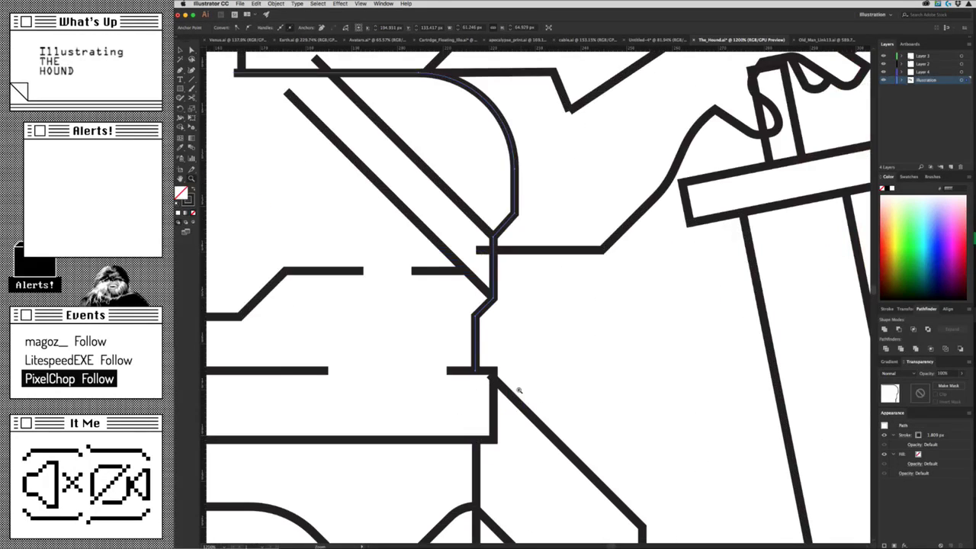
scroll(518, 390, up, 3)
scroll(558, 388, up, 2)
Straighten the torso jog into one diagonal, make its lower segment vertical, and join the paths.
click(602, 410)
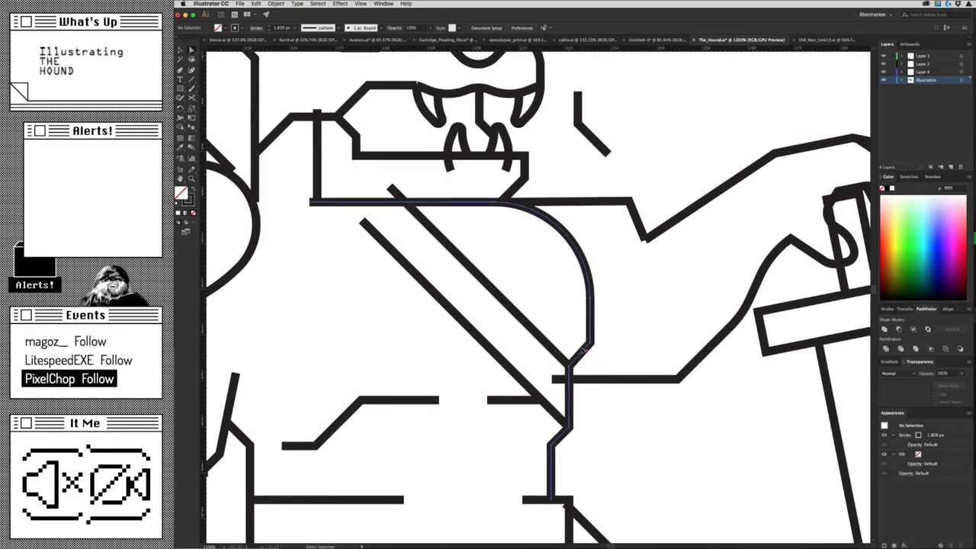
drag(583, 350, 583, 383)
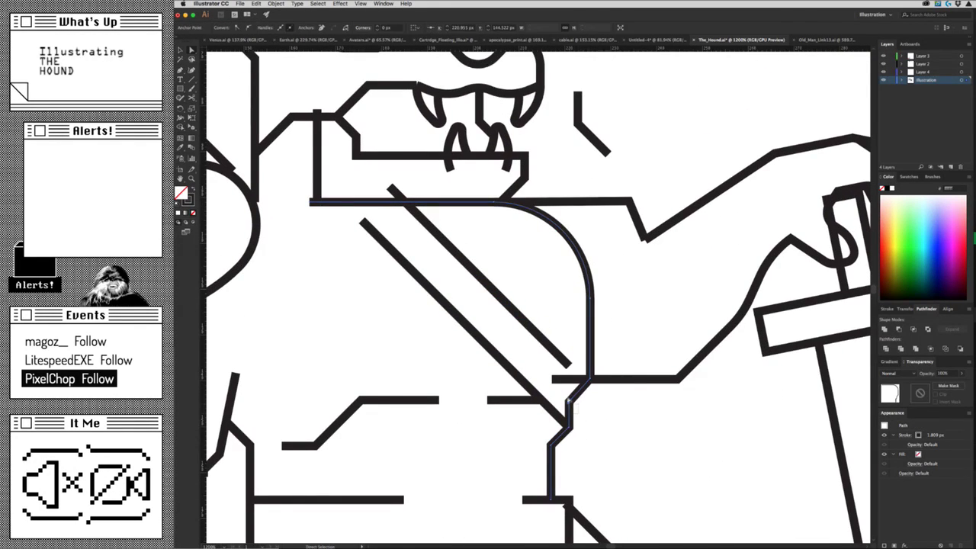
mouse_move(575, 414)
mouse_down()
mouse_move(574, 432)
mouse_move(561, 433)
mouse_up()
click(564, 433)
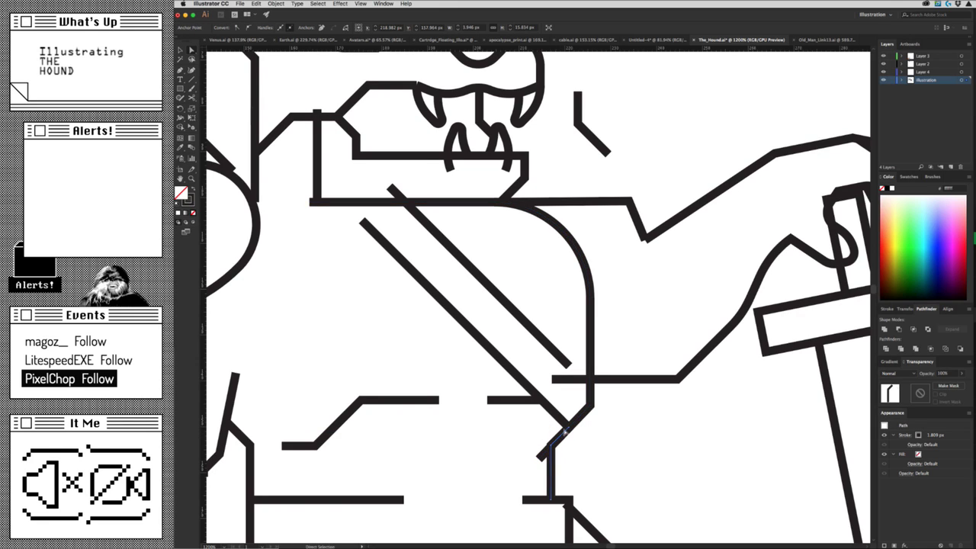
drag(570, 425, 552, 443)
click(540, 456)
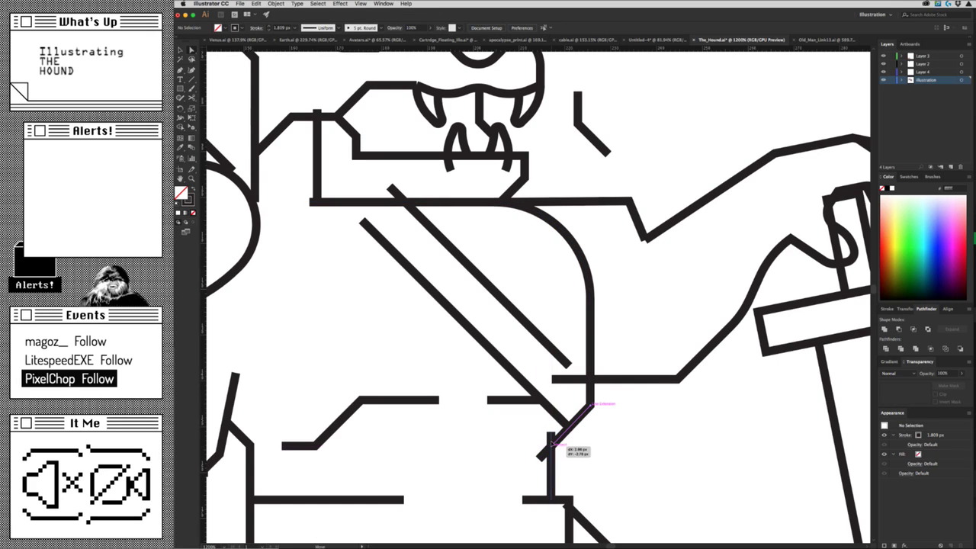
drag(552, 445, 551, 477)
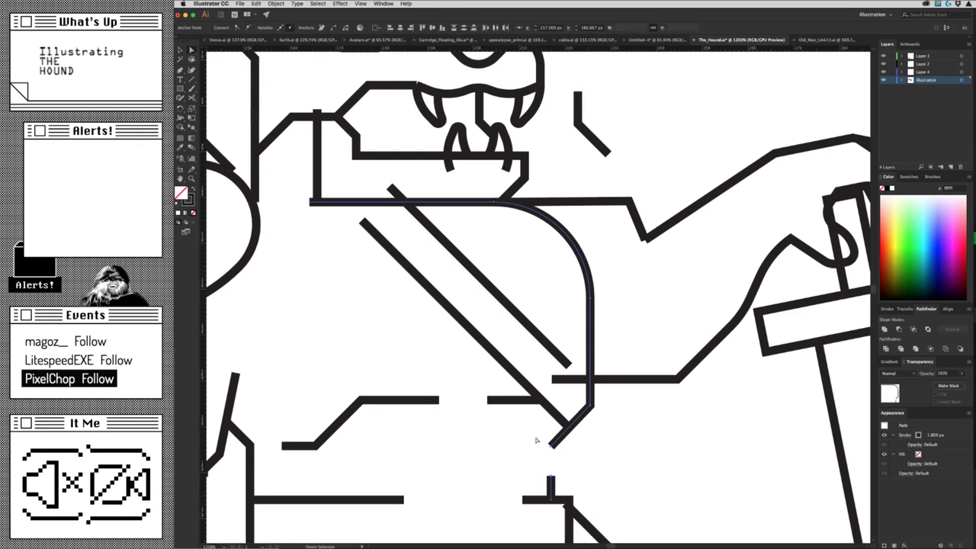
key(ctrl+j)
click(615, 459)
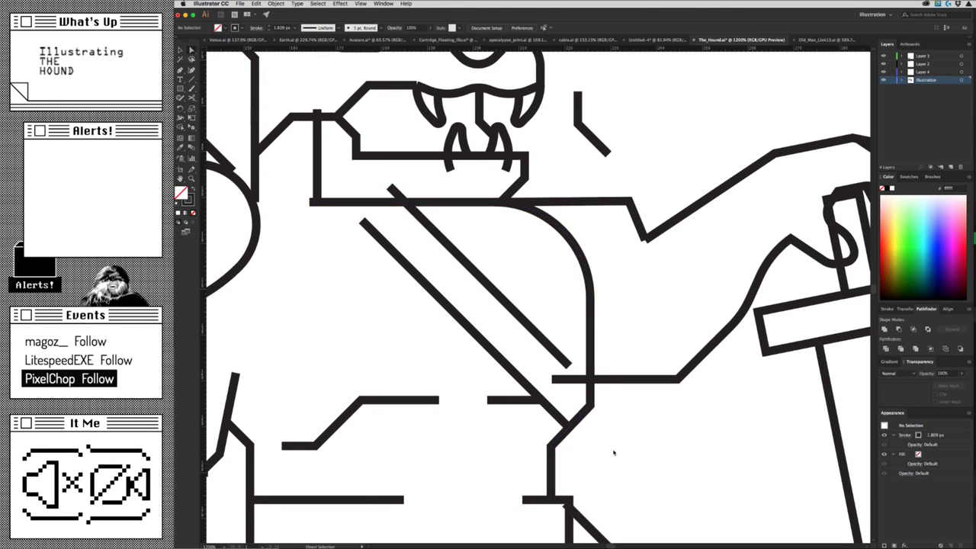
Select the end of the short horizontal chest path and bend it down.
alt+scroll(613, 453, down, 2)
alt+scroll(602, 434, down, 2)
alt+scroll(593, 413, down, 2)
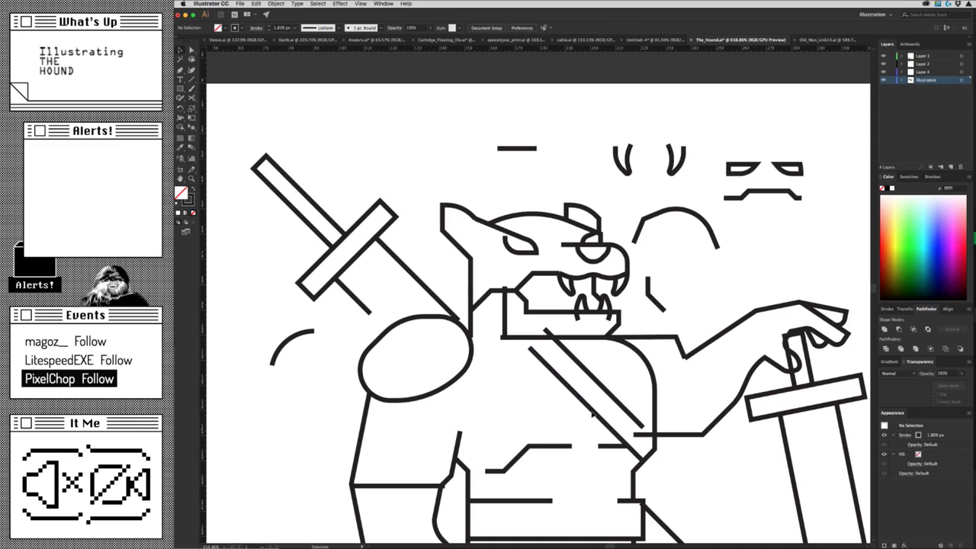
key(a)
click(594, 412)
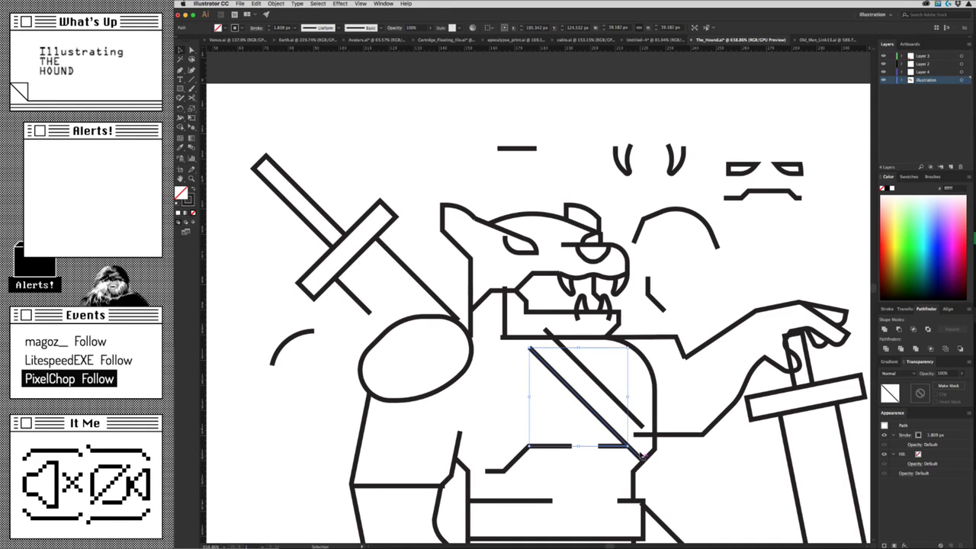
drag(642, 454, 530, 348)
mouse_move(640, 455)
mouse_down()
mouse_move(631, 464)
mouse_move(625, 445)
mouse_up()
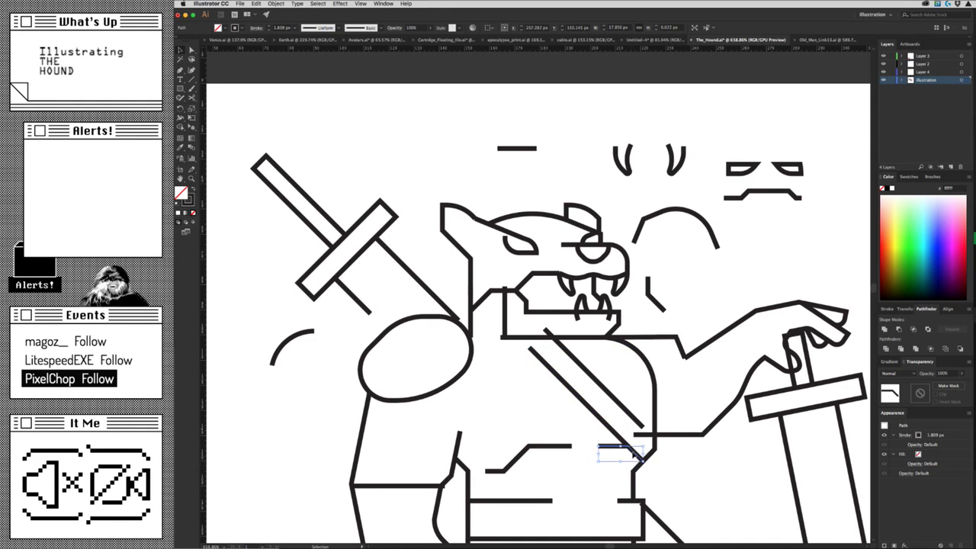
key(ctrl+shift+a)
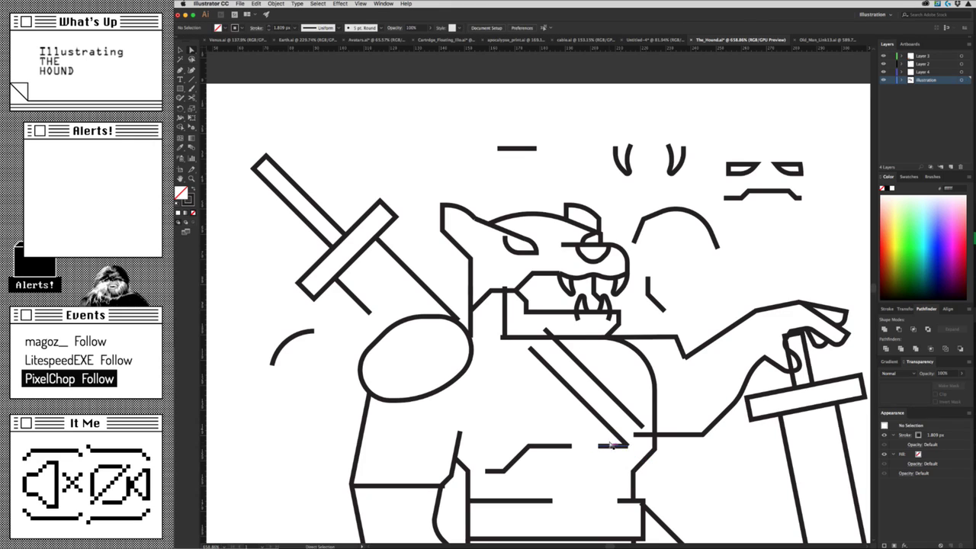
Shorten the short horizontal chest line and shift the diagonal chest line down slightly.
click(610, 446)
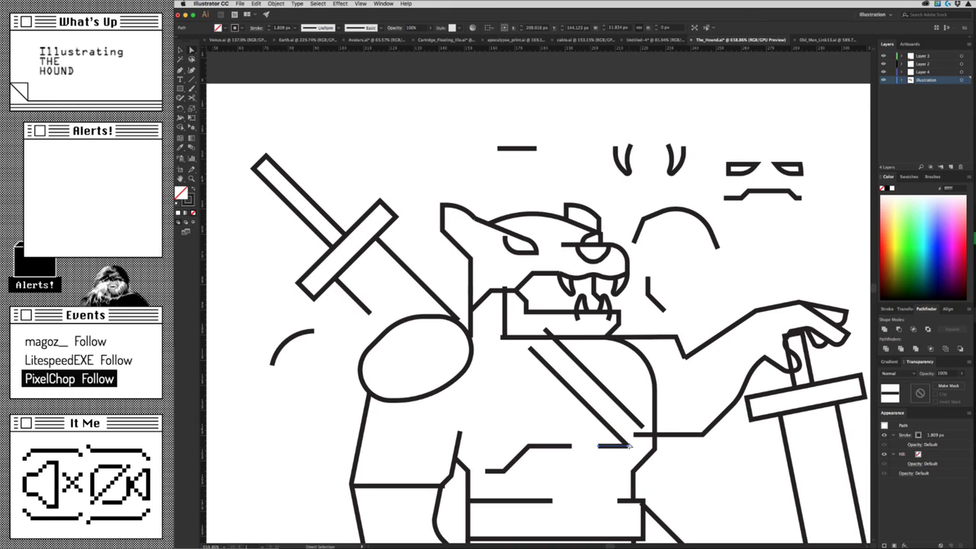
drag(630, 446, 612, 446)
key(ctrl+shift+a)
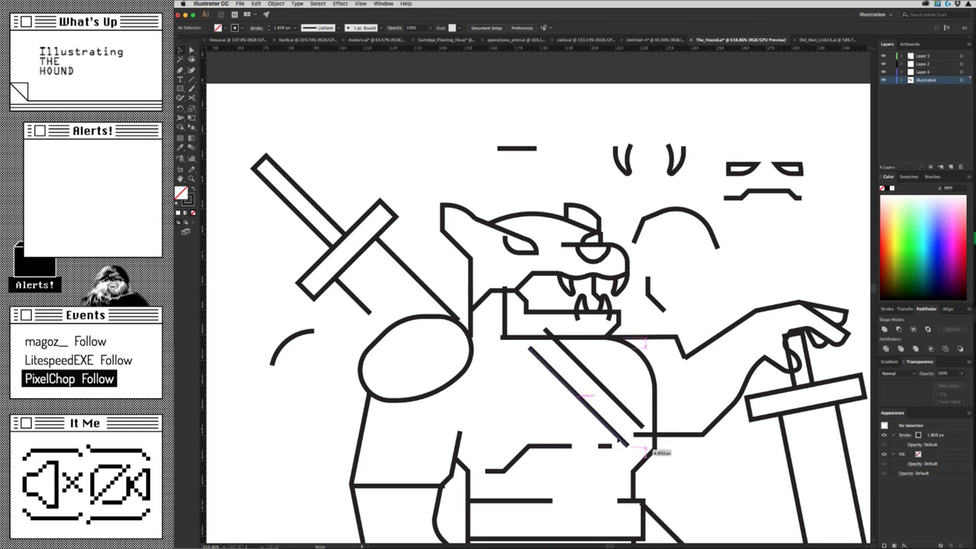
mouse_move(627, 446)
mouse_down()
mouse_move(629, 458)
mouse_move(658, 473)
mouse_up()
scroll(490, 387, down, 5)
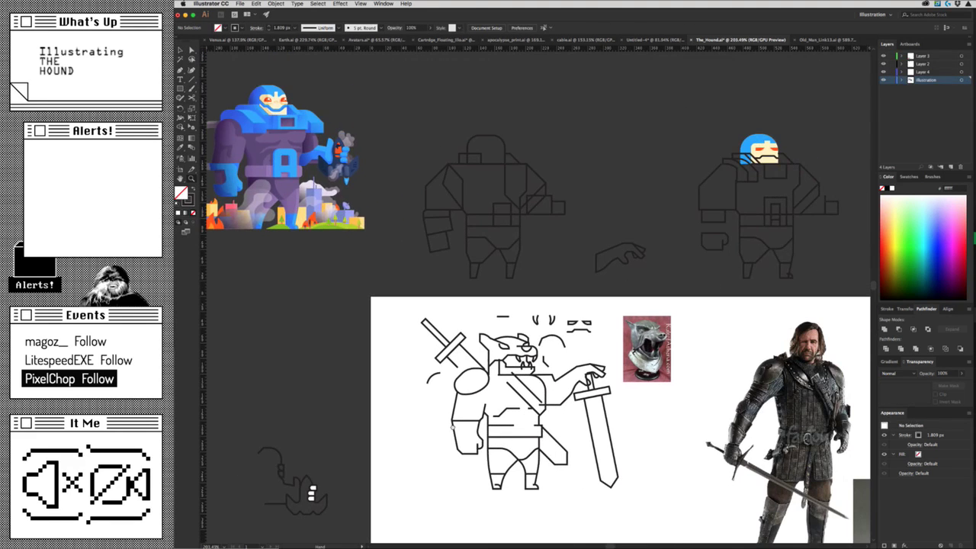
Select the chest line and arm path, then frame the arm and sword in view.
scroll(516, 414, up, 5)
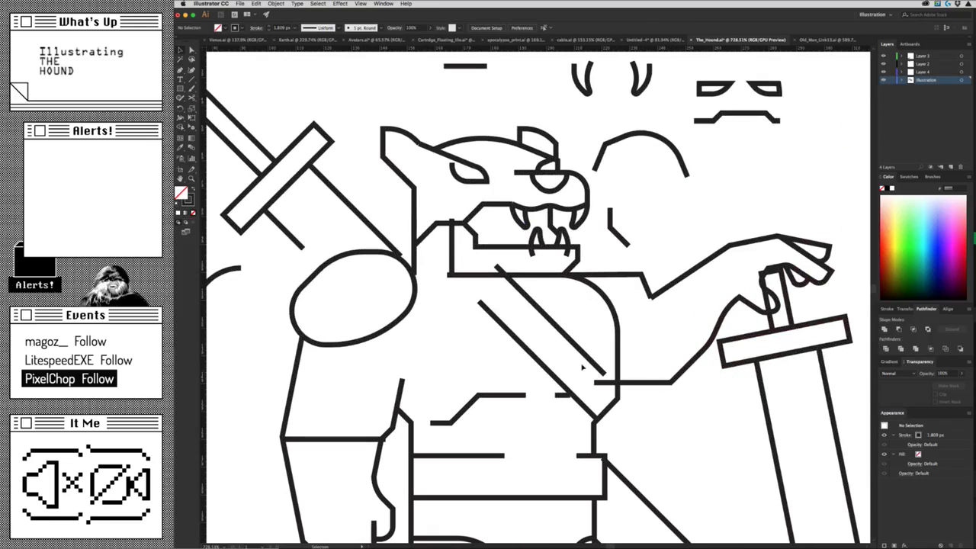
drag(494, 317, 620, 383)
click(635, 400)
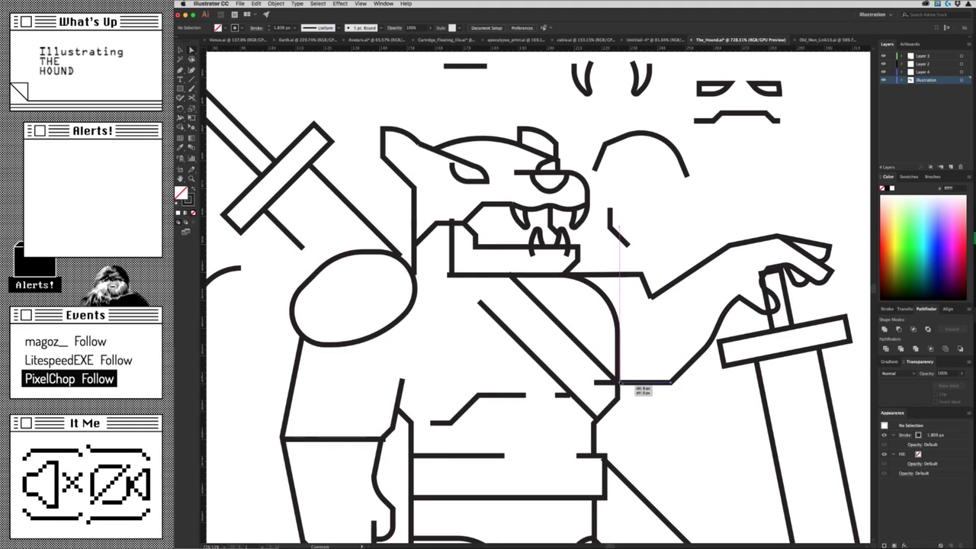
scroll(630, 418, down, 5)
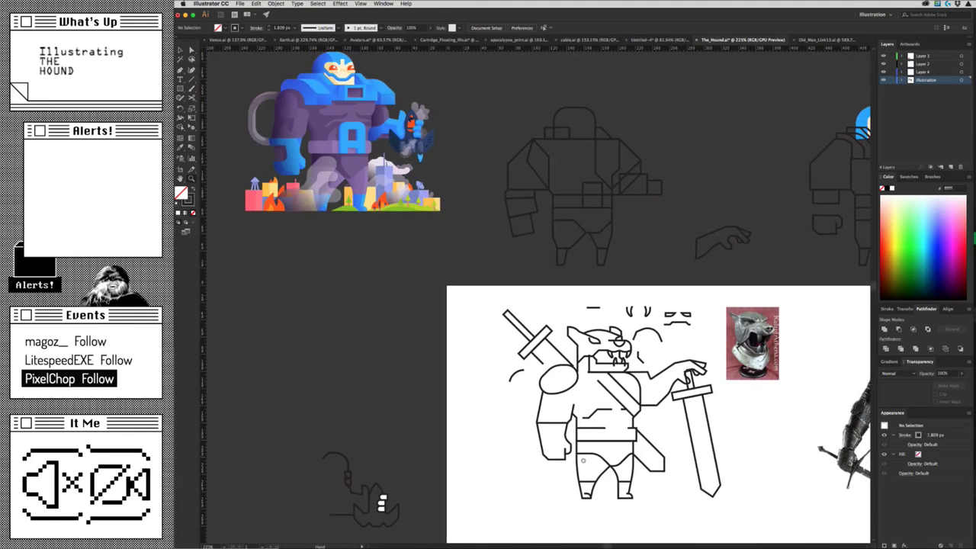
scroll(601, 440, right, 3)
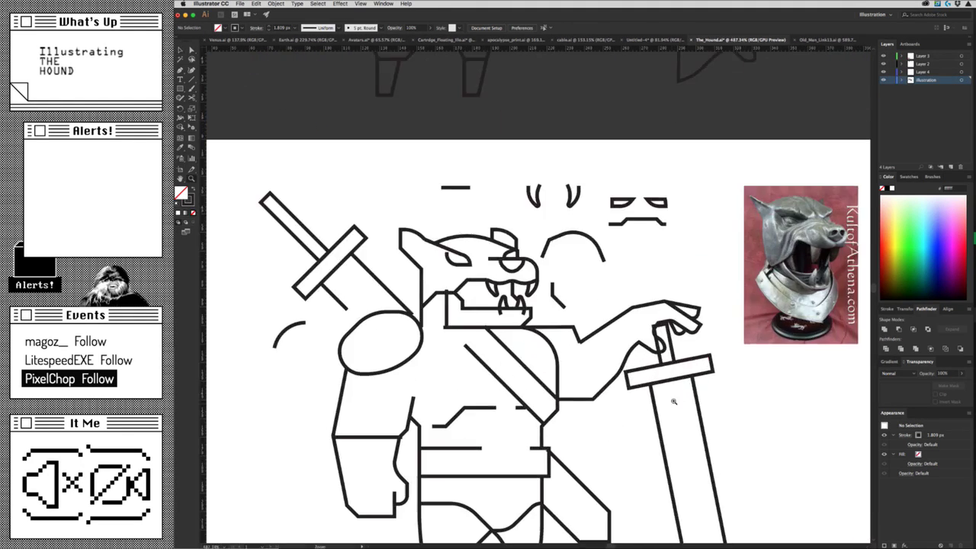
drag(616, 451, 671, 399)
click(581, 403)
click(595, 422)
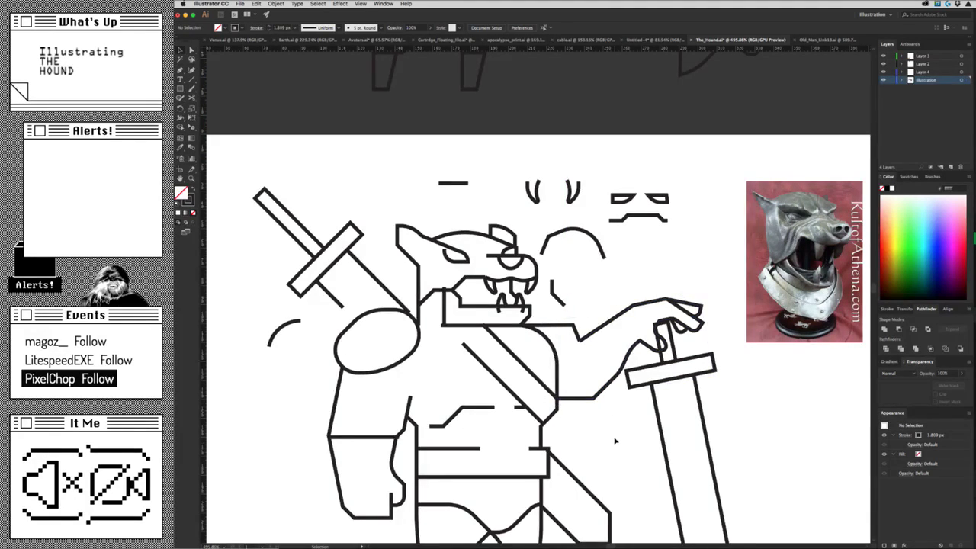
drag(610, 442, 567, 414)
alt+click(567, 414)
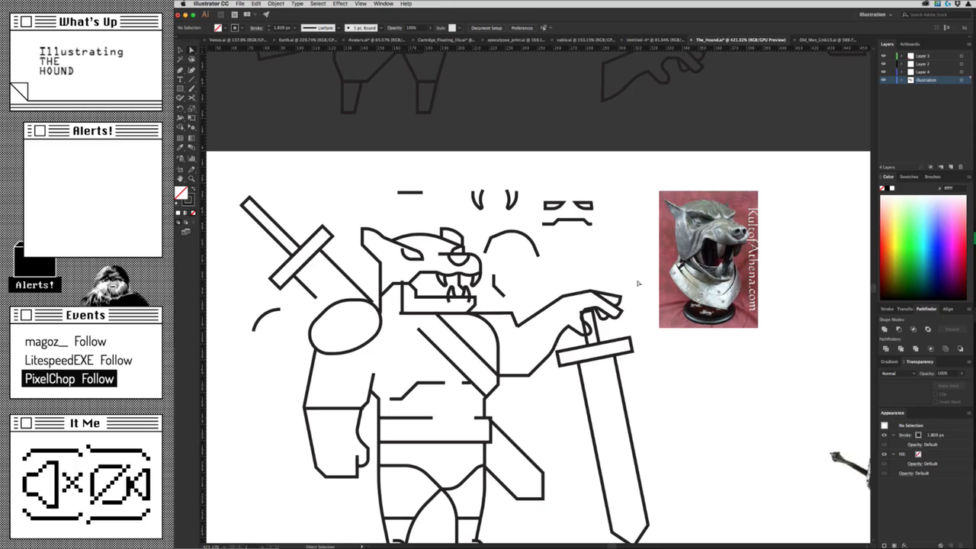
Marquee-select the arm and sword paths and nudge them two steps right.
mouse_move(644, 286)
mouse_down()
mouse_move(510, 395)
mouse_move(527, 403)
mouse_up()
scroll(533, 400, down, 3)
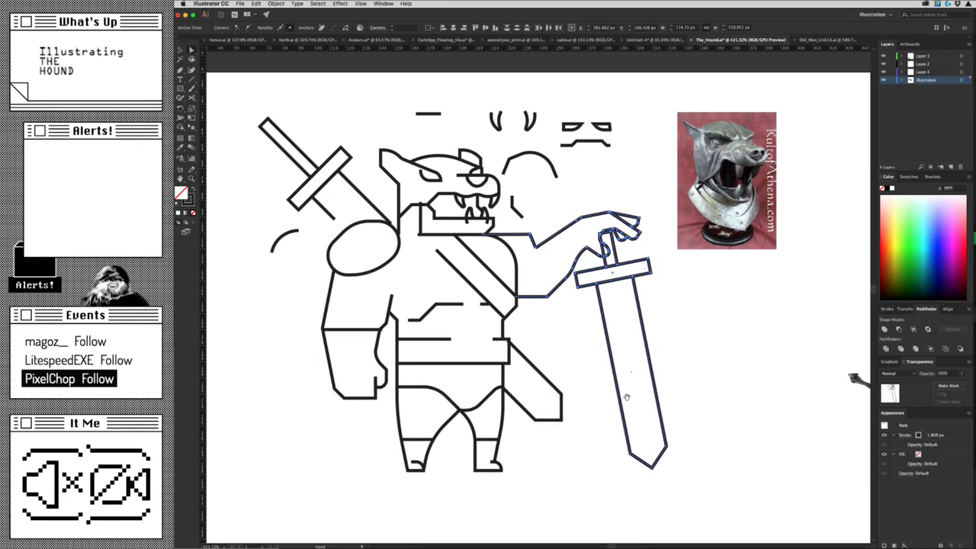
drag(693, 501, 603, 385)
key(Right)
key(Right)
key(Right)
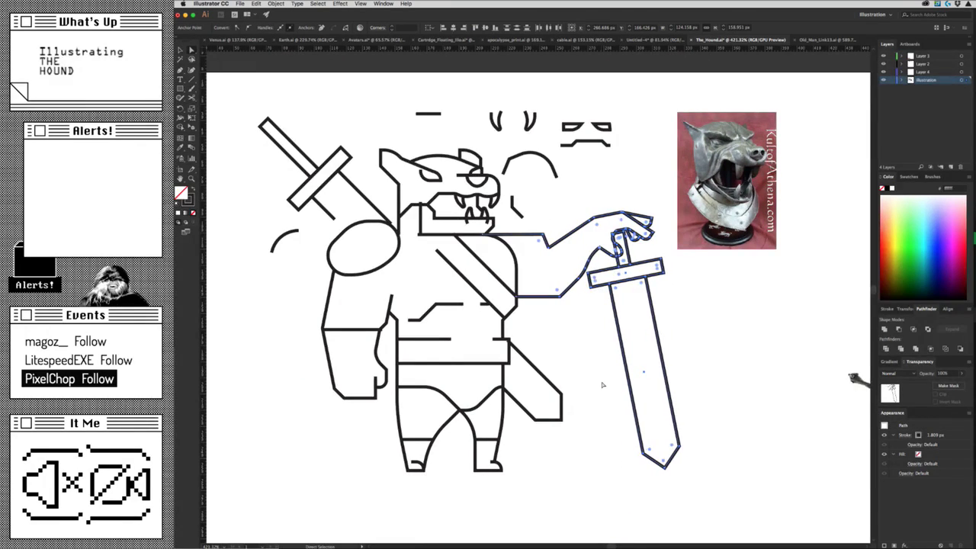
key(Right)
key(v)
click(723, 377)
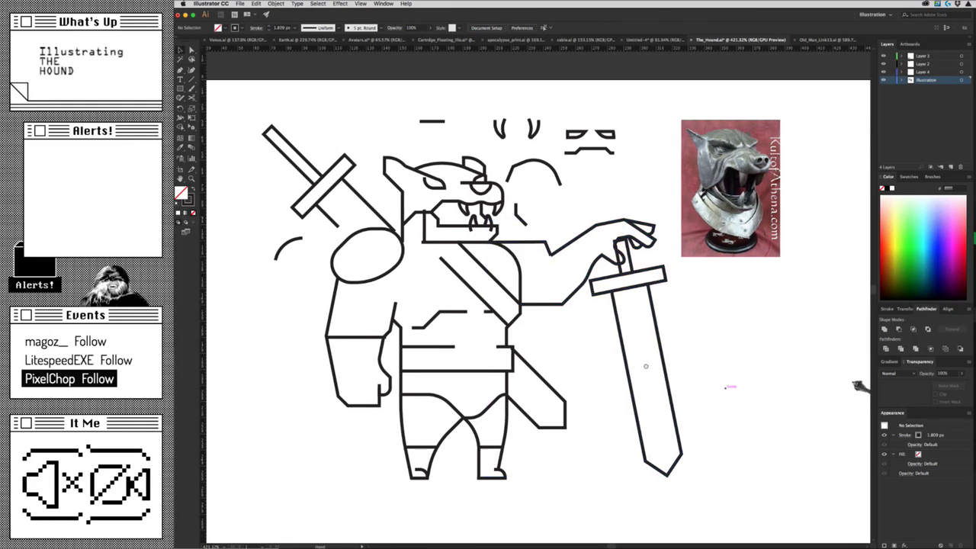
Reselect the arm-and-sword group and nudge it three steps left, closer to the body.
scroll(723, 377, up, 3)
drag(582, 229, 552, 273)
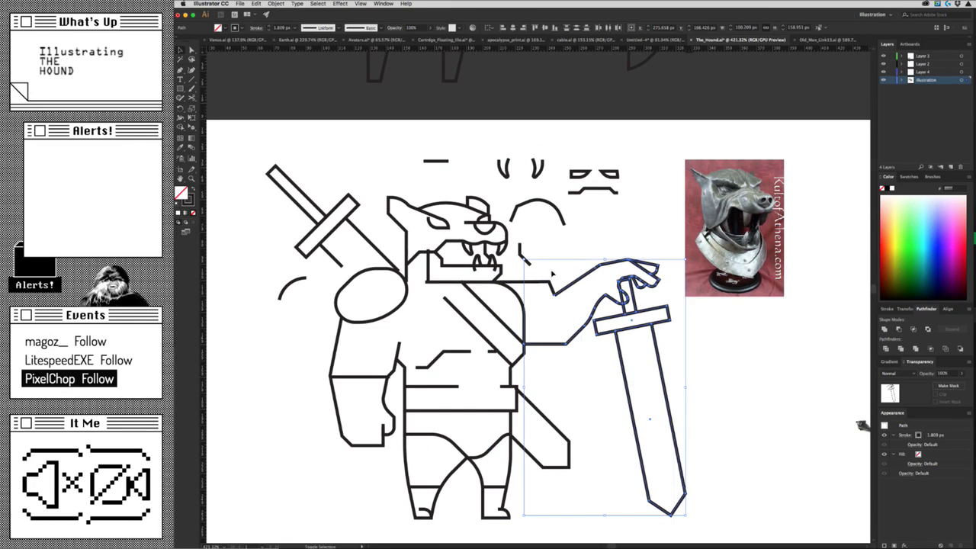
key(Left)
key(Left)
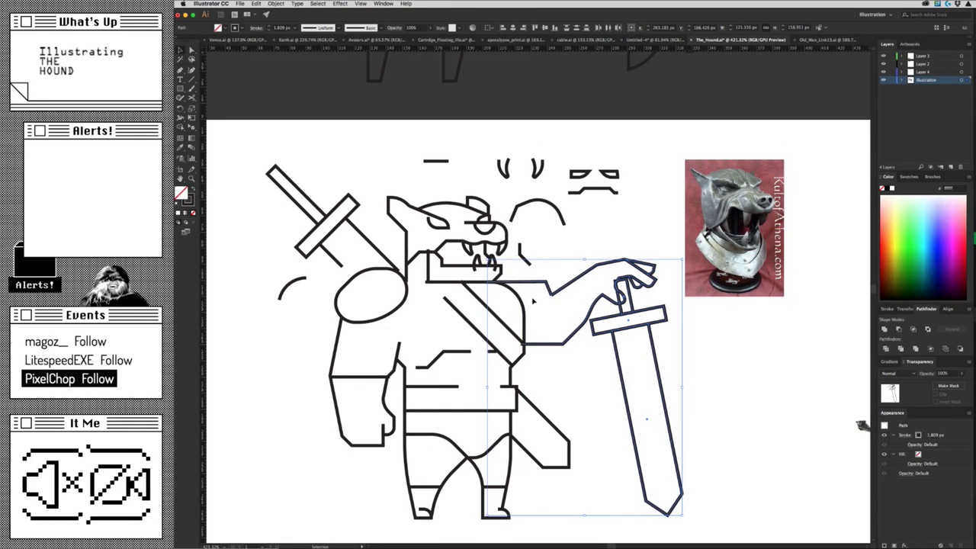
key(Left)
scroll(552, 355, down, 5)
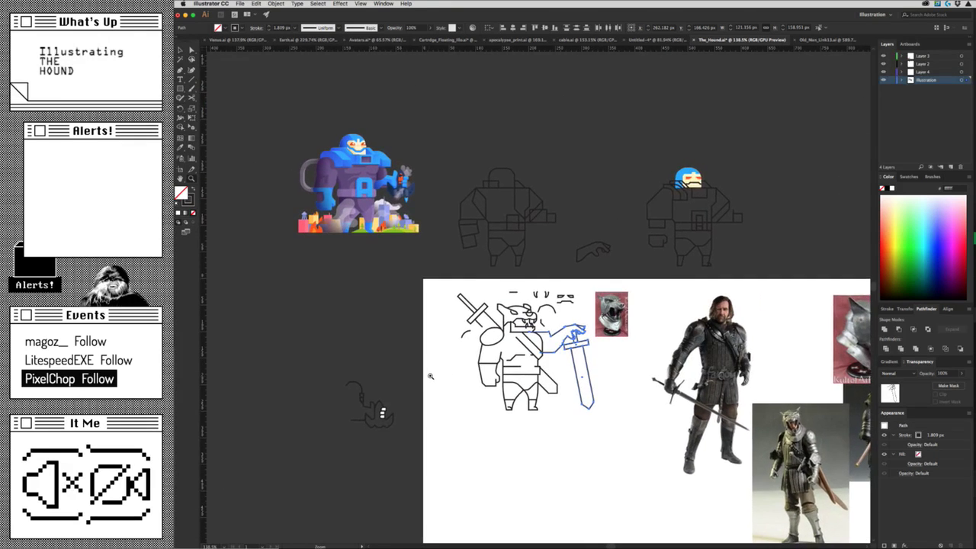
key(Left)
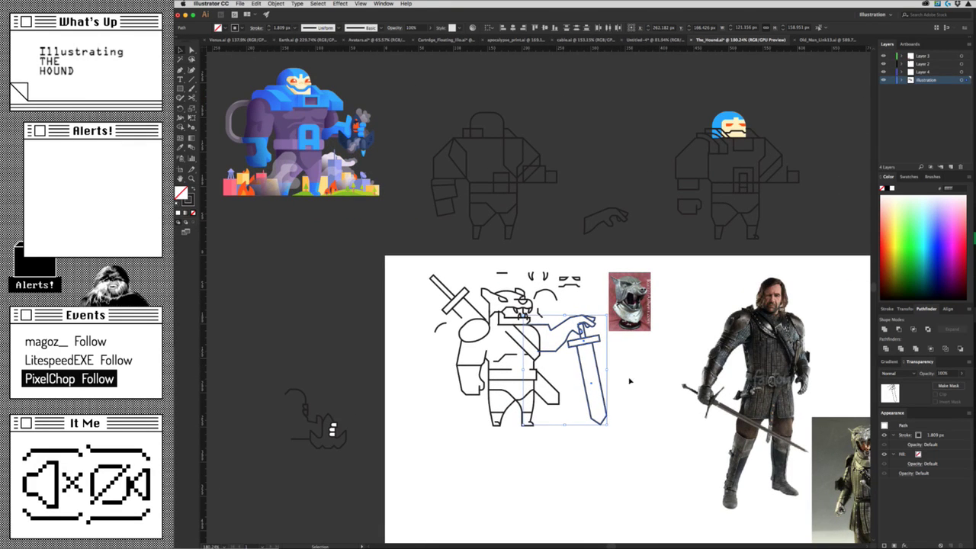
click(630, 381)
scroll(636, 379, up, 1)
scroll(641, 378, up, 1)
Move the curve down onto the hound's leg and delete its upper part.
scroll(648, 376, up, 3)
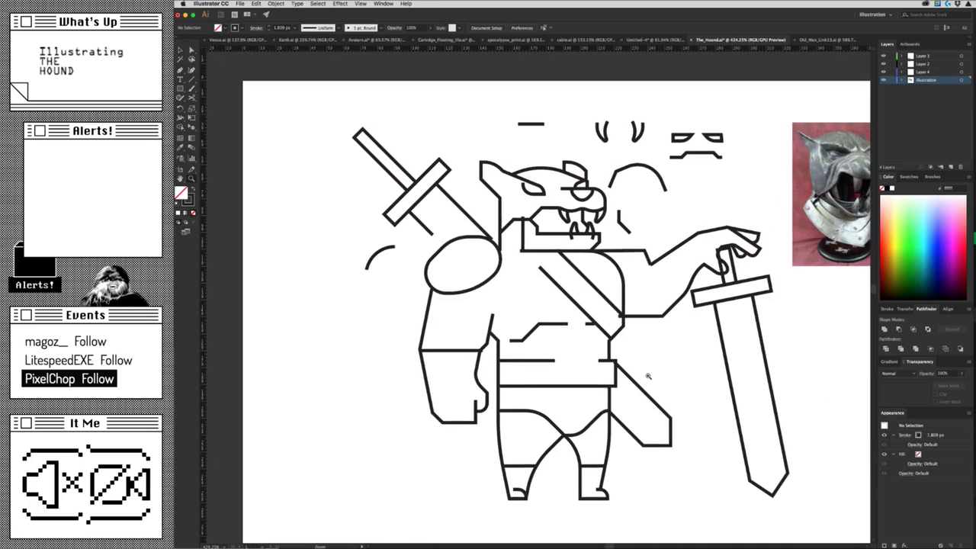
scroll(648, 376, up, 2)
key(a)
click(543, 399)
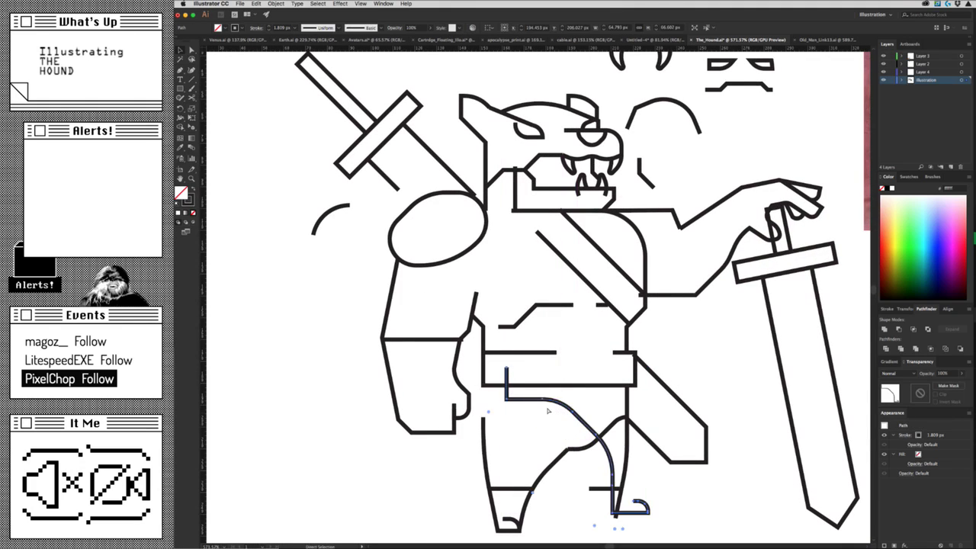
drag(547, 410, 526, 427)
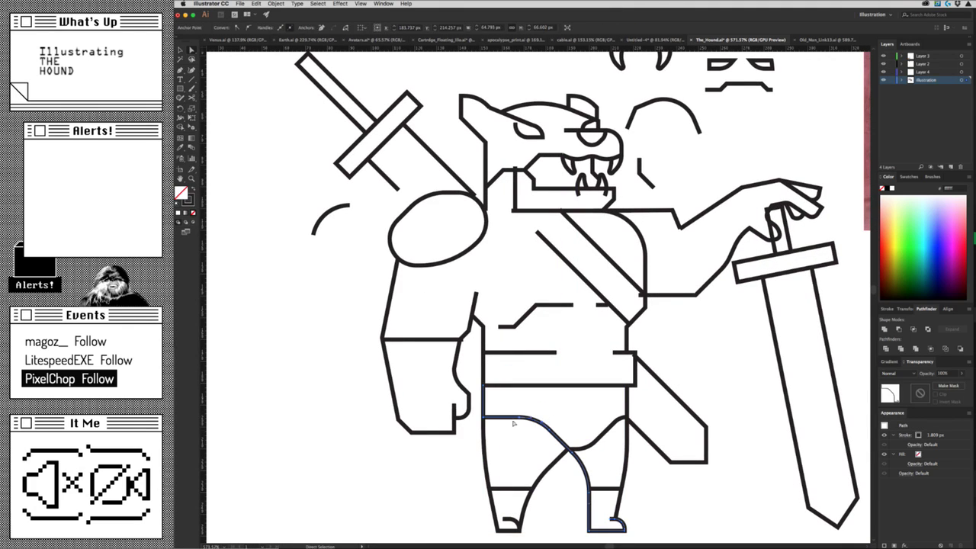
click(530, 416)
key(Delete)
key(XF86AudioLowerVolume)
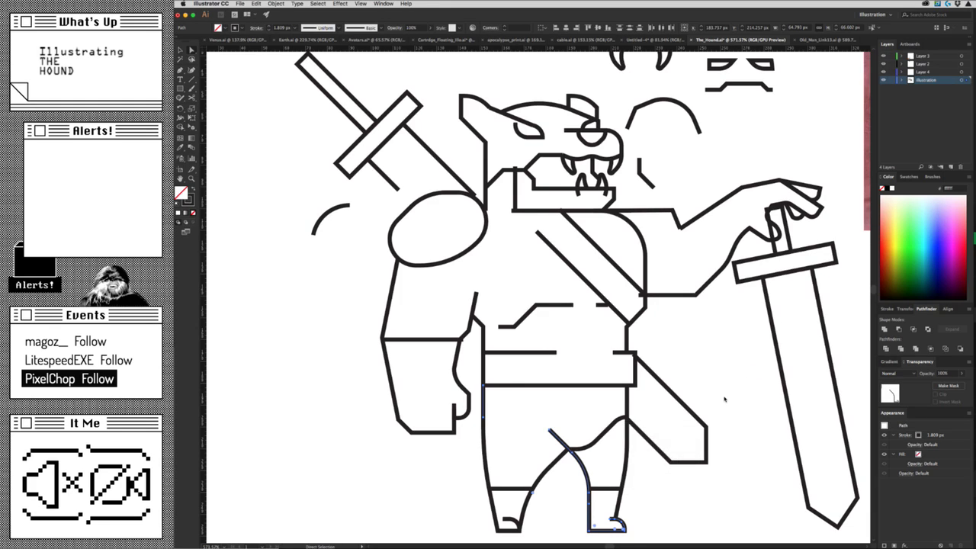
key(XF86AudioLowerVolume)
key(XF86AudioLowerVolume)
click(569, 344)
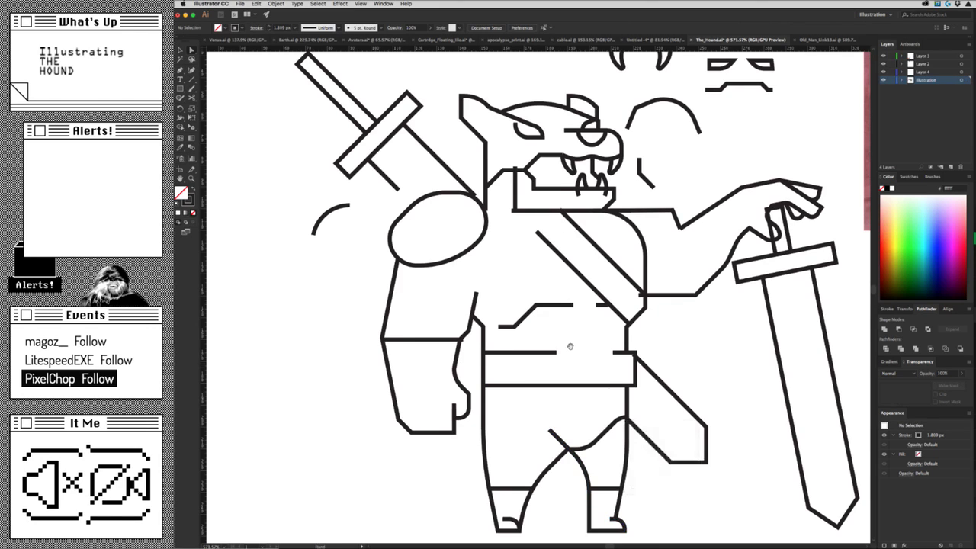
Drag the curve's end point to reshape it between the legs.
scroll(592, 335, down, 3)
key(v)
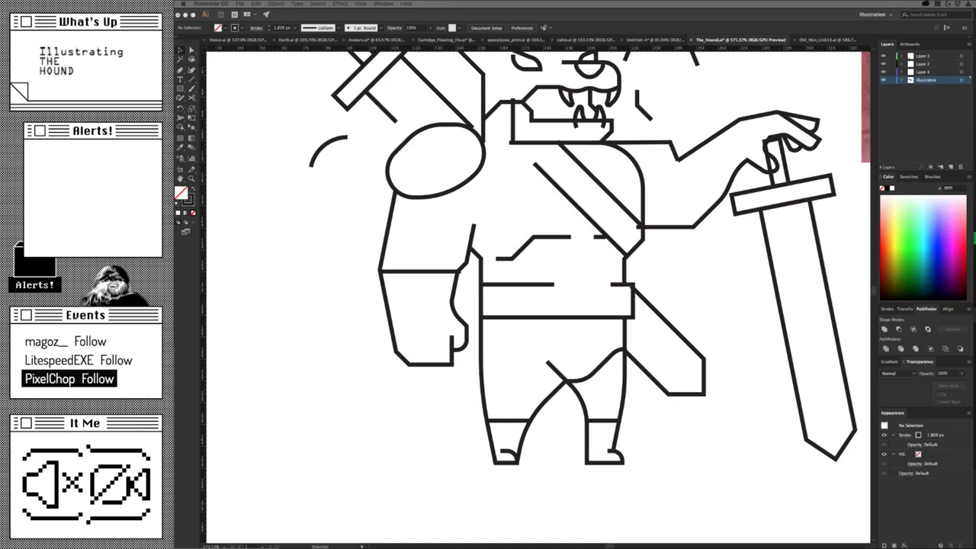
scroll(690, 458, up, 1)
scroll(648, 427, up, 2)
scroll(572, 412, up, 2)
key(a)
click(543, 398)
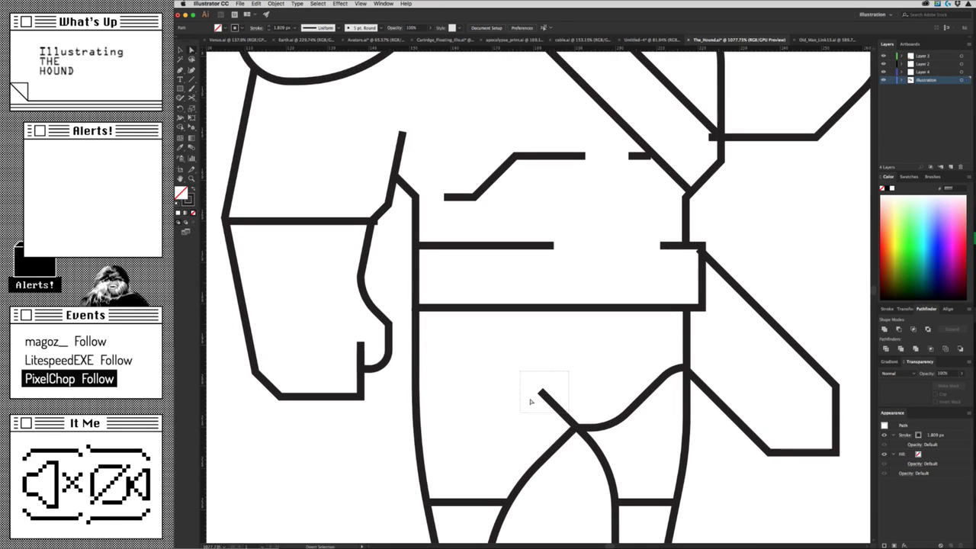
click(593, 434)
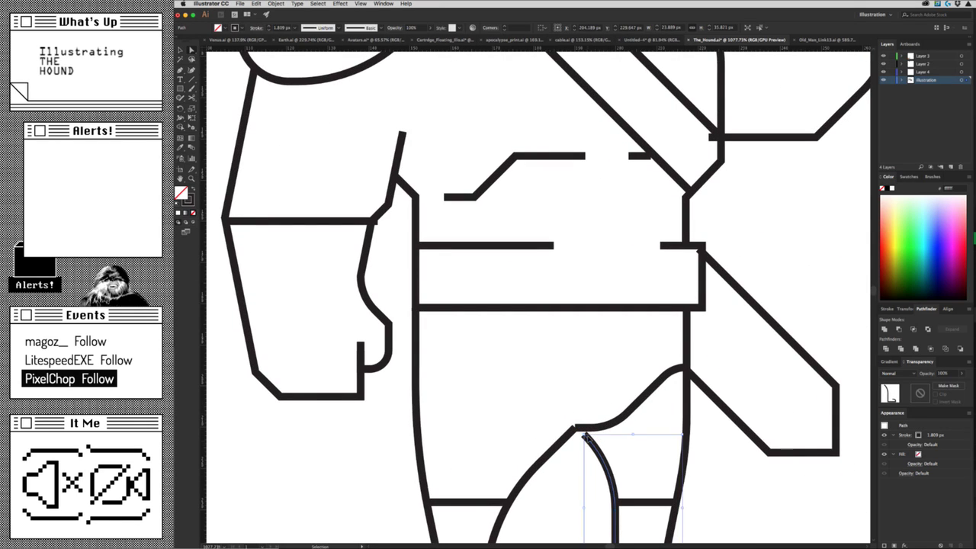
drag(587, 435, 685, 543)
mouse_move(538, 392)
mouse_down()
mouse_move(577, 428)
mouse_move(571, 409)
mouse_up()
Extend the short waist stub leftward into a fuller belt band.
scroll(578, 388, down, 3)
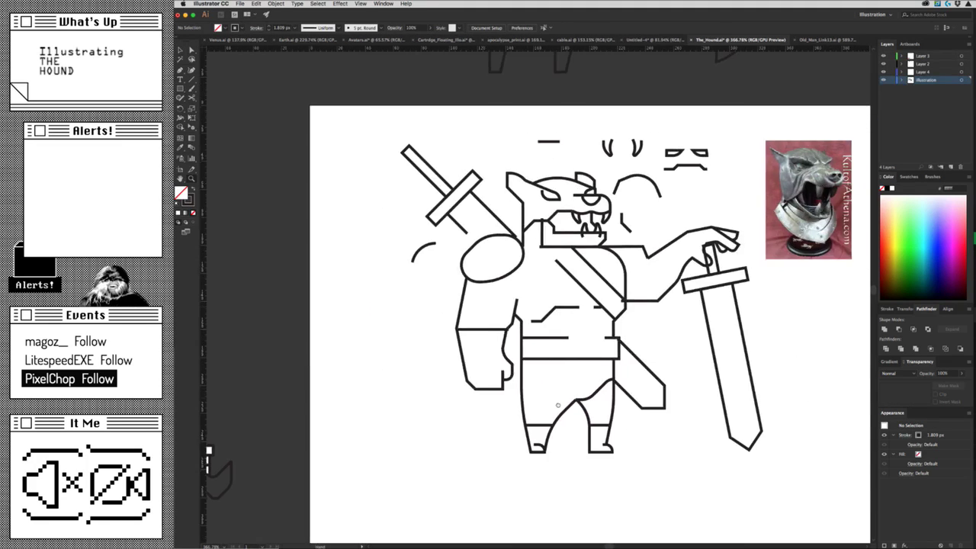
scroll(499, 392, down, 2)
drag(538, 384, 453, 383)
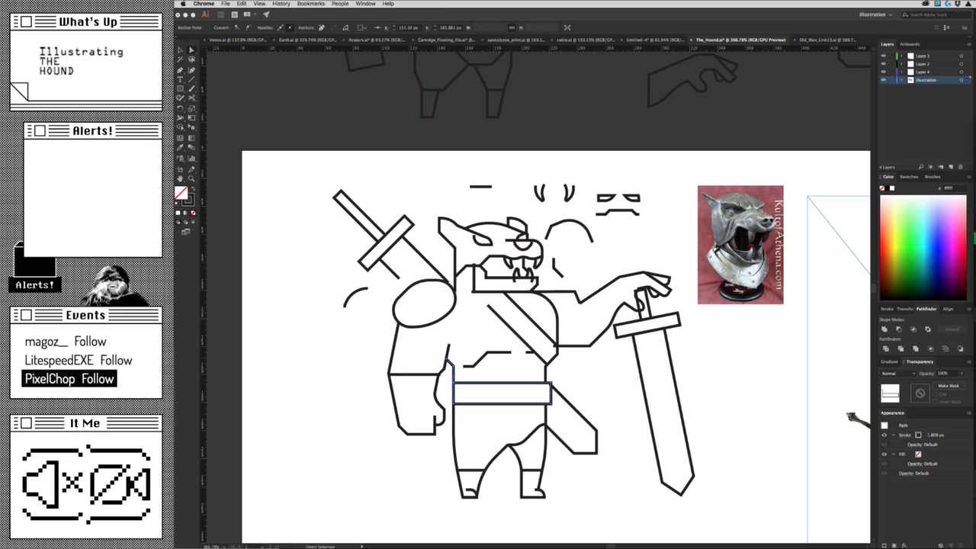
Nudge the shoulder pad ellipse slightly down and right.
click(680, 372)
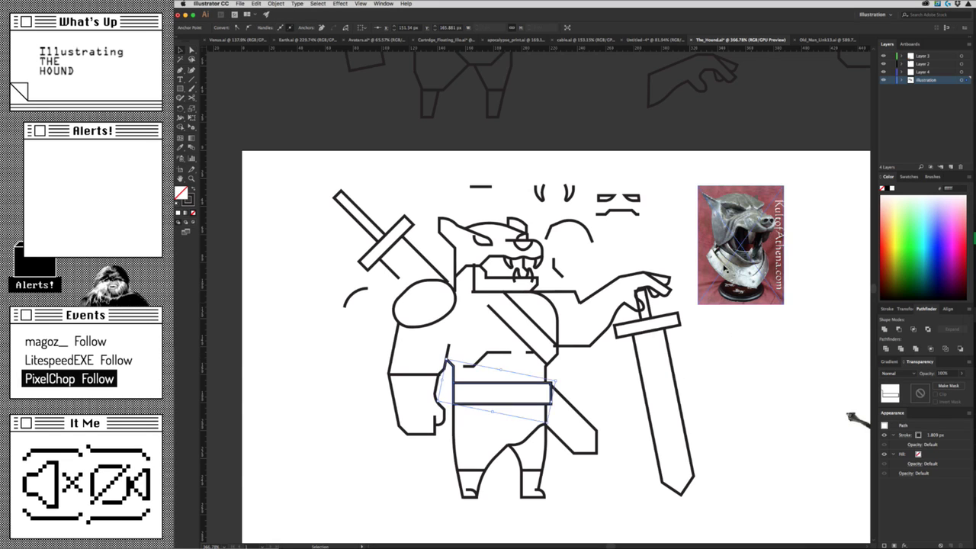
scroll(458, 242, left, 3)
scroll(457, 242, down, 1)
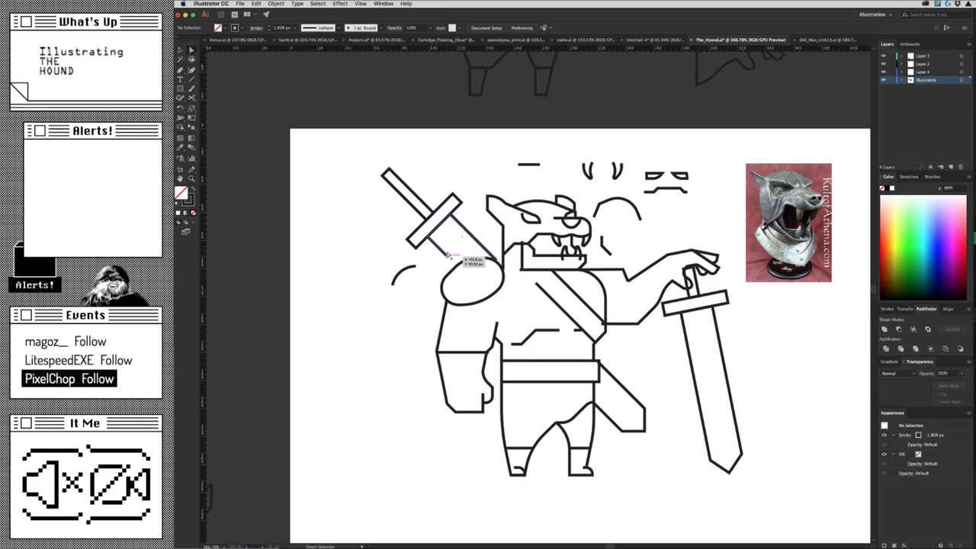
drag(448, 244, 461, 263)
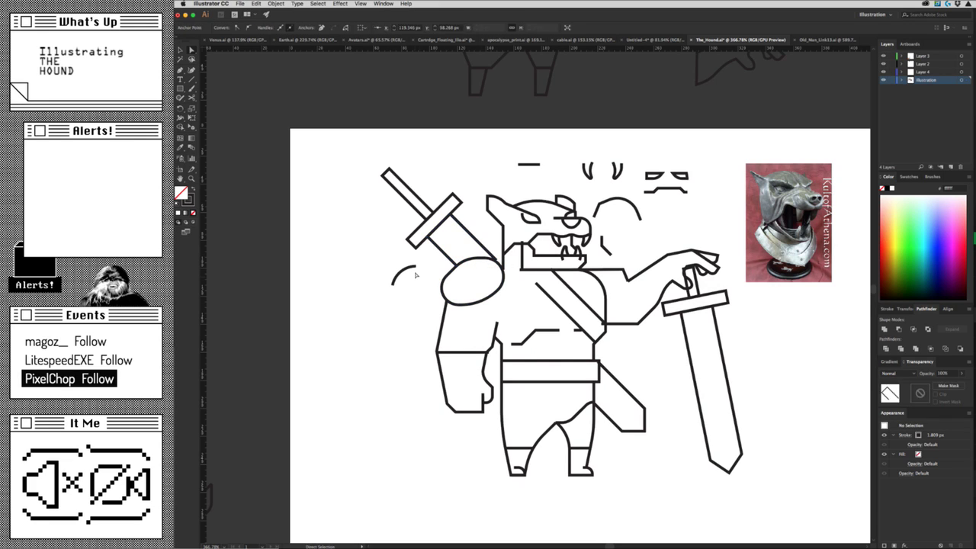
Pull the chest strap's end anchor up onto the back sword.
click(622, 384)
mouse_move(622, 384)
mouse_down()
mouse_move(499, 260)
mouse_move(627, 366)
mouse_move(695, 363)
mouse_up()
click(695, 362)
mouse_move(664, 446)
mouse_down()
mouse_move(564, 372)
mouse_move(573, 378)
mouse_up()
Delete the stray curve below the belt and zoom out to the whole artboard.
drag(405, 375, 526, 462)
key(Delete)
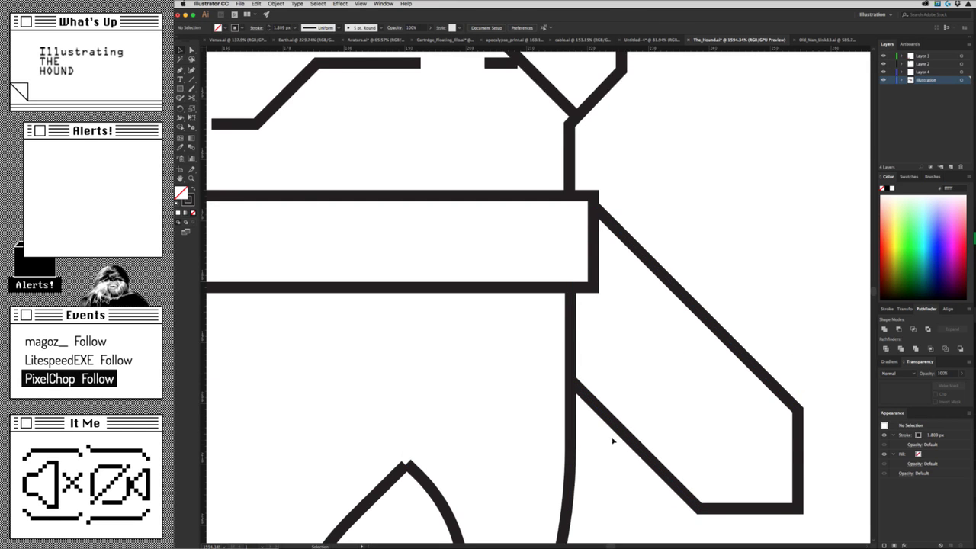
key(ctrl+0)
scroll(435, 451, up, 2)
scroll(501, 462, up, 2)
Draw a short vertical line down from the belt's lower edge with the Pen tool.
scroll(469, 449, up, 2)
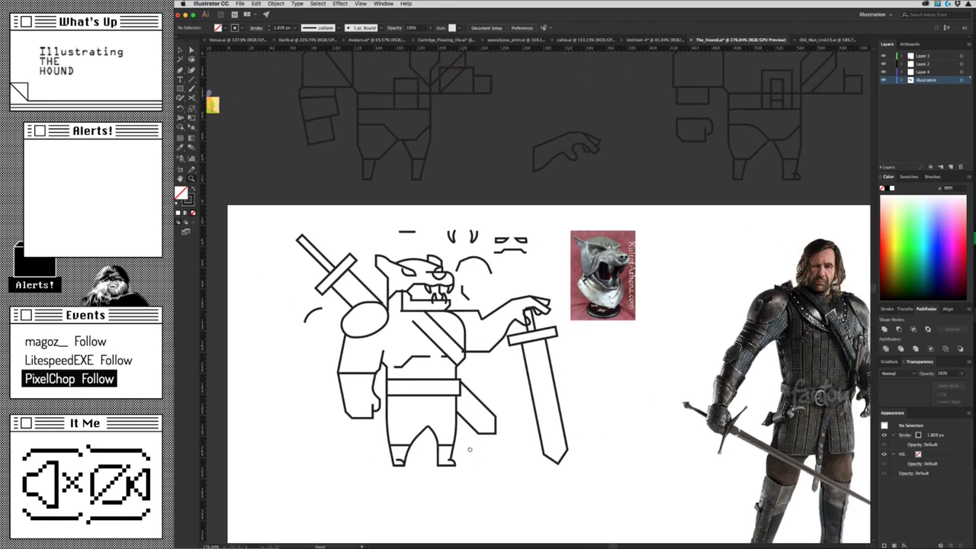
scroll(474, 446, down, 1)
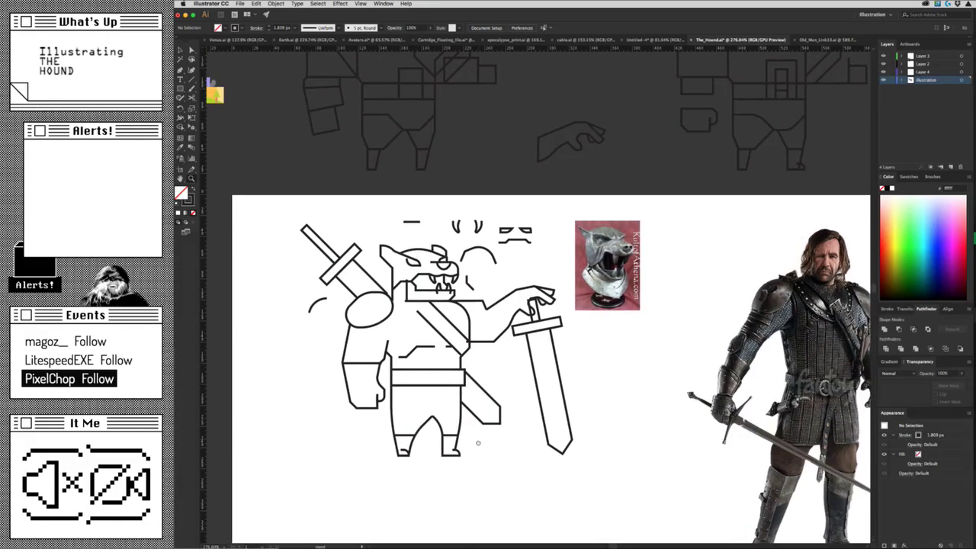
scroll(526, 385, up, 2)
scroll(526, 385, up, 2)
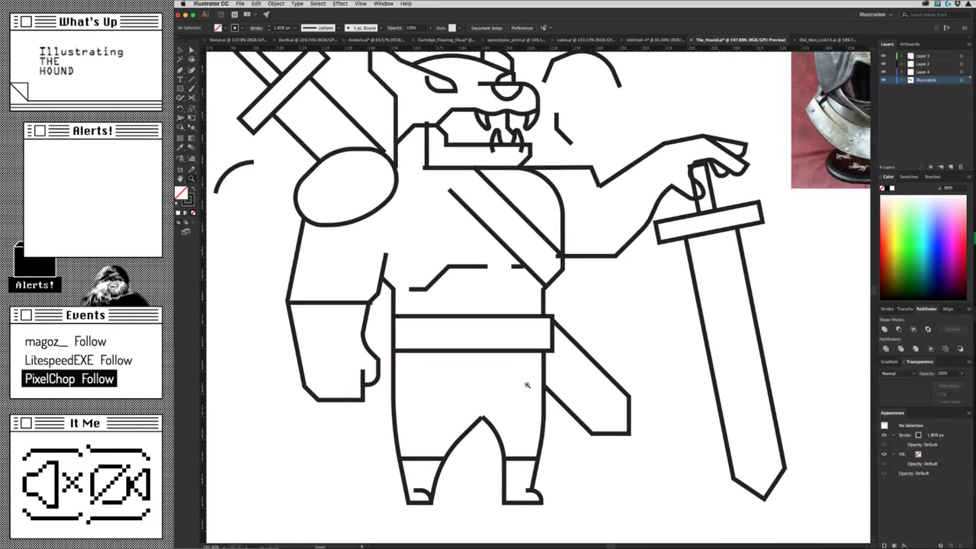
key(p)
click(477, 356)
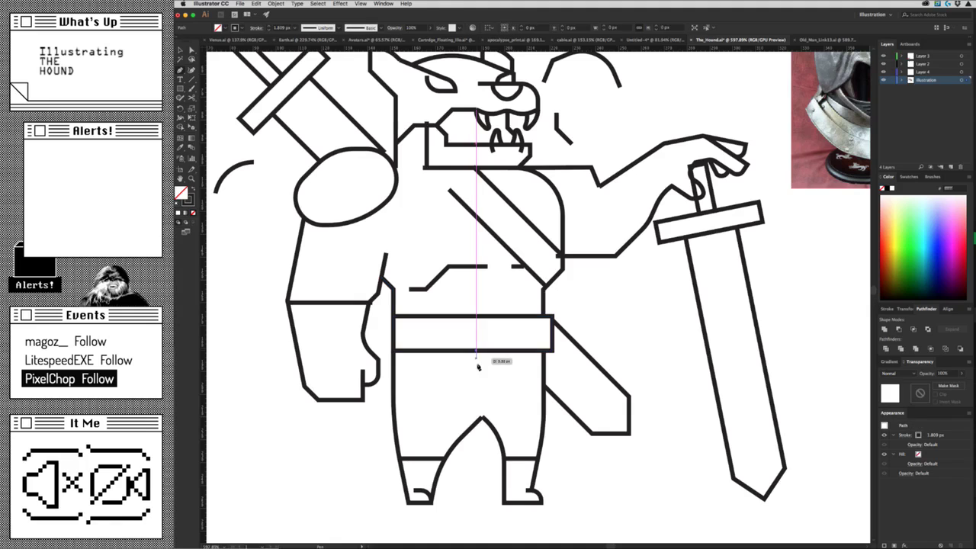
drag(476, 382, 471, 412)
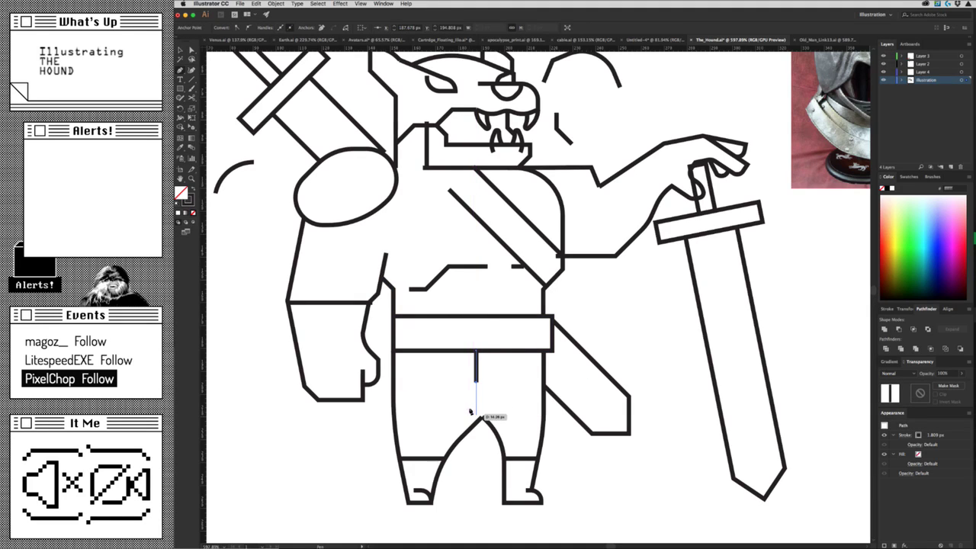
key(a)
click(490, 399)
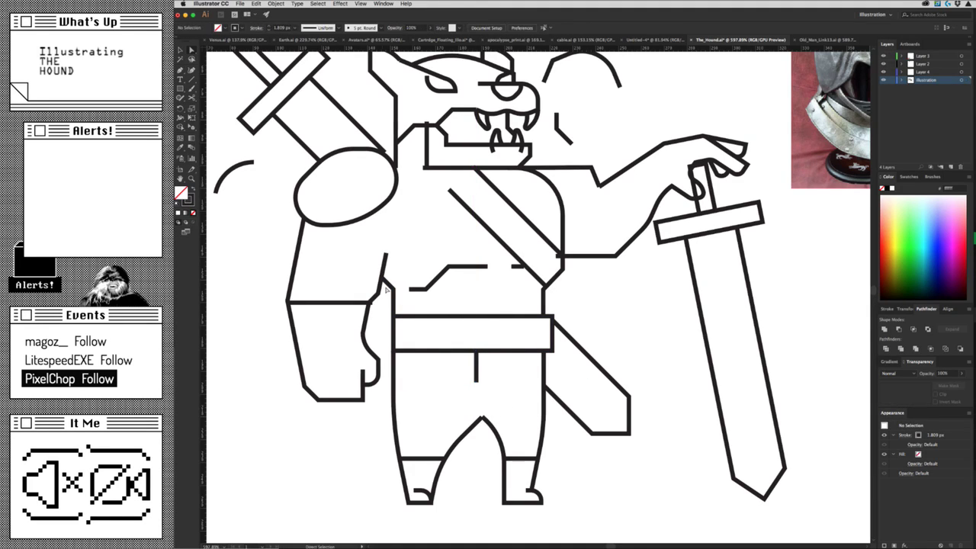
Copy the line to the left, rotate it -25°, and join it to the vertical line's bottom.
key(v)
drag(476, 366, 449, 393)
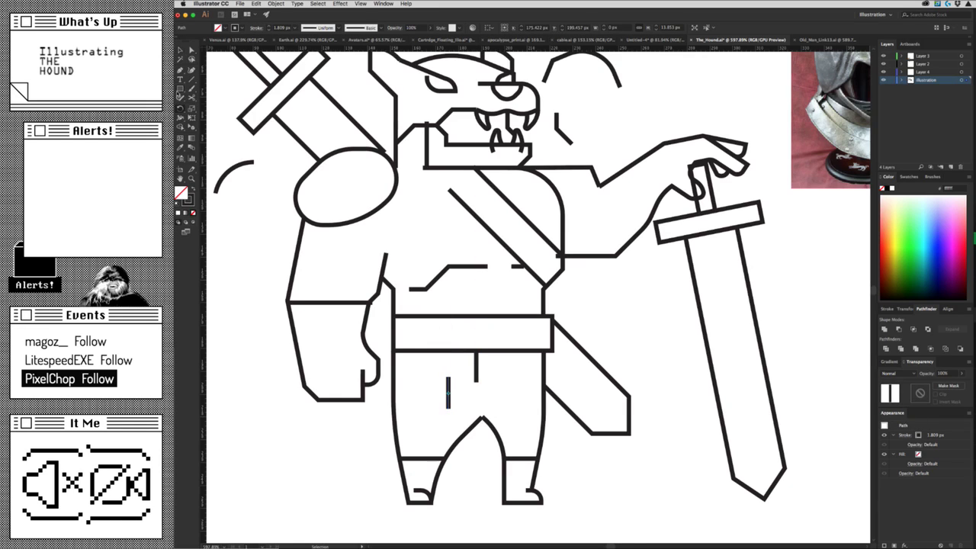
key(r)
key(Return)
text(-25)
key(Return)
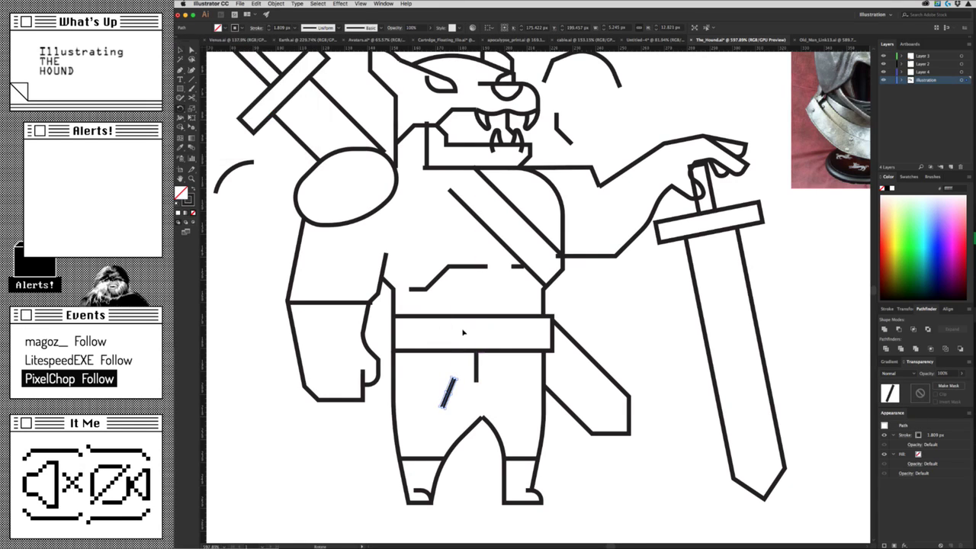
key(a)
drag(454, 377, 476, 382)
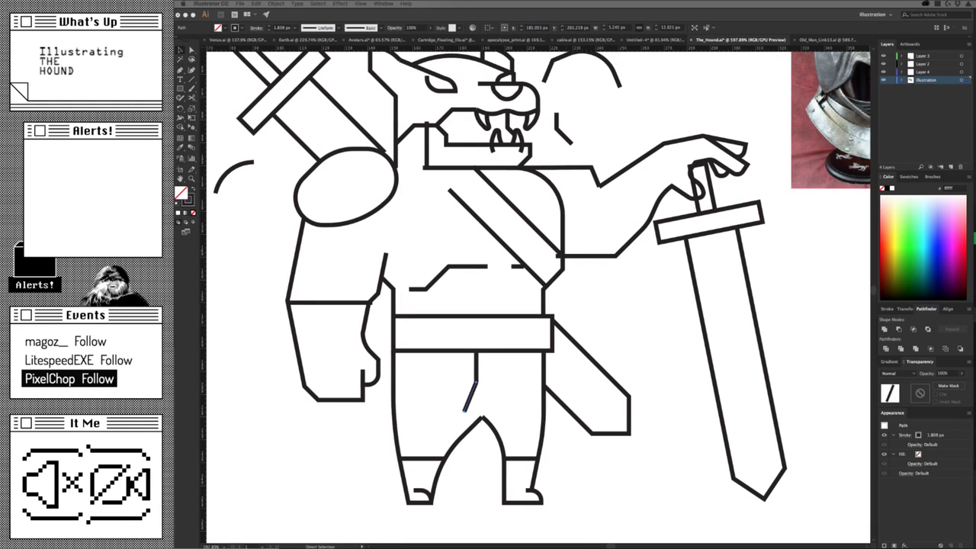
Clear the selection and switch over to the Chrome browser window.
key(super+Tab)
click(503, 373)
click(490, 399)
scroll(621, 527, down, 2)
scroll(620, 527, left, 3)
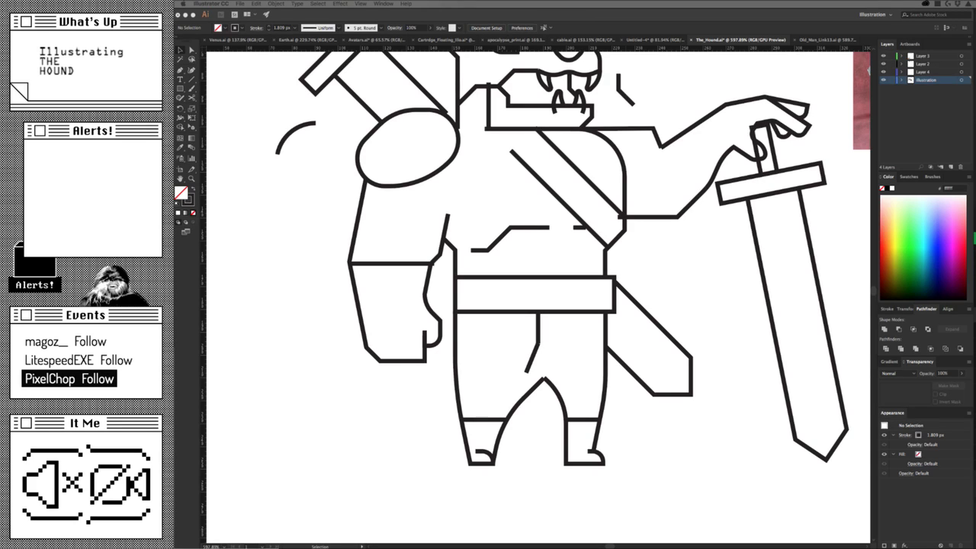
key(super+Tab)
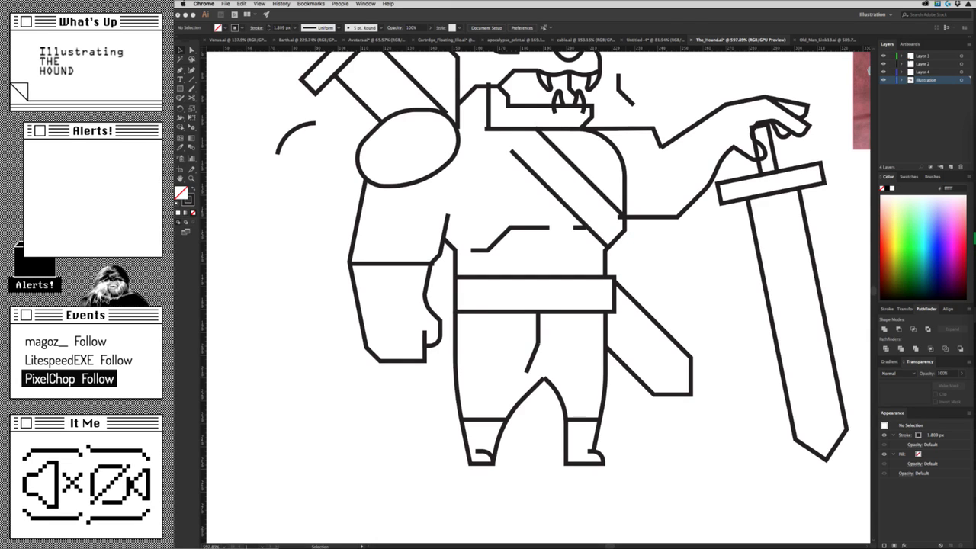
Delete the belt's left edge segment, then restore it and deselect the belt.
click(542, 352)
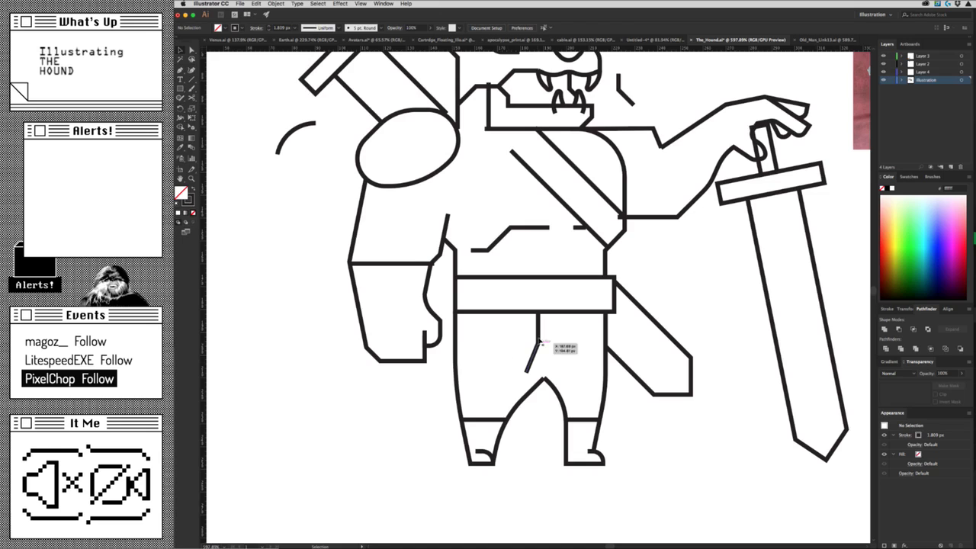
click(532, 358)
click(548, 350)
mouse_move(465, 287)
mouse_down()
mouse_move(450, 286)
mouse_move(462, 268)
mouse_up()
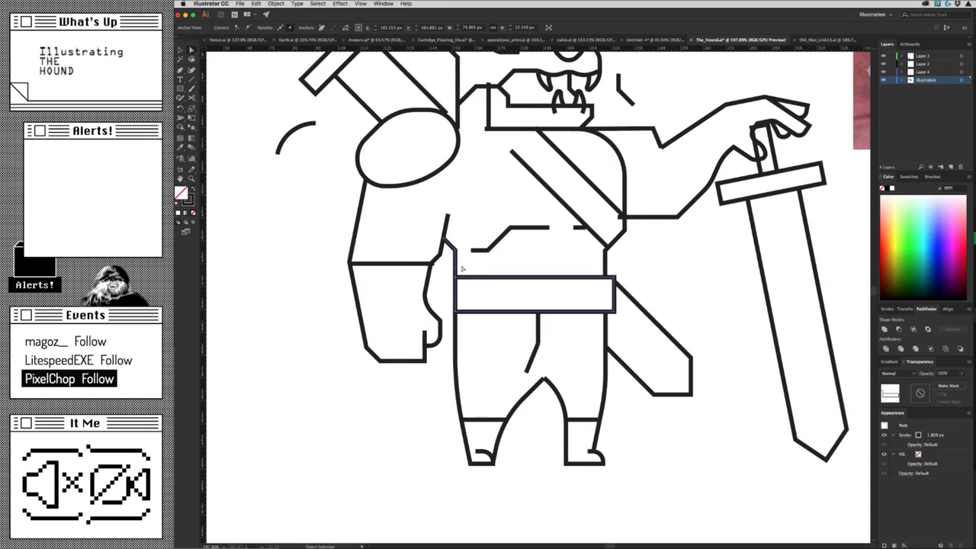
key(Delete)
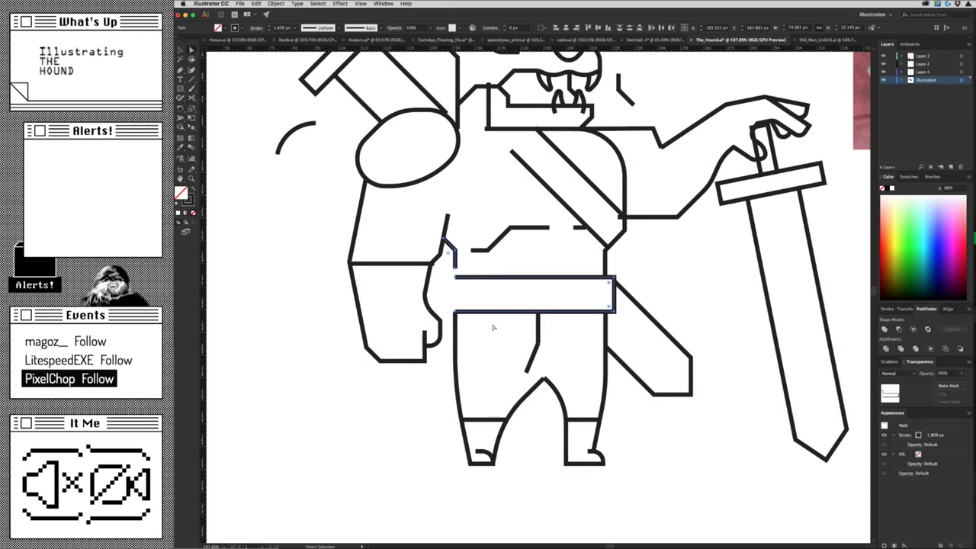
key(ctrl+j)
key(v)
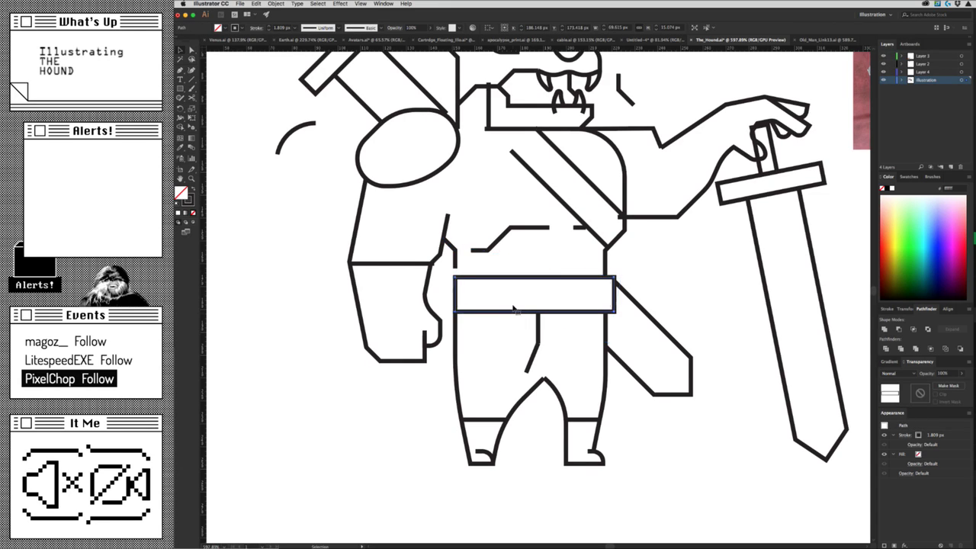
click(490, 290)
Extend the leg line's end leftward and join it with the belt into a closed pocket.
key(a)
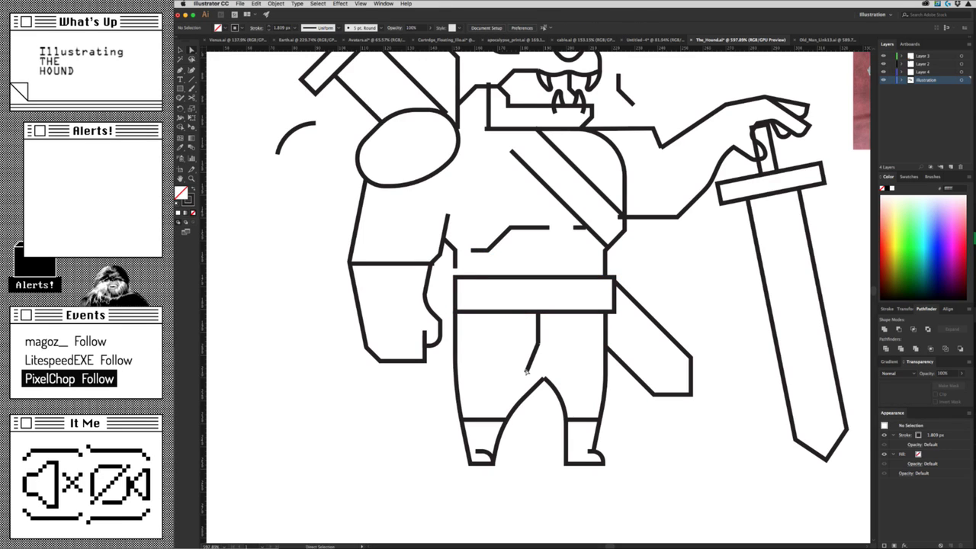
drag(526, 372, 450, 373)
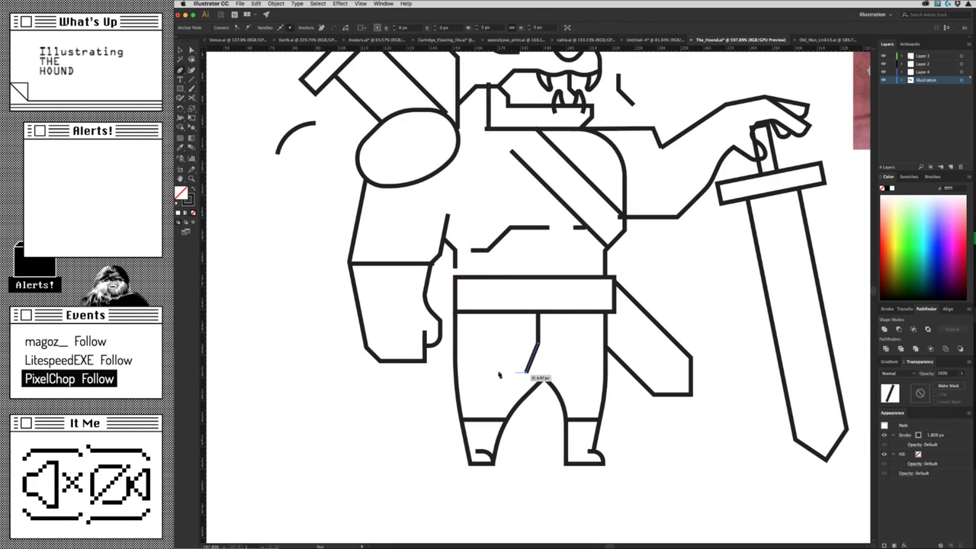
shift+click(474, 312)
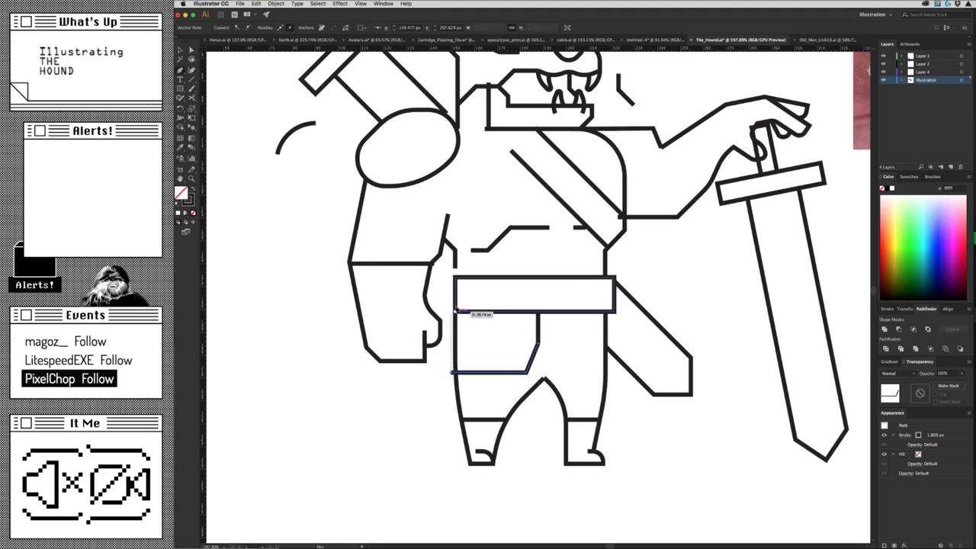
key(ctrl+j)
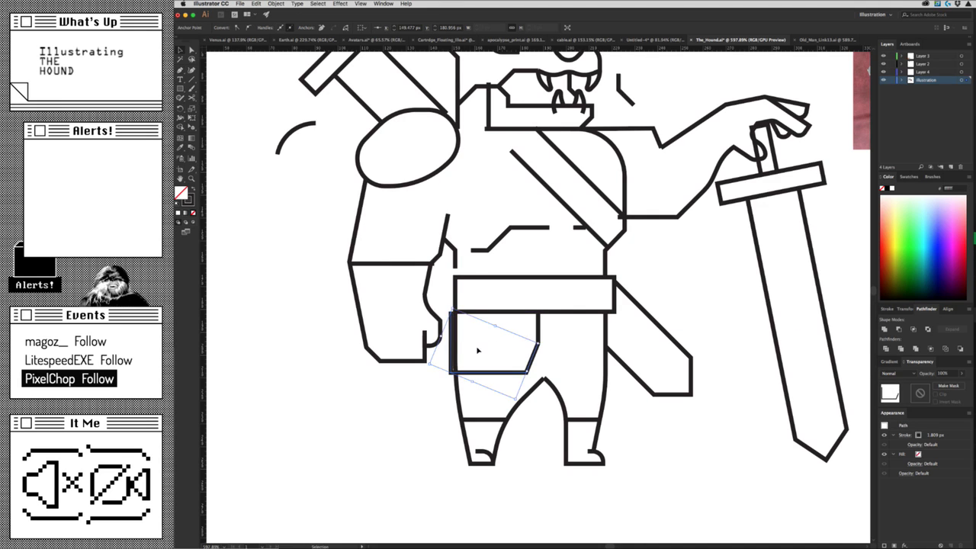
click(479, 348)
Select the pocket shape and check its top-left corner point.
scroll(485, 351, down, 5)
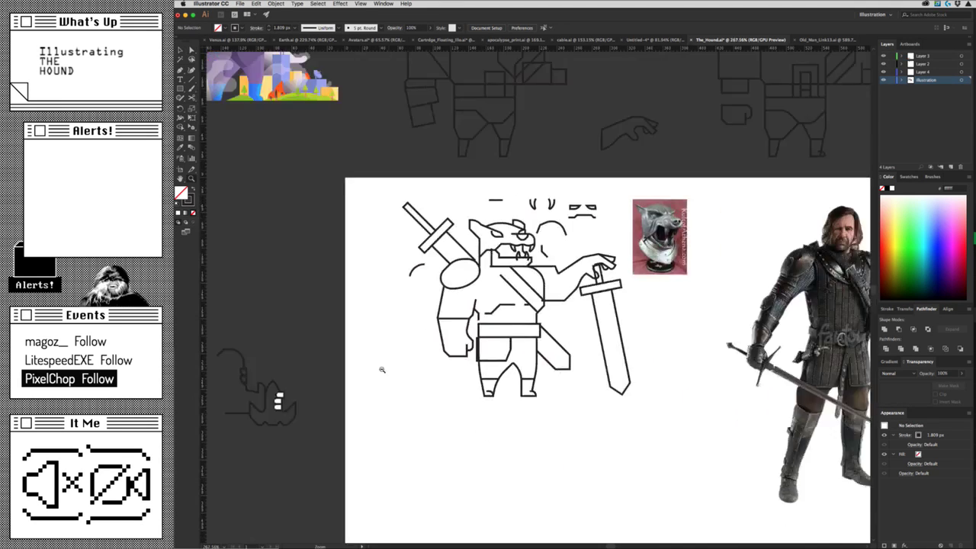
scroll(457, 351, up, 2)
scroll(447, 353, up, 2)
scroll(448, 353, up, 3)
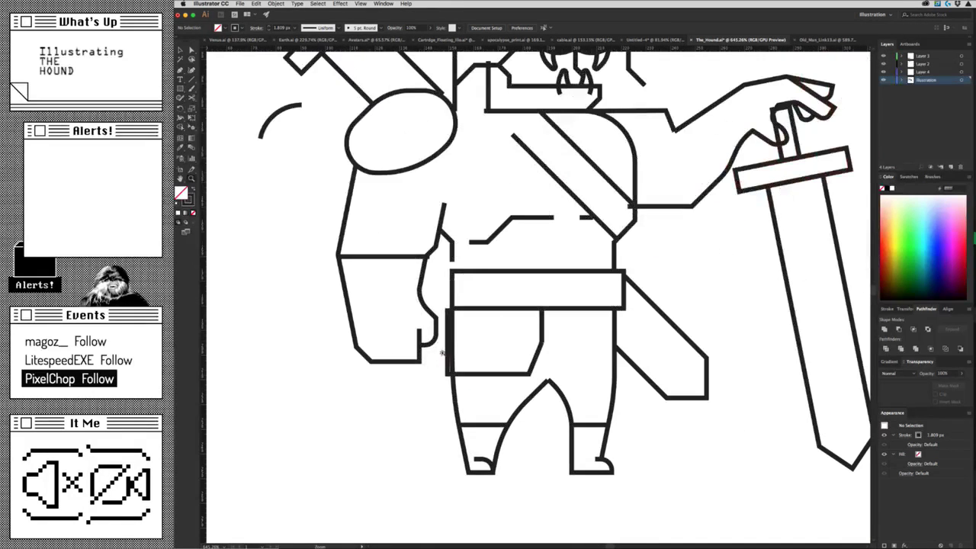
click(475, 348)
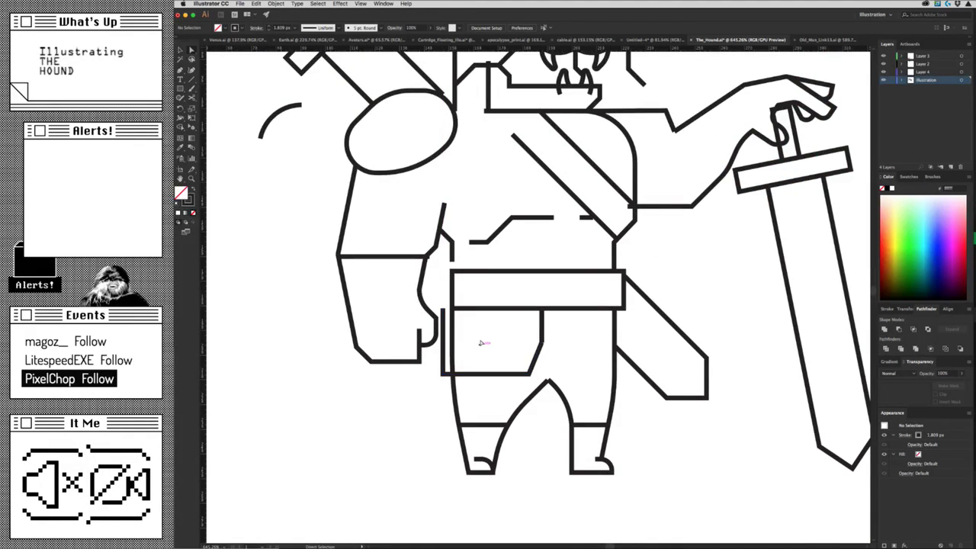
click(443, 308)
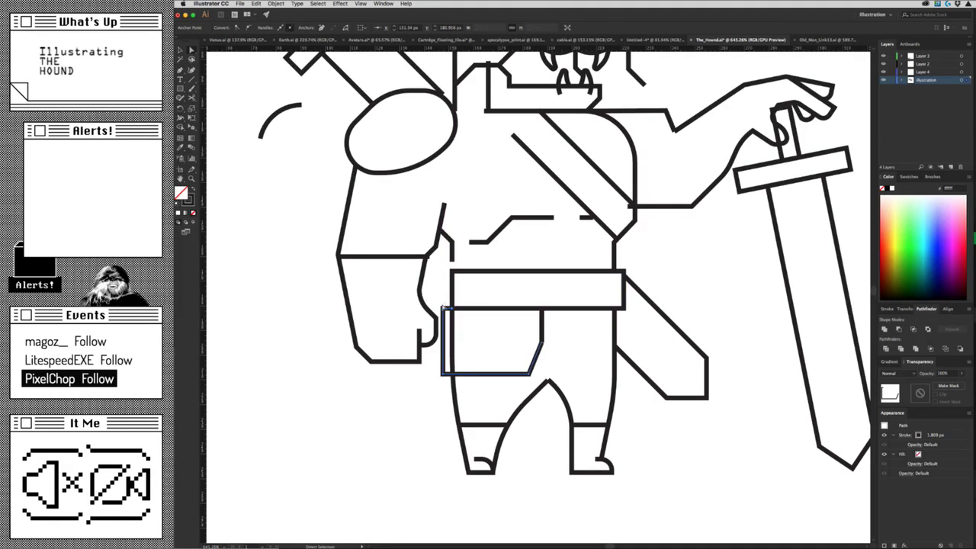
click(503, 342)
Redraw the inner arm edge as a smooth curve with the Pencil tool.
mouse_move(503, 342)
mouse_down()
mouse_move(467, 352)
mouse_move(514, 318)
mouse_up()
drag(491, 267, 483, 366)
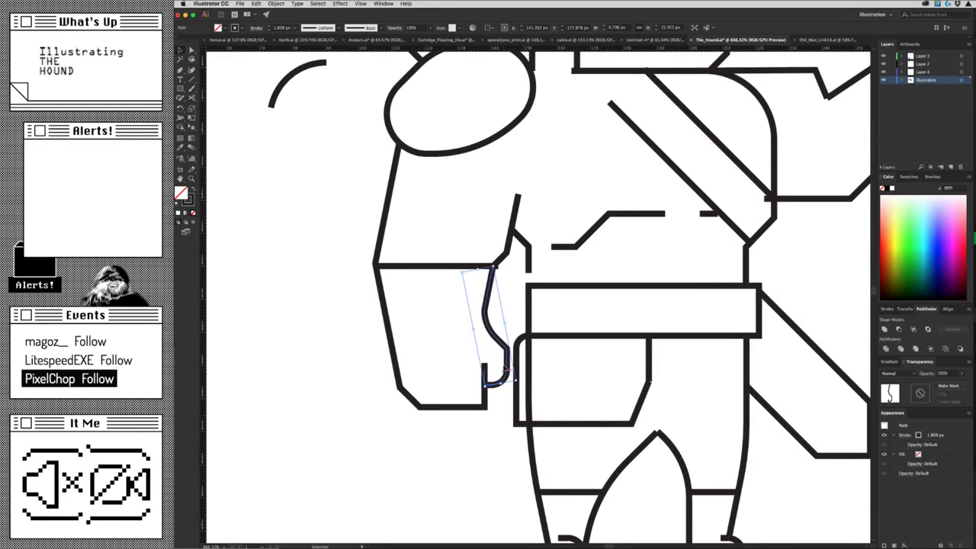
drag(492, 268, 482, 383)
scroll(480, 453, down, 5)
Select the pocket's anchors and the left leg outline, then zoom in on them.
key(a)
drag(440, 446, 557, 408)
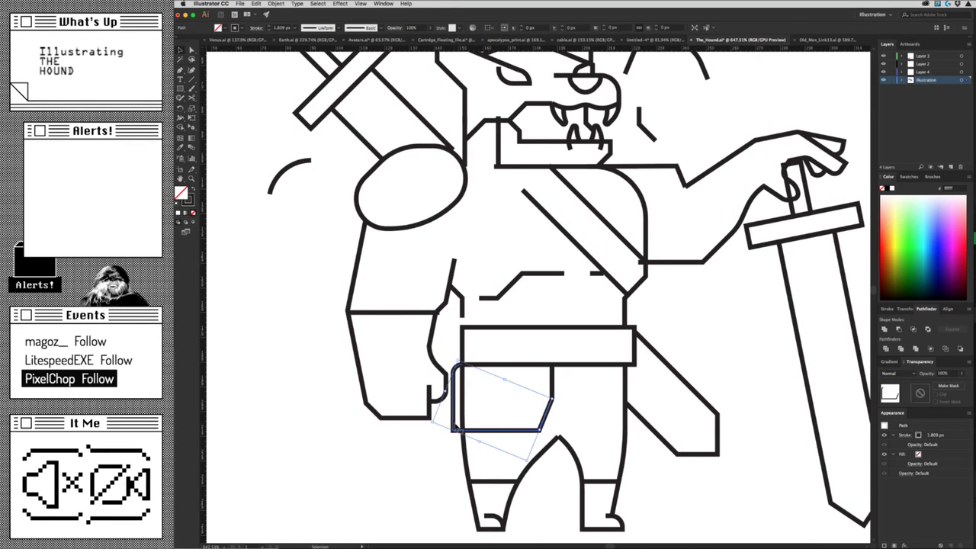
click(552, 410)
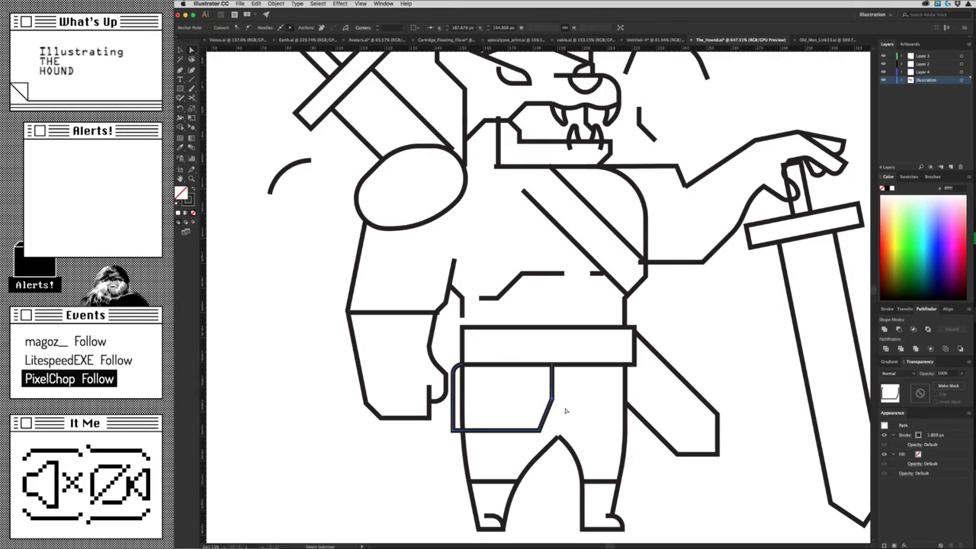
click(463, 411)
key(z)
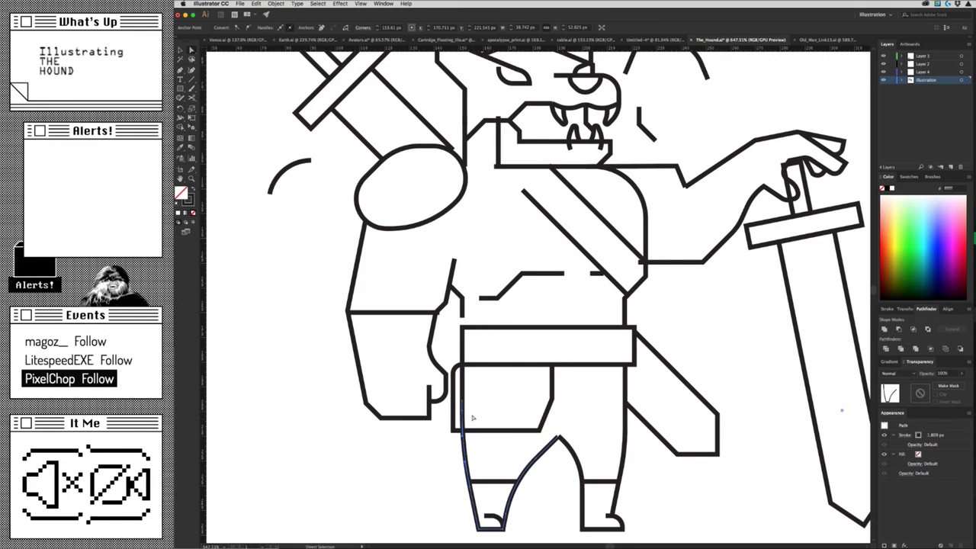
drag(473, 415, 567, 407)
Move all the reference photos off the artboard to the upper right.
drag(635, 396, 531, 418)
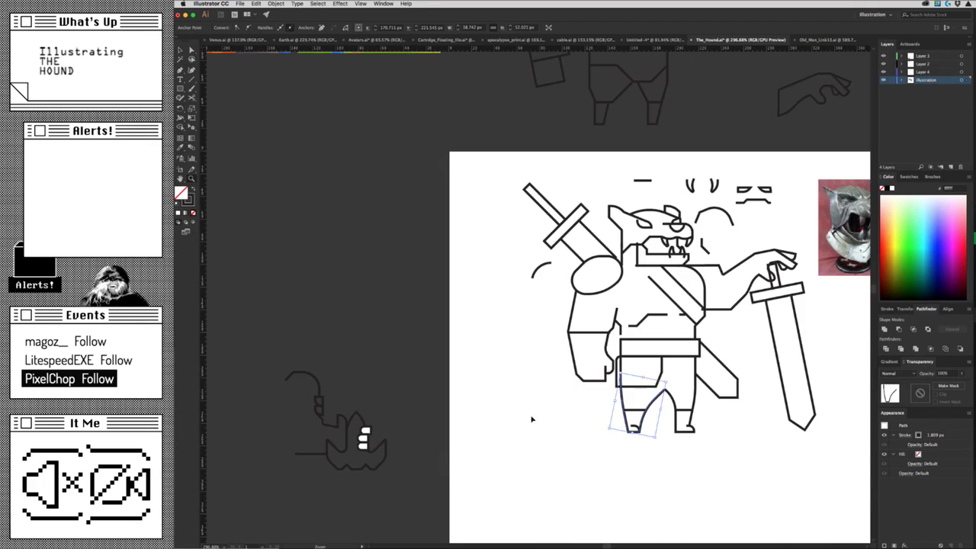
drag(627, 405, 503, 415)
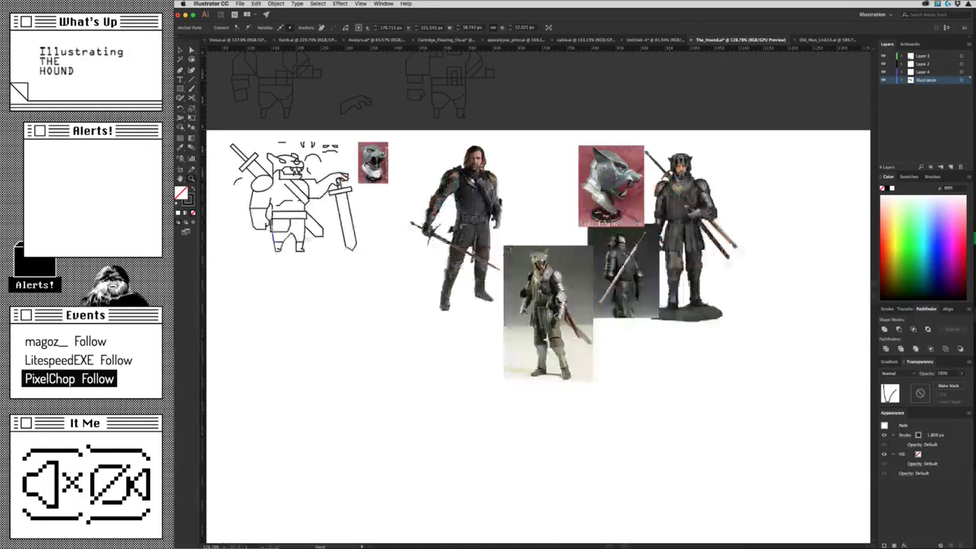
key(v)
drag(767, 157, 473, 343)
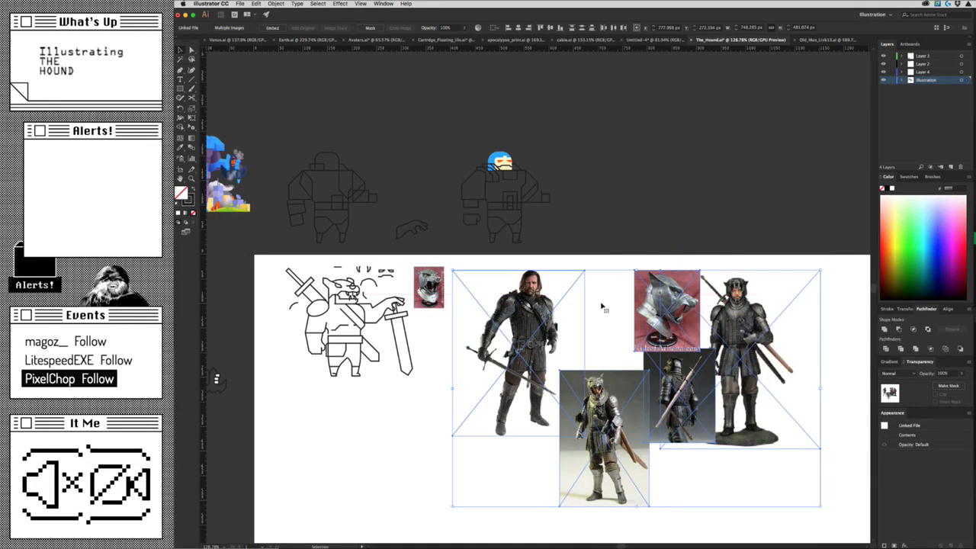
drag(533, 362, 764, 146)
Shift the hound sketch slightly down-left and move the helmet photo left of the artboard.
scroll(716, 308, left, 3)
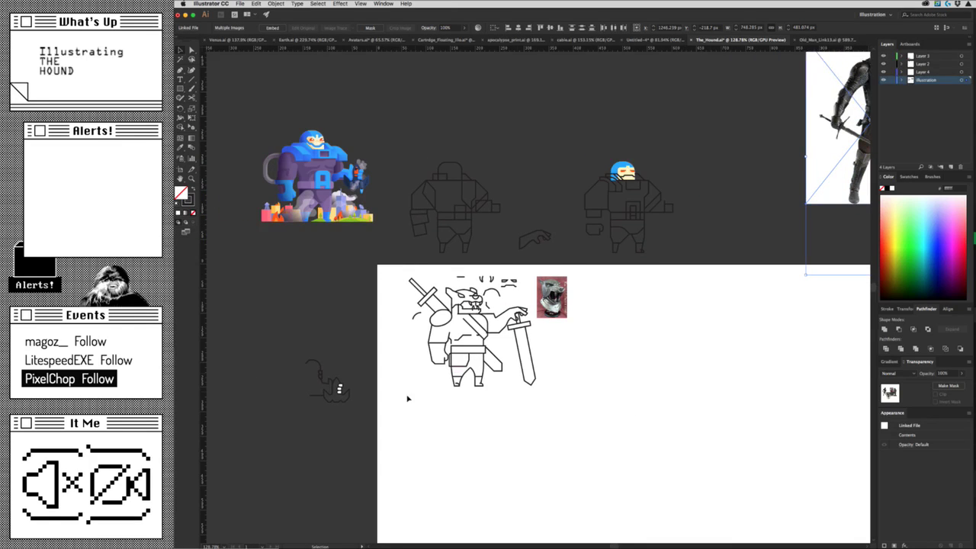
drag(398, 421, 584, 268)
drag(557, 309, 544, 327)
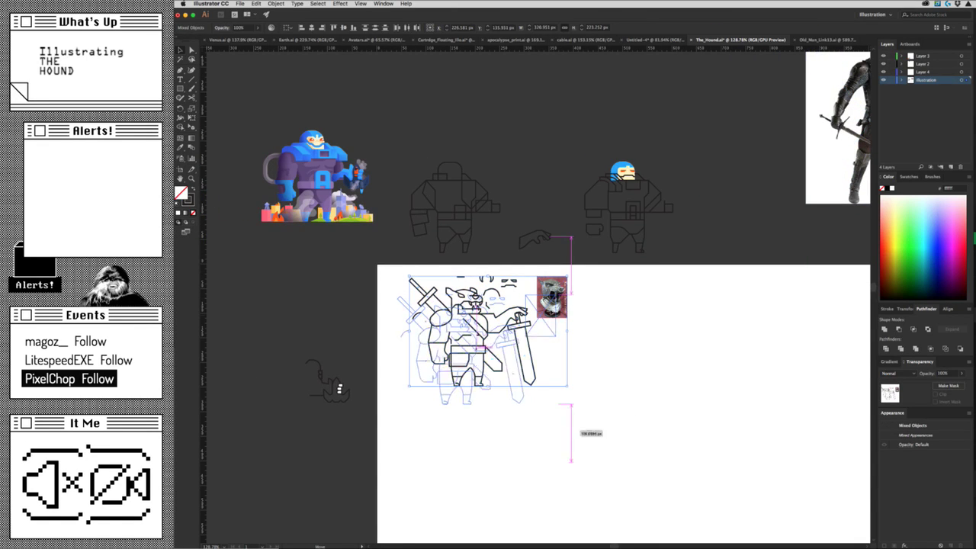
click(600, 334)
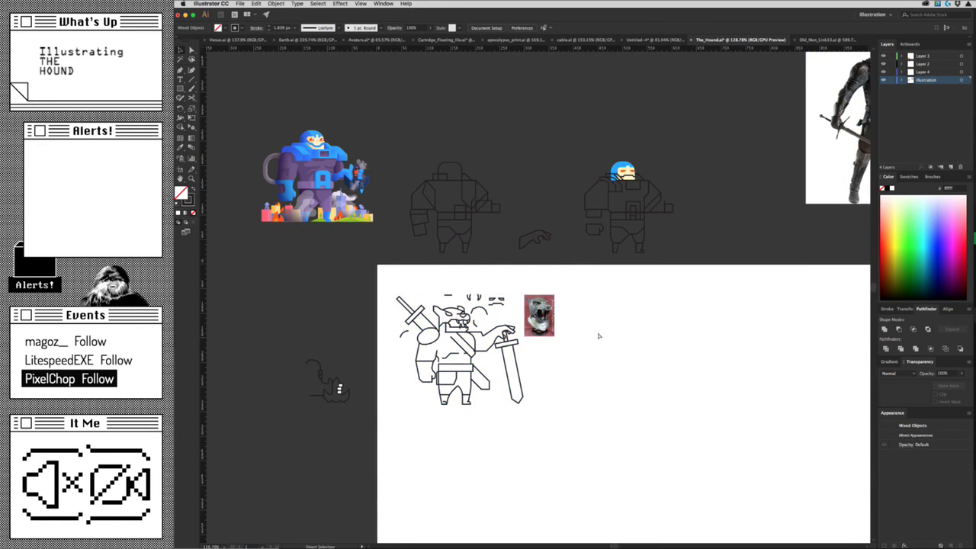
key(ctrl+z)
key(ctrl+shift+z)
click(619, 348)
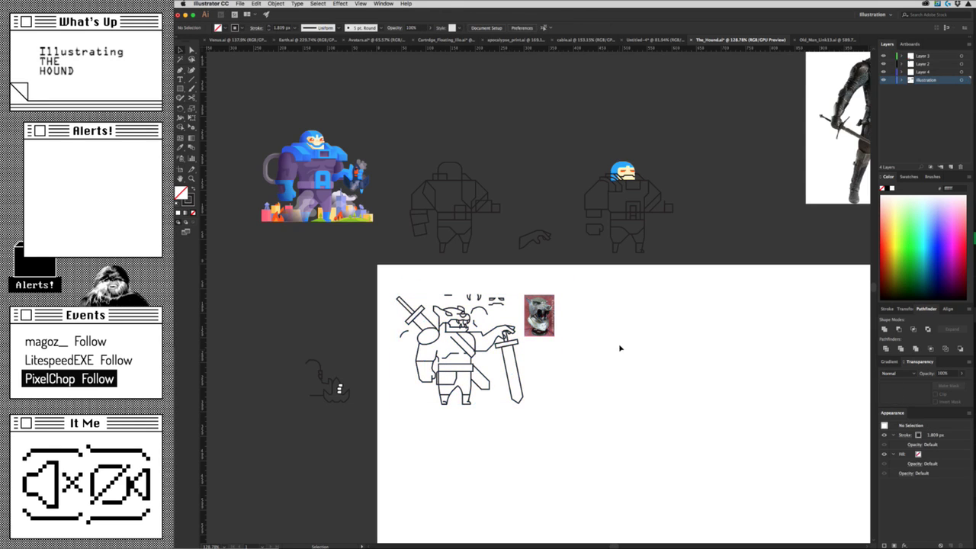
drag(546, 324, 355, 317)
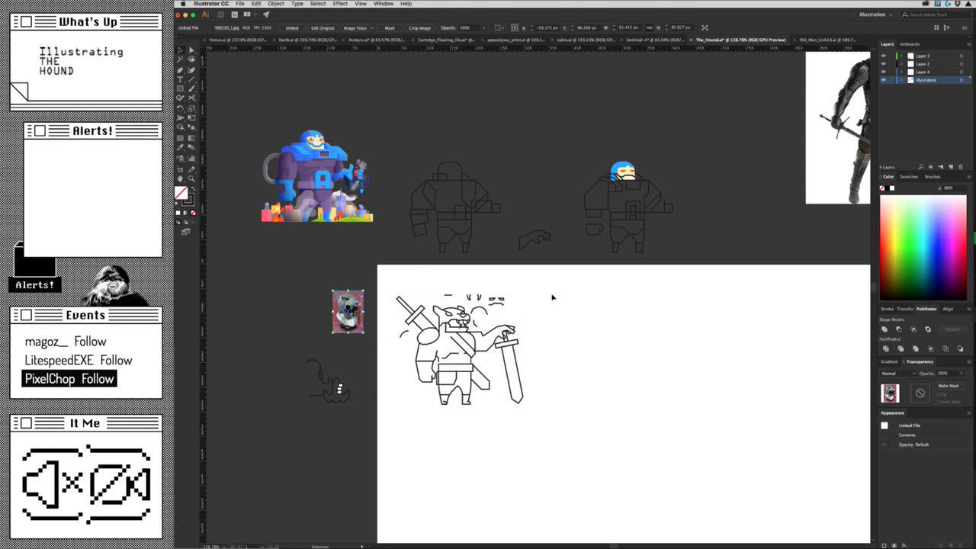
Place a duplicate of the whole hound sketch to its right.
drag(552, 290, 391, 404)
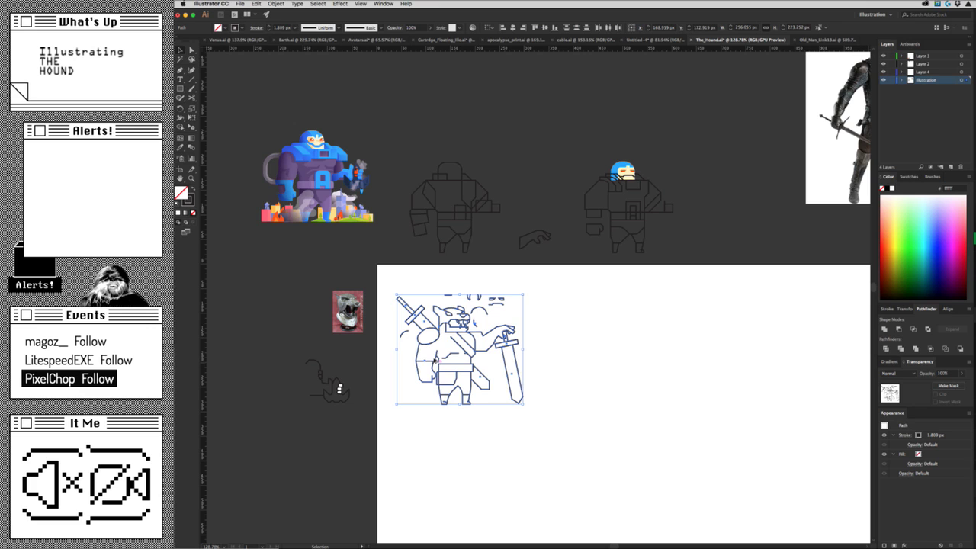
drag(435, 360, 571, 366)
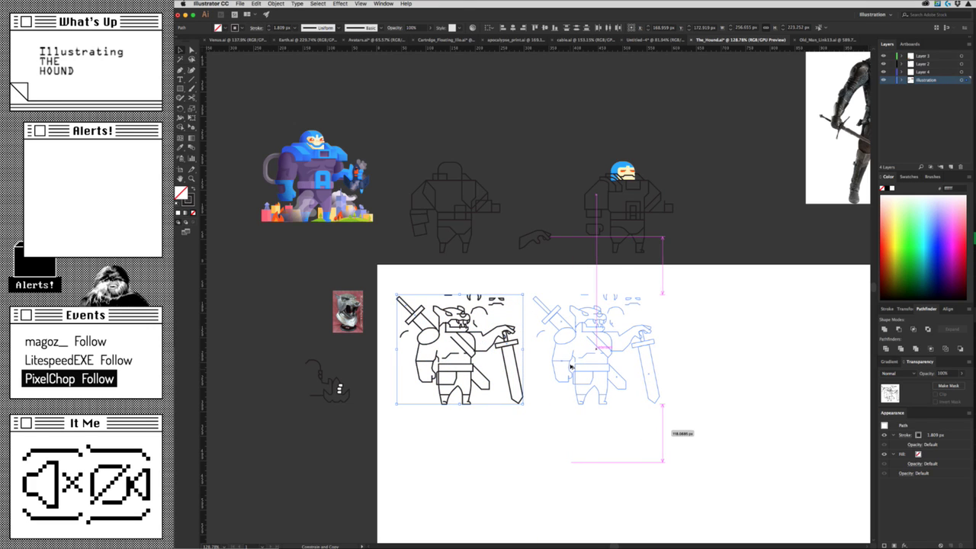
click(575, 438)
scroll(534, 366, up, 5)
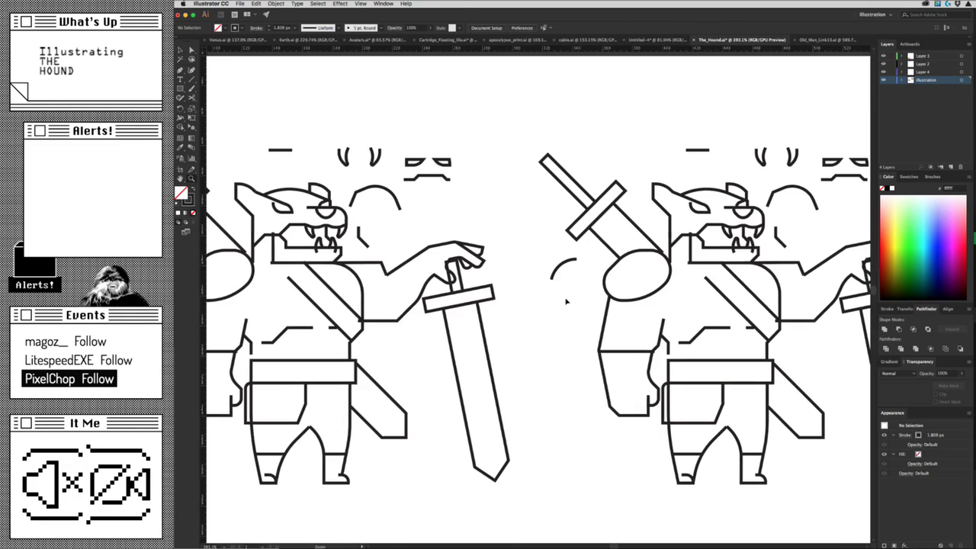
scroll(610, 228, right, 5)
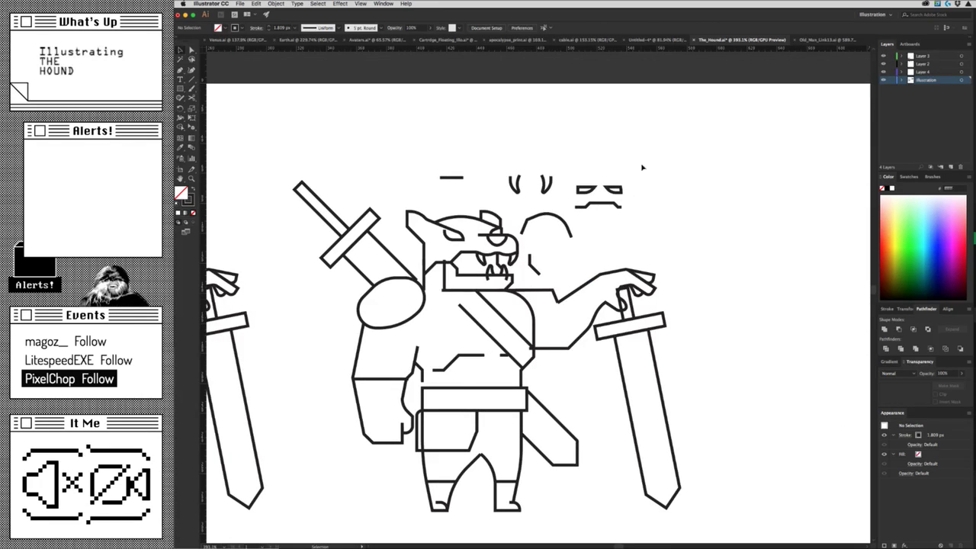
Delete the floating eye, brow and arc strokes above the right hound and the stroke by its mouth.
drag(642, 169, 520, 239)
key(Delete)
drag(549, 160, 415, 195)
key(Delete)
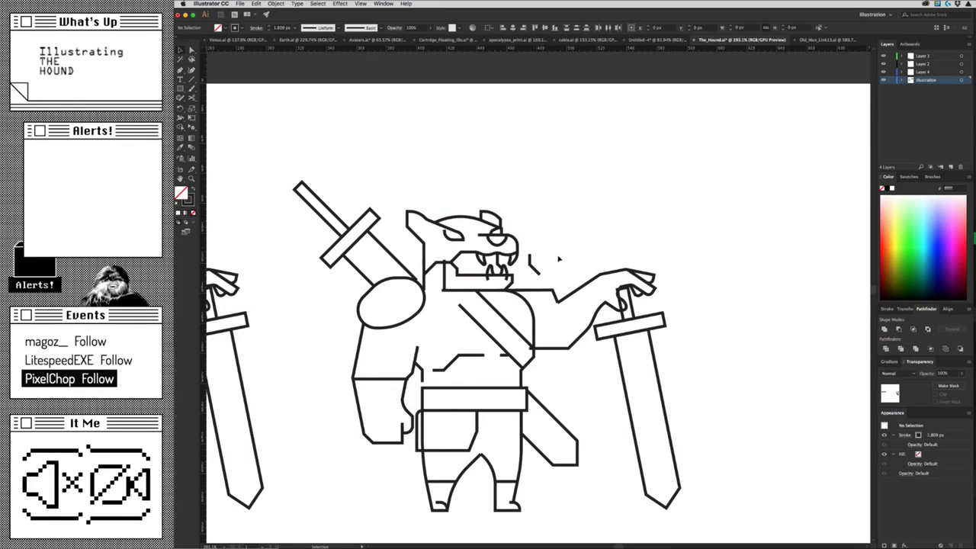
click(534, 261)
key(Delete)
scroll(584, 352, left, 2)
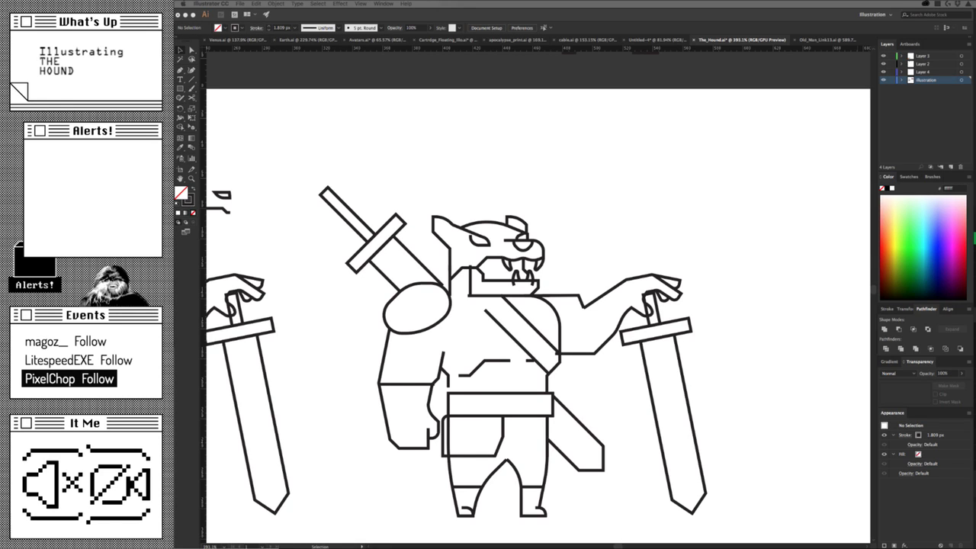
drag(601, 394, 645, 337)
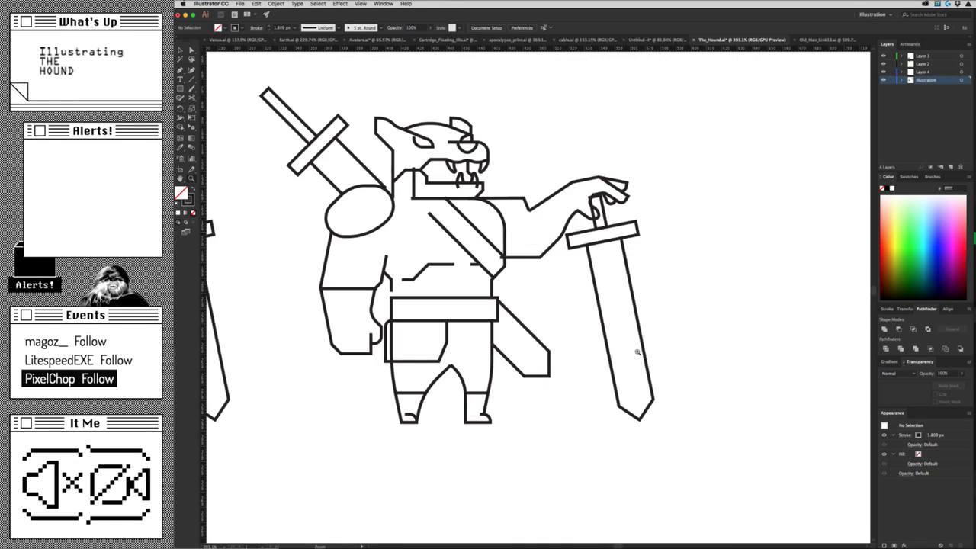
Draw a narrow centre strap rectangle on the hound's belt and adjust its width.
click(639, 351)
drag(544, 357, 675, 371)
scroll(654, 359, up, 3)
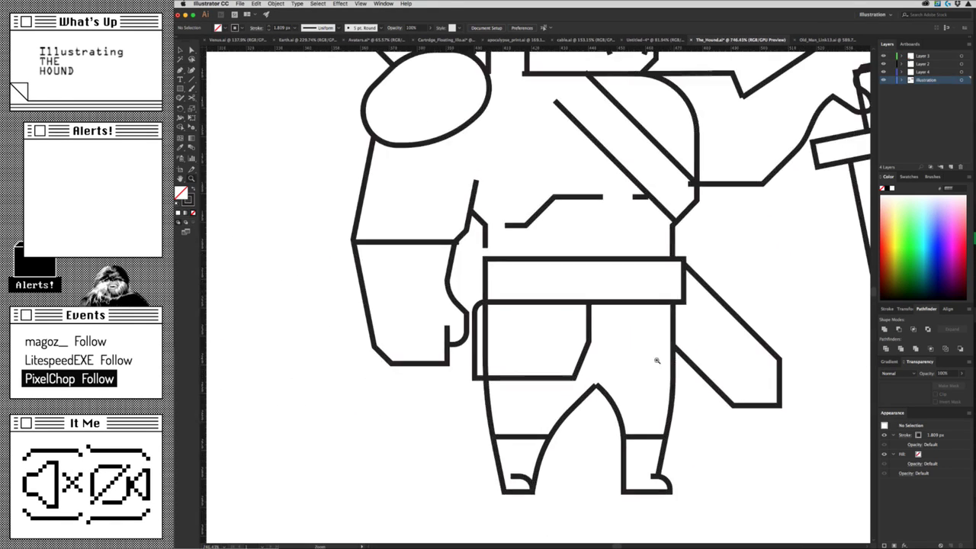
key(m)
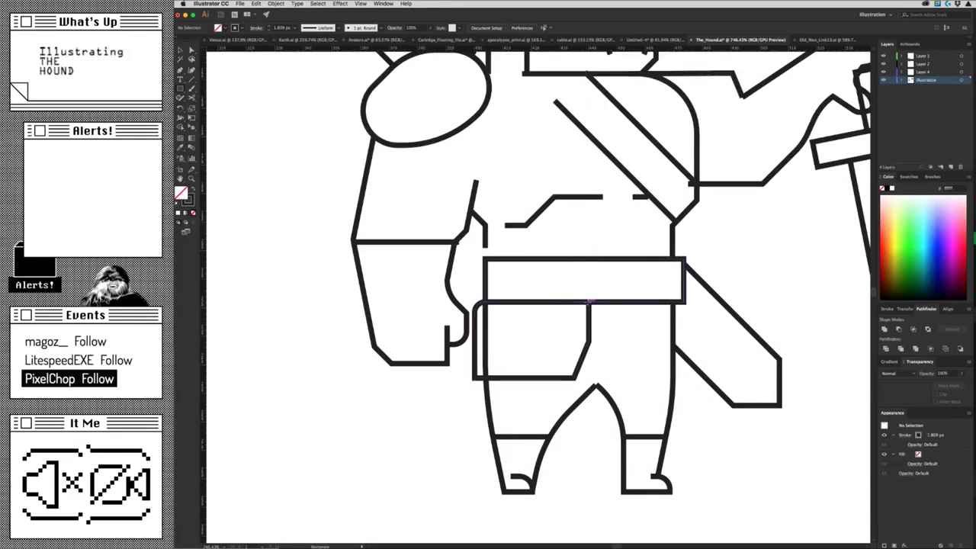
drag(587, 301, 598, 281)
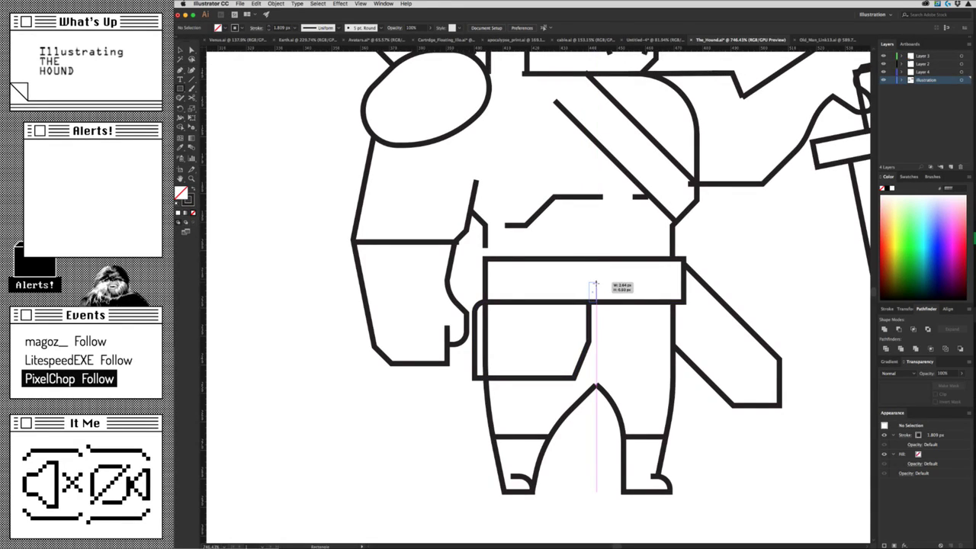
key(ctrl+shift+a)
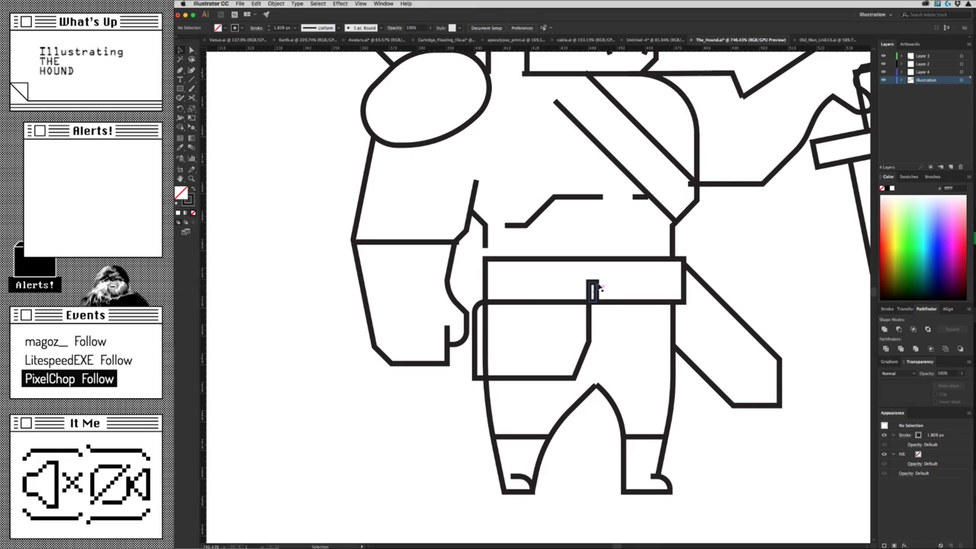
key(v)
drag(599, 289, 621, 291)
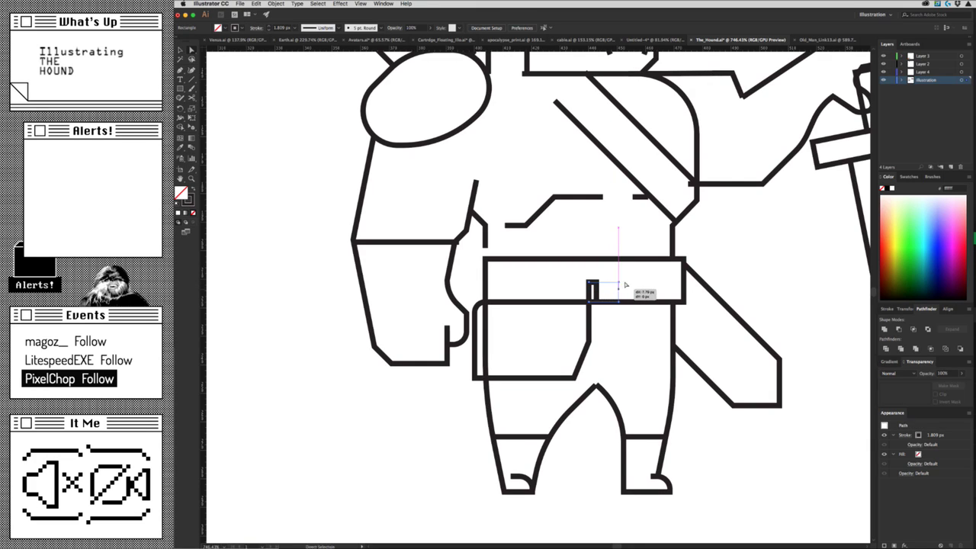
Alt-drag a copy of the left pocket to the right and send it behind the belt.
mouse_move(588, 326)
mouse_down()
mouse_move(779, 327)
mouse_move(617, 301)
mouse_up()
click(621, 286)
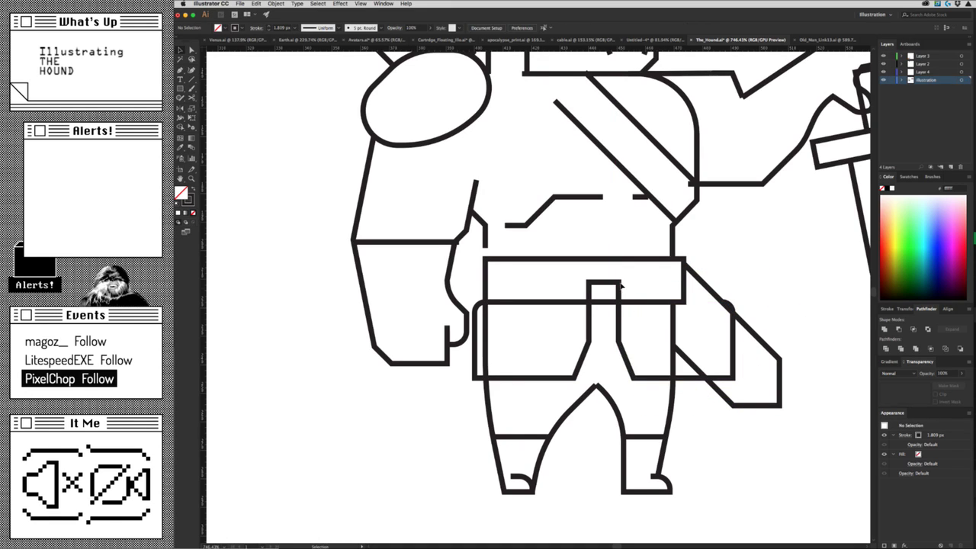
click(621, 286)
key(ctrl+bracketleft)
key(ctrl+shift+a)
Narrow the new pocket by pulling its right edge left with Direct Selection.
key(a)
click(729, 304)
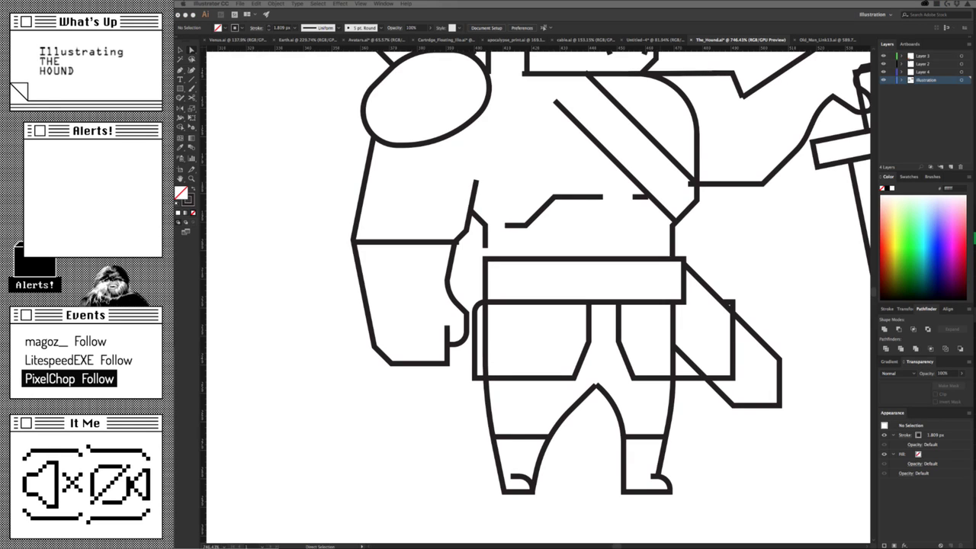
click(728, 302)
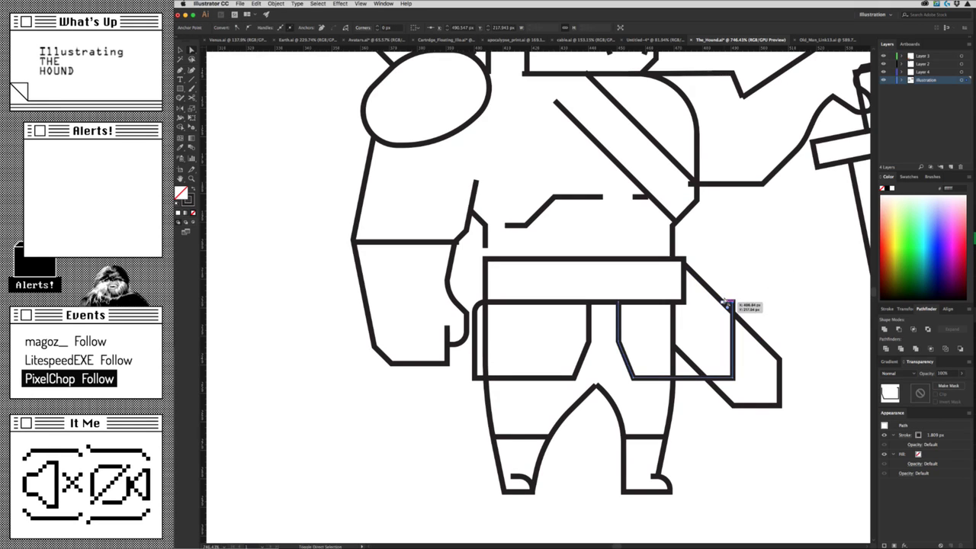
mouse_move(734, 363)
mouse_down()
mouse_move(695, 358)
mouse_move(721, 359)
mouse_up()
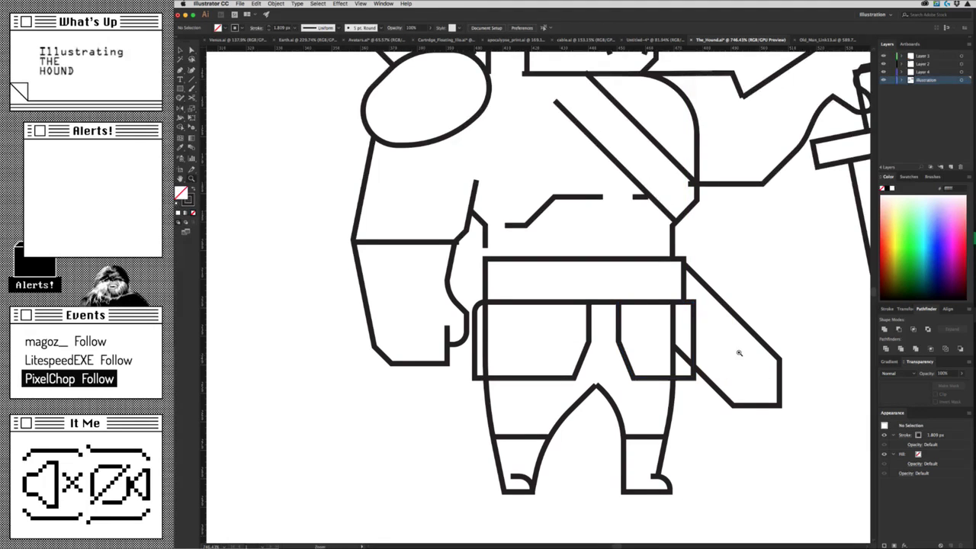
scroll(529, 386, down, 8)
scroll(505, 356, up, 2)
scroll(628, 370, up, 3)
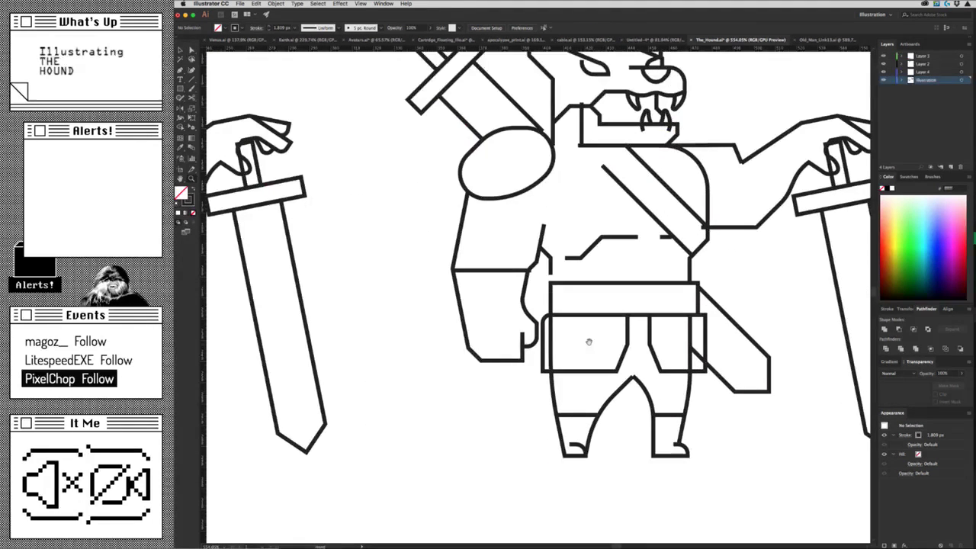
scroll(603, 343, up, 5)
Add an anchor point on the curved leg line where it meets the pocket.
click(575, 369)
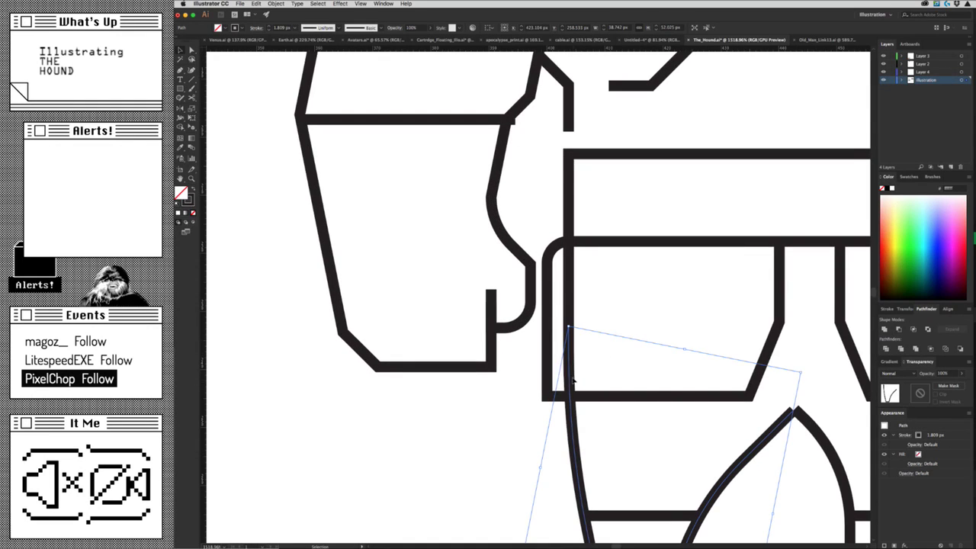
key(plus)
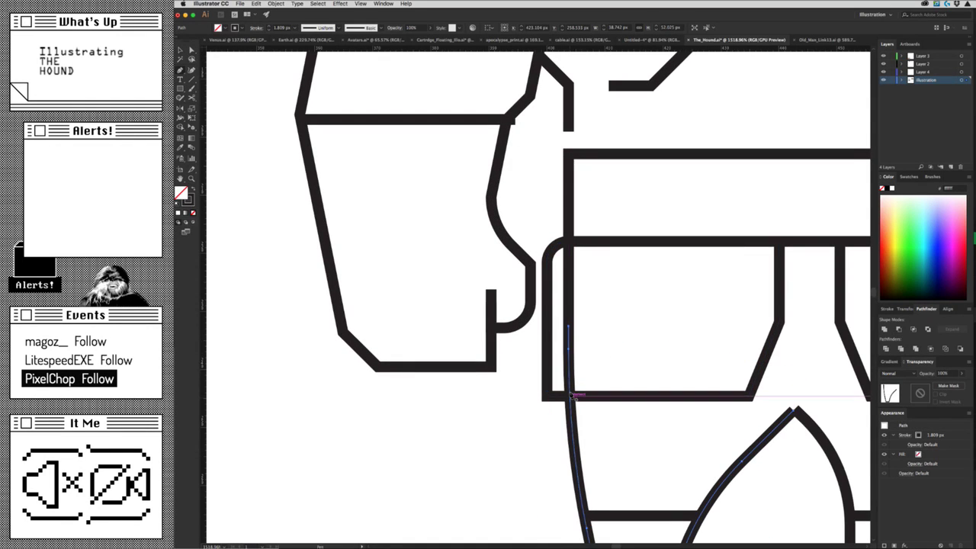
key(v)
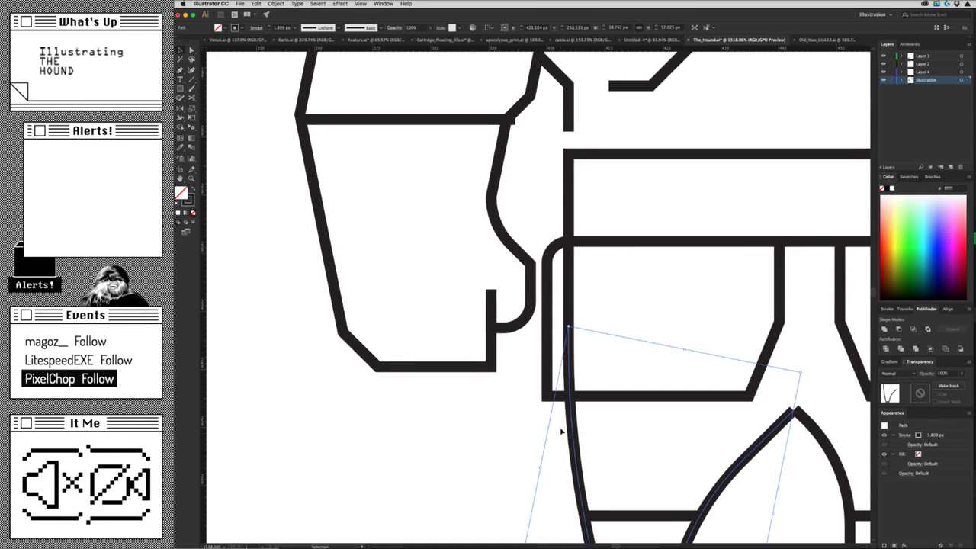
click(562, 431)
click(573, 378)
key(plus)
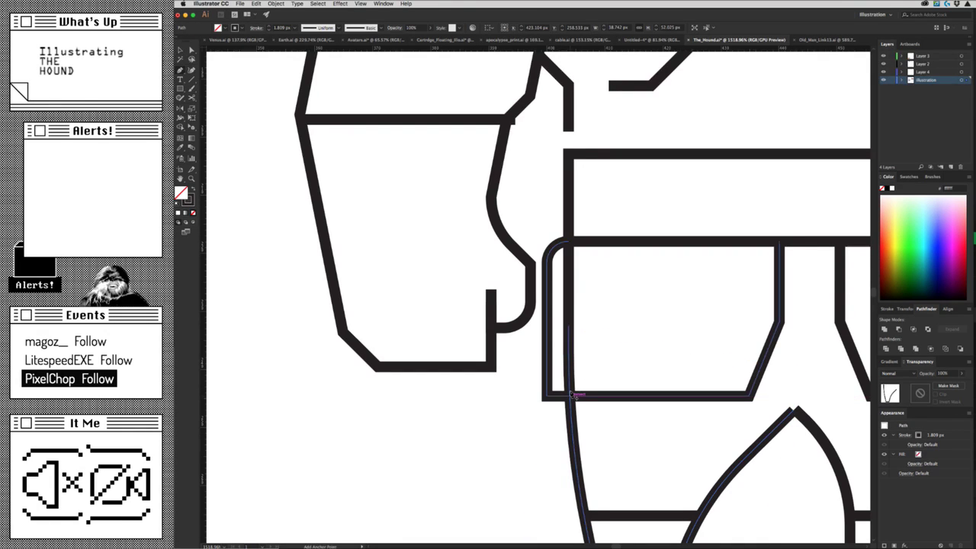
click(571, 394)
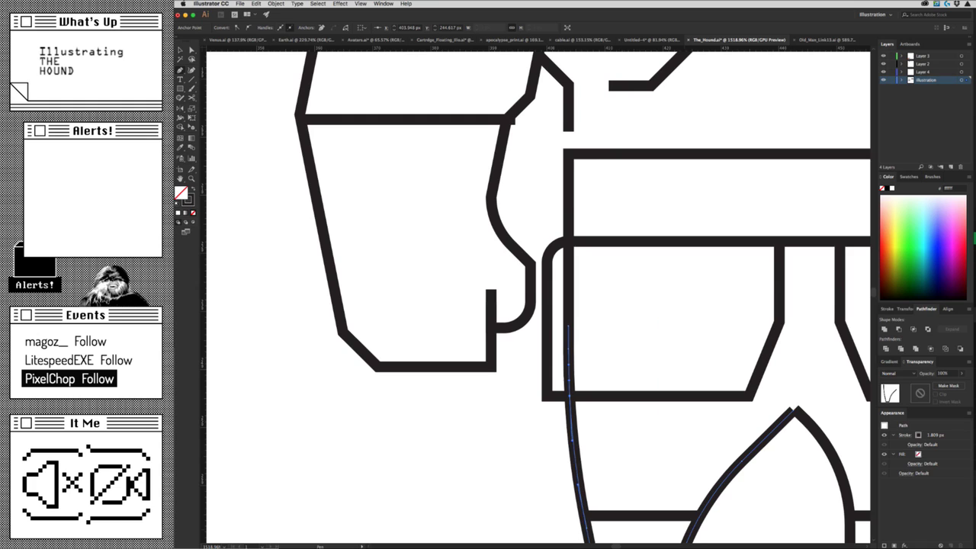
key(super+Tab)
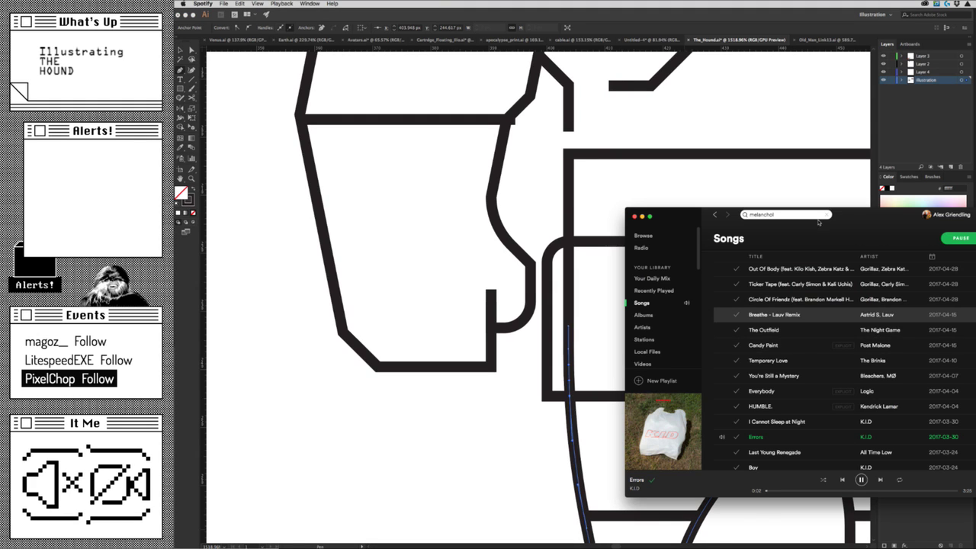
Play 'Crabs In A Bucket' in Spotify, then hide the Spotify window.
drag(862, 212, 686, 207)
scroll(676, 330, up, 10)
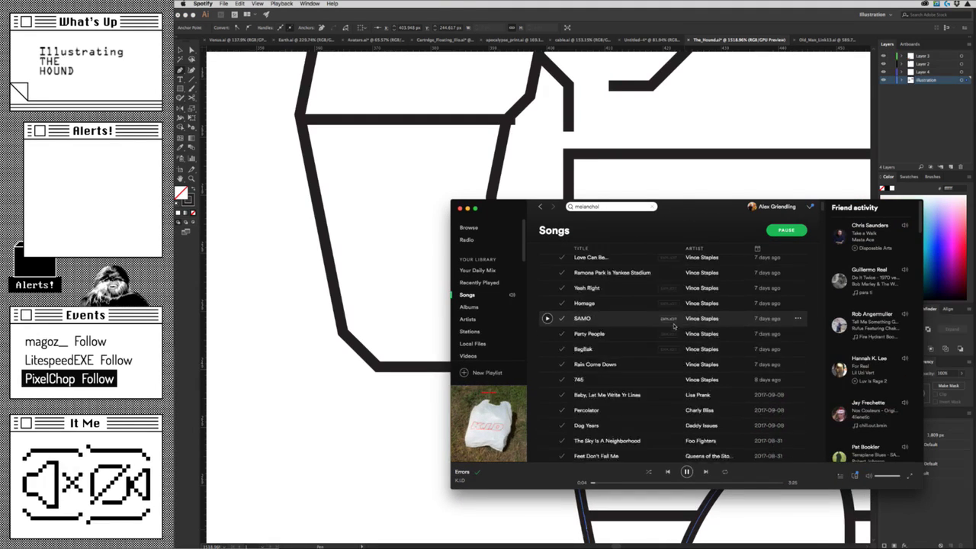
scroll(677, 330, up, 2)
scroll(656, 324, up, 1)
scroll(610, 312, up, 1)
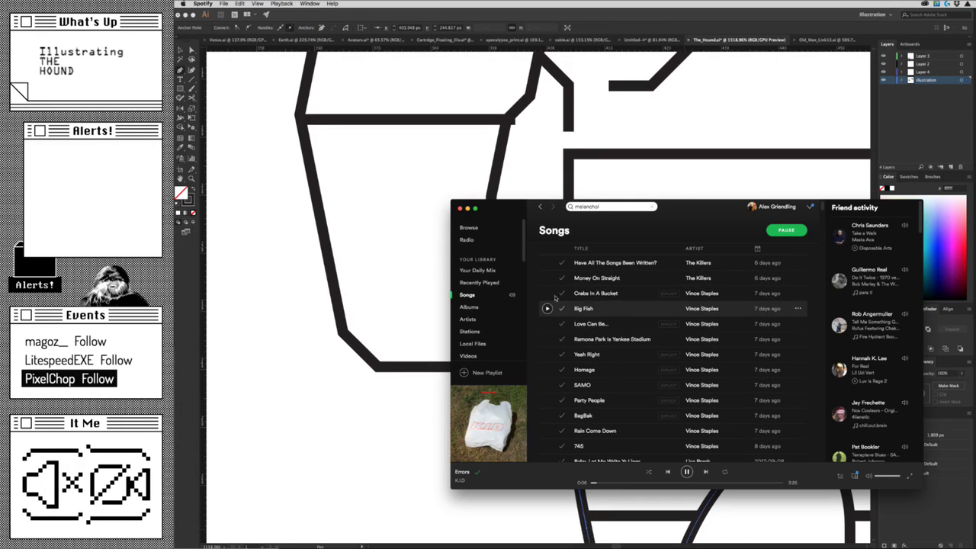
scroll(564, 302, up, 1)
click(547, 293)
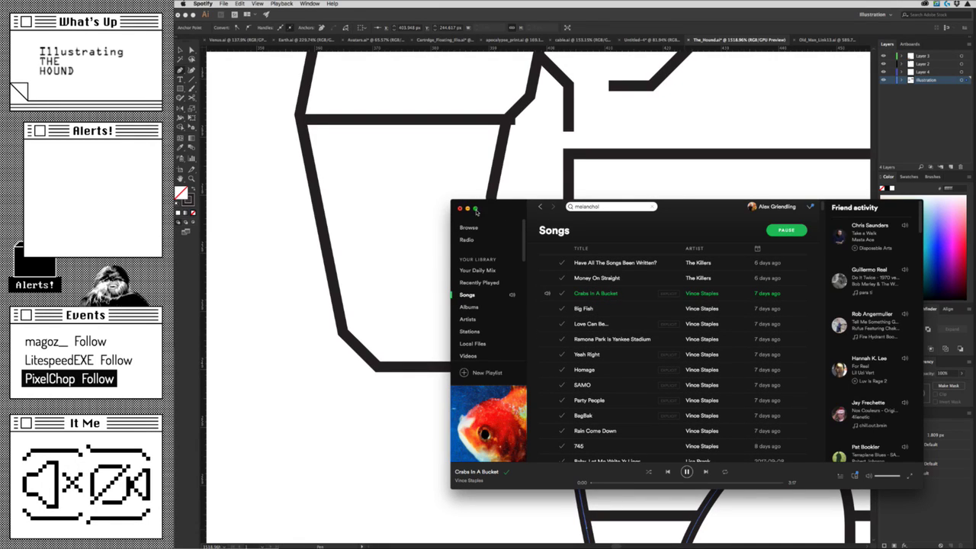
click(468, 207)
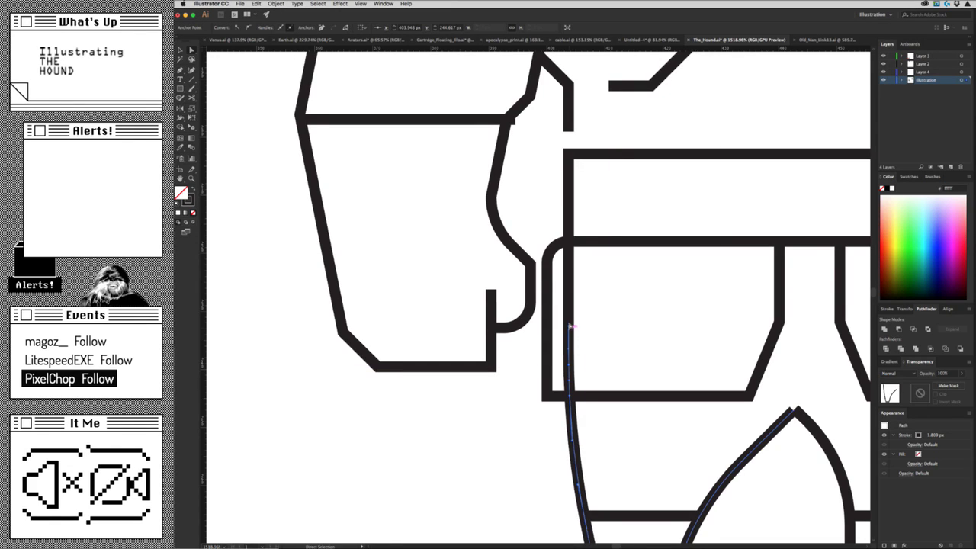
Delete the leg line's segment inside the pocket and select the leg line's top anchor.
key(Delete)
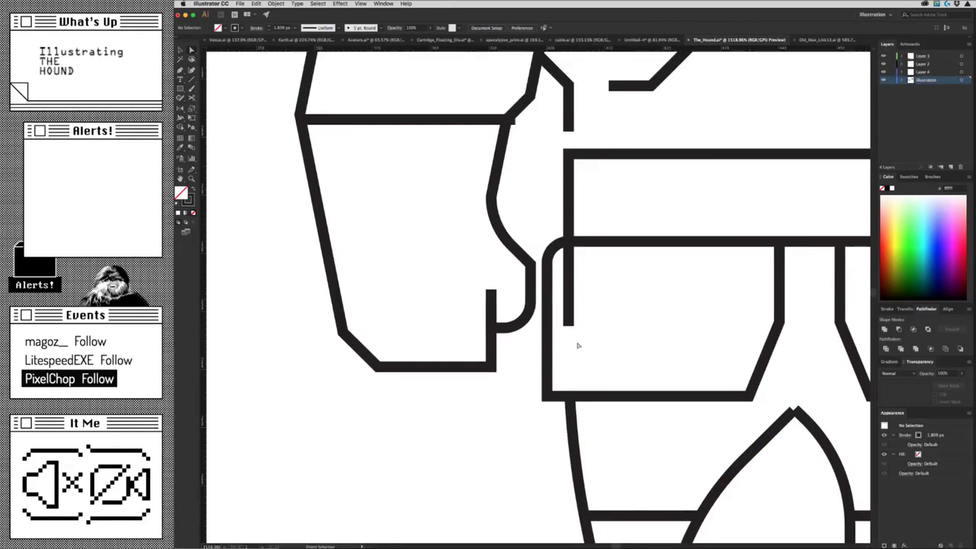
drag(569, 322, 639, 310)
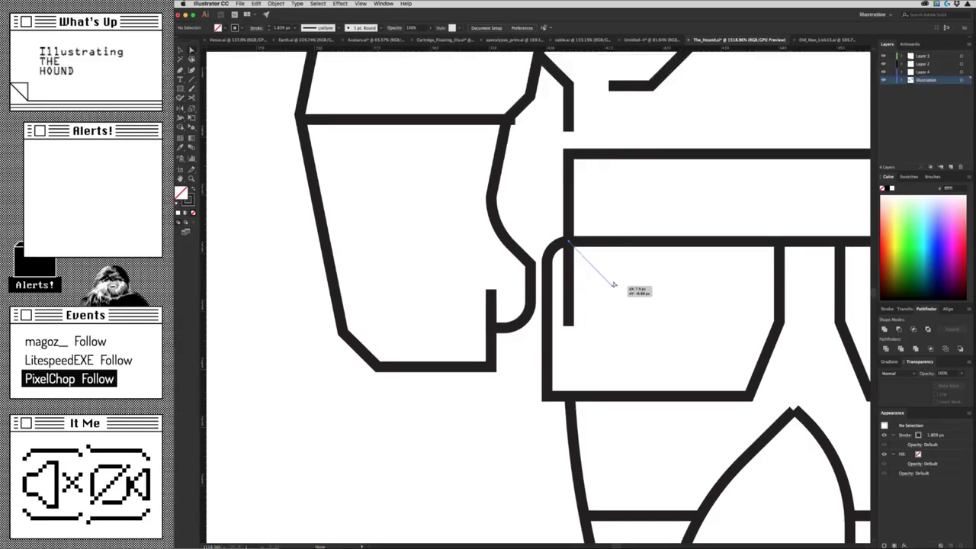
click(640, 312)
scroll(676, 333, down, 3)
scroll(503, 333, down, 3)
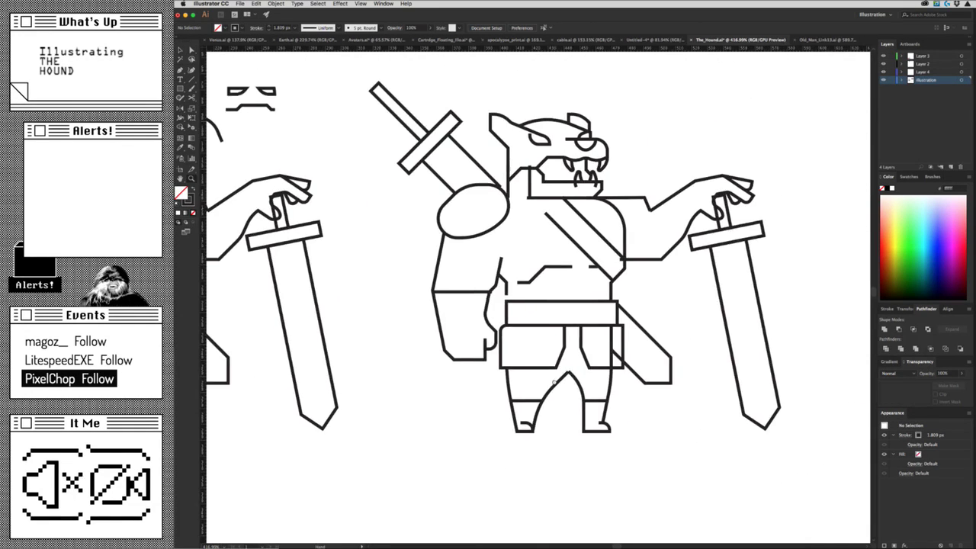
scroll(556, 419, down, 2)
scroll(556, 419, up, 5)
scroll(684, 409, up, 1)
key(a)
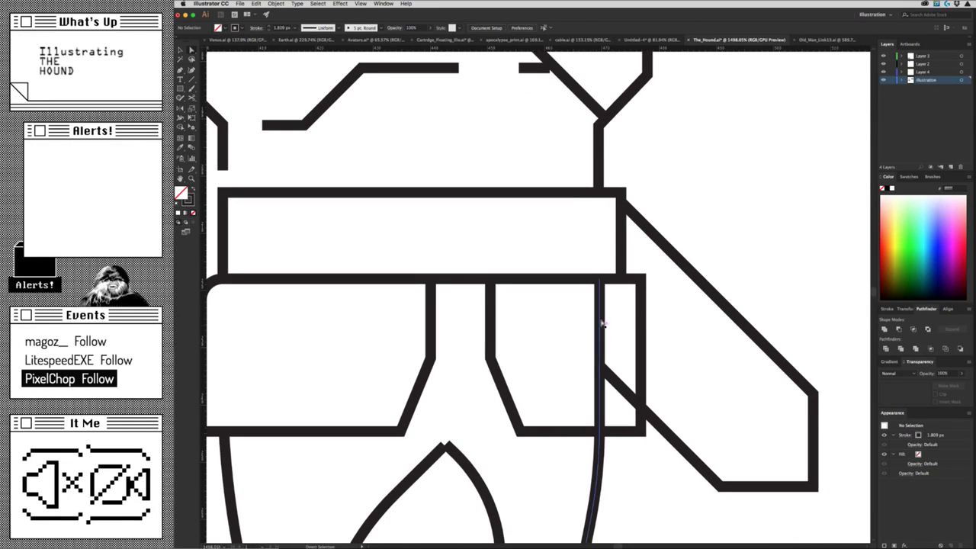
click(601, 324)
Round both inner lower corners of the hip panels together to about 42 px.
scroll(601, 324, down, 3)
scroll(595, 343, up, 1)
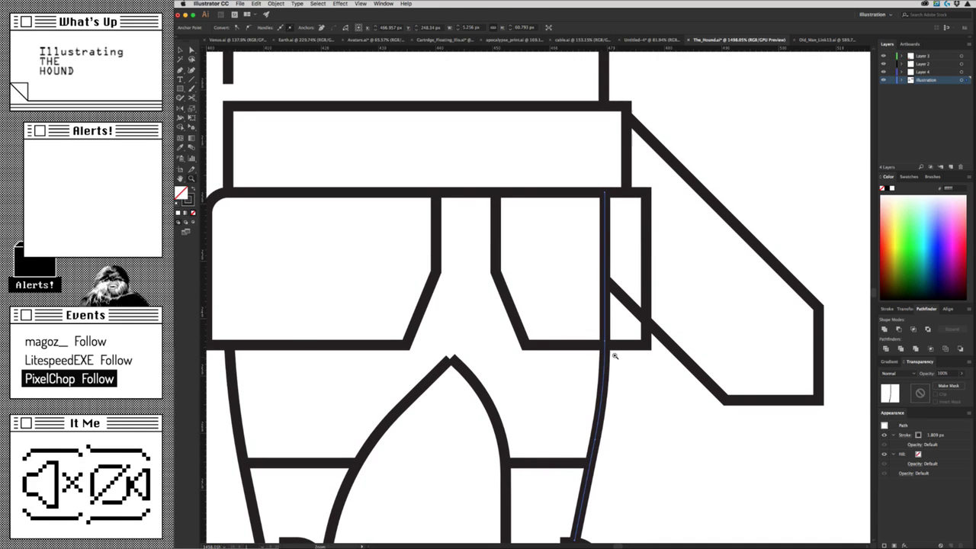
scroll(593, 356, up, 1)
scroll(639, 343, up, 1)
scroll(669, 342, up, 1)
scroll(552, 300, down, 2)
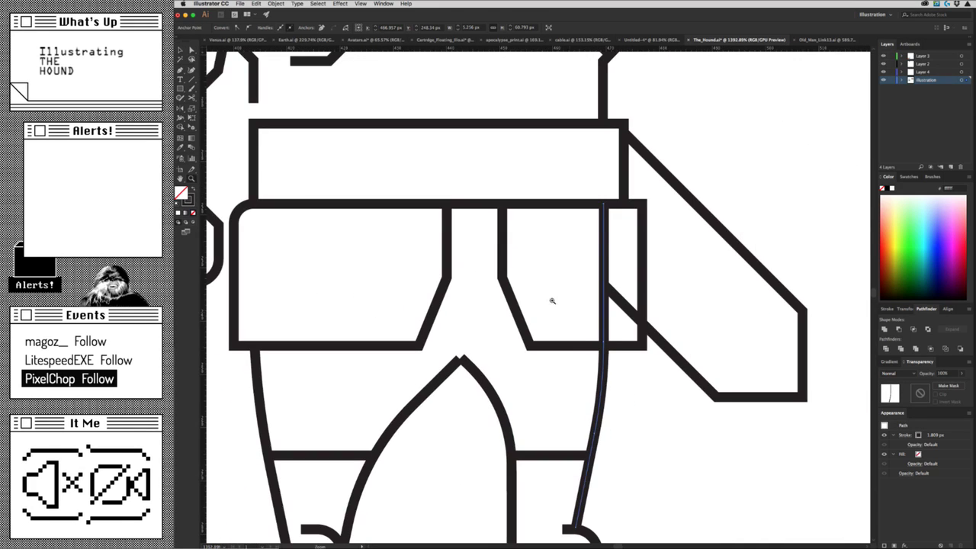
click(434, 289)
drag(424, 272, 353, 270)
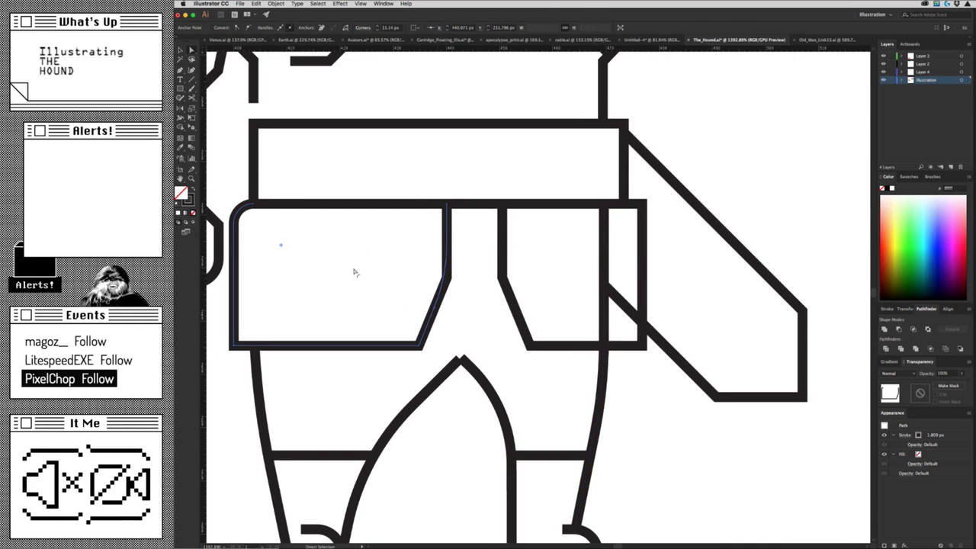
click(497, 330)
key(ctrl+z)
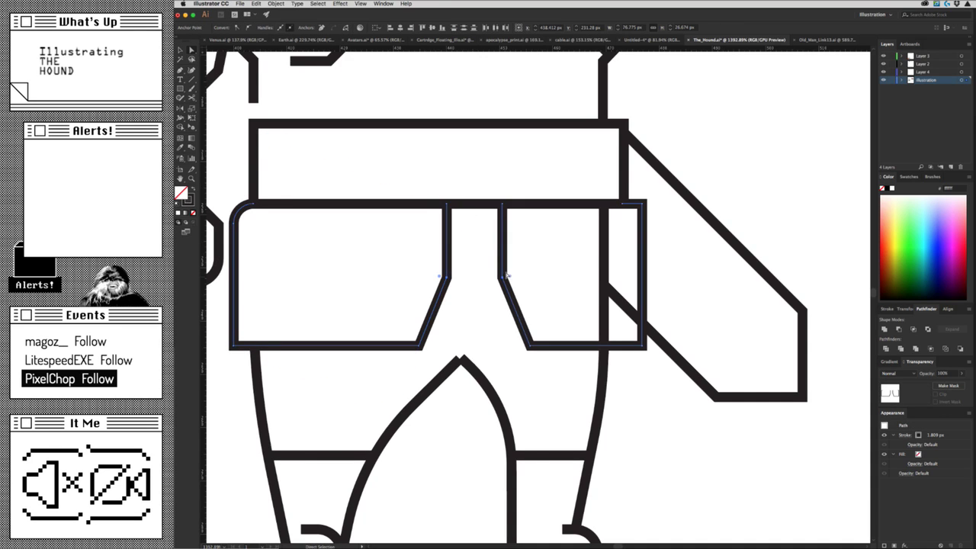
drag(511, 277, 794, 220)
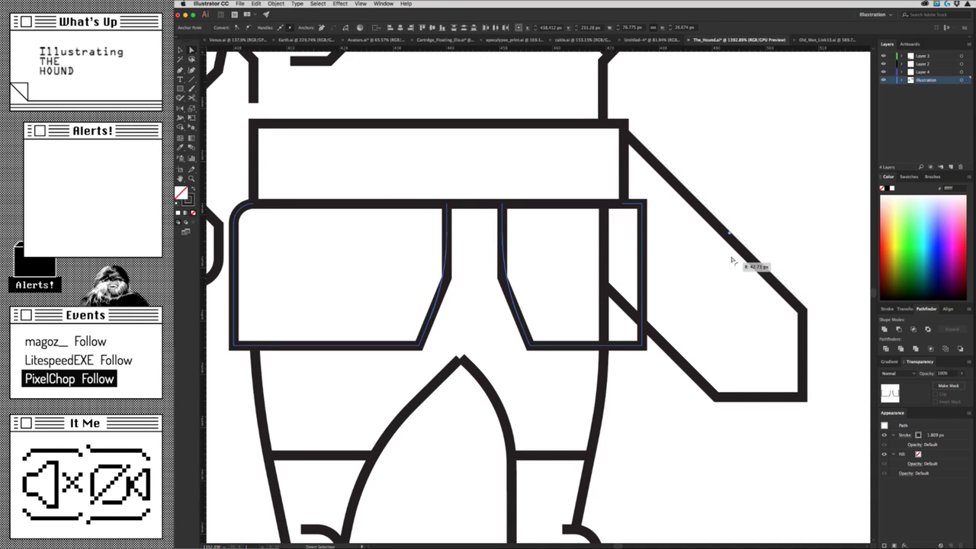
key(ctrl+0)
Delete the vertical line's segment inside the right hip panel, keeping only the part below.
drag(682, 338, 475, 462)
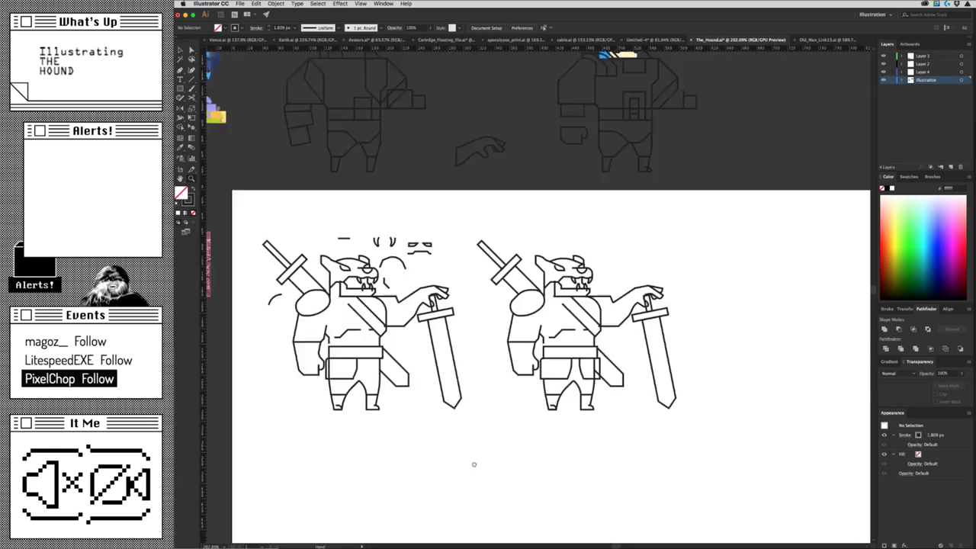
key(ctrl+equal)
drag(418, 446, 504, 411)
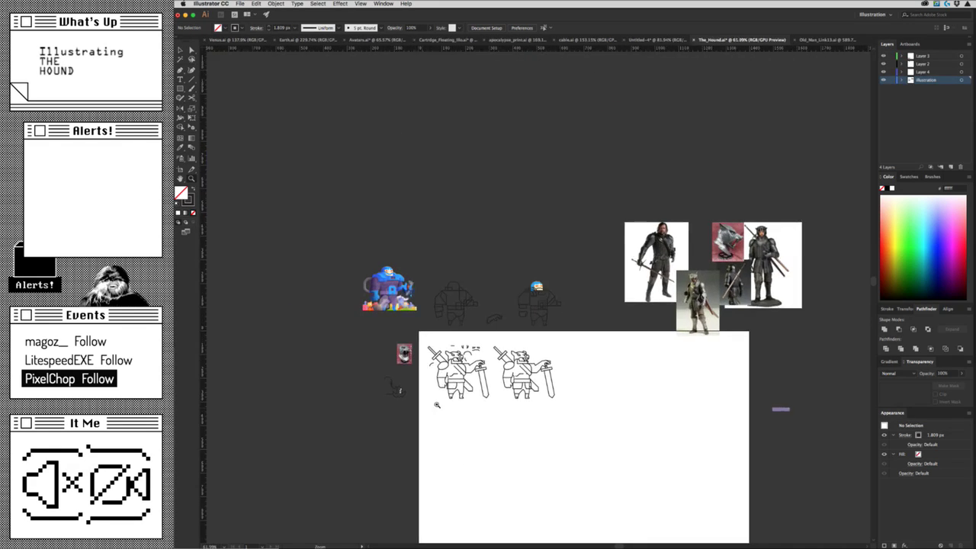
drag(538, 377, 629, 361)
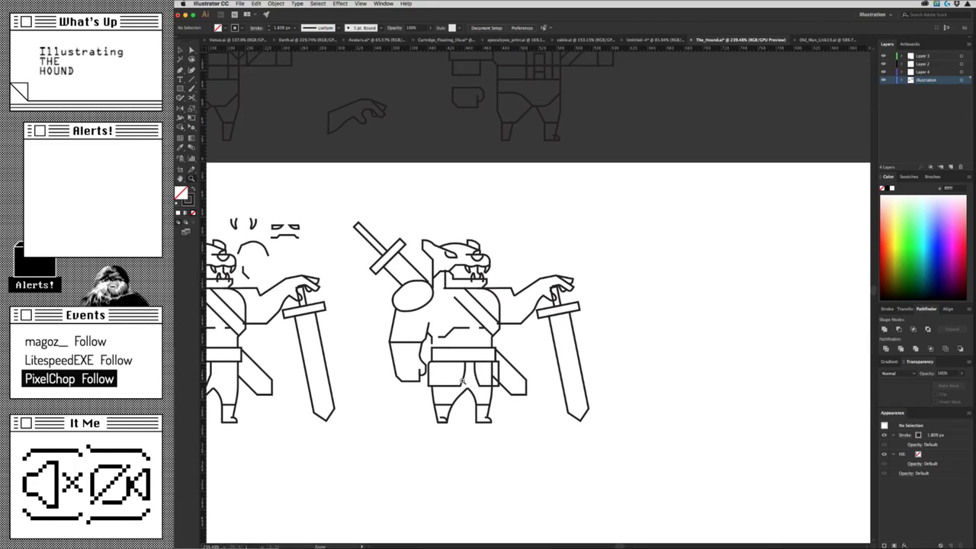
drag(462, 380, 656, 376)
key(v)
click(599, 385)
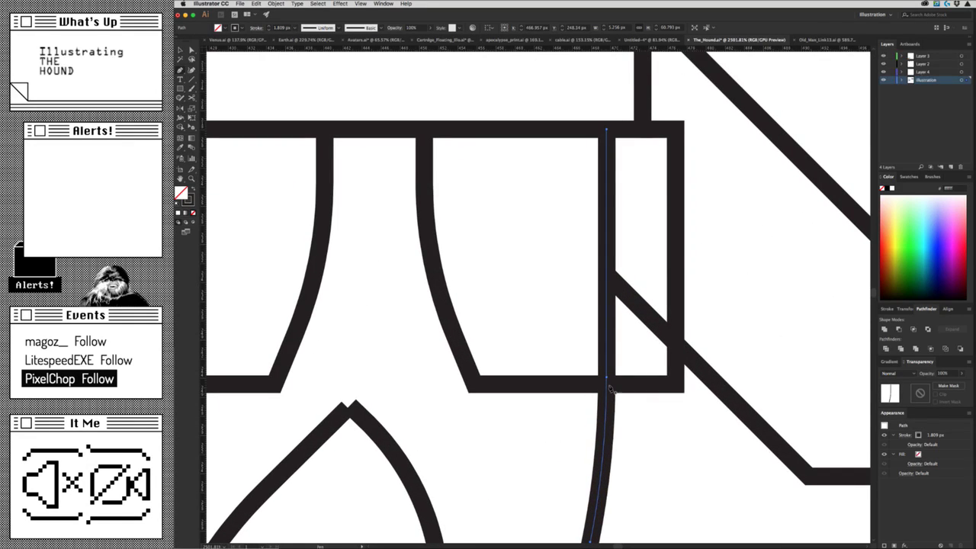
key(a)
click(607, 377)
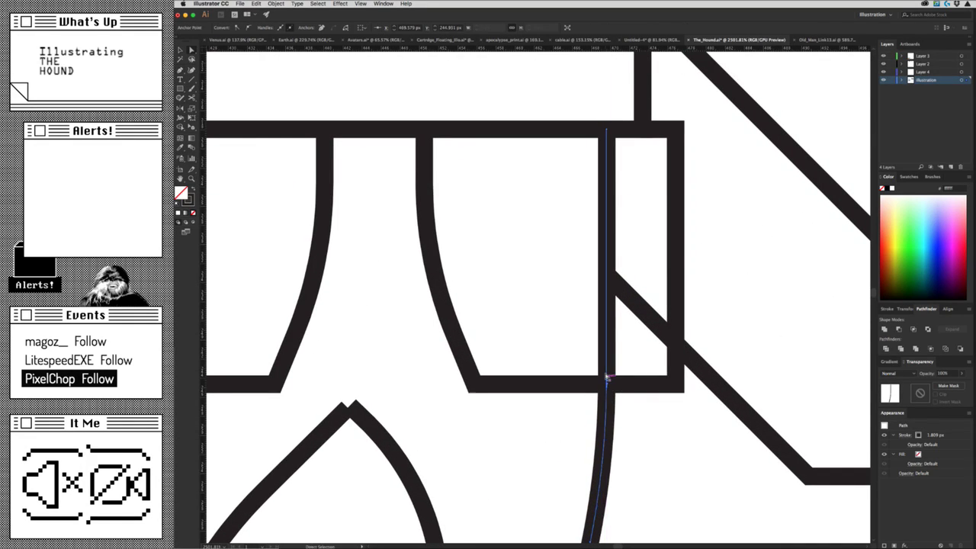
key(Delete)
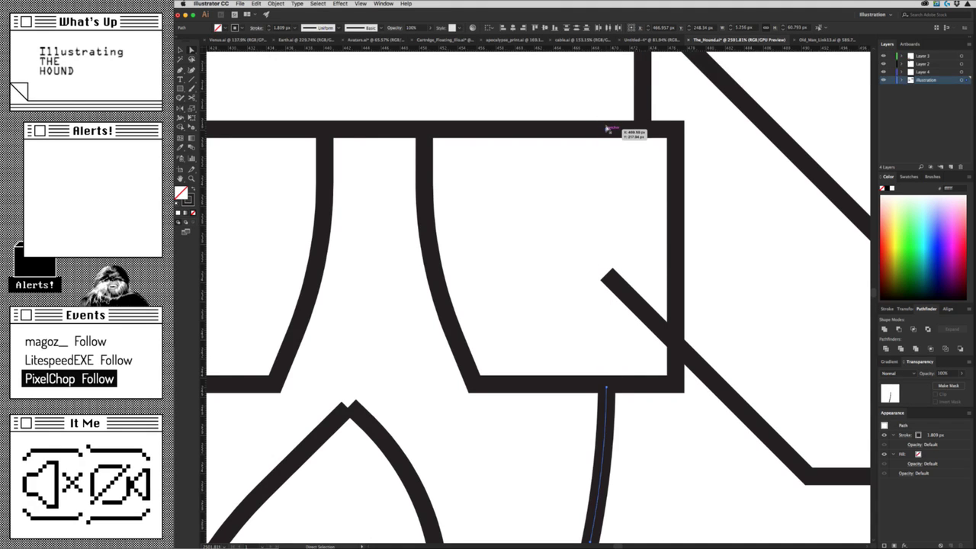
key(ctrl+shift+a)
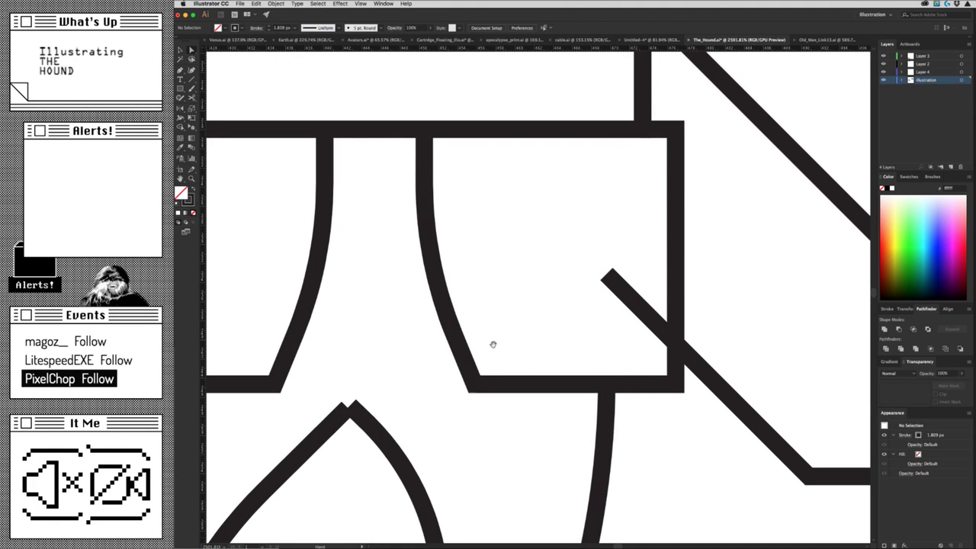
alt+scroll(493, 344, down, 3)
alt+scroll(483, 331, down, 3)
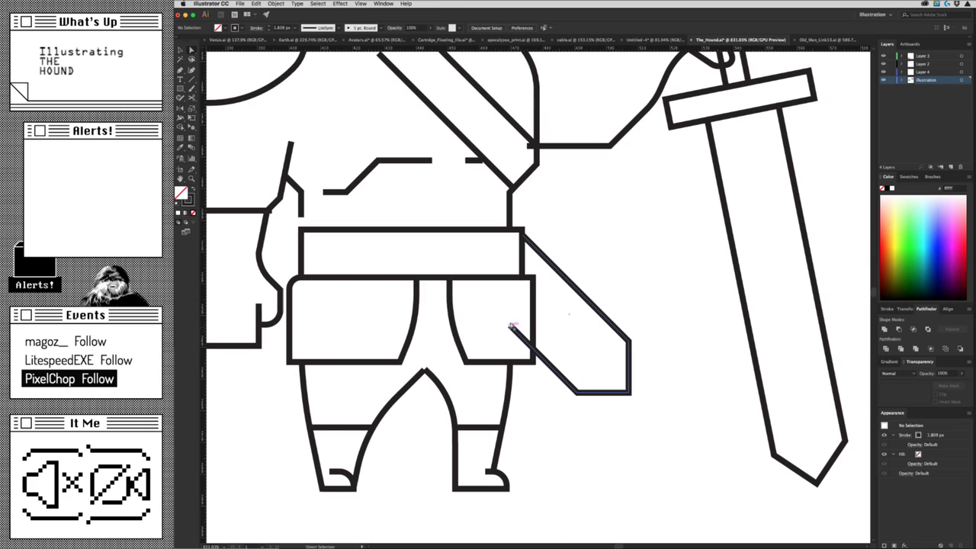
Move the diagonal shape's end to the hip panel edge and round its bottom corner.
drag(511, 325, 534, 349)
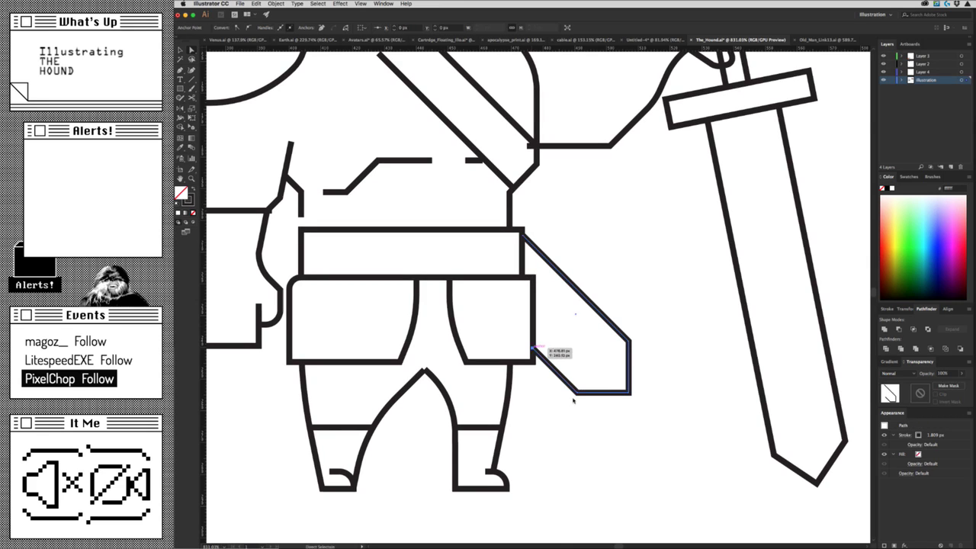
mouse_move(618, 343)
mouse_down()
mouse_move(530, 431)
mouse_move(551, 389)
mouse_up()
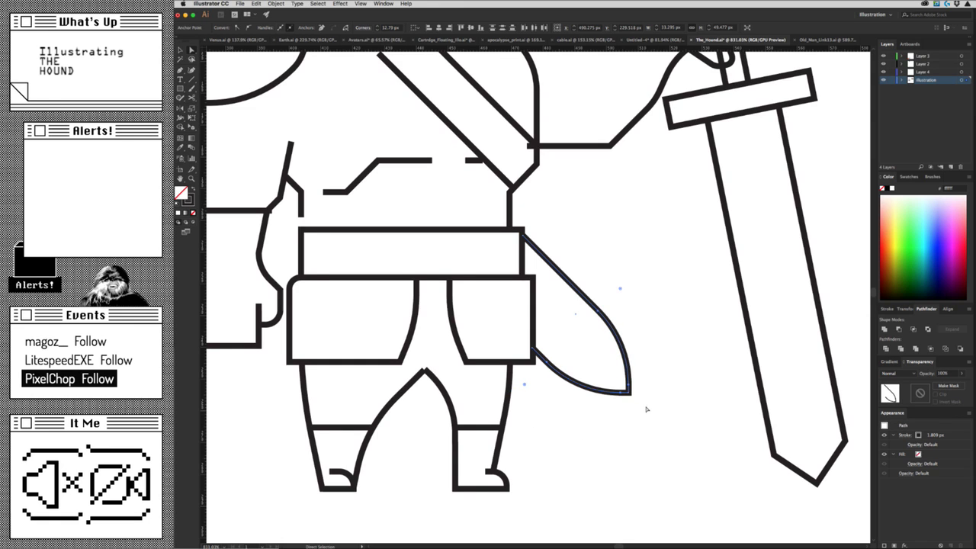
click(649, 383)
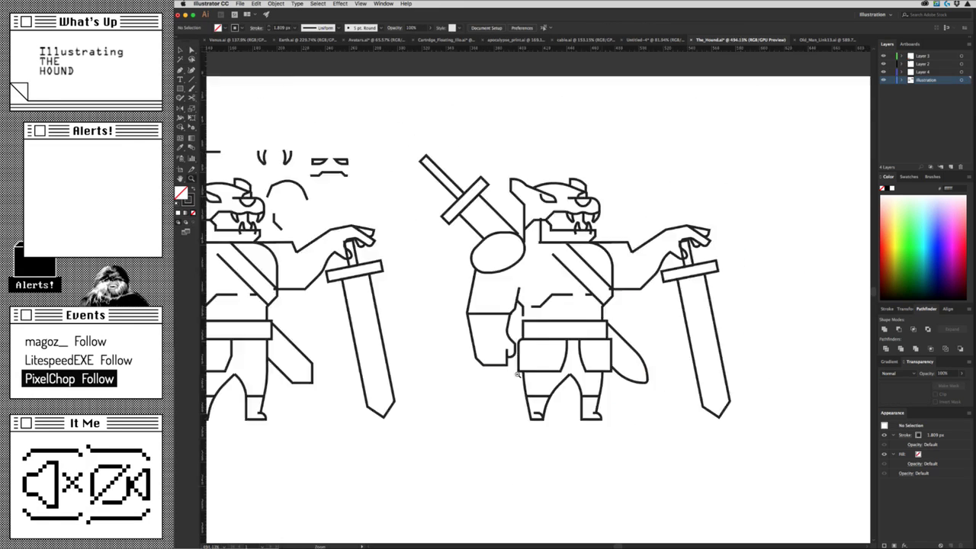
alt+scroll(649, 384, down, 5)
scroll(541, 404, up, 3)
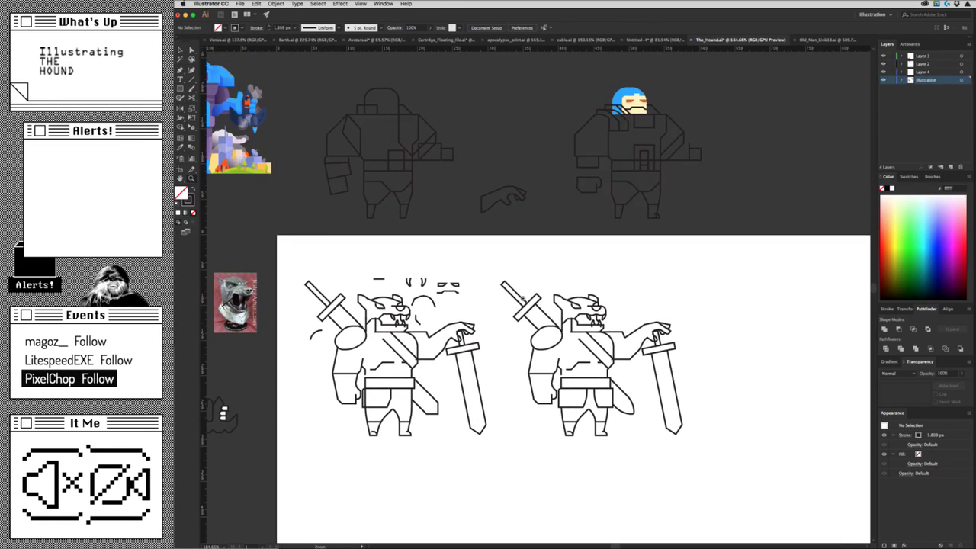
alt+scroll(523, 299, up, 3)
alt+scroll(549, 252, down, 2)
alt+scroll(549, 251, down, 3)
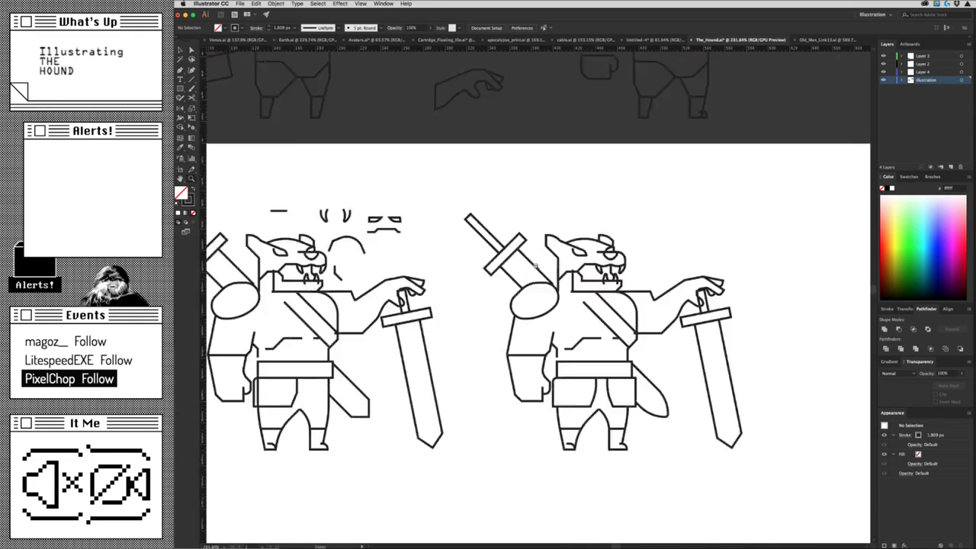
alt+scroll(458, 305, down, 3)
alt+scroll(618, 267, up, 8)
alt+scroll(639, 277, down, 3)
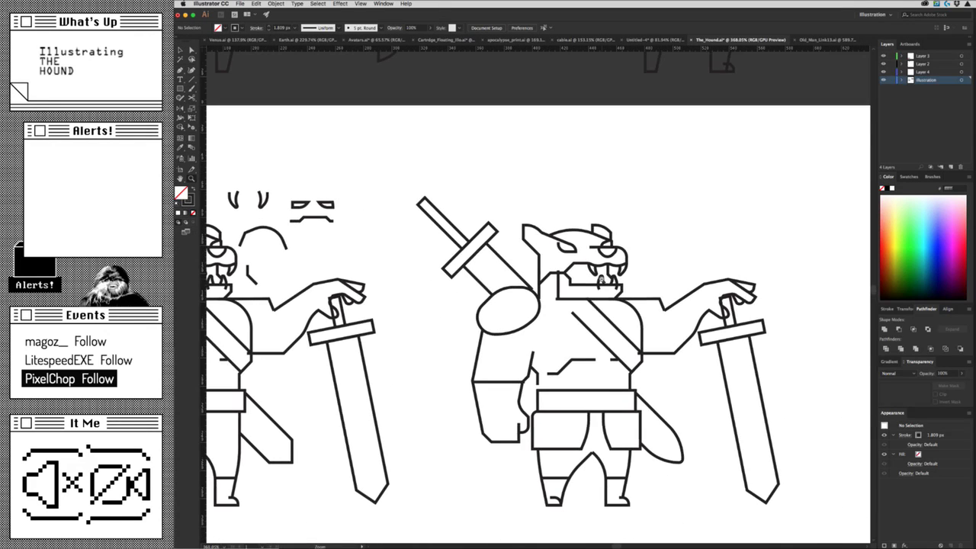
alt+scroll(679, 343, down, 1)
drag(622, 389, 578, 372)
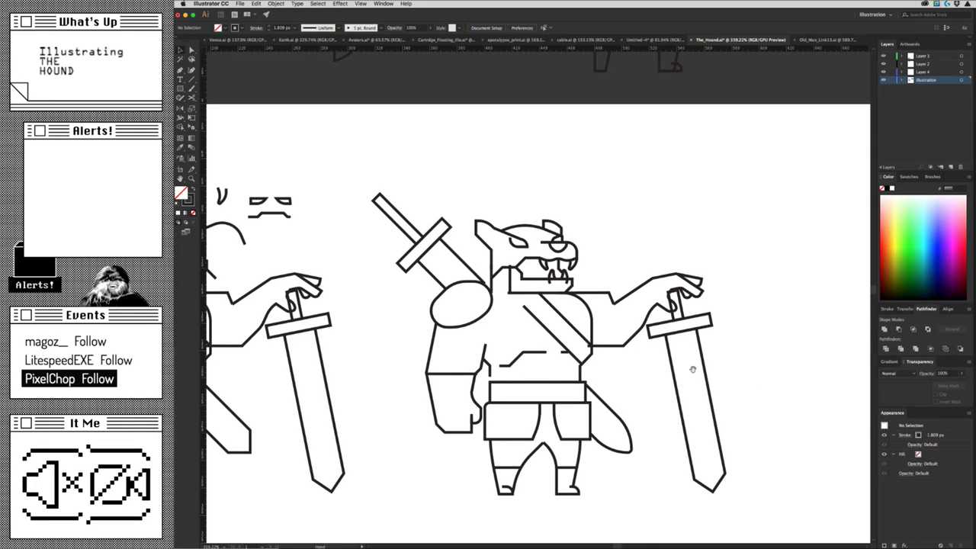
Round the right sword blade's tip to about 36 px radius.
key(a)
click(693, 473)
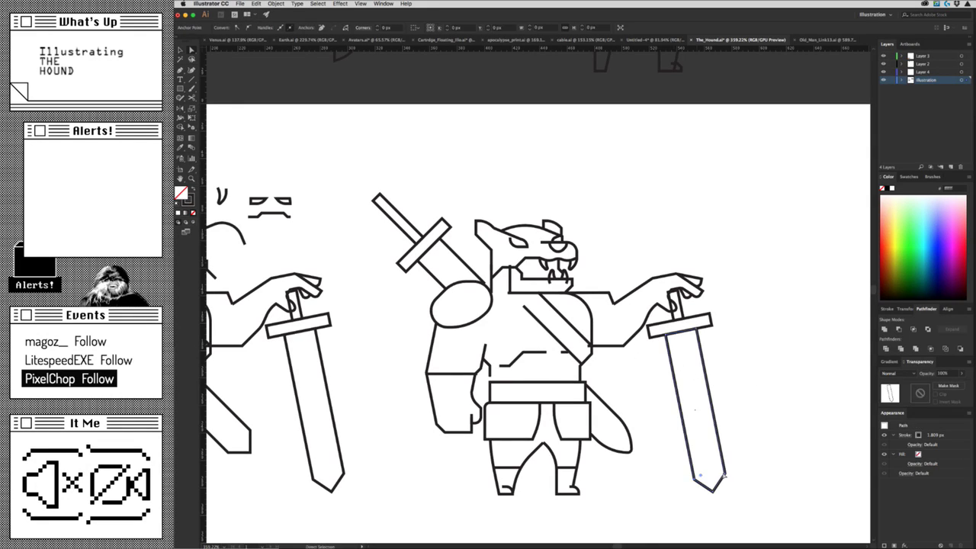
drag(697, 474, 667, 490)
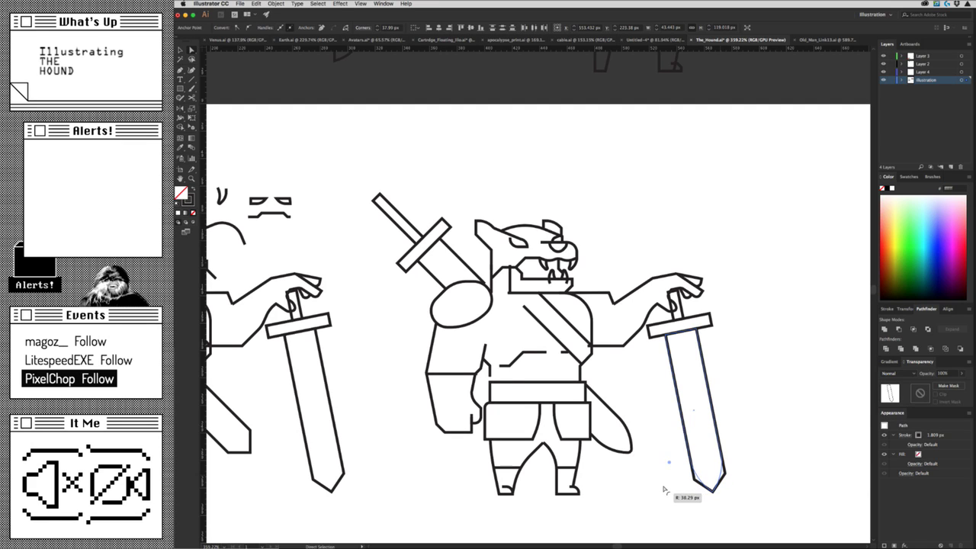
click(757, 502)
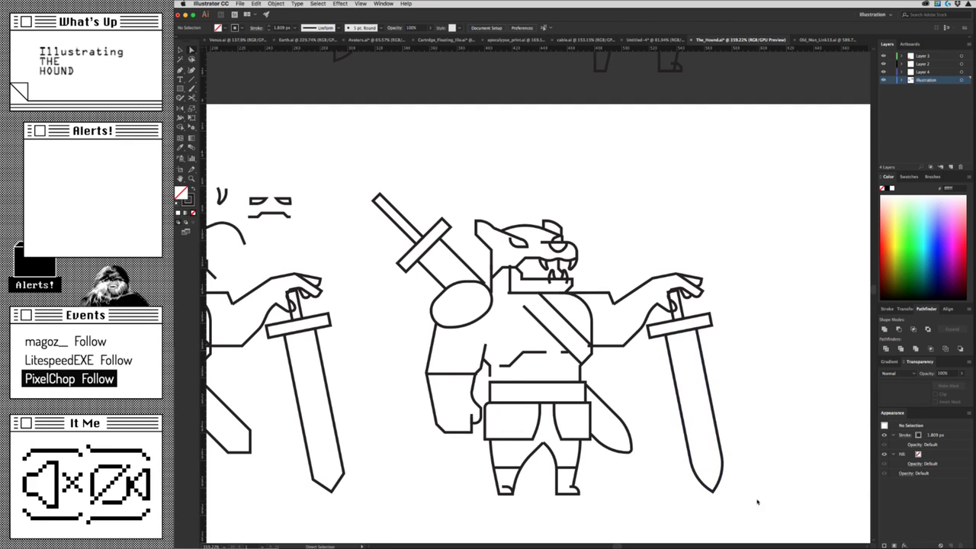
drag(613, 438, 632, 453)
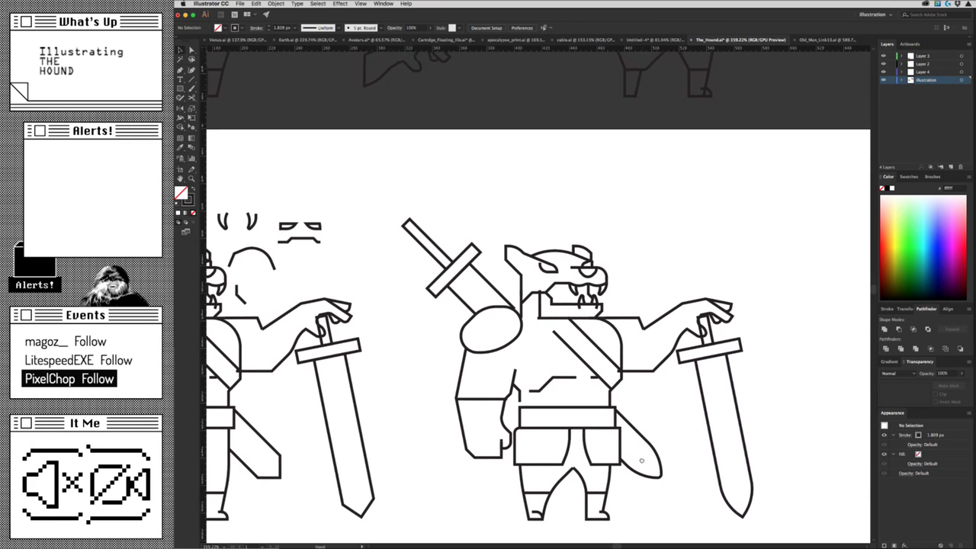
mouse_move(698, 425)
mouse_down()
mouse_move(598, 366)
mouse_move(621, 330)
mouse_up()
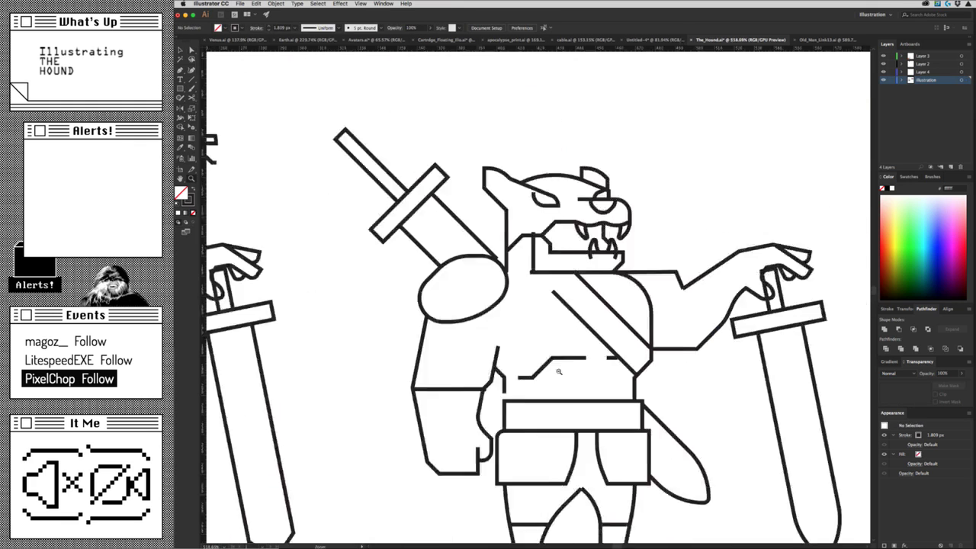
Delete the horizontal jaw line segment and extend the strap diagonal's upper end up-left.
scroll(693, 376, down, 5)
scroll(689, 380, up, 2)
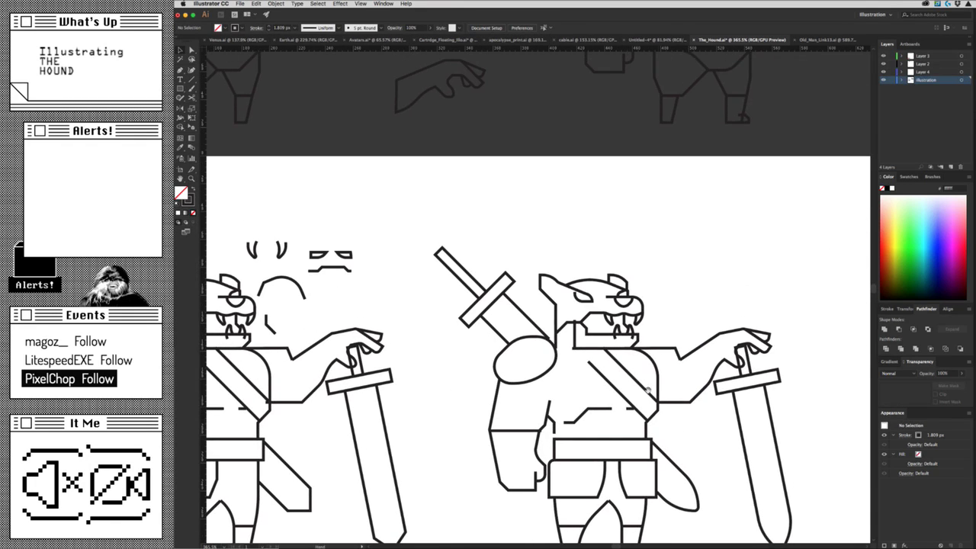
mouse_move(601, 356)
mouse_down()
mouse_move(641, 352)
mouse_move(648, 338)
mouse_up()
key(Delete)
click(589, 369)
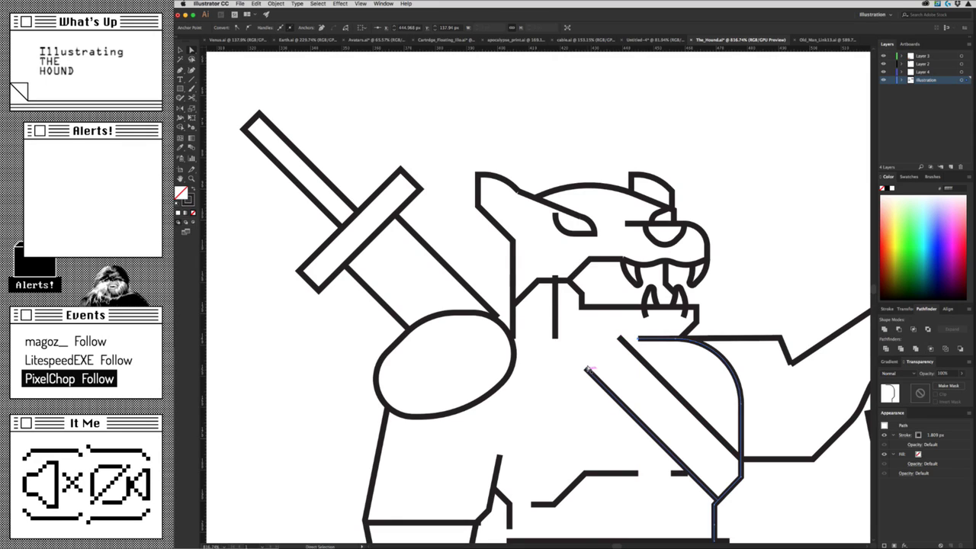
drag(589, 369, 548, 331)
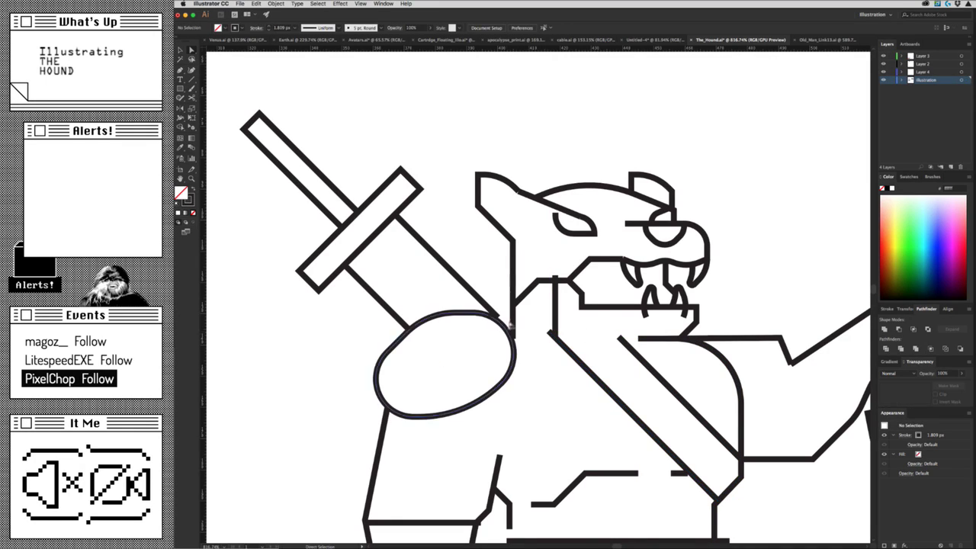
click(513, 335)
click(525, 326)
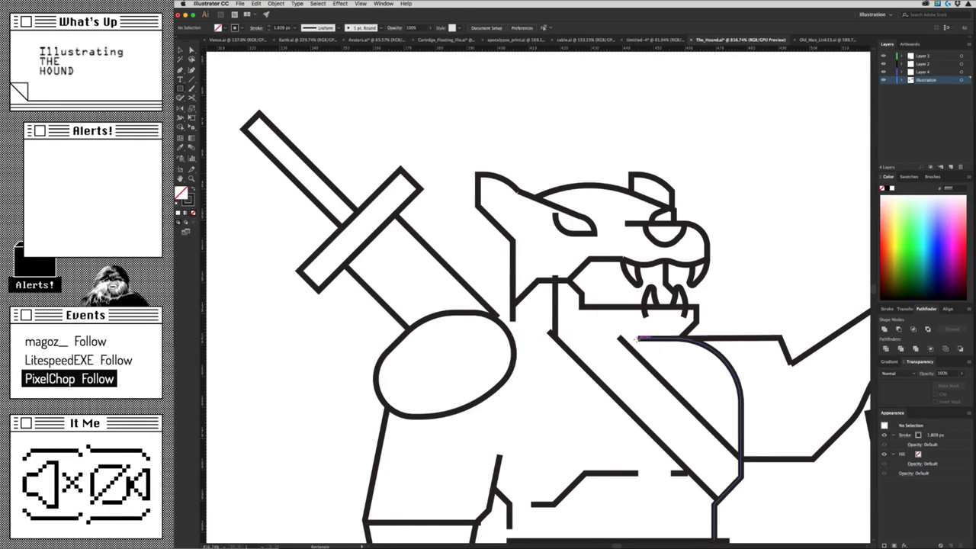
Draw a small rectangle at the strap joint and pull its top-left corner into place.
mouse_move(639, 340)
mouse_down()
mouse_move(570, 321)
mouse_move(545, 339)
mouse_move(515, 340)
mouse_up()
alt+scroll(546, 341, up, 5)
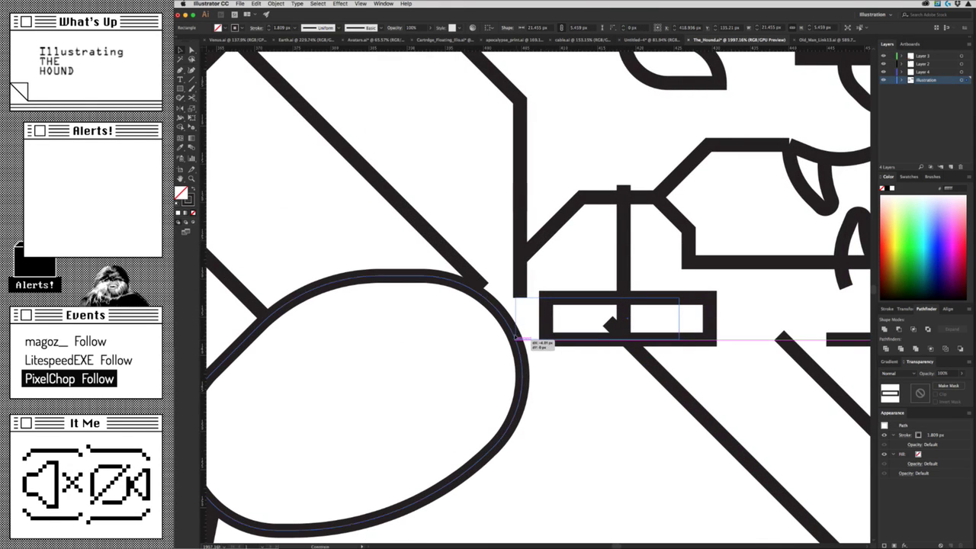
click(525, 316)
key(a)
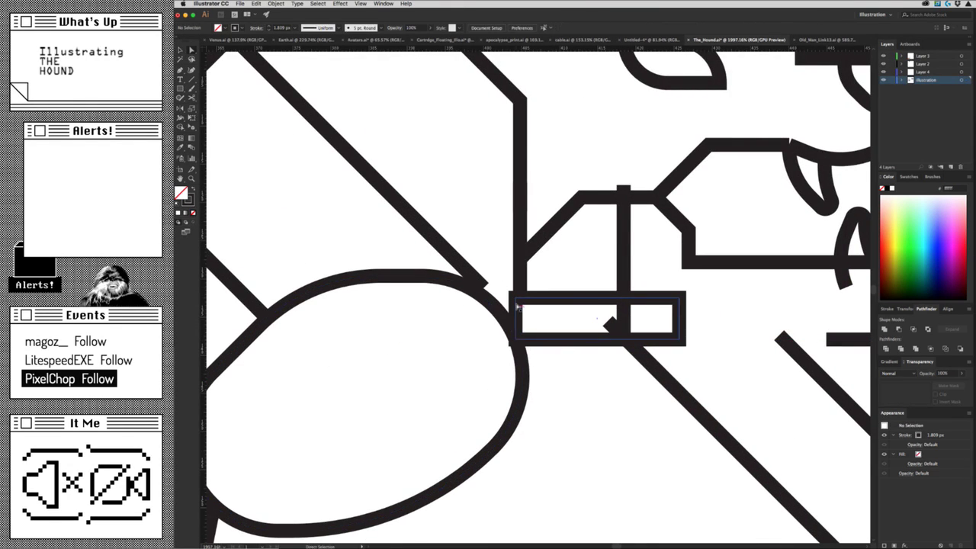
click(518, 307)
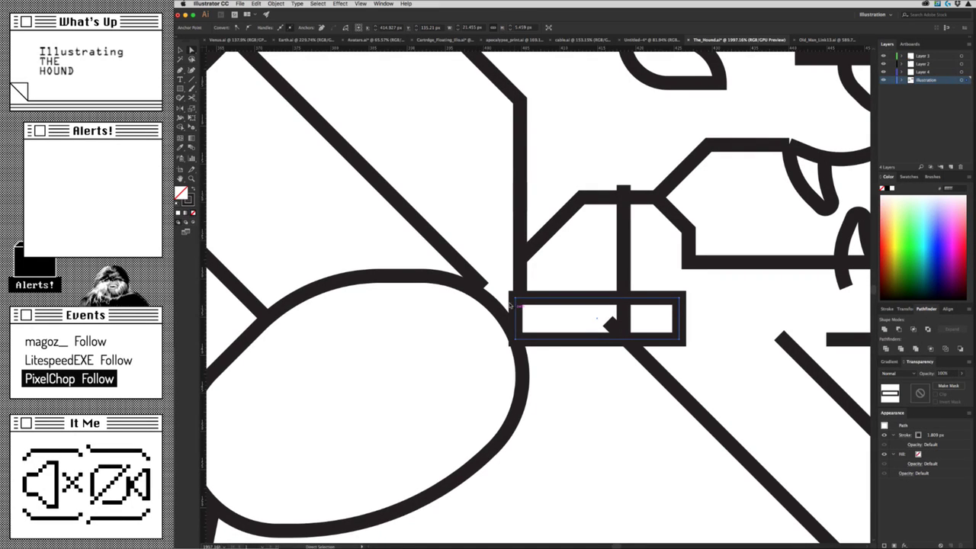
mouse_move(509, 302)
mouse_down()
mouse_move(526, 296)
mouse_move(483, 296)
mouse_up()
Adjust the end of the strap line near the sword on the hound's back.
scroll(381, 297, down, 5)
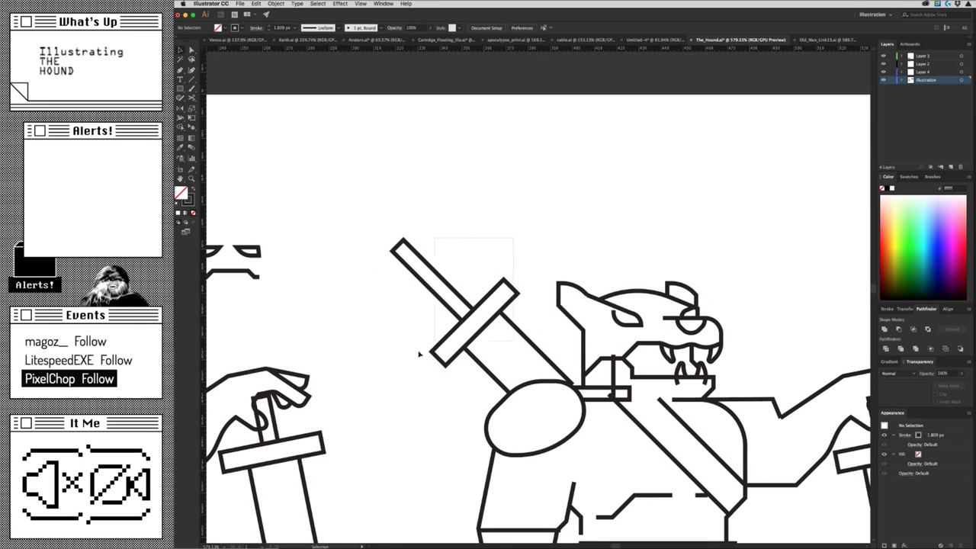
click(432, 352)
scroll(538, 279, down, 5)
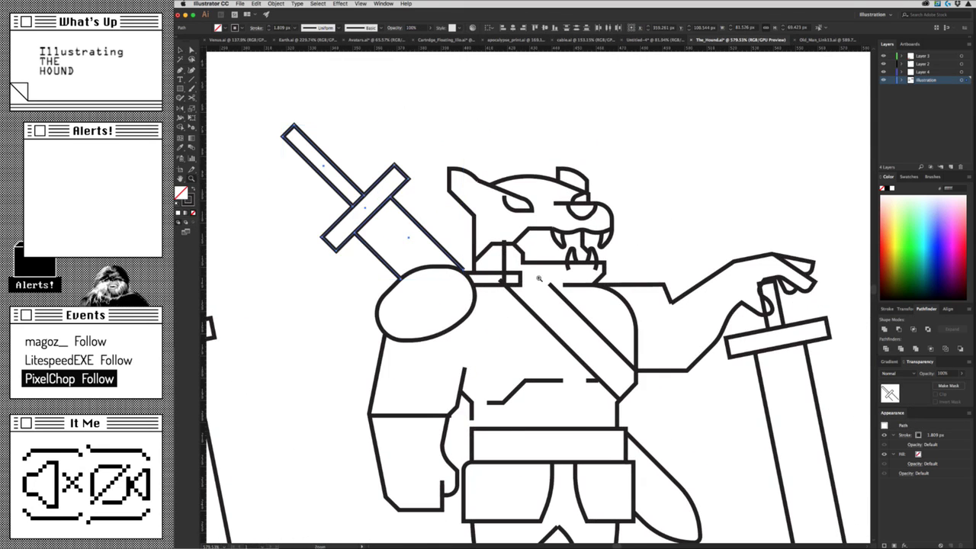
scroll(539, 279, up, 5)
drag(488, 267, 496, 283)
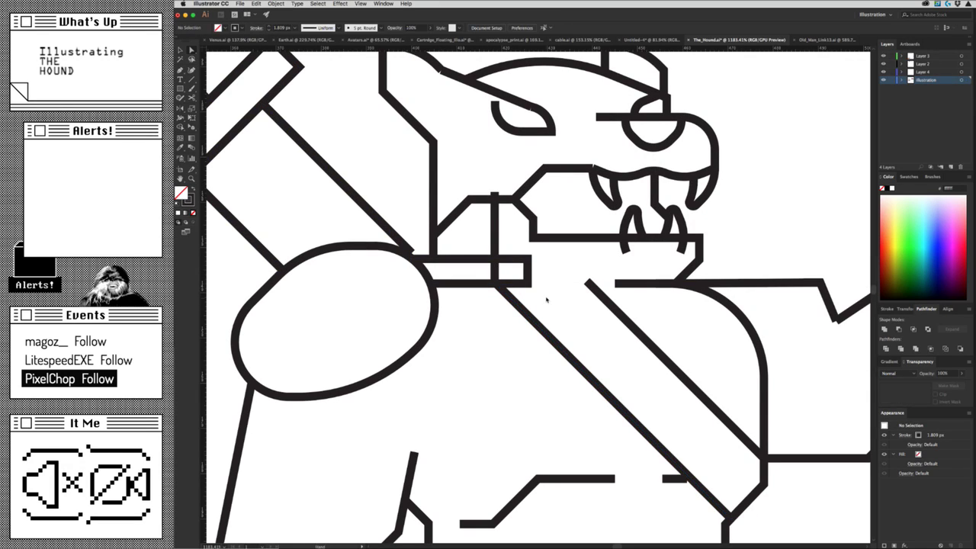
key(v)
Alt-drag a copy of the diagonal strap line and position it parallel to the original.
drag(605, 386, 624, 371)
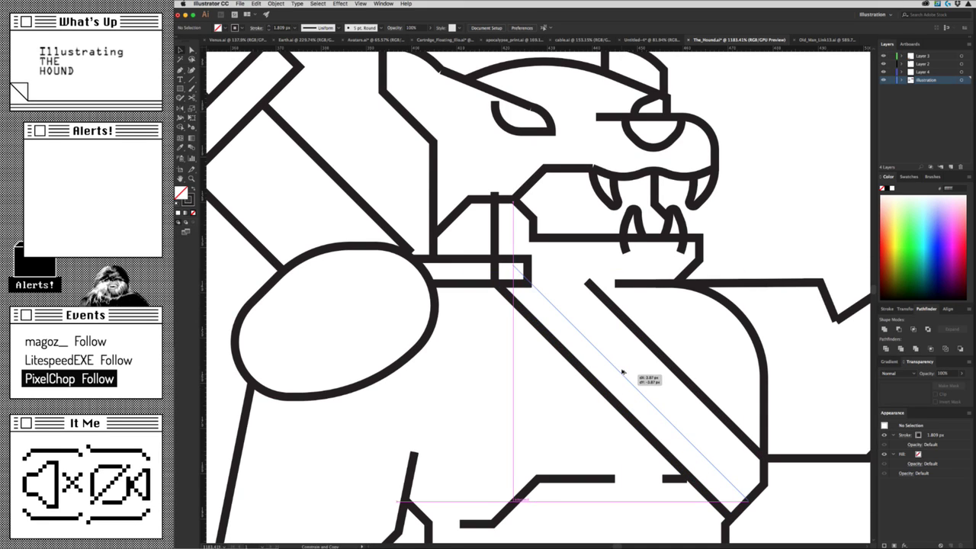
drag(624, 371, 621, 373)
click(622, 340)
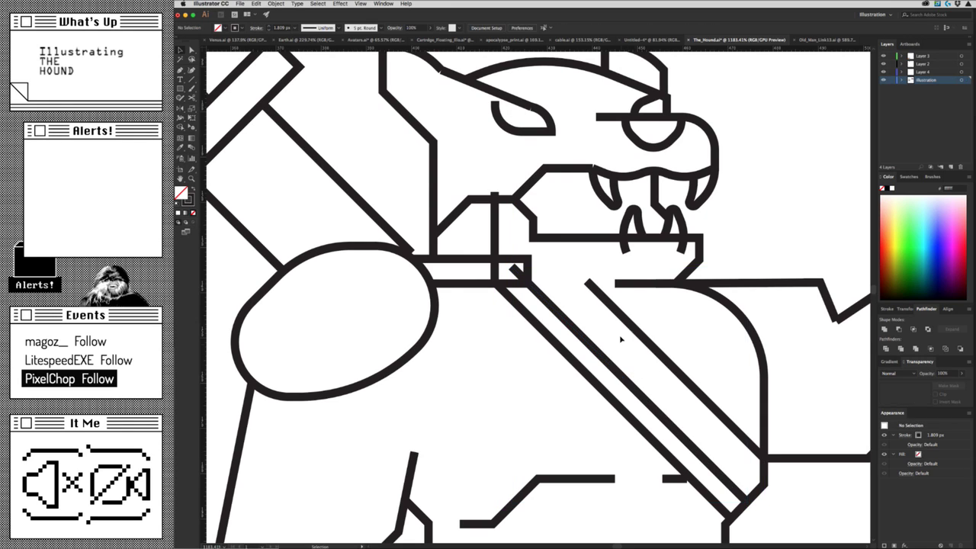
key(super+Tab)
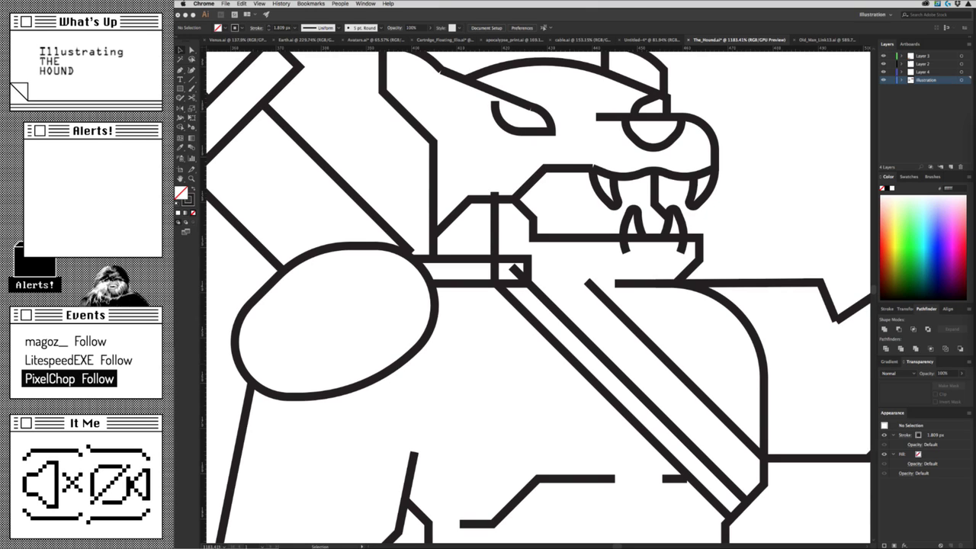
click(584, 331)
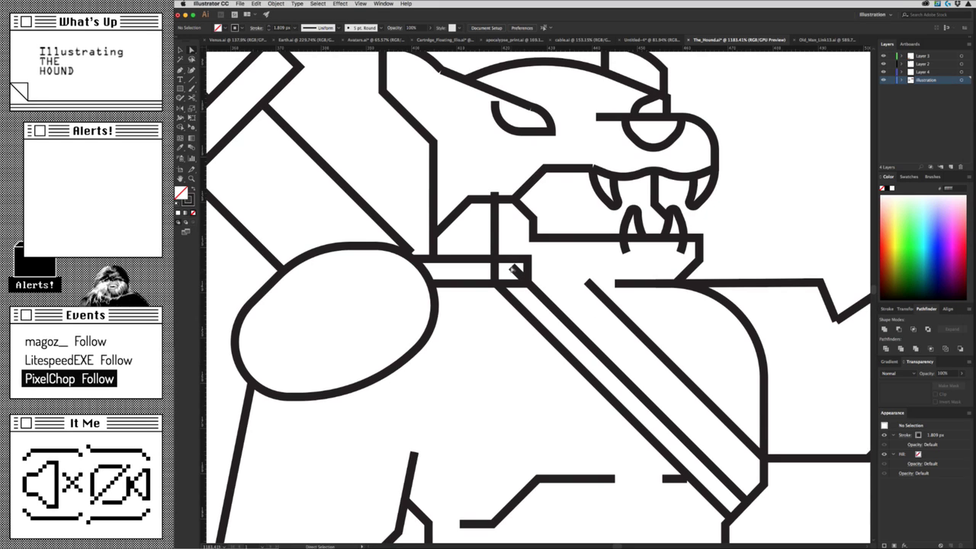
Nudge the new diagonal strap line up-left.
drag(514, 270, 509, 259)
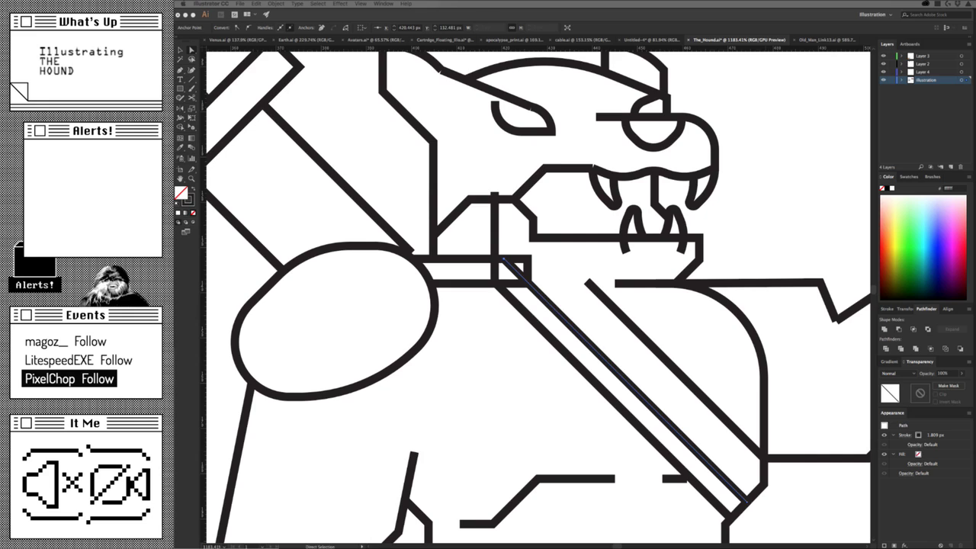
key(super+Tab)
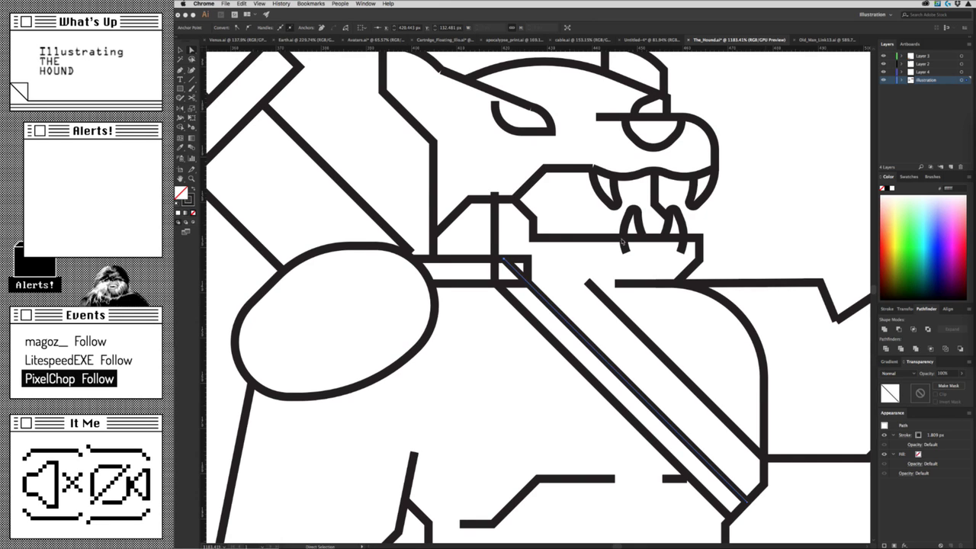
key(super+Tab)
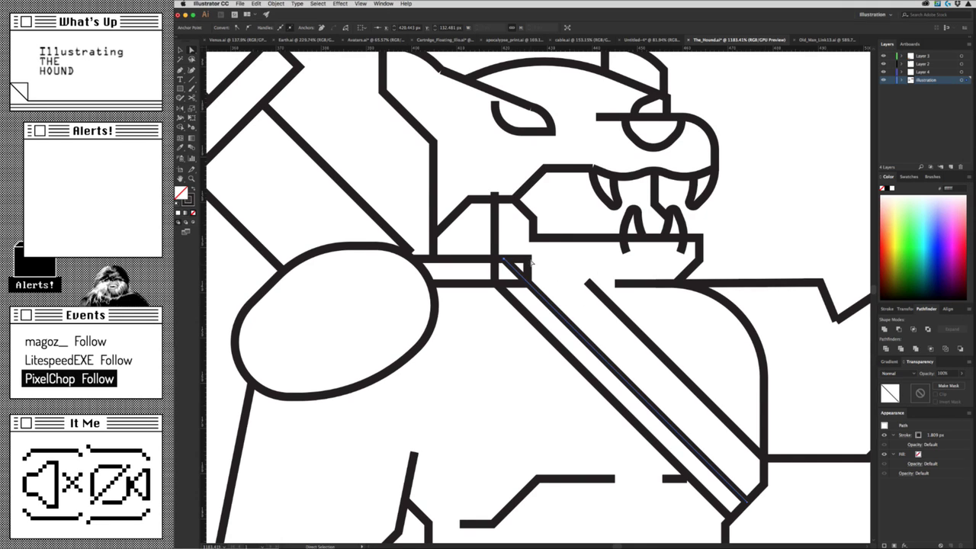
scroll(562, 281, left, 3)
click(589, 291)
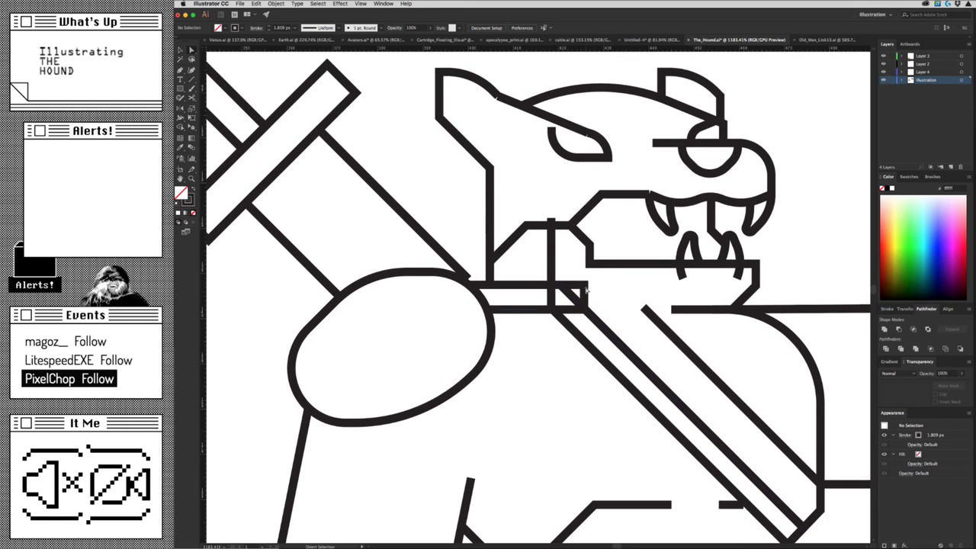
Move the horizontal line's endpoint onto the diagonal's top and join them with Ctrl+J.
click(586, 308)
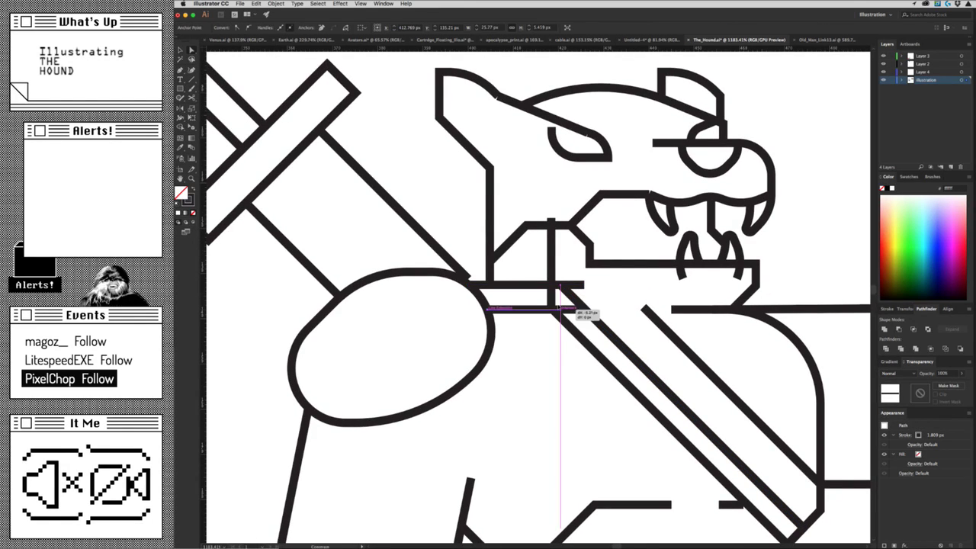
mouse_move(584, 308)
mouse_down()
mouse_move(568, 310)
mouse_move(551, 285)
mouse_up()
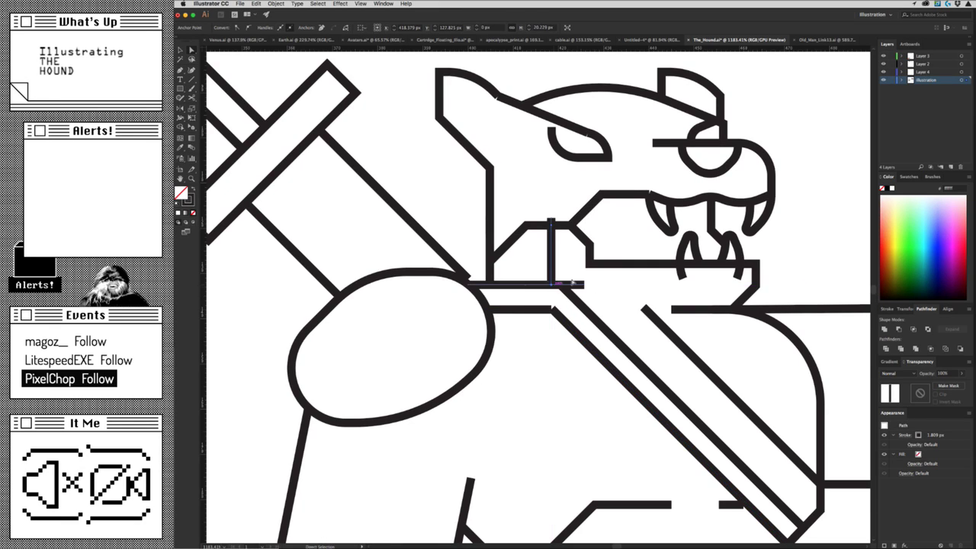
click(593, 286)
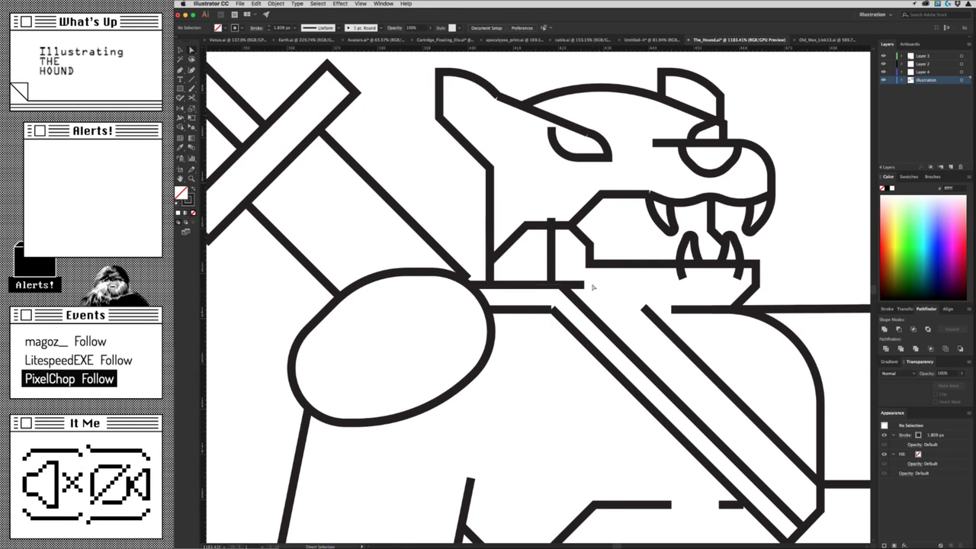
mouse_move(585, 285)
mouse_down()
mouse_move(643, 287)
mouse_move(620, 286)
mouse_up()
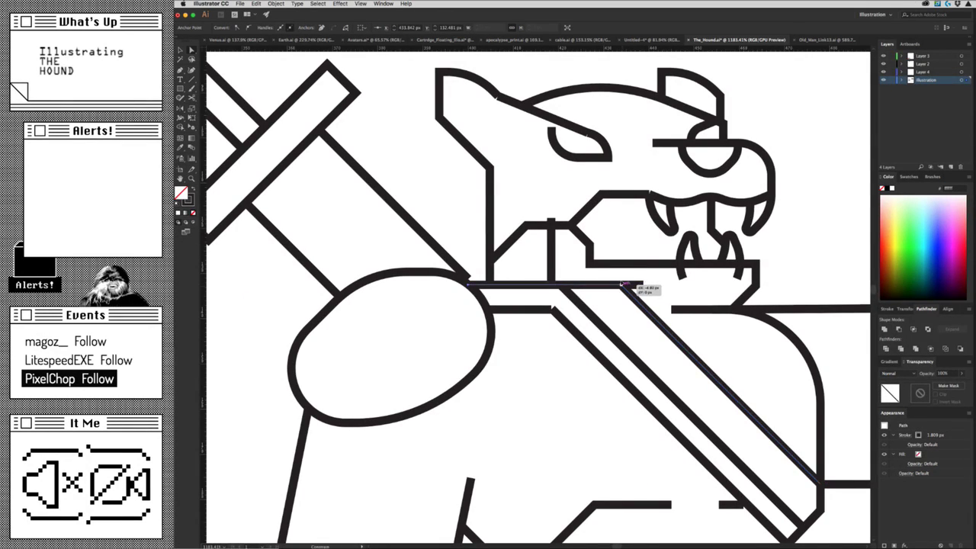
key(ctrl+j)
click(639, 312)
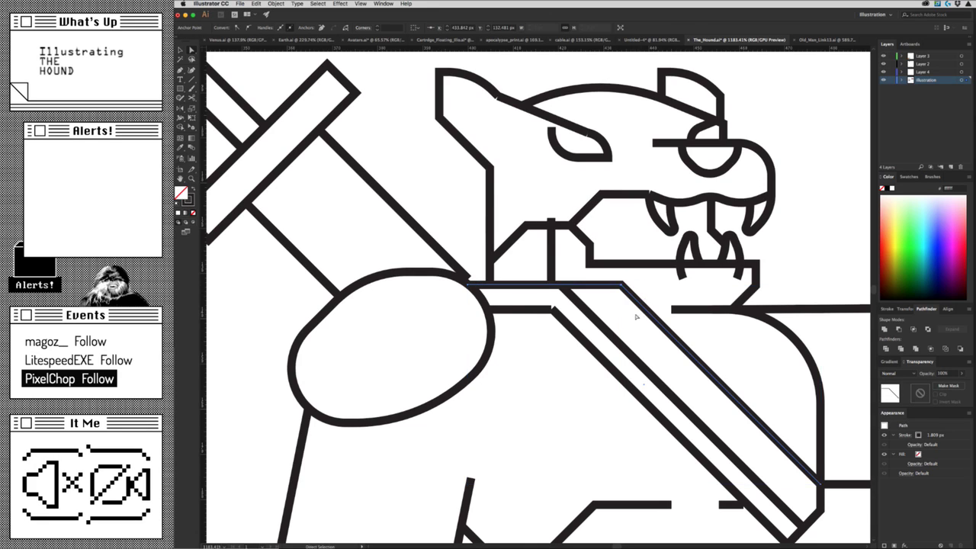
scroll(633, 314, up, 2)
drag(462, 350, 610, 303)
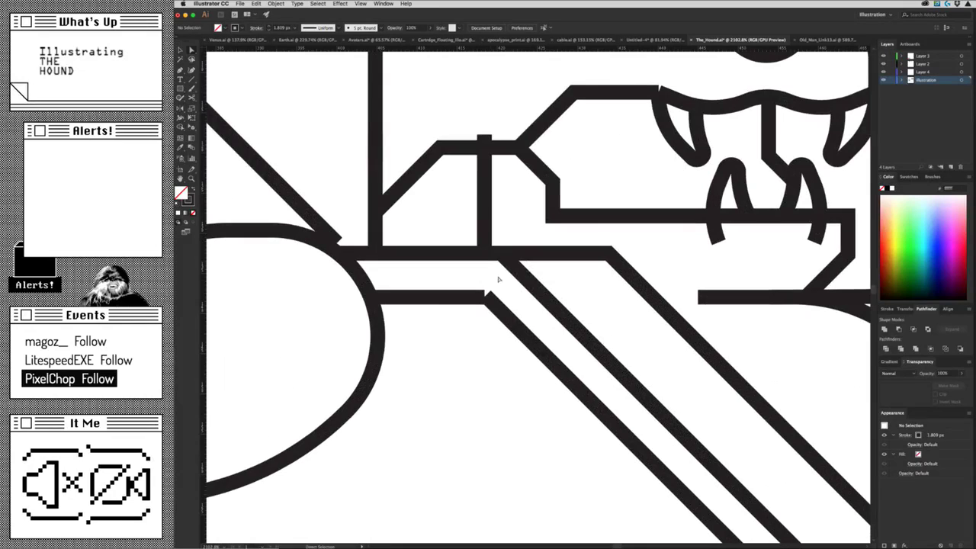
Reposition the strap's corner anchor so its horizontal and diagonal parts meet below the collar.
ctrl+click(472, 299)
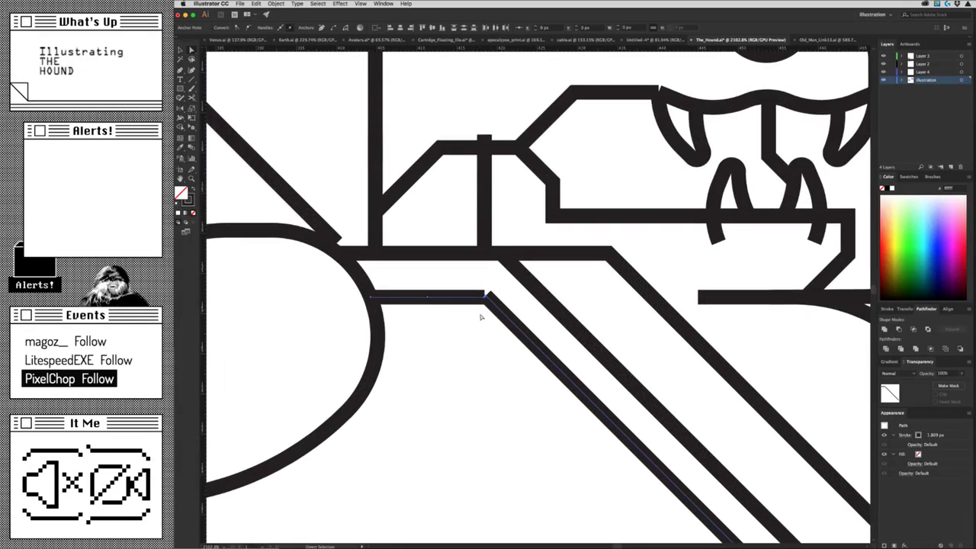
click(470, 276)
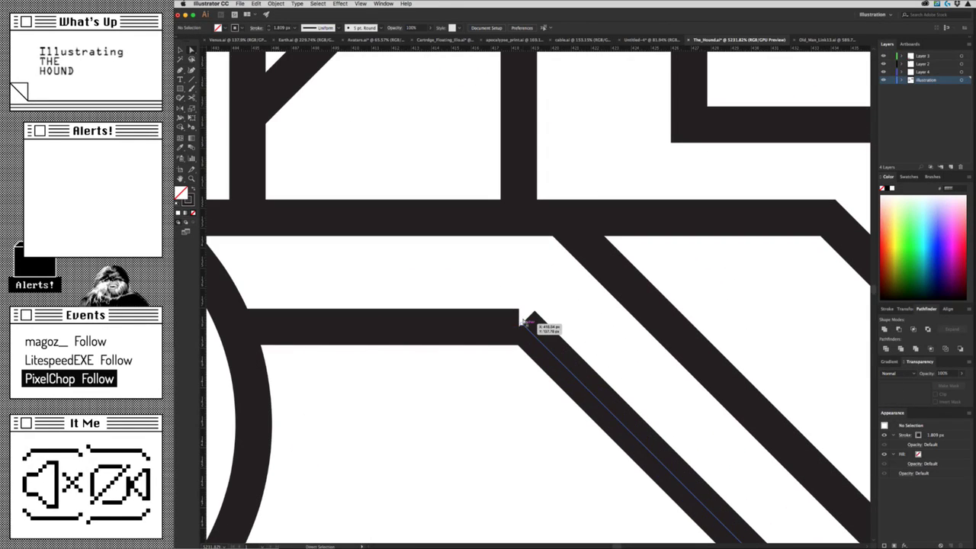
drag(520, 326, 573, 357)
drag(629, 375, 479, 340)
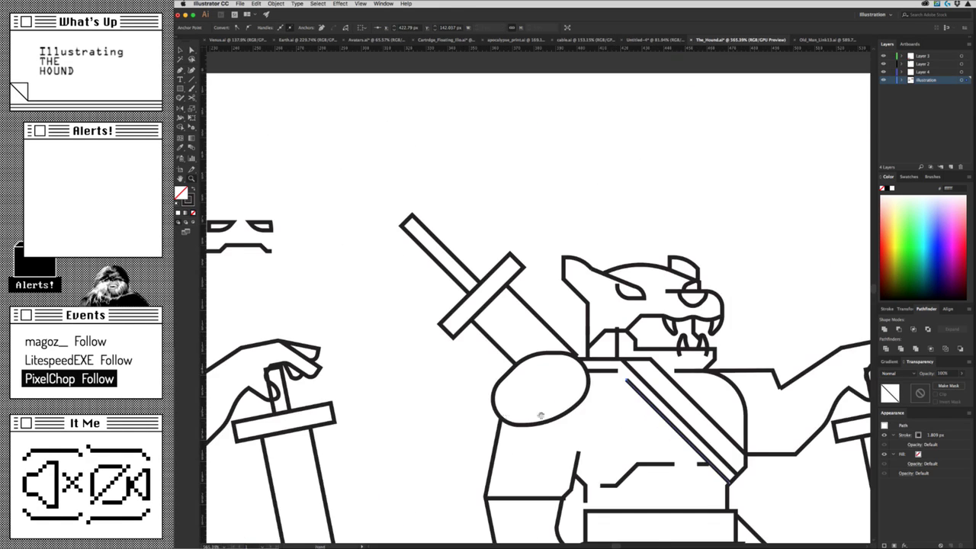
click(480, 340)
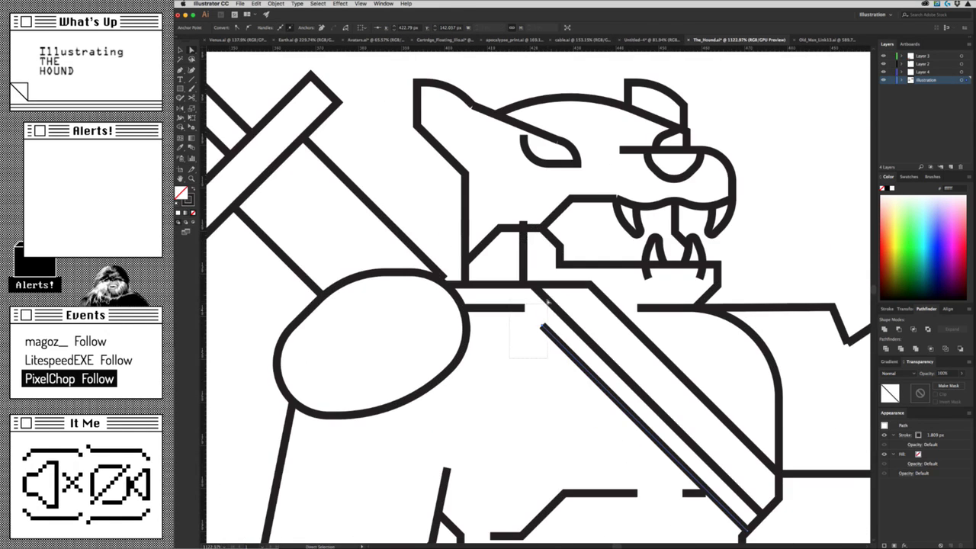
click(568, 341)
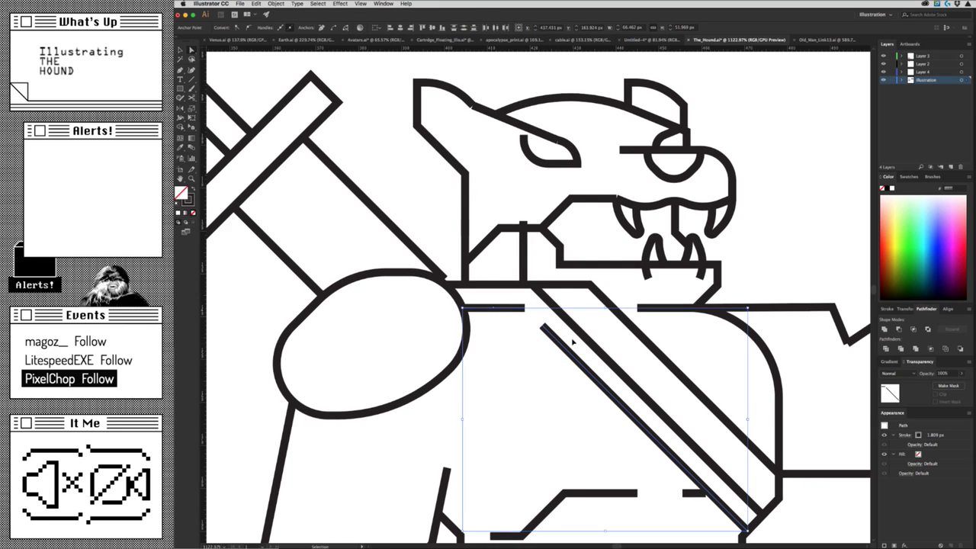
click(547, 381)
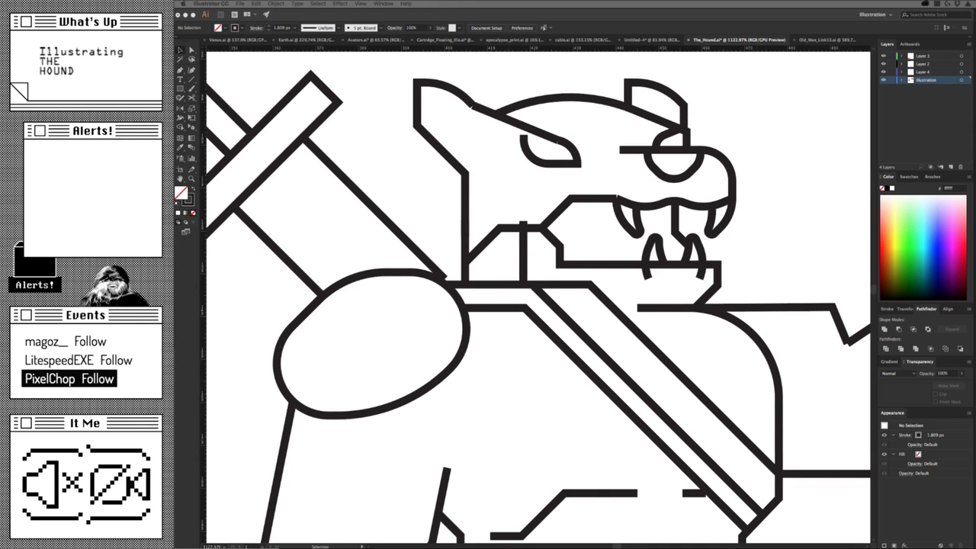
key(super+Tab)
click(627, 447)
Zoom in on the chest strap and move the diagonal strap line's lower anchor.
scroll(628, 447, down, 3)
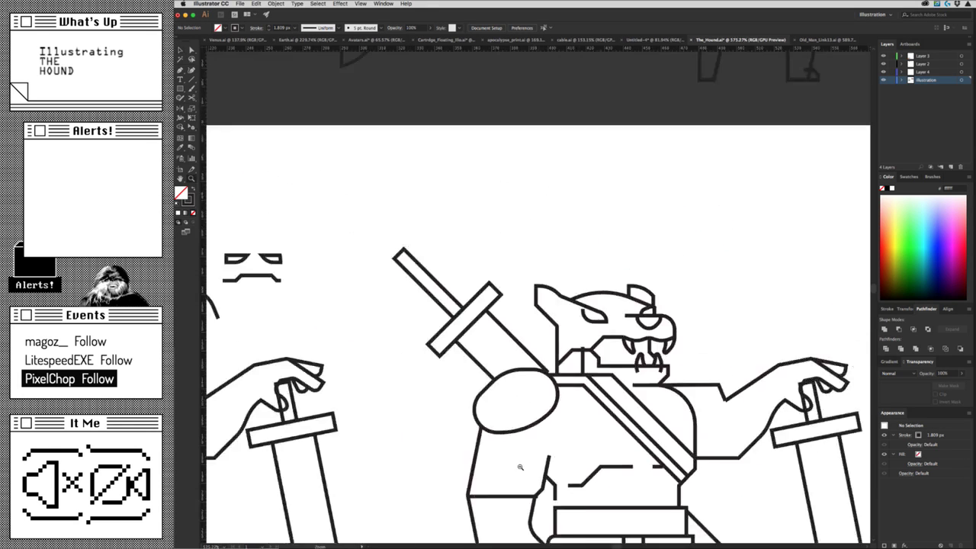
scroll(518, 464, down, 5)
drag(578, 418, 718, 390)
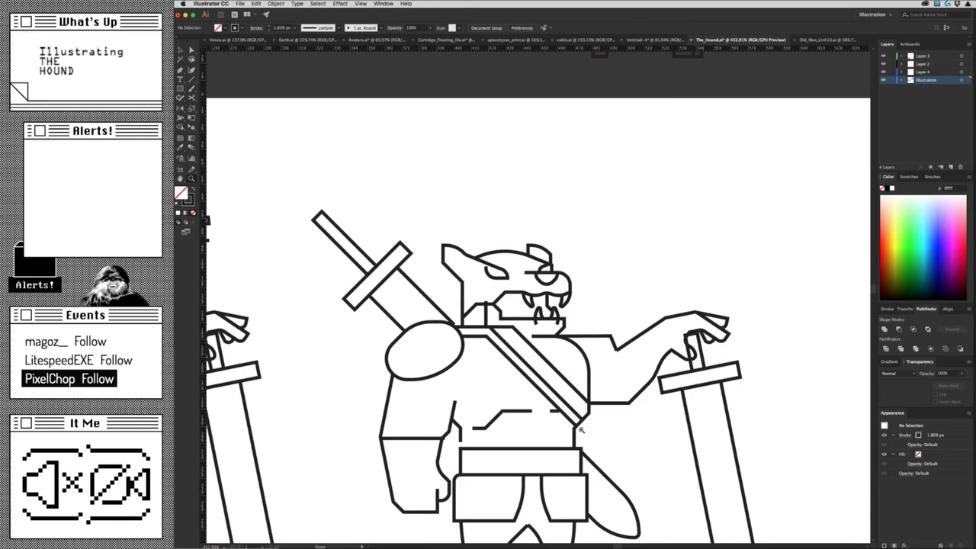
key(a)
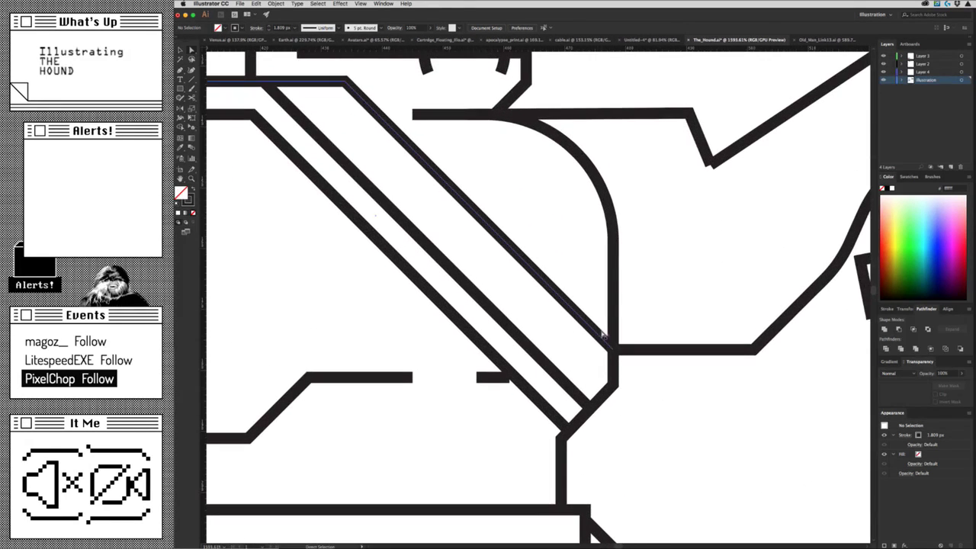
click(613, 349)
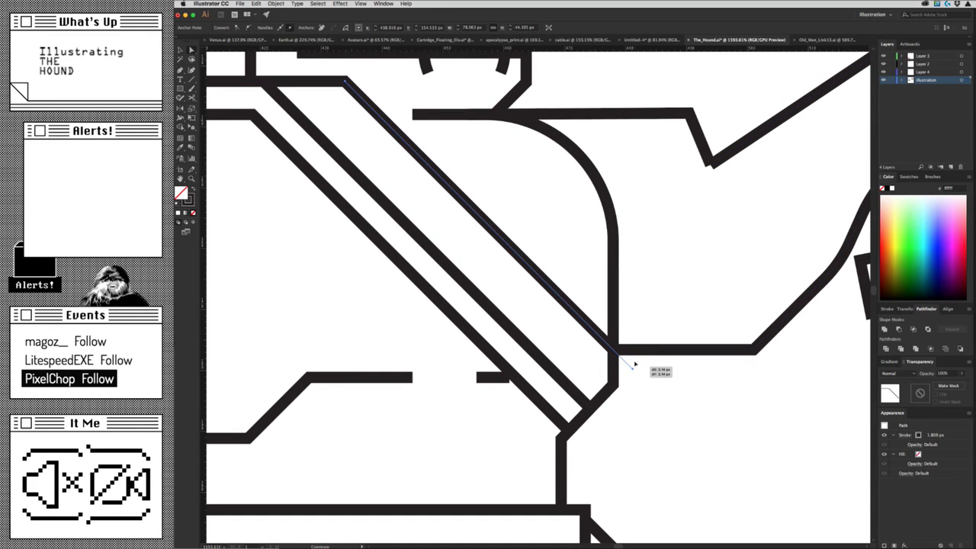
drag(614, 350, 633, 364)
Shift the vertical-and-diagonal underarm path right and down beside the original.
click(627, 391)
key(v)
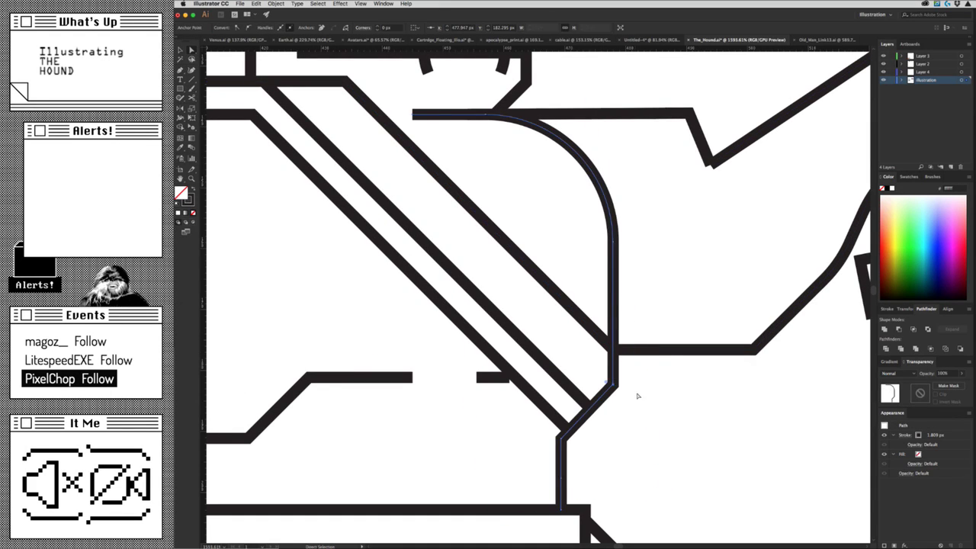
click(615, 372)
drag(616, 372, 639, 389)
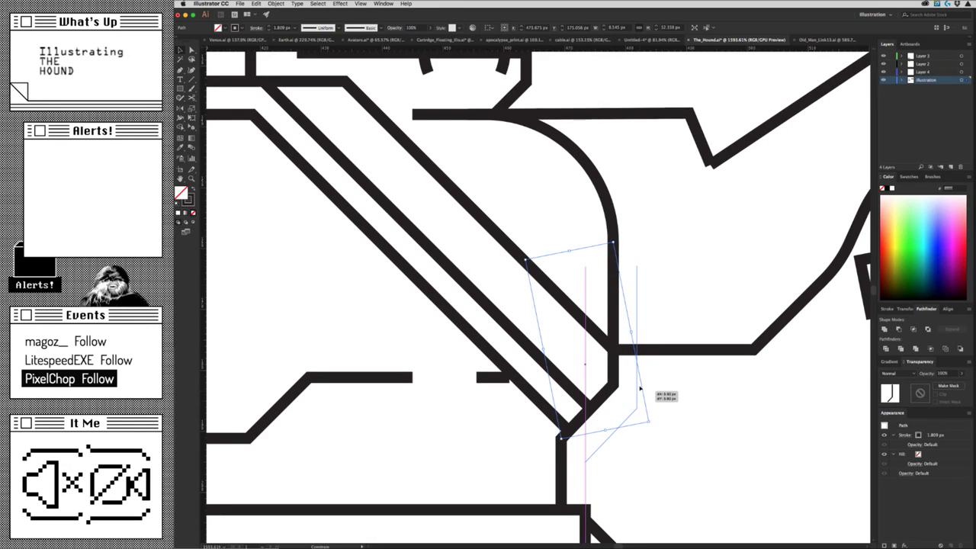
drag(640, 389, 641, 390)
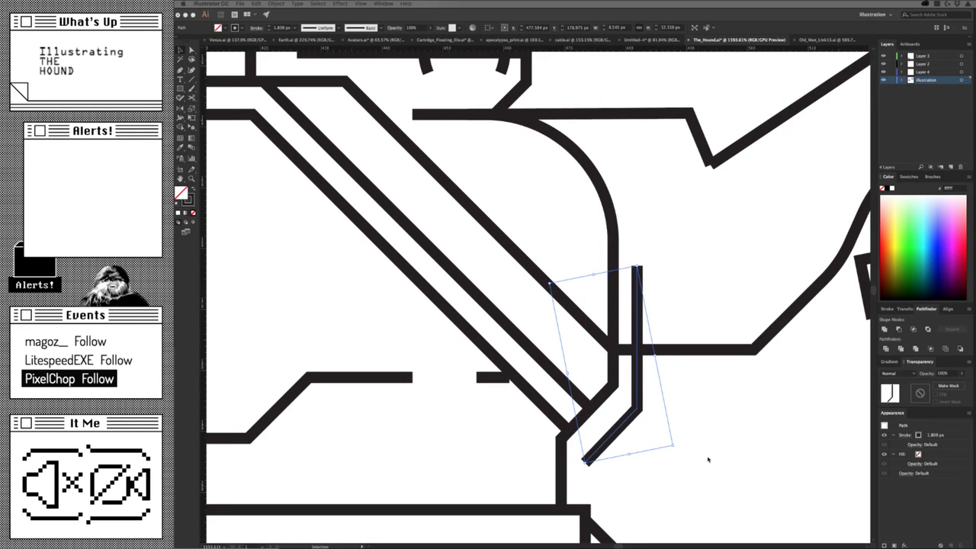
click(606, 470)
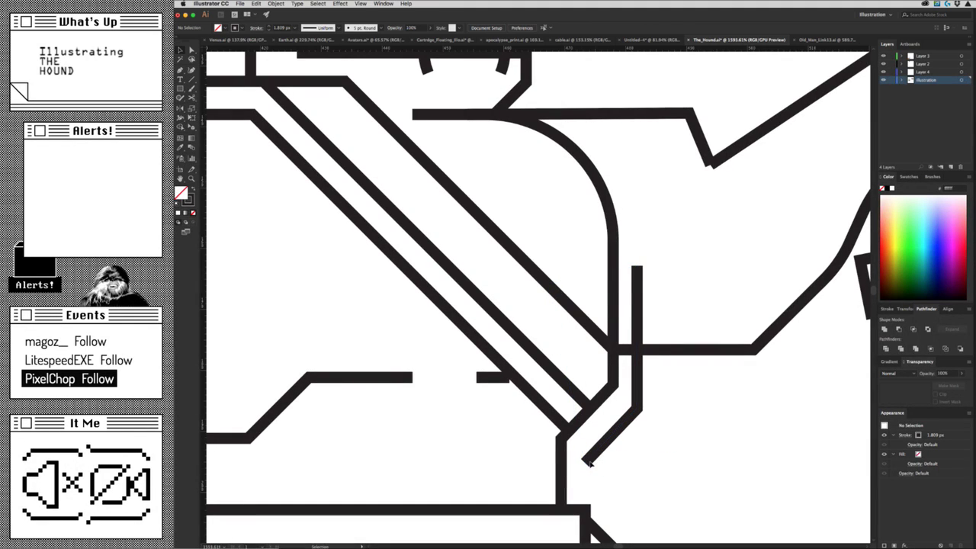
Delete the curved line's lower diagonal piece and extend the diagonal line to the corner.
drag(585, 460, 564, 462)
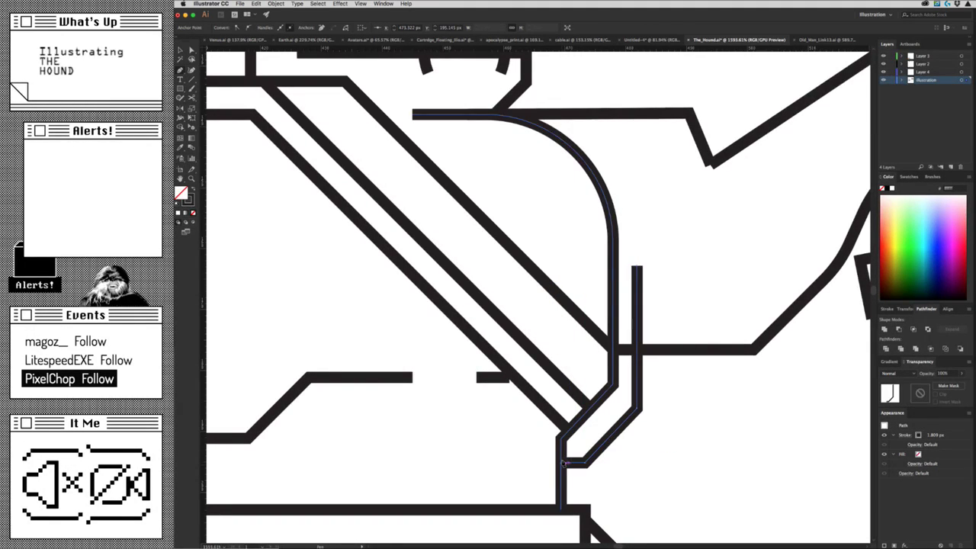
click(579, 419)
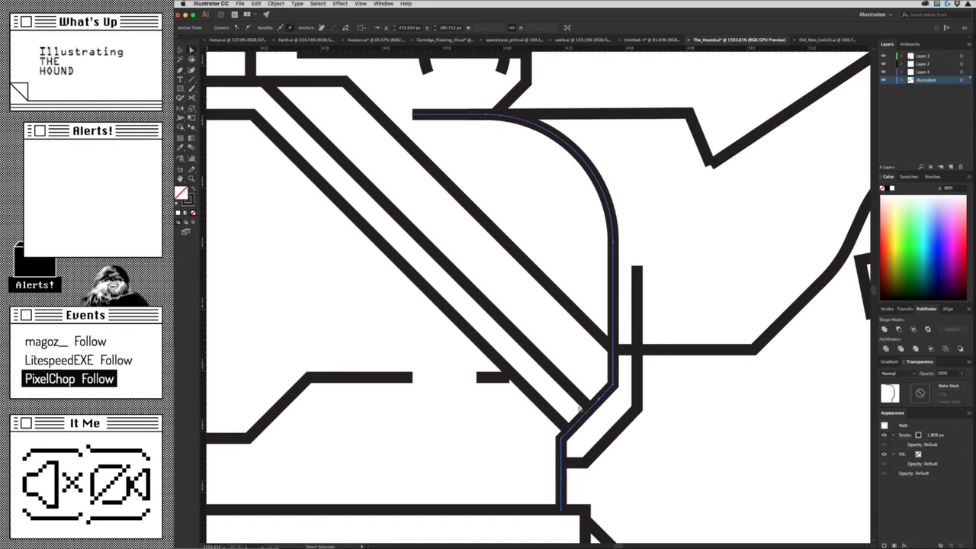
key(Delete)
click(585, 429)
mouse_move(592, 407)
mouse_down()
mouse_move(615, 432)
mouse_move(564, 426)
mouse_move(592, 440)
mouse_move(610, 384)
mouse_up()
click(607, 421)
key(z)
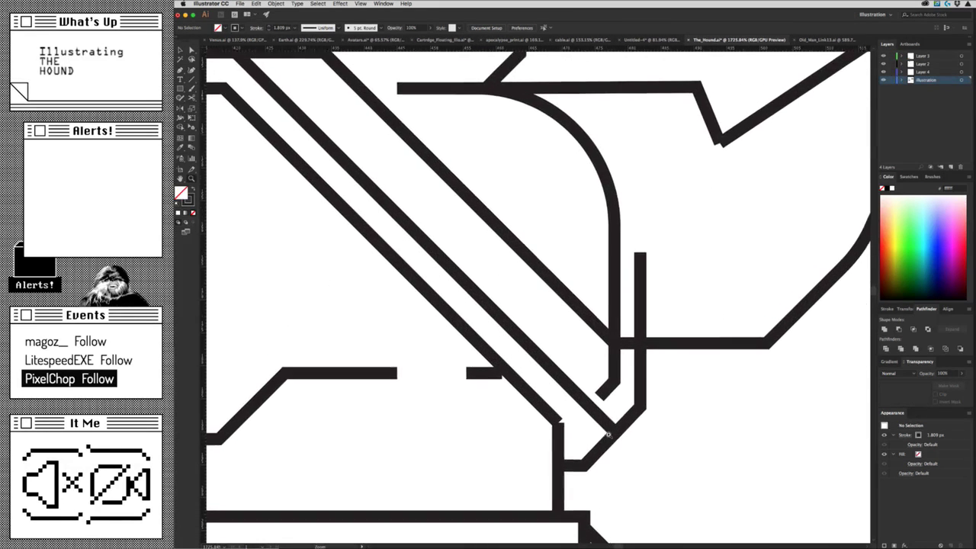
Delete the curve's short diagonal end and leftover vertical piece, moving the diagonal end to the corner.
click(611, 381)
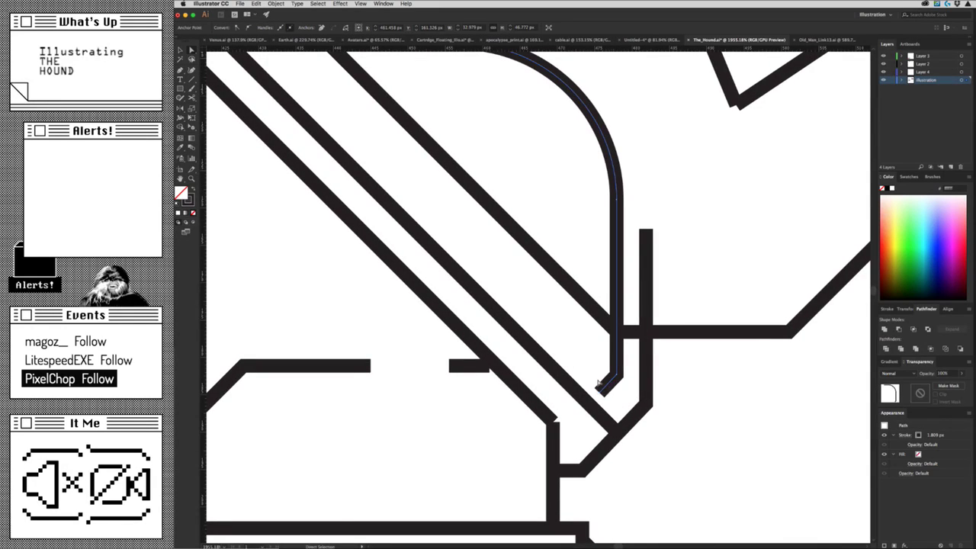
key(Delete)
click(623, 384)
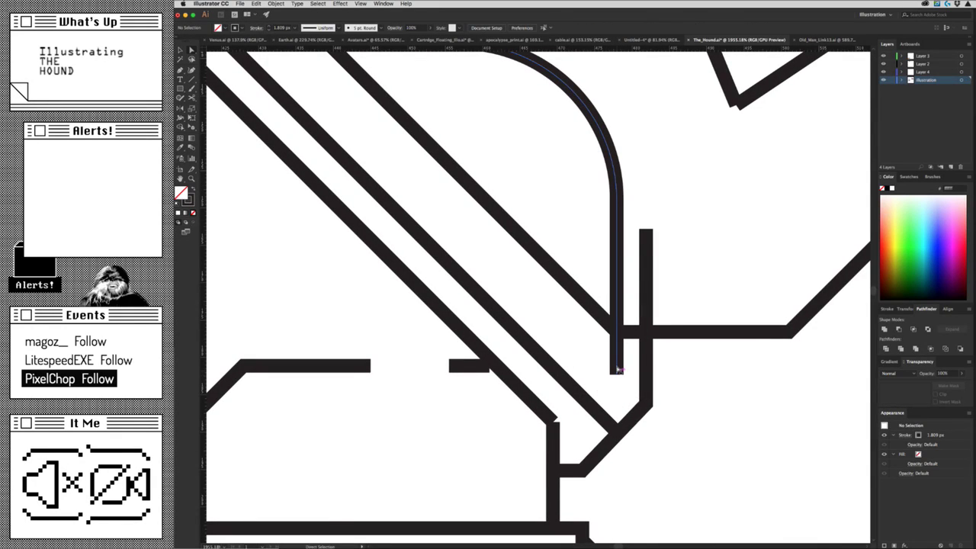
mouse_move(618, 370)
mouse_down()
mouse_move(619, 302)
mouse_move(647, 359)
mouse_up()
click(618, 330)
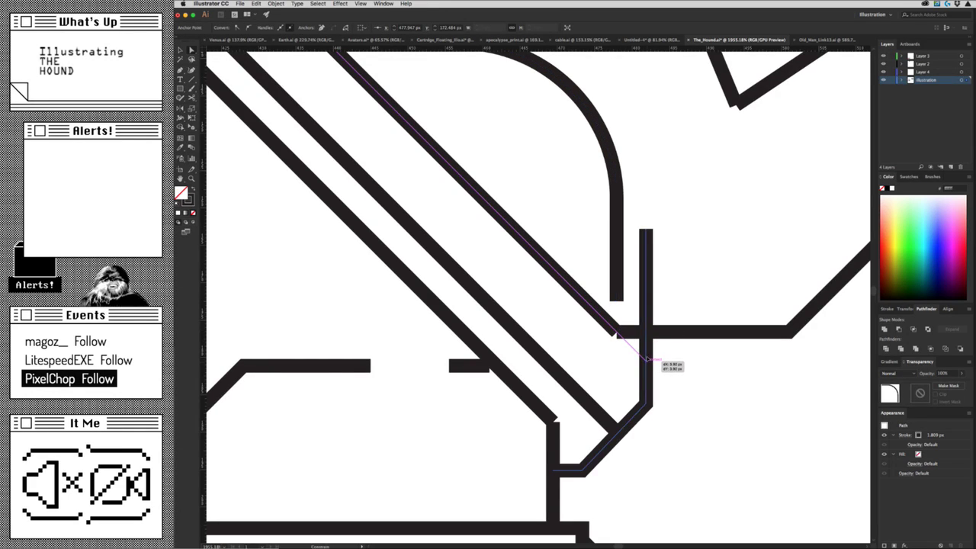
drag(646, 358, 645, 358)
click(646, 229)
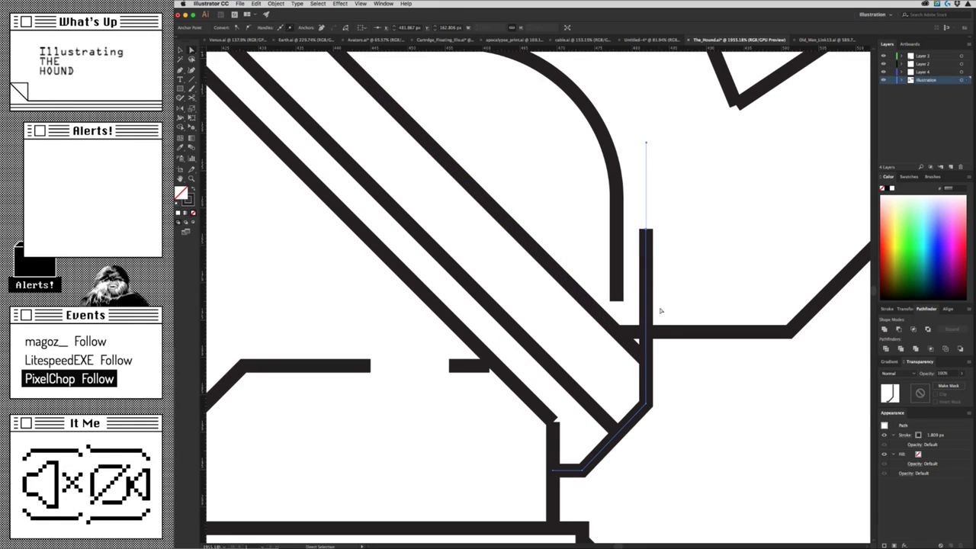
key(Delete)
Join the strap line's open ends into one corner with Ctrl+J.
click(641, 358)
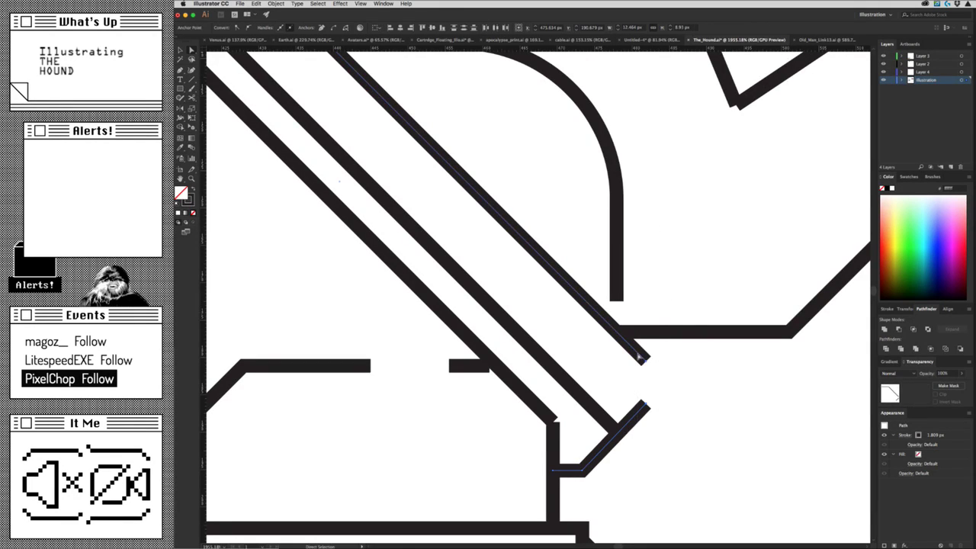
key(ctrl+j)
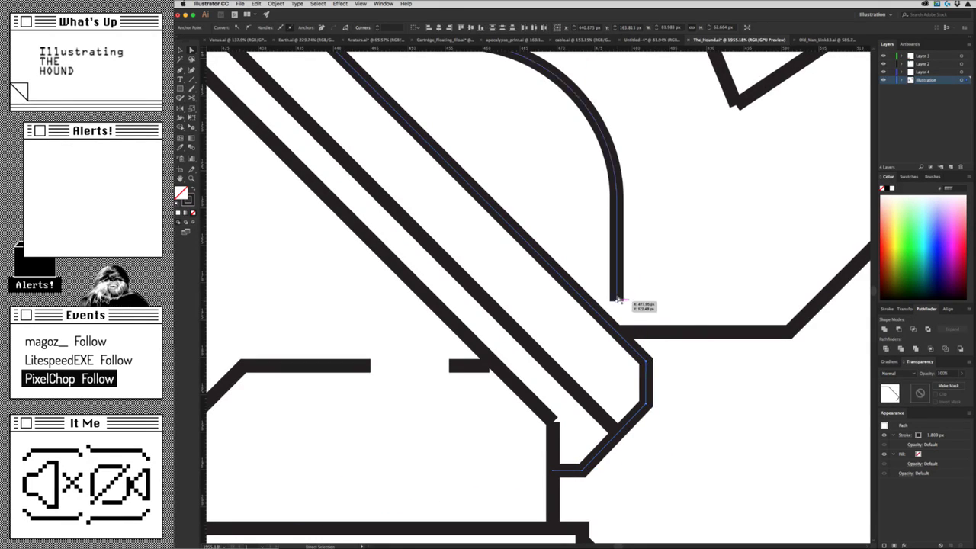
drag(617, 324, 619, 329)
click(693, 388)
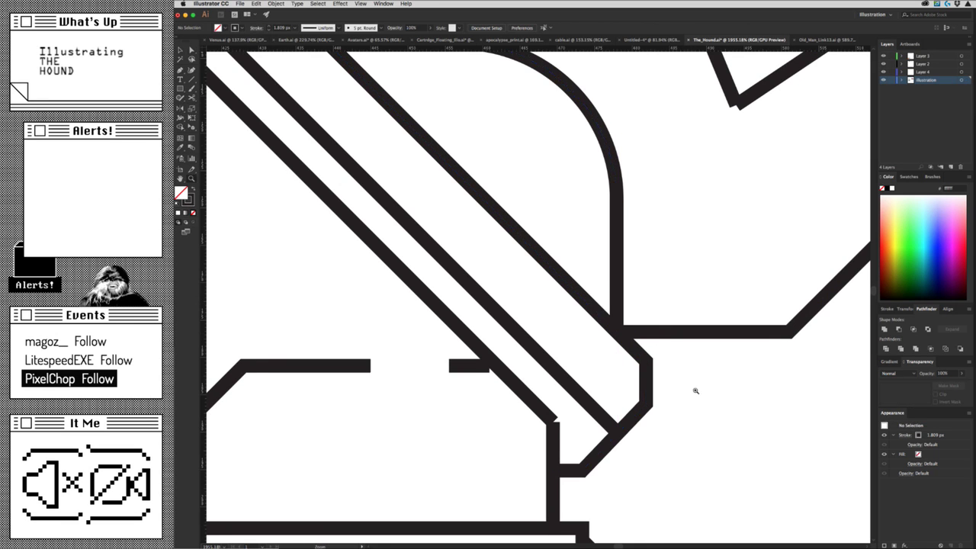
scroll(516, 432, down, 5)
scroll(516, 432, up, 2)
scroll(706, 420, up, 3)
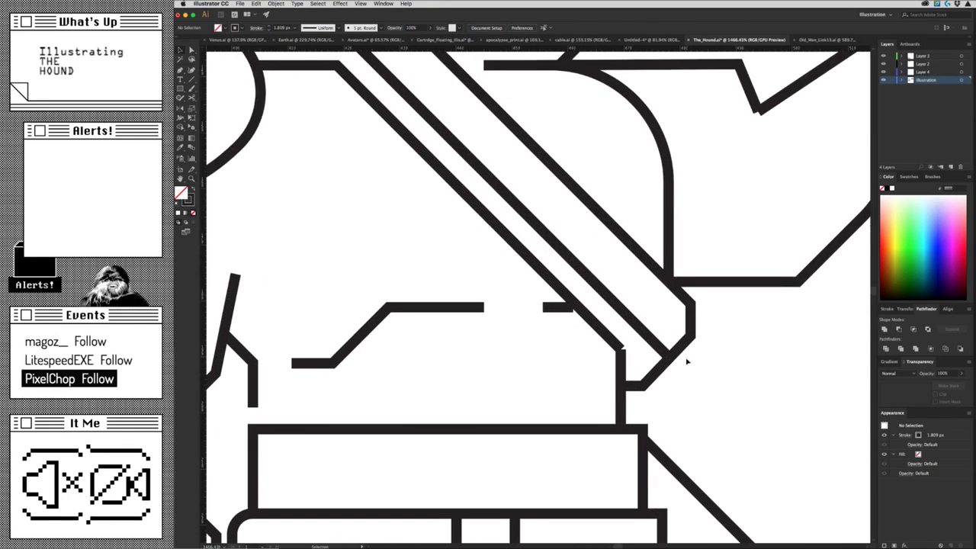
scroll(679, 366, up, 3)
scroll(671, 367, up, 1)
Extend the inner strap line down-right and round off the strap end's corner.
click(670, 345)
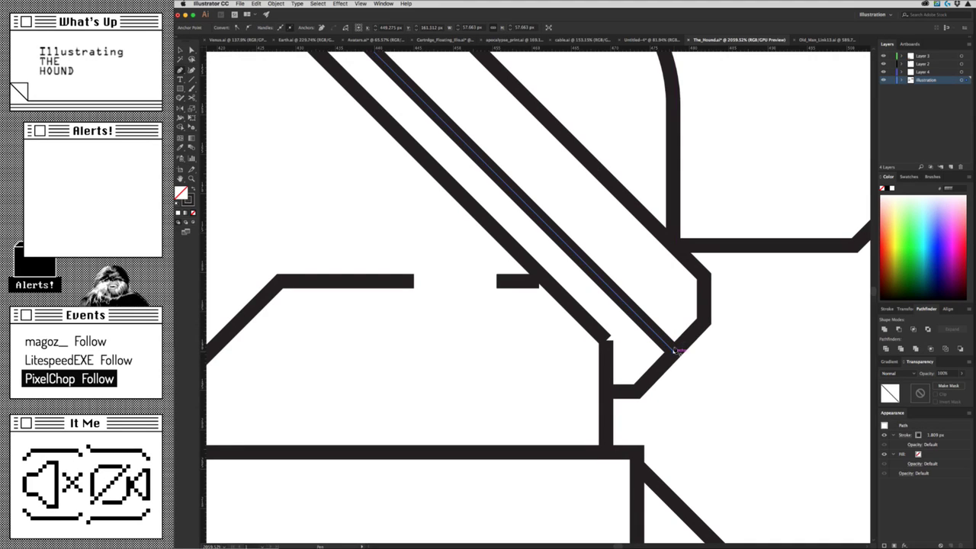
mouse_move(674, 348)
mouse_down()
mouse_move(691, 367)
mouse_move(649, 404)
mouse_up()
click(687, 363)
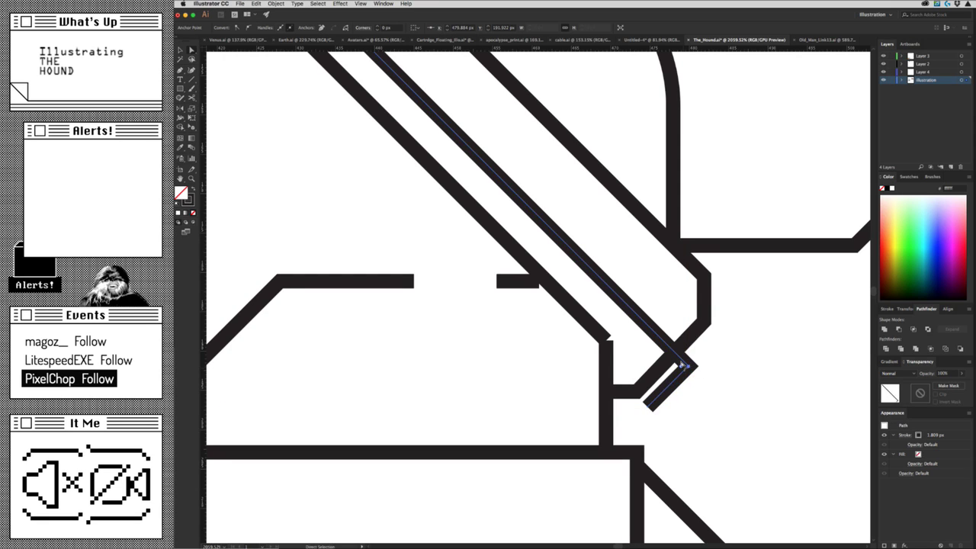
drag(673, 364, 670, 344)
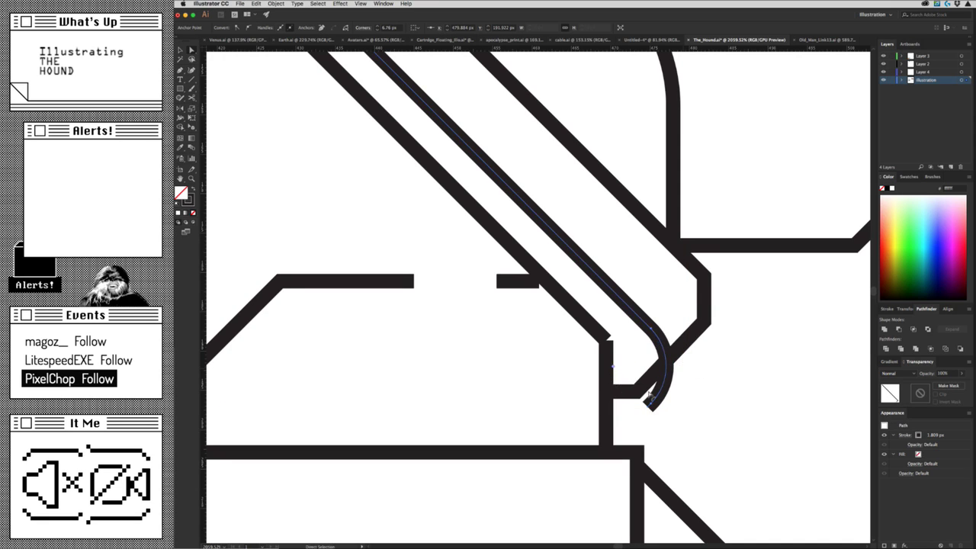
click(644, 331)
mouse_move(646, 398)
mouse_down()
mouse_move(636, 389)
mouse_move(452, 430)
mouse_up()
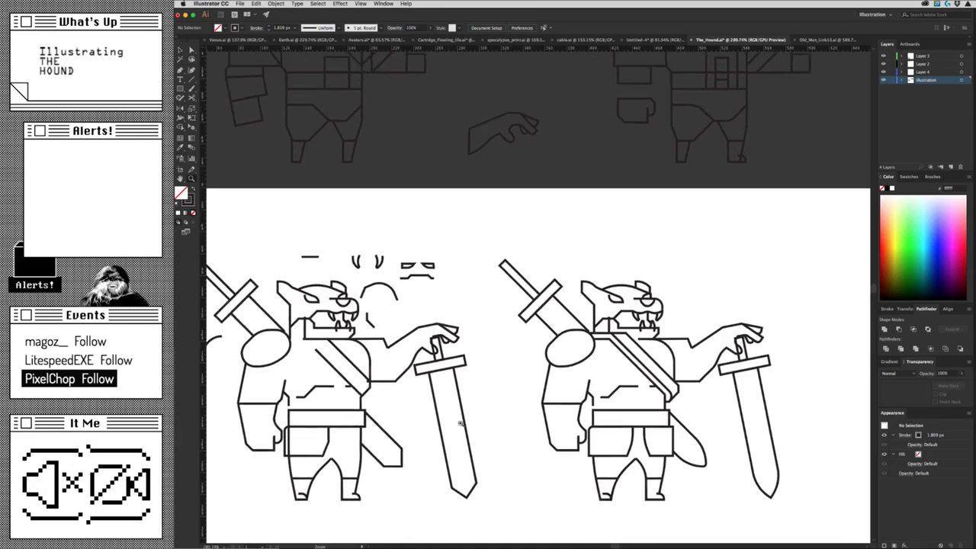
Round the corner where the inner strap line bends near the belt.
drag(673, 403, 732, 404)
click(619, 350)
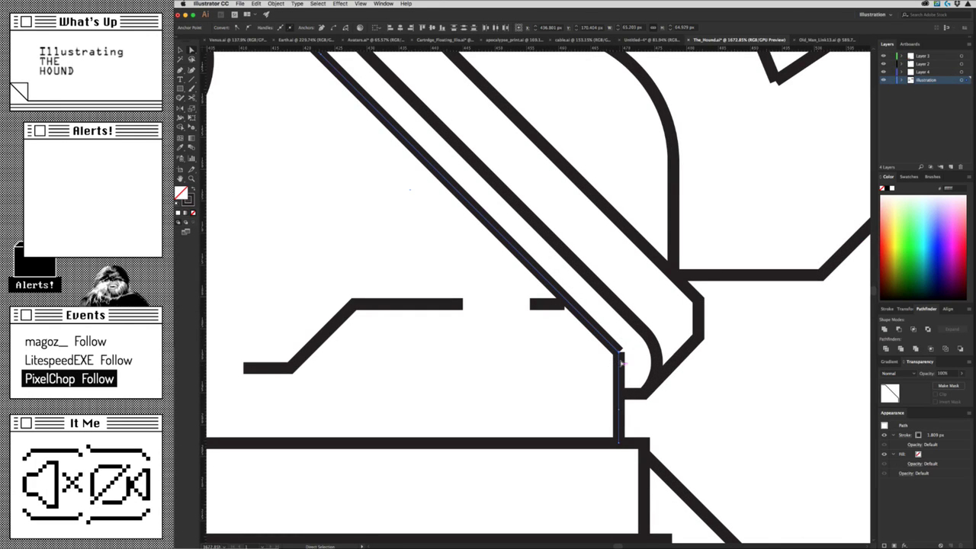
click(616, 355)
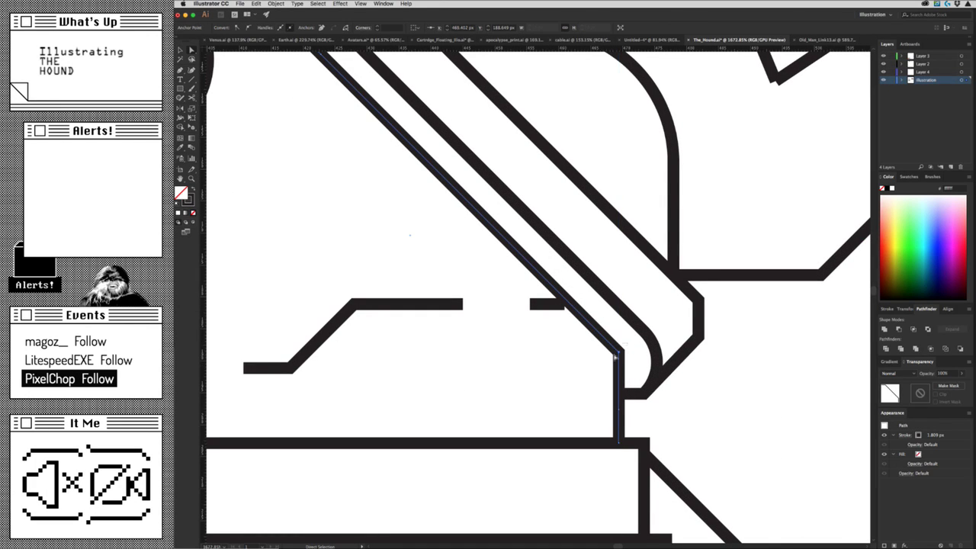
click(594, 369)
mouse_move(595, 369)
mouse_down()
mouse_move(413, 444)
mouse_move(636, 359)
mouse_up()
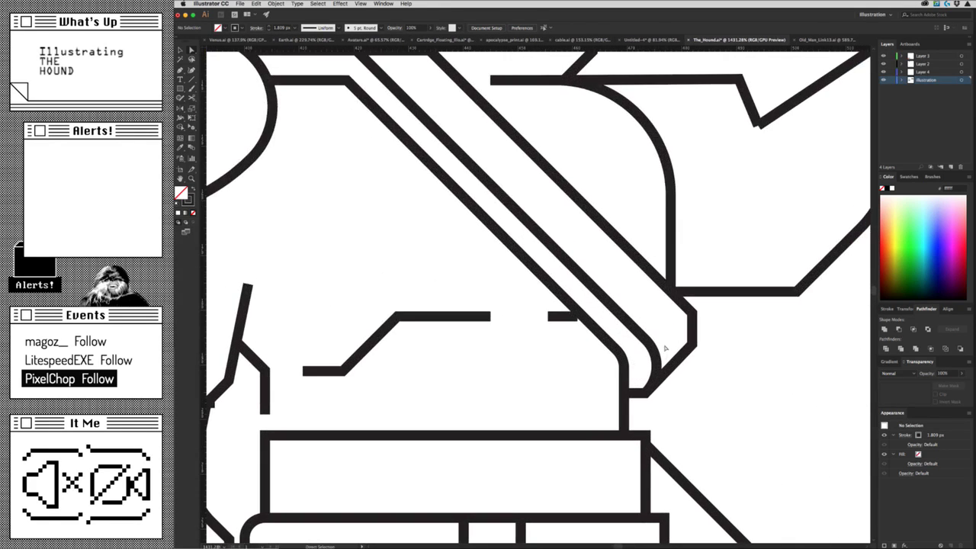
click(644, 363)
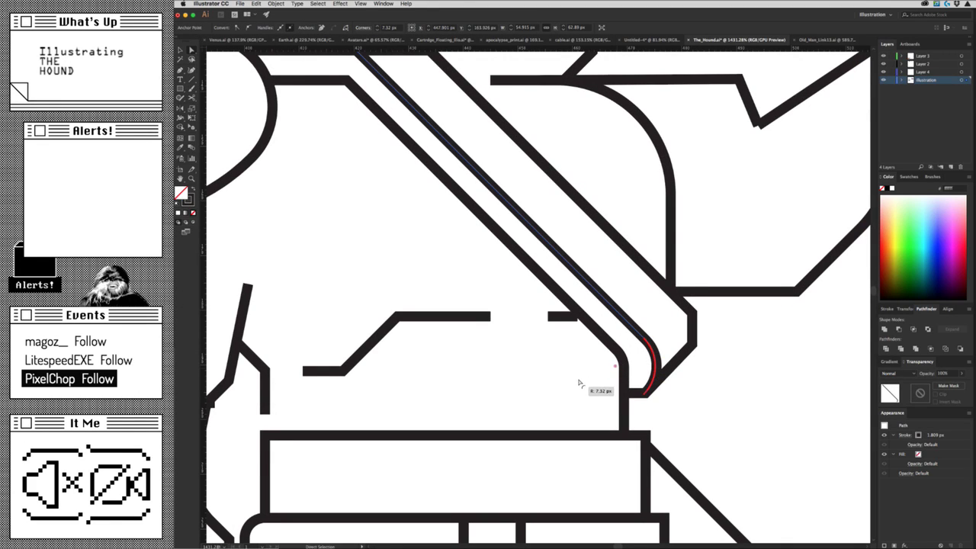
click(700, 402)
drag(697, 409, 469, 466)
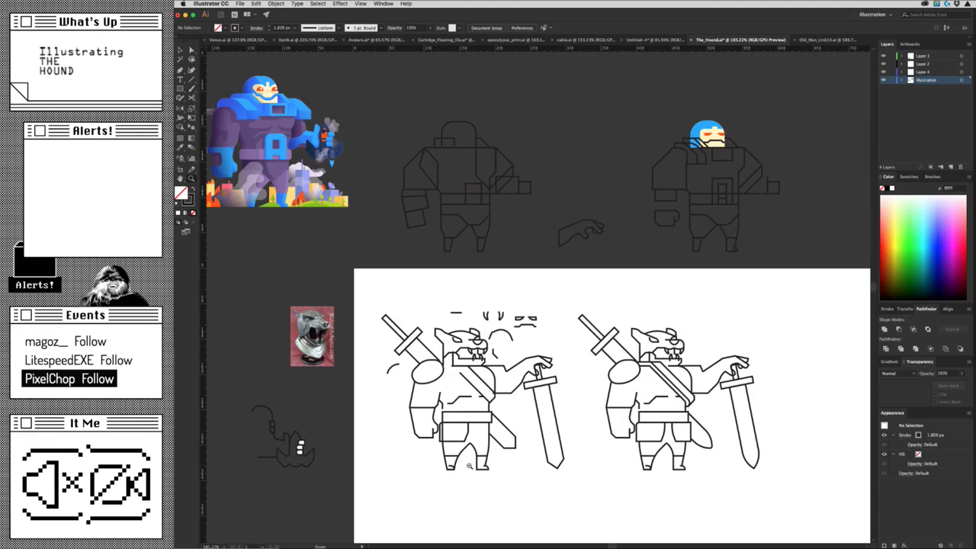
Inspect the finished strap line and zoom out to see both hound drawings.
drag(469, 466, 654, 375)
key(a)
click(622, 368)
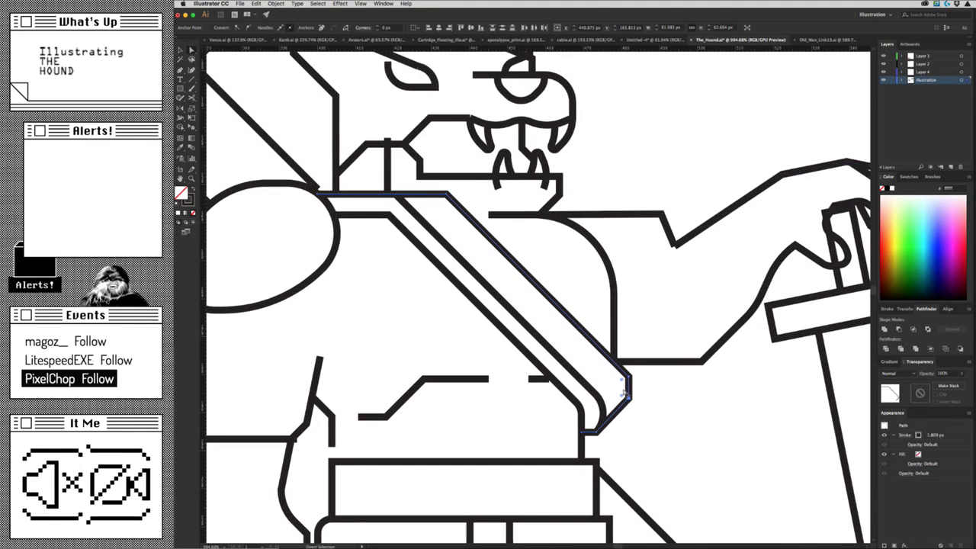
click(675, 420)
key(z)
mouse_move(675, 420)
mouse_down()
mouse_move(515, 458)
mouse_move(610, 366)
mouse_move(708, 407)
mouse_move(617, 425)
mouse_move(661, 403)
mouse_move(535, 454)
mouse_up()
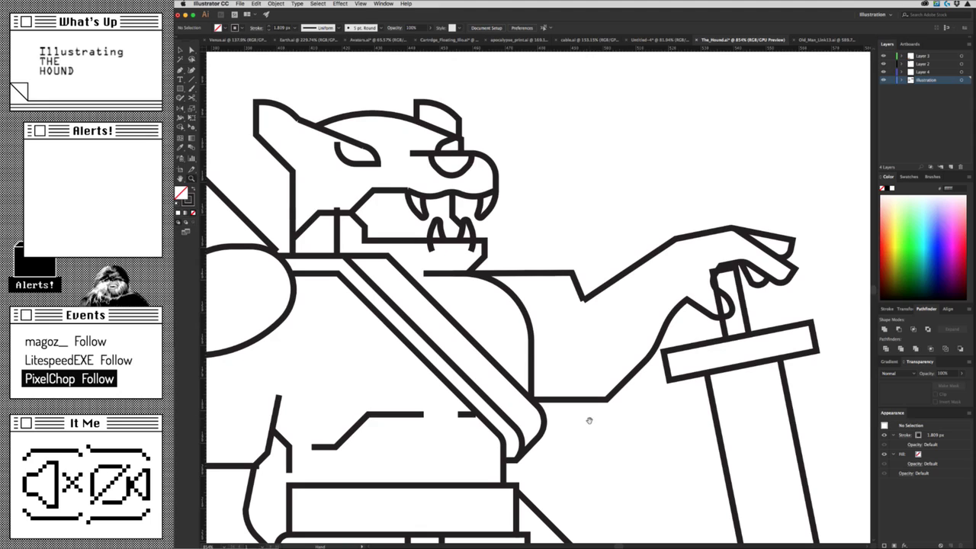
Restore the lower arm segment and shift the horizontal arm line further left.
key(a)
click(550, 398)
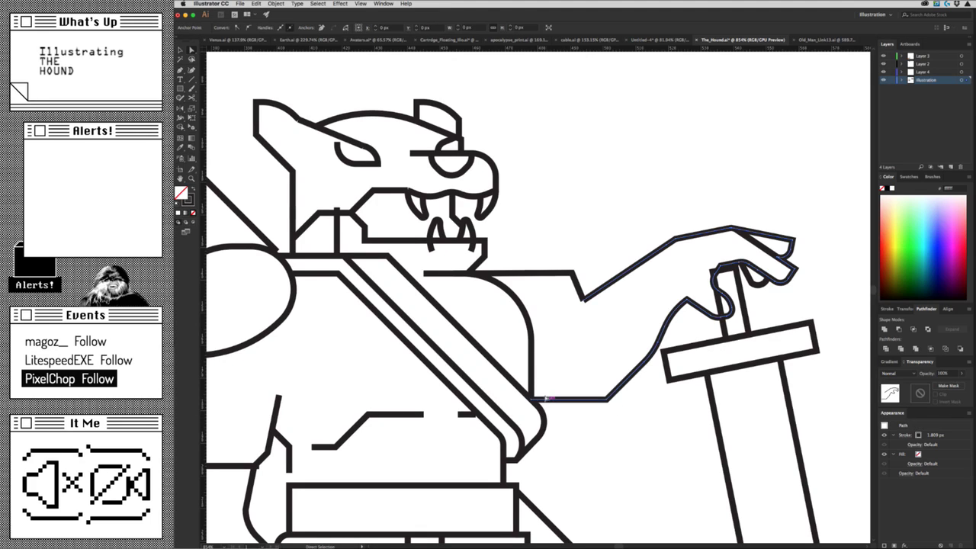
mouse_move(534, 398)
mouse_down()
mouse_move(582, 396)
mouse_move(586, 404)
mouse_up()
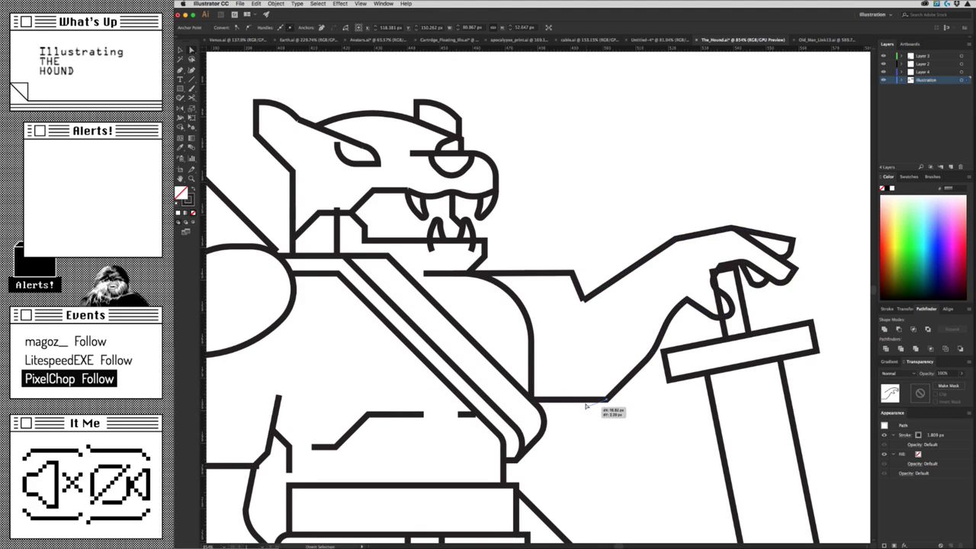
key(Delete)
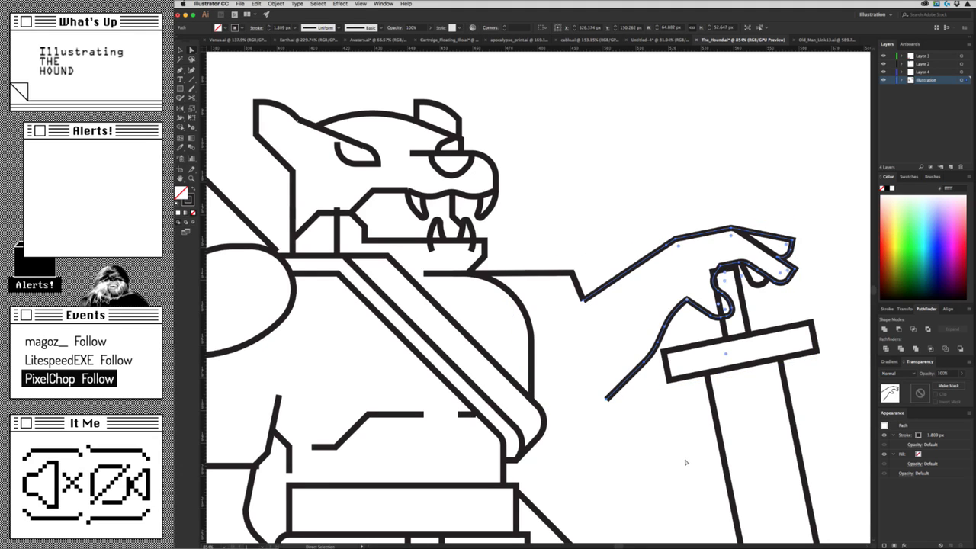
key(ctrl+z)
key(v)
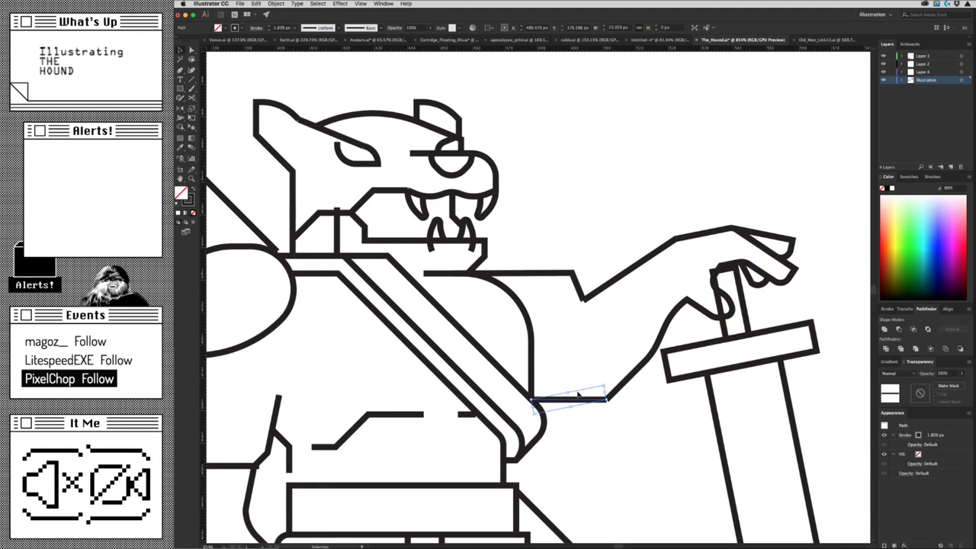
drag(566, 397, 528, 398)
click(579, 431)
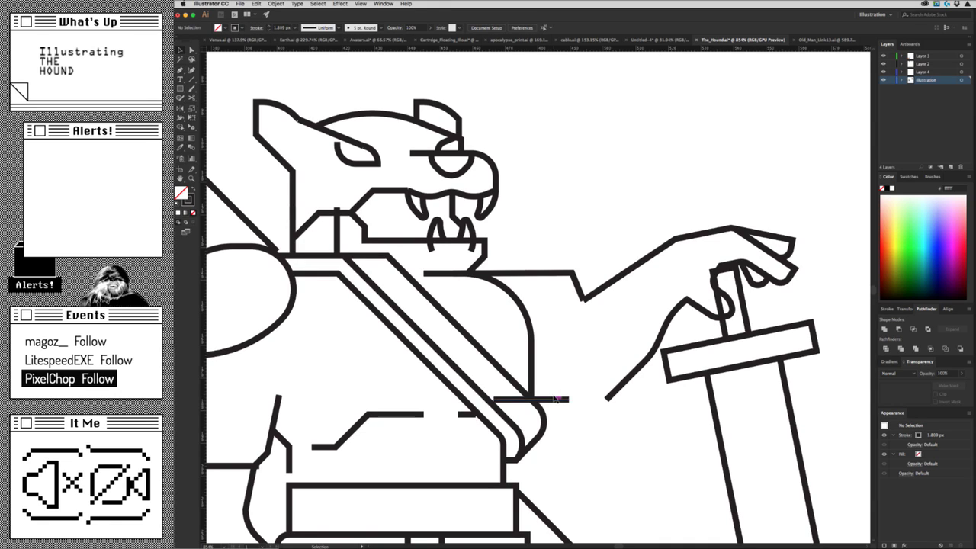
drag(559, 399, 545, 399)
click(567, 415)
Draw the arm's lower edge with the Pen: diagonal, horizontal, then rising to the forearm.
key(p)
click(556, 398)
click(571, 411)
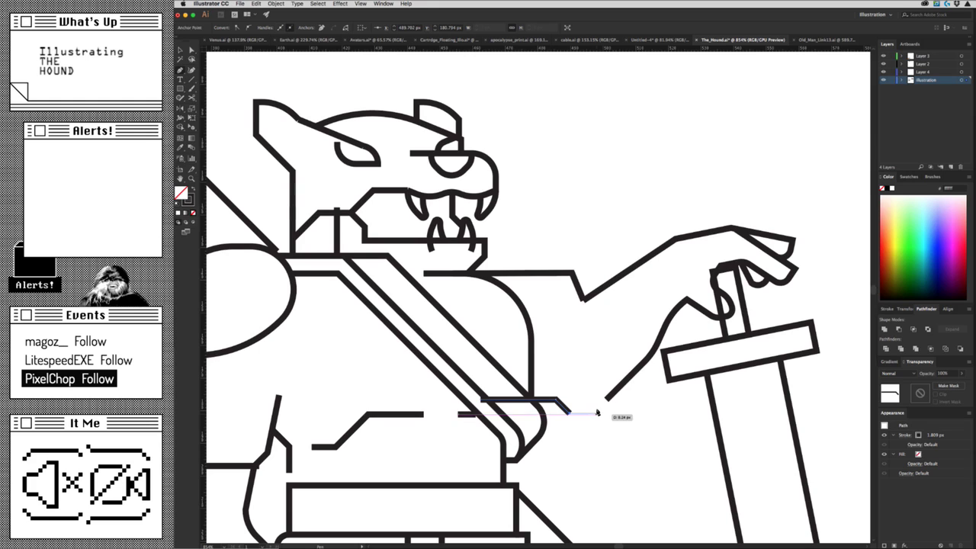
click(595, 413)
click(614, 393)
ctrl+click(629, 399)
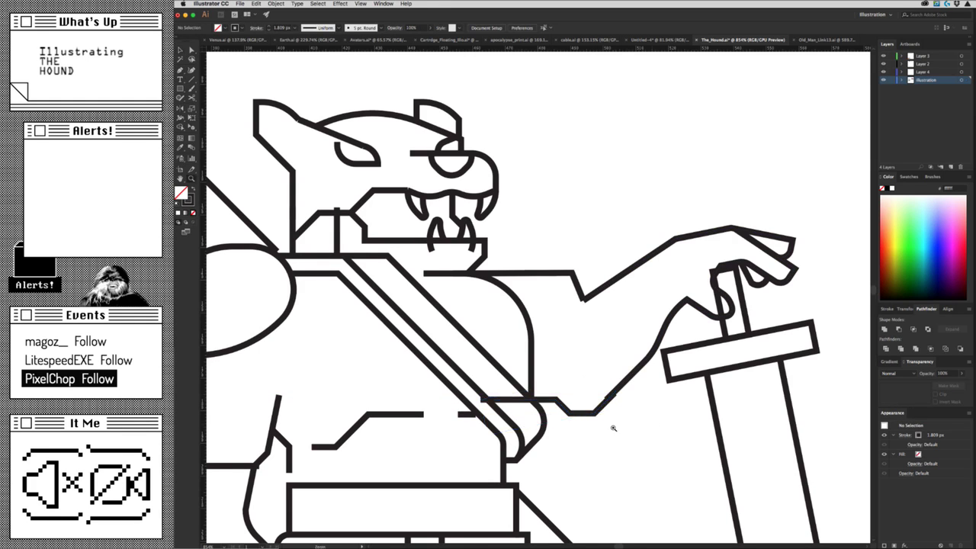
Delete the stray segments and the leftover short segment at the arm's end.
scroll(627, 403, down, 5)
scroll(626, 407, up, 5)
drag(500, 388, 625, 414)
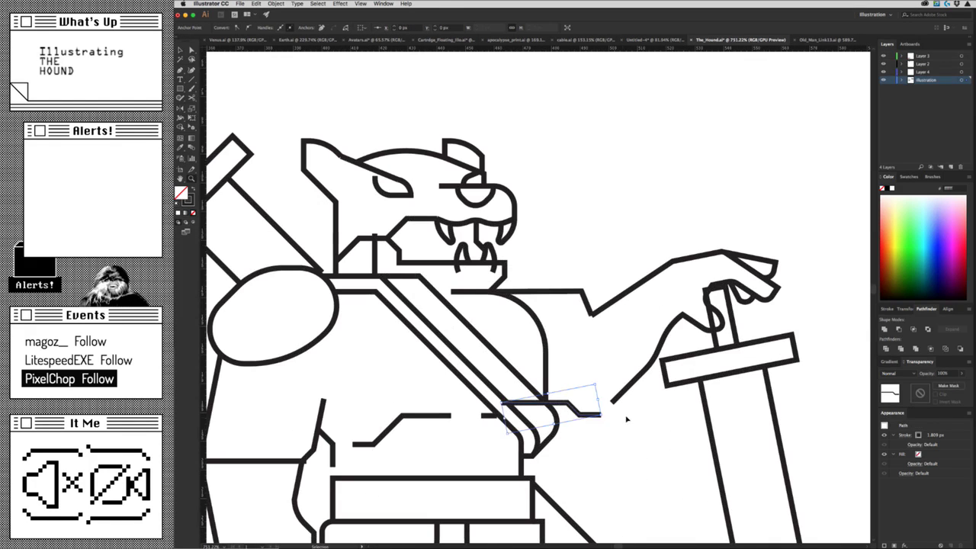
key(Delete)
key(ctrl+z)
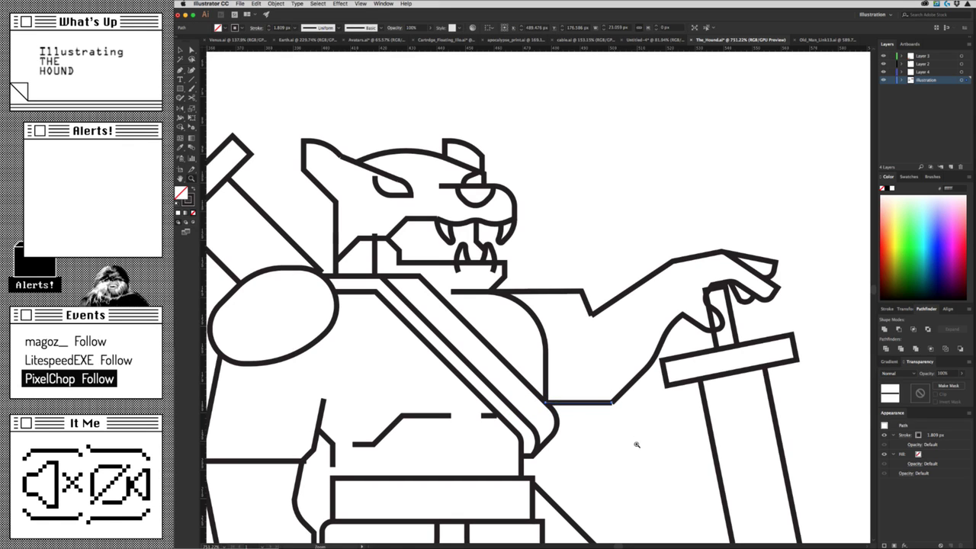
key(Delete)
scroll(603, 444, down, 1)
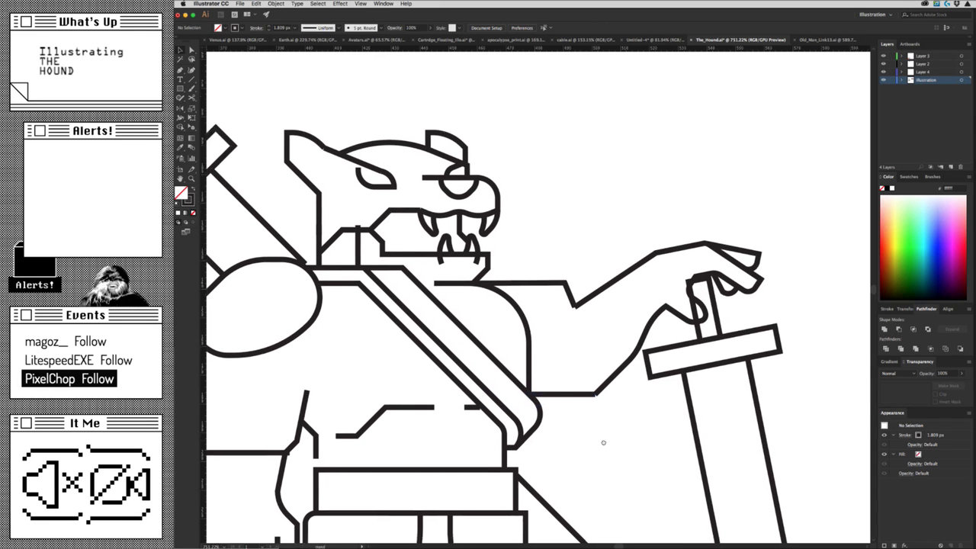
scroll(605, 412, down, 2)
scroll(604, 414, down, 3)
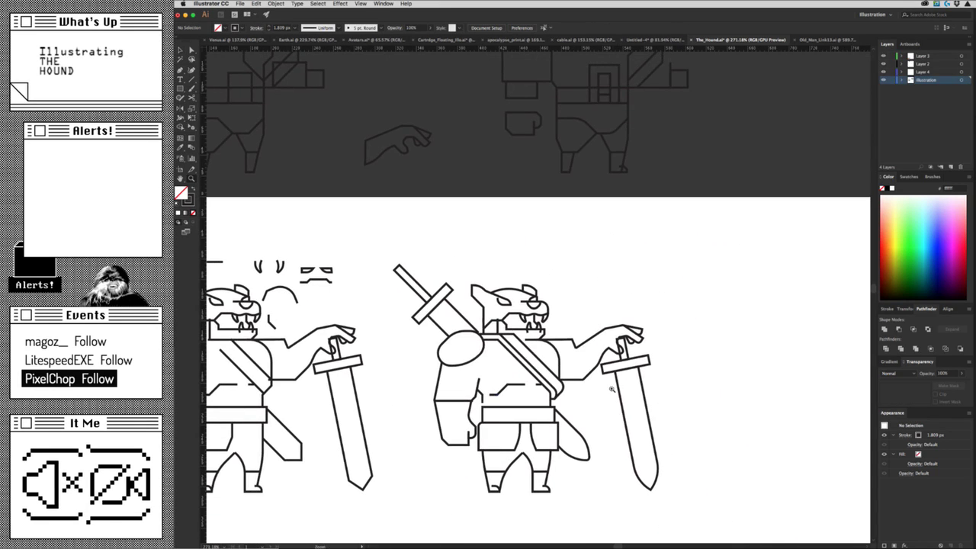
scroll(525, 414, down, 1)
scroll(548, 404, down, 1)
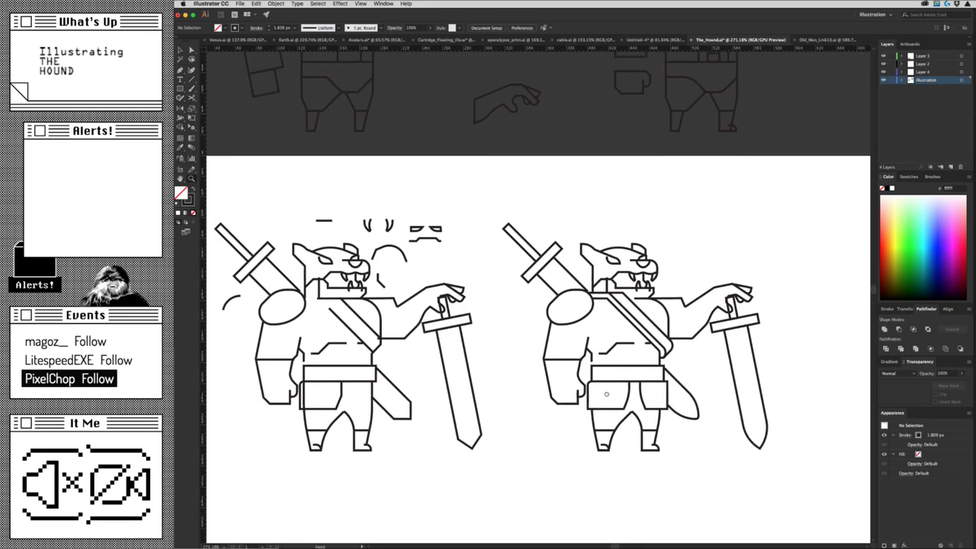
scroll(579, 388, up, 1)
scroll(606, 377, down, 1)
scroll(606, 377, right, 5)
scroll(444, 355, up, 3)
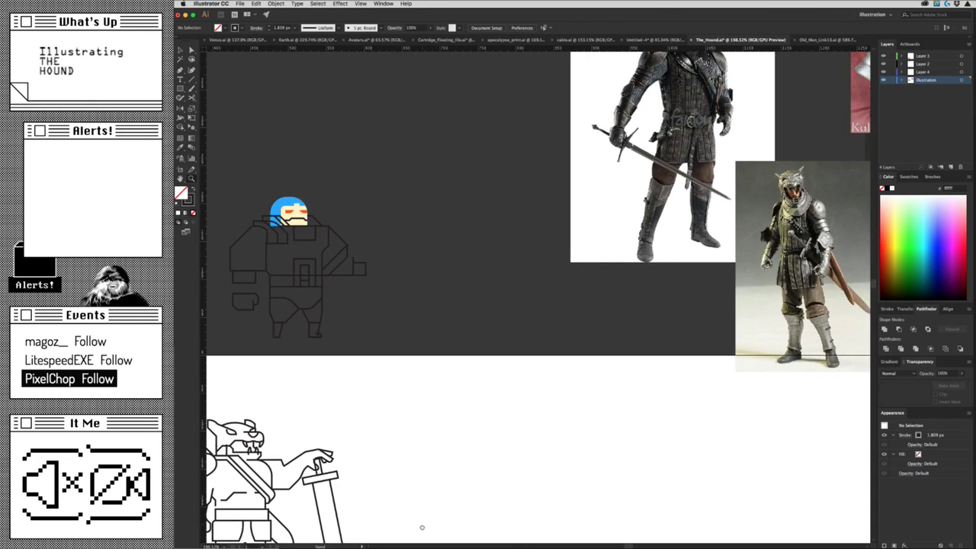
drag(422, 527, 632, 453)
scroll(495, 430, right, 3)
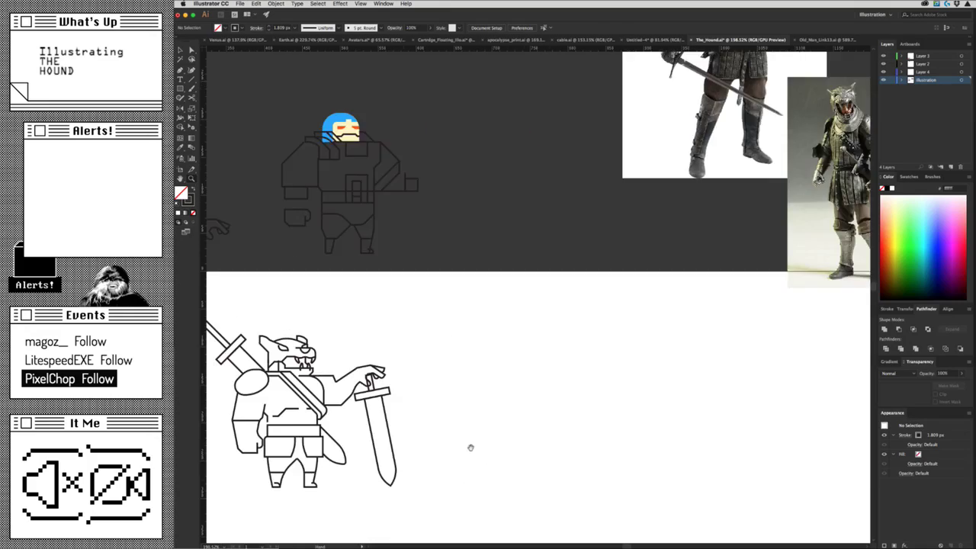
scroll(472, 447, right, 3)
scroll(473, 446, up, 2)
drag(500, 406, 419, 524)
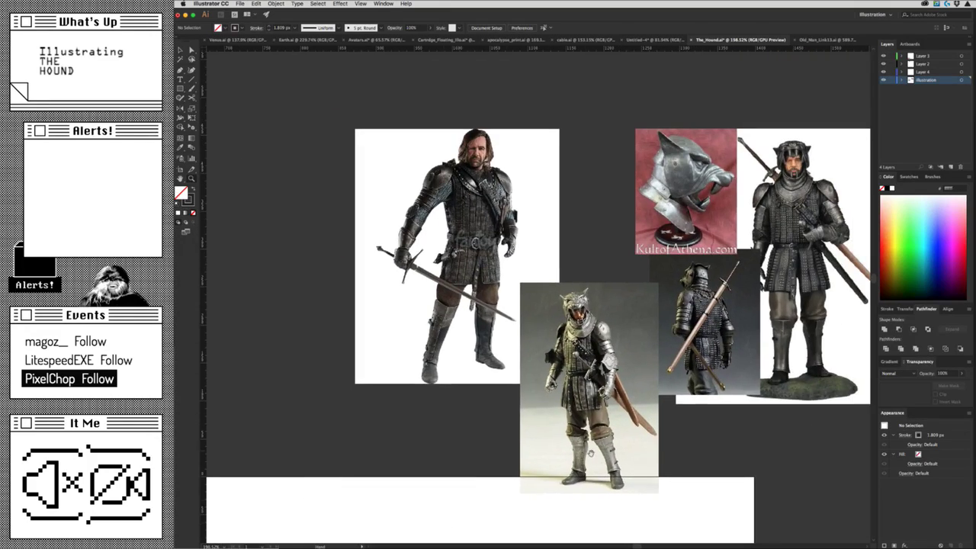
mouse_move(591, 452)
mouse_down()
mouse_move(783, 393)
mouse_move(746, 405)
mouse_move(591, 397)
mouse_up()
drag(533, 305, 526, 308)
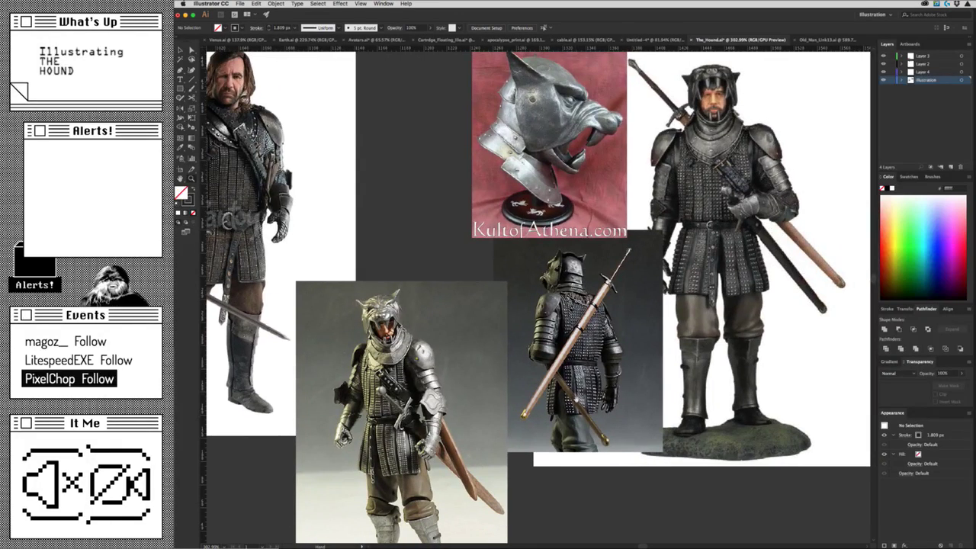
mouse_move(601, 414)
mouse_down()
mouse_move(533, 412)
mouse_move(688, 270)
mouse_move(538, 409)
mouse_move(627, 382)
mouse_up()
scroll(534, 412, down, 5)
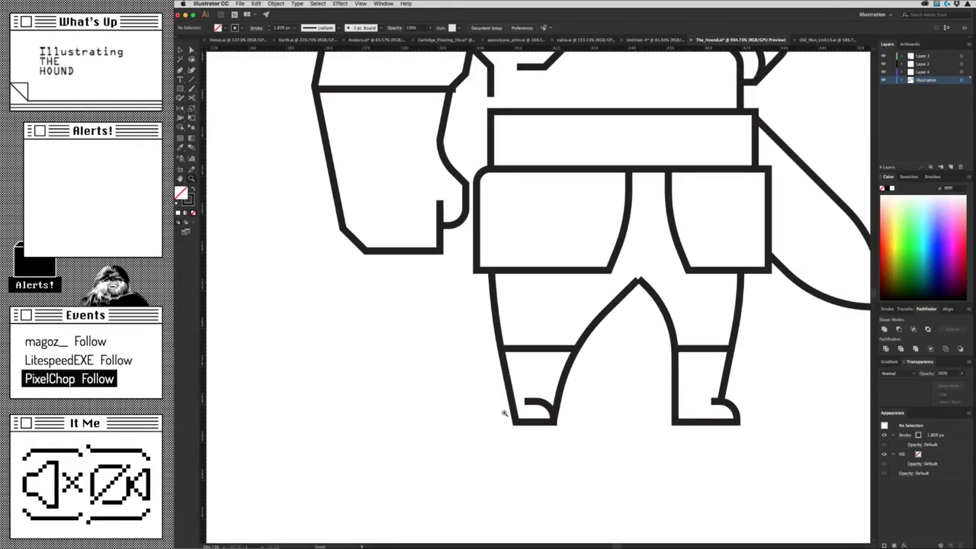
alt+click(584, 332)
alt+click(565, 363)
alt+click(599, 405)
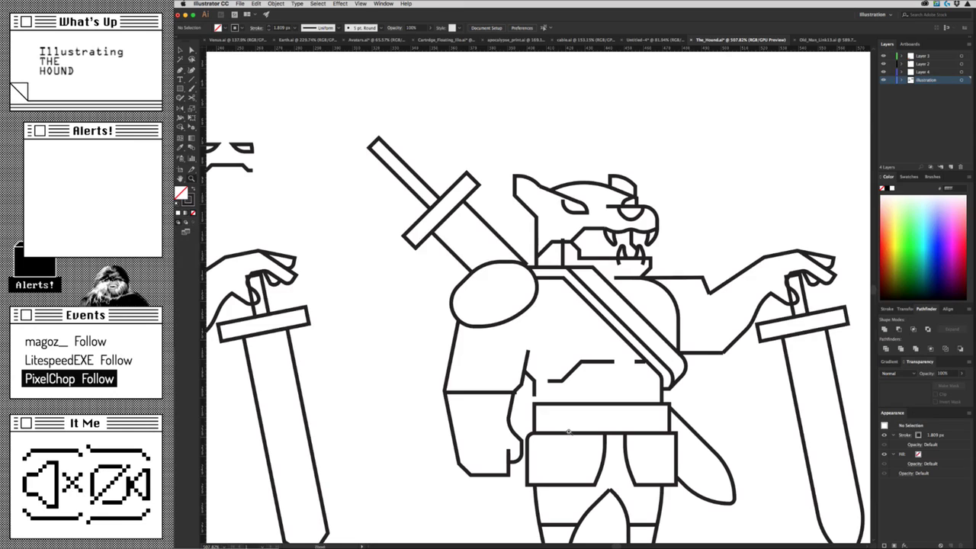
scroll(568, 431, down, 5)
scroll(686, 183, up, 3)
Mirror the reference photo horizontally and place it beside the second Hound drawing.
mouse_move(690, 183)
mouse_down()
mouse_move(675, 248)
mouse_move(690, 290)
mouse_up()
key(o)
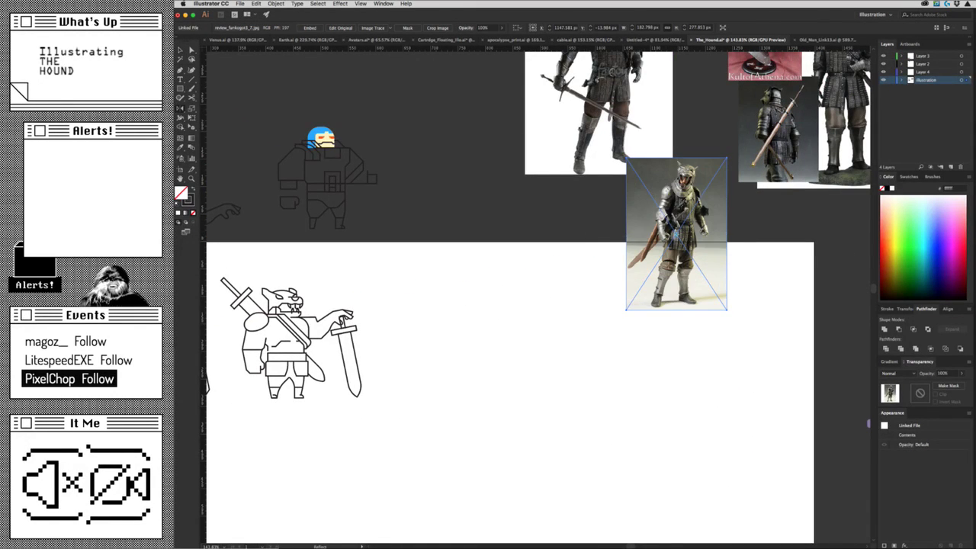
key(v)
drag(690, 243, 470, 336)
drag(698, 381, 675, 414)
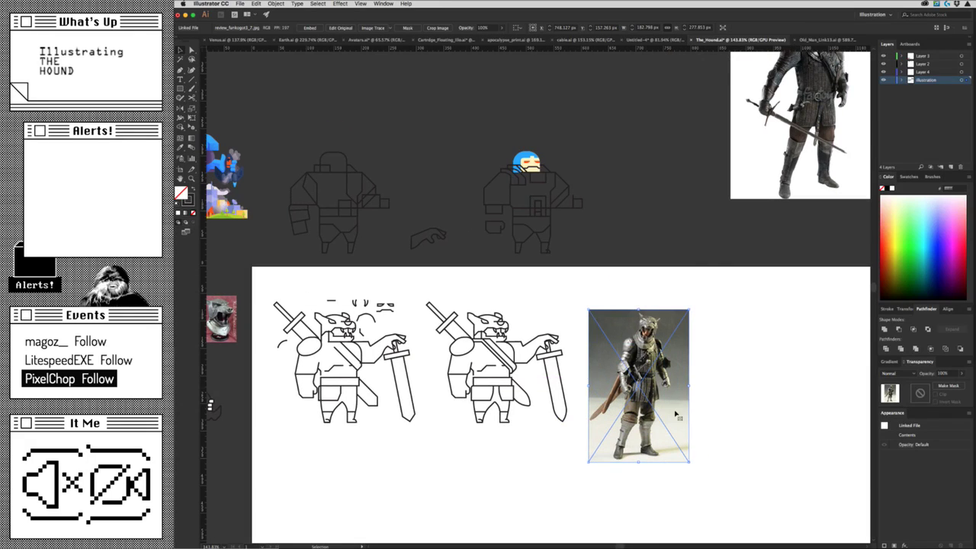
Crop the photo to the figure's upper body with a rectangle clipping mask.
key(m)
drag(605, 398, 675, 333)
shift+click(679, 336)
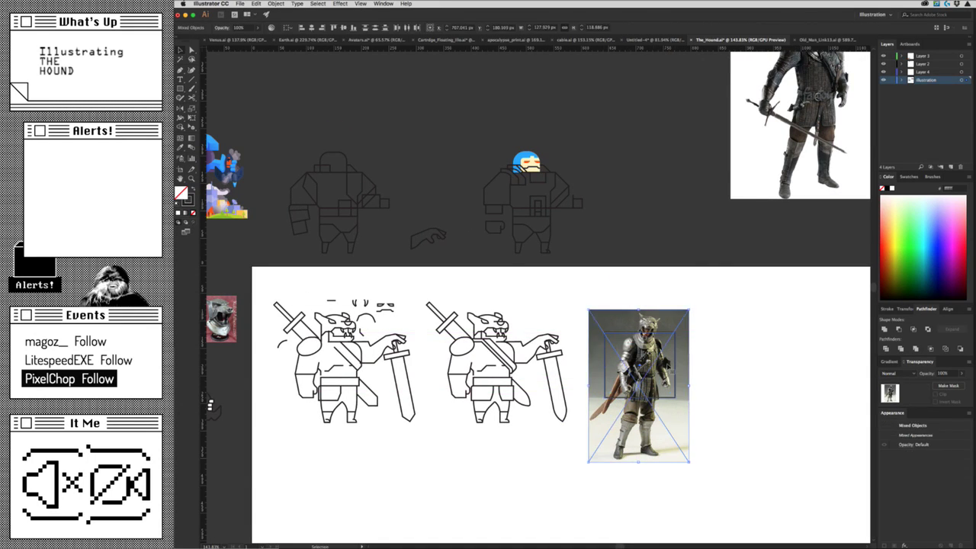
key(ctrl+7)
click(710, 423)
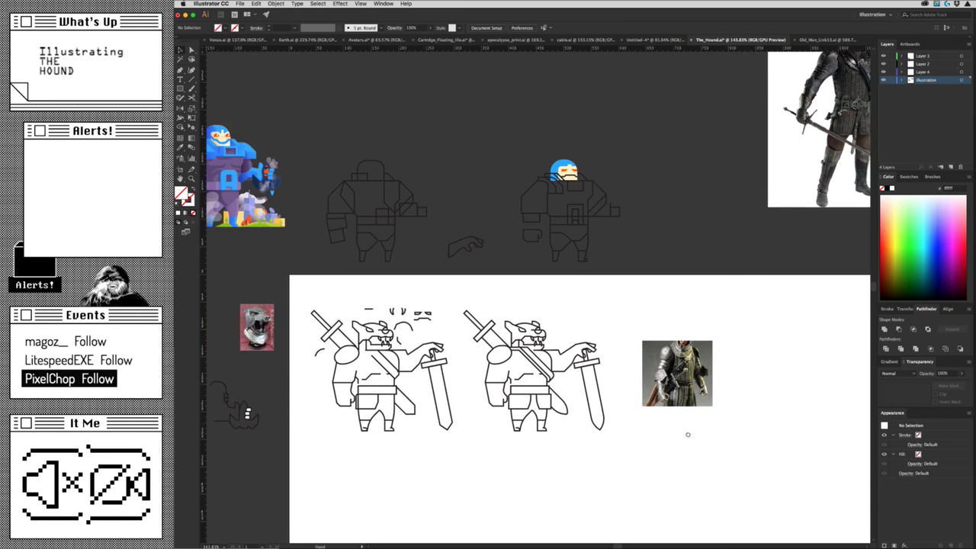
Move the cropped photo up beside the second hound's head.
scroll(689, 434, up, 3)
drag(765, 387, 602, 261)
scroll(779, 323, left, 5)
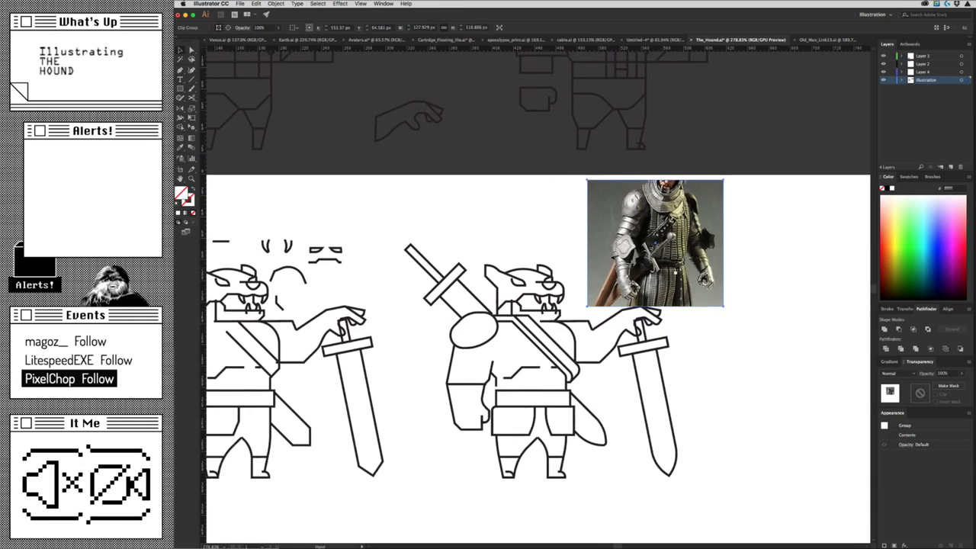
click(779, 323)
scroll(763, 381, down, 3)
scroll(763, 381, left, 3)
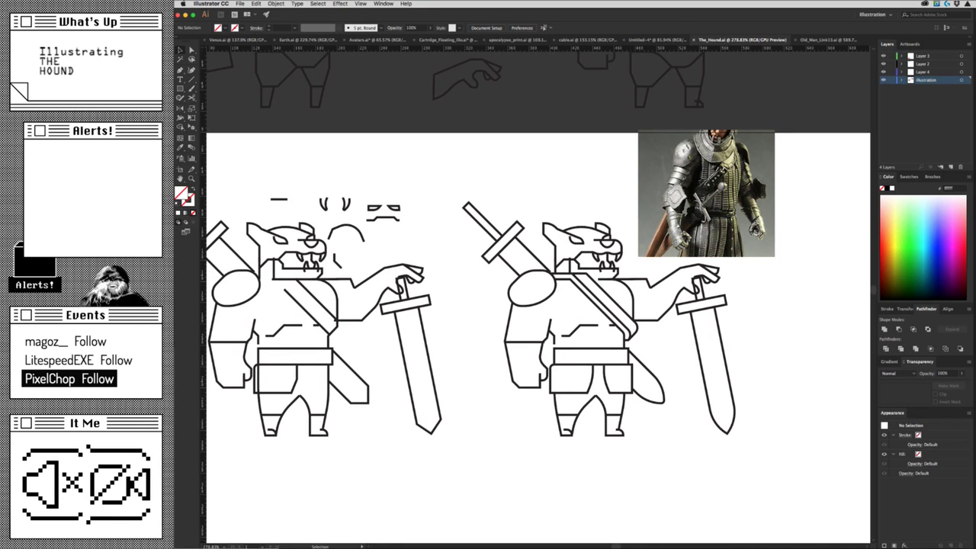
key(v)
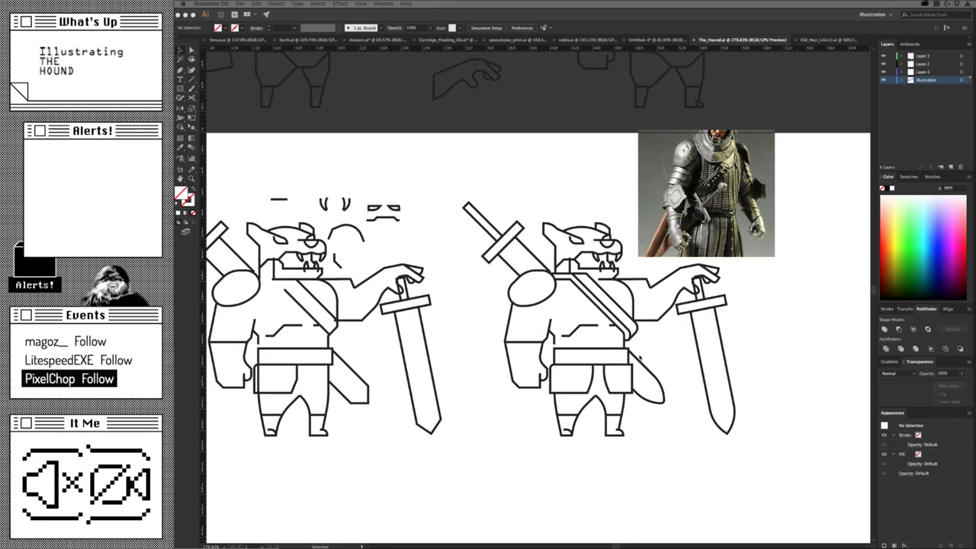
key(XF86AudioLowerVolume)
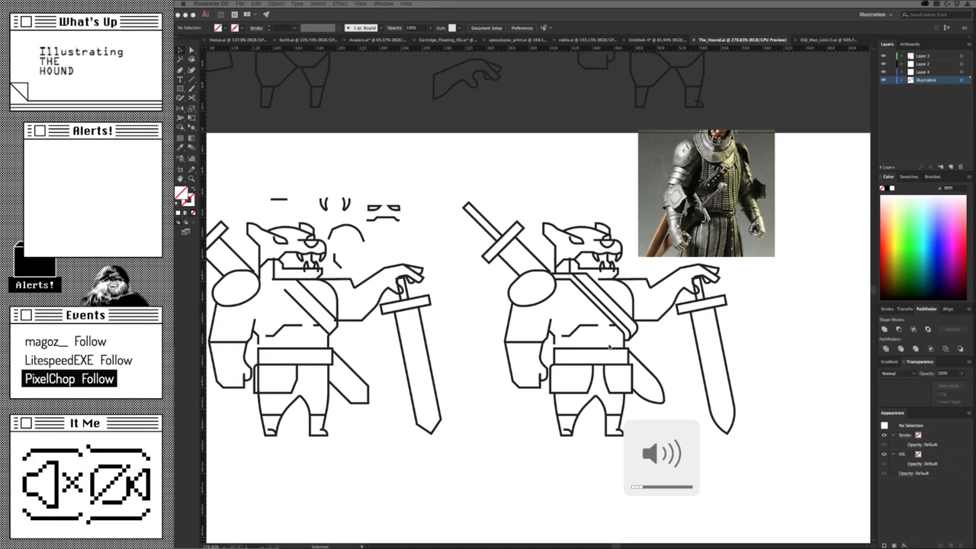
Move the arm path and the shoulder path down.
scroll(470, 336, up, 3)
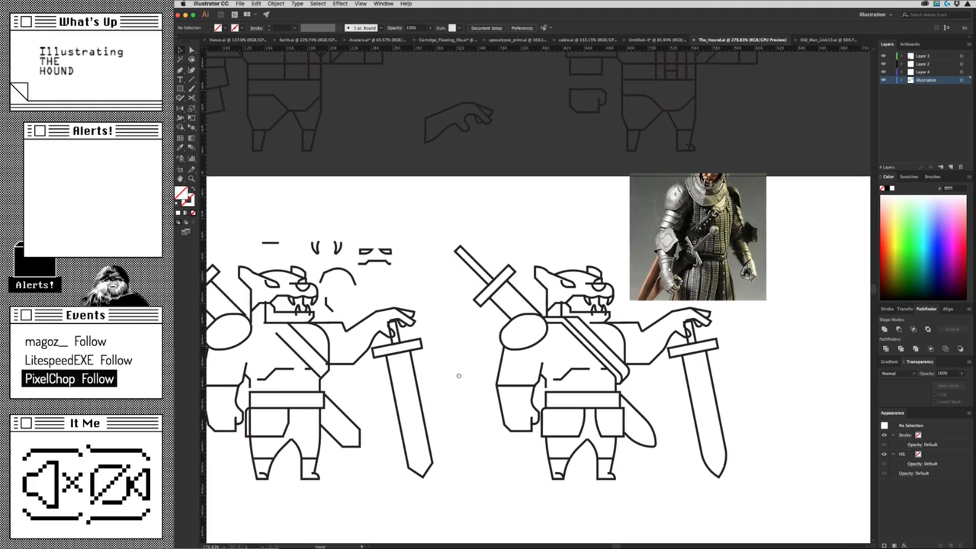
scroll(500, 351, up, 5)
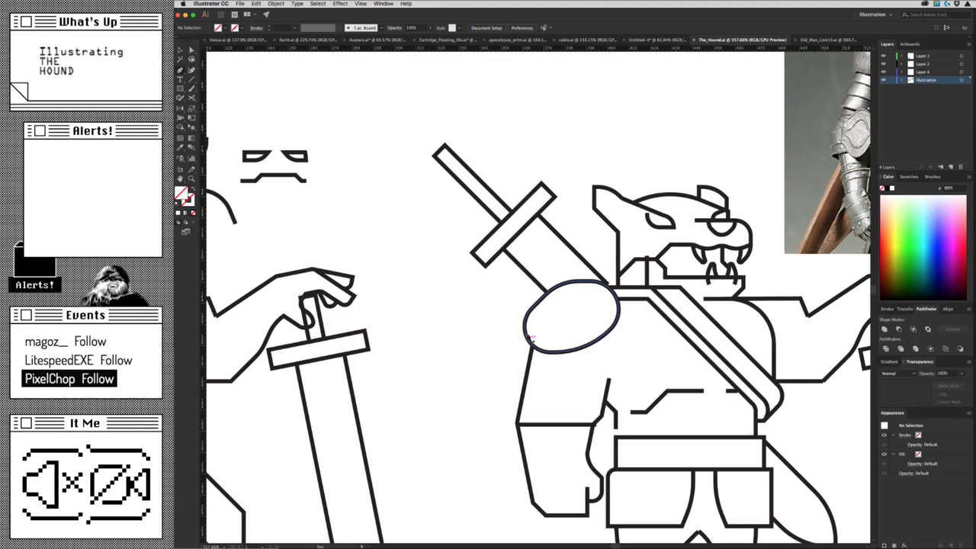
drag(530, 336, 538, 375)
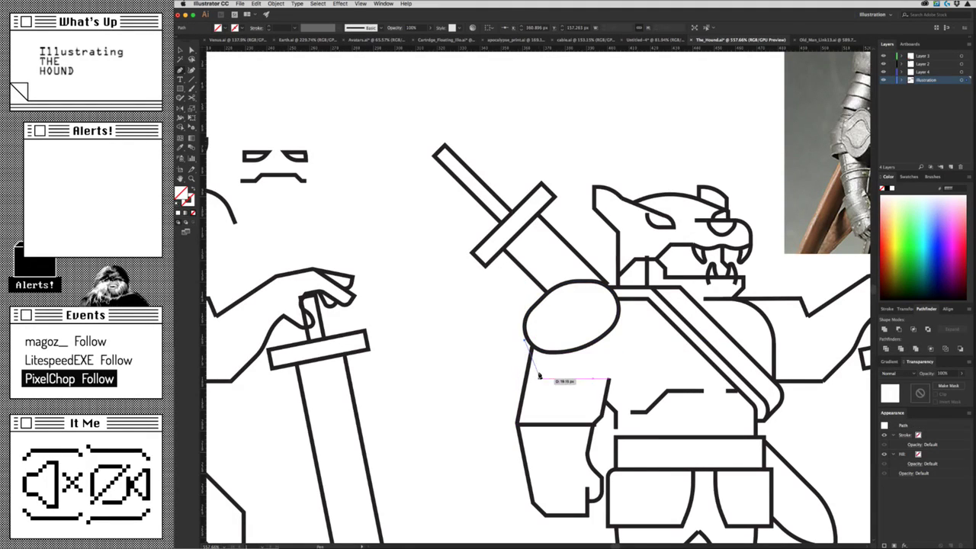
key(super+shift+a)
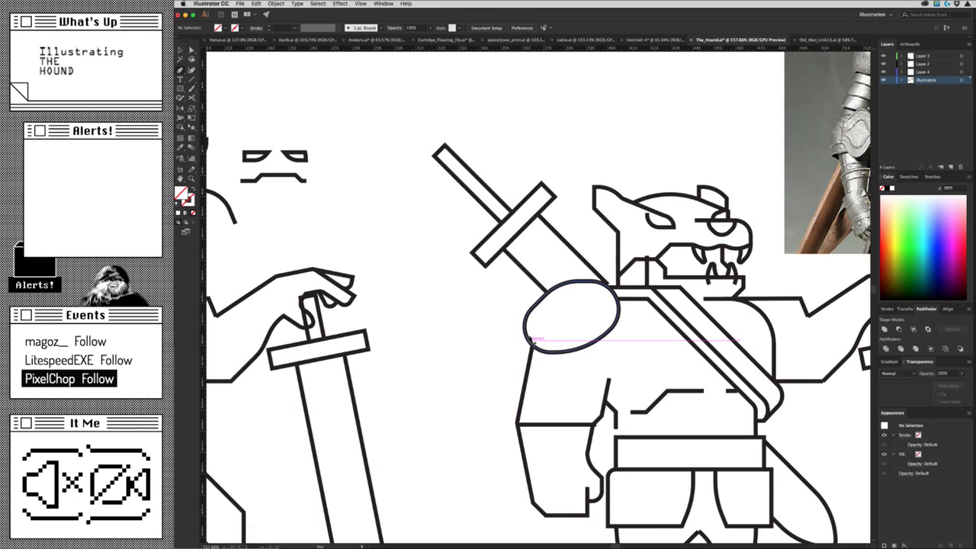
mouse_move(527, 344)
mouse_down()
mouse_move(524, 359)
mouse_move(599, 355)
mouse_move(580, 371)
mouse_up()
key(v)
Pull the short line's top up to the shoulder pad, undoing the trial corner rounding.
click(582, 377)
key(z)
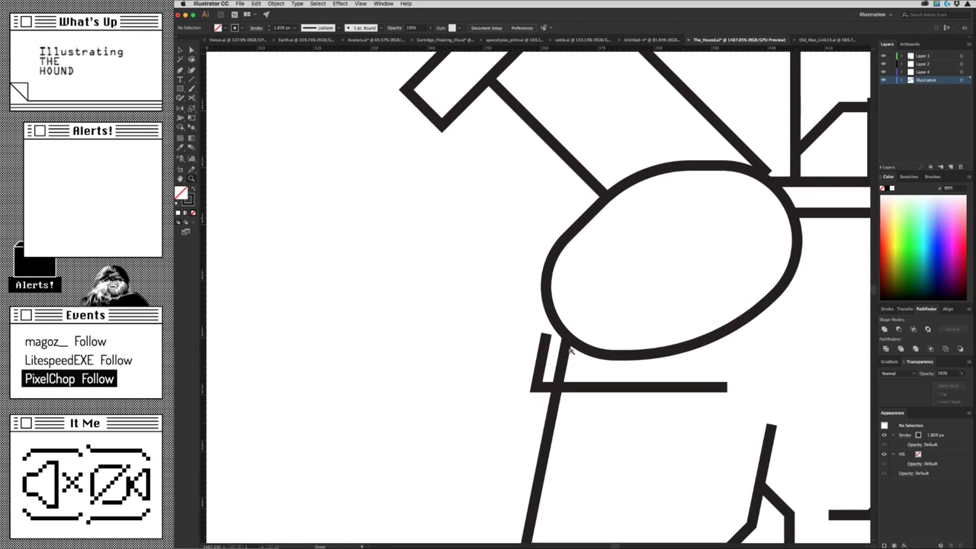
key(a)
drag(546, 333, 552, 312)
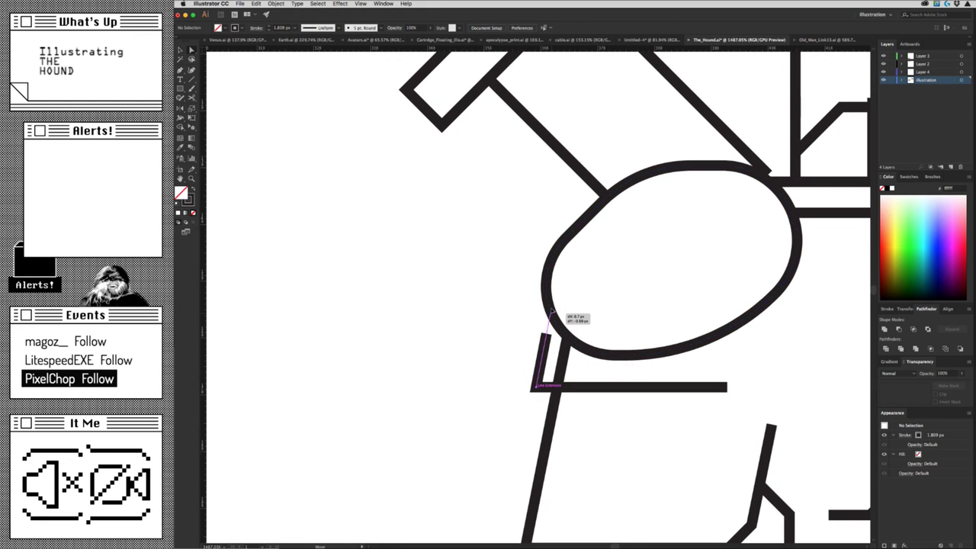
drag(539, 384, 379, 407)
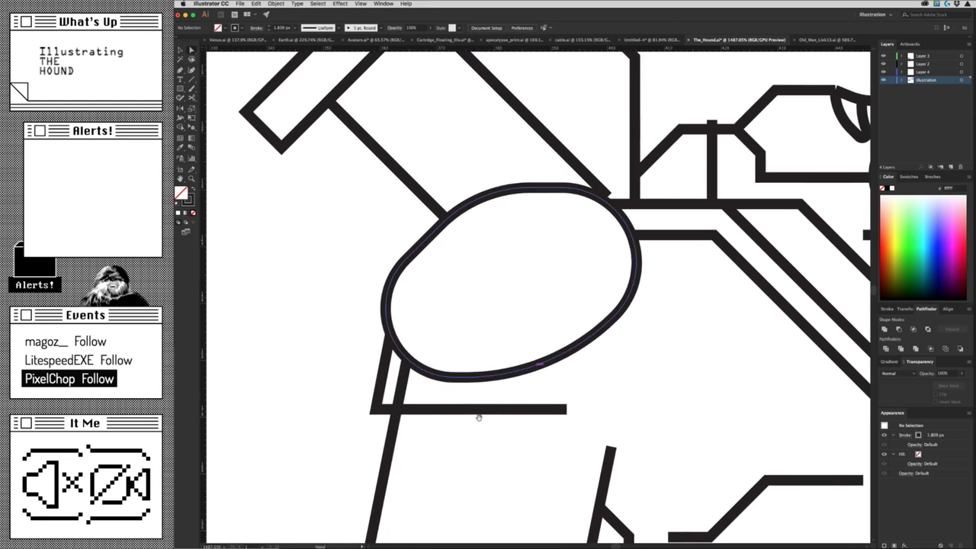
click(379, 406)
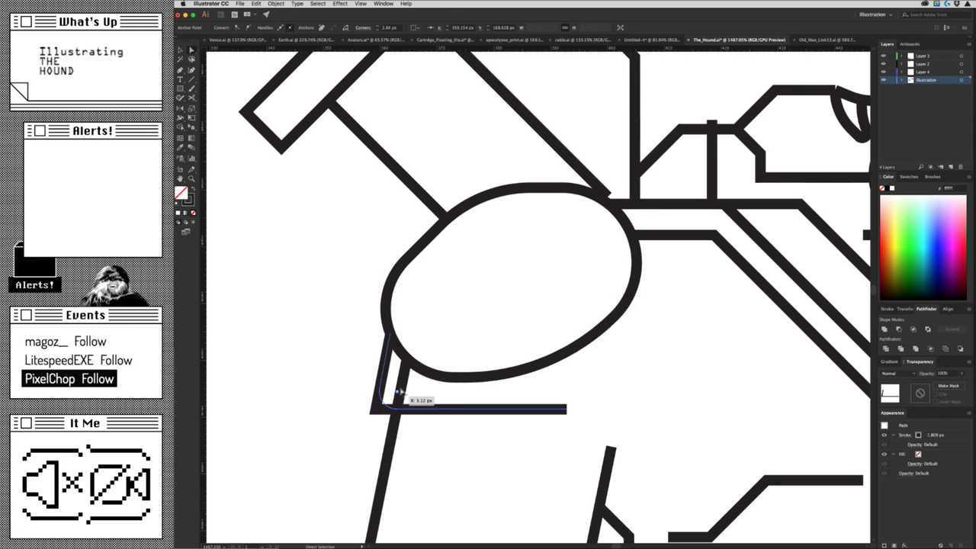
drag(389, 399, 403, 390)
click(477, 448)
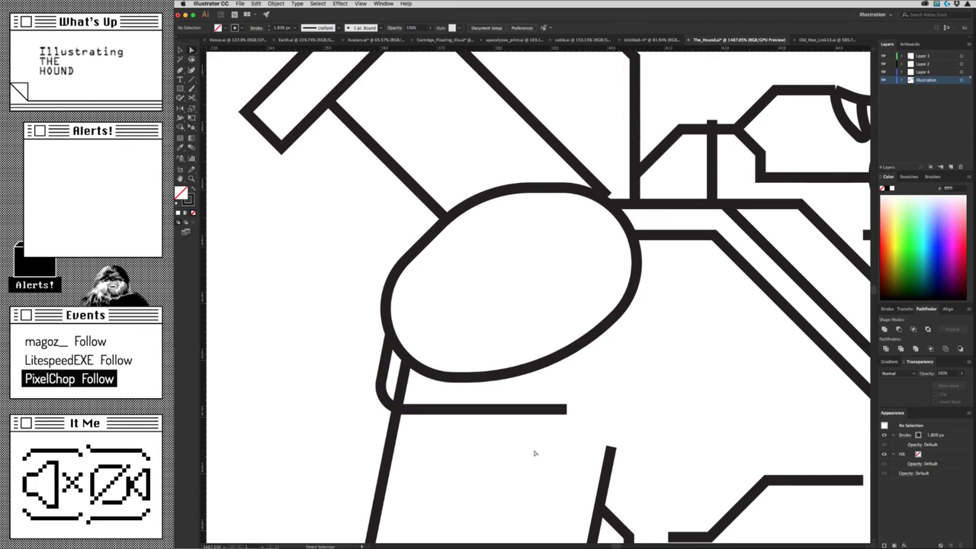
key(ctrl+z)
key(ctrl+z)
click(551, 458)
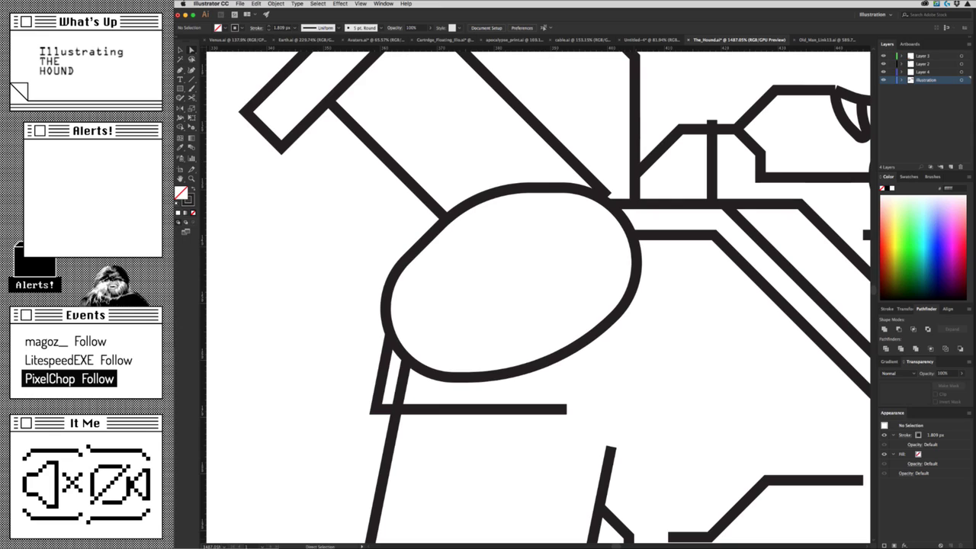
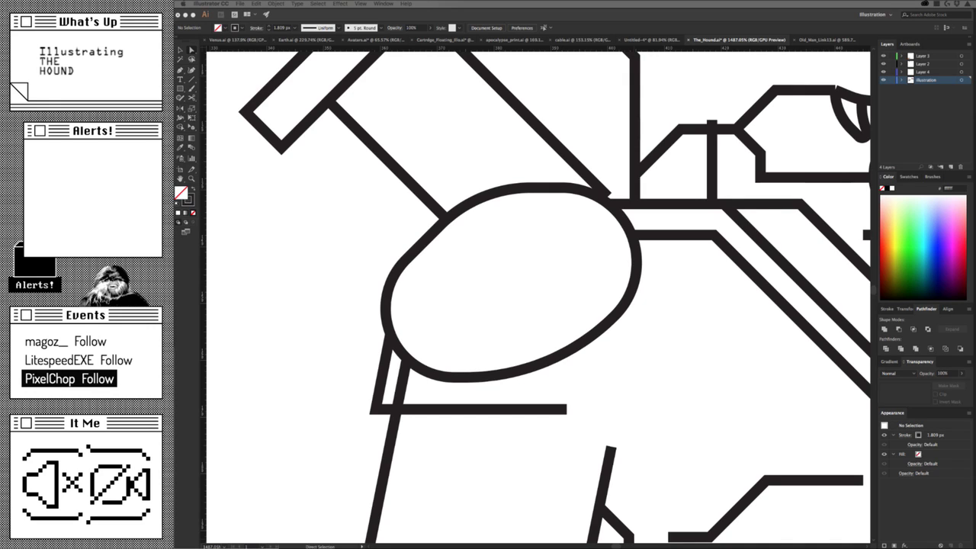
Copy the L-shaped line to the right and trim it into an open slanted plate outline.
click(660, 343)
key(v)
mouse_move(375, 409)
mouse_down()
mouse_move(592, 410)
mouse_move(568, 408)
mouse_move(577, 409)
mouse_up()
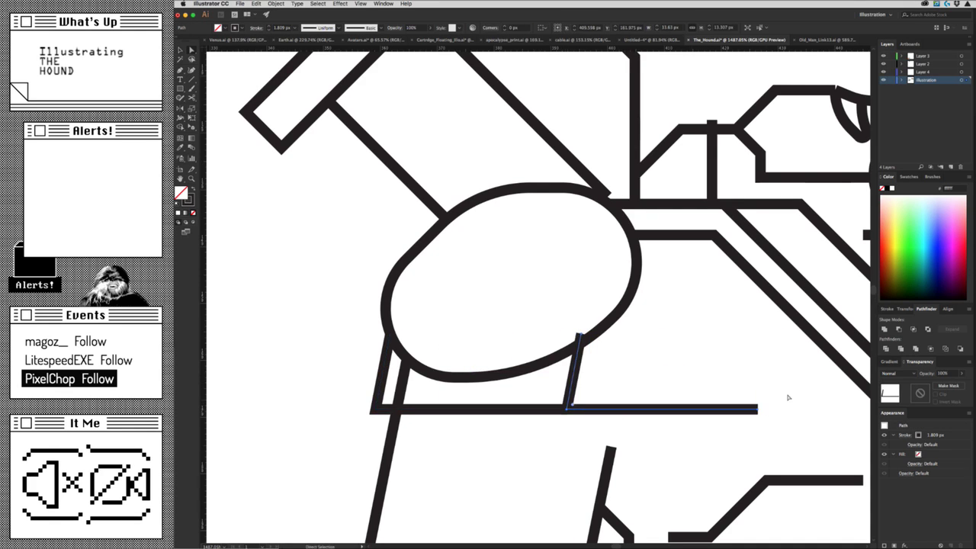
key(a)
click(734, 409)
key(Delete)
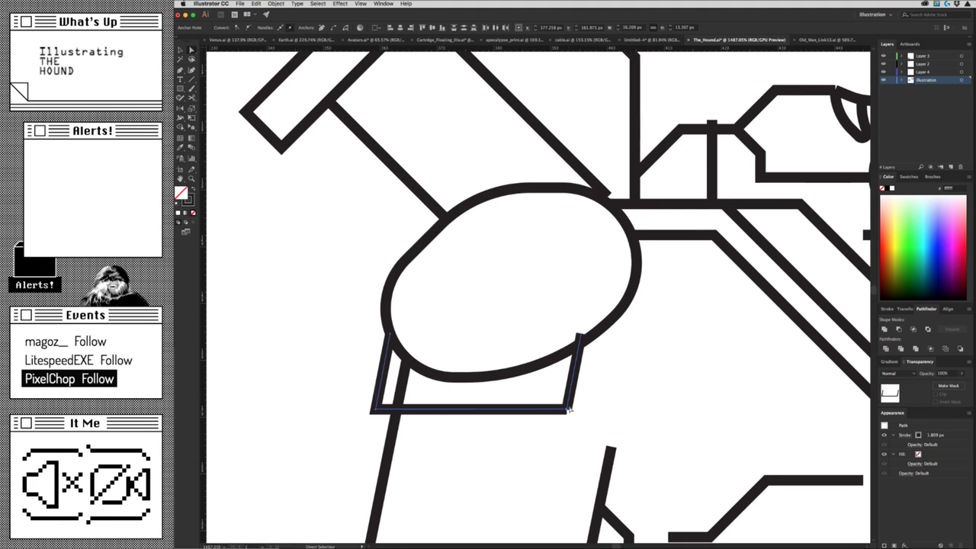
click(587, 399)
drag(579, 332, 581, 340)
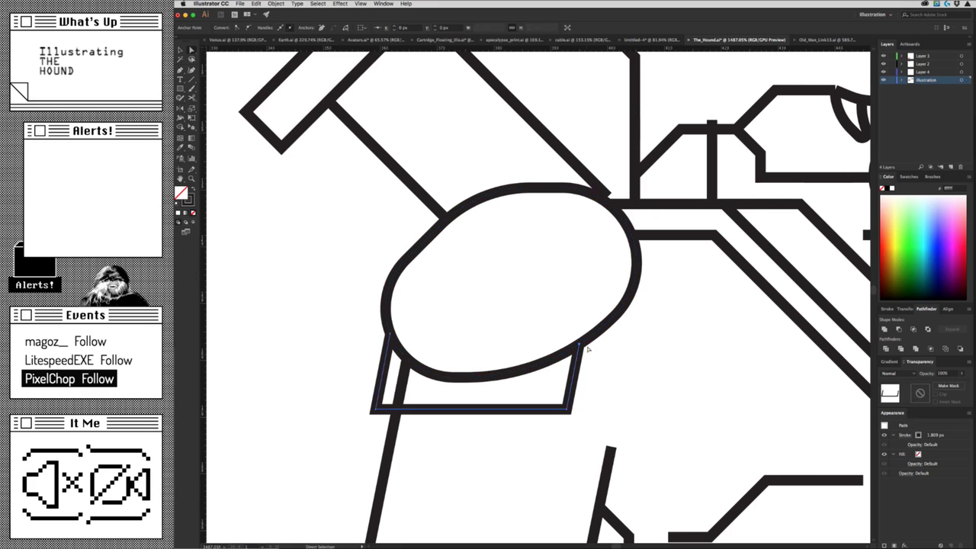
Duplicate the plate outline slightly lower, just beneath the original.
drag(569, 387, 544, 436)
scroll(544, 435, down, 10)
drag(561, 509, 500, 490)
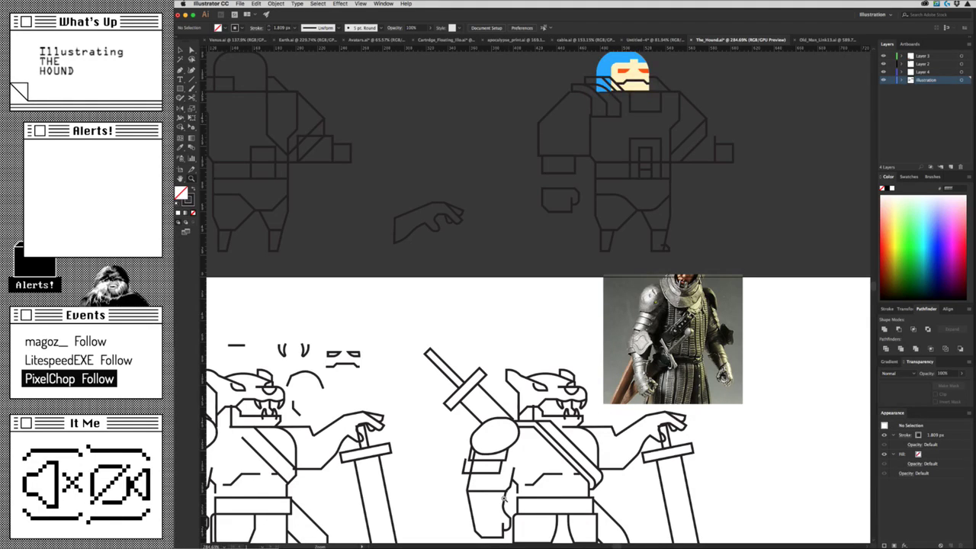
Zoom in on the shoulder and undo a misplaced copy of the lower plate.
scroll(477, 488, up, 1)
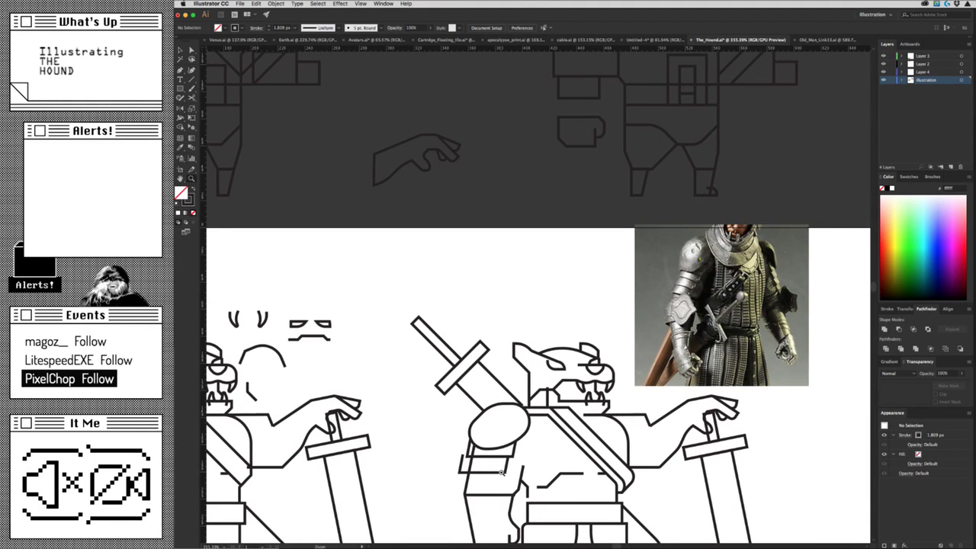
drag(501, 472, 649, 446)
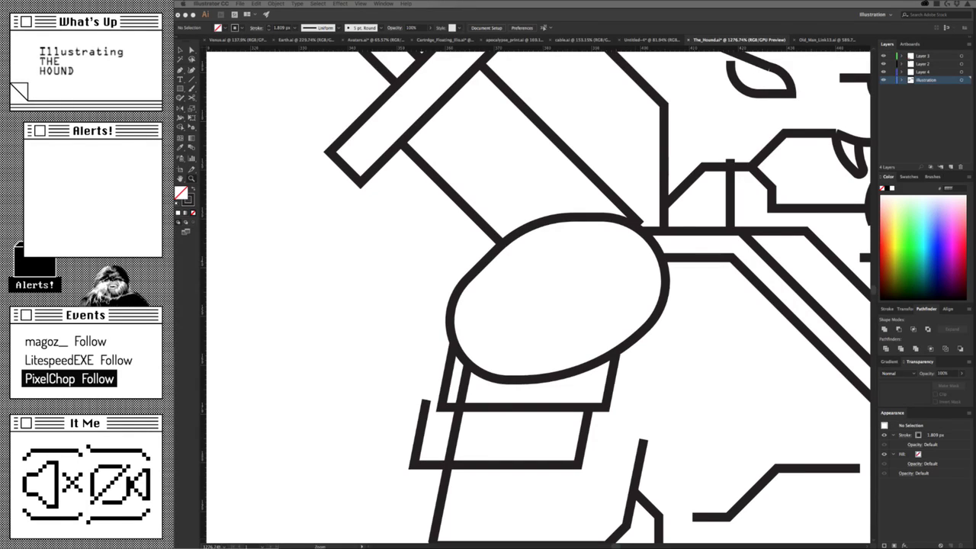
scroll(671, 343, down, 5)
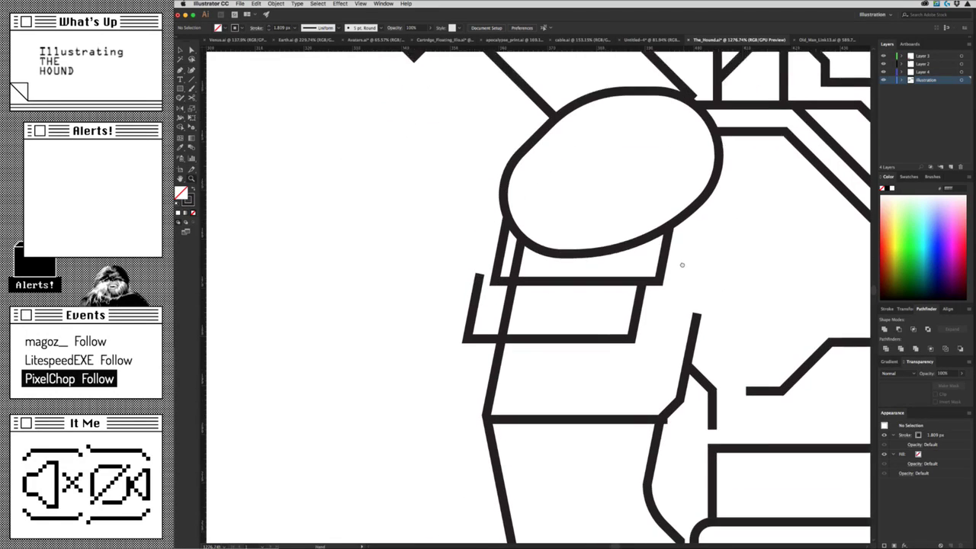
drag(620, 284, 590, 359)
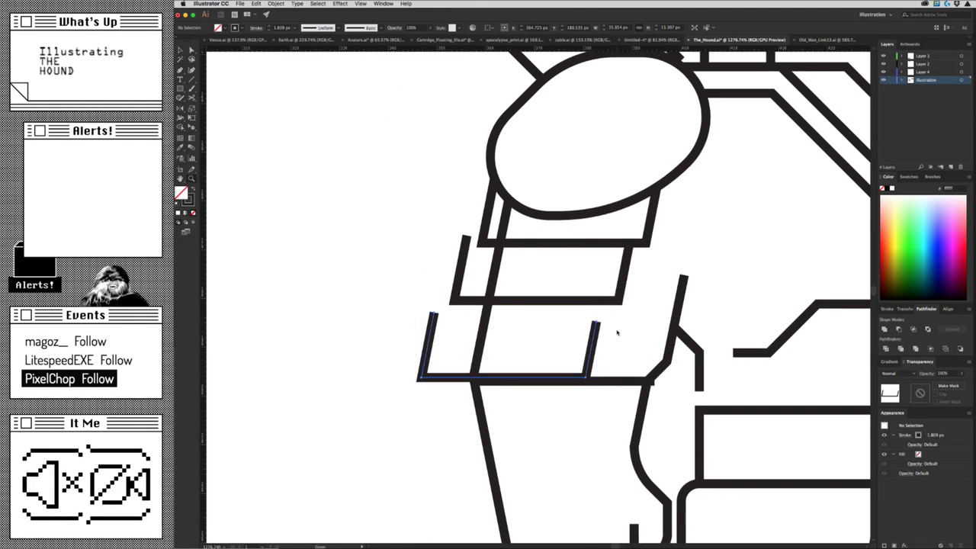
key(ctrl+z)
scroll(413, 324, up, 2)
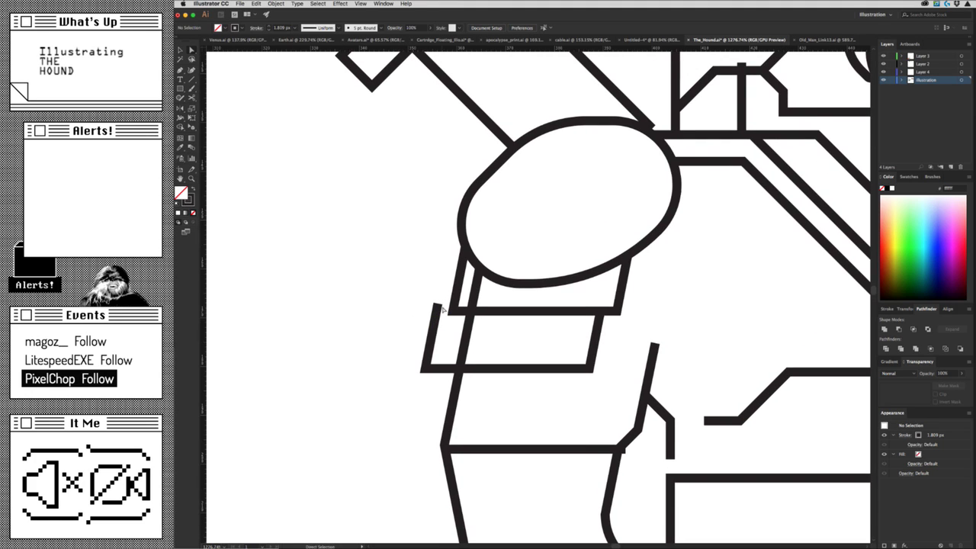
Move the open lower plate under the upper plate and close it into a parallelogram.
key(a)
click(438, 305)
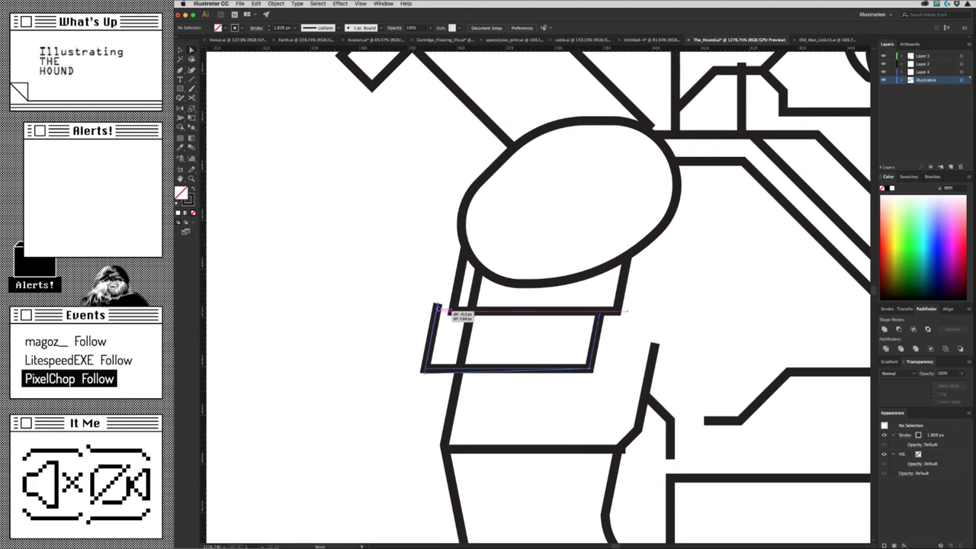
click(442, 294)
mouse_move(438, 306)
mouse_down()
mouse_move(448, 309)
mouse_move(437, 311)
mouse_up()
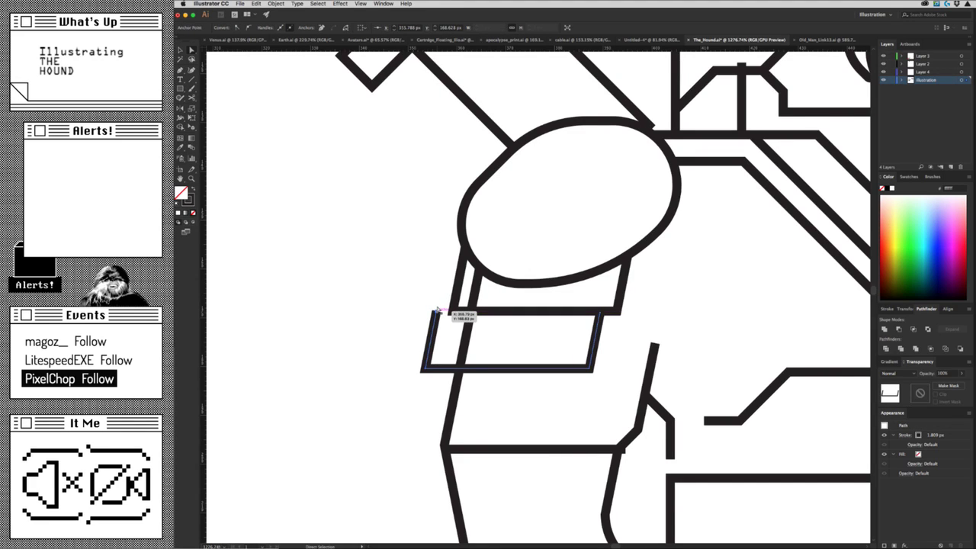
key(p)
click(437, 310)
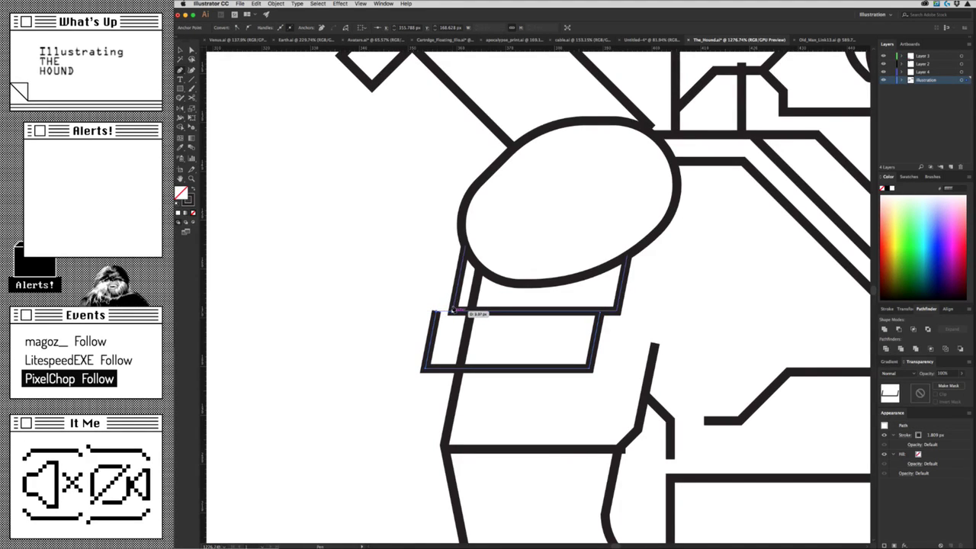
key(v)
click(510, 339)
Drag the left arm line's top anchor down to meet the lower plate.
key(a)
click(472, 329)
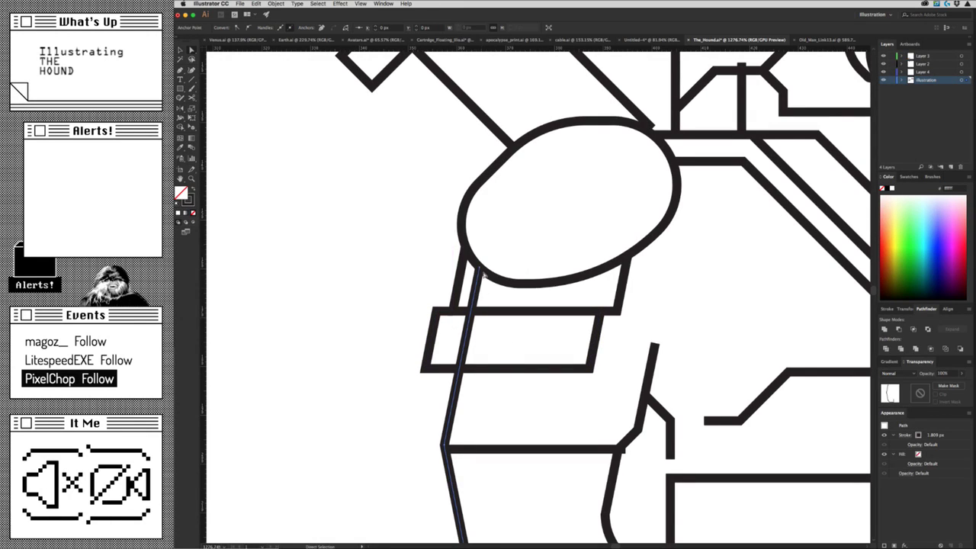
drag(479, 266, 480, 377)
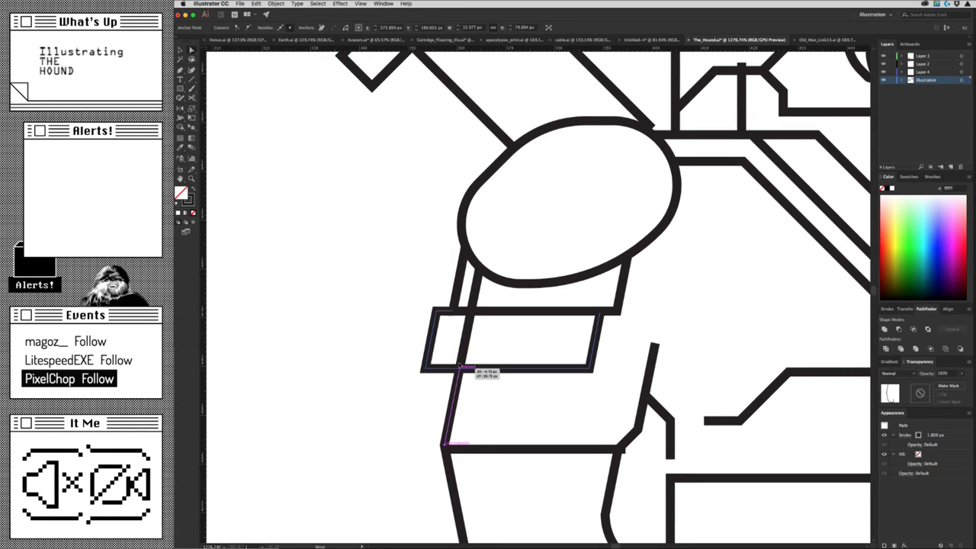
scroll(340, 437, down, 5)
scroll(341, 436, down, 3)
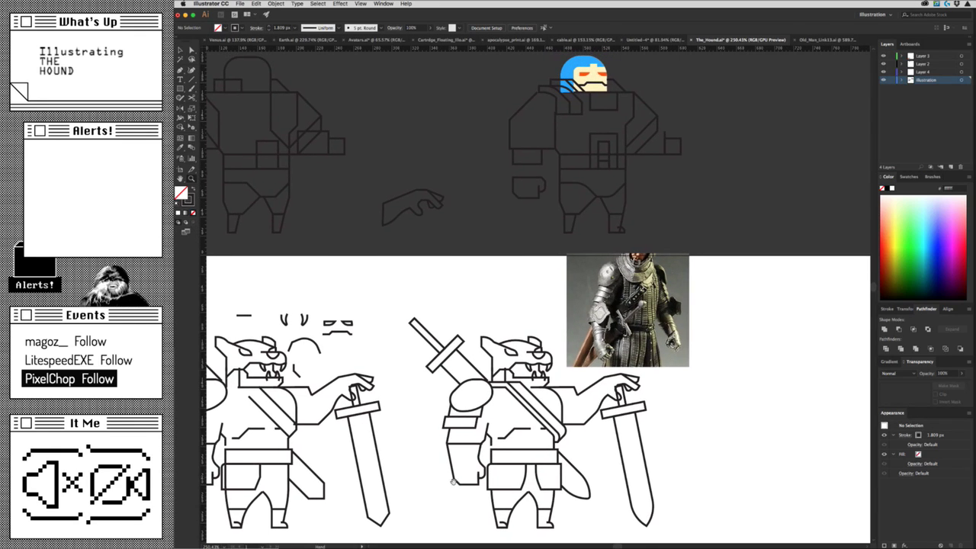
drag(457, 427, 640, 424)
Shift the lower plate's left corner and edge slightly to the right.
key(a)
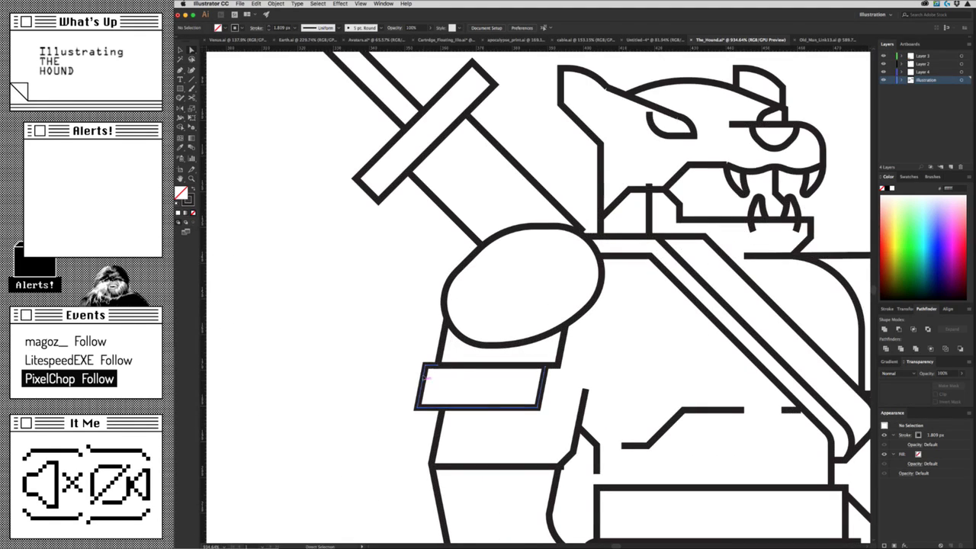
drag(425, 378, 449, 377)
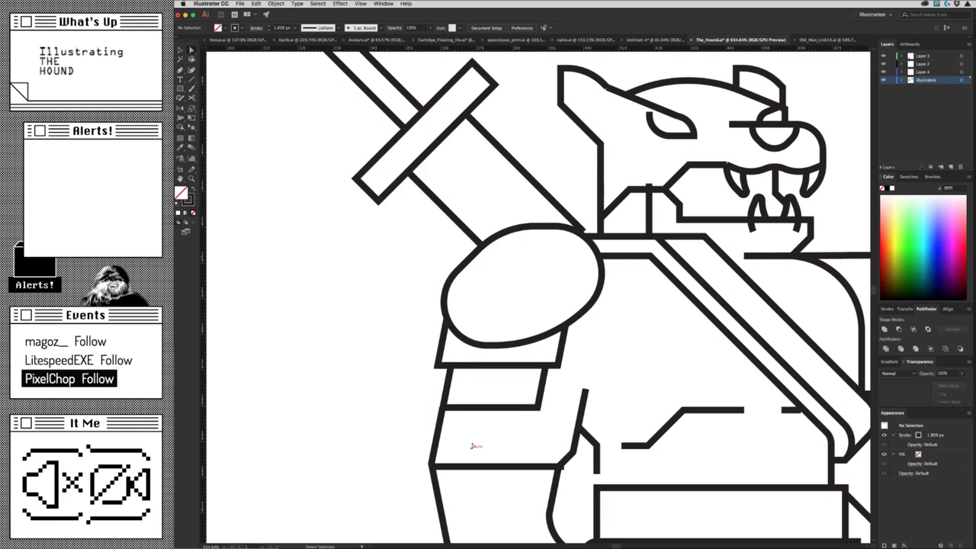
click(461, 408)
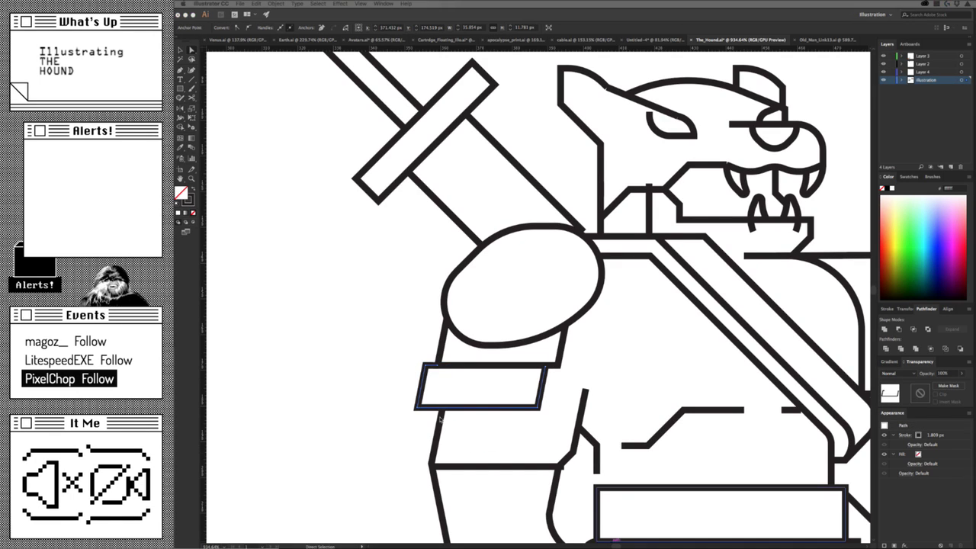
click(469, 424)
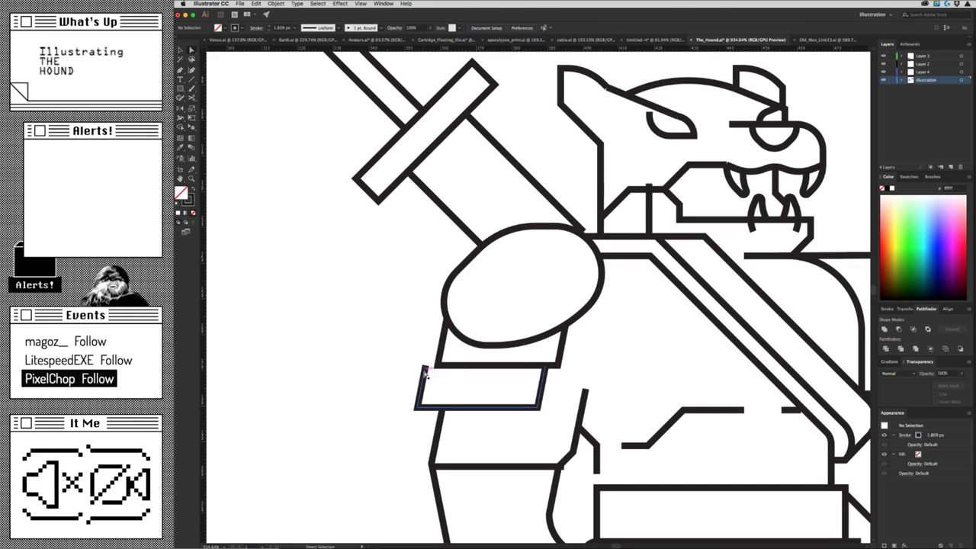
mouse_move(426, 371)
mouse_down()
mouse_move(451, 385)
mouse_move(369, 431)
mouse_move(498, 396)
mouse_move(481, 473)
mouse_move(432, 491)
mouse_move(430, 506)
mouse_up()
click(451, 385)
key(z)
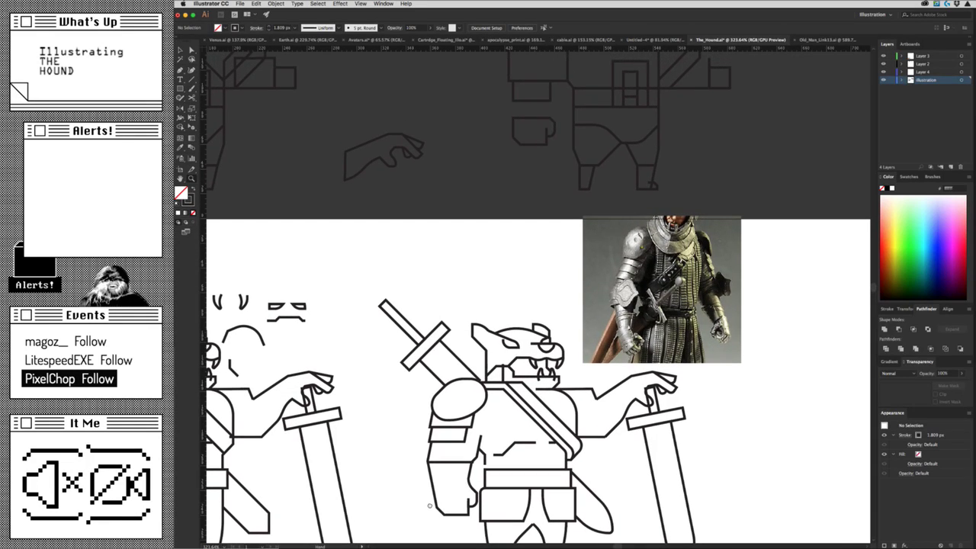
Replace the shoulder ellipse with a new pen-drawn shoulder outline beside the sword.
scroll(435, 419, up, 3)
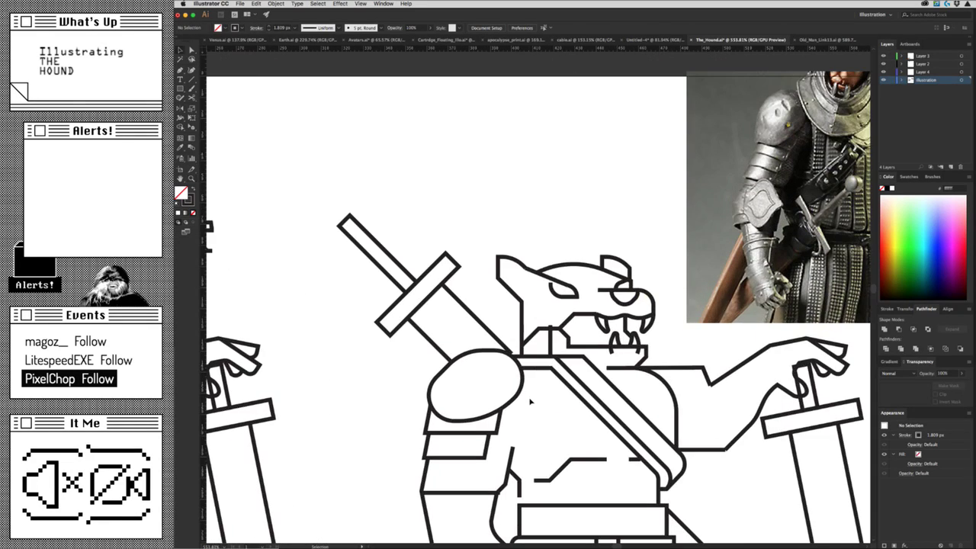
click(520, 387)
key(Delete)
scroll(523, 410, up, 2)
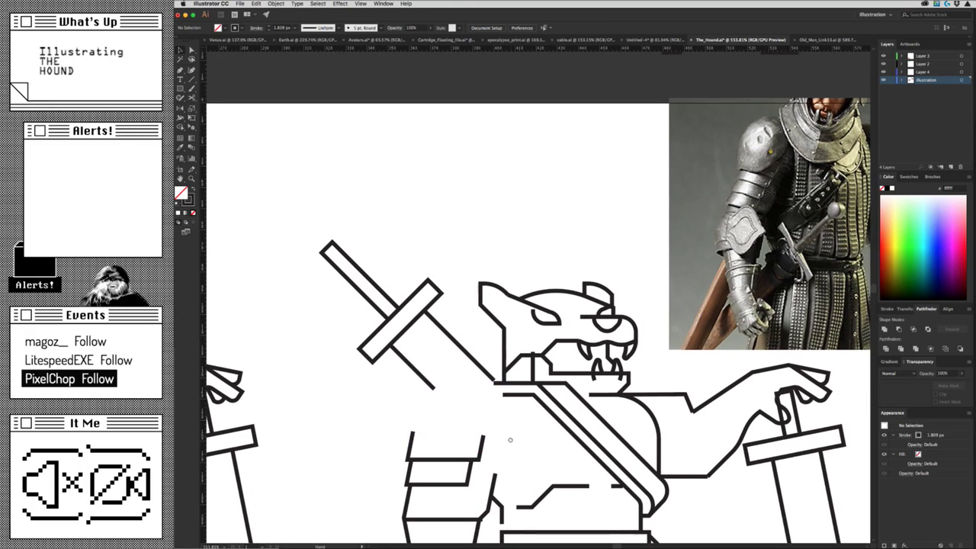
key(p)
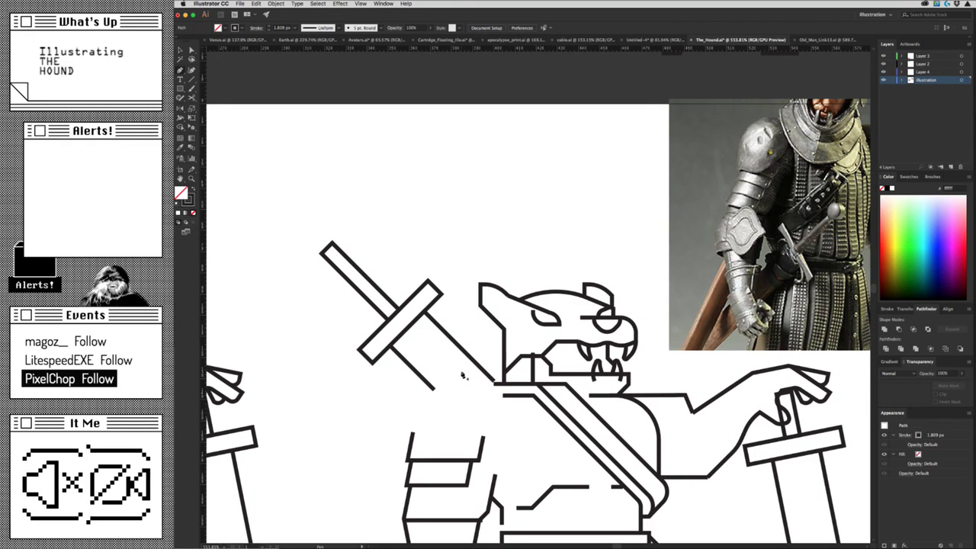
drag(457, 374, 436, 375)
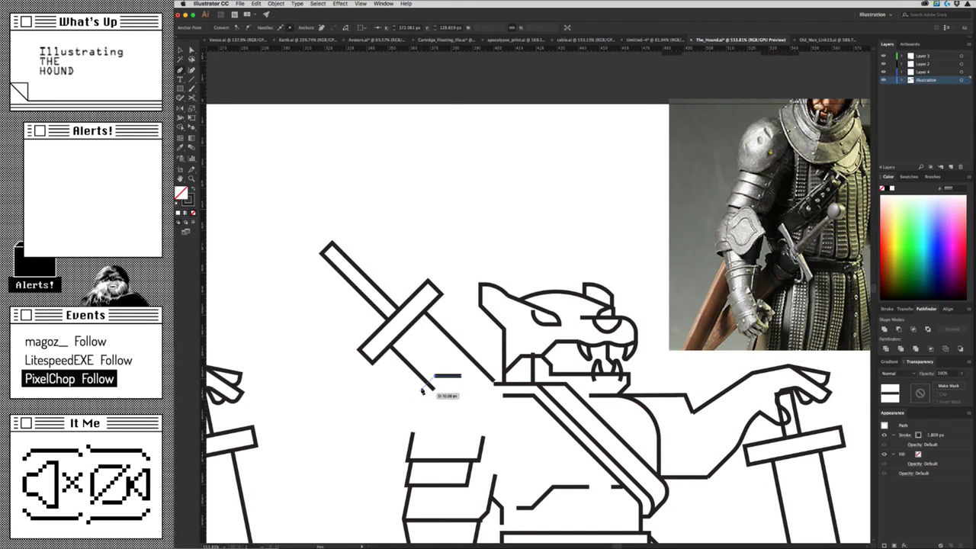
click(424, 388)
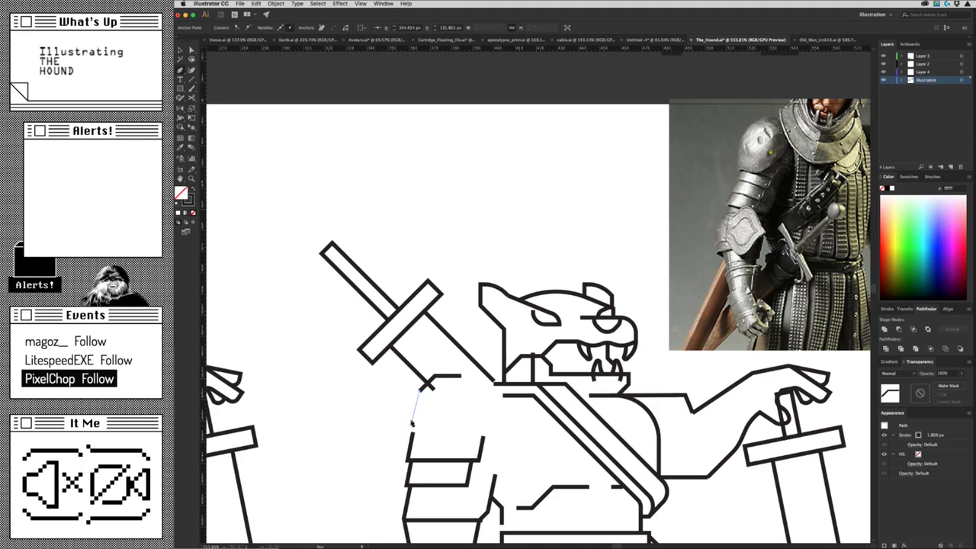
click(411, 424)
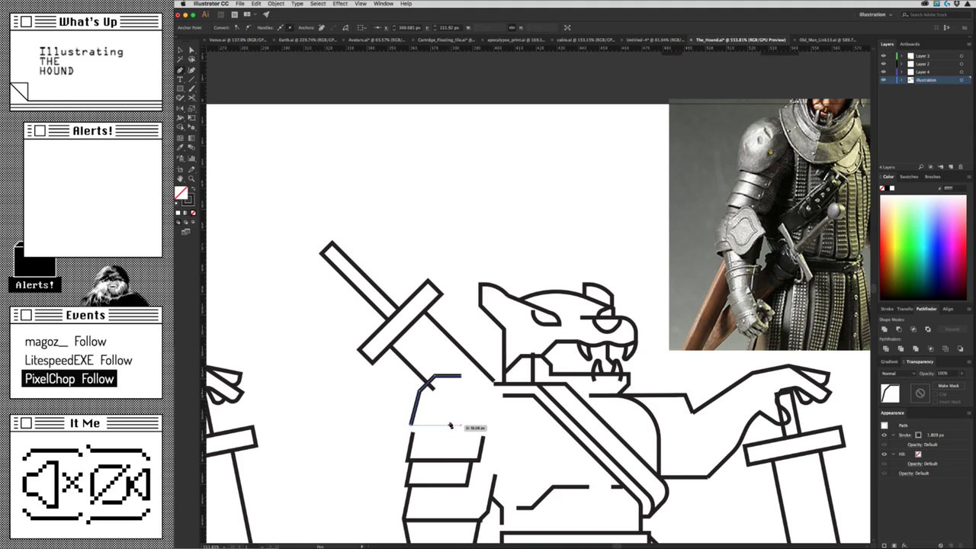
key(v)
click(443, 425)
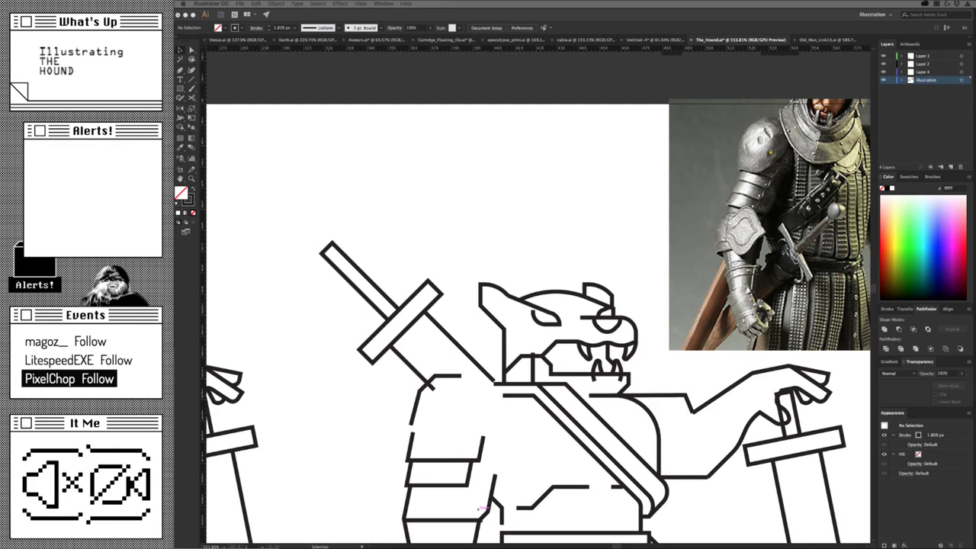
Add a horizontal bottom edge to the shoulder plate and drag it lower.
scroll(472, 229, down, 2)
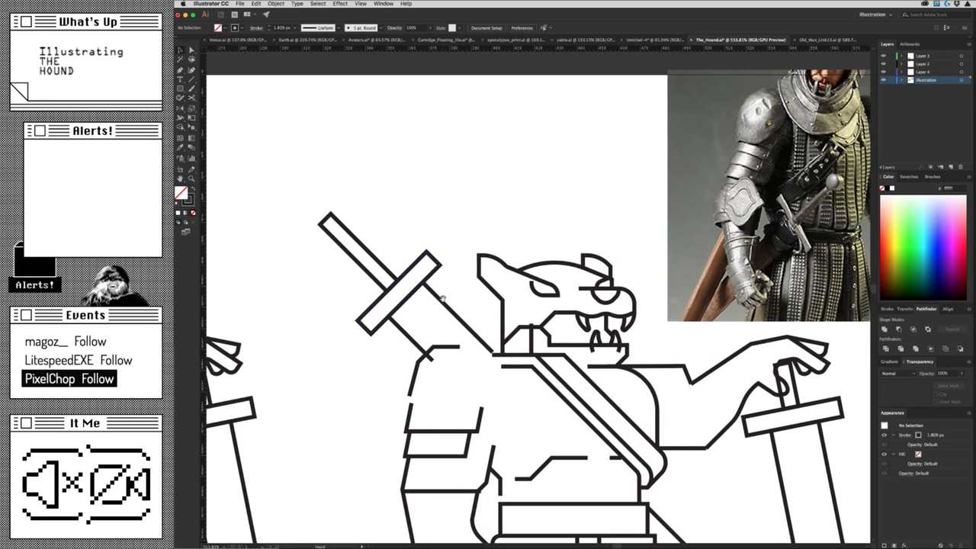
key(p)
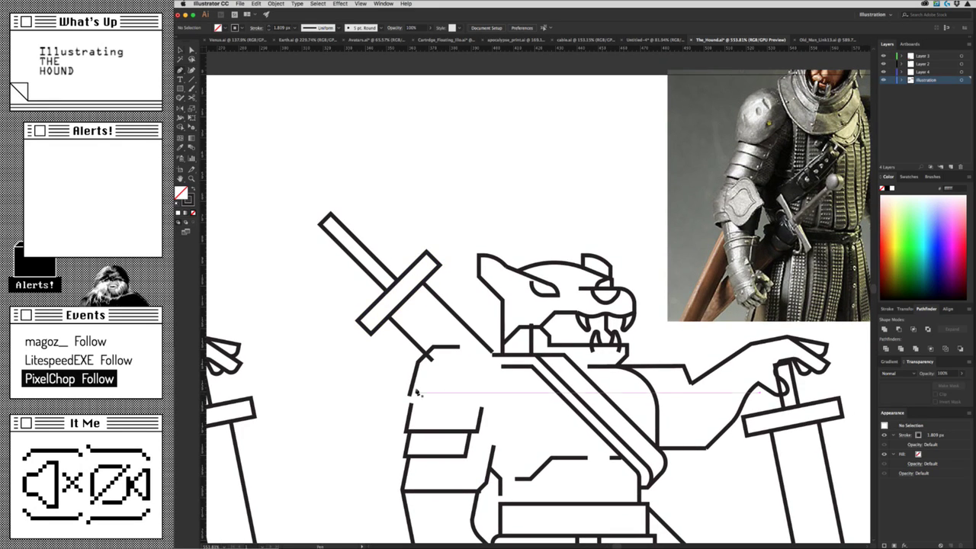
click(411, 396)
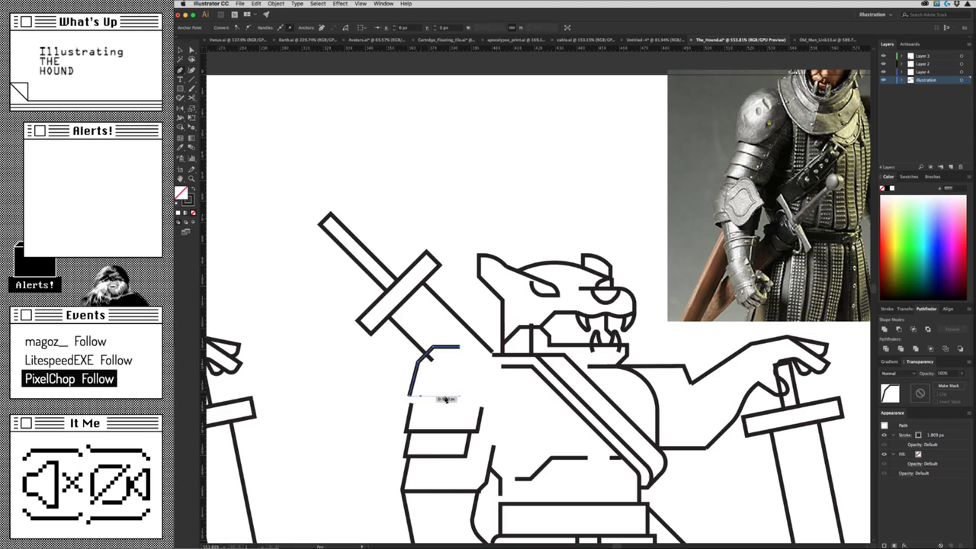
click(485, 396)
key(a)
drag(418, 389, 483, 392)
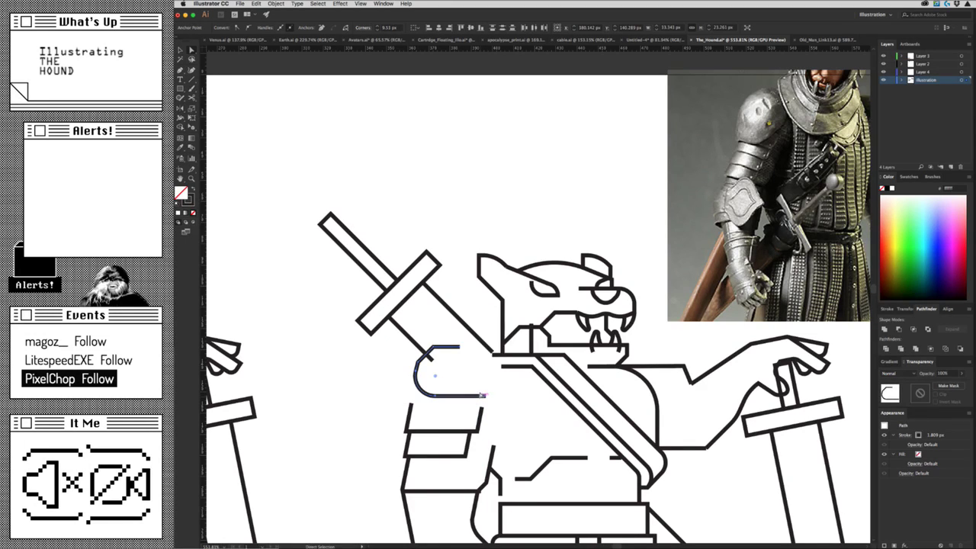
key(ctrl+z)
click(480, 402)
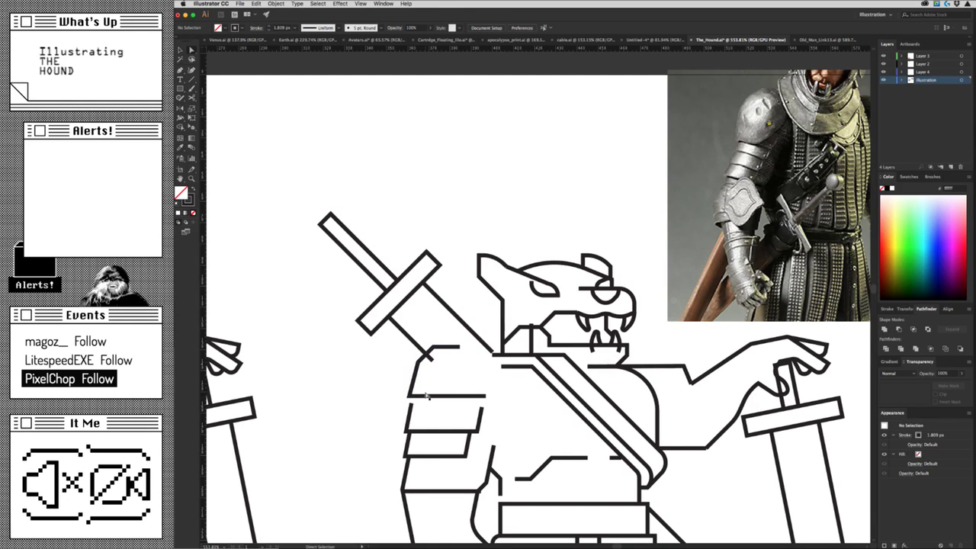
mouse_move(426, 395)
mouse_down()
mouse_move(423, 409)
mouse_move(456, 407)
mouse_up()
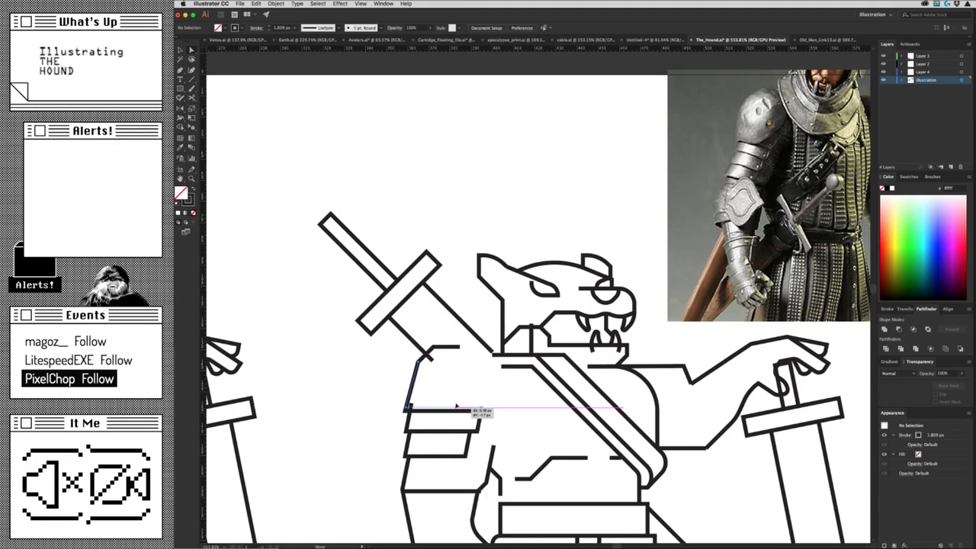
drag(456, 408, 457, 408)
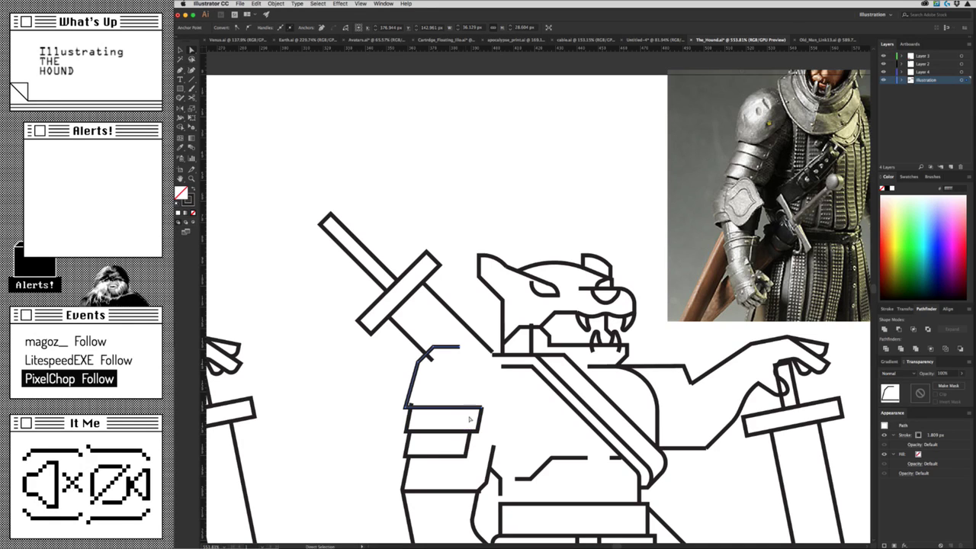
Undo the Live Corner rounding so the plate keeps sharp corners.
click(472, 372)
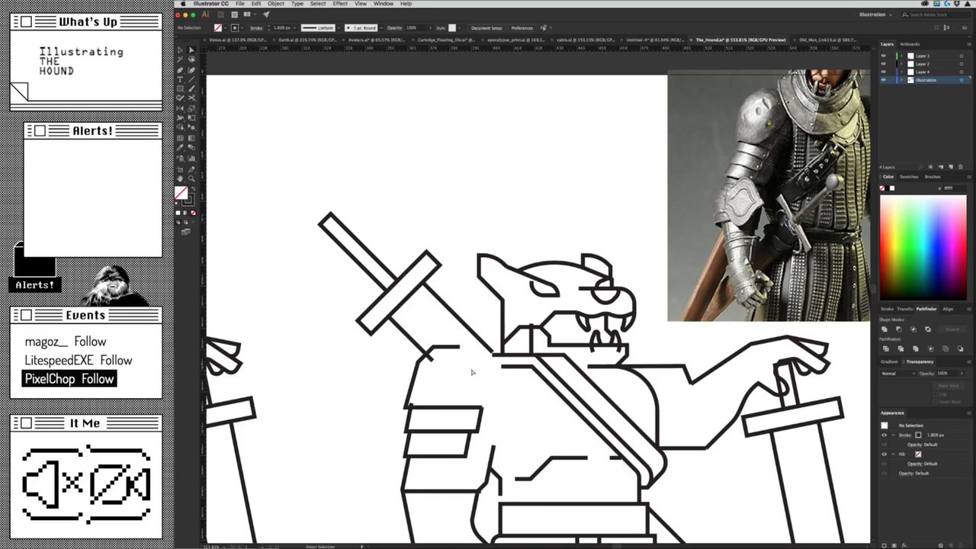
click(401, 410)
drag(412, 400, 446, 386)
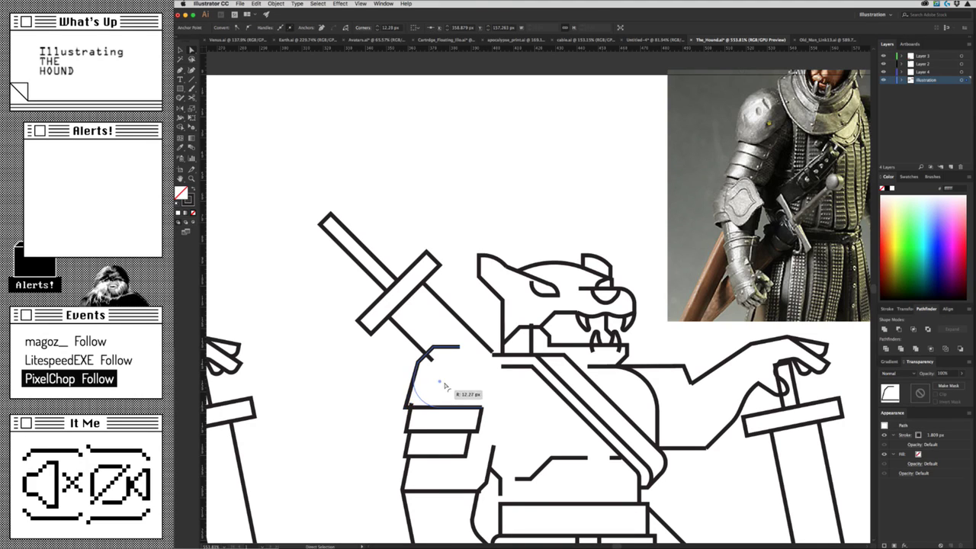
key(ctrl+z)
key(v)
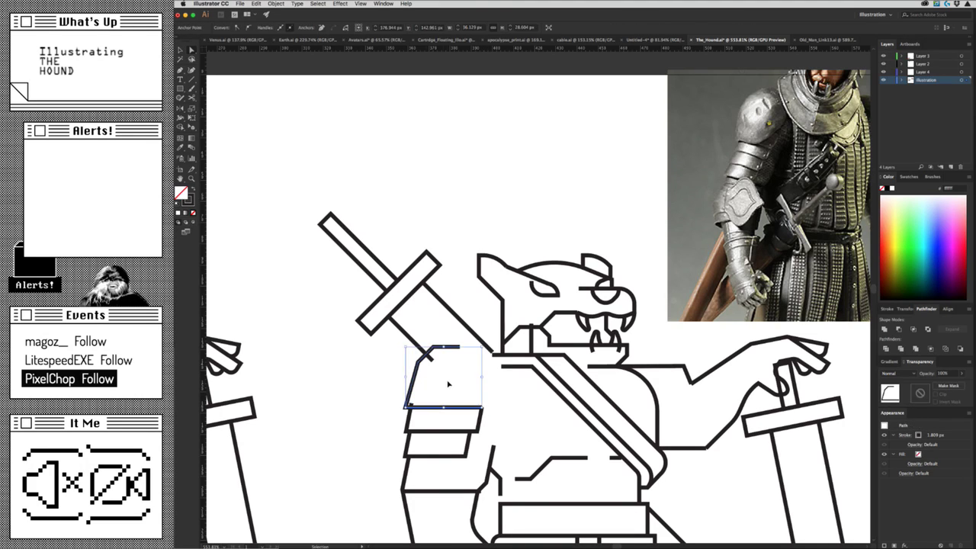
mouse_move(413, 405)
mouse_down()
mouse_move(483, 405)
mouse_move(447, 409)
mouse_up()
click(503, 402)
mouse_move(508, 398)
mouse_down()
mouse_move(408, 441)
mouse_move(533, 414)
mouse_up()
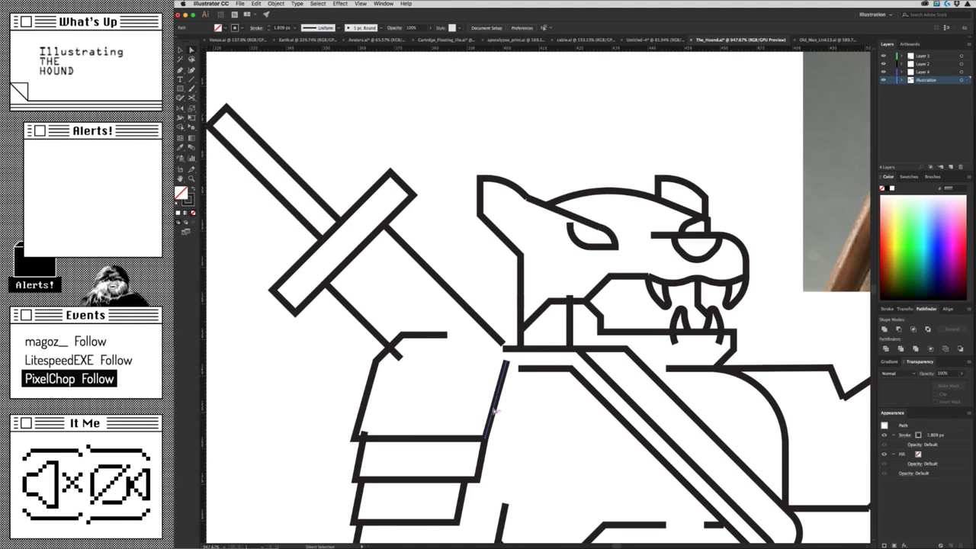
Shorten the arm stub, rotate a copy -22.25°, and join it to the plate's corner.
drag(486, 436, 500, 388)
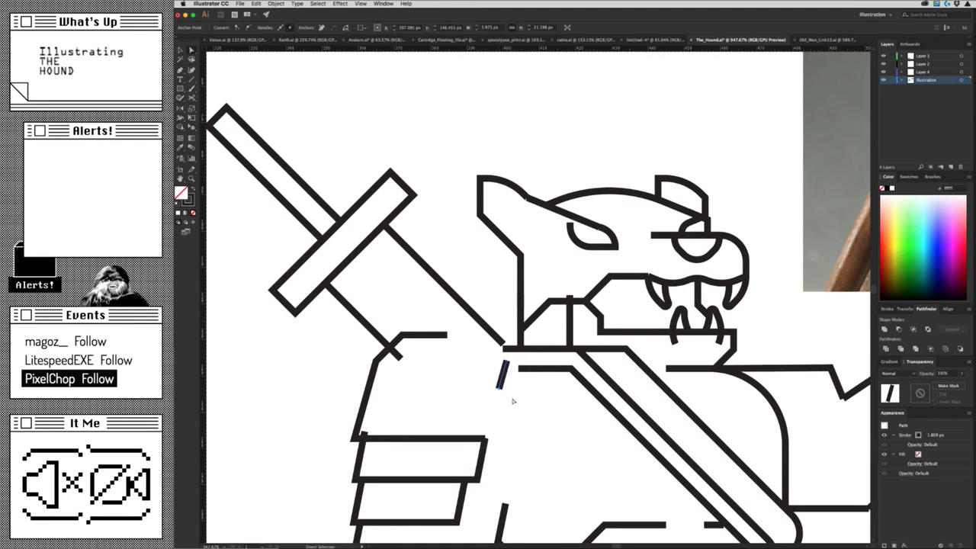
click(513, 402)
drag(501, 374, 474, 413)
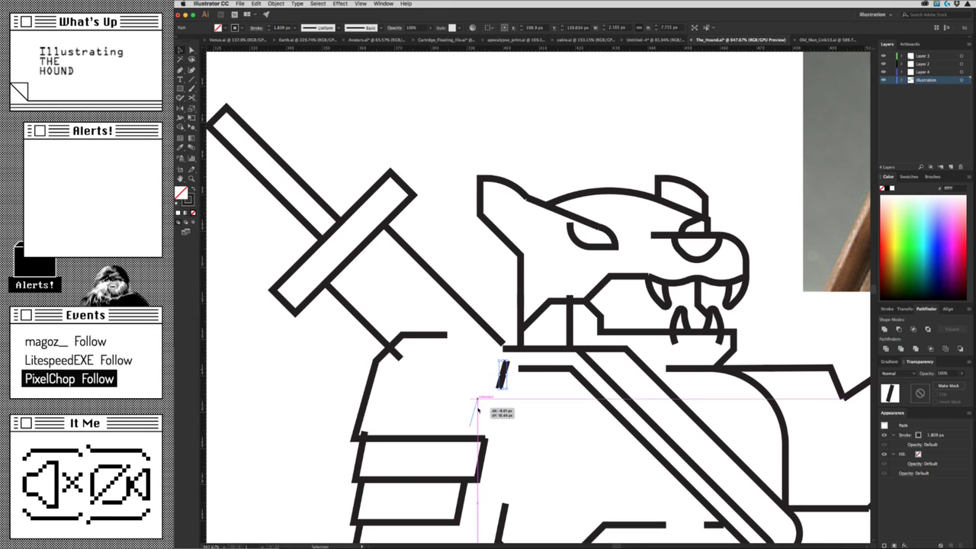
double_click(181, 108)
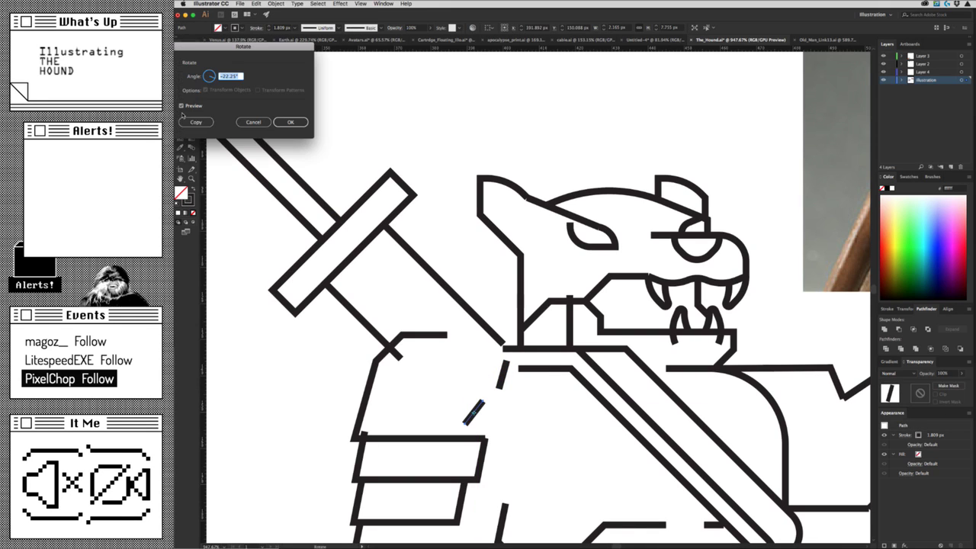
click(293, 122)
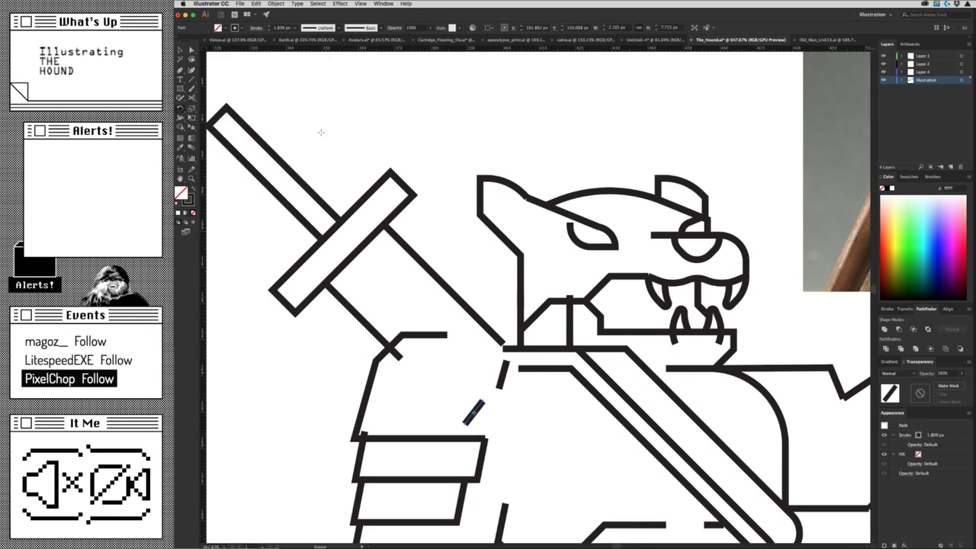
mouse_move(468, 412)
mouse_down()
mouse_move(499, 387)
mouse_move(506, 398)
mouse_up()
click(495, 399)
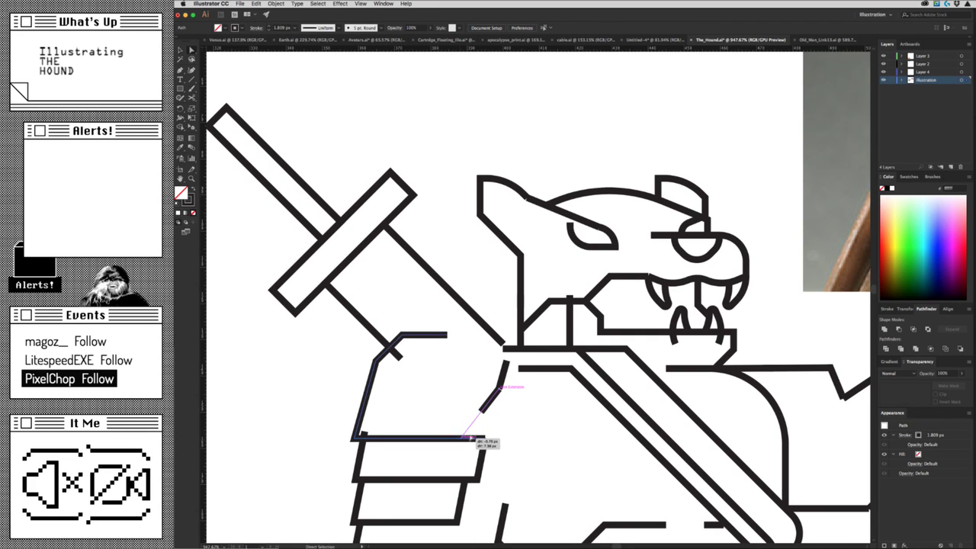
drag(469, 437, 463, 437)
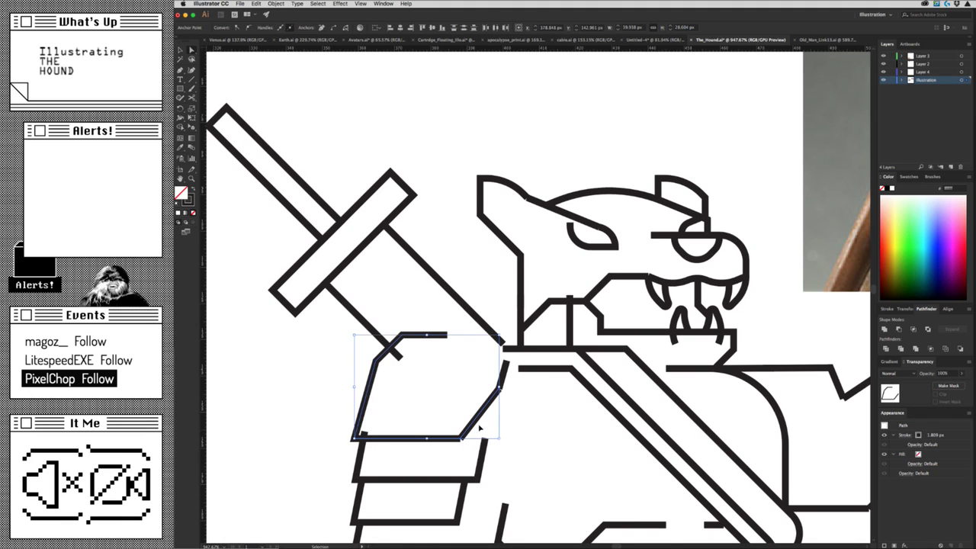
Round the plate's lower corners with Live Corners, left curve radius 10.6 px.
click(481, 428)
key(v)
key(ctrl+shift+a)
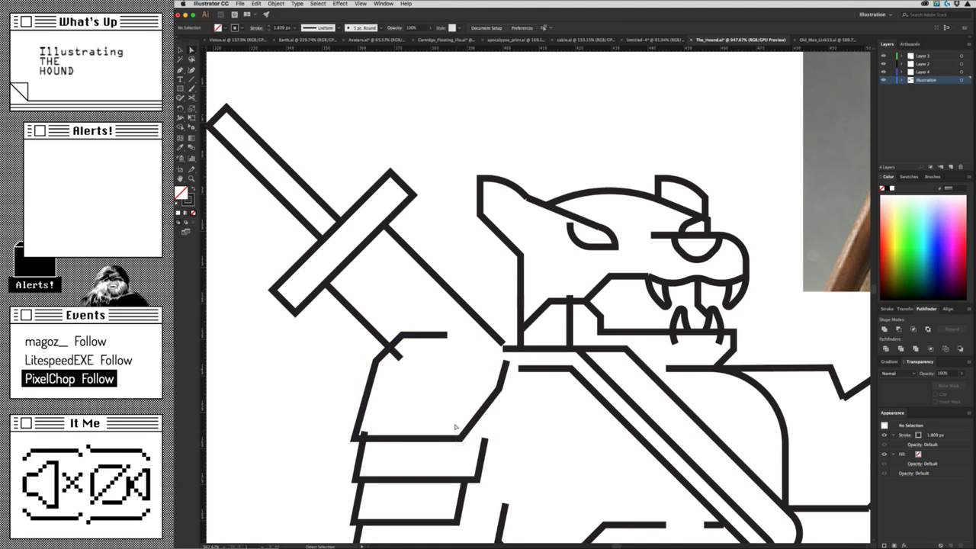
click(460, 436)
drag(455, 427, 416, 382)
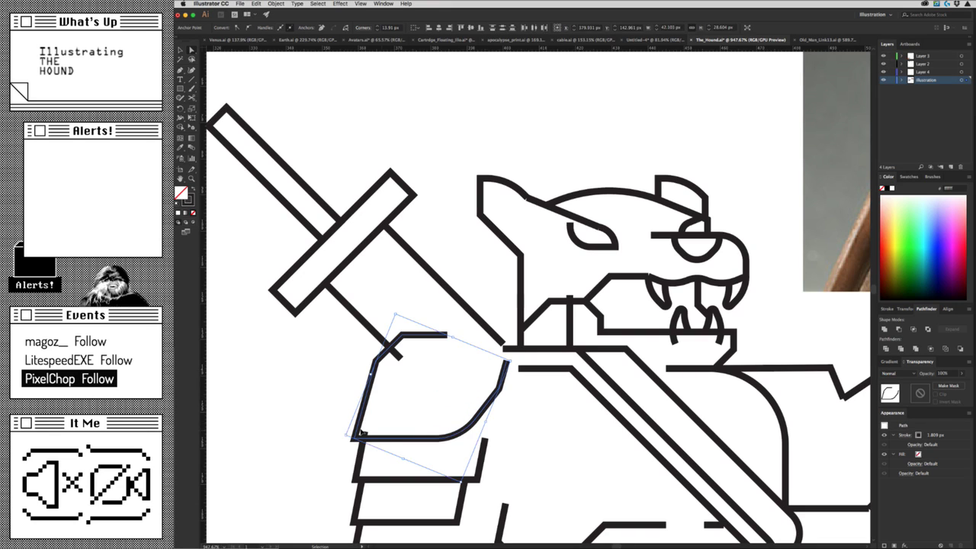
key(ctrl+z)
key(a)
mouse_move(362, 431)
mouse_down()
mouse_move(405, 406)
mouse_move(391, 409)
mouse_up()
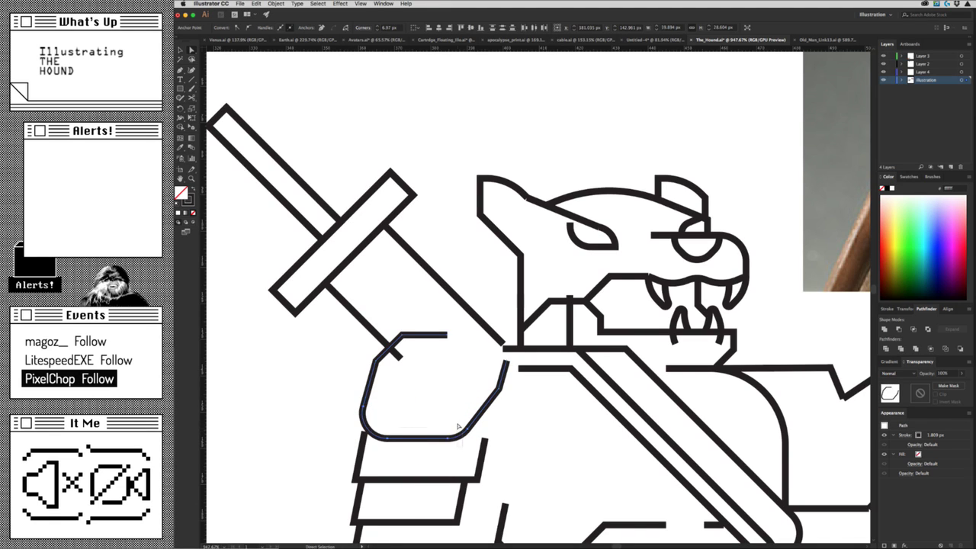
click(458, 425)
mouse_move(450, 413)
mouse_down()
mouse_move(414, 334)
mouse_move(416, 350)
mouse_up()
click(375, 412)
drag(386, 410, 412, 406)
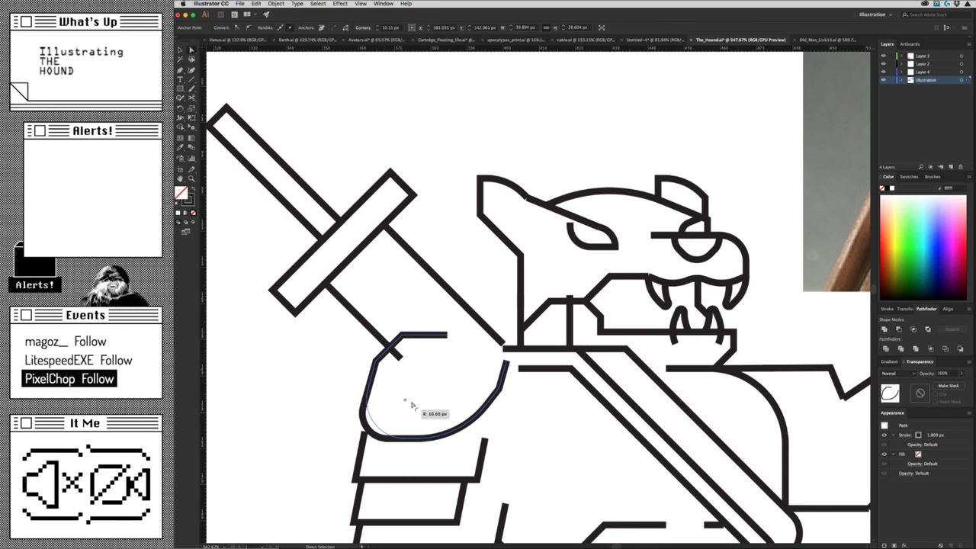
Make the plate's lower-left curve bulge further outward.
key(ctrl+alt+0)
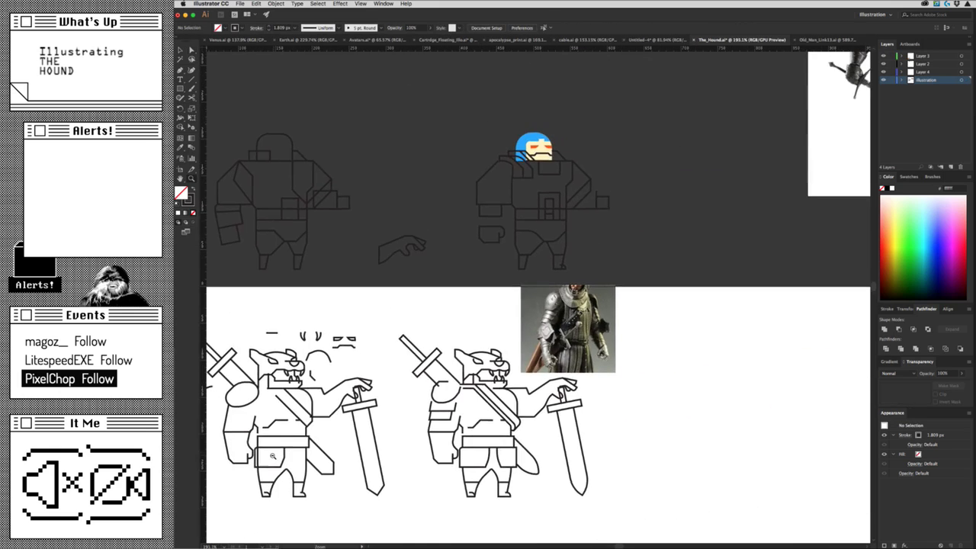
click(383, 428)
drag(382, 427, 410, 345)
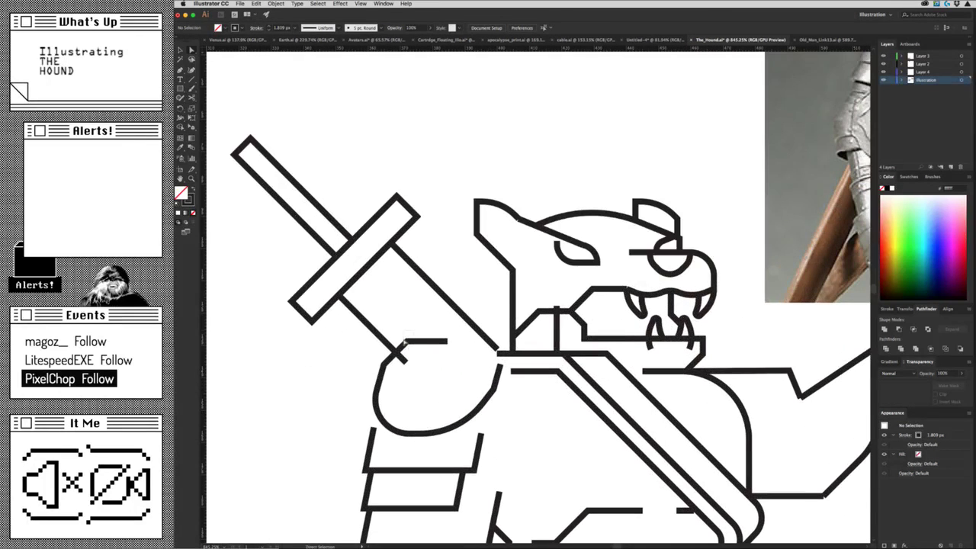
click(428, 394)
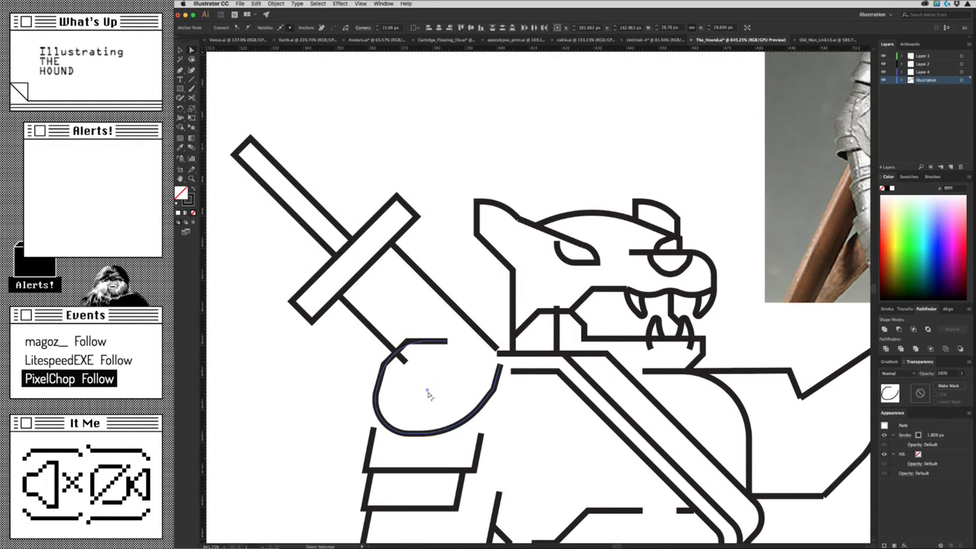
click(487, 394)
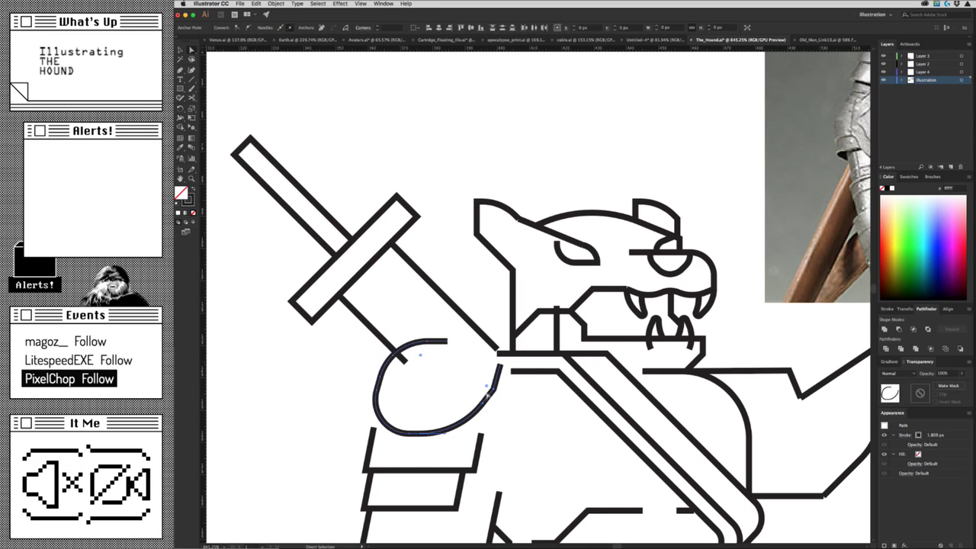
click(487, 418)
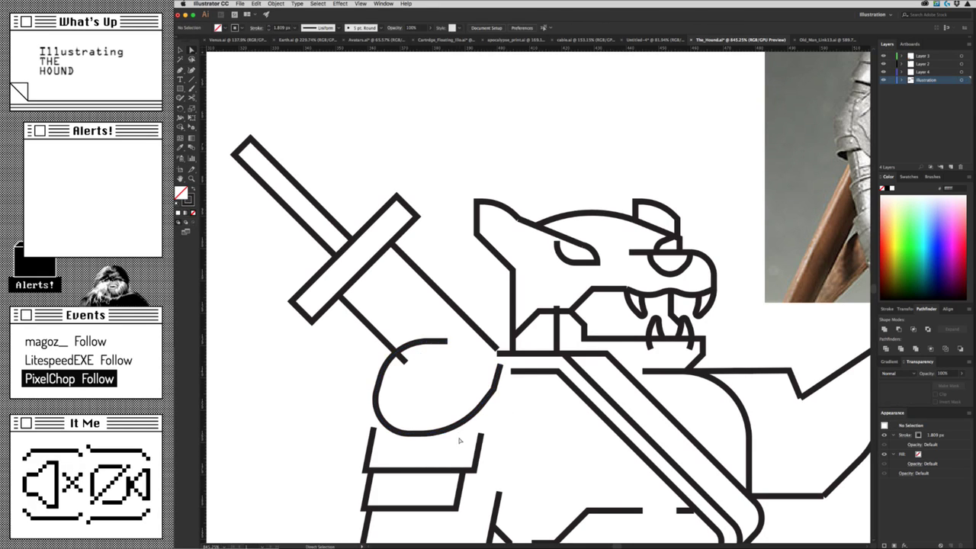
click(394, 418)
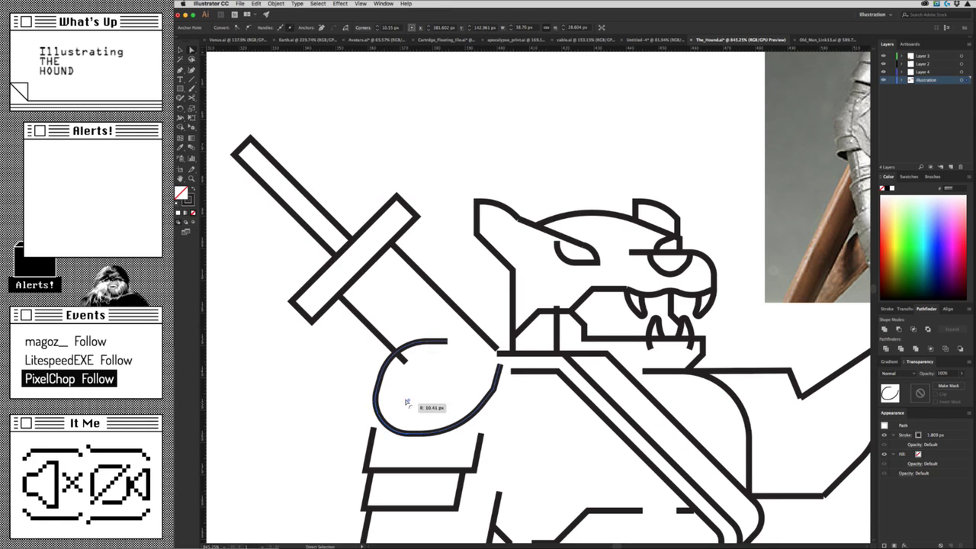
drag(409, 398, 401, 405)
click(460, 422)
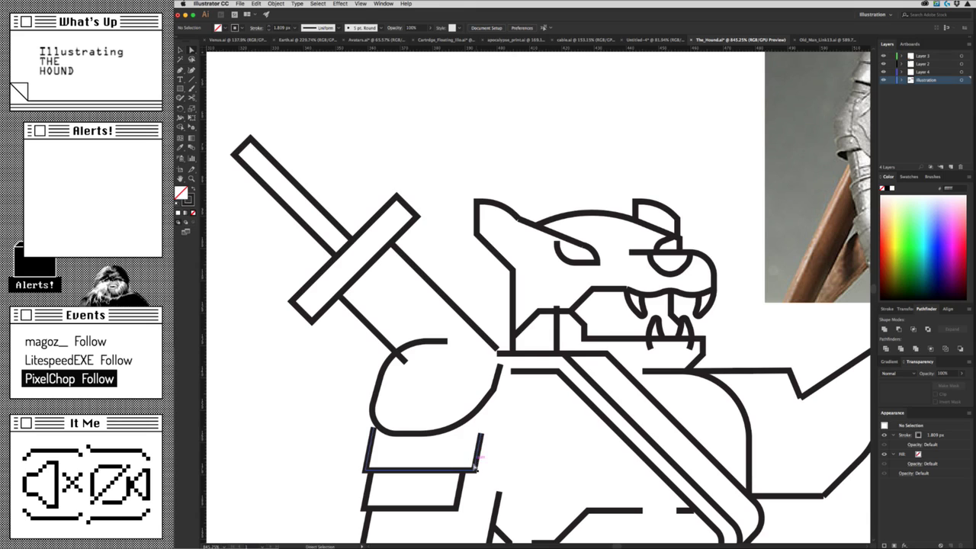
Turn the arm band into an open U shape and move it upward.
drag(477, 466, 488, 442)
key(p)
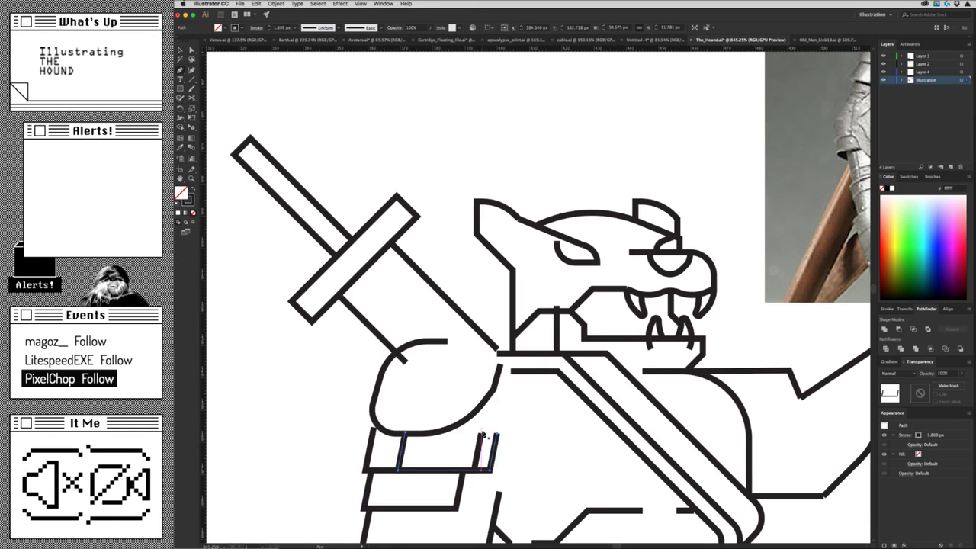
key(v)
mouse_move(492, 462)
mouse_down()
mouse_move(491, 422)
mouse_move(507, 419)
mouse_up()
click(507, 418)
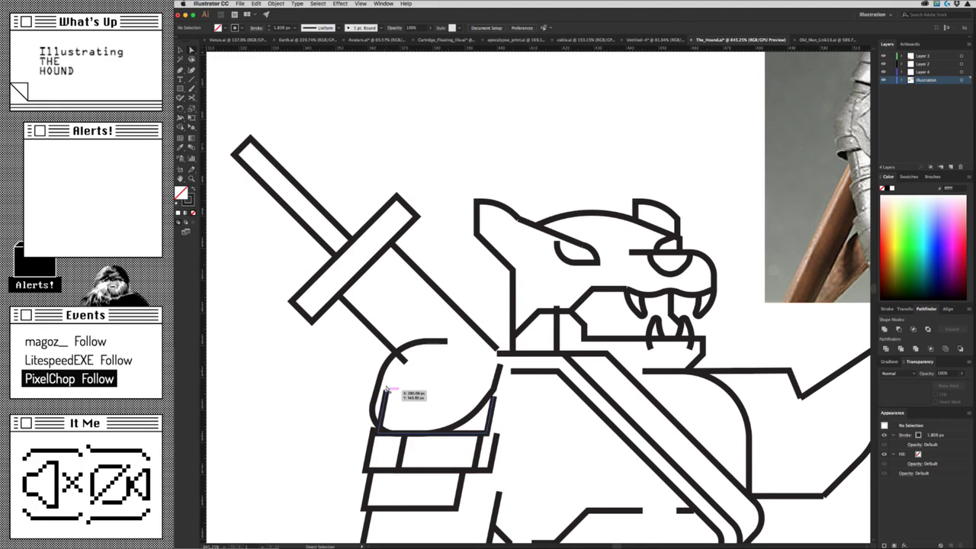
drag(395, 389, 380, 434)
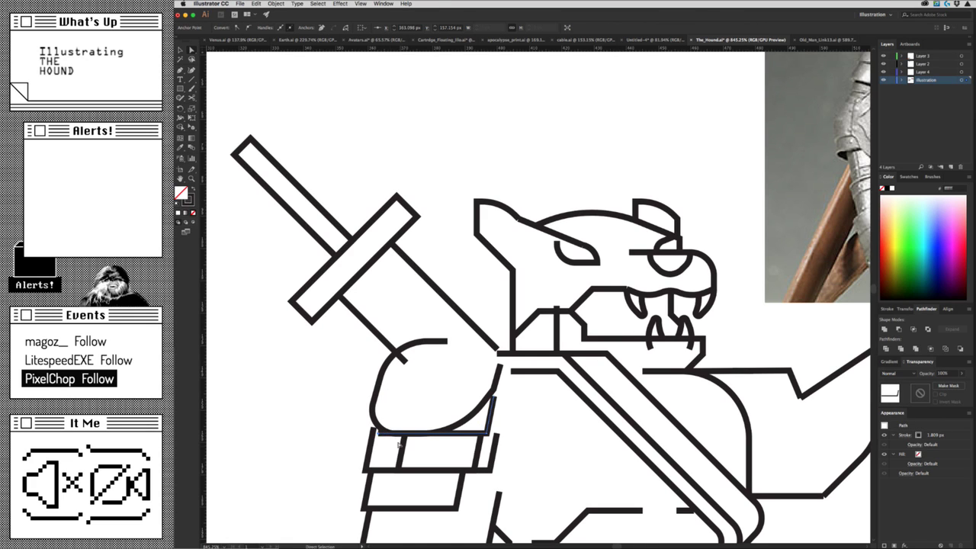
click(507, 419)
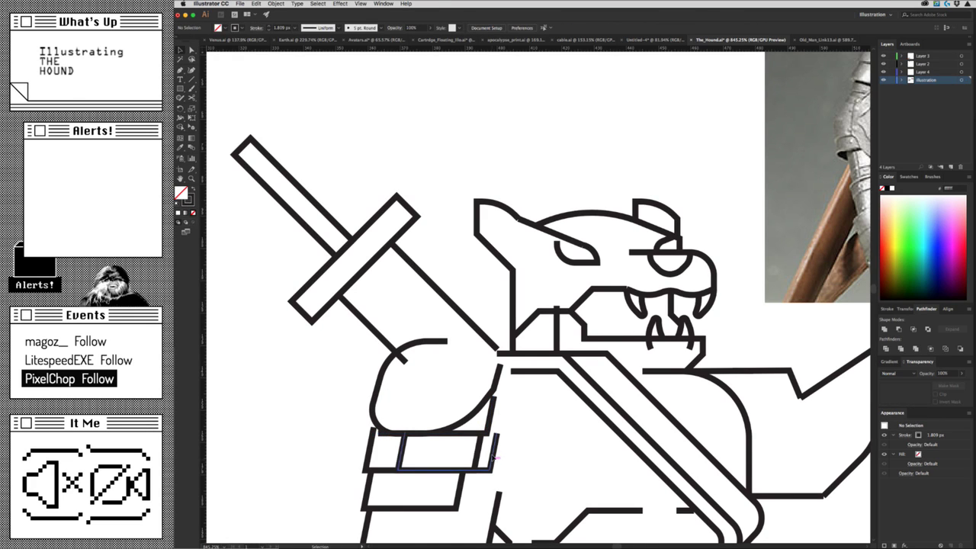
Nudge the bracket armor strokes slightly to the right.
click(494, 457)
mouse_move(496, 458)
mouse_down()
mouse_move(207, 515)
mouse_move(210, 525)
mouse_up()
drag(567, 448, 582, 420)
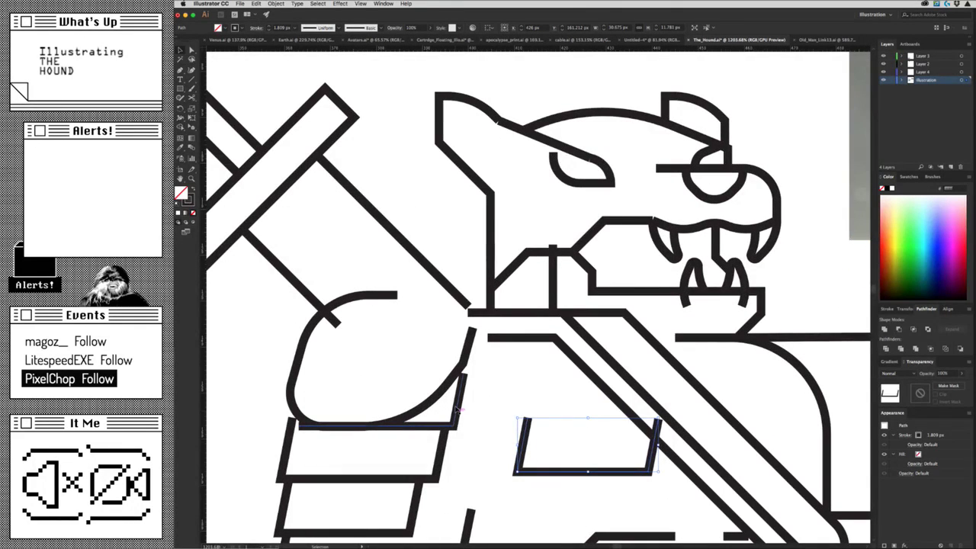
drag(458, 408, 466, 411)
click(476, 414)
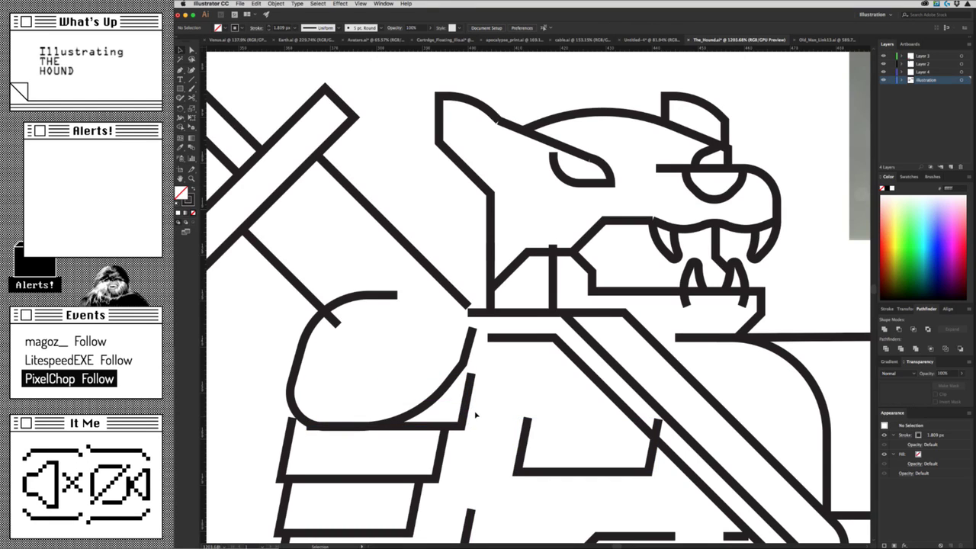
scroll(475, 414, left, 2)
Pull the shoulder curve's end anchor up toward the neck, undoing one misplaced move.
key(a)
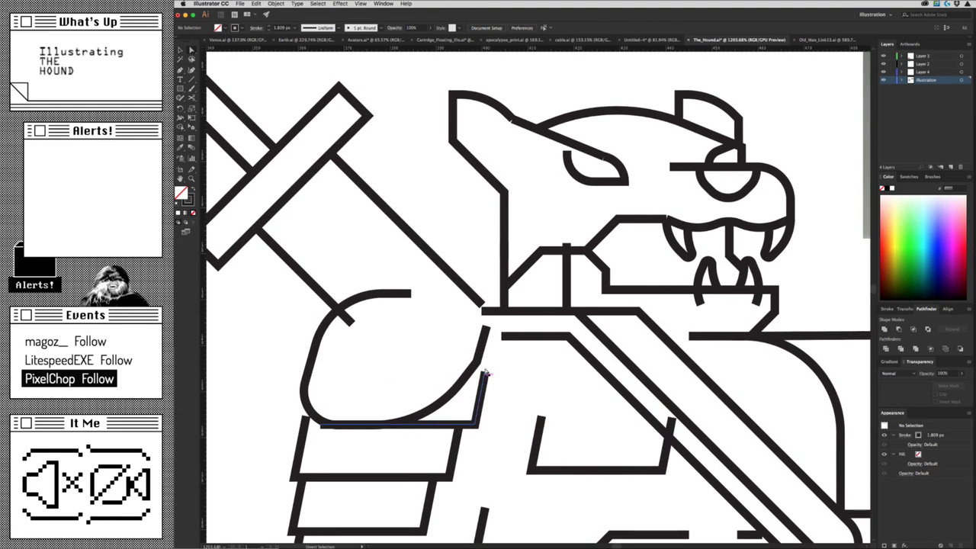
click(479, 352)
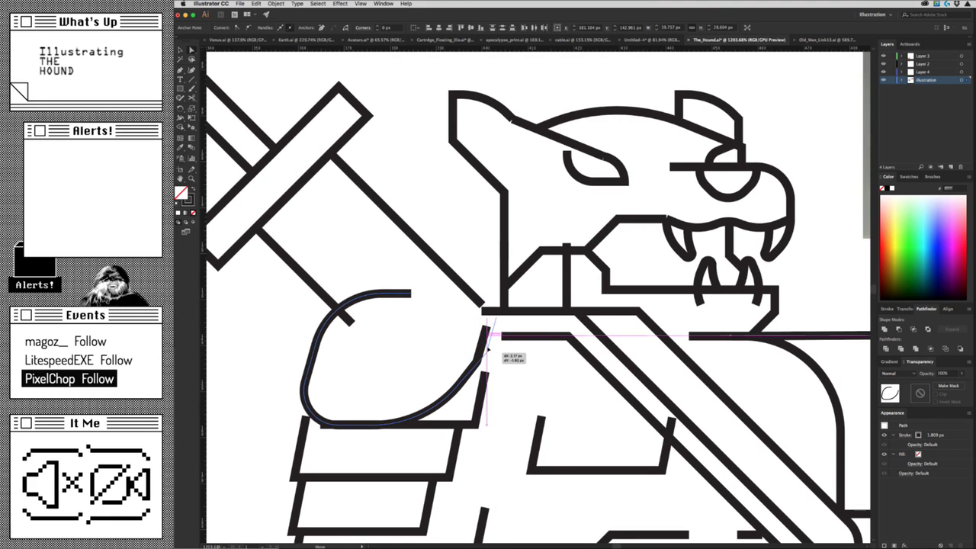
drag(488, 345, 328, 252)
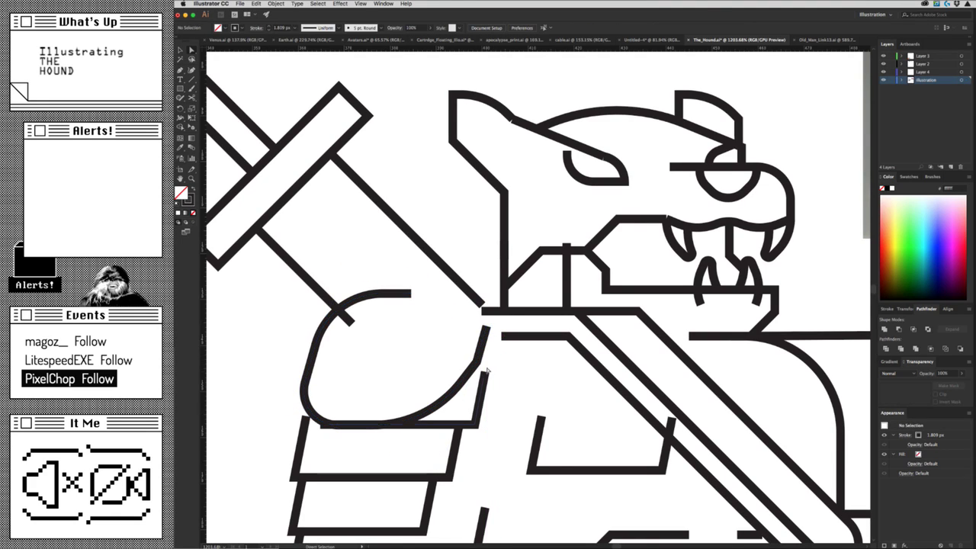
drag(485, 370, 497, 310)
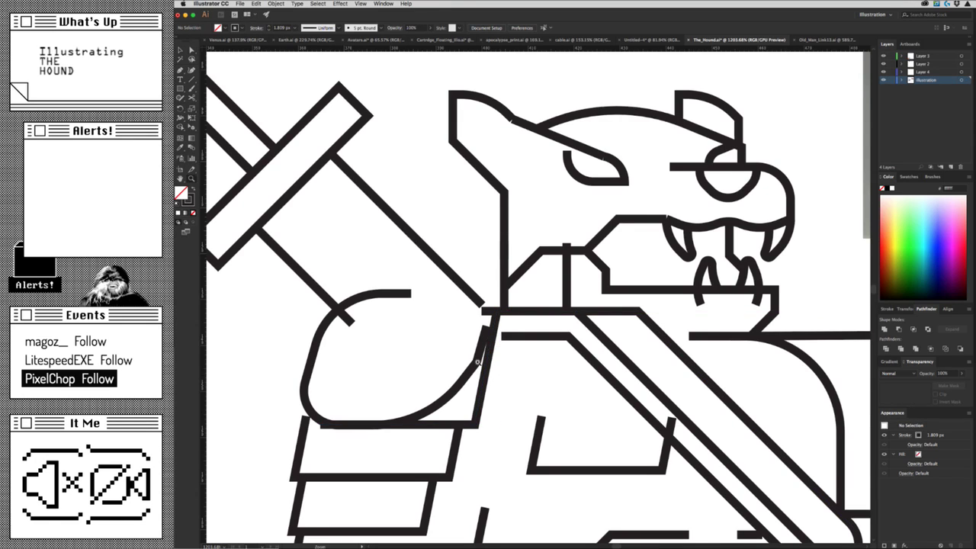
scroll(478, 361, up, 3)
click(495, 322)
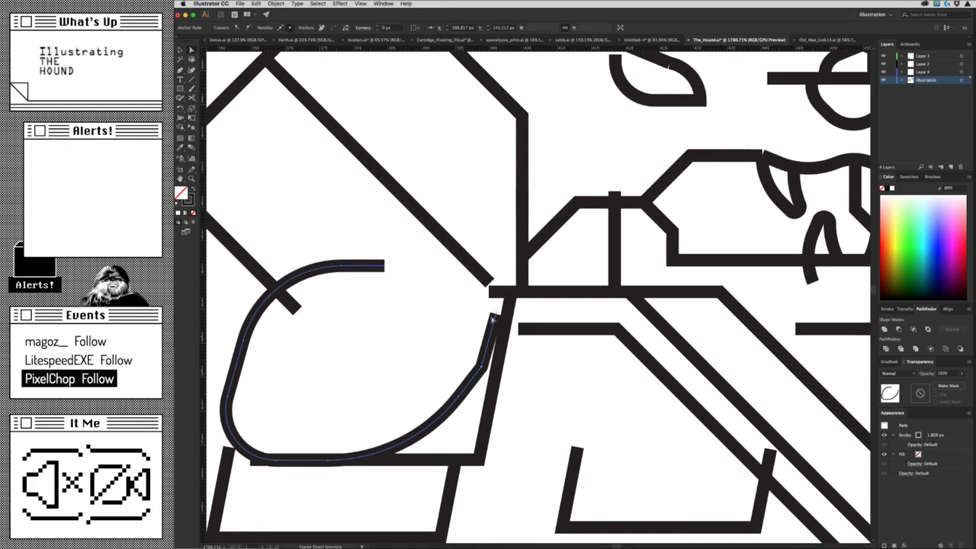
shift+click(481, 367)
mouse_move(482, 368)
mouse_down()
mouse_move(501, 335)
mouse_move(497, 313)
mouse_up()
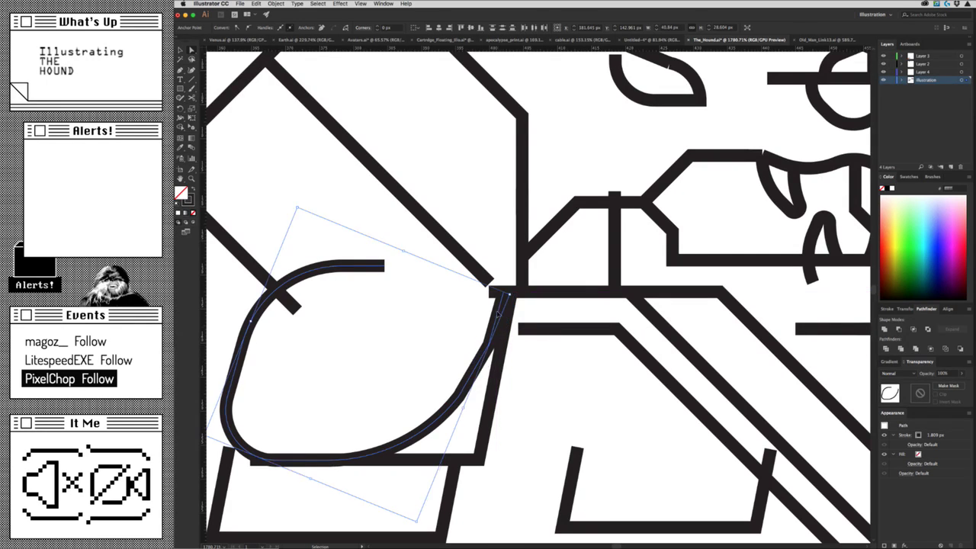
key(ctrl+z)
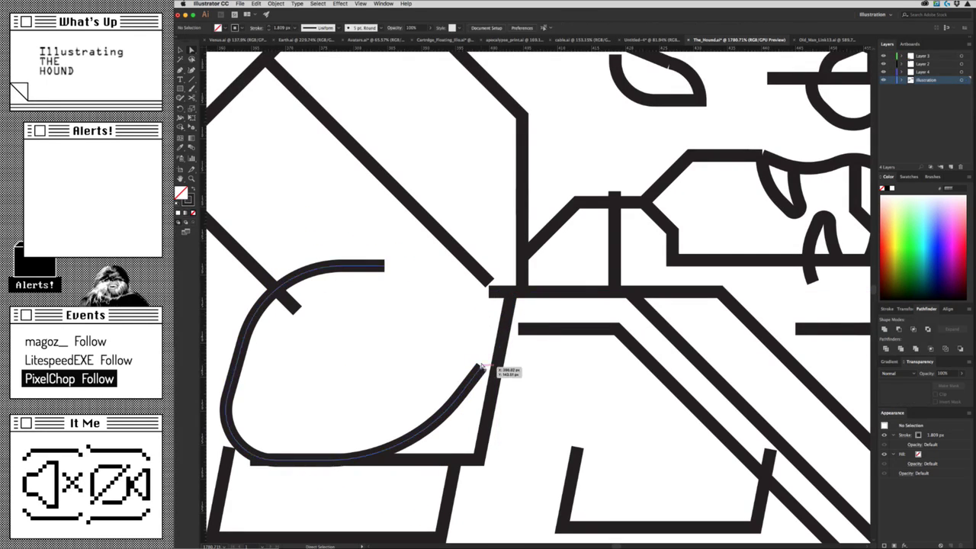
mouse_move(482, 367)
mouse_down()
mouse_move(506, 328)
mouse_move(505, 337)
mouse_up()
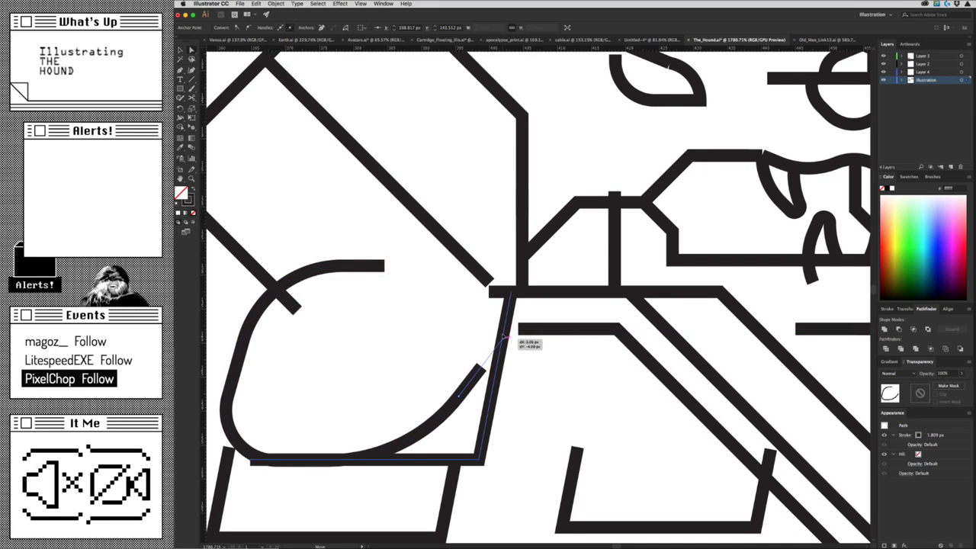
Settle the shoulder curve's end point exactly on the neck corner.
scroll(523, 359, down, 5)
scroll(379, 419, up, 2)
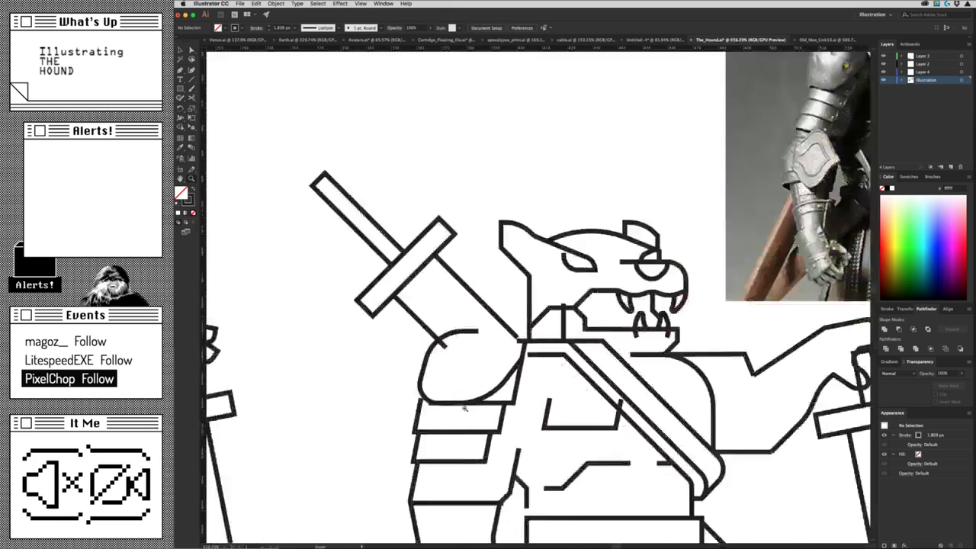
scroll(464, 405, up, 2)
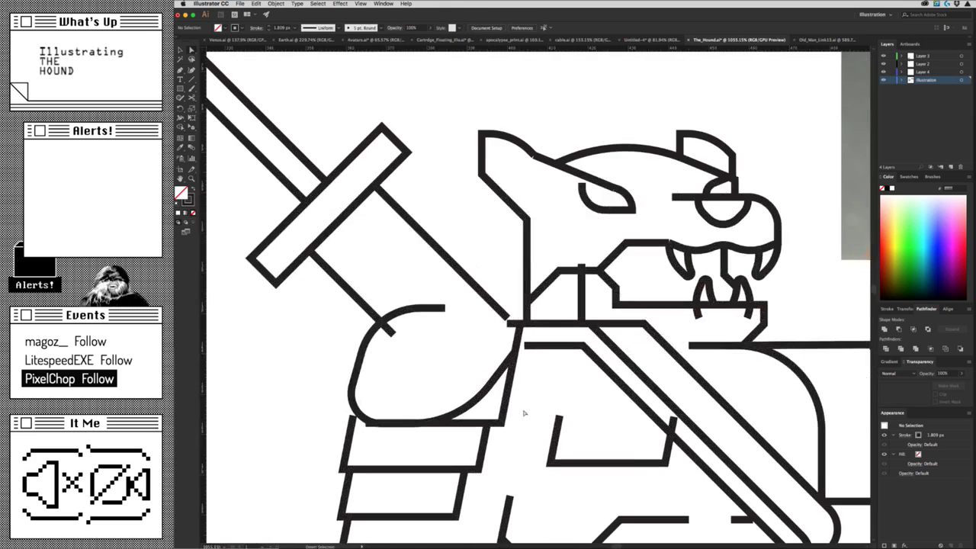
click(447, 307)
mouse_move(446, 308)
mouse_down()
mouse_move(511, 314)
mouse_move(526, 303)
mouse_up()
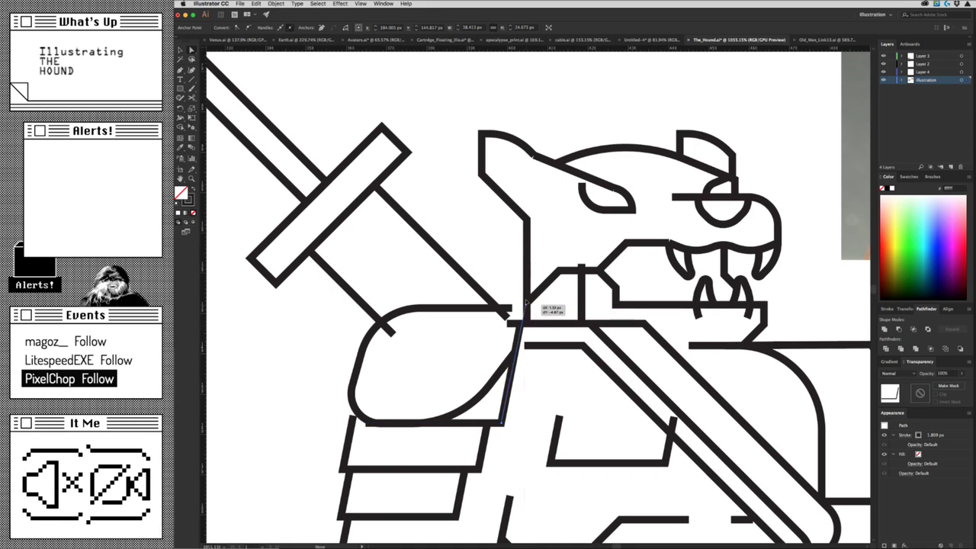
drag(526, 303, 515, 310)
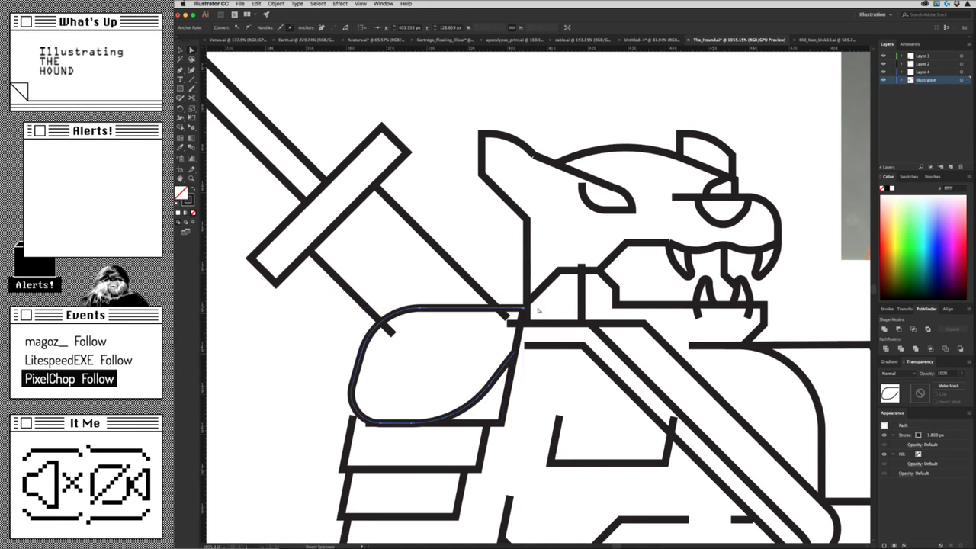
key(super+shift+a)
drag(523, 306, 414, 349)
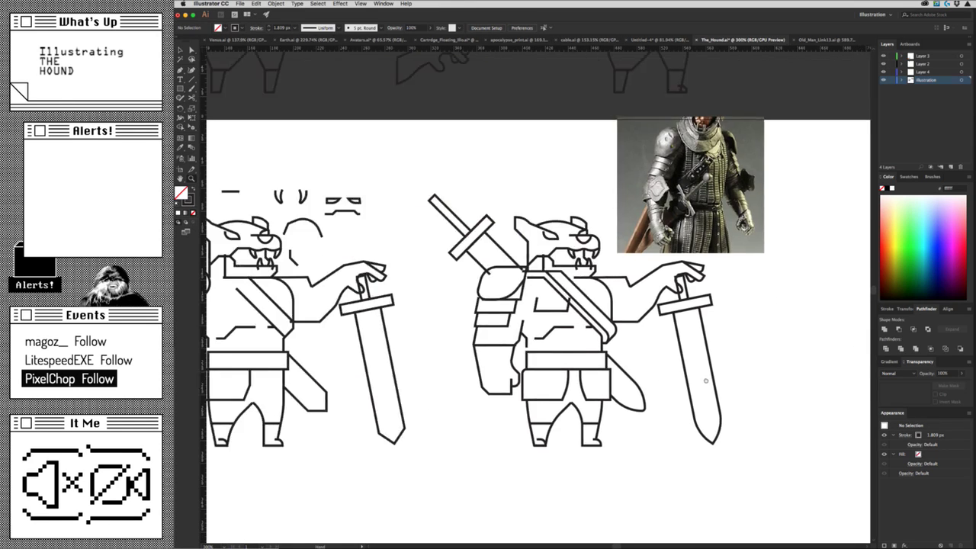
Drag the horizontal line across the right hound's forearm further down the arm.
drag(778, 379, 678, 398)
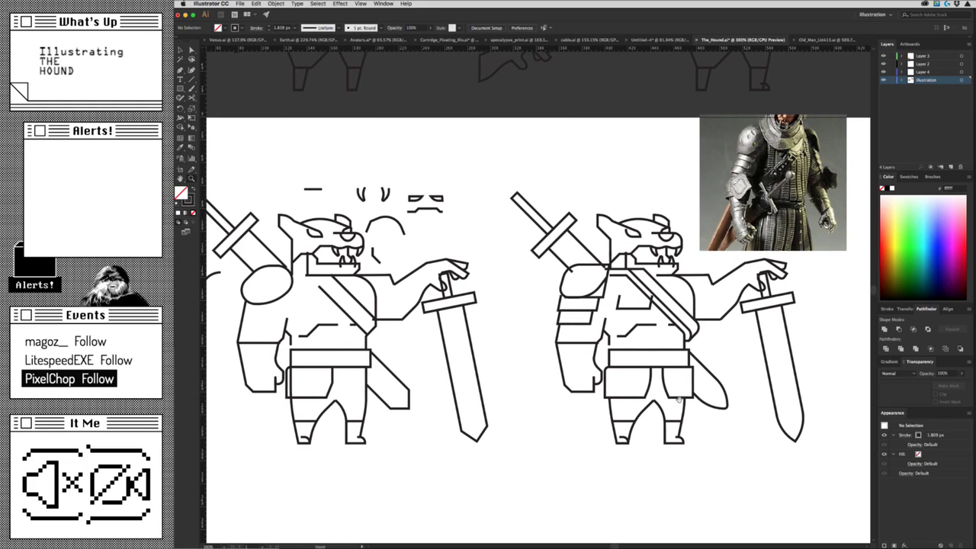
click(643, 320)
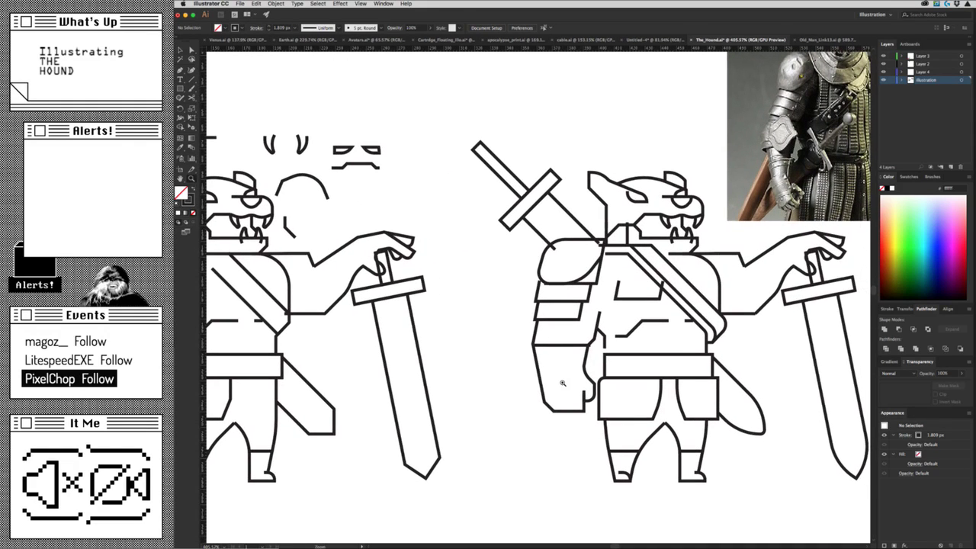
click(554, 365)
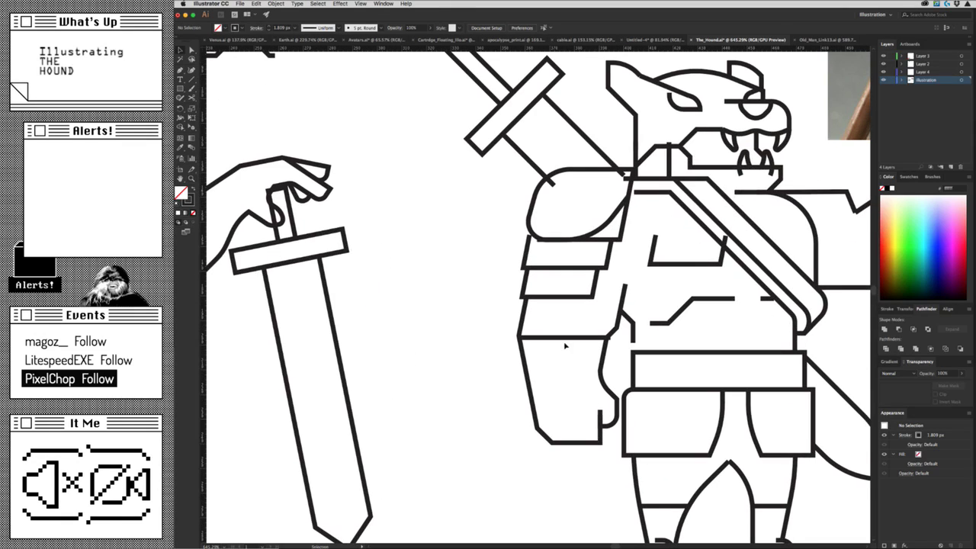
drag(562, 336, 564, 367)
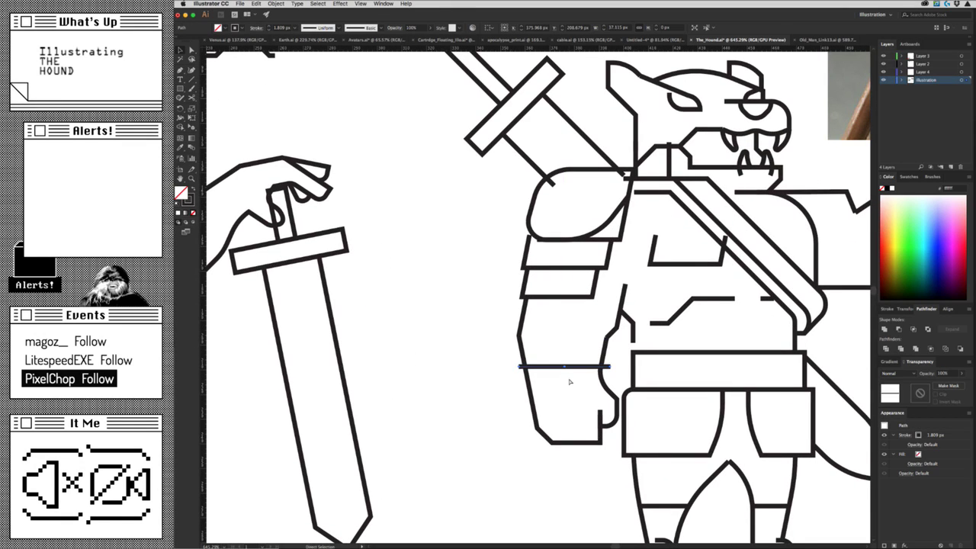
click(520, 337)
mouse_move(597, 330)
mouse_down()
mouse_move(418, 388)
mouse_move(517, 366)
mouse_move(529, 394)
mouse_move(490, 442)
mouse_up()
click(517, 366)
click(520, 392)
key(v)
click(433, 428)
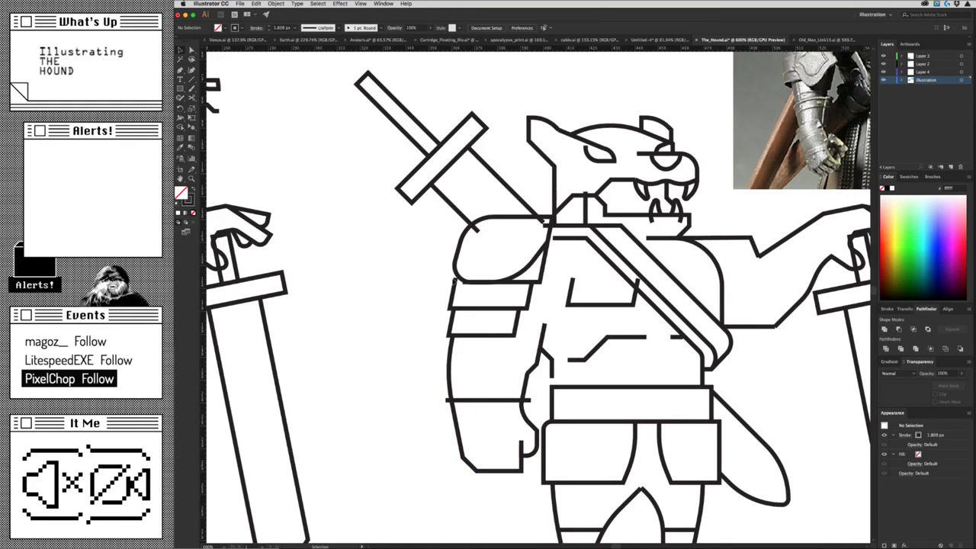
Draw a small square beside the sword and delete its rotated bottom corner to leave a chevron.
drag(180, 89, 207, 103)
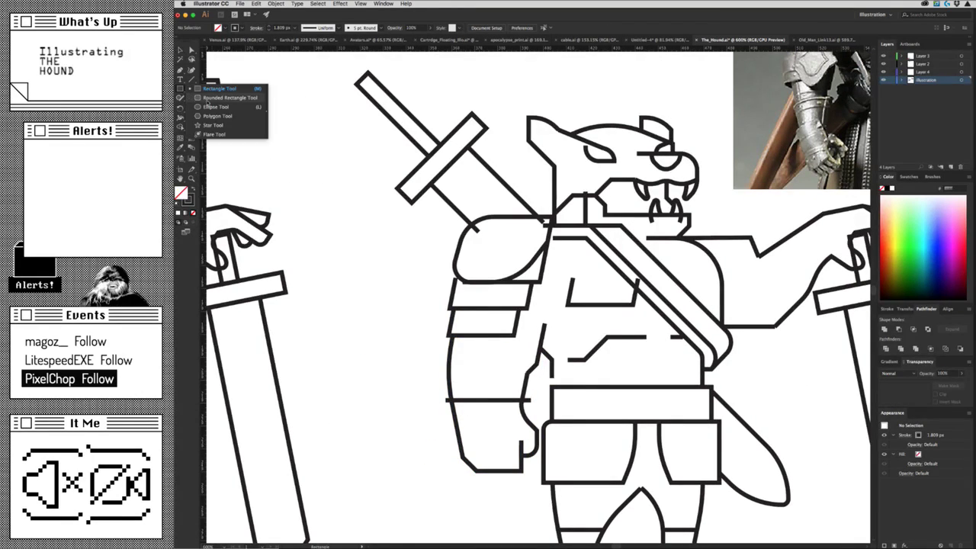
click(217, 89)
mouse_move(347, 269)
mouse_down()
mouse_move(408, 330)
mouse_move(367, 359)
mouse_up()
key(a)
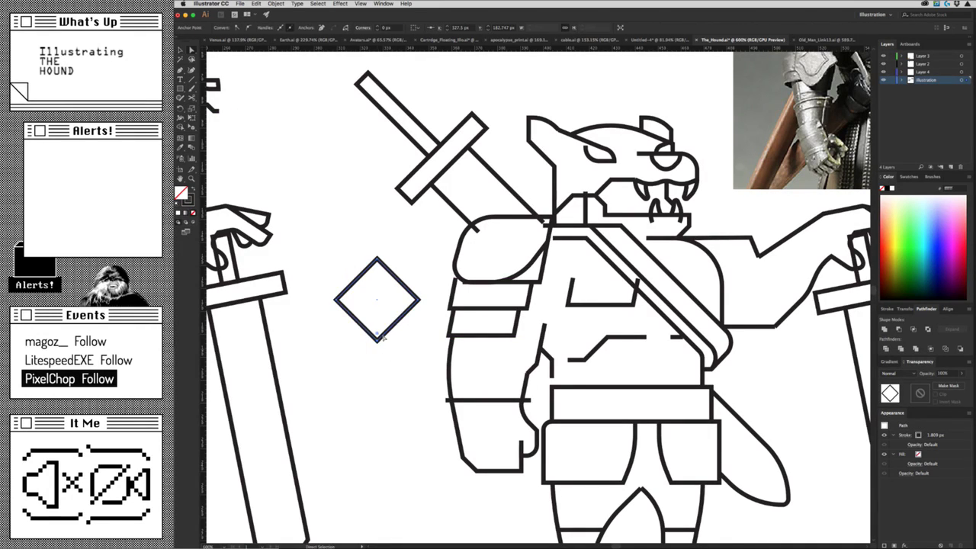
click(377, 342)
key(Delete)
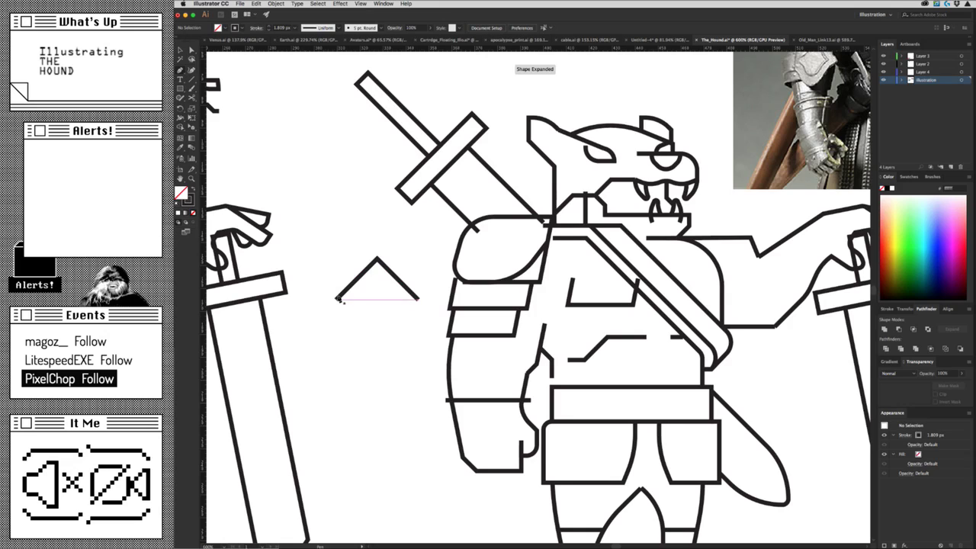
Extend the chevron's left end with vertical and diagonal segments and mirror them to the right.
click(336, 298)
click(336, 330)
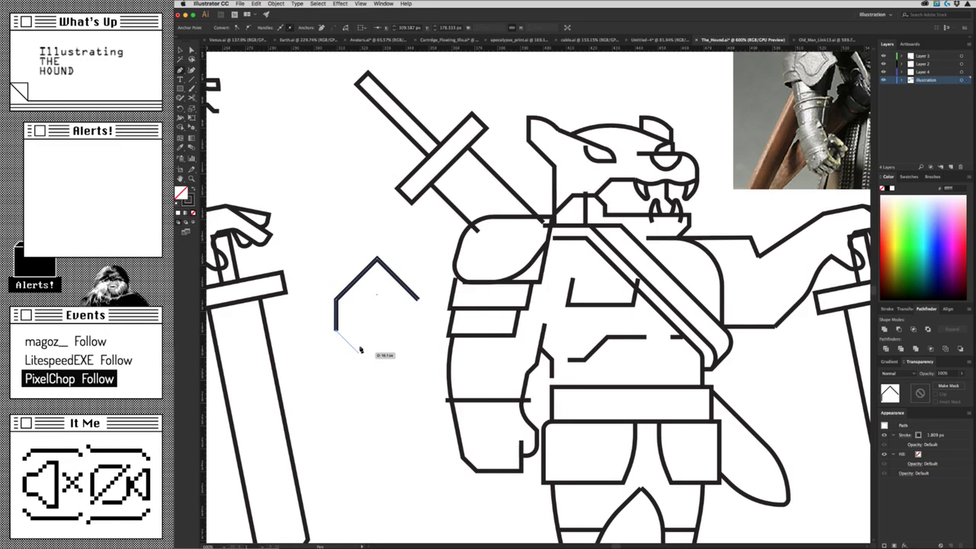
click(358, 352)
click(358, 373)
key(a)
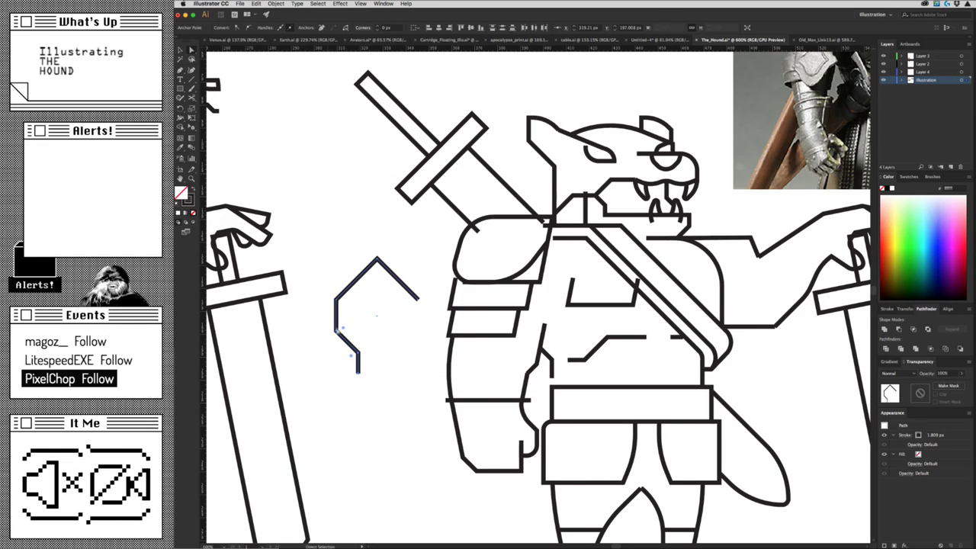
drag(311, 303, 359, 354)
mouse_move(313, 302)
mouse_down()
mouse_move(372, 362)
mouse_move(360, 297)
mouse_move(418, 298)
mouse_move(419, 288)
mouse_up()
click(427, 305)
Rotate the new shape so its opening faces left, then shrink it and move it onto the forearm.
key(a)
click(415, 275)
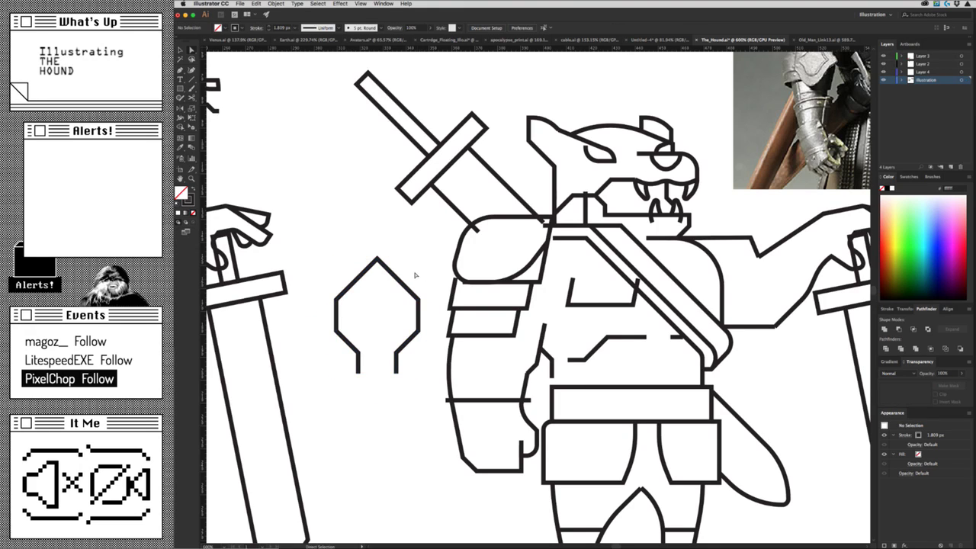
drag(371, 332, 373, 332)
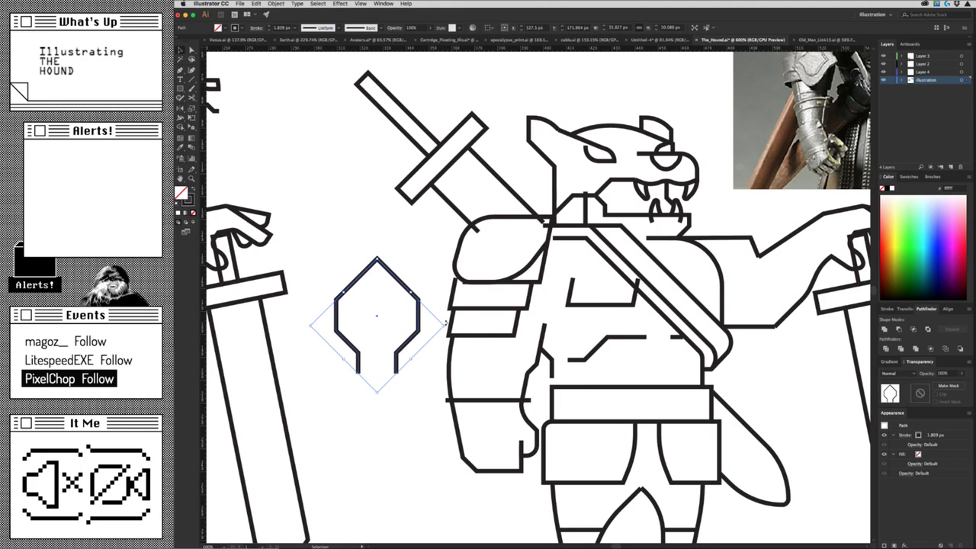
drag(445, 324, 382, 390)
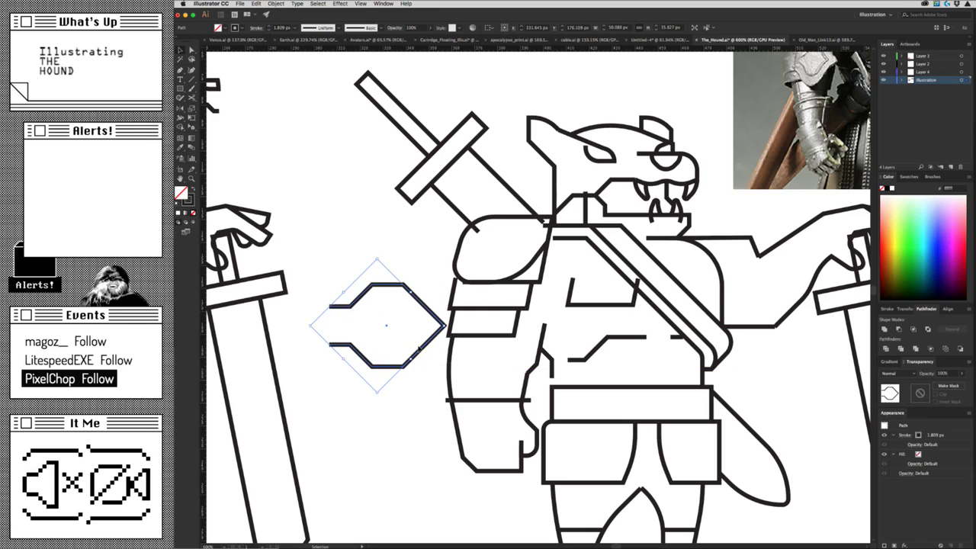
mouse_move(411, 359)
mouse_down()
mouse_move(385, 332)
mouse_move(498, 381)
mouse_up()
click(398, 396)
Zoom in on the right hound's arm plate and round the shape's top corners into an arc.
key(z)
drag(397, 397, 336, 397)
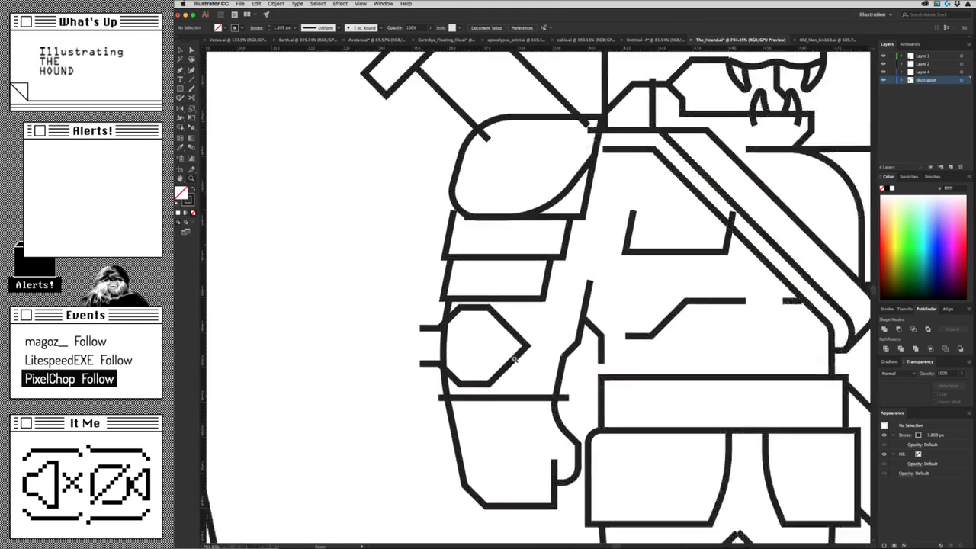
drag(459, 402, 503, 283)
key(a)
click(456, 287)
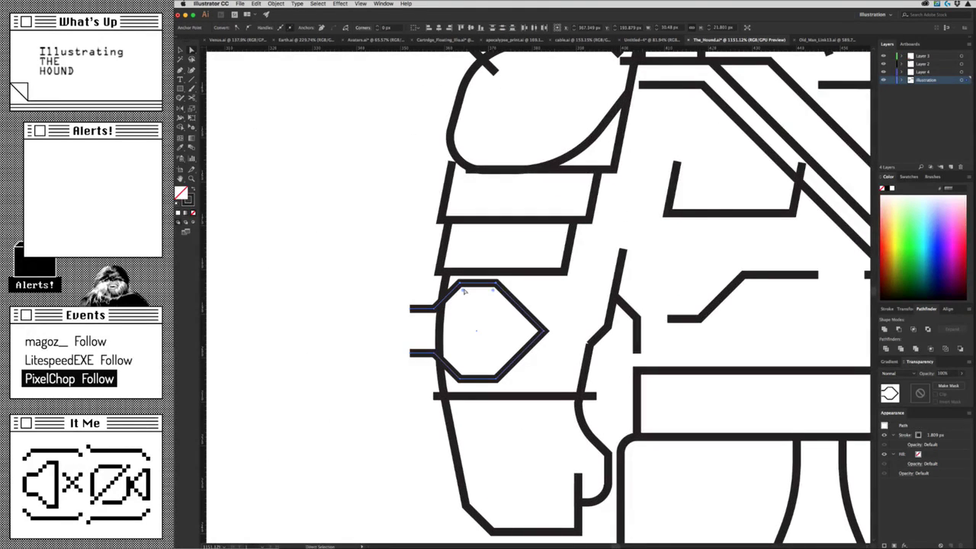
mouse_move(479, 326)
mouse_down()
mouse_move(496, 395)
mouse_move(519, 333)
mouse_up()
Shrink the teardrop on the arm plate and fine-tune its anchor points.
key(v)
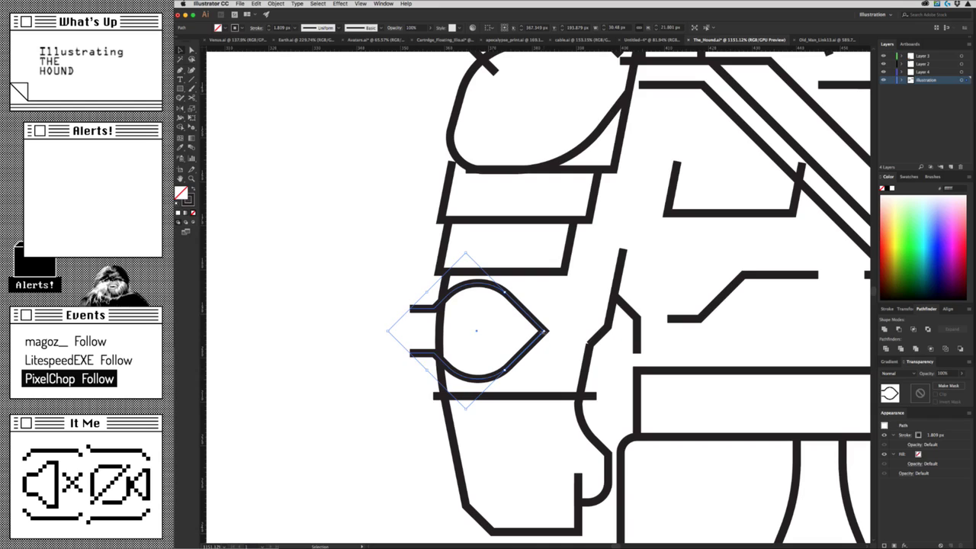
mouse_move(546, 331)
mouse_down()
mouse_move(526, 331)
mouse_move(511, 347)
mouse_move(544, 365)
mouse_up()
click(449, 330)
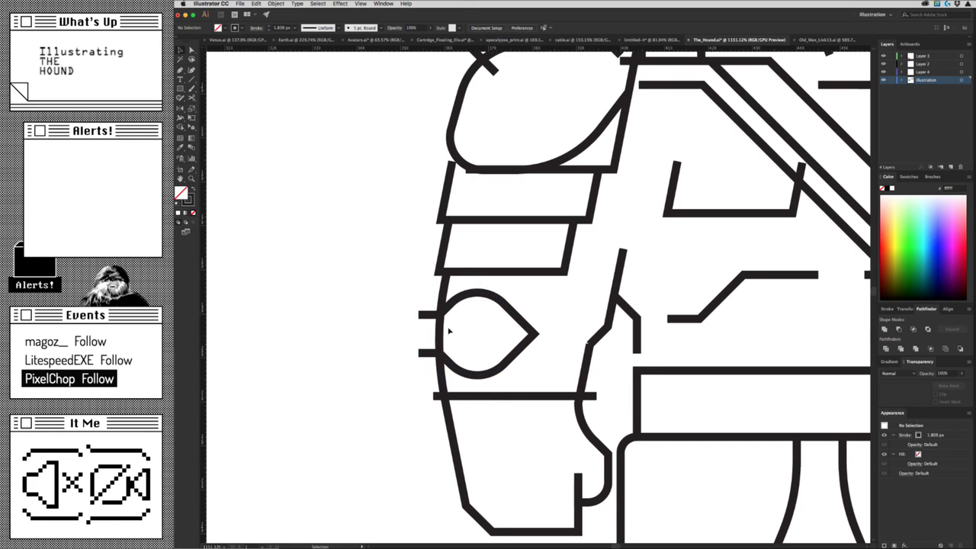
drag(421, 359, 425, 365)
click(422, 364)
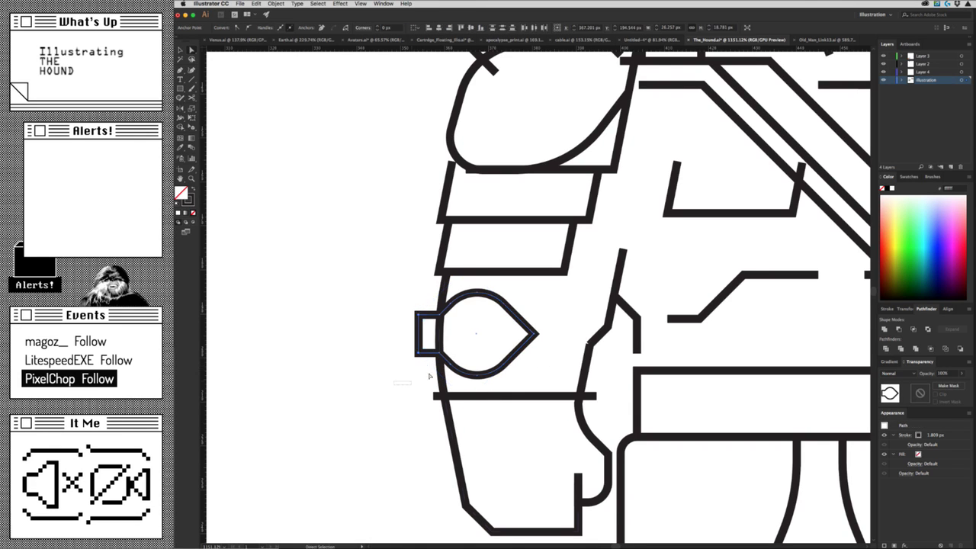
scroll(292, 392, down, 5)
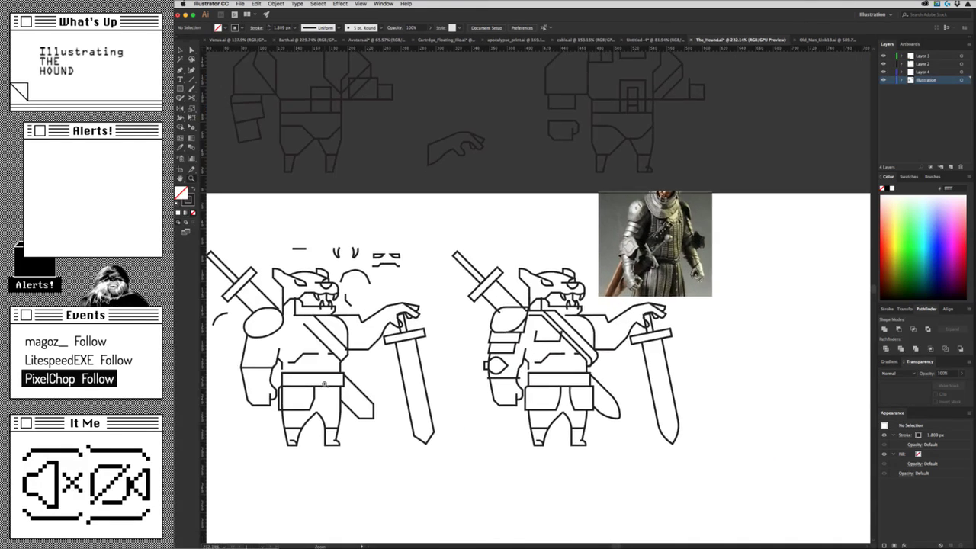
scroll(495, 371, up, 6)
key(a)
drag(439, 375, 441, 375)
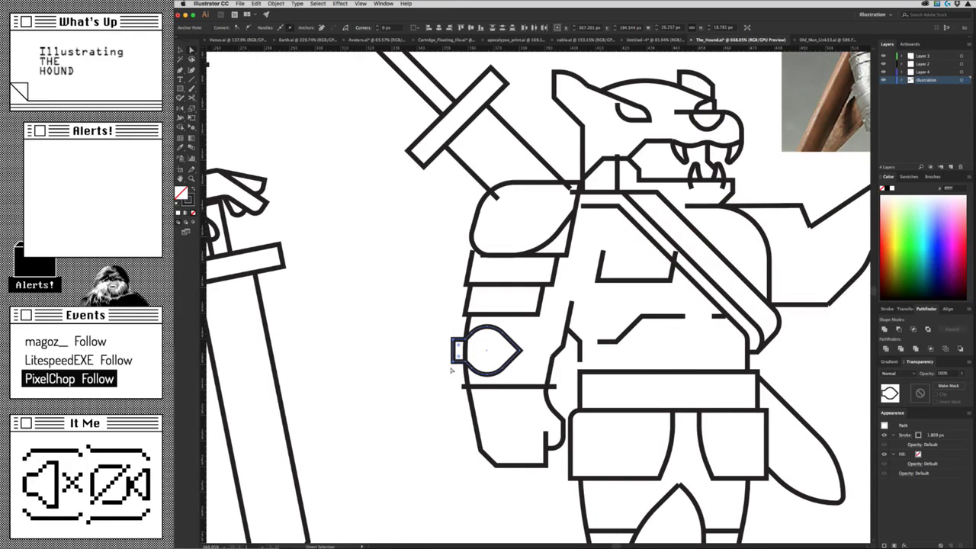
click(451, 378)
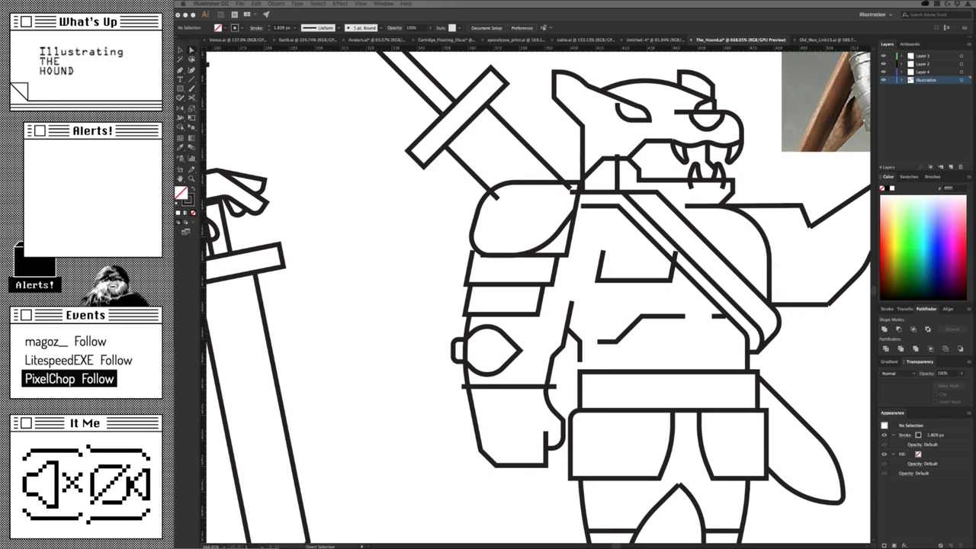
Select the eye-shaped emblem on the arm and zoom in close on it.
scroll(619, 319, down, 2)
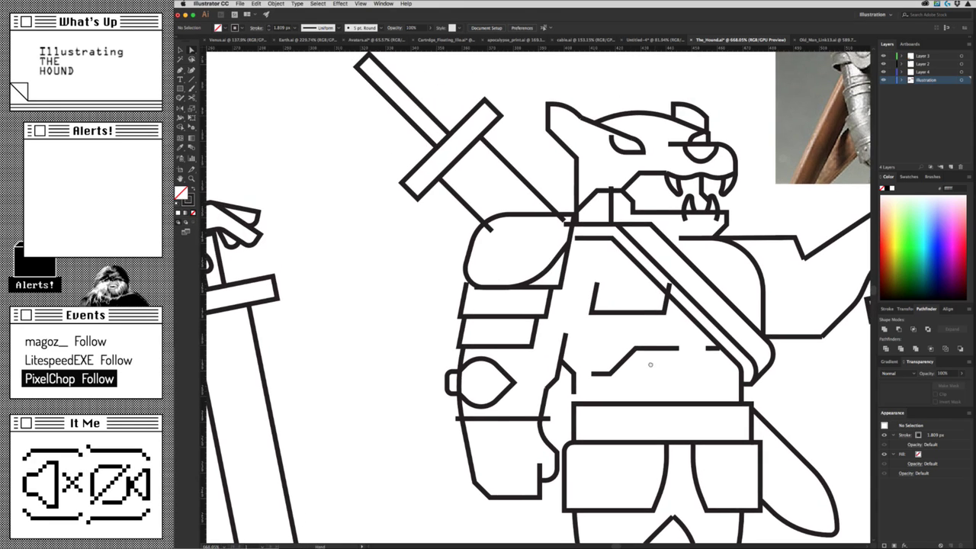
scroll(594, 358, down, 2)
scroll(555, 403, down, 3)
scroll(552, 389, up, 1)
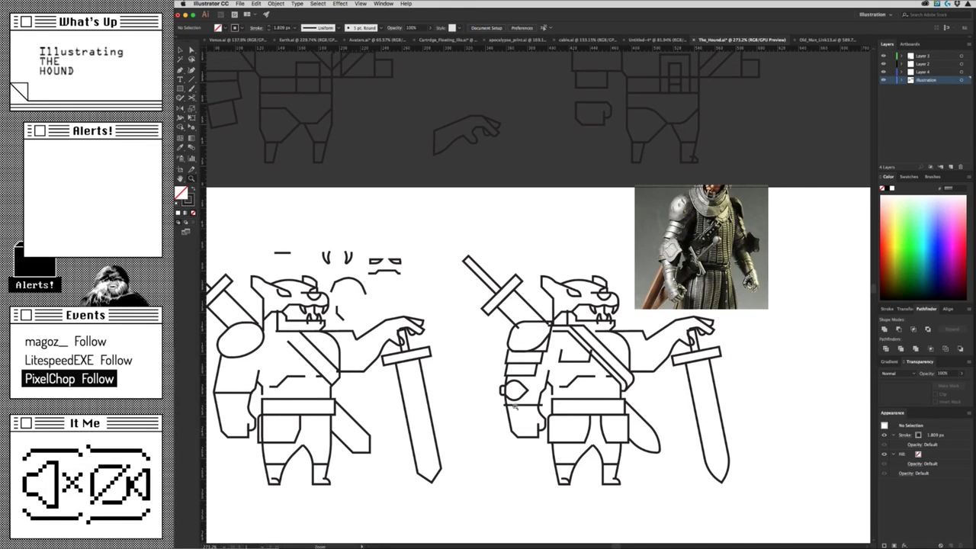
scroll(549, 374, up, 4)
click(569, 369)
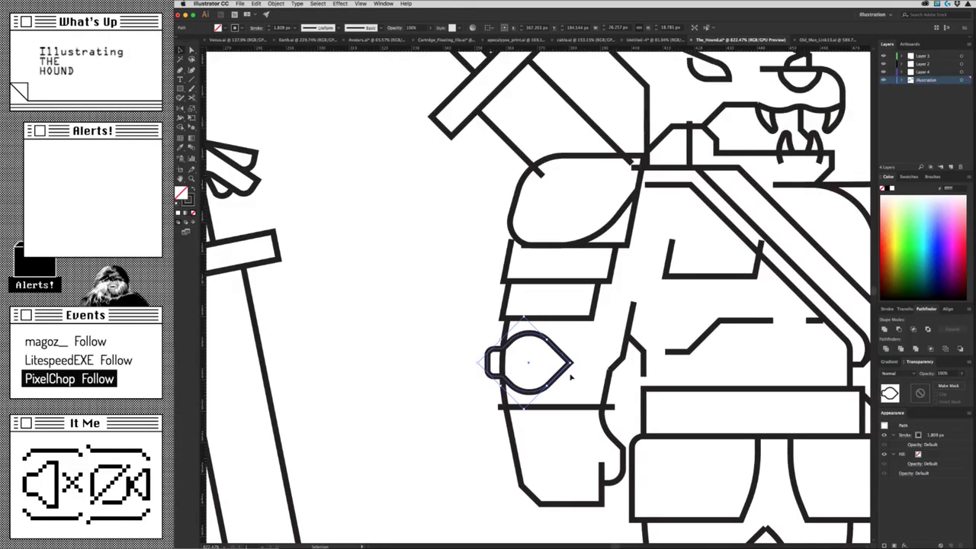
click(276, 4)
click(276, 4)
click(604, 349)
scroll(604, 349, up, 3)
Draw a square centred on the eye emblem, rotate it 45° and round its corners.
click(182, 92)
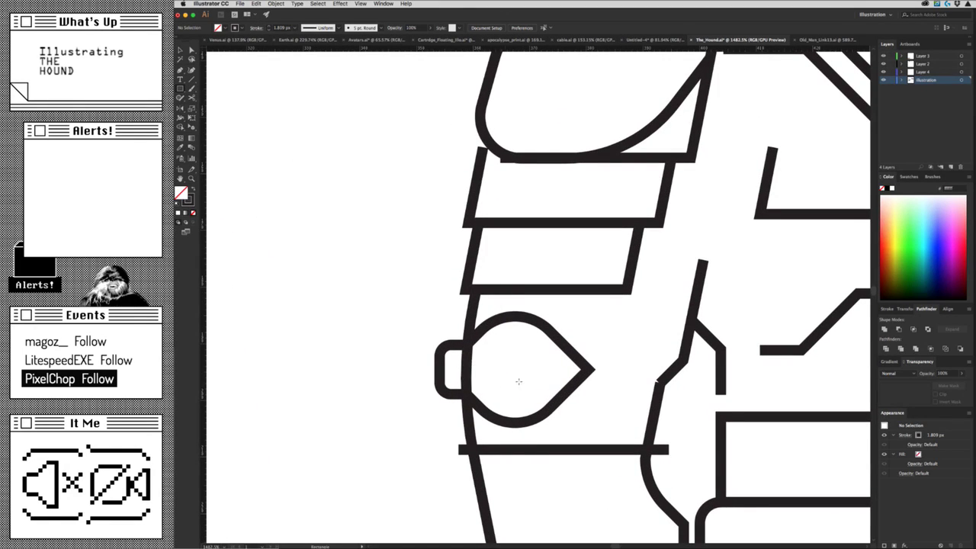
mouse_move(513, 369)
mouse_down()
mouse_move(541, 395)
mouse_move(545, 379)
mouse_up()
key(ctrl+shift+a)
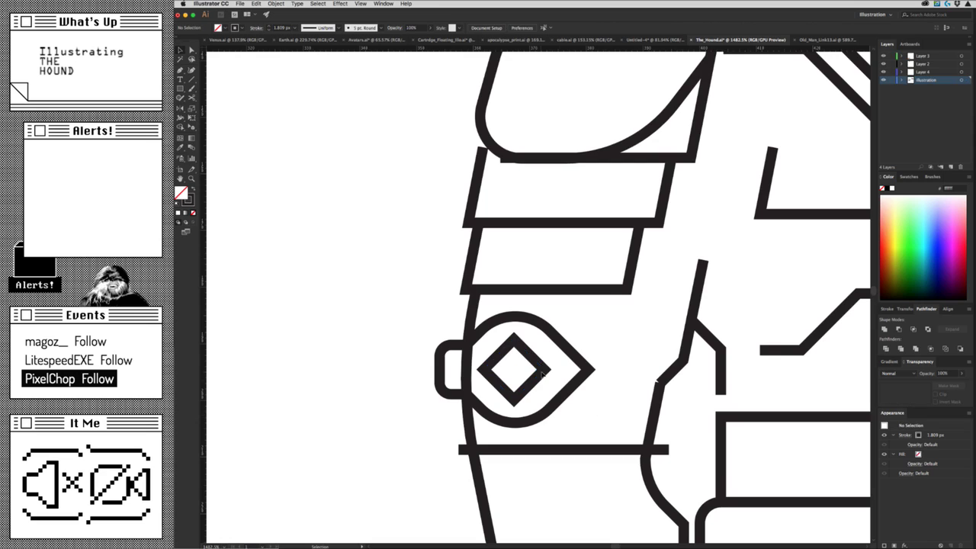
key(a)
click(506, 344)
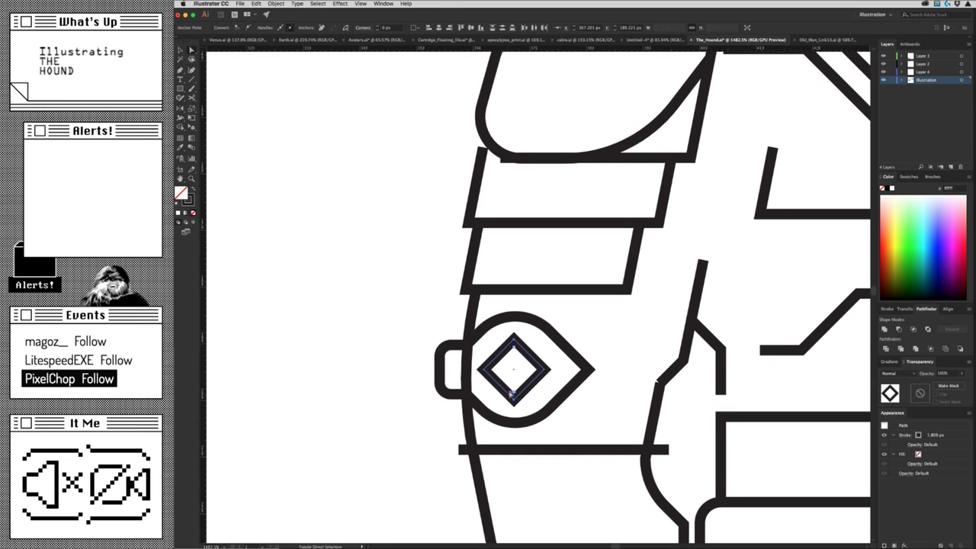
drag(514, 390, 515, 372)
key(ctrl+shift+a)
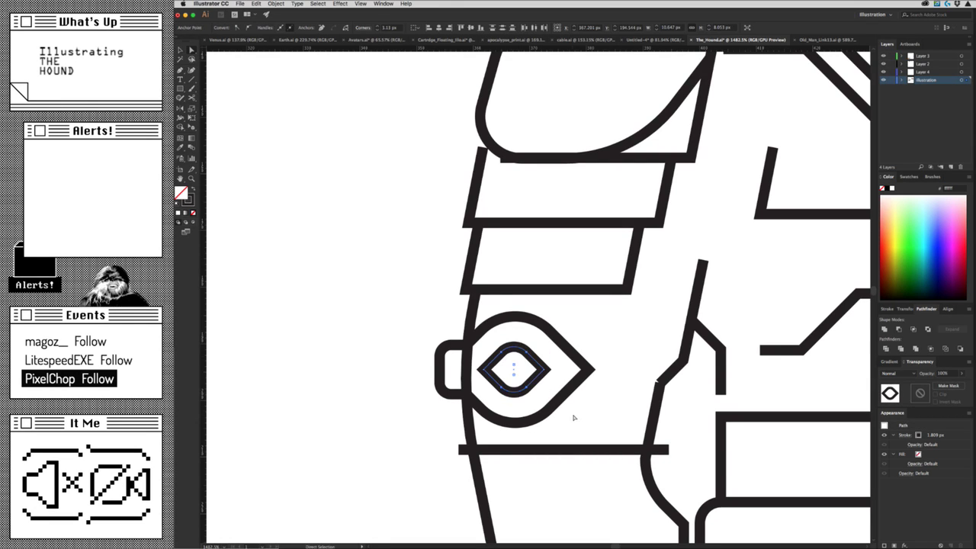
key(z)
mouse_move(623, 420)
mouse_down()
mouse_move(488, 431)
mouse_move(490, 393)
mouse_up()
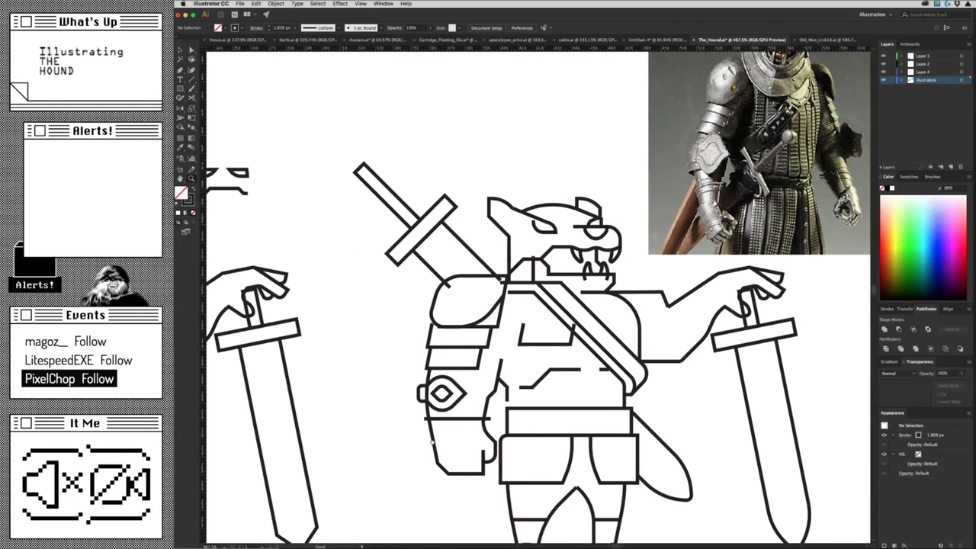
scroll(491, 393, up, 2)
scroll(491, 394, up, 2)
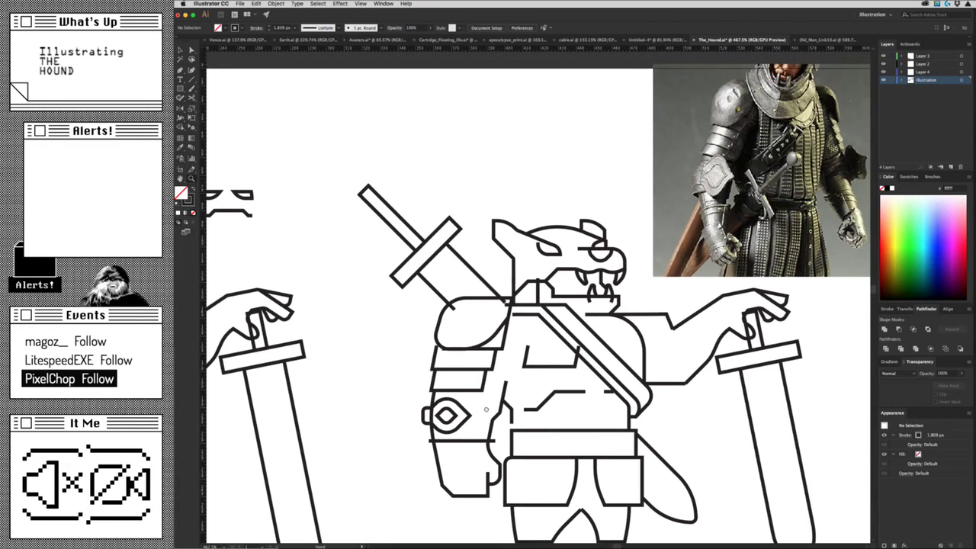
scroll(488, 404, up, 1)
scroll(499, 423, up, 1)
Select the chest armor lines and the shoulder pad to check which path to edit.
key(v)
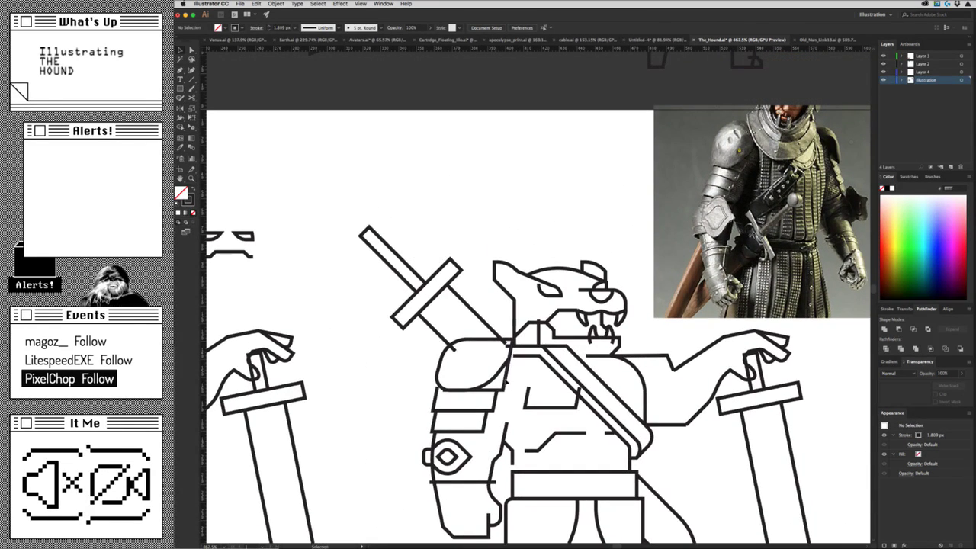
drag(494, 416, 557, 437)
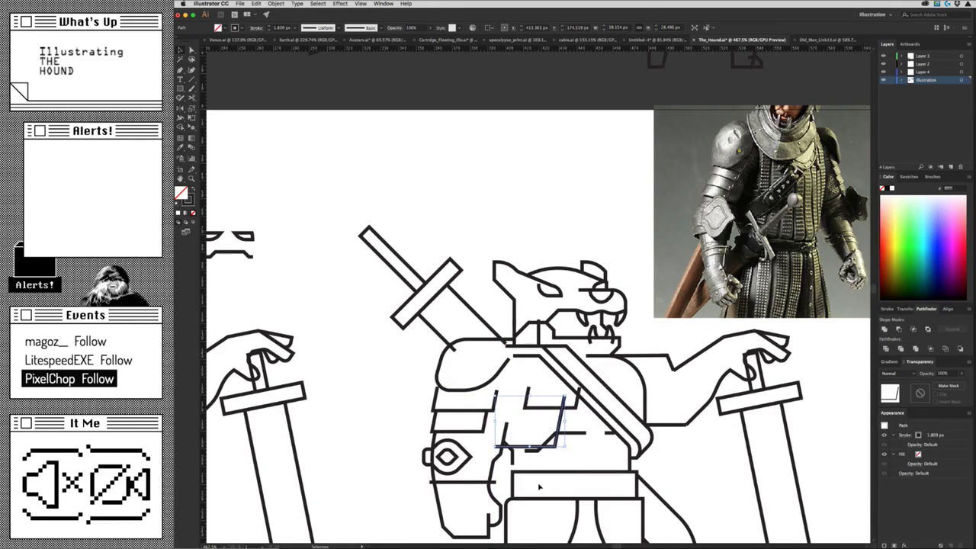
click(509, 385)
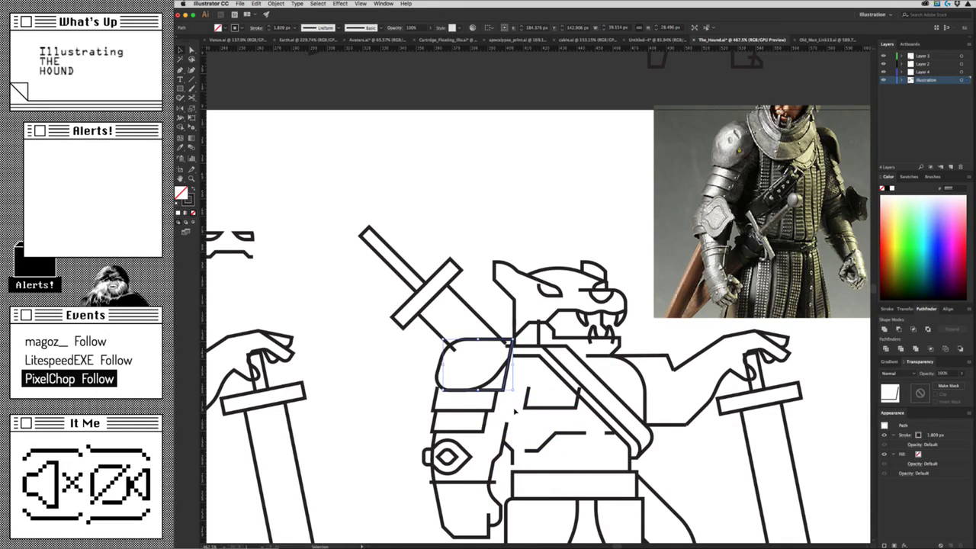
click(515, 409)
scroll(496, 359, up, 5)
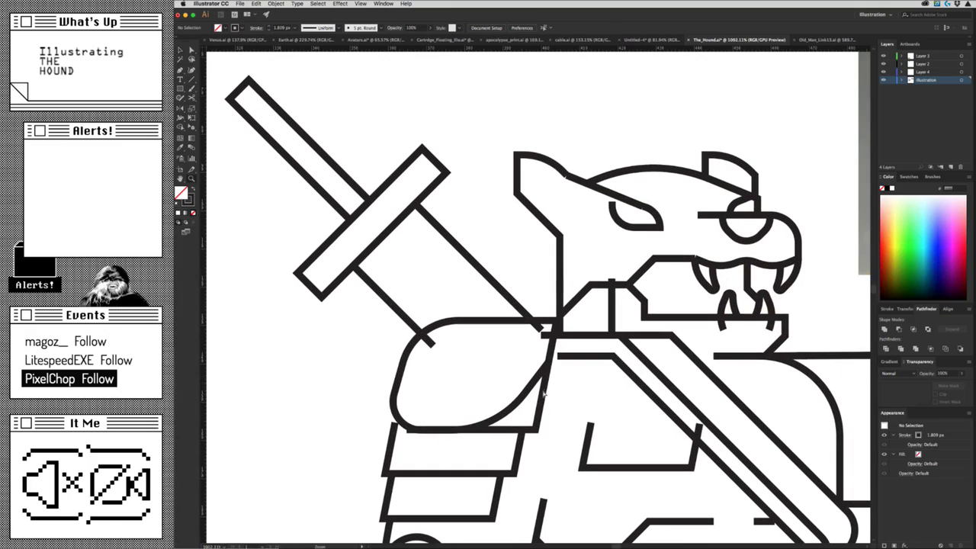
Drag the shoulder pad's right-edge anchor down below the plate.
key(a)
click(558, 323)
drag(557, 323, 543, 396)
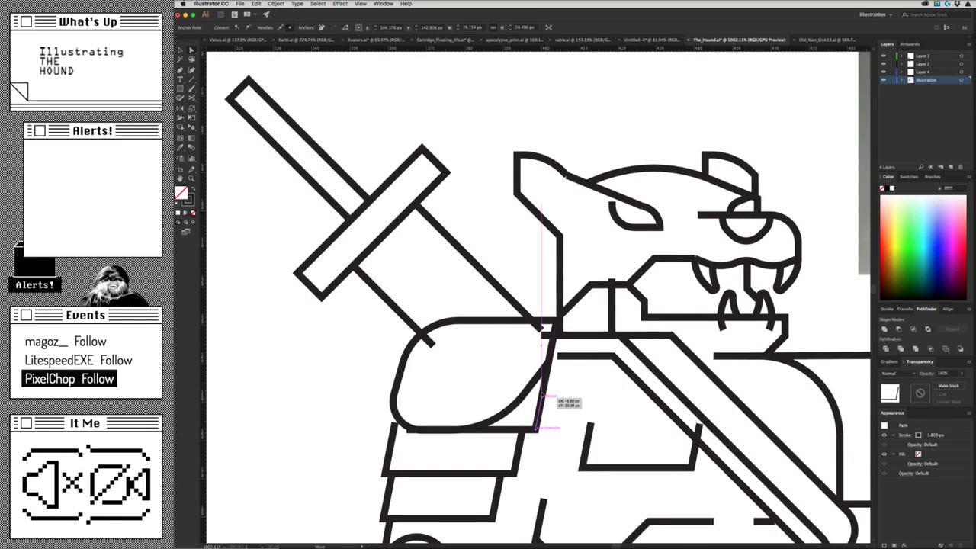
click(555, 407)
key(ctrl+z)
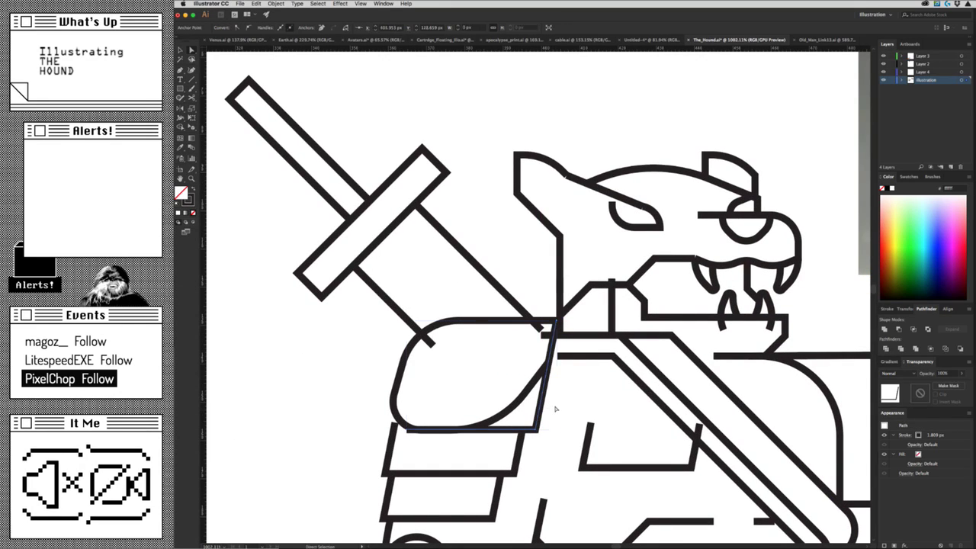
click(557, 326)
drag(557, 327, 543, 389)
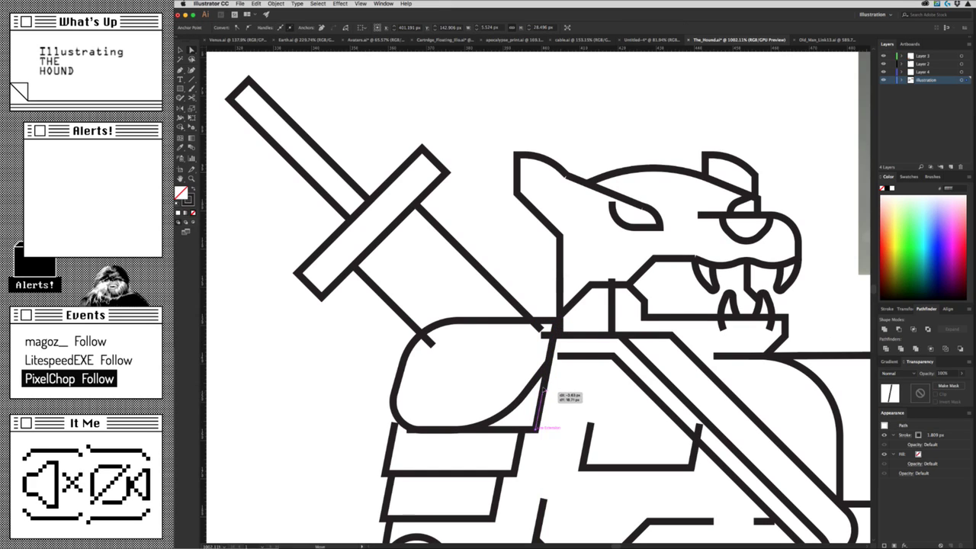
drag(543, 386, 544, 394)
Try removing, slanting and deleting the pad's edge anchors, undoing back to the straight edge.
key(p)
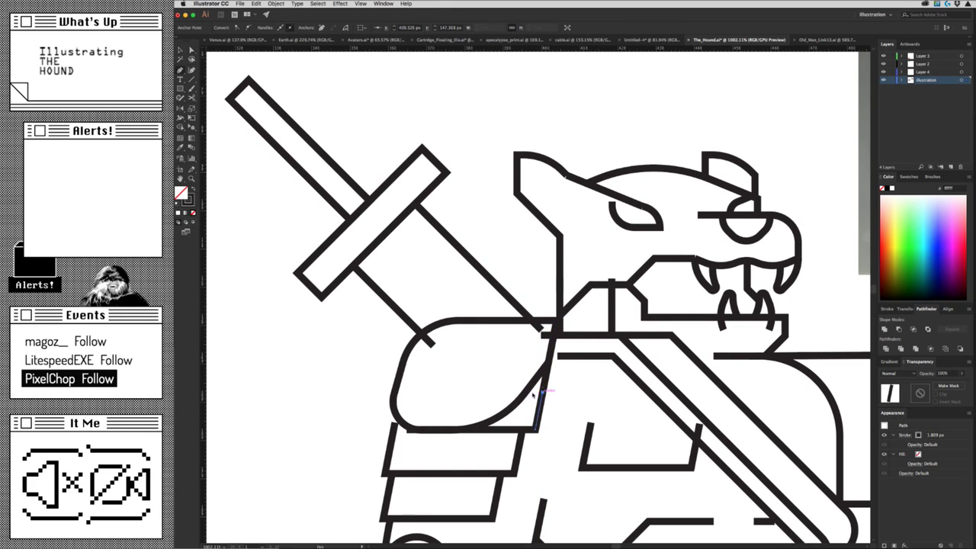
click(528, 391)
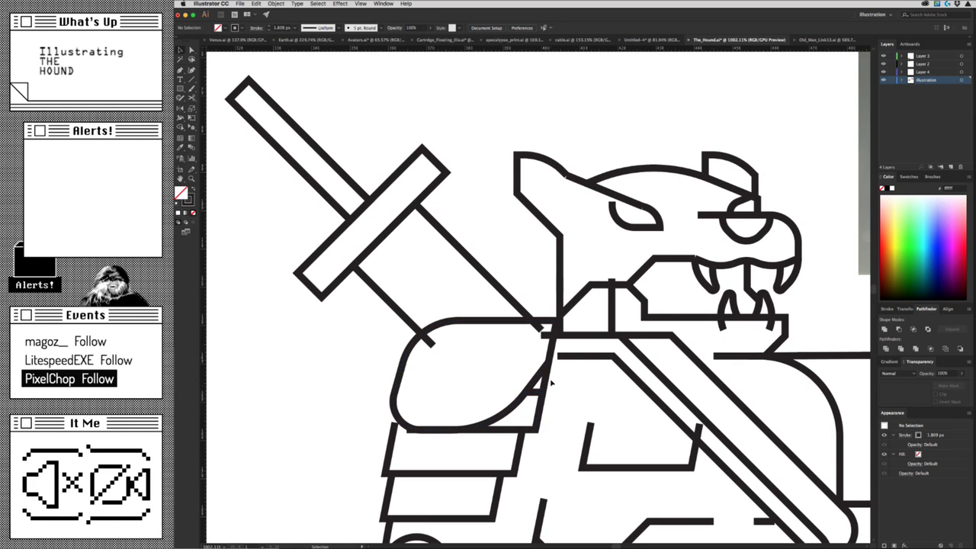
key(a)
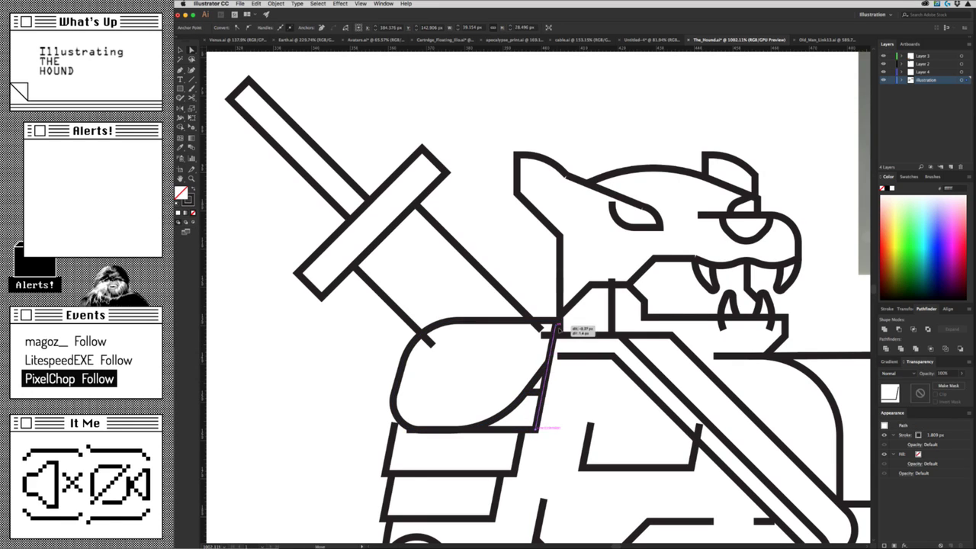
drag(554, 321, 584, 386)
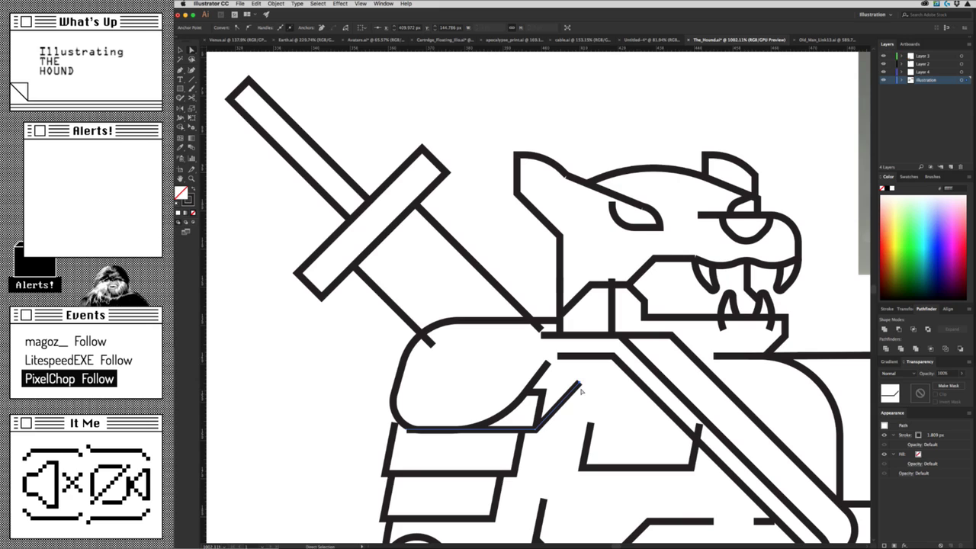
key(ctrl+z)
key(Delete)
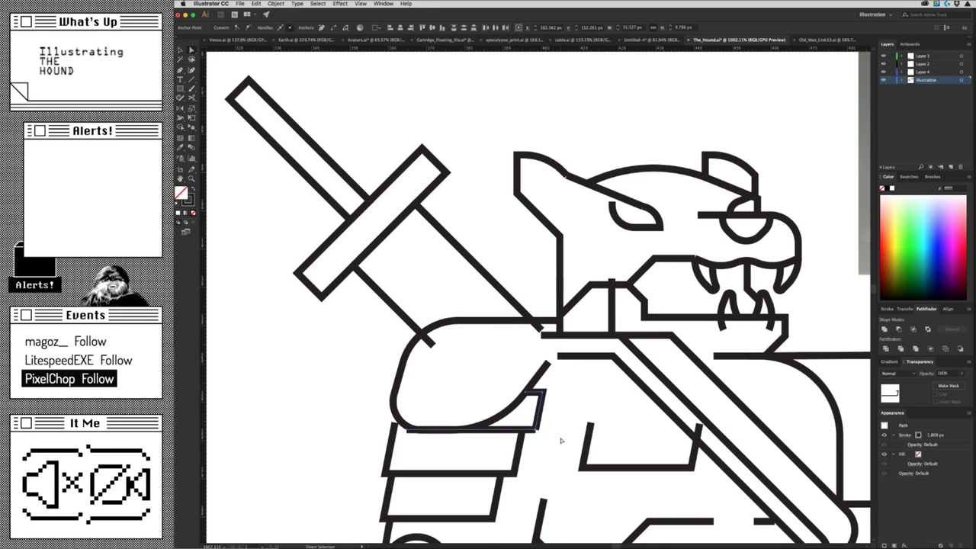
click(562, 442)
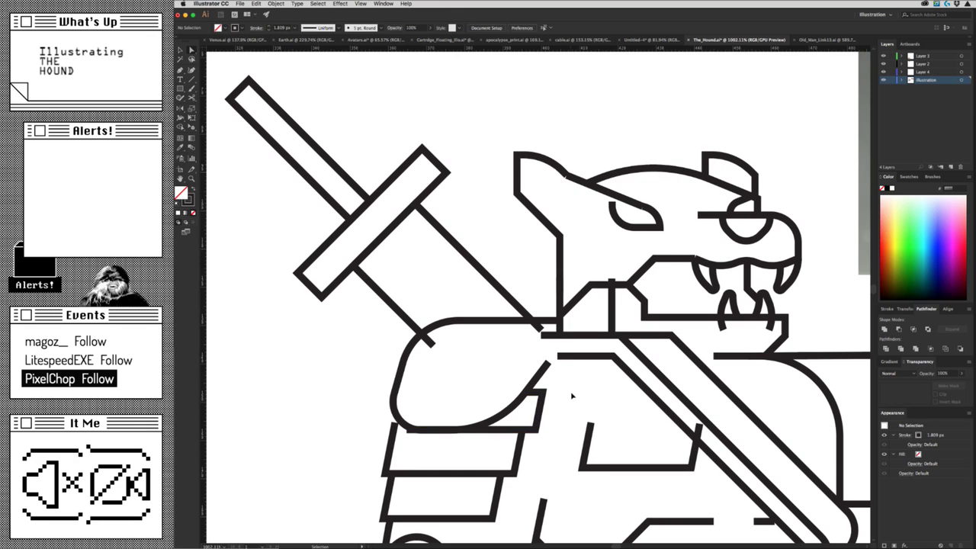
key(ctrl+z)
key(a)
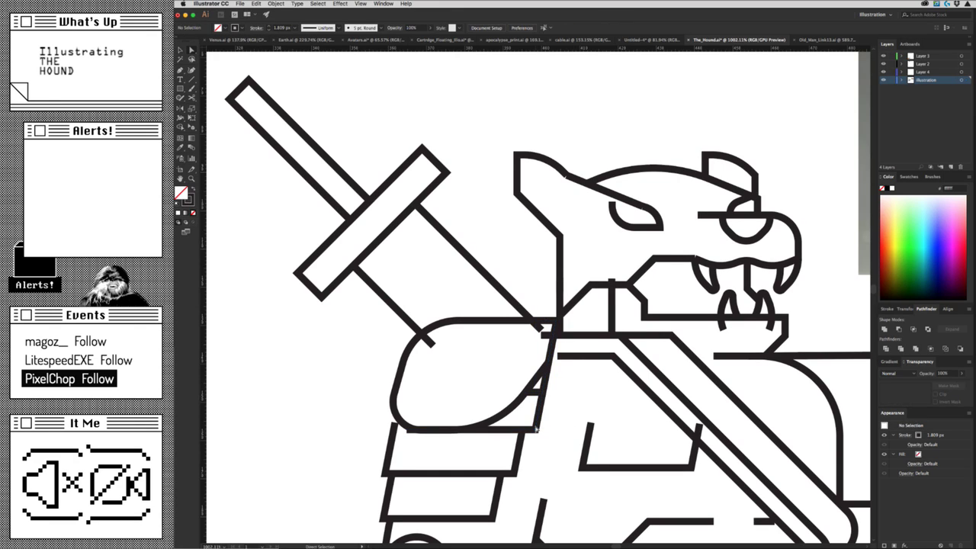
Check the browser reference, retry moving the pad's edge, then fit the whole drawing in view.
key(super+Tab)
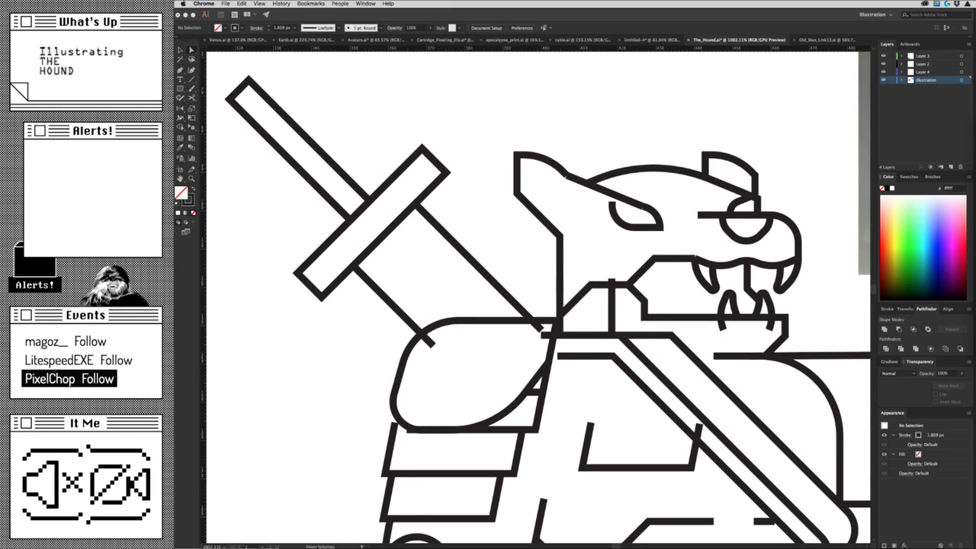
click(546, 430)
mouse_move(550, 378)
mouse_down()
mouse_move(571, 376)
mouse_move(543, 393)
mouse_up()
key(ctrl+z)
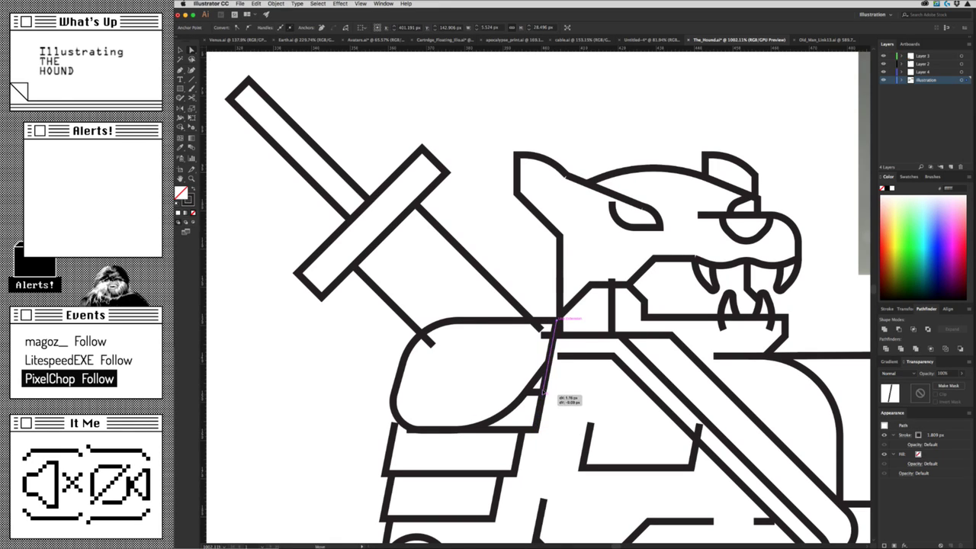
key(ctrl+0)
Zoom in on the short shoulder stroke and move it toward the curve's end.
scroll(532, 427, up, 5)
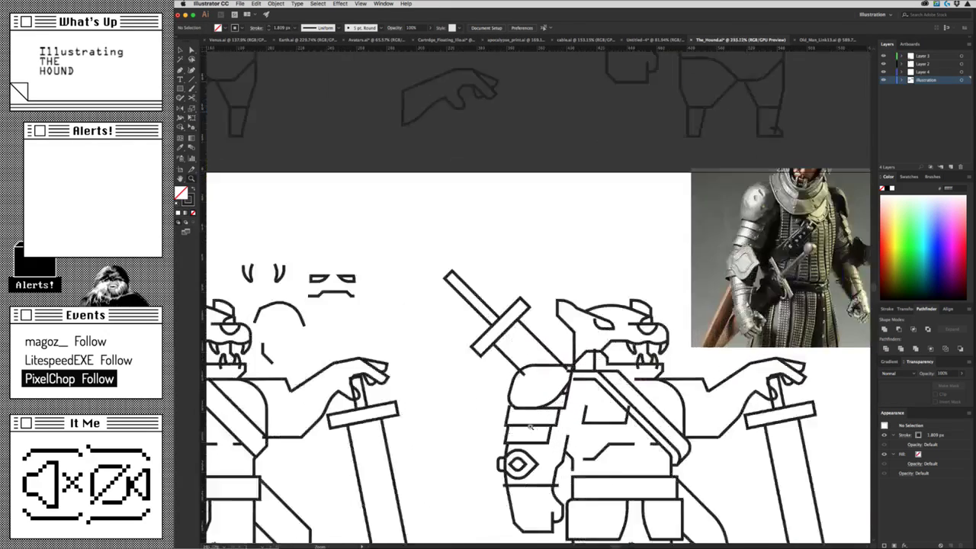
scroll(531, 427, up, 3)
click(568, 375)
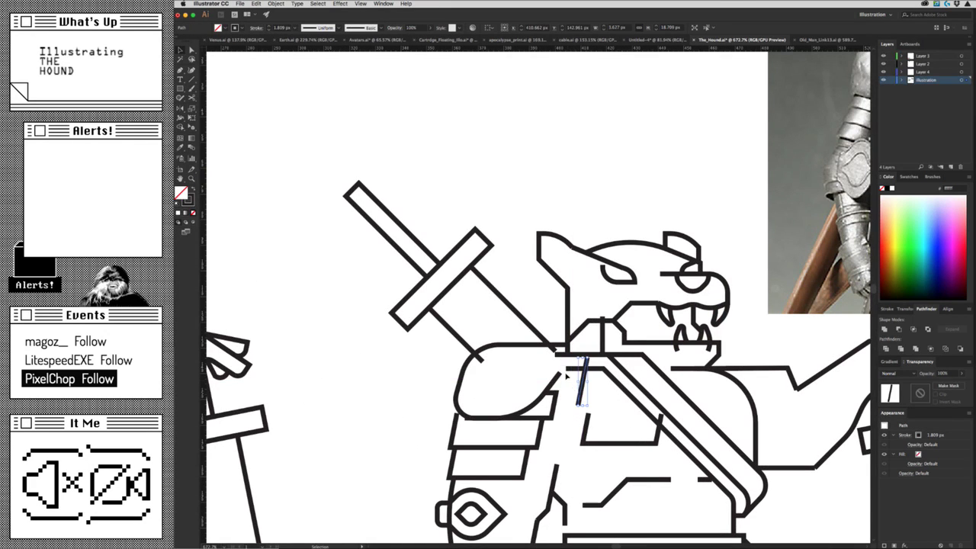
key(z)
drag(572, 373, 696, 351)
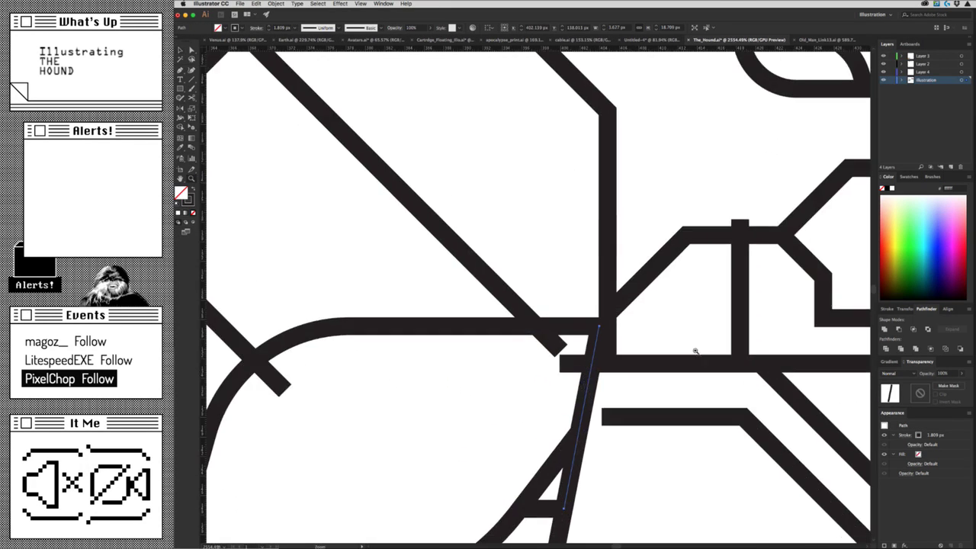
key(a)
drag(587, 395, 658, 416)
Join the shoulder curve's end to the diagonal stroke and round the joined corner.
click(599, 325)
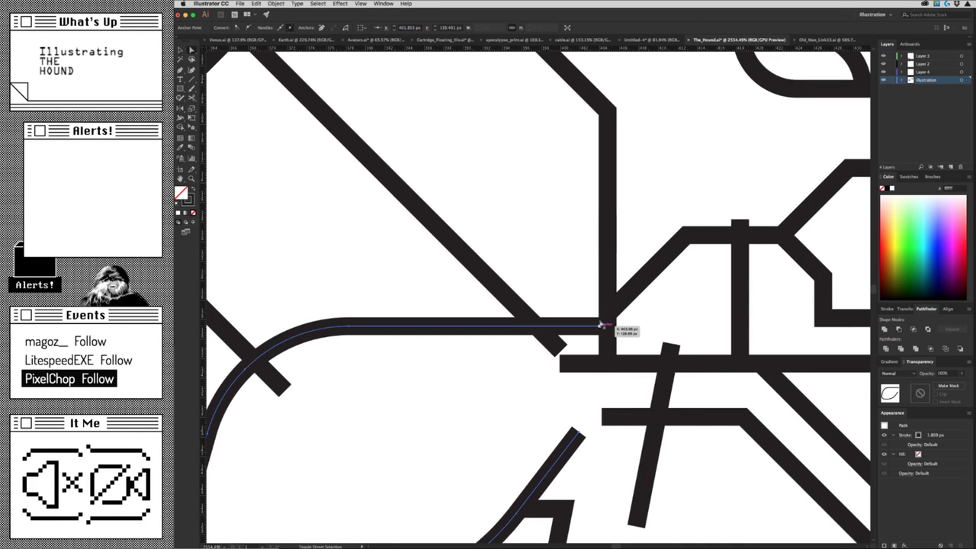
key(ctrl+j)
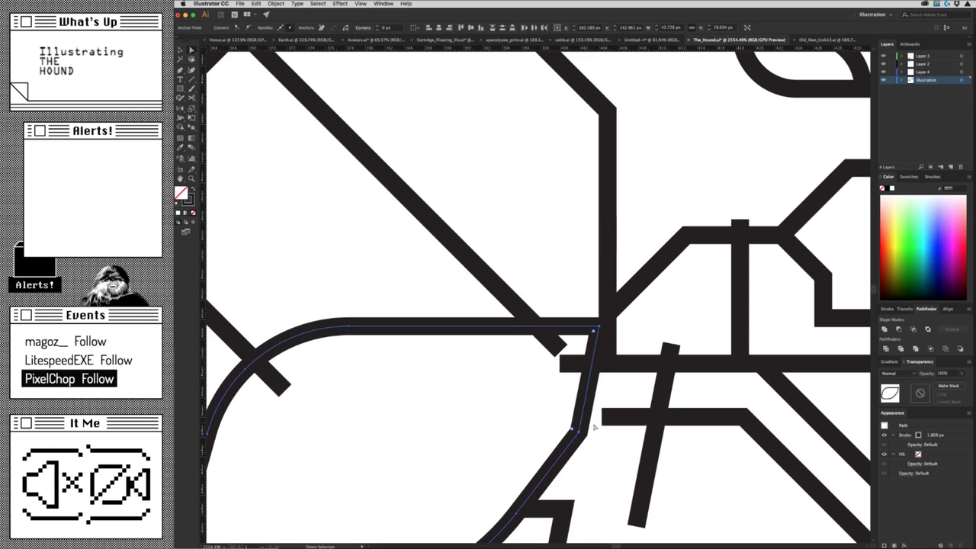
drag(562, 414, 425, 382)
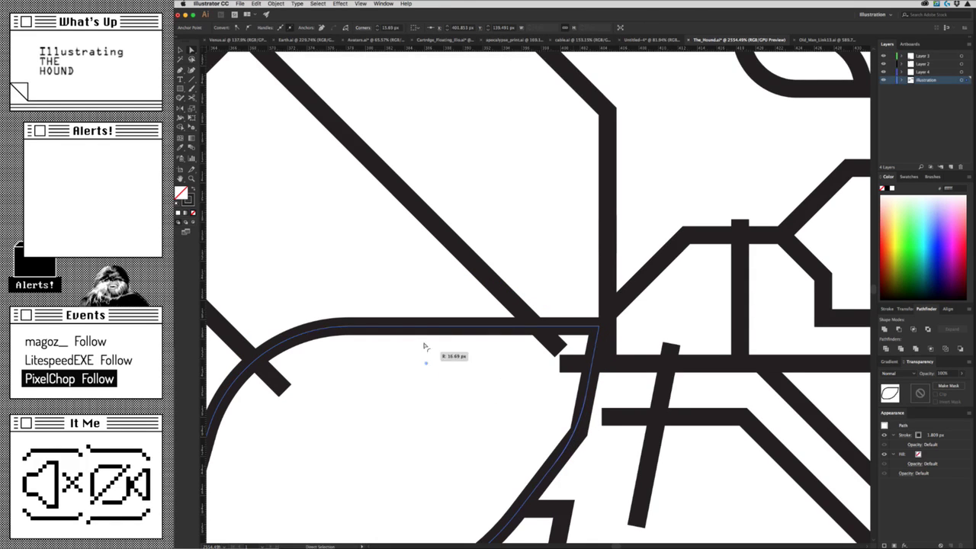
click(425, 382)
Frame both hounds and select the small slash stroke beside the hound.
scroll(425, 382, down, 5)
scroll(527, 453, down, 5)
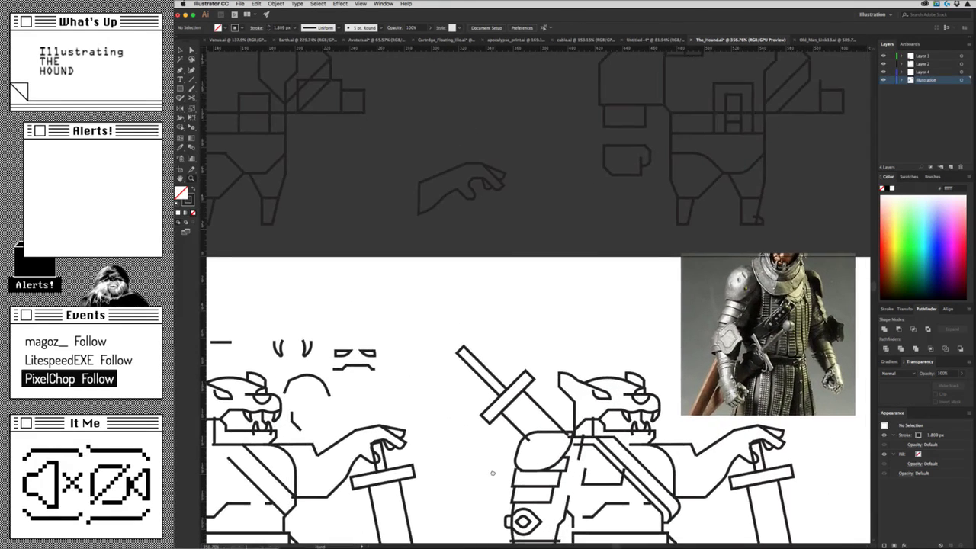
drag(493, 473, 459, 401)
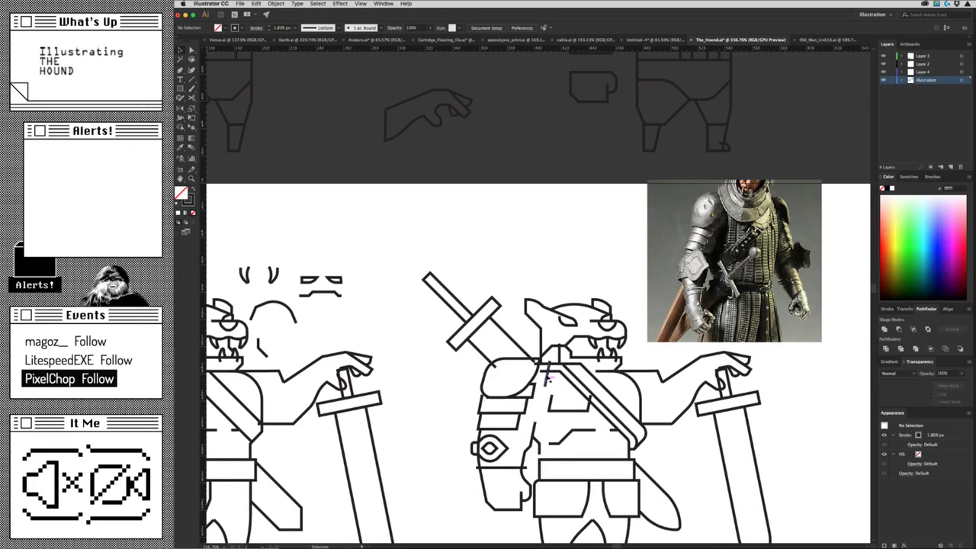
drag(373, 404, 488, 420)
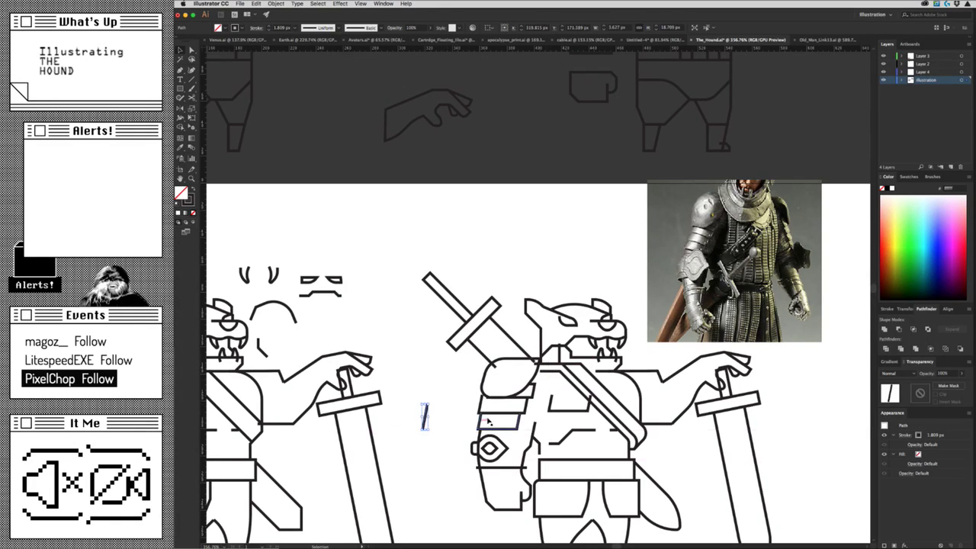
scroll(489, 420, down, 3)
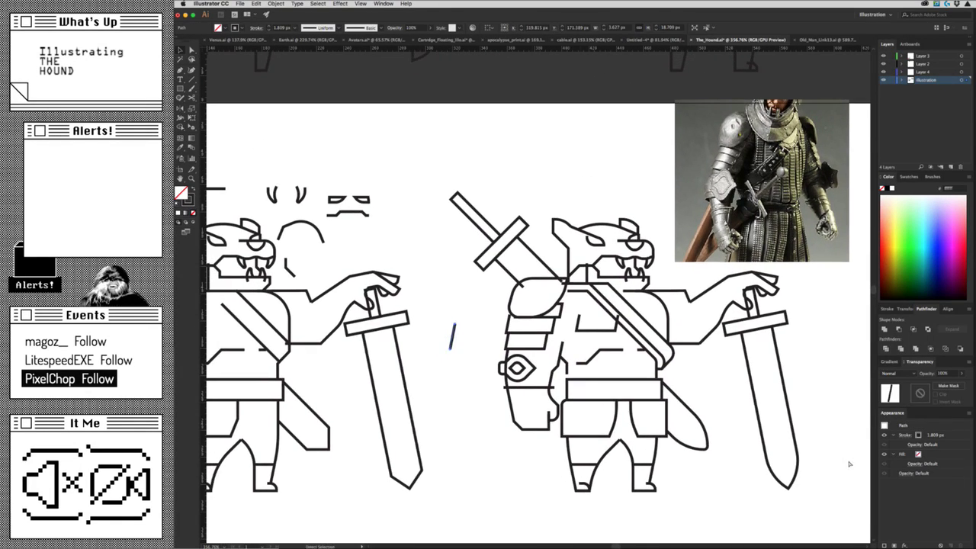
key(v)
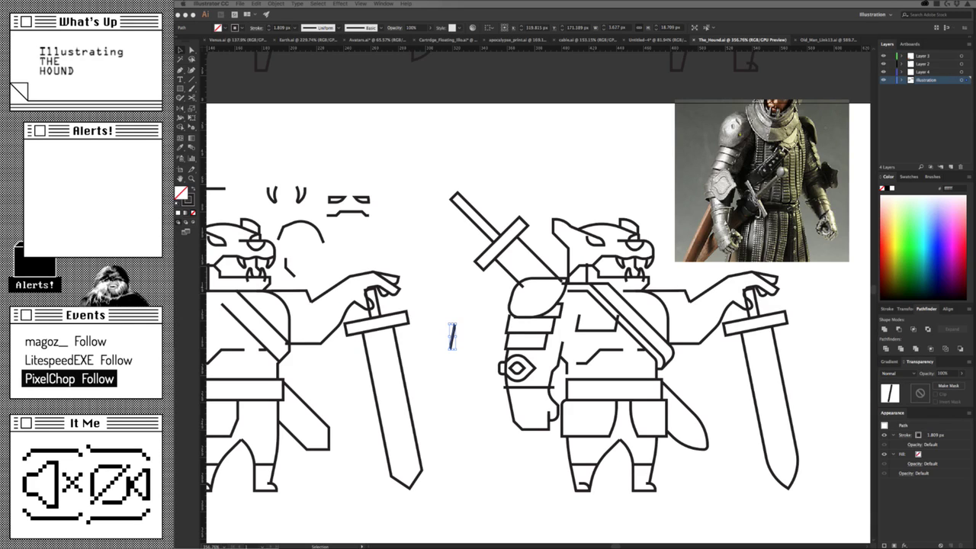
Duplicate the horizontal arm line slightly lower and turn the copy vertical.
click(452, 374)
scroll(458, 381, up, 2)
scroll(469, 404, up, 1)
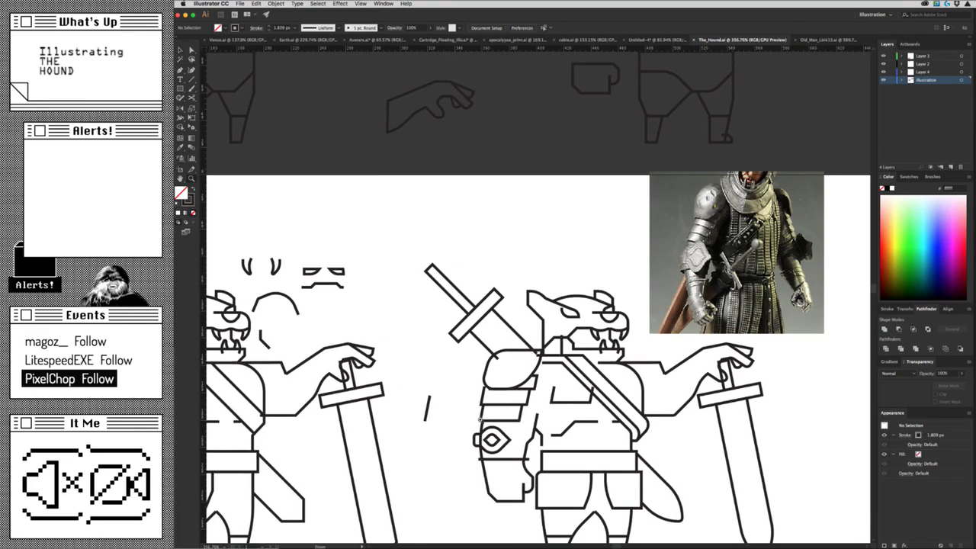
mouse_move(507, 459)
mouse_down()
mouse_move(477, 432)
mouse_move(501, 445)
mouse_up()
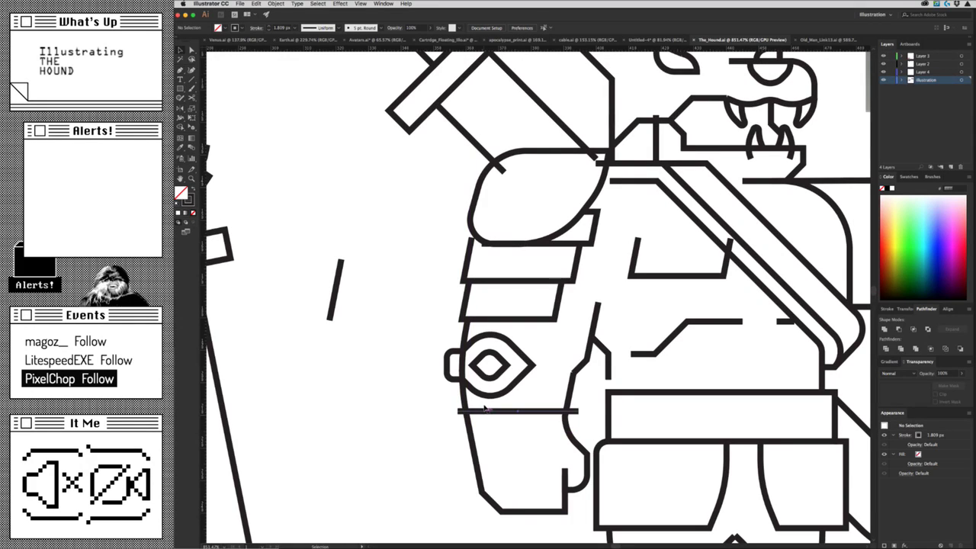
drag(485, 410, 486, 440)
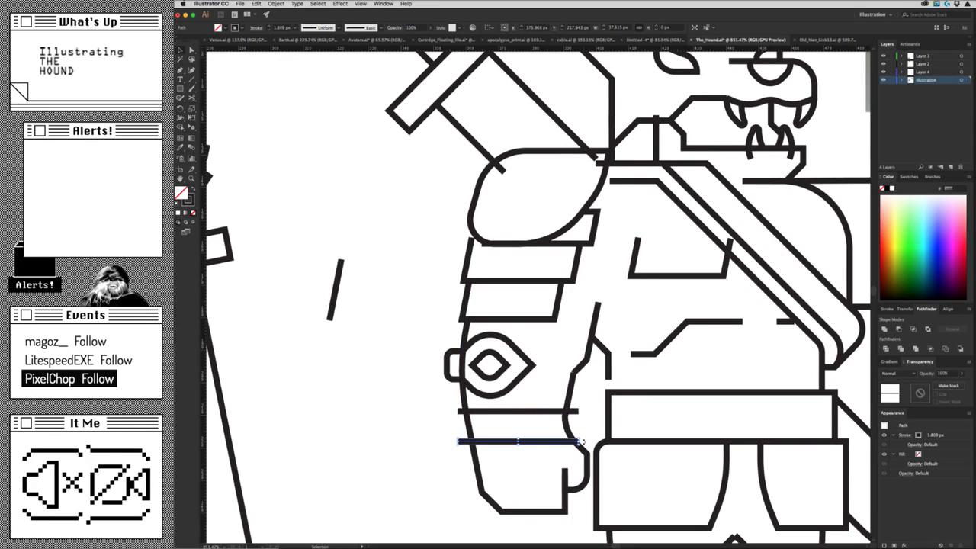
drag(583, 441, 533, 495)
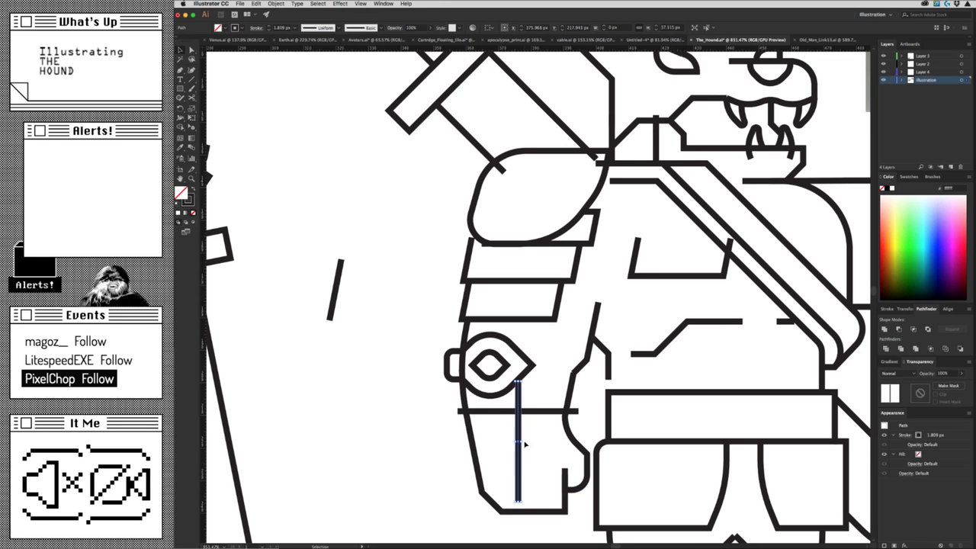
Rotate the copied line by 1.2° using the Rotate dialog.
double_click(180, 110)
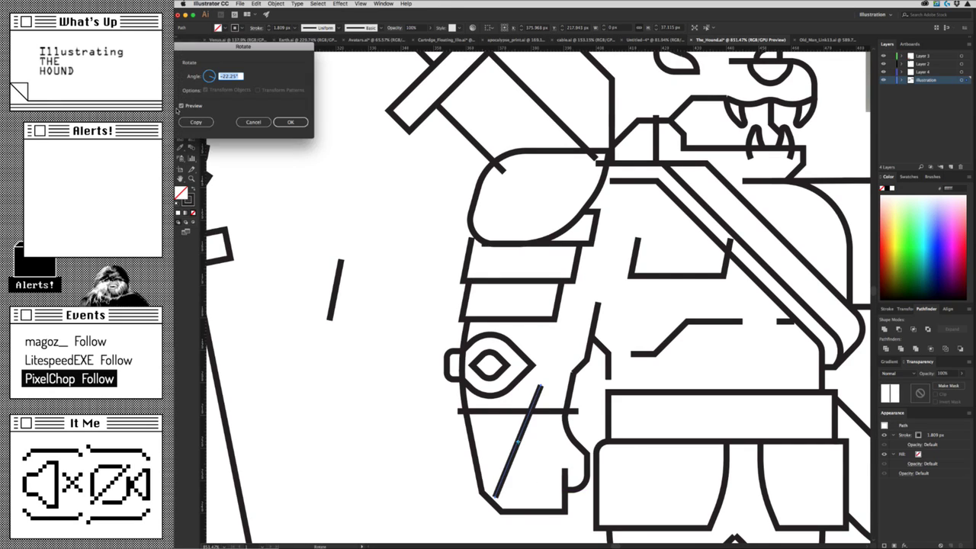
key(Left)
key(Return)
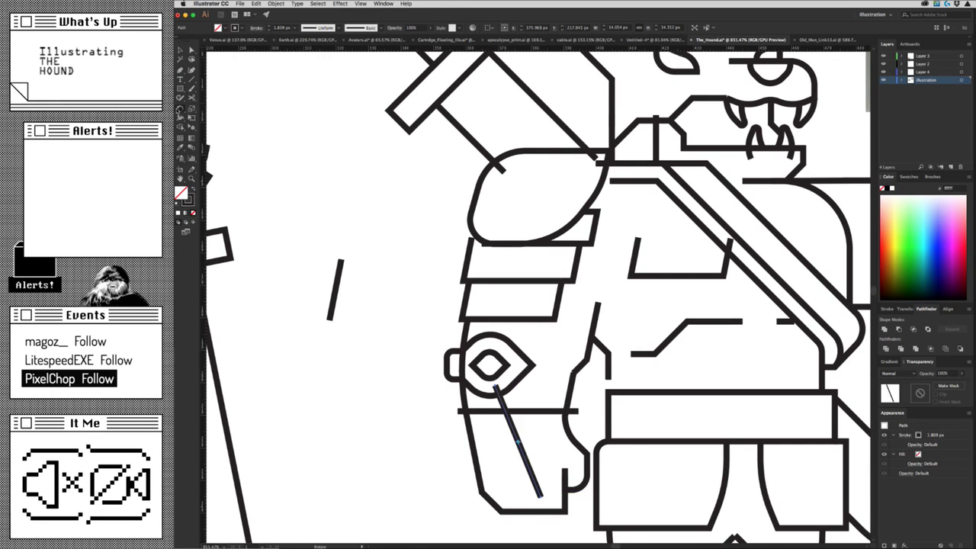
key(ctrl+z)
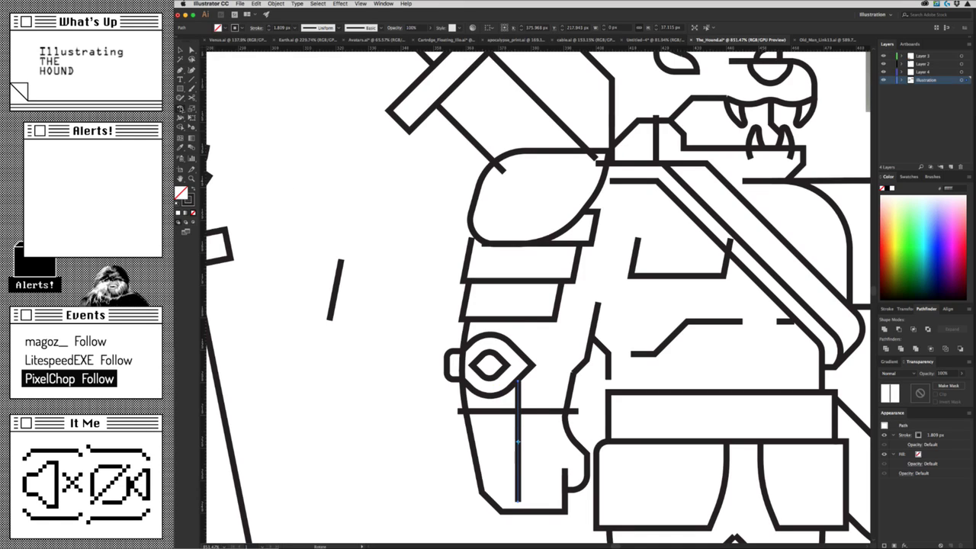
double_click(182, 111)
text(11)
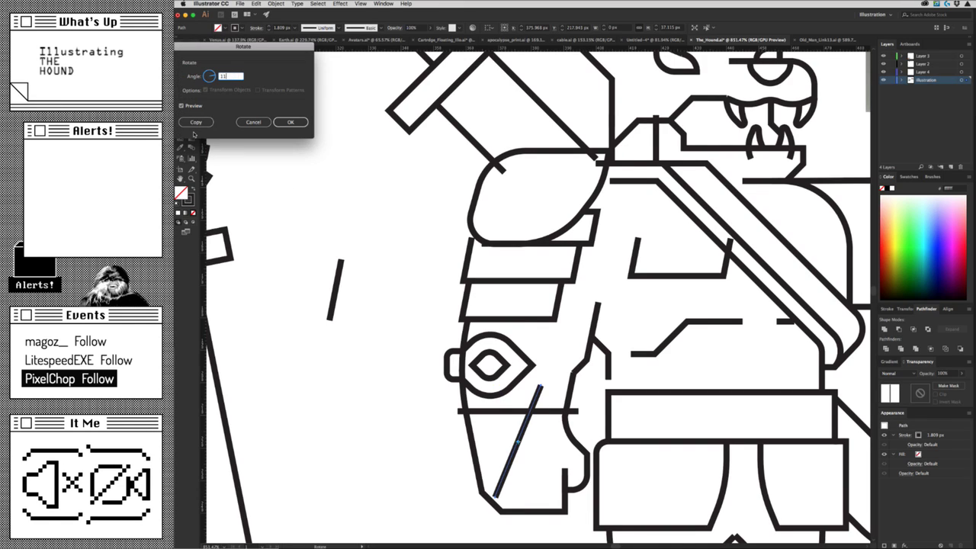
text(.25)
key(Return)
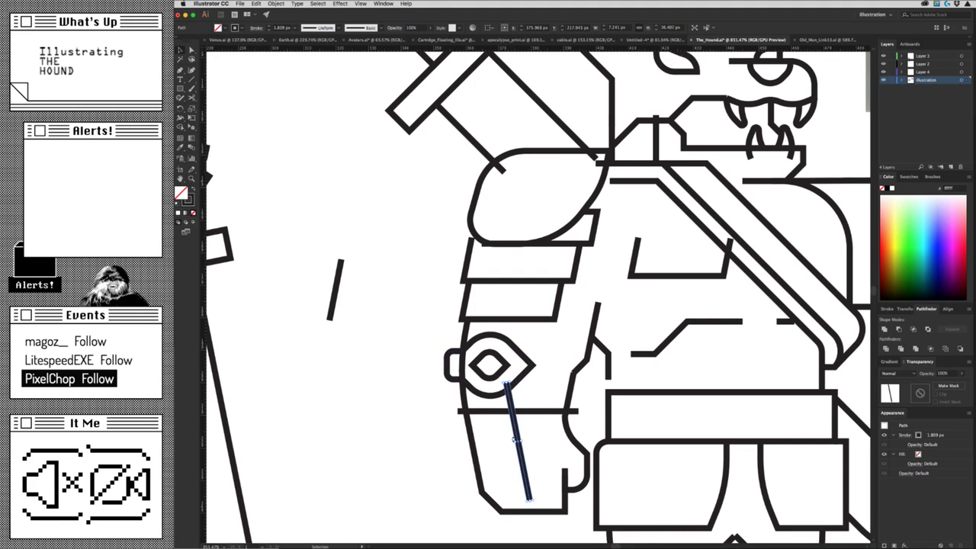
Move the tilted line down onto the forearm and shorten it by raising its bottom end.
drag(518, 431, 529, 448)
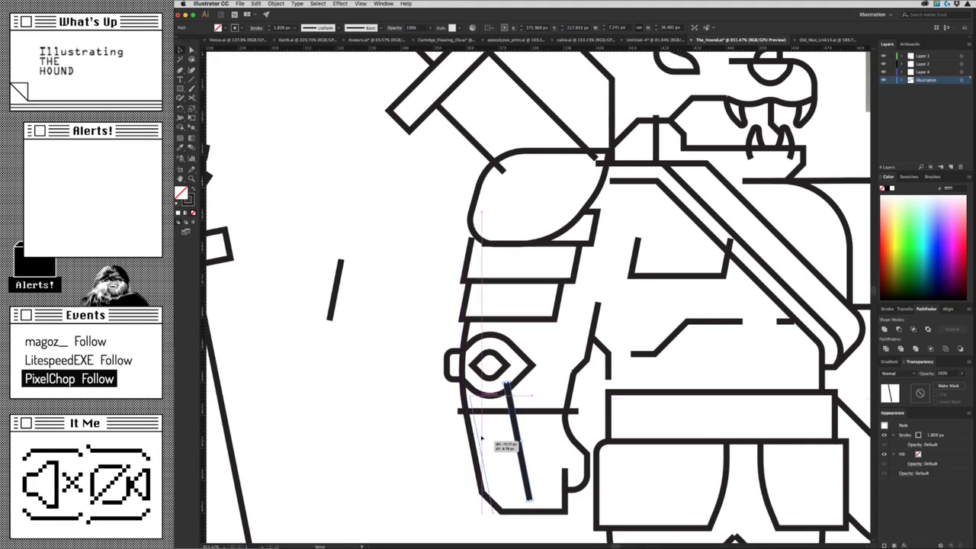
drag(529, 449, 534, 478)
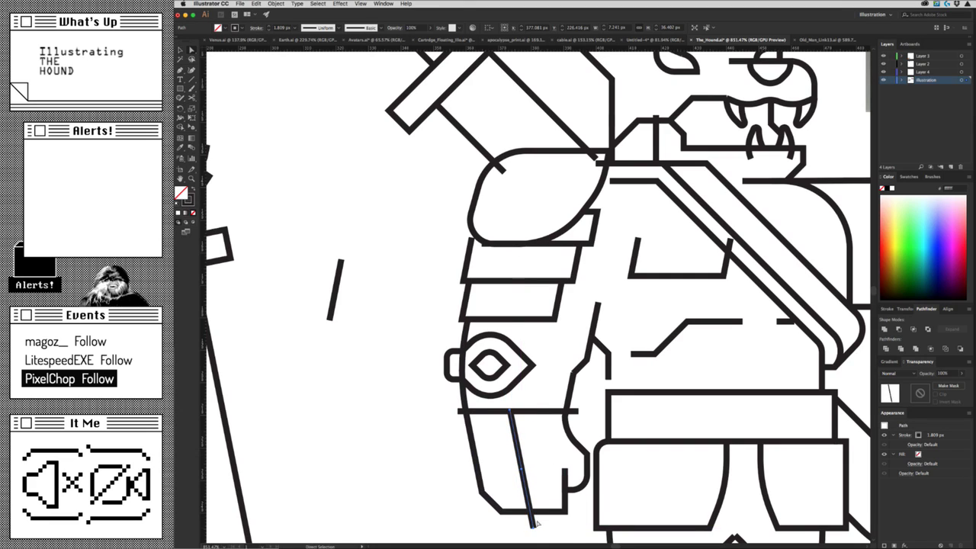
click(534, 526)
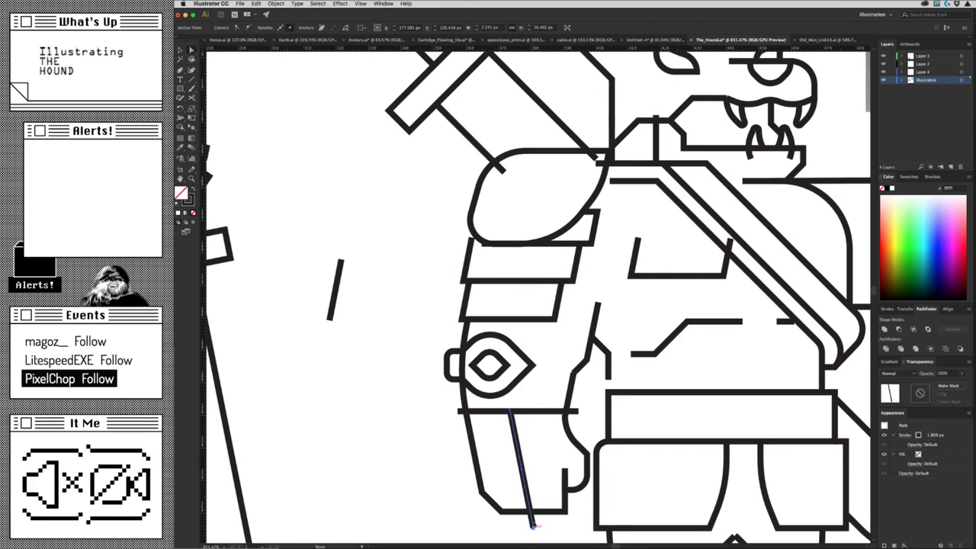
click(523, 462)
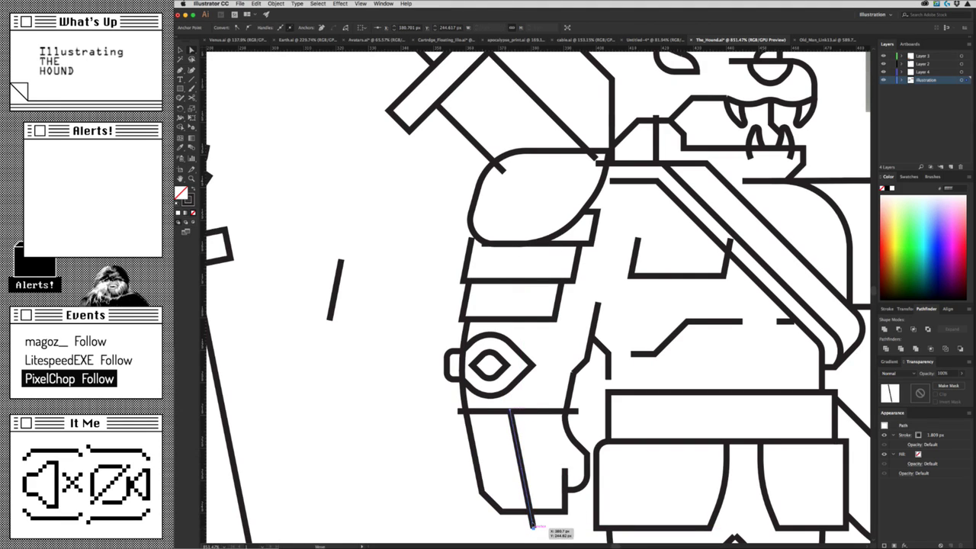
drag(532, 526, 519, 458)
click(543, 460)
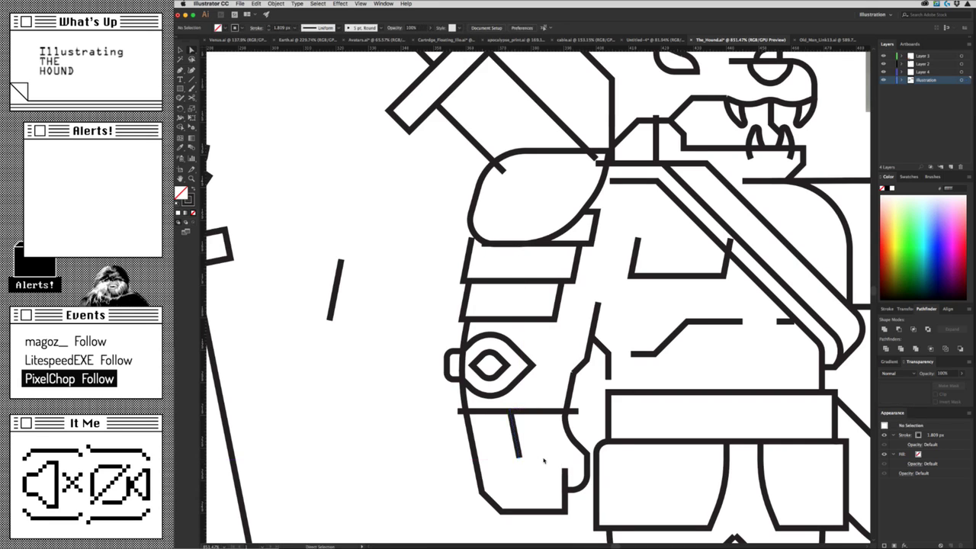
key(ctrl+0)
Shift the right hound's arm plate horizontal line slightly to the right.
scroll(497, 446, up, 5)
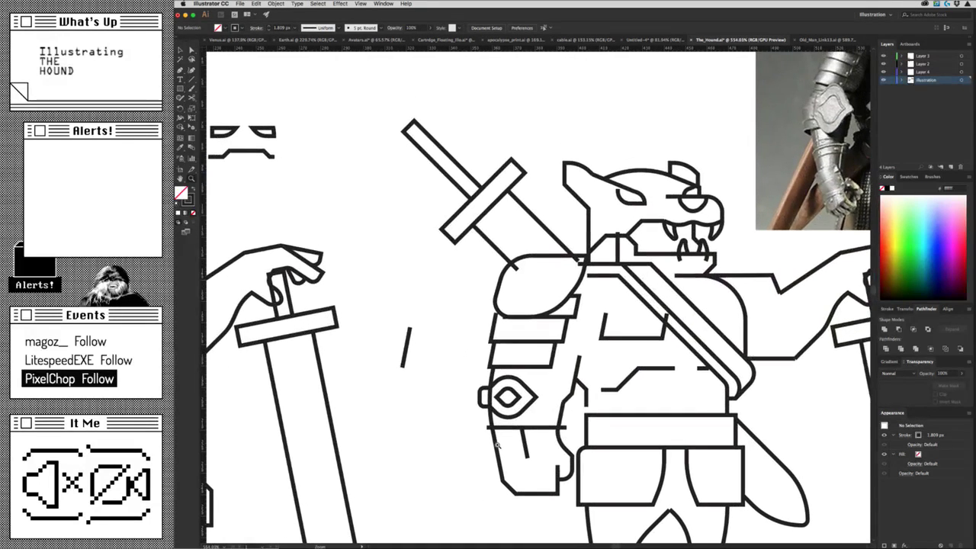
scroll(496, 445, up, 1)
scroll(533, 447, up, 1)
scroll(527, 431, up, 1)
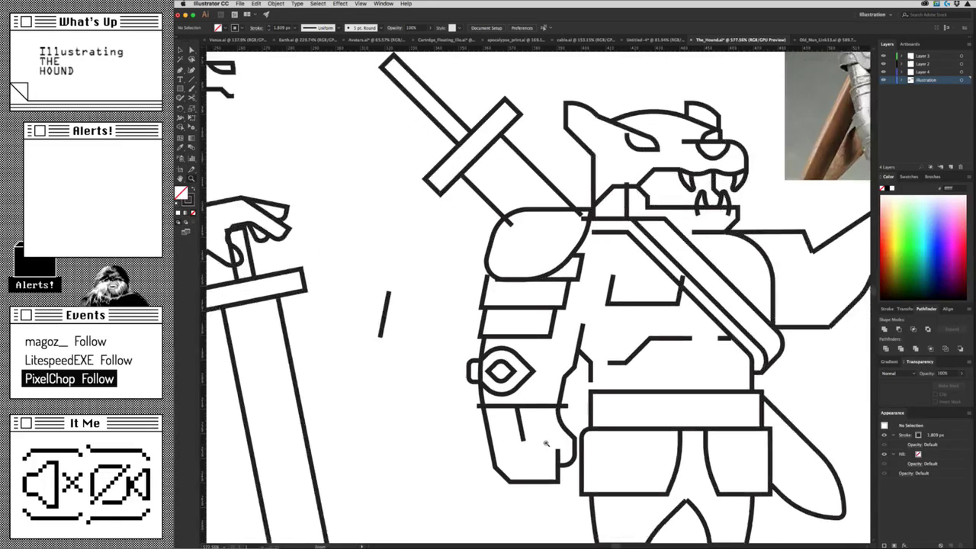
scroll(523, 416, up, 1)
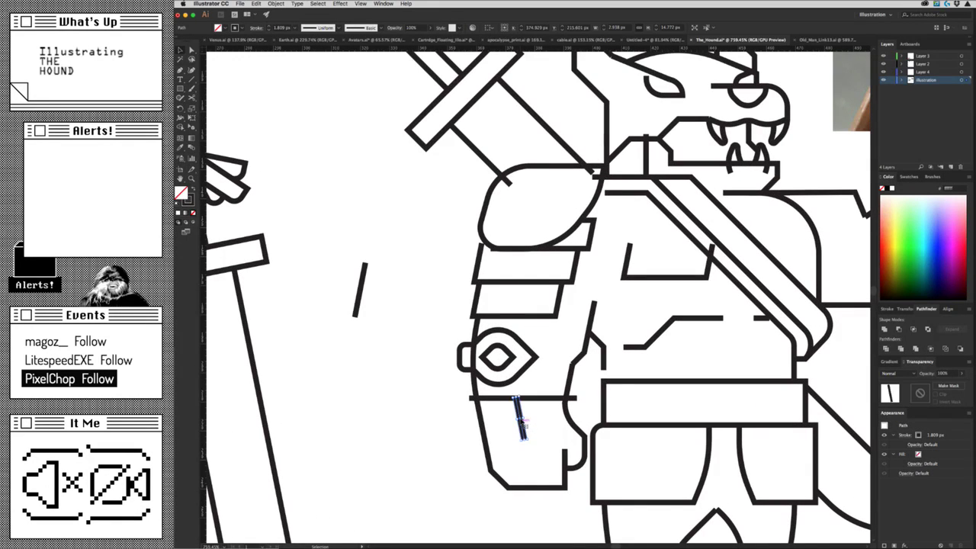
alt+click(475, 436)
scroll(475, 437, down, 2)
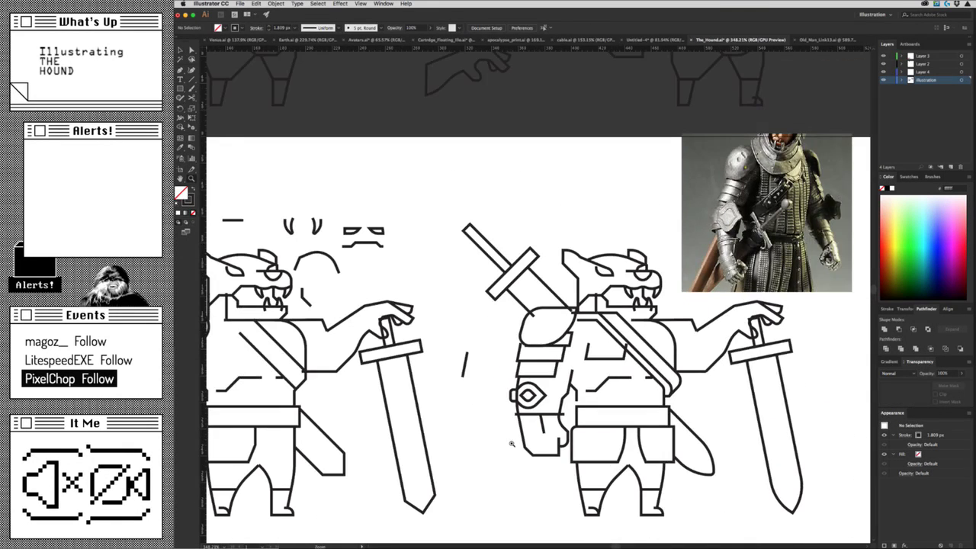
scroll(512, 444, up, 2)
scroll(522, 404, up, 2)
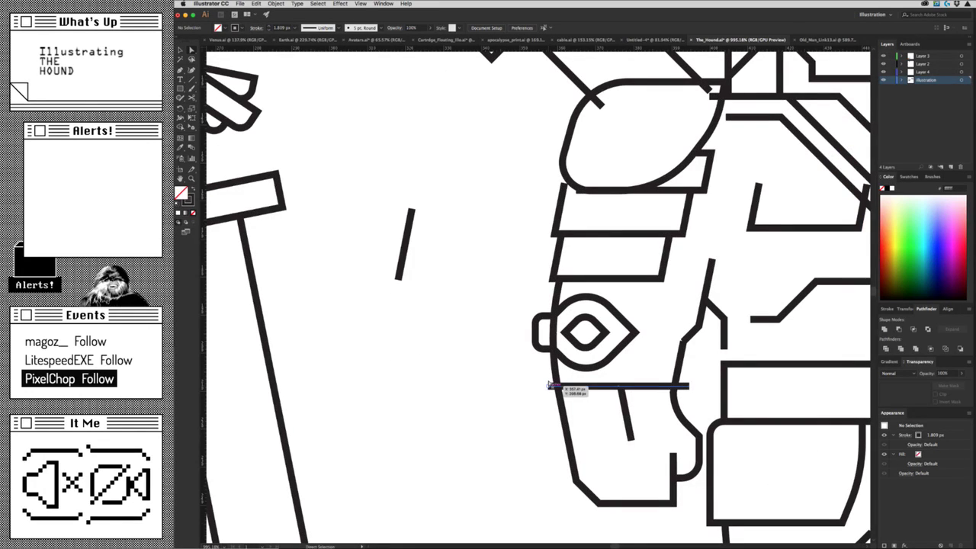
drag(547, 385, 559, 386)
Add a copy of the short arm stroke rotated vertical, then select the horizontal line's end point.
scroll(519, 418, down, 2)
scroll(534, 468, down, 3)
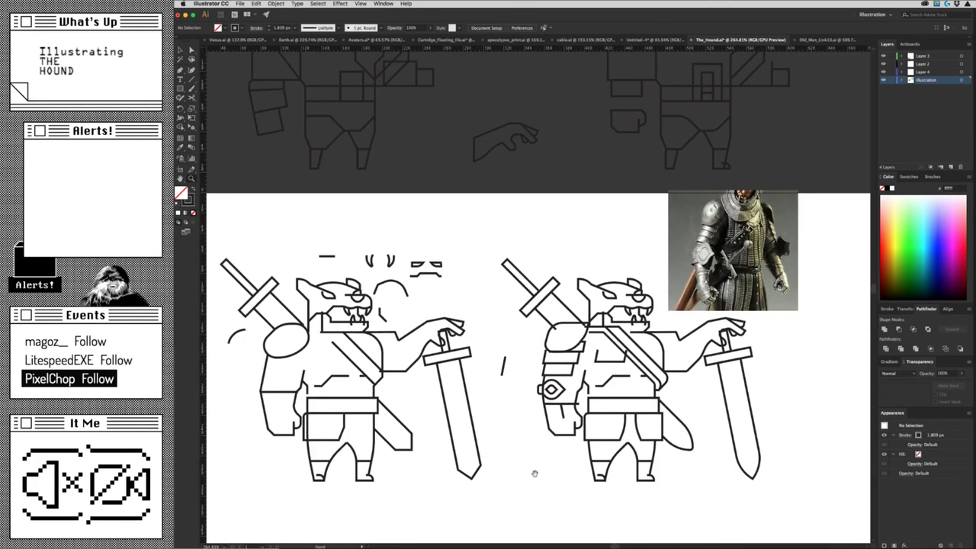
drag(528, 469, 526, 495)
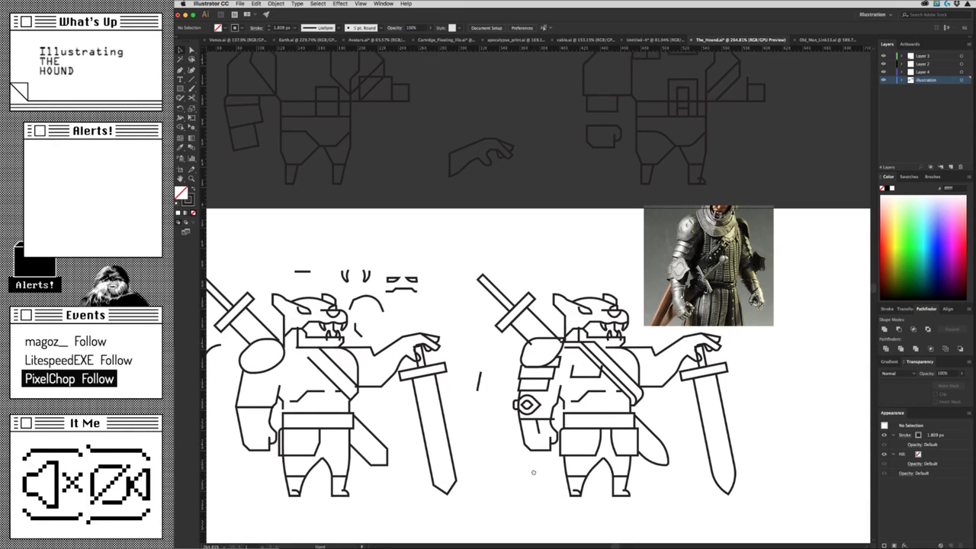
scroll(536, 473, up, 5)
drag(564, 433, 584, 436)
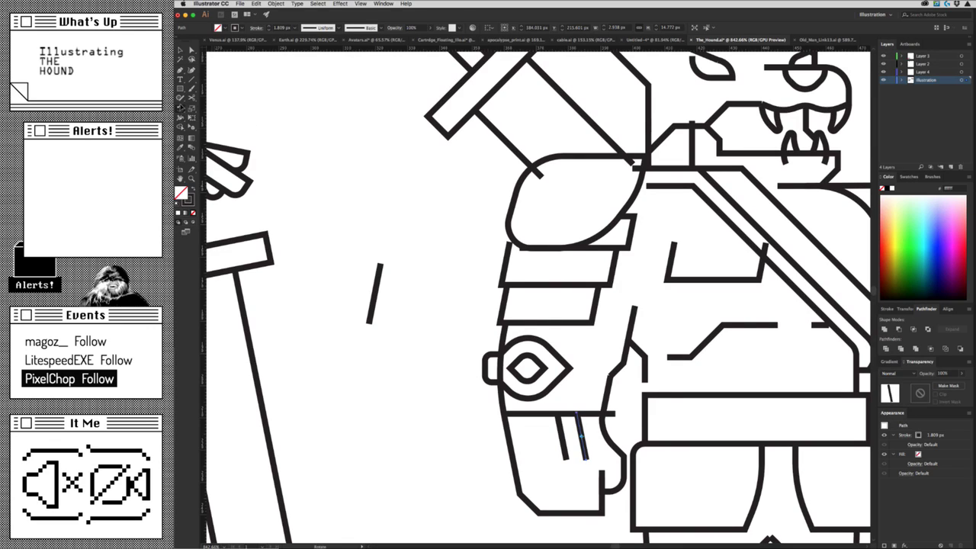
double_click(180, 111)
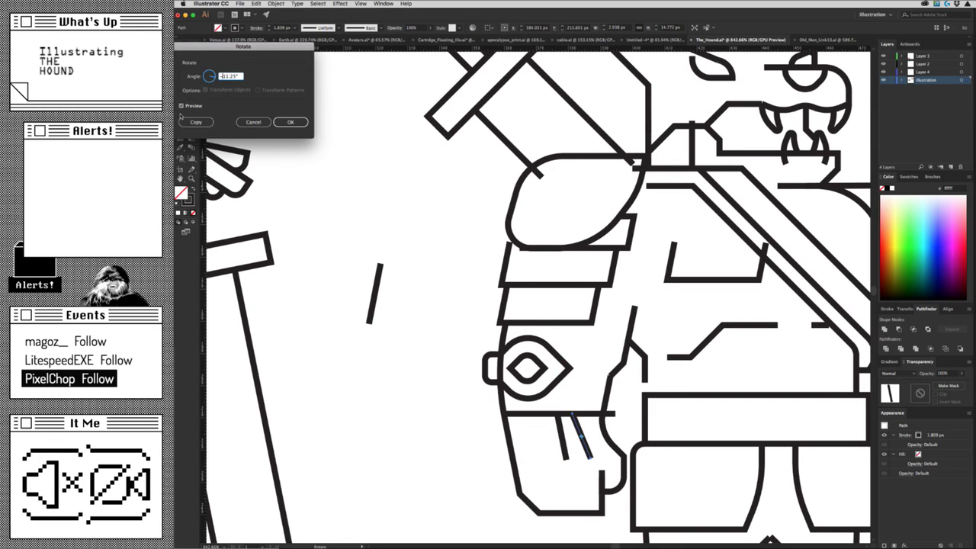
key(Return)
key(a)
click(603, 414)
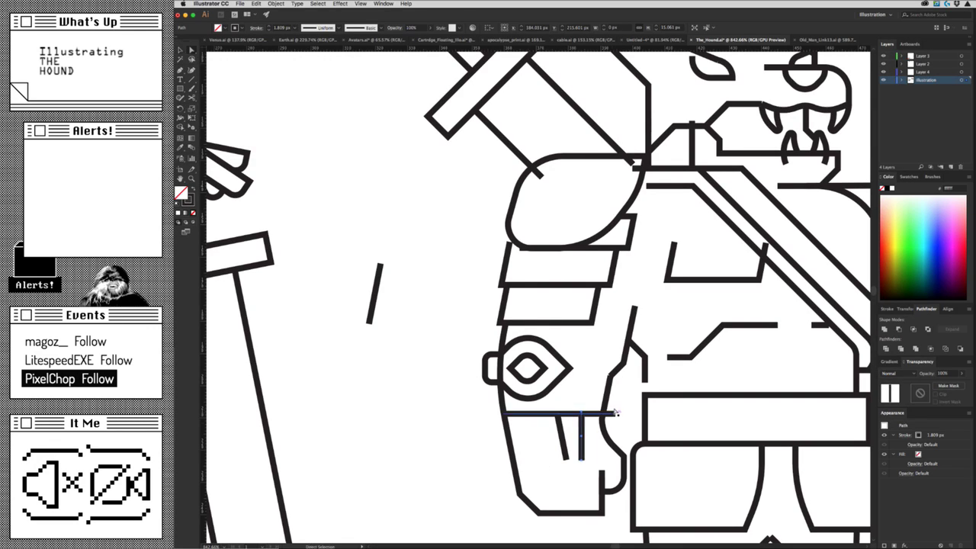
key(XF86AudioLowerVolume)
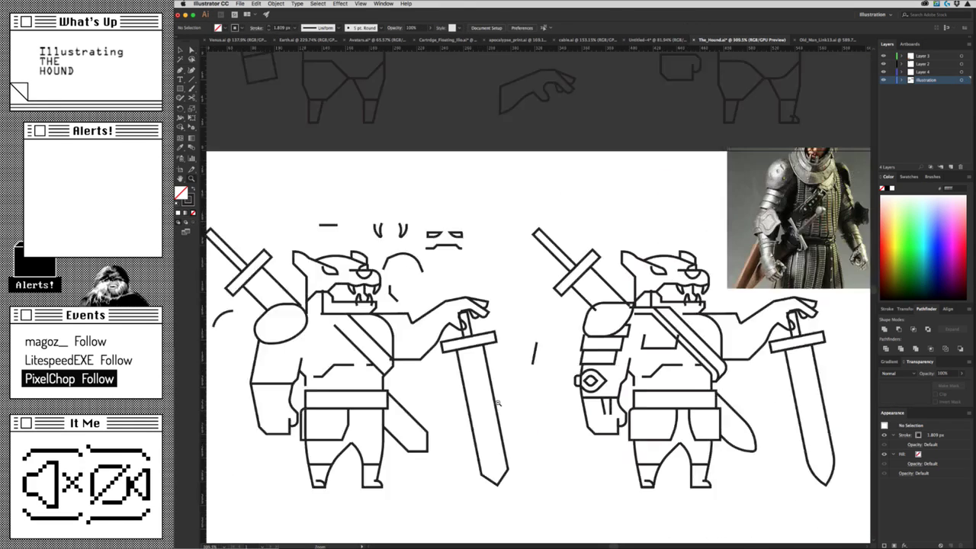
Undo the bent chest stroke's change, restoring it to its chest position.
scroll(654, 331, down, 5)
scroll(594, 435, down, 2)
scroll(528, 396, down, 3)
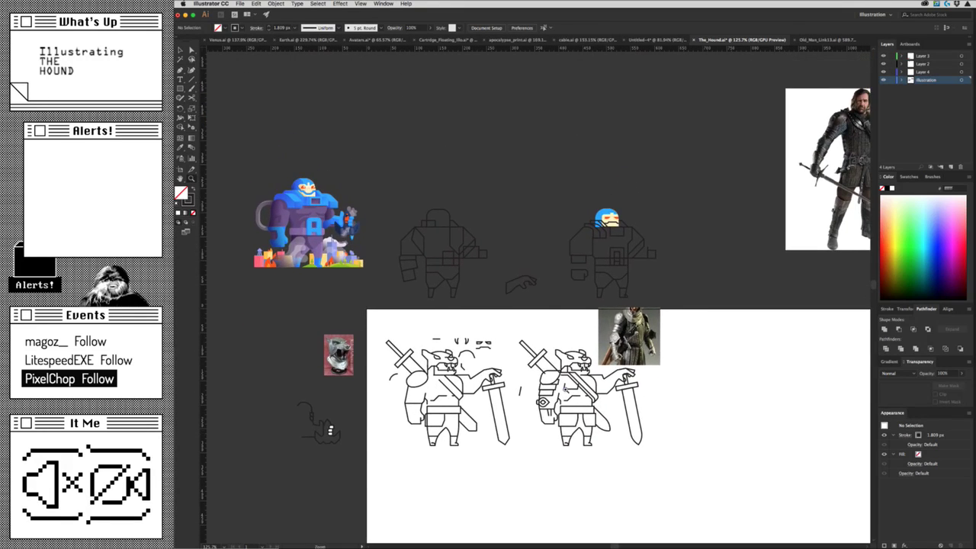
scroll(685, 373, up, 5)
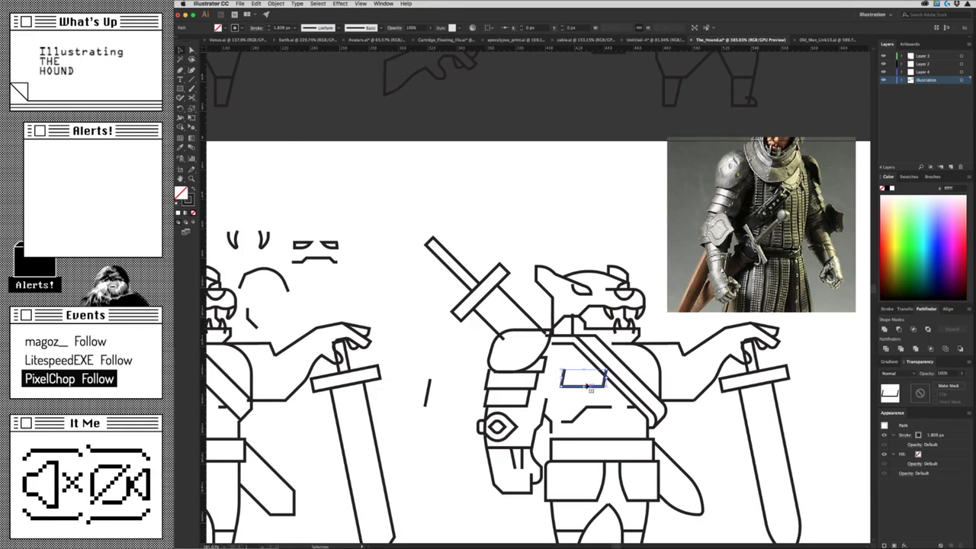
mouse_move(591, 418)
mouse_down()
mouse_move(598, 370)
mouse_move(719, 401)
mouse_up()
key(ctrl+z)
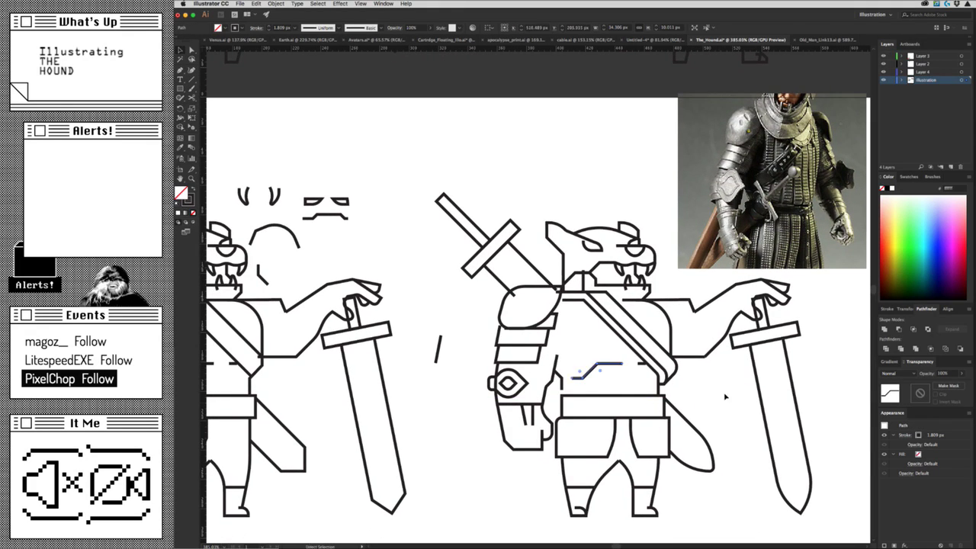
click(705, 391)
scroll(686, 374, up, 2)
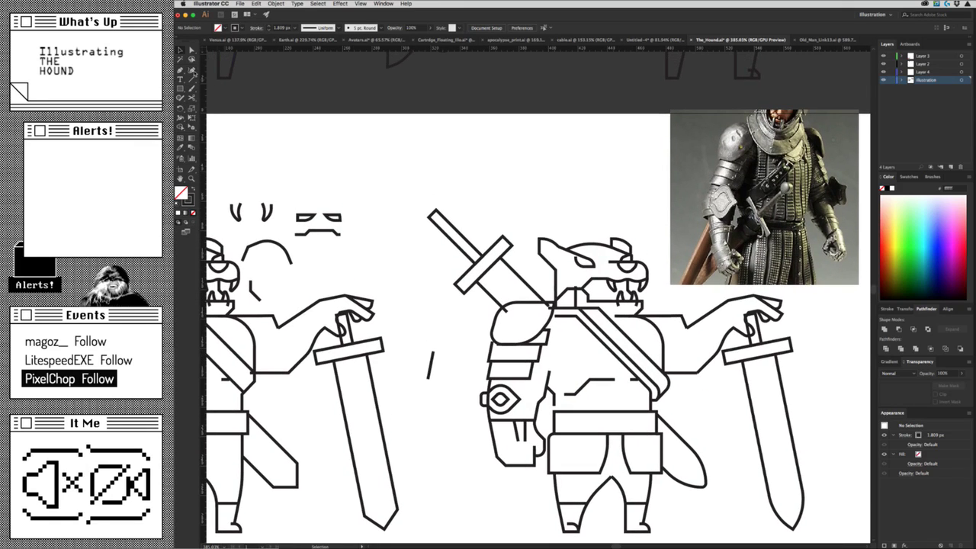
Draw a vertical line from the strap down to the belt and select its top anchor.
key(backslash)
drag(590, 306, 576, 411)
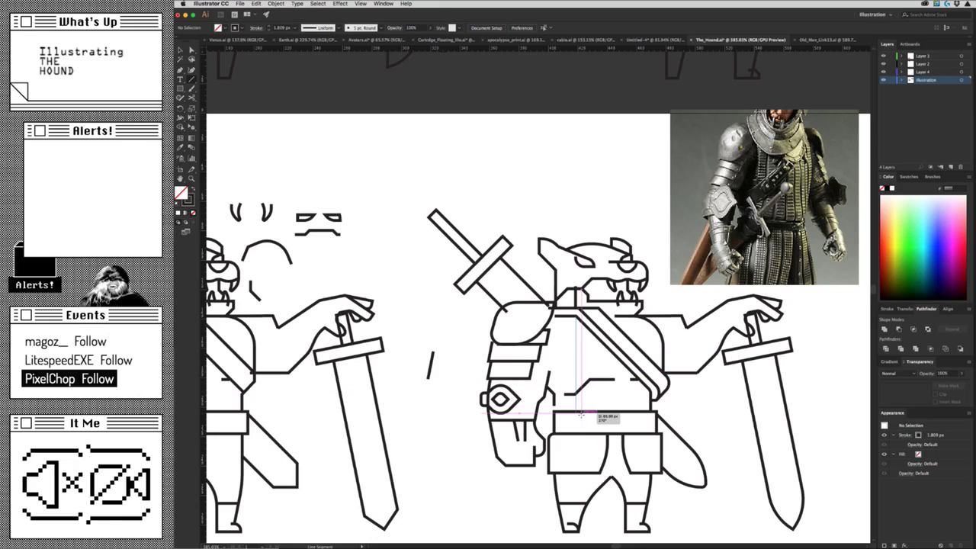
key(a)
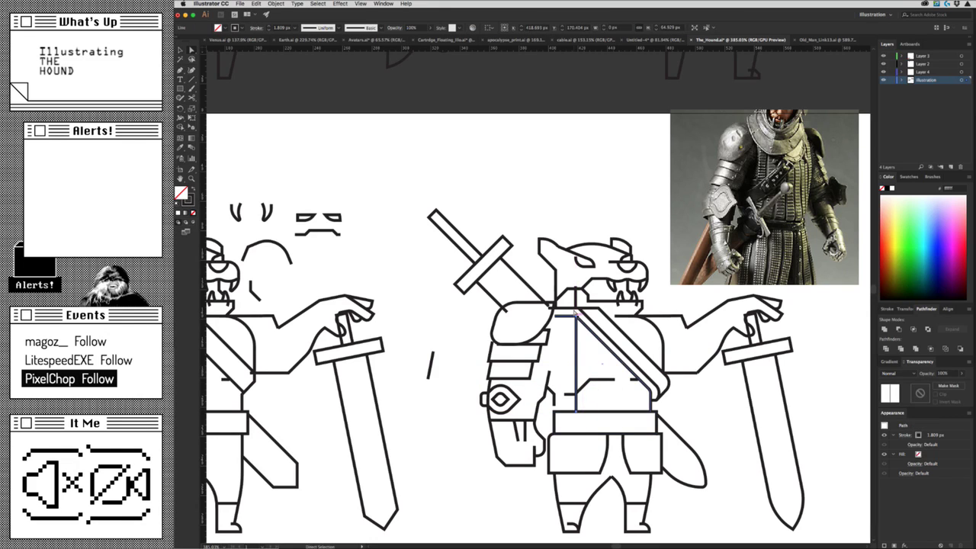
click(577, 315)
key(ctrl+shift+a)
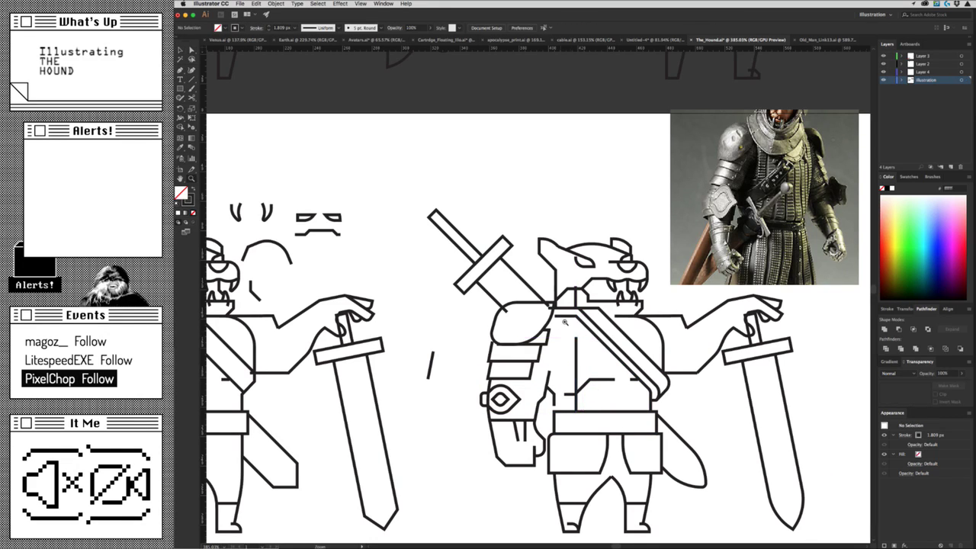
key(z)
scroll(574, 321, up, 1)
scroll(575, 321, up, 3)
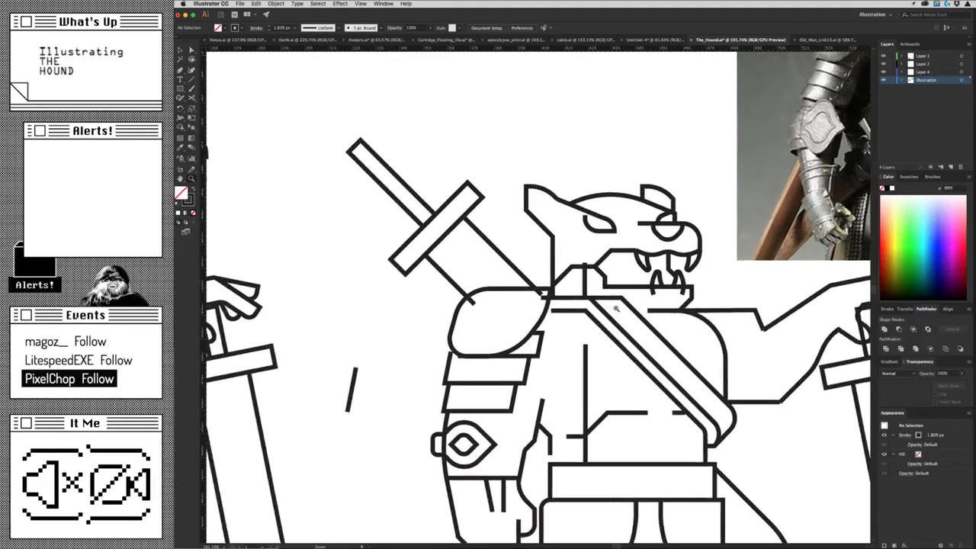
Reposition the chest line's top point and draw a short stroke on the chest.
key(a)
mouse_move(591, 346)
mouse_down()
mouse_move(600, 340)
mouse_move(592, 335)
mouse_up()
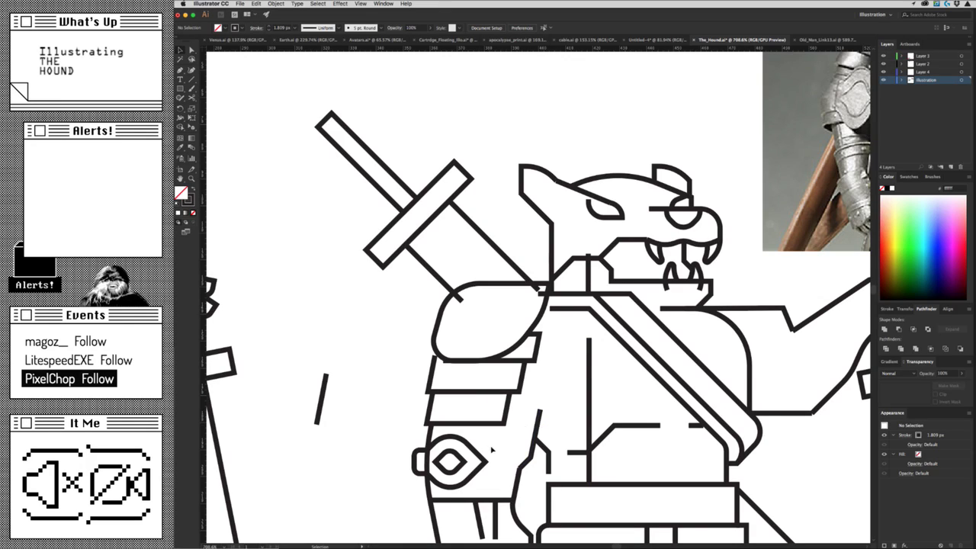
mouse_move(616, 370)
mouse_down()
mouse_move(595, 428)
mouse_move(619, 429)
mouse_up()
key(a)
key(v)
click(689, 478)
Shorten the short stroke and move it up to the top of the chest line.
key(a)
click(600, 392)
drag(606, 420, 605, 413)
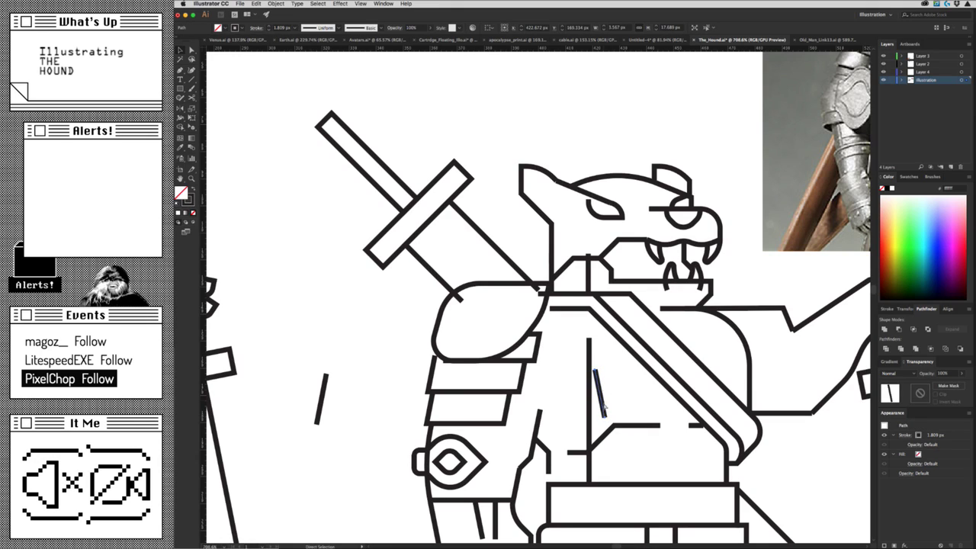
drag(588, 343, 609, 383)
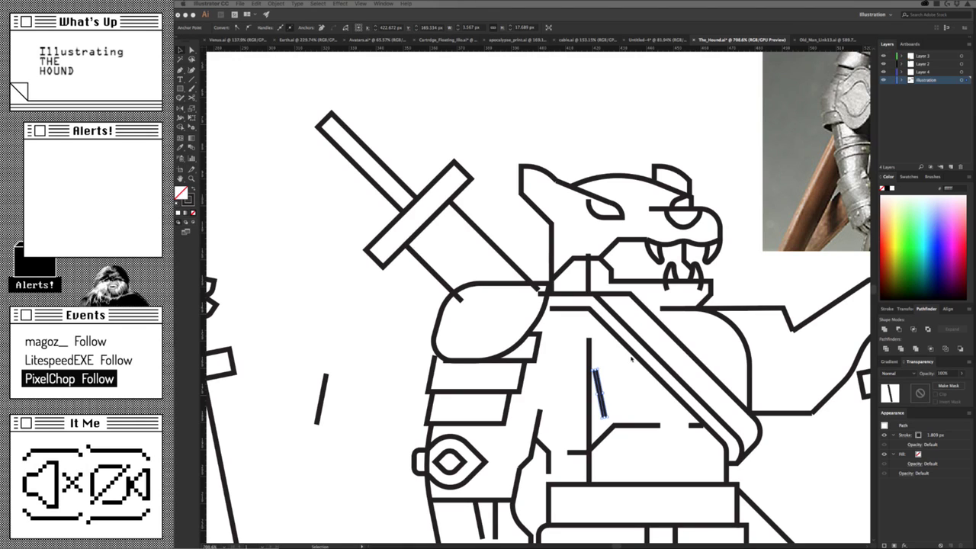
drag(603, 412, 600, 343)
click(600, 343)
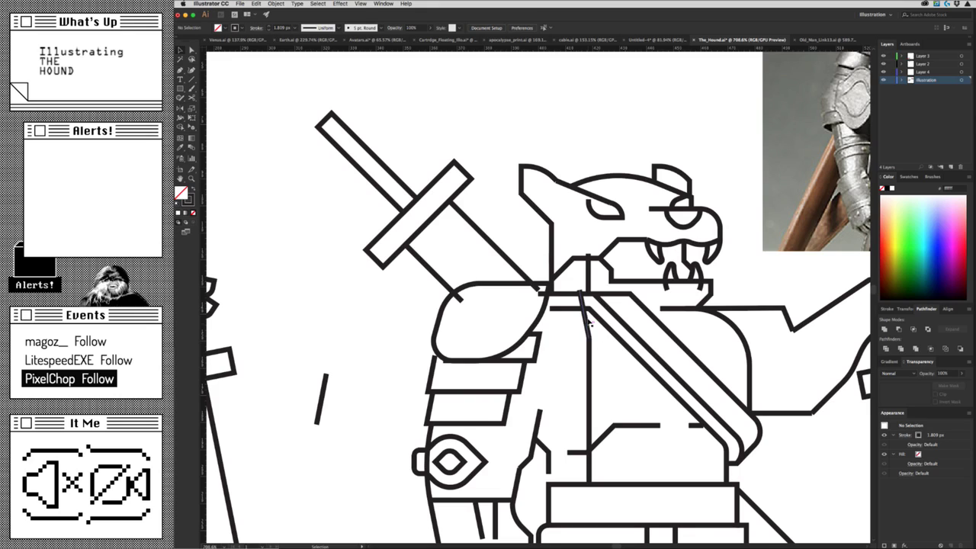
key(ctrl+z)
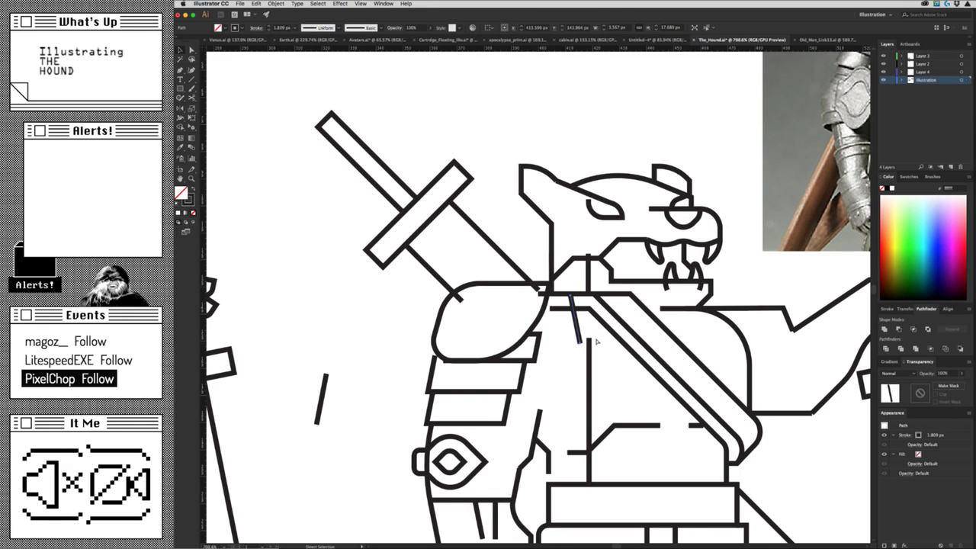
key(ctrl+shift+z)
Rotate the stroke by -11.25° and fit its ends onto the chest line toward the collar.
double_click(180, 111)
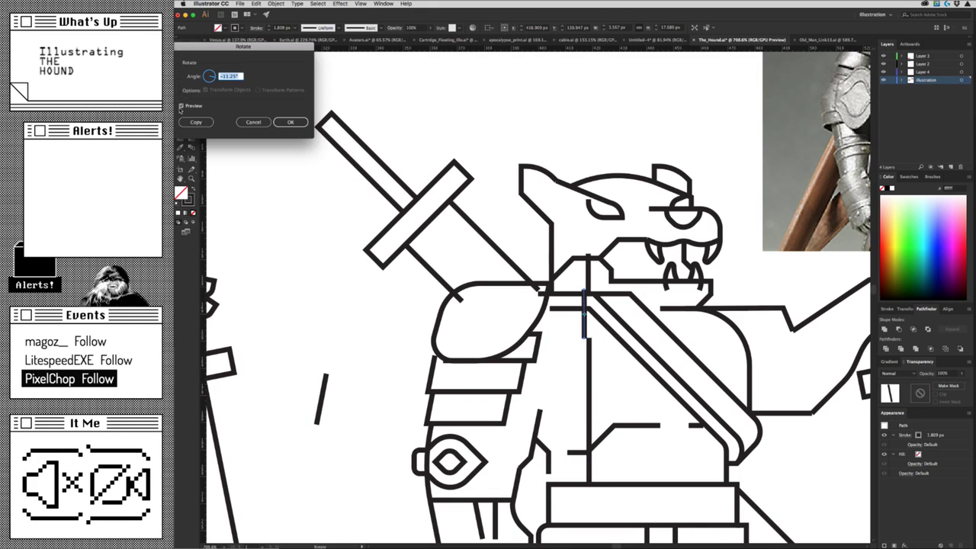
click(181, 107)
key(Return)
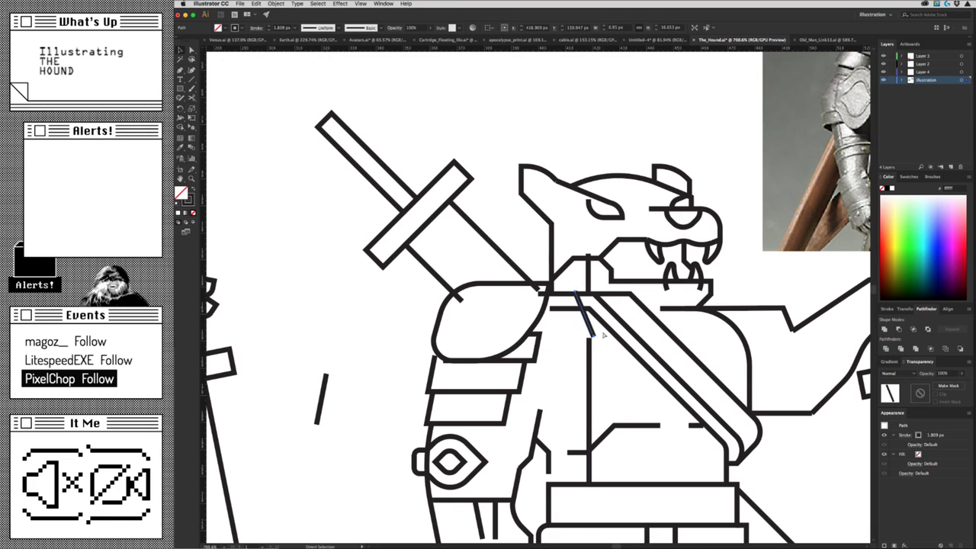
drag(603, 334, 590, 336)
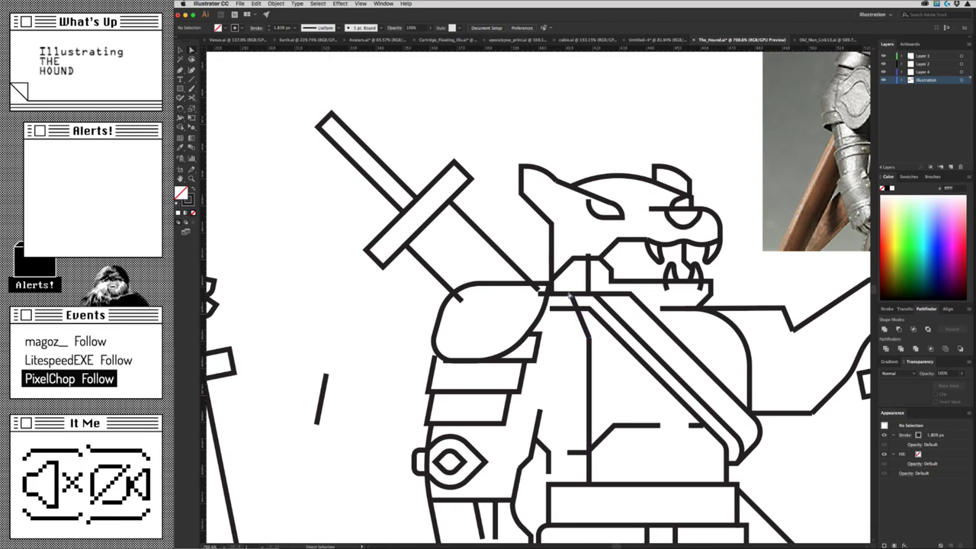
key(a)
click(572, 292)
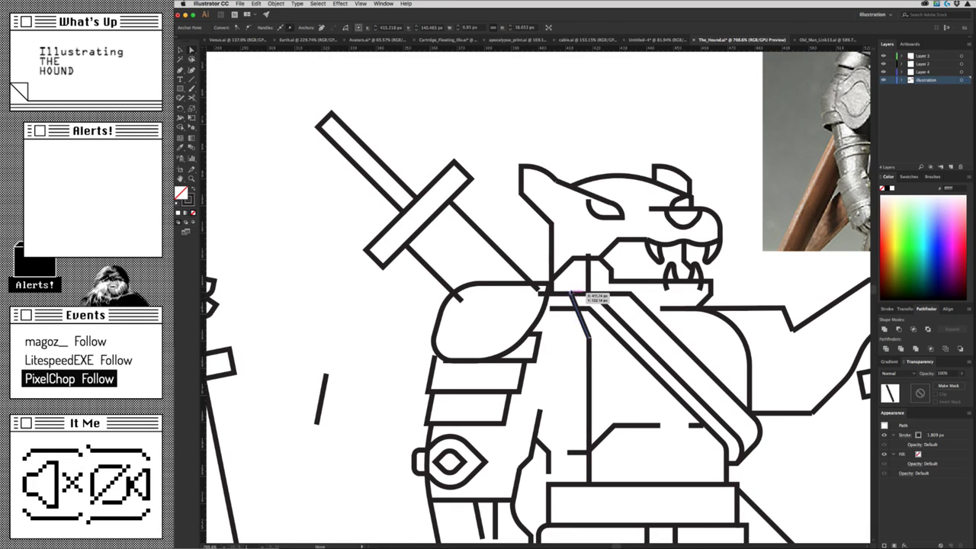
drag(572, 292, 584, 308)
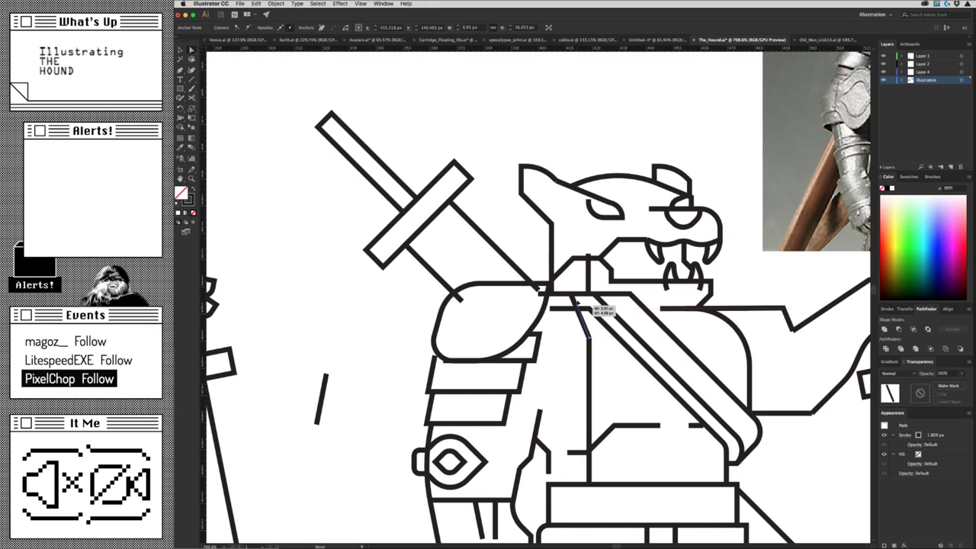
click(599, 339)
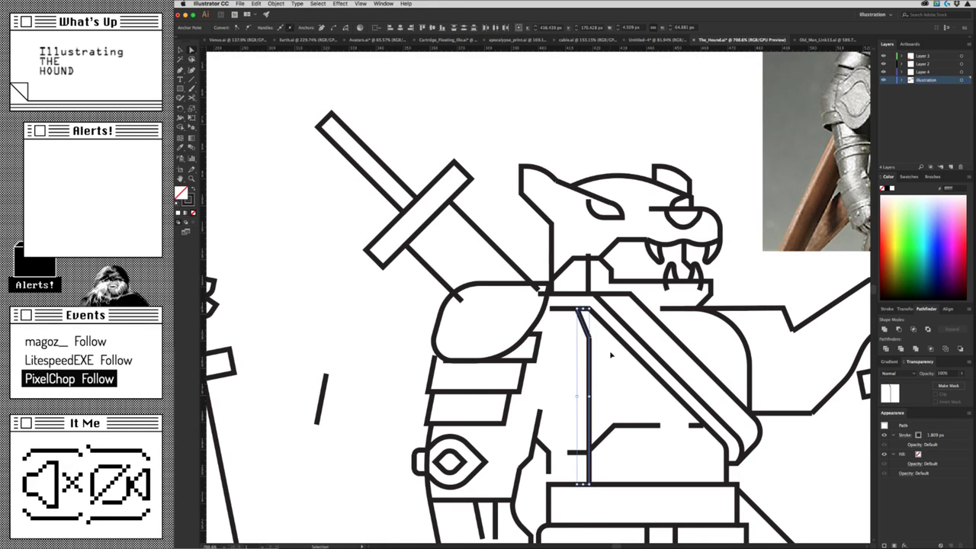
scroll(492, 431, down, 5)
scroll(621, 400, up, 5)
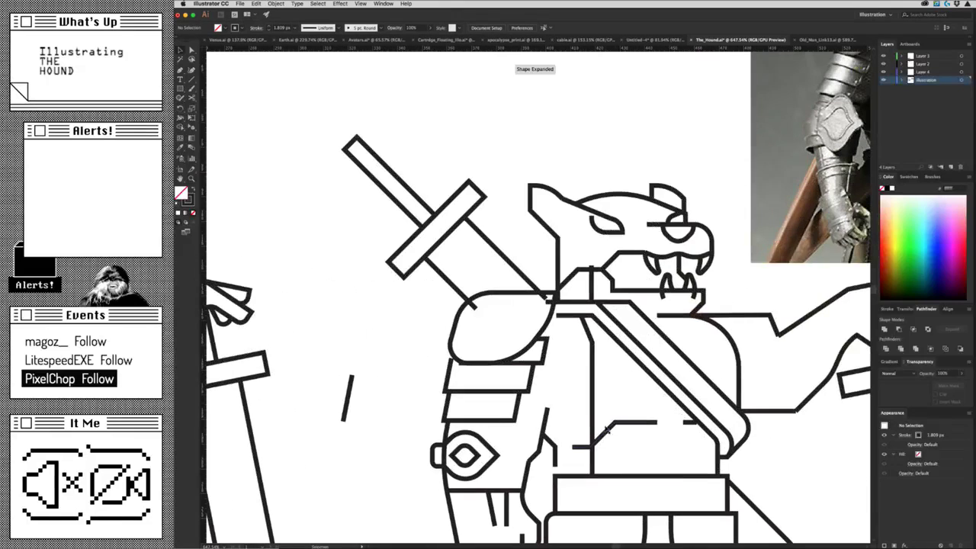
click(592, 461)
drag(593, 416, 618, 412)
scroll(534, 427, right, 5)
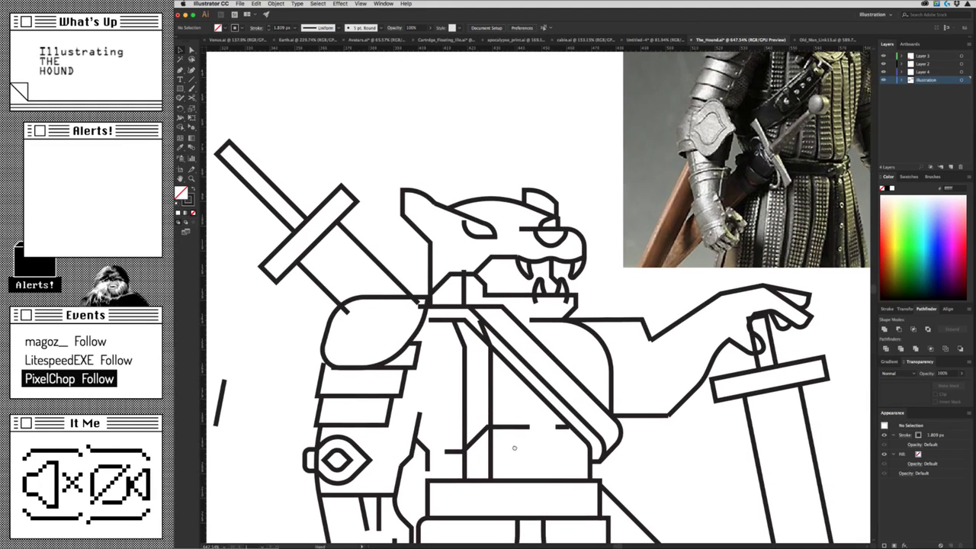
drag(515, 447, 536, 422)
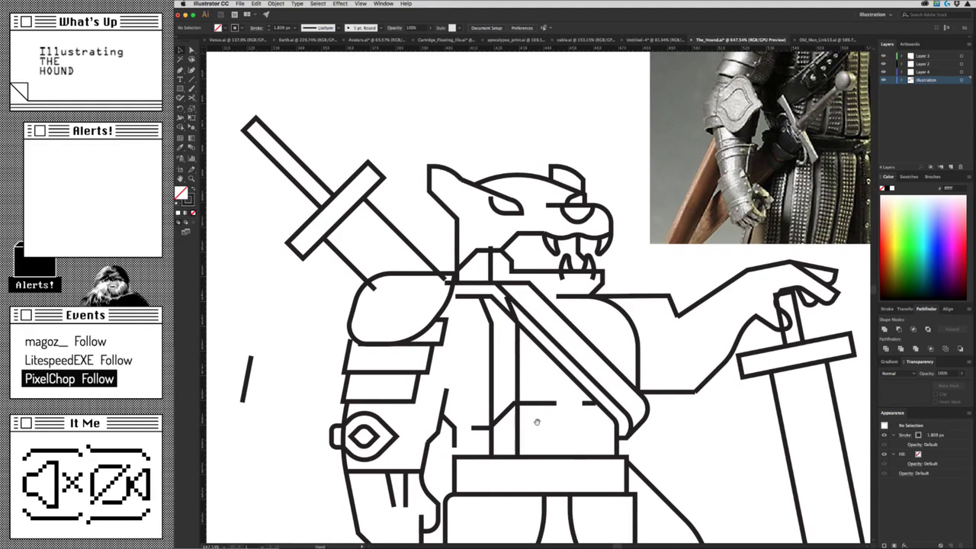
scroll(518, 427, down, 3)
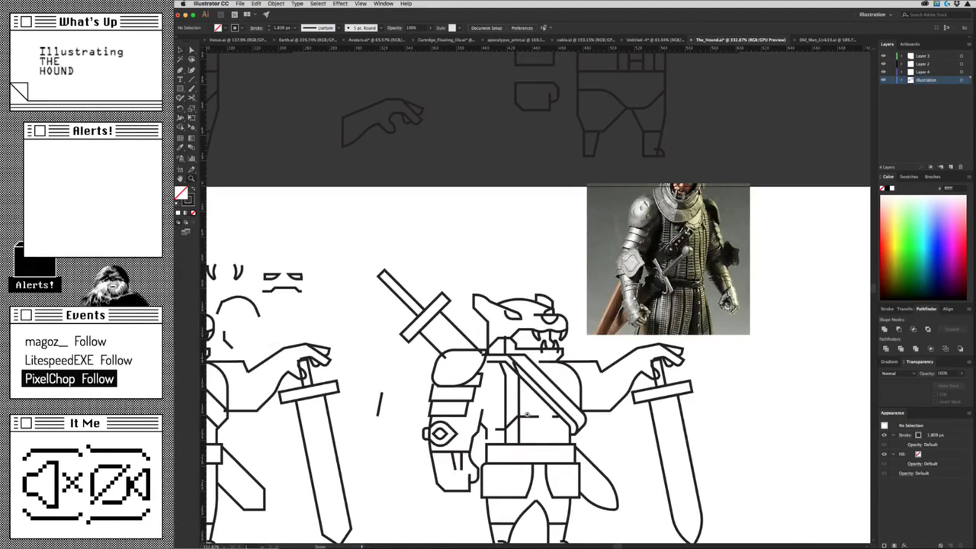
drag(531, 415, 767, 366)
scroll(500, 427, up, 2)
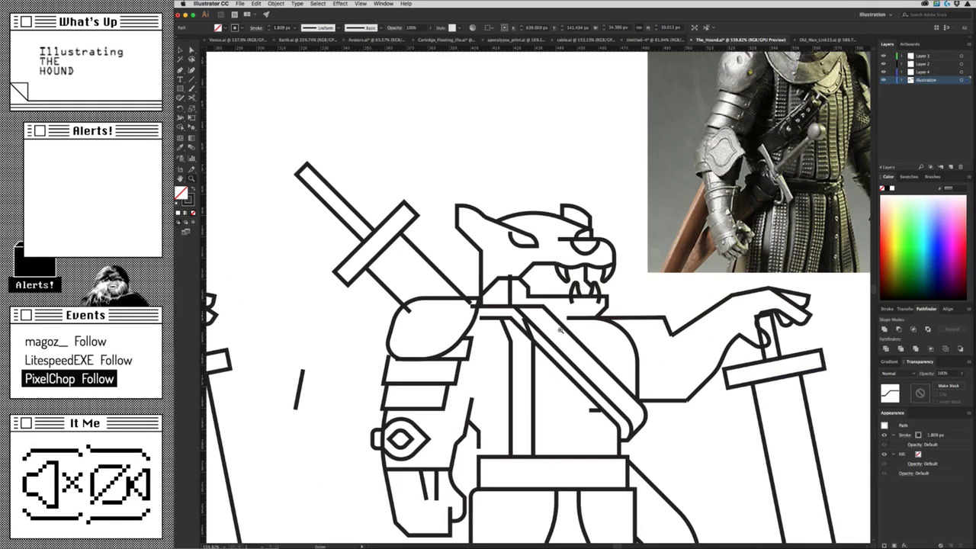
click(528, 319)
click(560, 327)
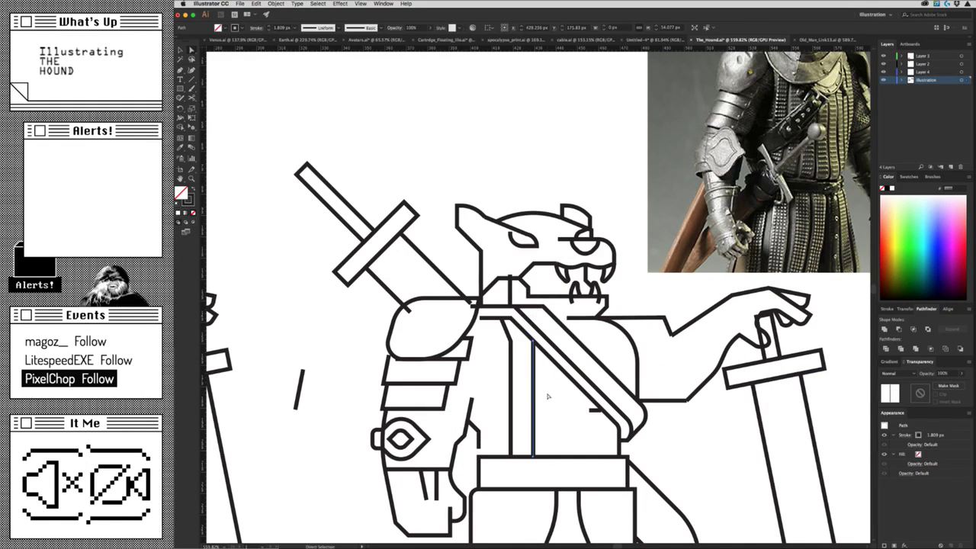
drag(576, 428, 586, 425)
scroll(586, 425, left, 2)
click(587, 419)
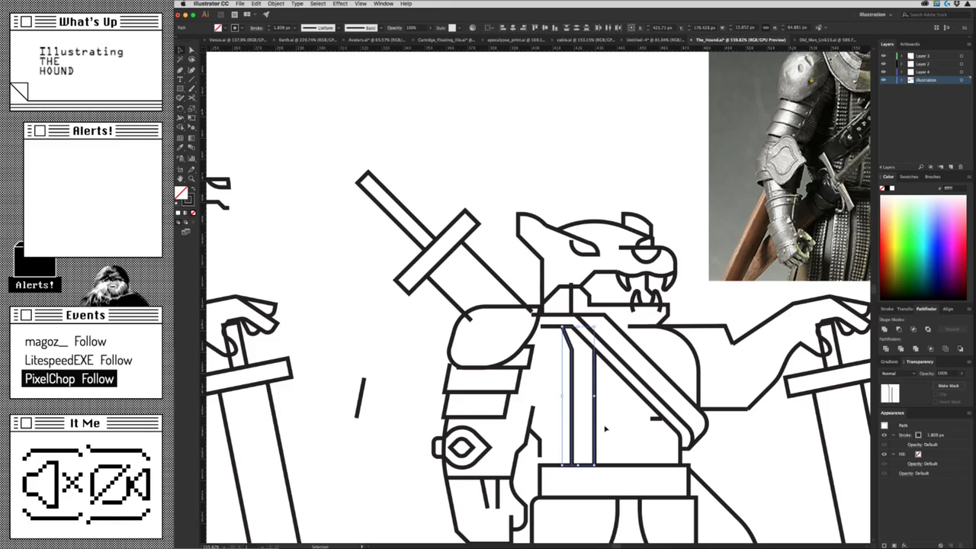
click(605, 429)
drag(608, 435, 526, 467)
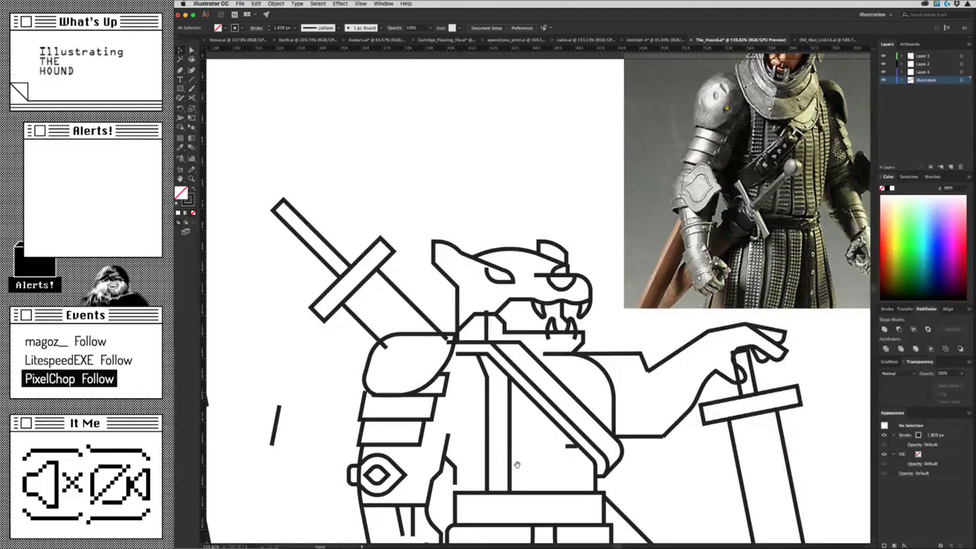
scroll(529, 451, down, 2)
scroll(597, 398, down, 2)
scroll(533, 427, down, 3)
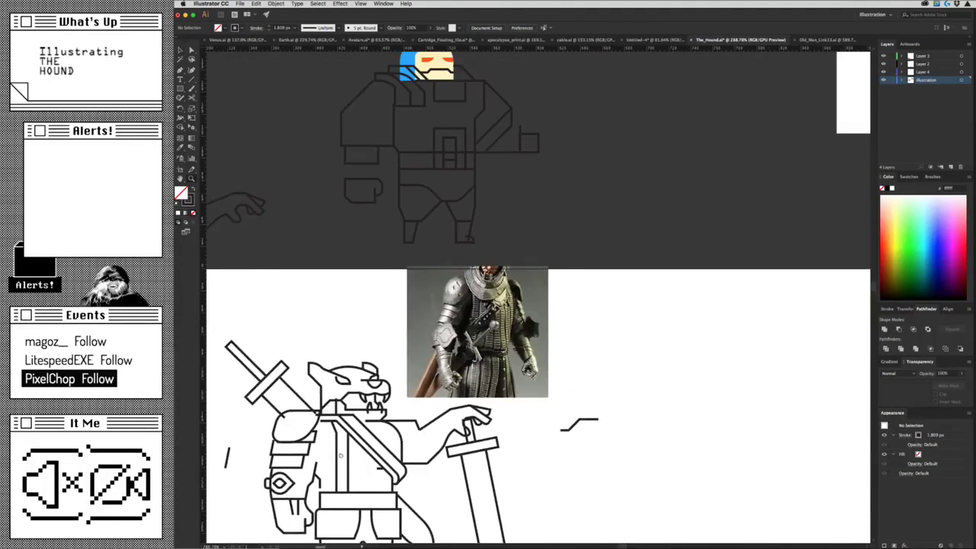
scroll(369, 503, down, 1)
scroll(369, 502, down, 3)
scroll(660, 303, up, 1)
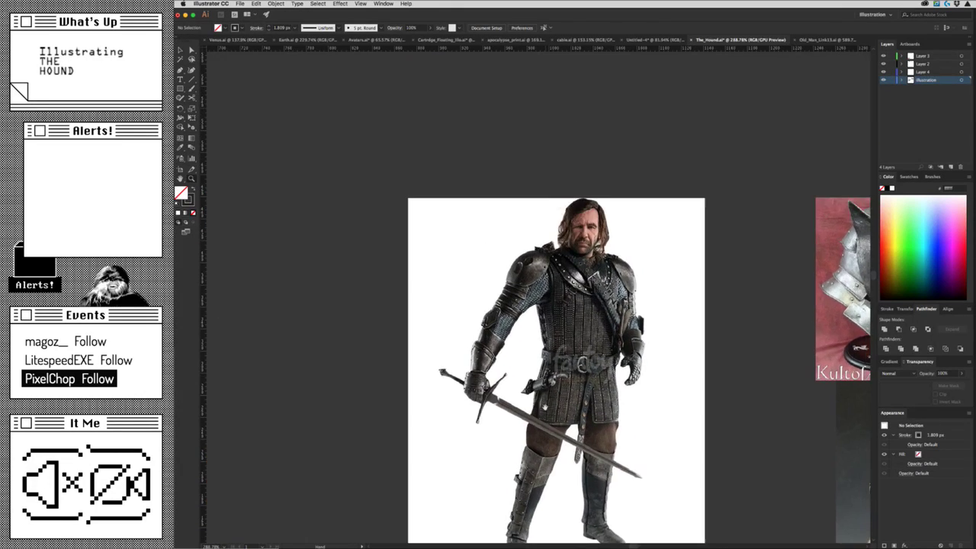
scroll(660, 303, up, 5)
scroll(660, 302, down, 2)
scroll(498, 414, down, 3)
scroll(499, 414, down, 2)
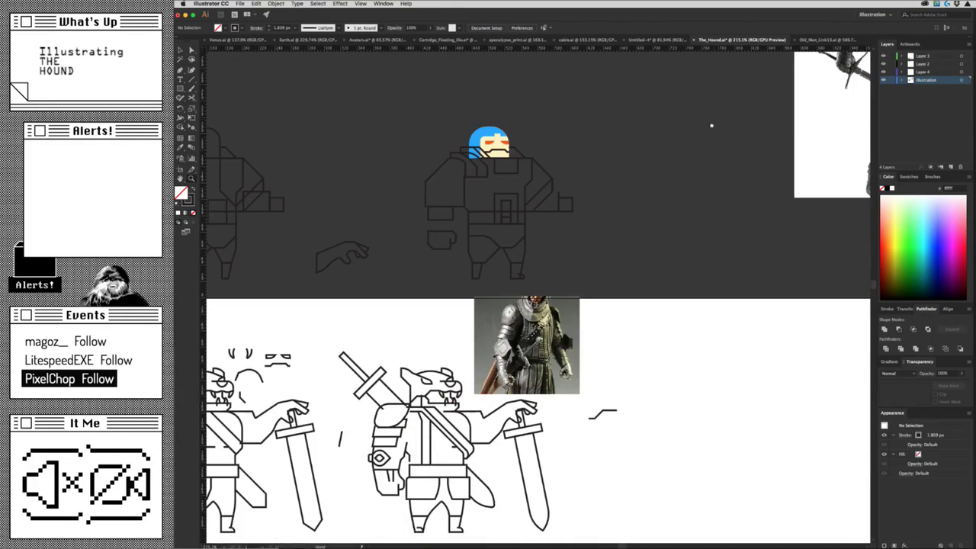
scroll(495, 378, down, 2)
mouse_move(540, 283)
mouse_down()
mouse_move(698, 256)
mouse_move(623, 270)
mouse_up()
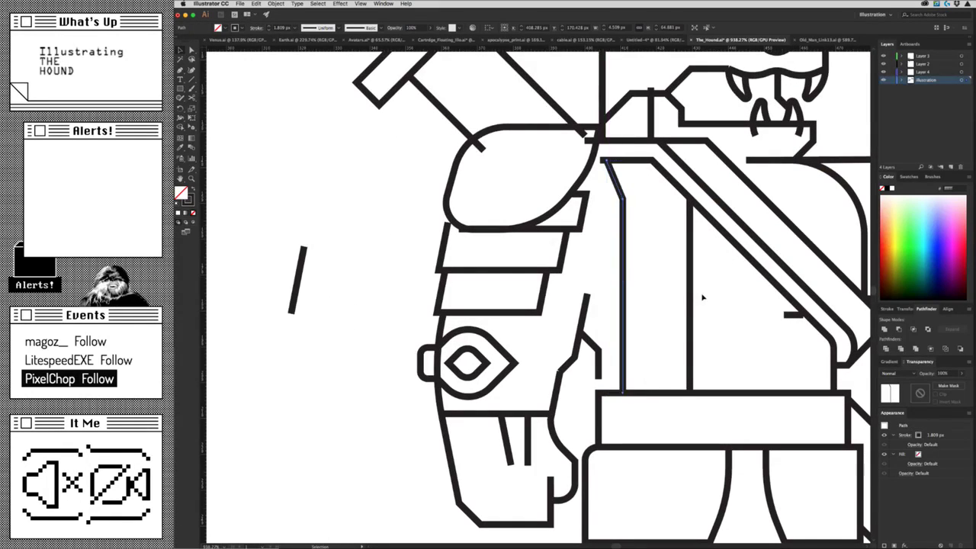
Duplicate the bent path and vertical line to the left as new chest stripes.
key(ctrl+z)
shift+click(688, 327)
drag(692, 328, 654, 330)
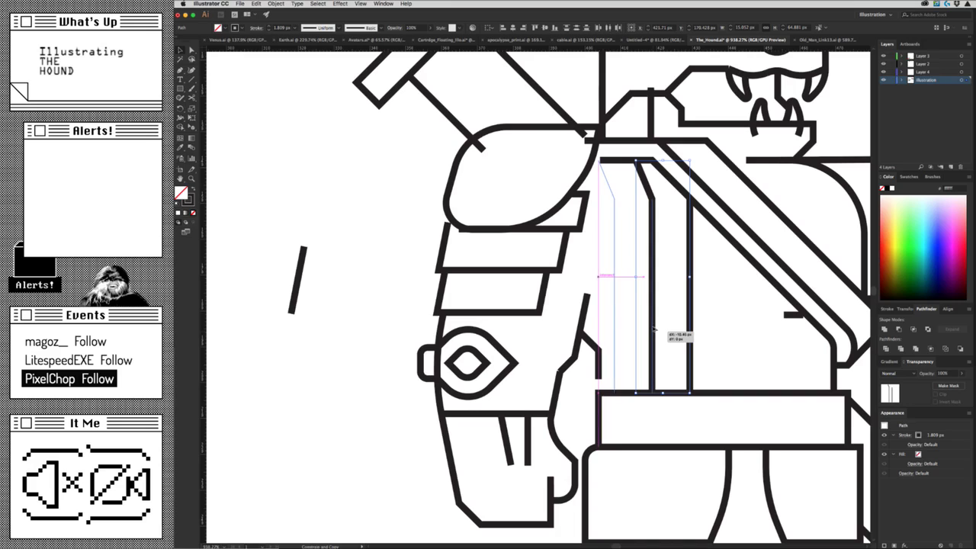
drag(653, 328, 653, 329)
click(671, 327)
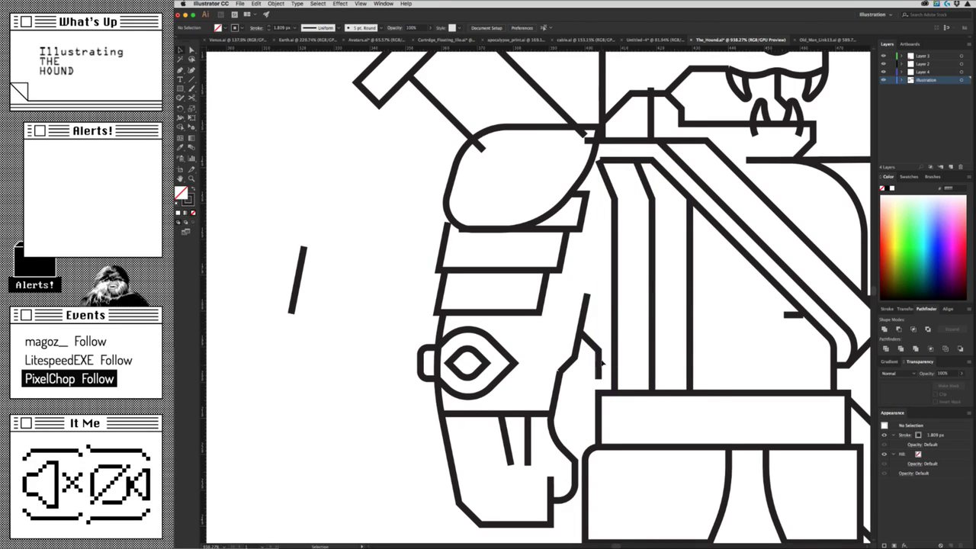
Extend the short diagonal arm line down to meet the box below.
drag(600, 375, 601, 390)
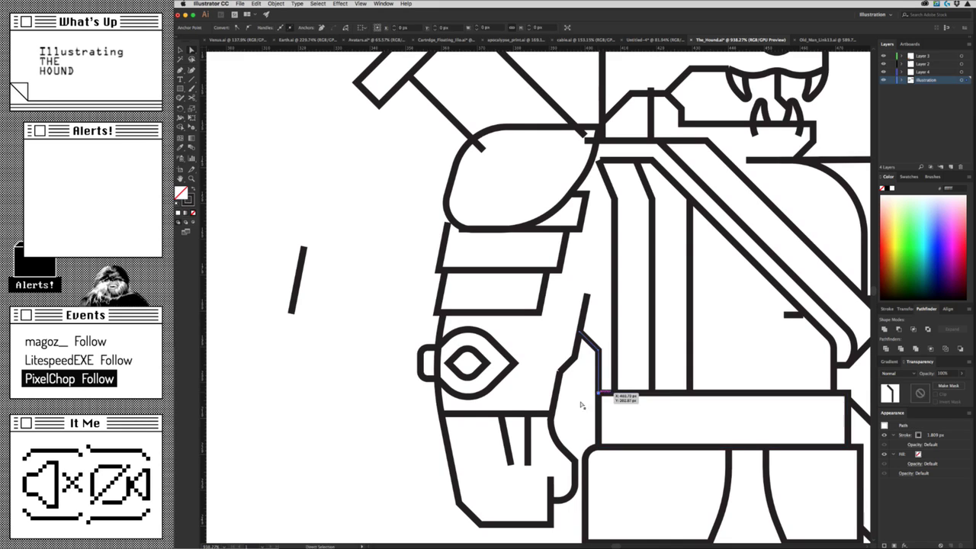
drag(610, 357, 597, 445)
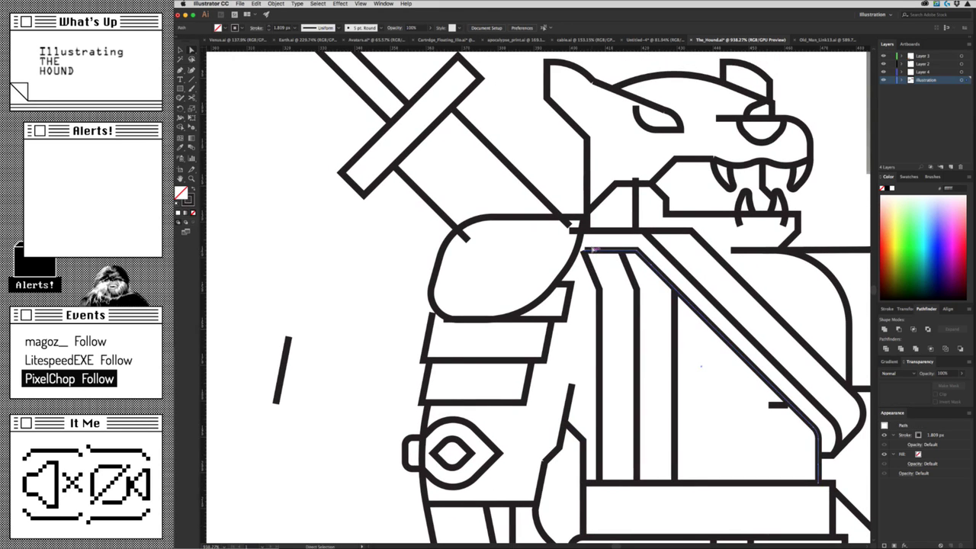
click(587, 251)
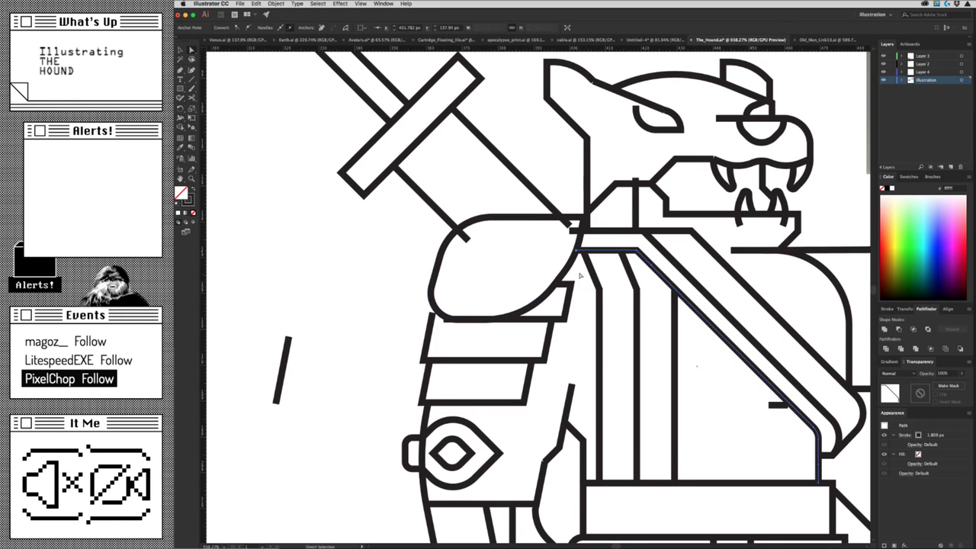
scroll(580, 276, down, 5)
drag(550, 380, 500, 416)
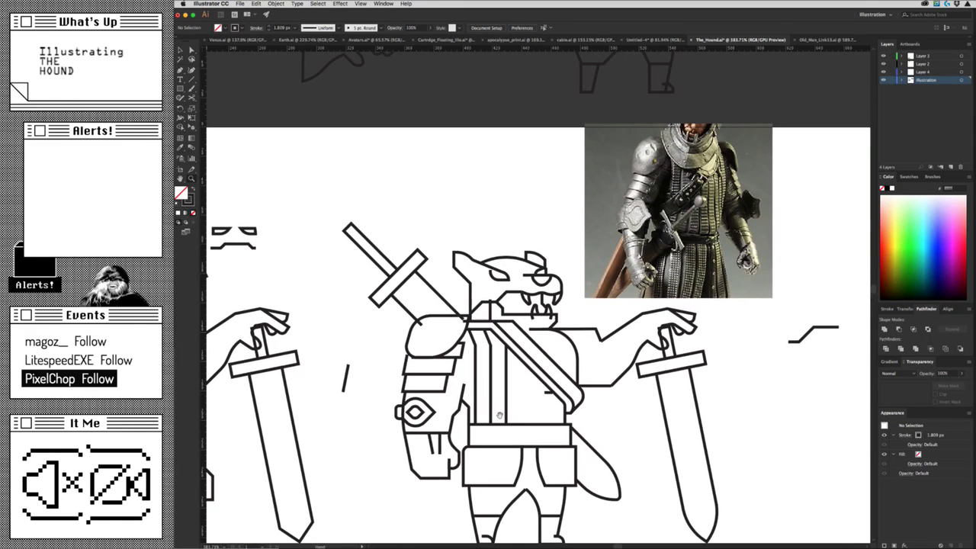
scroll(499, 416, up, 3)
Copy the vertical strap line to the right and lengthen the new stripe to the belt.
click(476, 391)
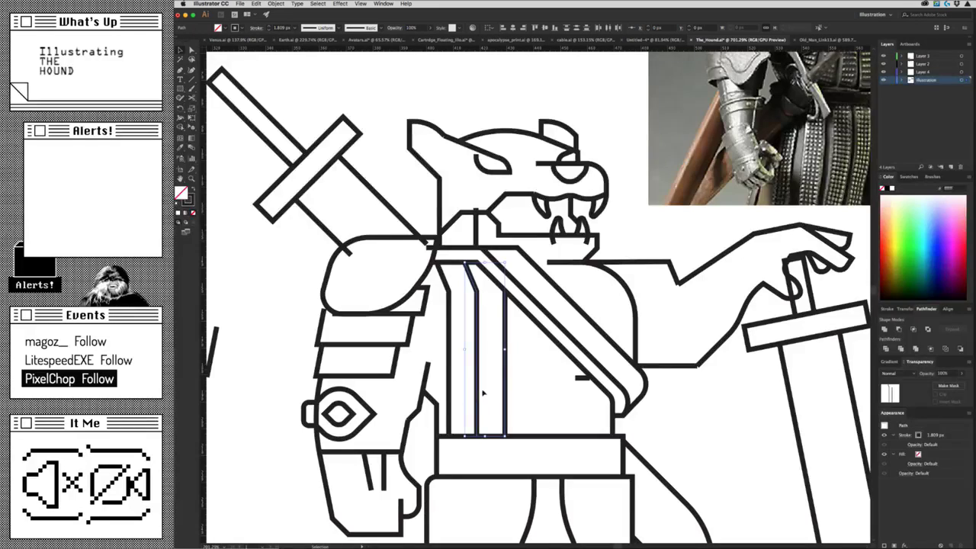
drag(482, 393, 516, 391)
drag(518, 436, 505, 435)
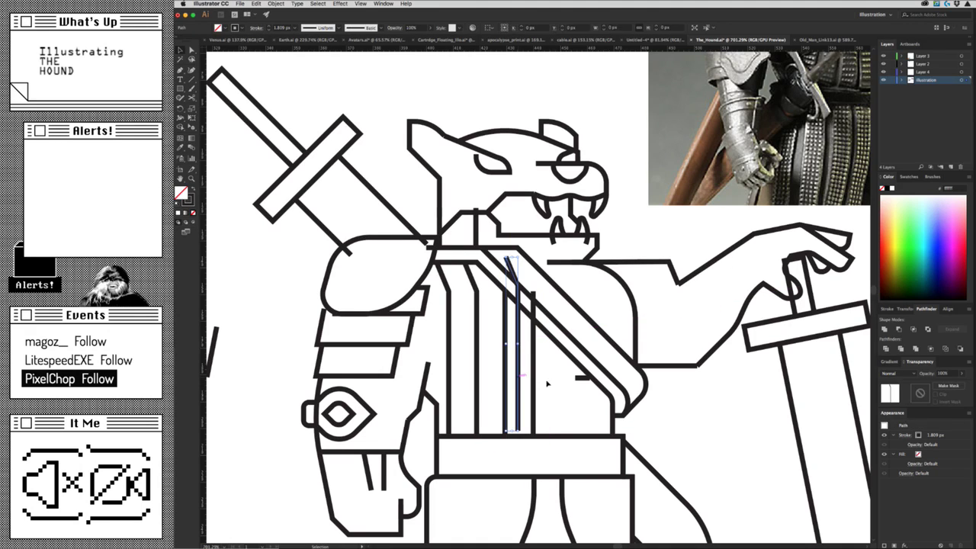
click(546, 383)
drag(543, 288, 550, 322)
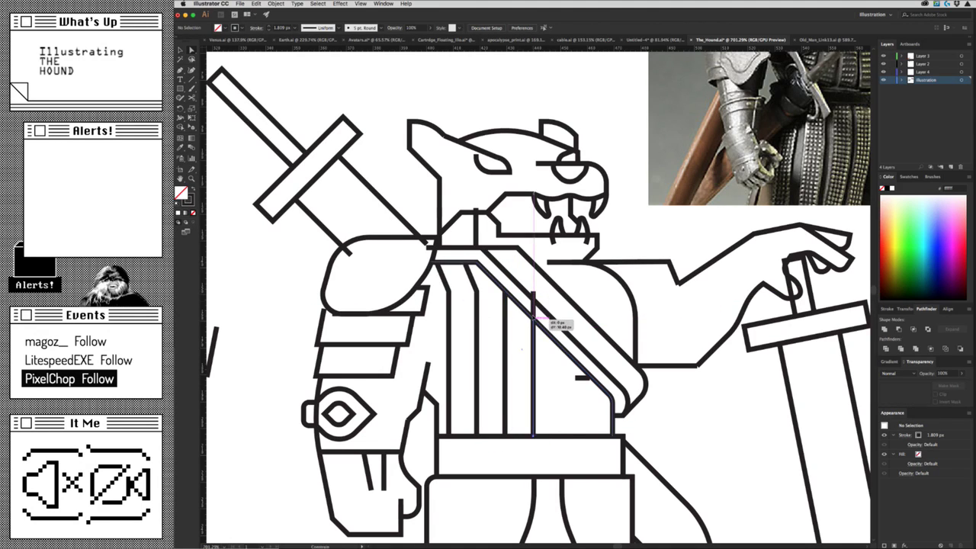
scroll(420, 435, down, 3)
Copy another stripe further right and lower its top end.
scroll(421, 434, down, 3)
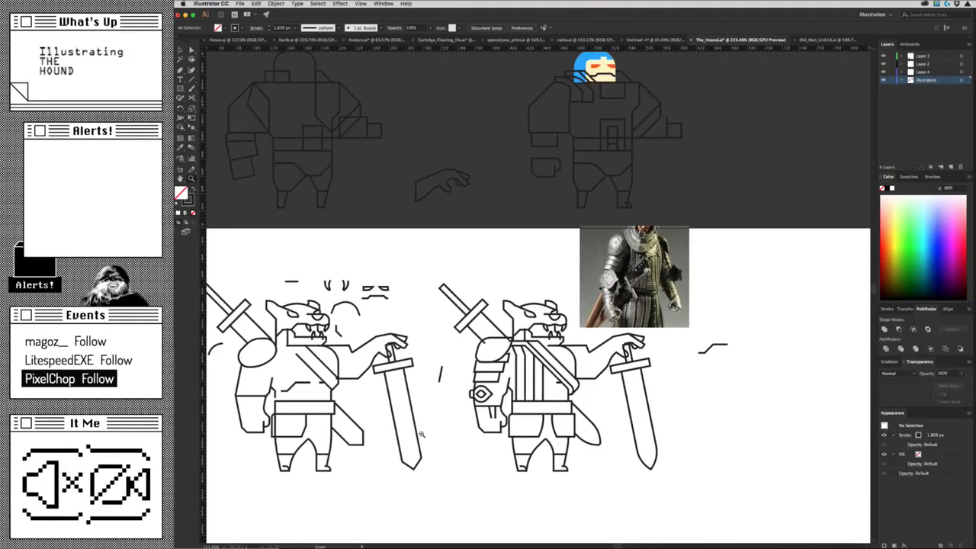
scroll(548, 400, up, 3)
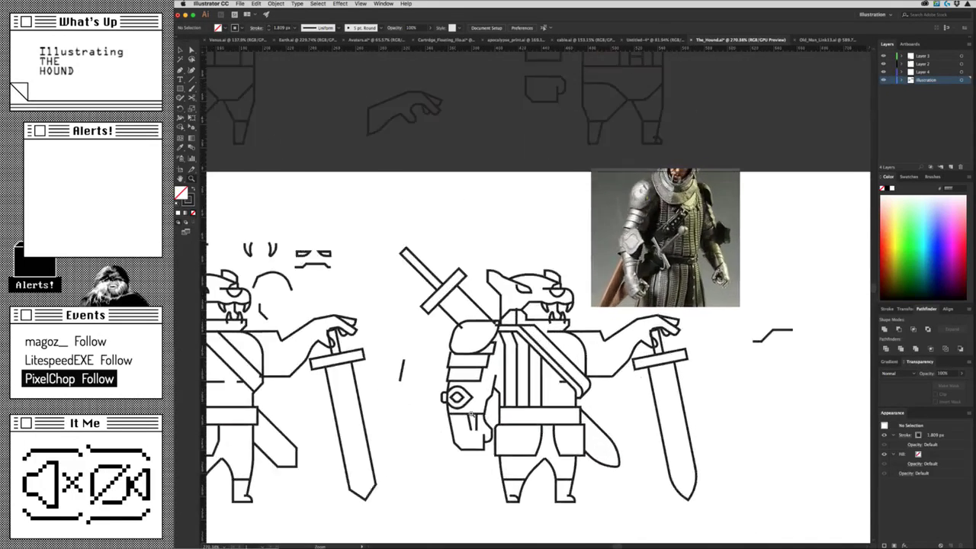
scroll(549, 408, up, 3)
click(507, 408)
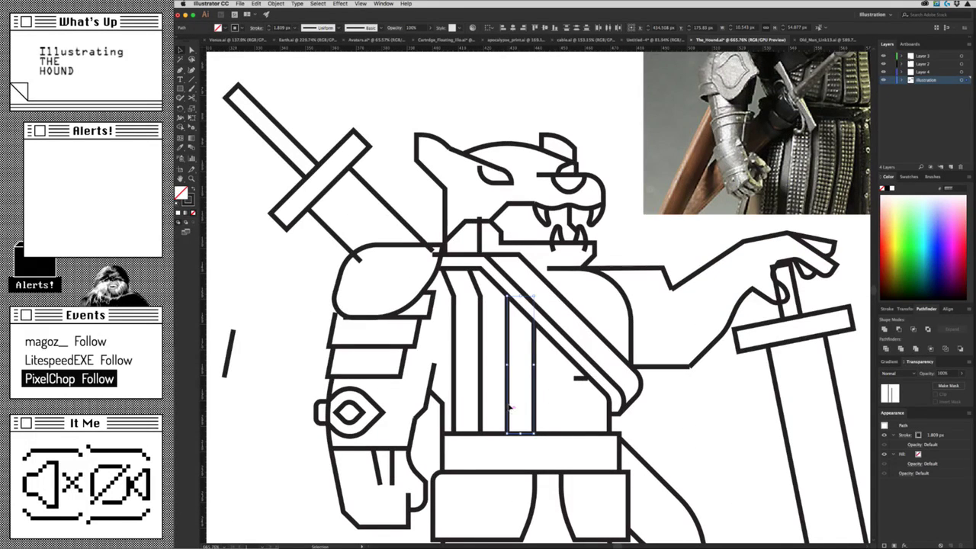
drag(510, 407, 534, 413)
click(561, 365)
drag(562, 320, 562, 348)
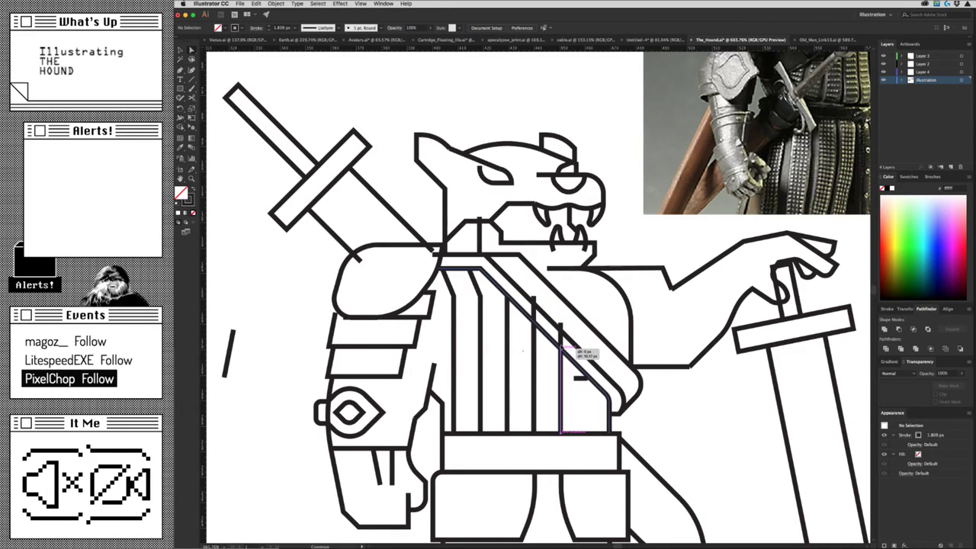
click(588, 366)
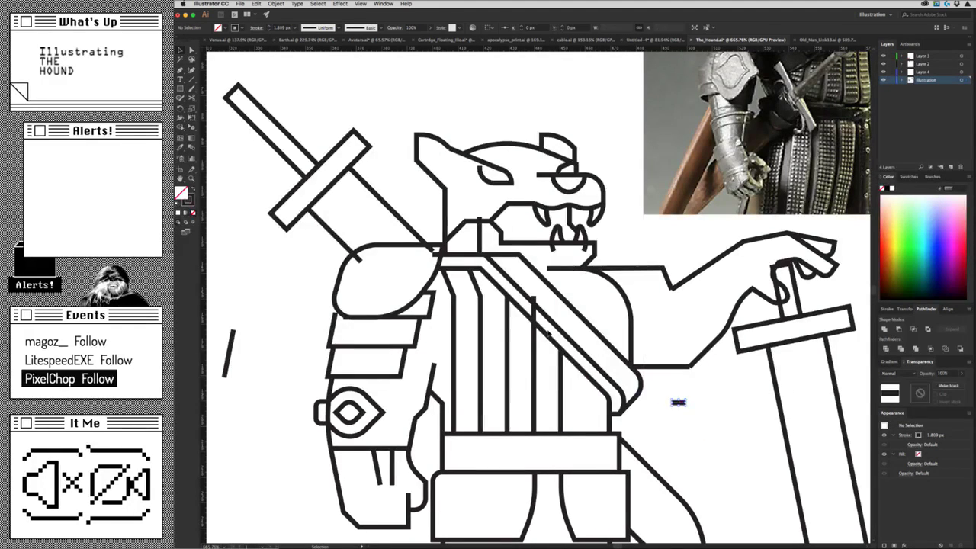
Add stripes out to the chest's right edge and reposition the set of vertical stripes.
mouse_move(537, 311)
mouse_down()
mouse_move(586, 374)
mouse_move(565, 398)
mouse_up()
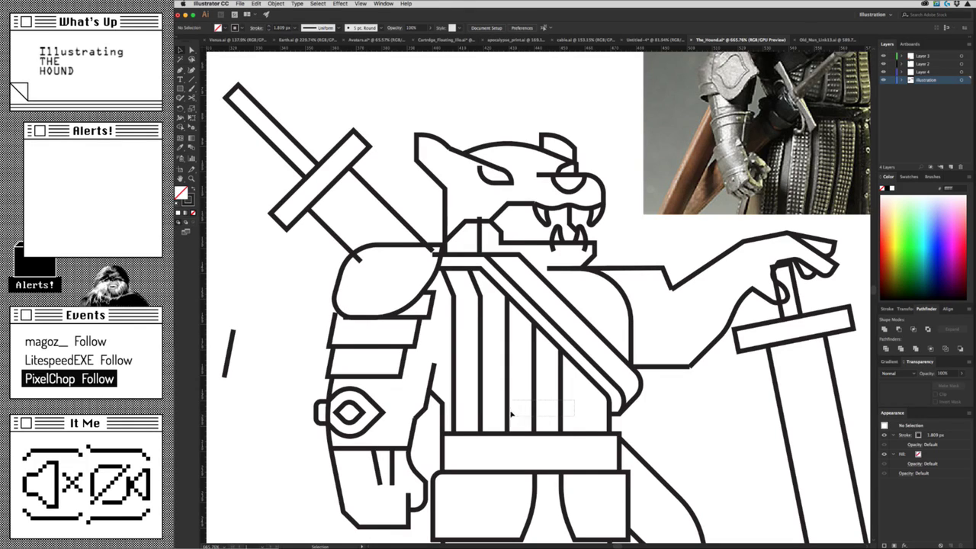
mouse_move(511, 414)
mouse_down()
mouse_move(589, 416)
mouse_move(610, 429)
mouse_move(561, 432)
mouse_up()
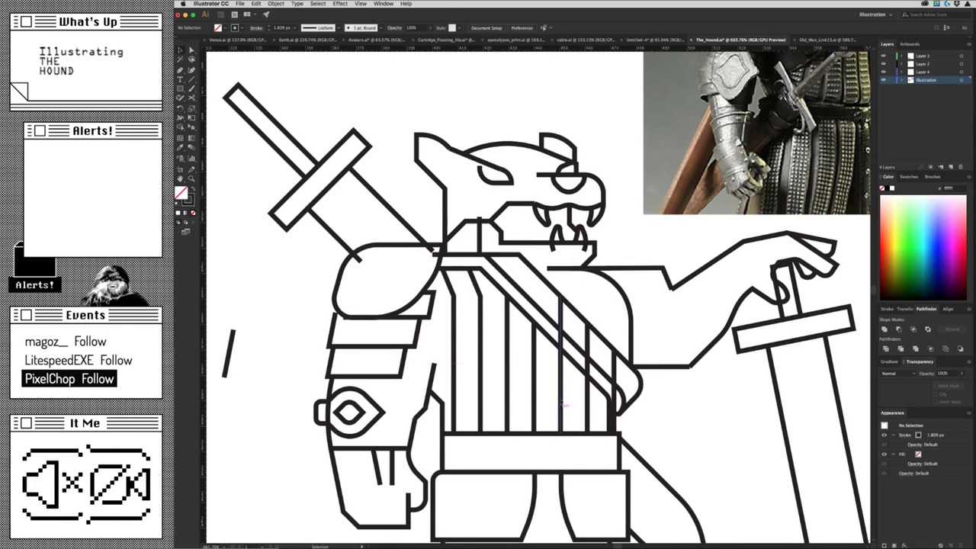
drag(560, 276, 560, 417)
key(ctrl+z)
drag(614, 351, 616, 419)
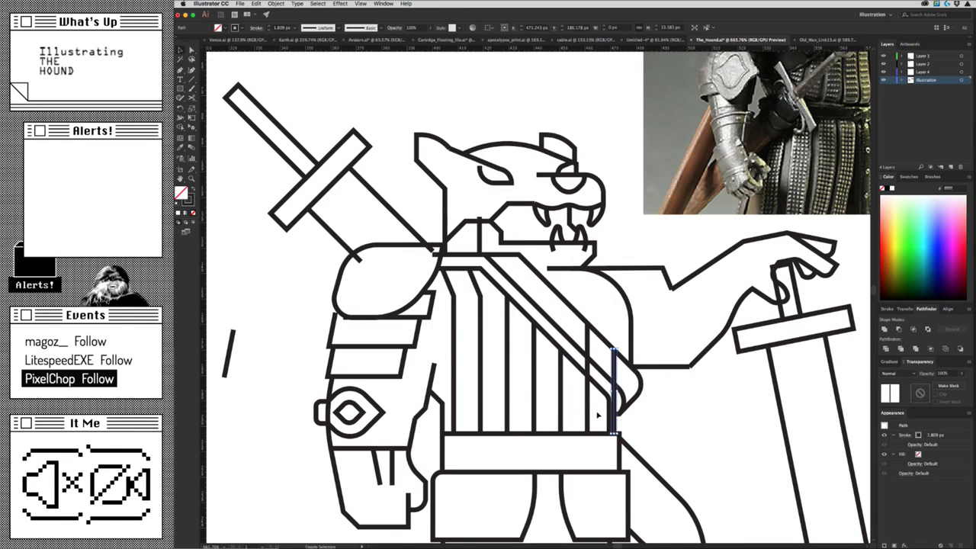
click(614, 418)
key(a)
drag(441, 405, 616, 433)
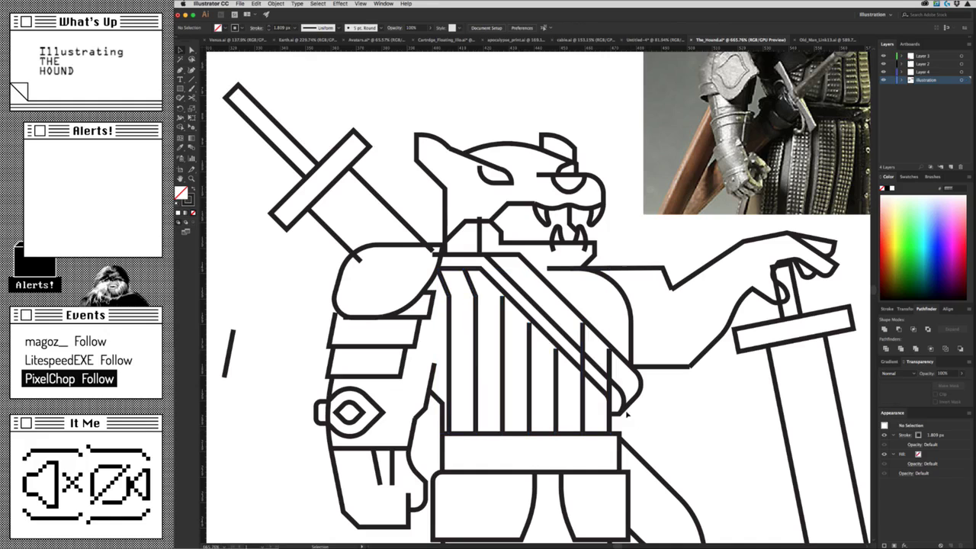
drag(618, 389, 626, 384)
Remove the vertical part of the small bent arm line, leaving a short diagonal.
scroll(505, 397, left, 3)
ctrl+click(507, 397)
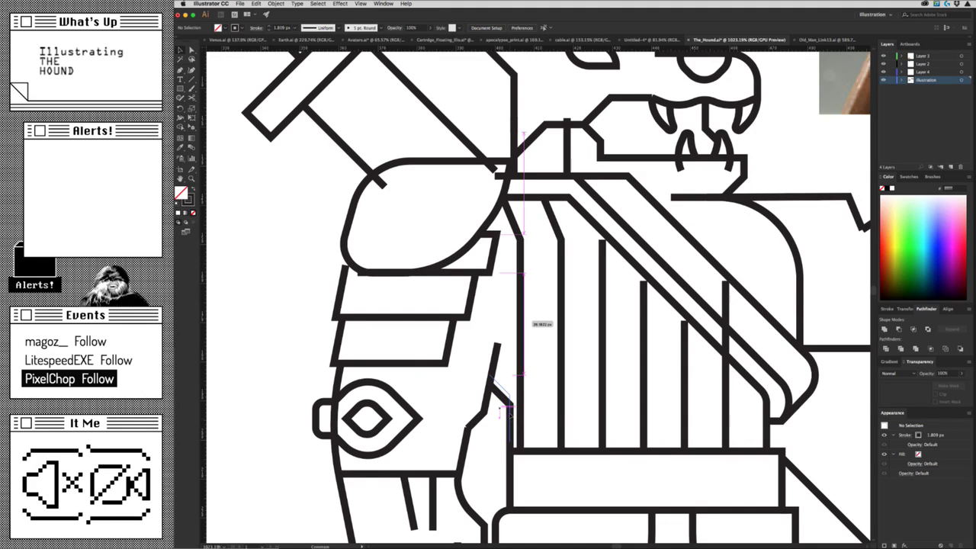
click(508, 427)
key(a)
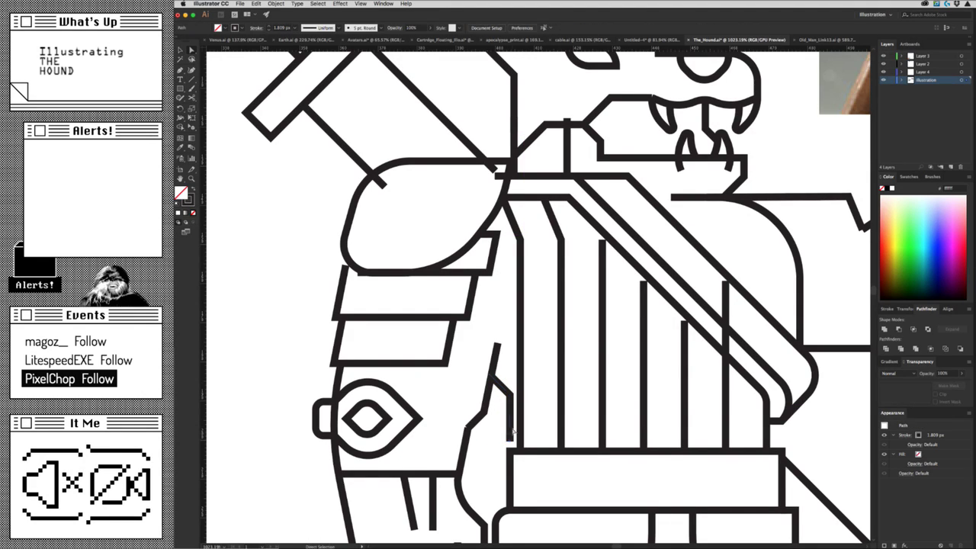
mouse_move(510, 441)
mouse_down()
mouse_move(509, 394)
mouse_move(517, 402)
mouse_up()
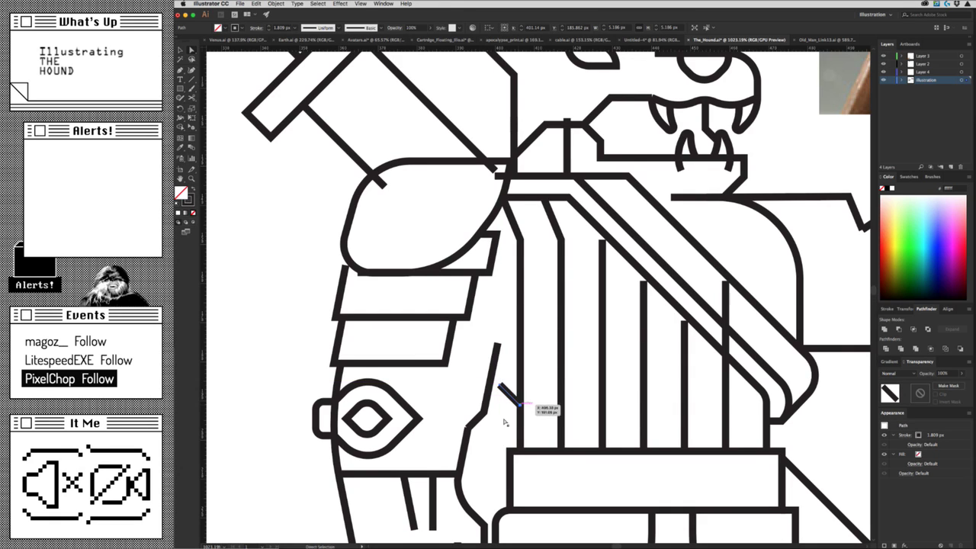
click(513, 390)
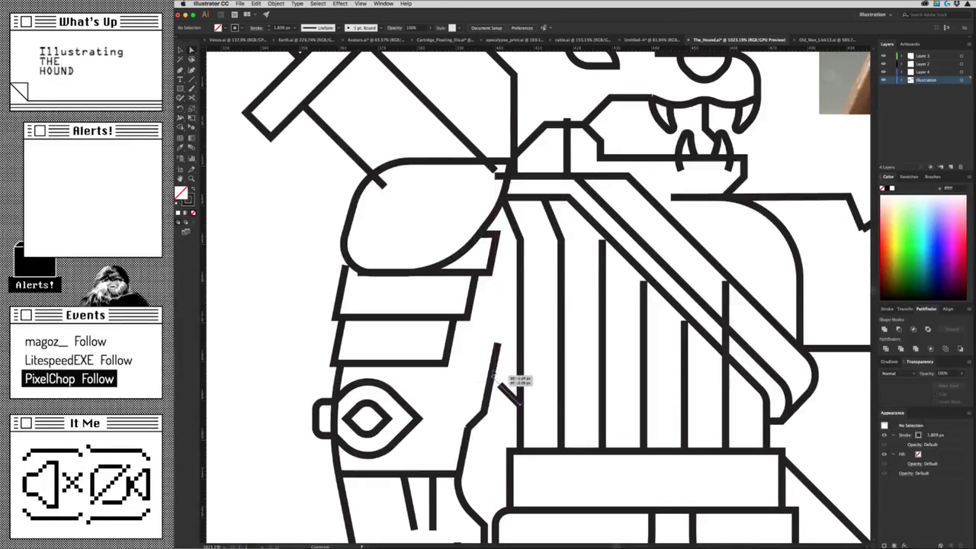
scroll(392, 482, down, 5)
Finish the bent line by joining it onto the vertical bar.
scroll(391, 482, down, 1)
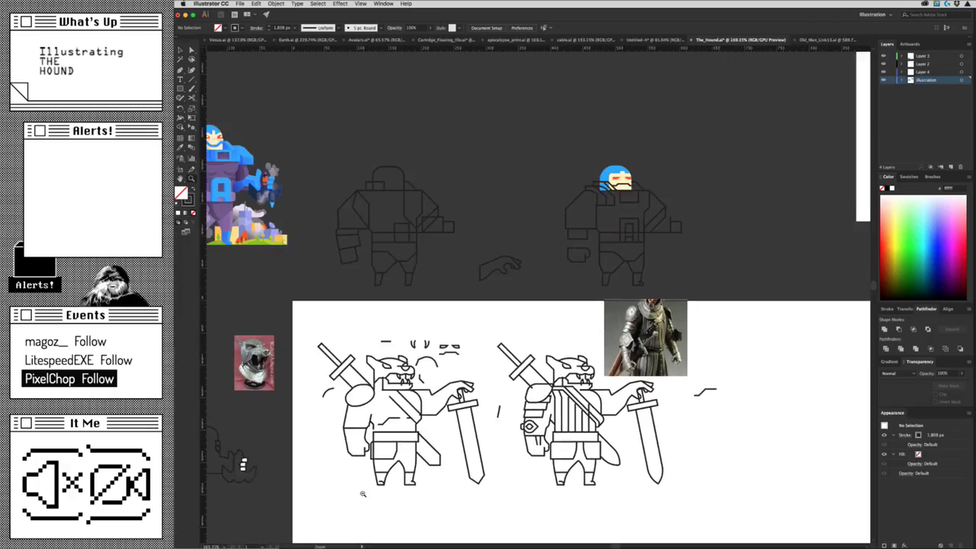
scroll(427, 465, up, 3)
scroll(459, 453, up, 2)
scroll(459, 453, up, 2)
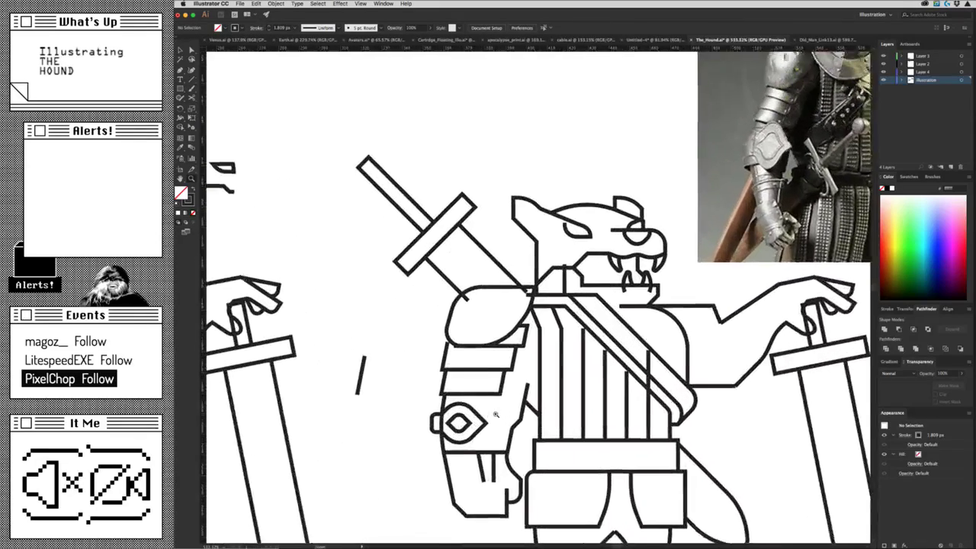
scroll(496, 427, up, 2)
scroll(549, 389, up, 2)
scroll(578, 376, up, 2)
scroll(577, 377, up, 1)
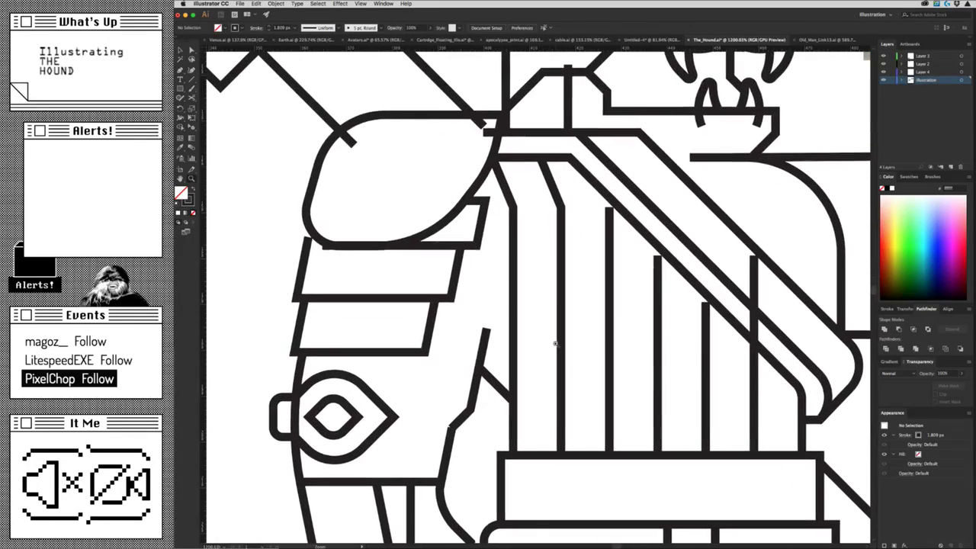
key(v)
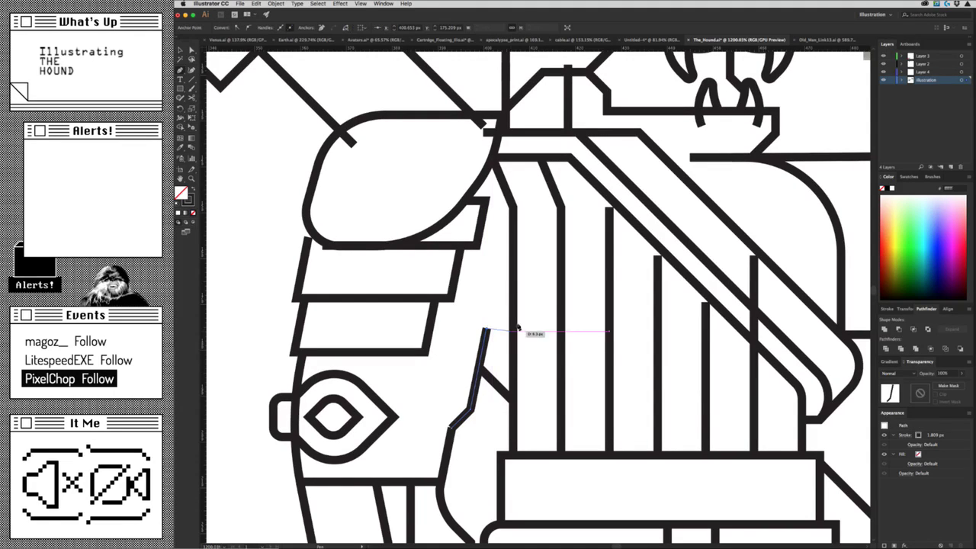
click(509, 328)
key(v)
Lengthen a chest armor stripe downward to the belt.
scroll(539, 352, down, 5)
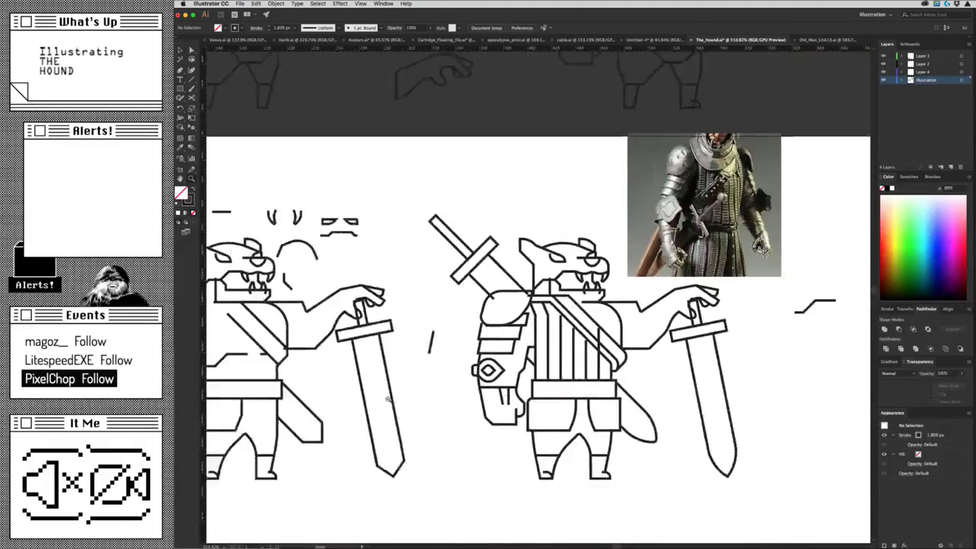
scroll(564, 389, down, 2)
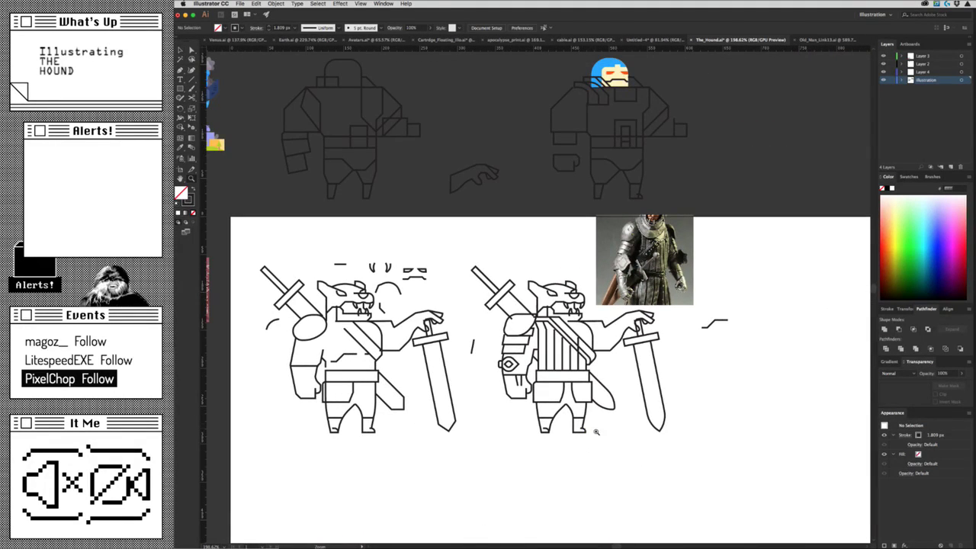
scroll(607, 375, up, 1)
scroll(608, 375, up, 5)
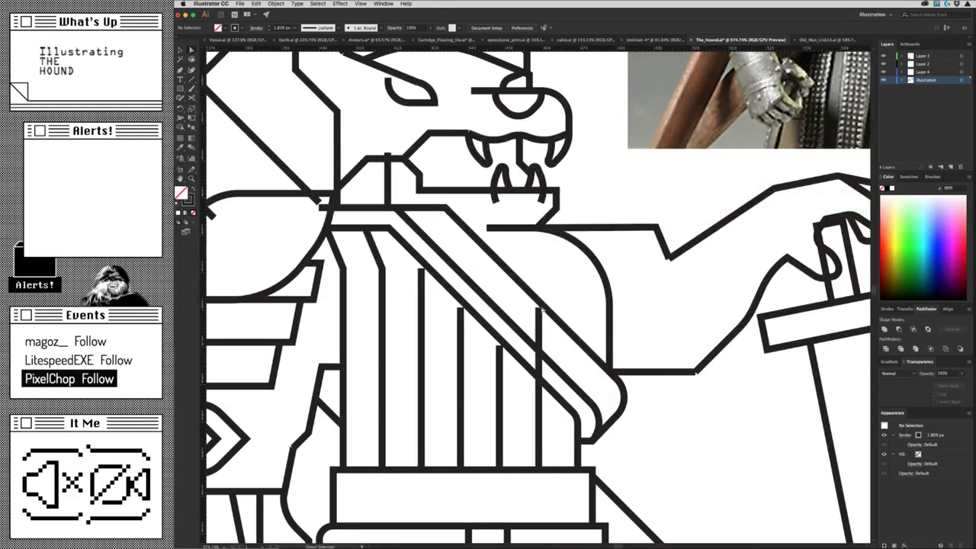
drag(539, 312, 540, 380)
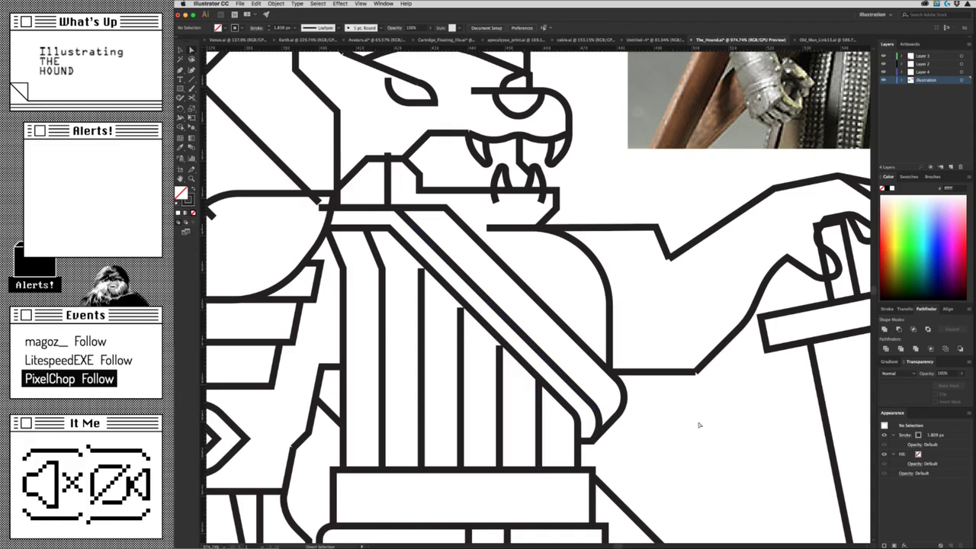
key(super+Tab)
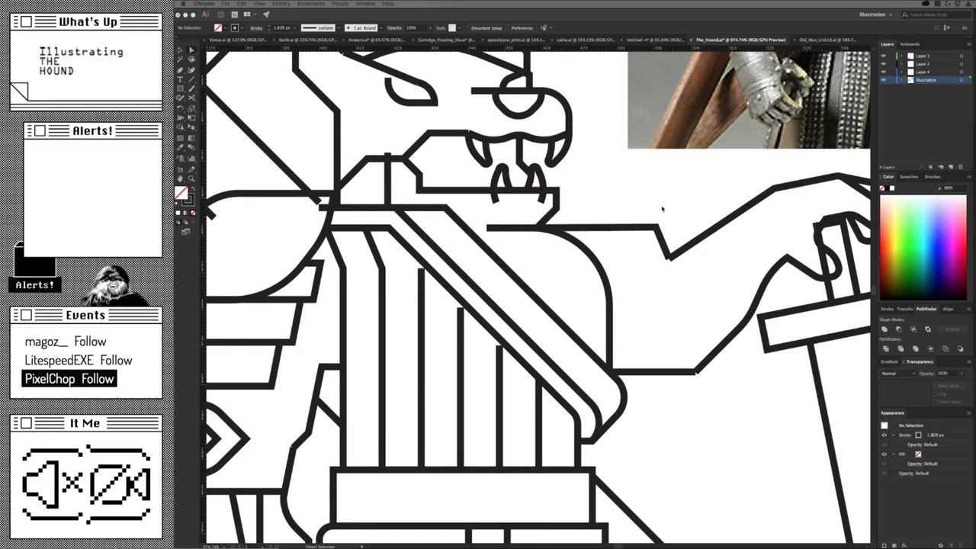
Raise two chest stripe tops and draw a new vertical stripe ending at the strap.
click(646, 303)
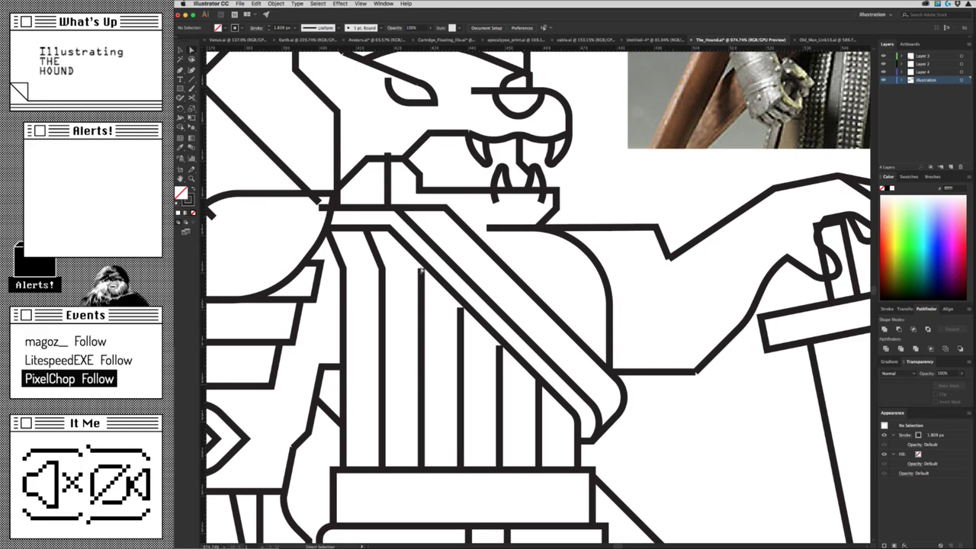
drag(423, 268, 421, 264)
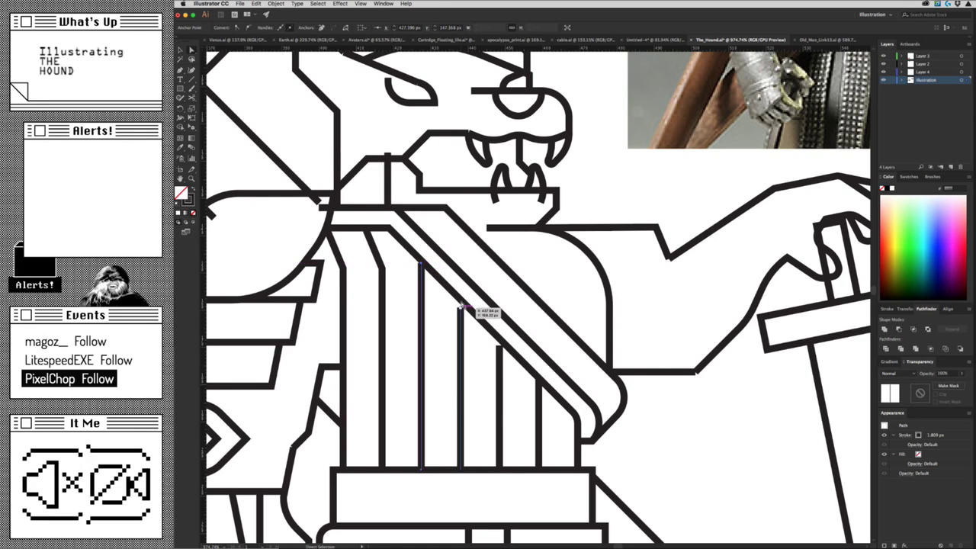
drag(460, 308, 460, 299)
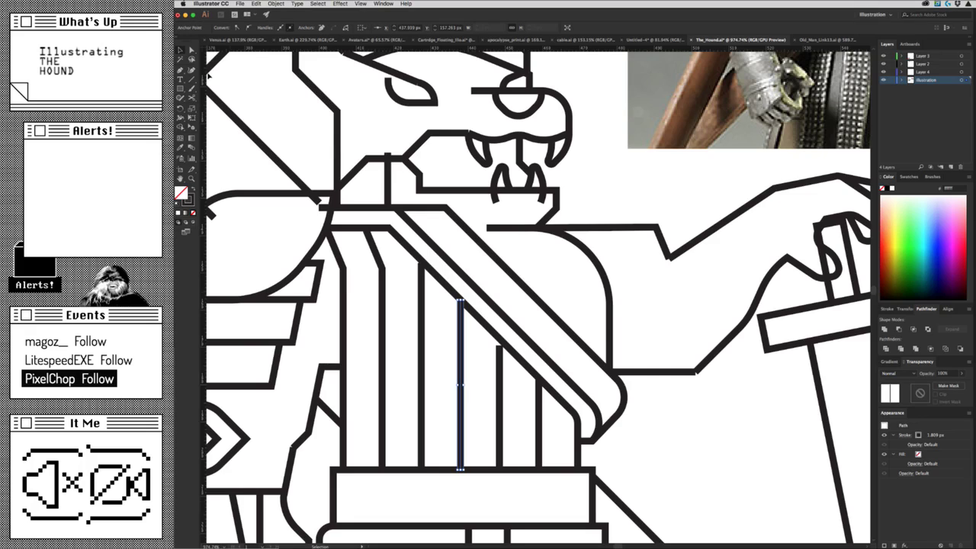
click(191, 79)
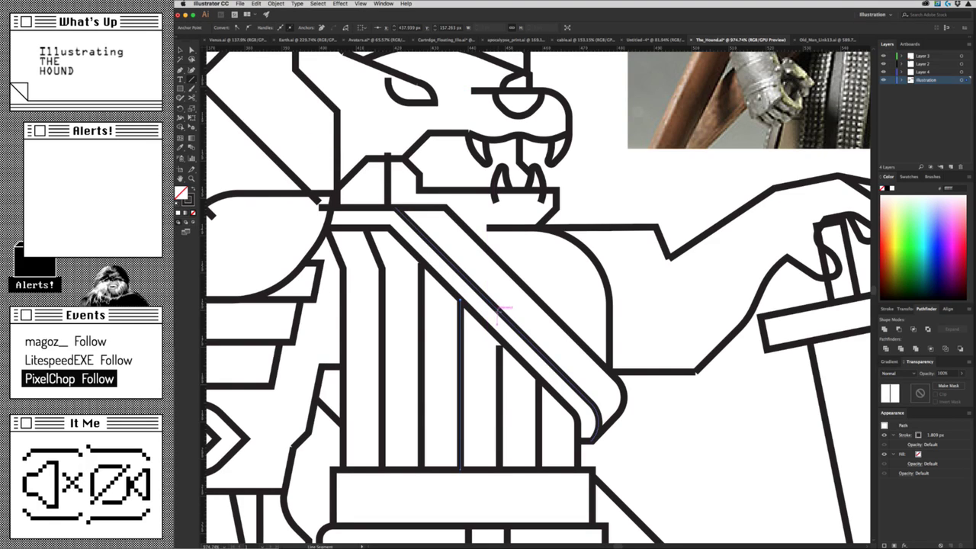
mouse_move(499, 397)
mouse_down()
mouse_move(500, 228)
mouse_move(500, 314)
mouse_move(500, 264)
mouse_up()
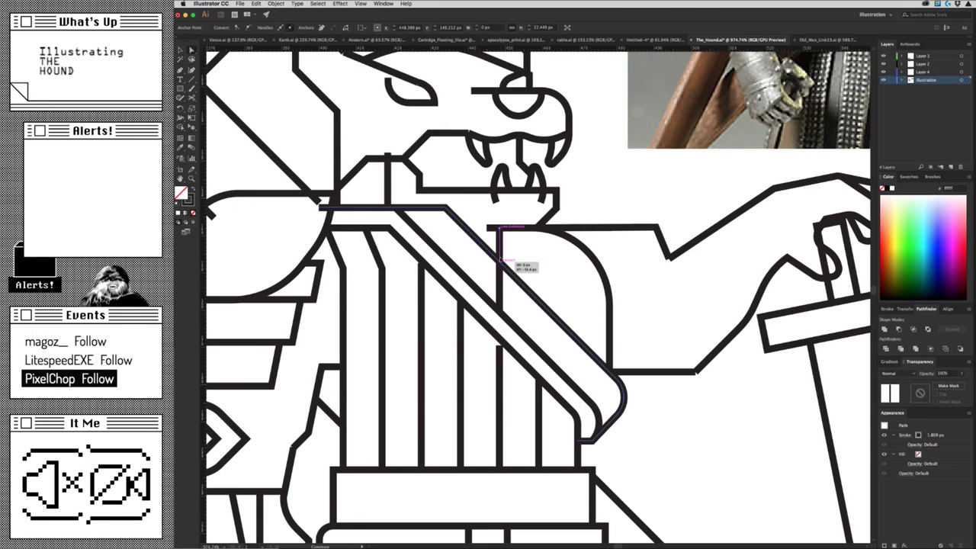
click(488, 227)
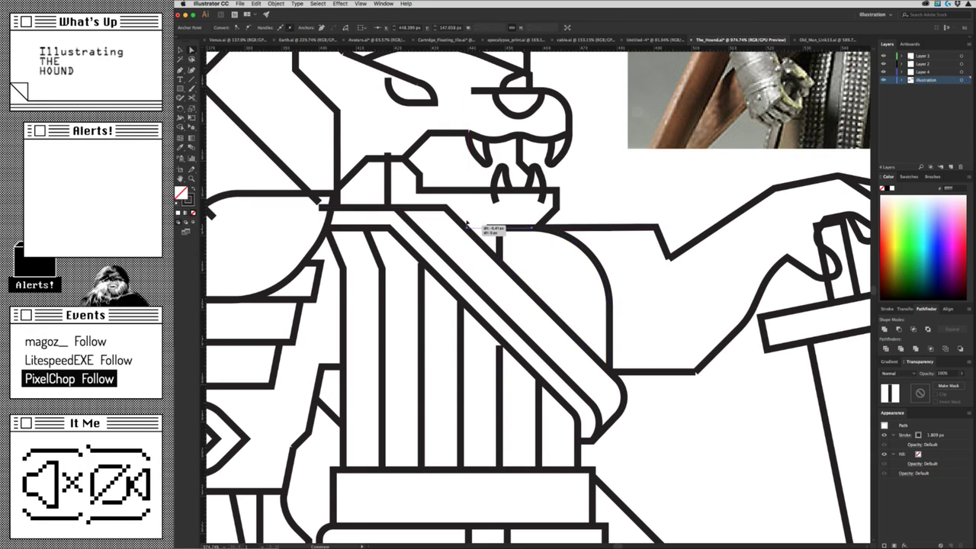
drag(492, 226, 477, 227)
click(522, 257)
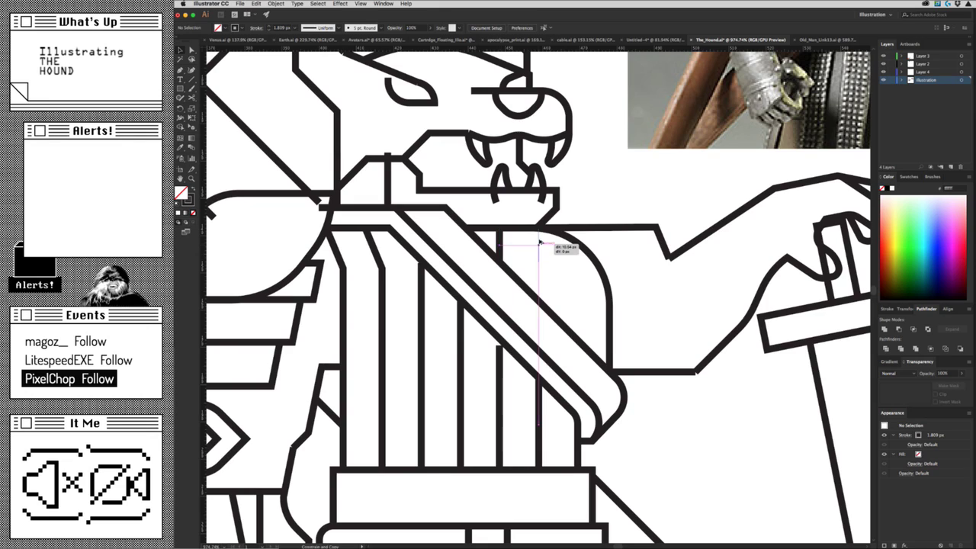
Draw another stripe near the chest's right edge, extend it down and curve its top into the outline.
mouse_move(538, 228)
mouse_down()
mouse_move(538, 261)
mouse_move(580, 248)
mouse_move(577, 336)
mouse_up()
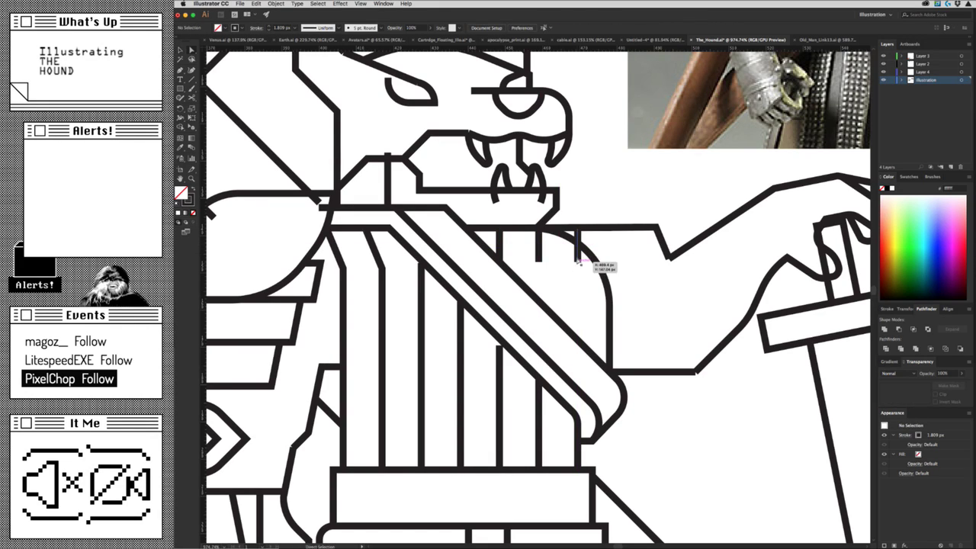
key(a)
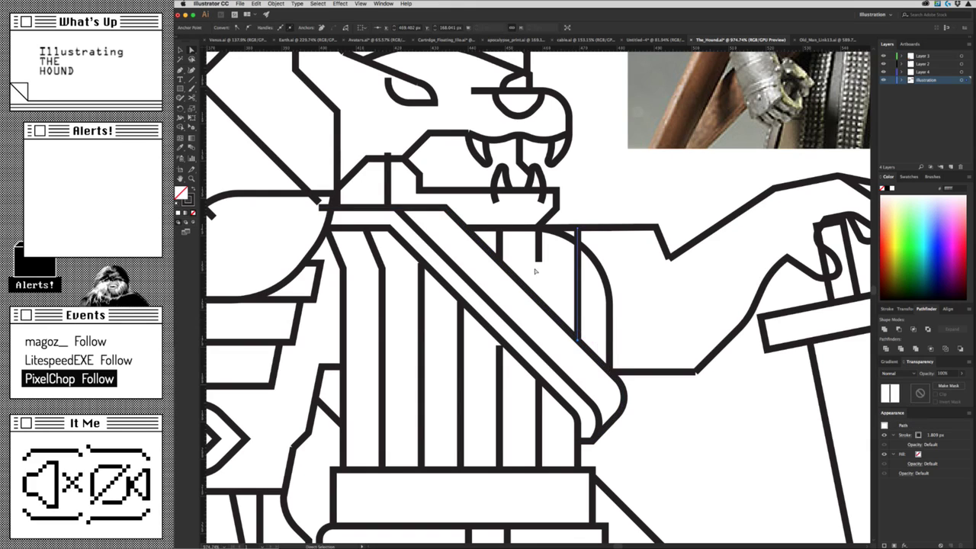
drag(538, 261, 538, 290)
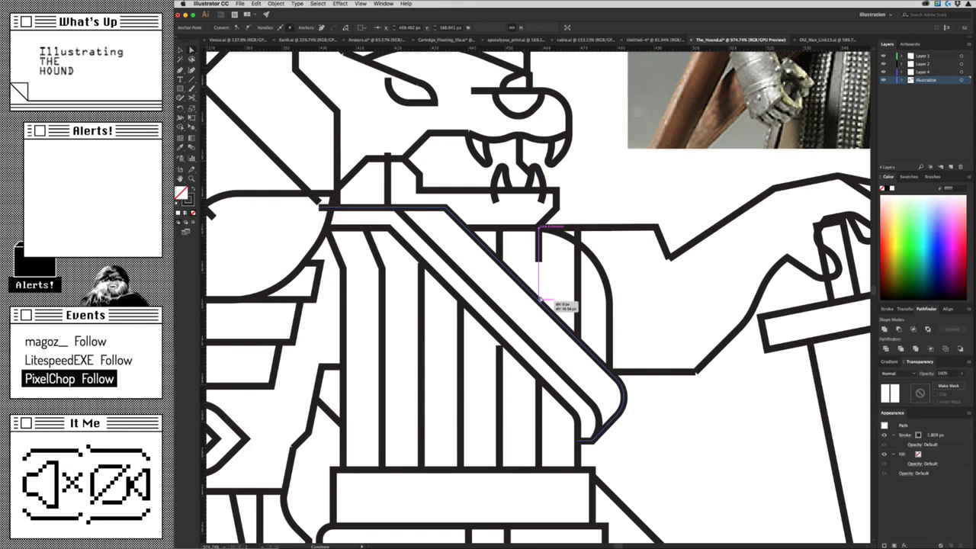
click(578, 229)
drag(578, 229, 601, 245)
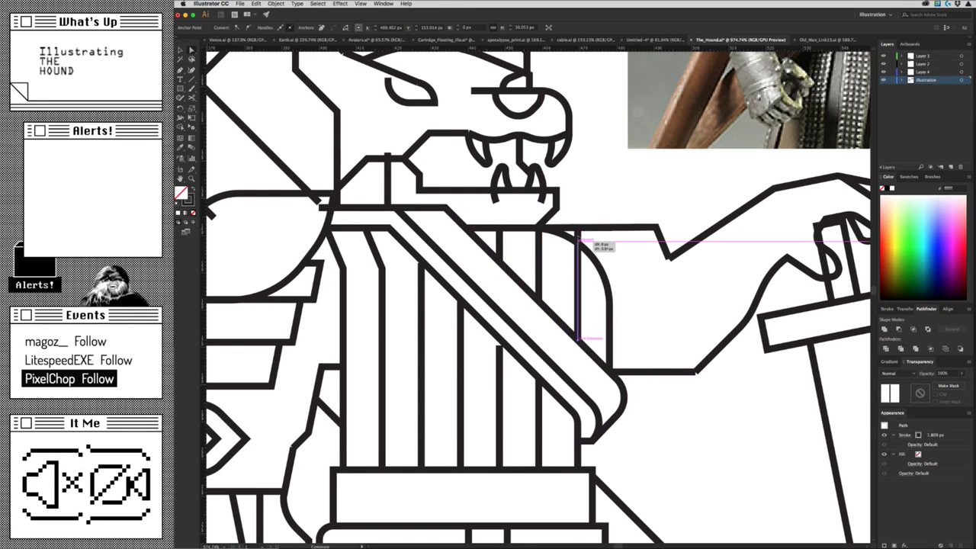
key(ctrl+shift+a)
scroll(587, 297, down, 5)
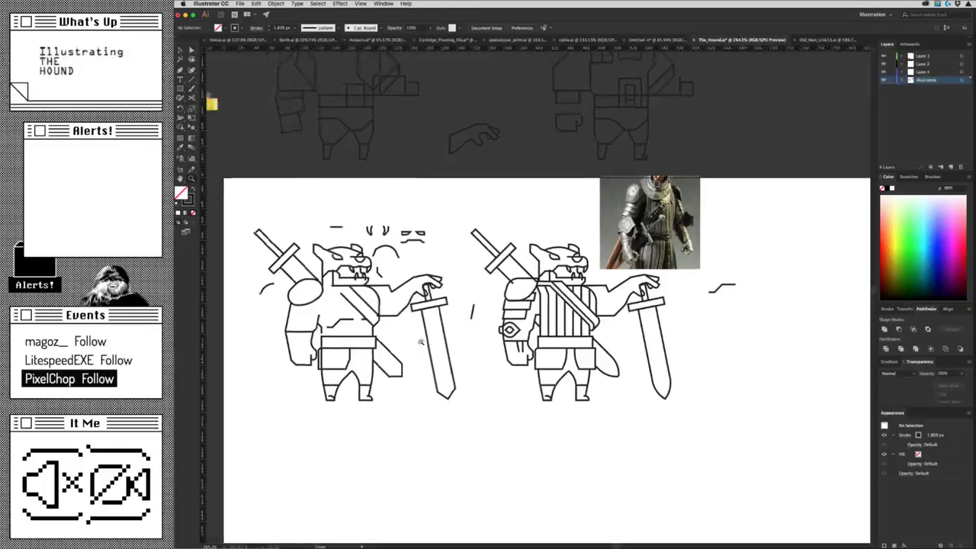
key(super+Tab)
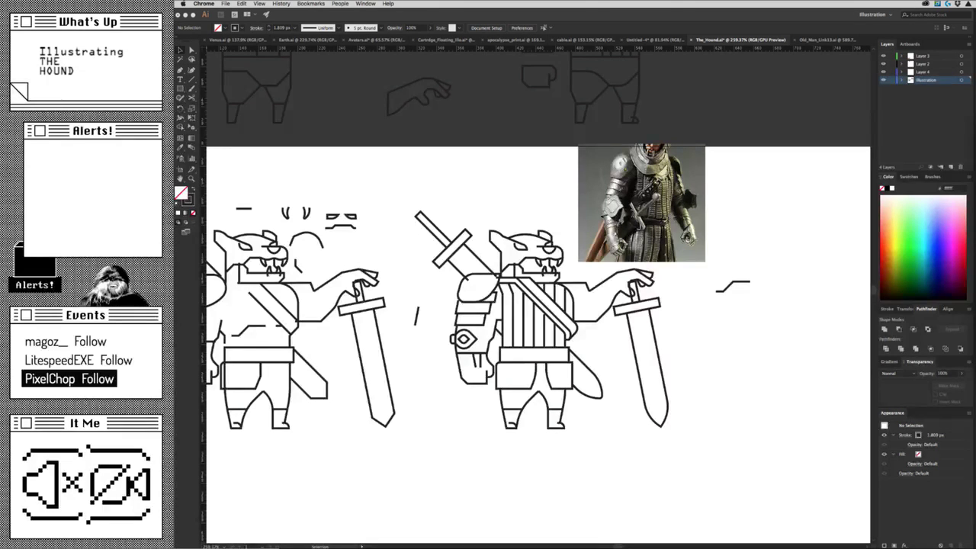
click(701, 338)
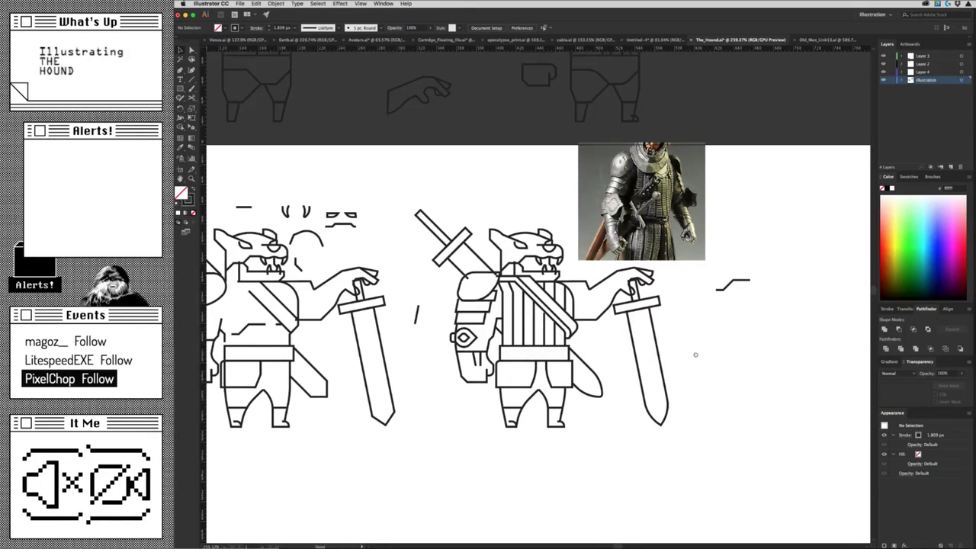
scroll(709, 350, left, 2)
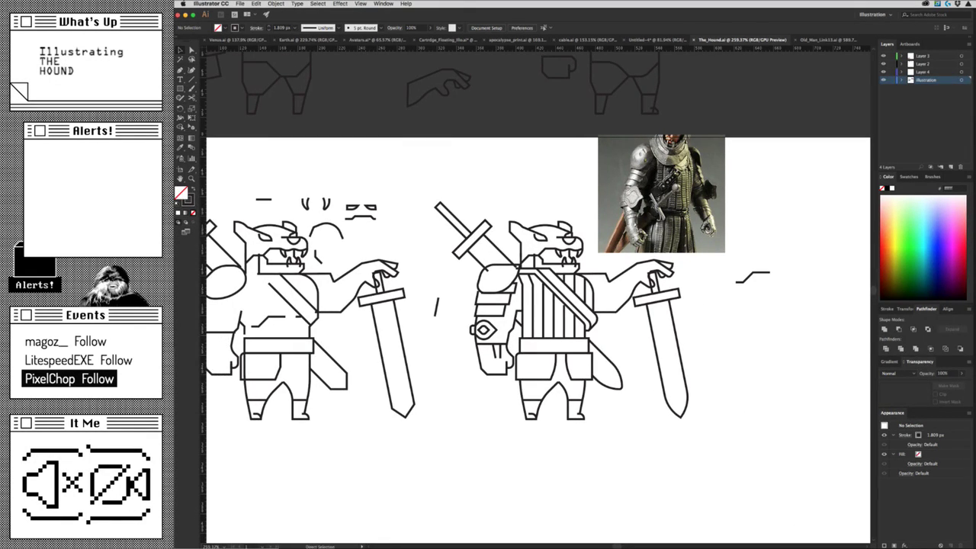
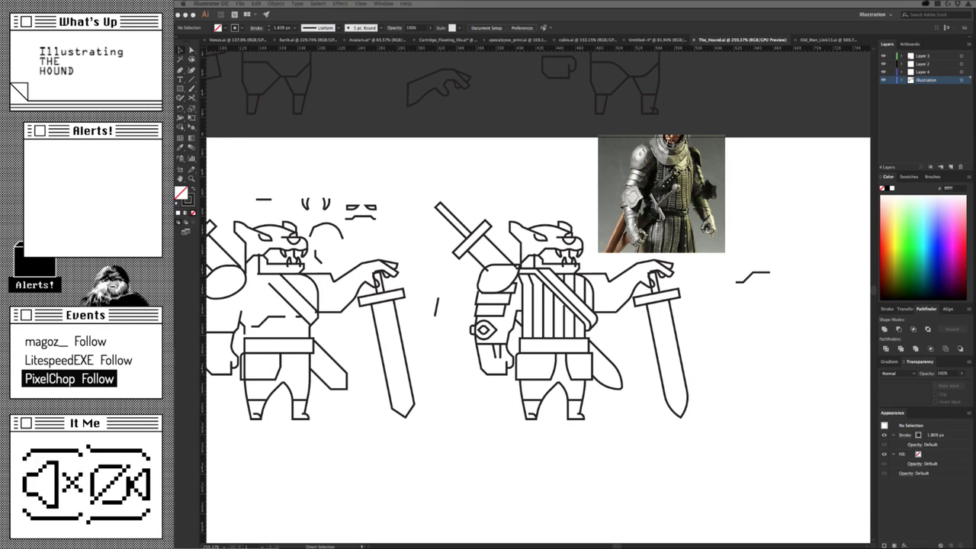
Nudge the left pocket's top-right anchor slightly left.
key(space)
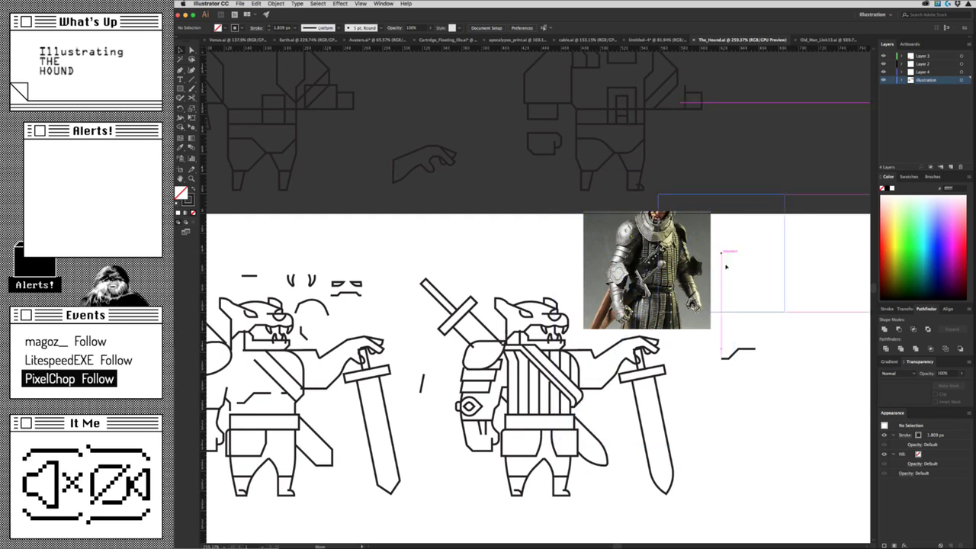
drag(640, 284, 728, 263)
scroll(565, 272, up, 5)
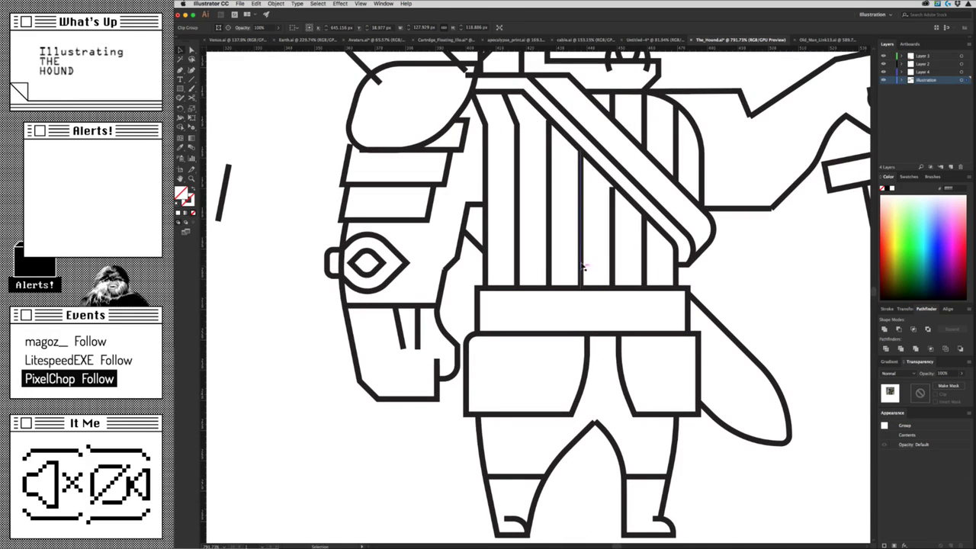
key(a)
click(589, 380)
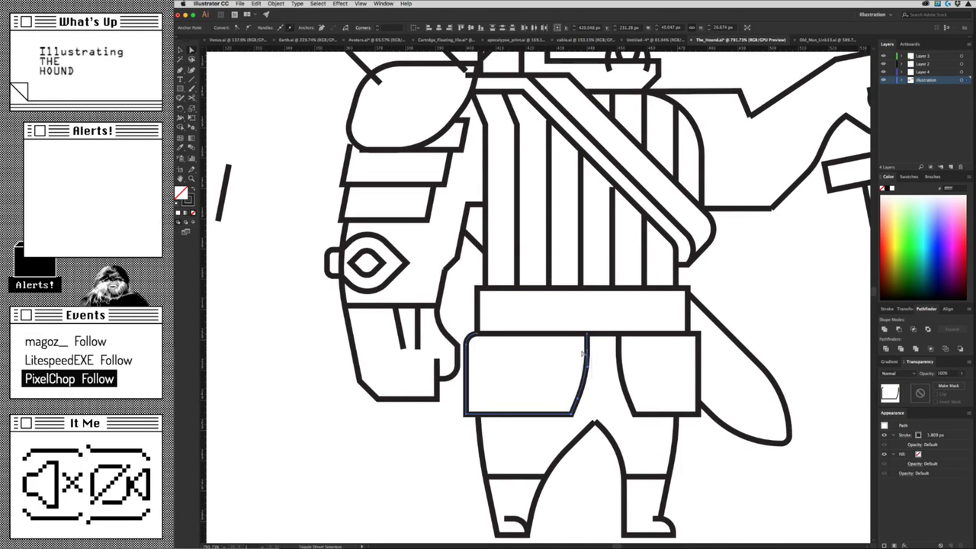
click(585, 357)
drag(587, 333, 588, 334)
click(597, 386)
Draw a vertical line through the belt and pull the pocket corner further left.
key(backslash)
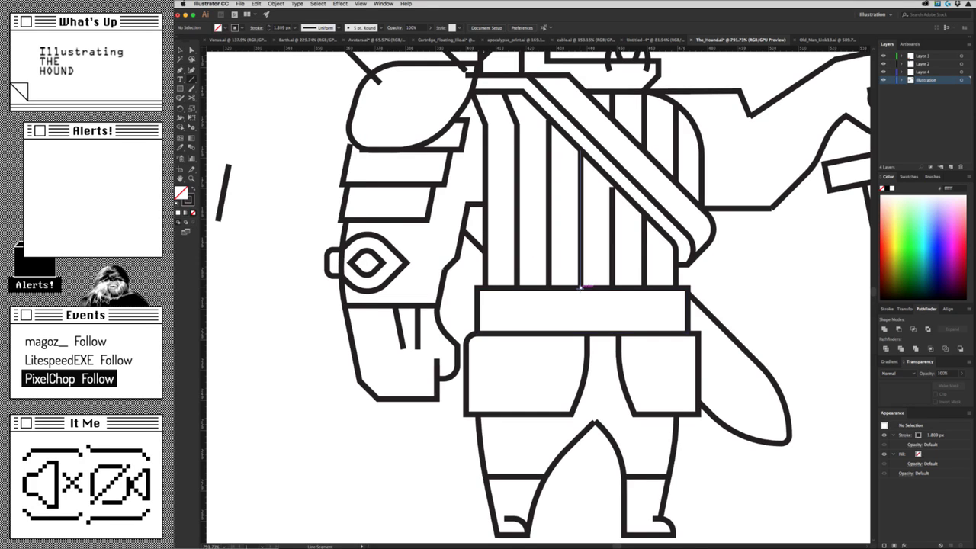
drag(581, 288, 581, 345)
scroll(614, 352, up, 2)
ctrl+click(600, 350)
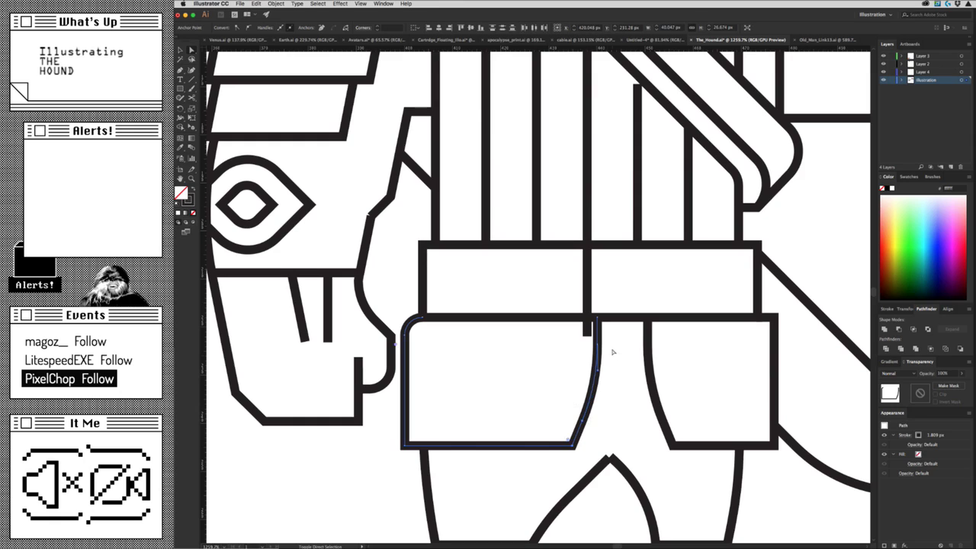
drag(599, 320, 587, 315)
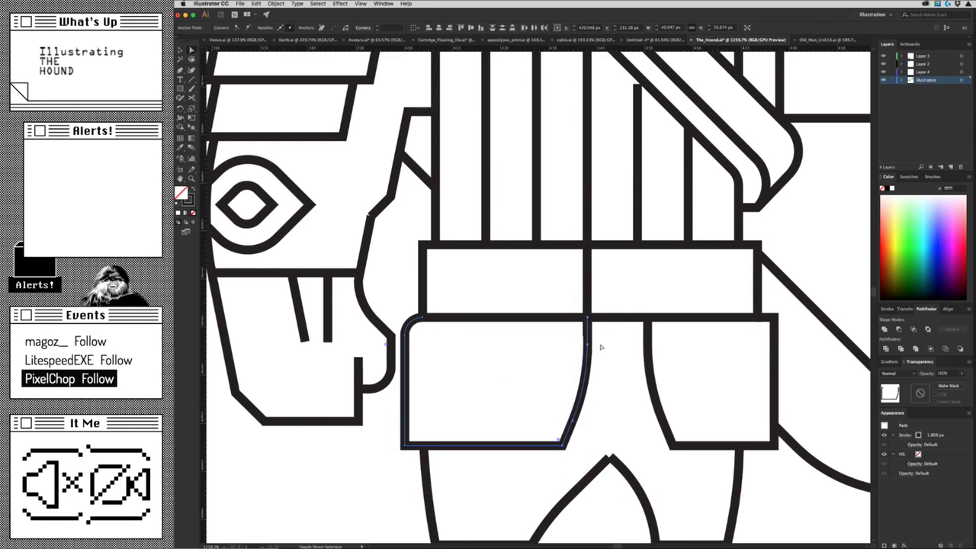
click(591, 304)
Remove the belt divider line and shift the right pocket's left edge outward.
drag(610, 248, 610, 340)
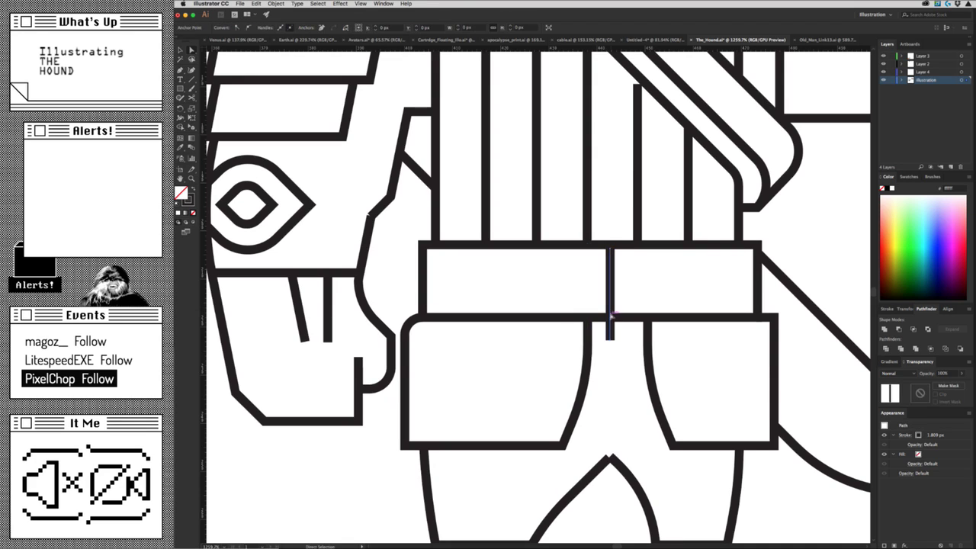
scroll(662, 397, right, 2)
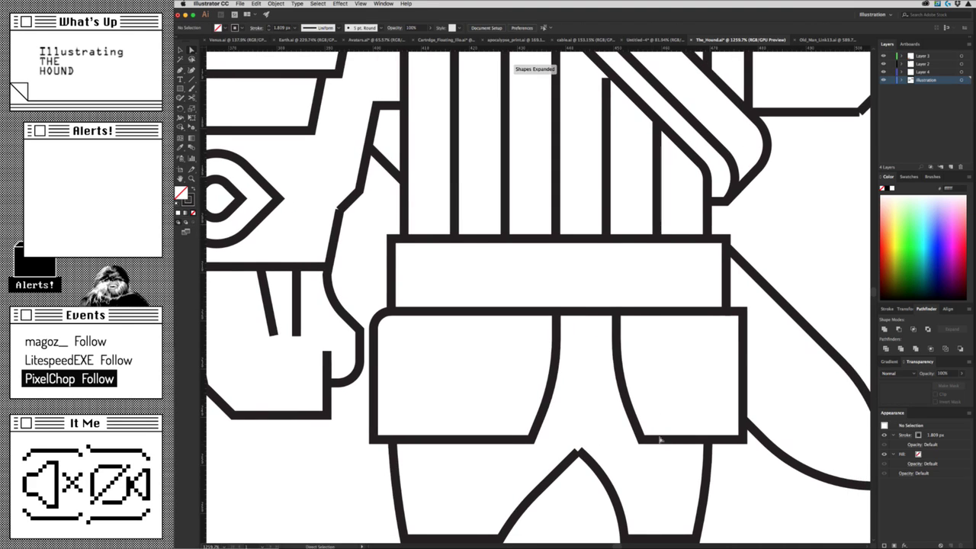
click(608, 355)
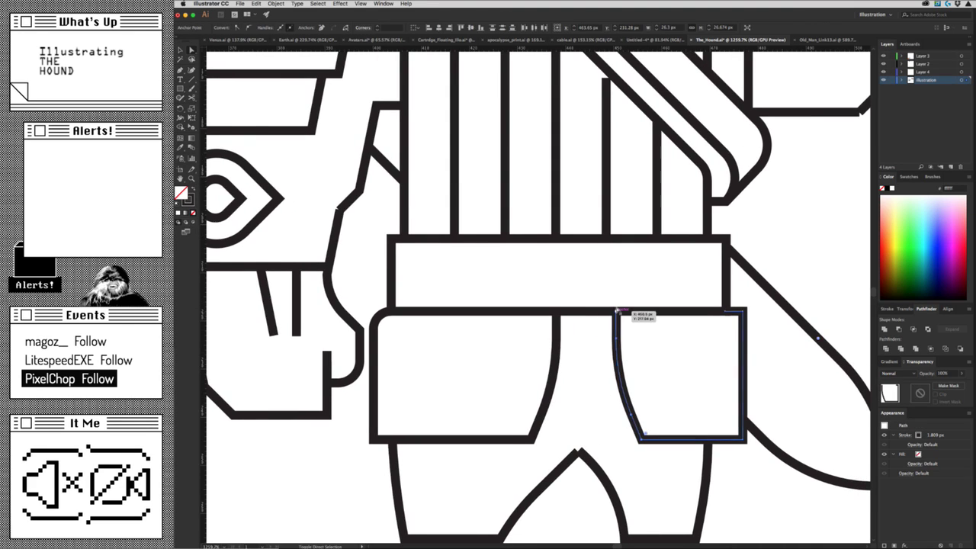
key(Left)
drag(623, 333, 451, 404)
mouse_move(610, 354)
mouse_down()
mouse_move(606, 366)
mouse_move(626, 364)
mouse_move(556, 349)
mouse_move(573, 392)
mouse_up()
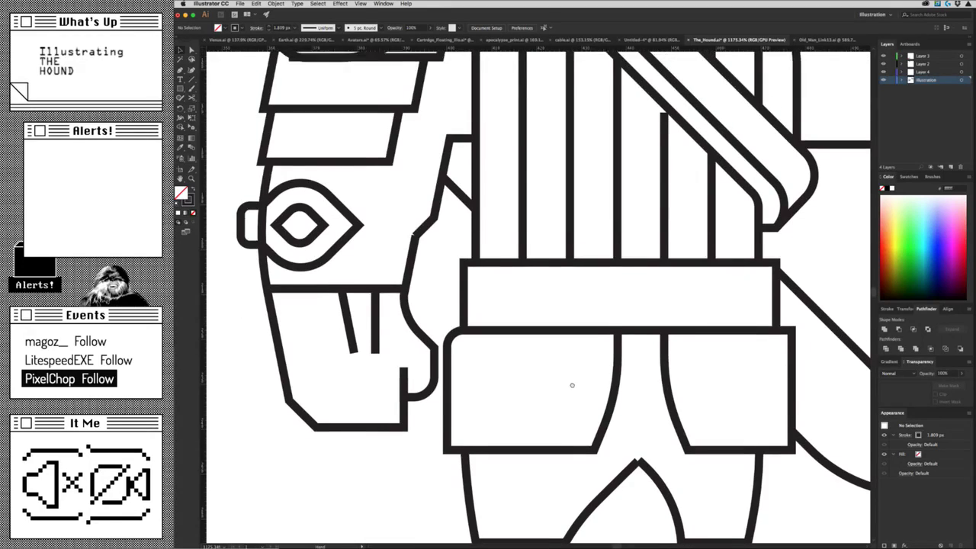
Draw two vertical lines below the belt and curve the left pocket line.
click(192, 80)
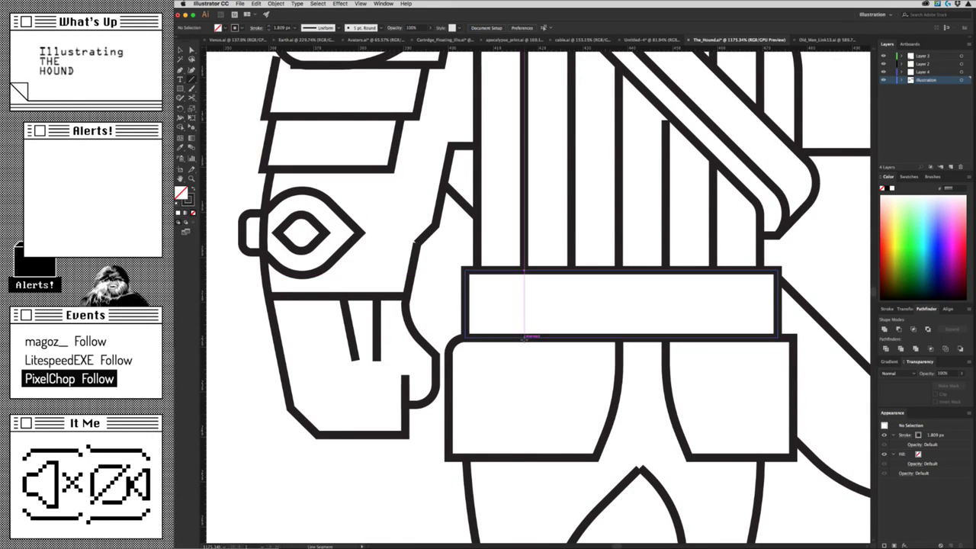
drag(524, 339, 524, 458)
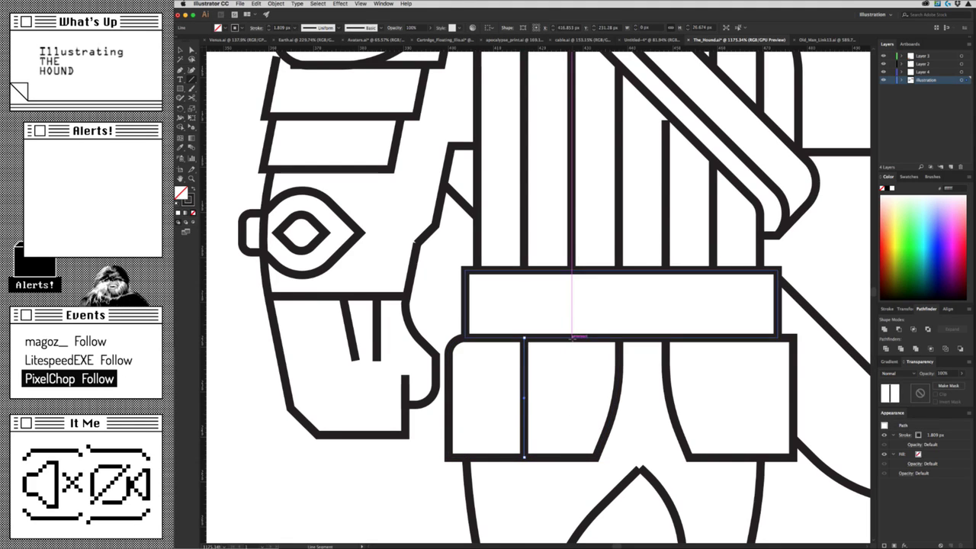
mouse_move(572, 339)
mouse_down()
mouse_move(571, 457)
mouse_move(450, 461)
mouse_up()
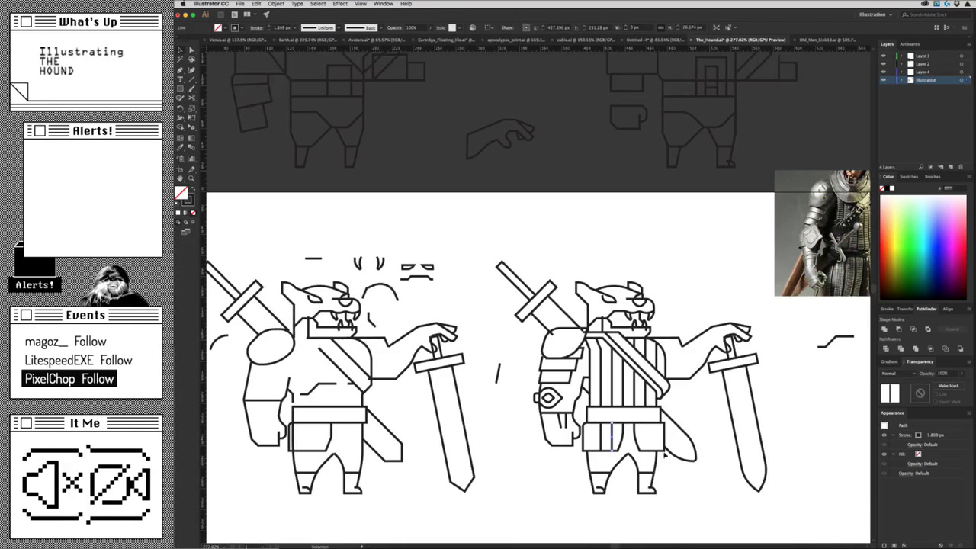
drag(675, 466, 621, 473)
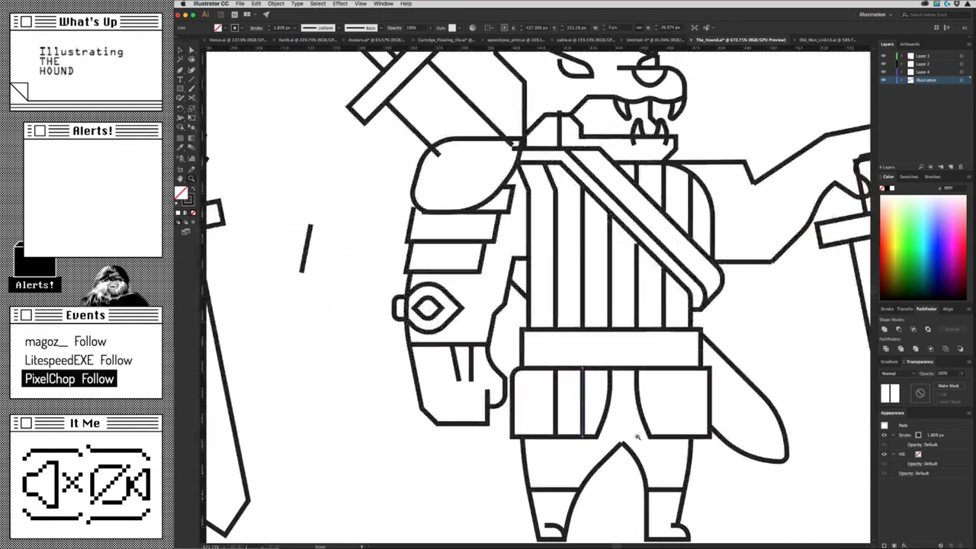
drag(530, 472, 610, 465)
click(609, 405)
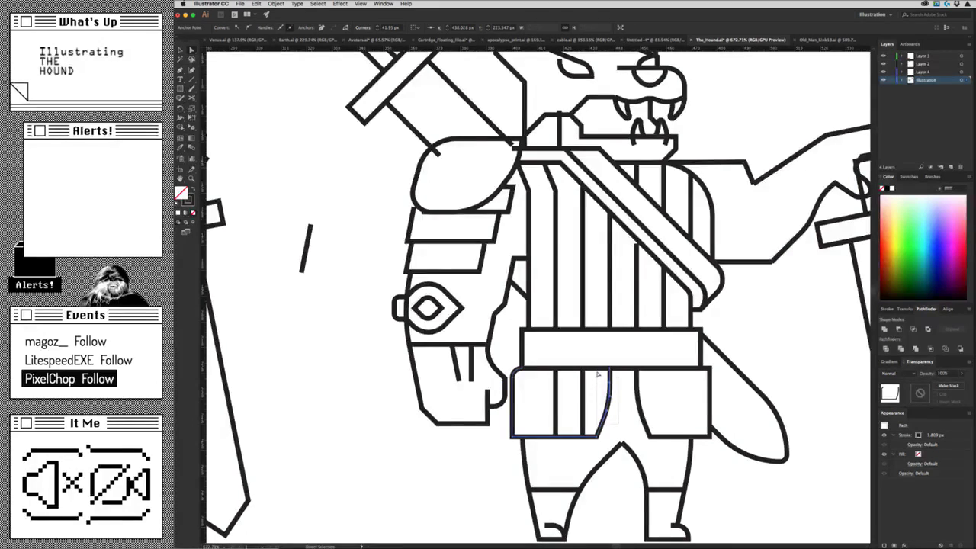
mouse_move(600, 374)
mouse_down()
mouse_move(629, 412)
mouse_move(583, 421)
mouse_up()
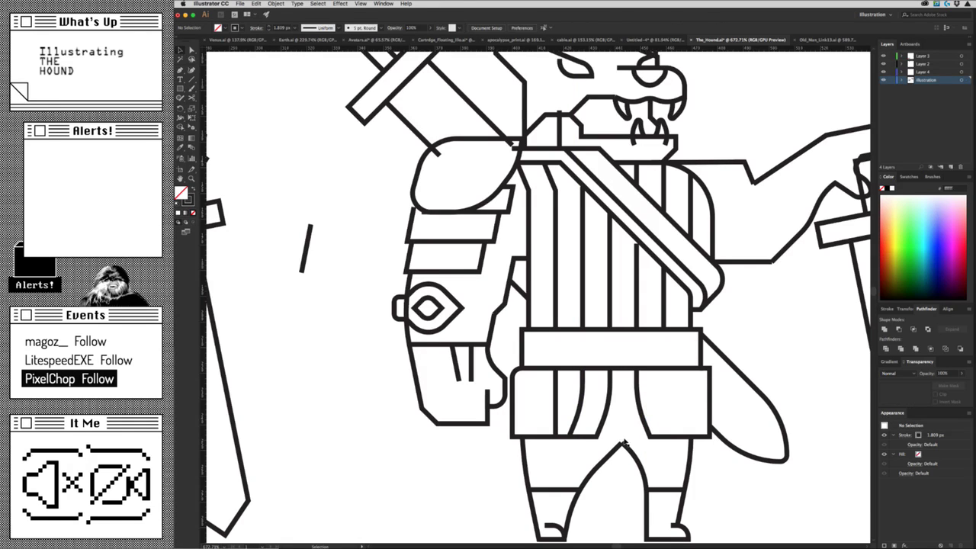
Move the curved pocket stripe up so its end sits on the belt line.
drag(435, 423, 435, 492)
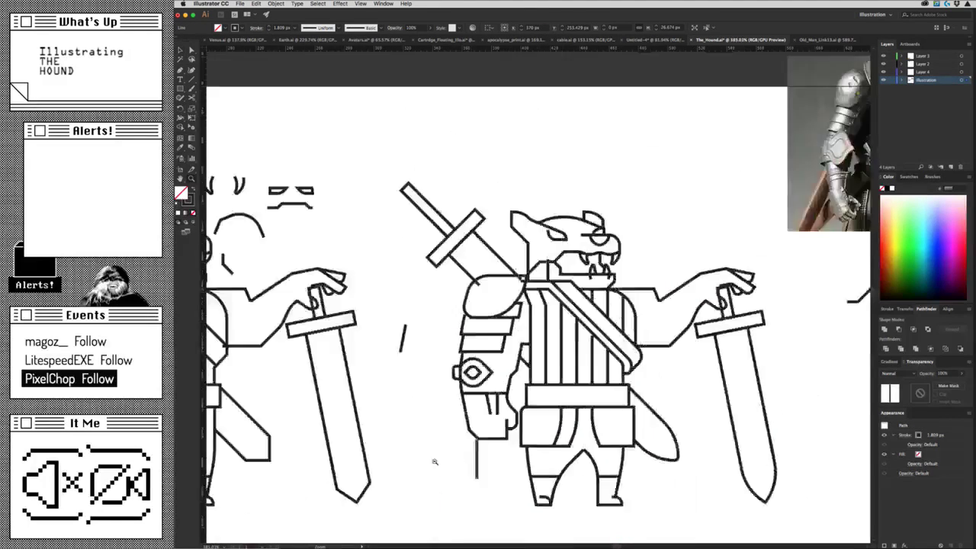
scroll(436, 462, down, 5)
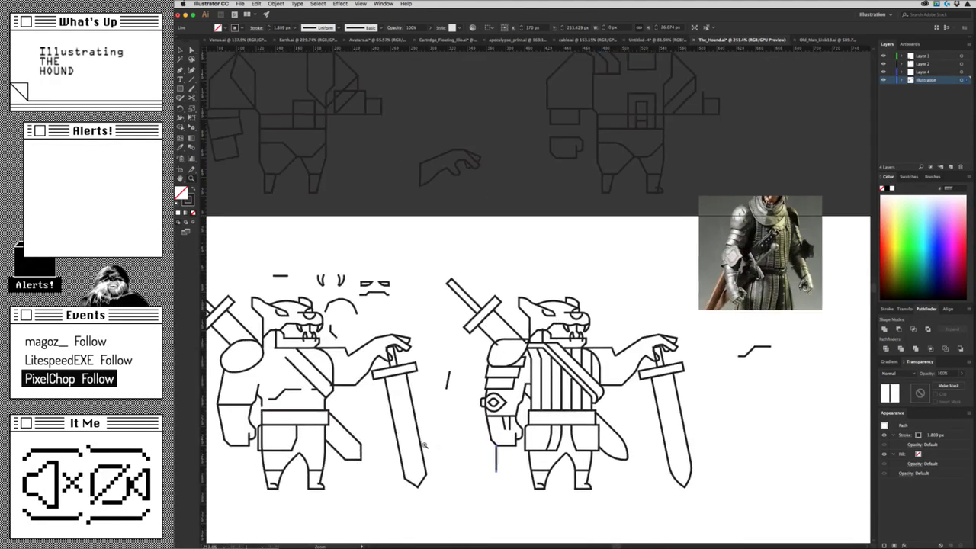
scroll(489, 414, up, 5)
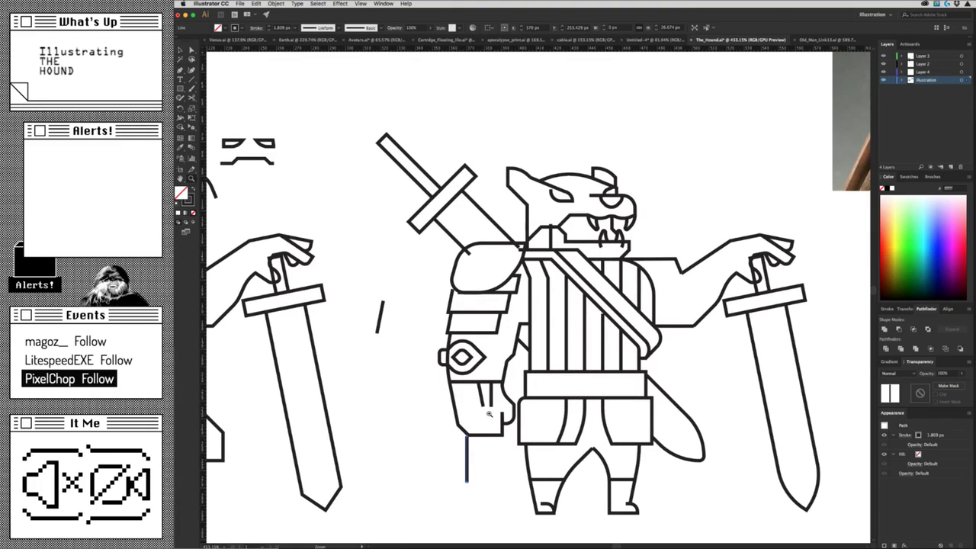
scroll(526, 457, up, 4)
scroll(526, 458, up, 3)
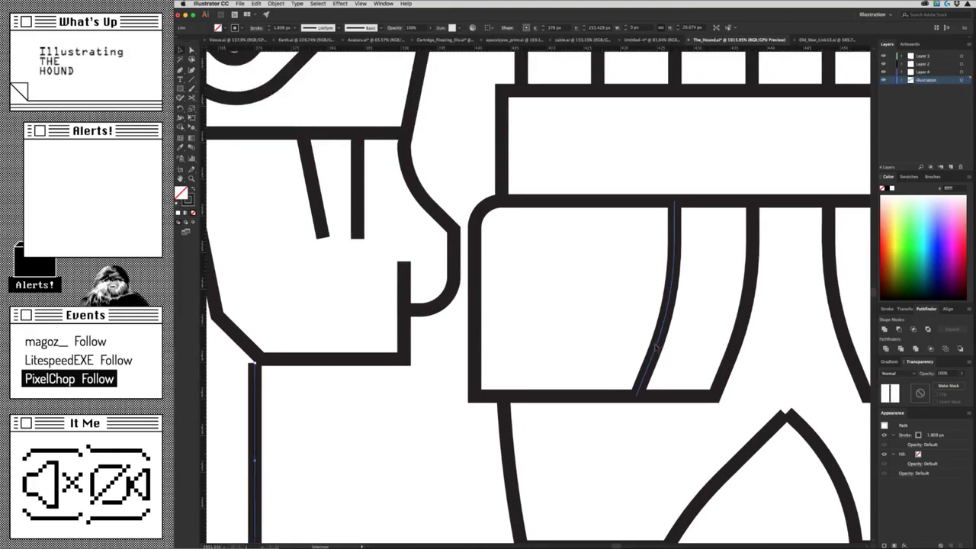
mouse_move(656, 346)
mouse_down()
mouse_move(659, 336)
mouse_move(662, 352)
mouse_up()
mouse_move(647, 385)
mouse_down()
mouse_move(637, 395)
mouse_move(648, 387)
mouse_up()
key(v)
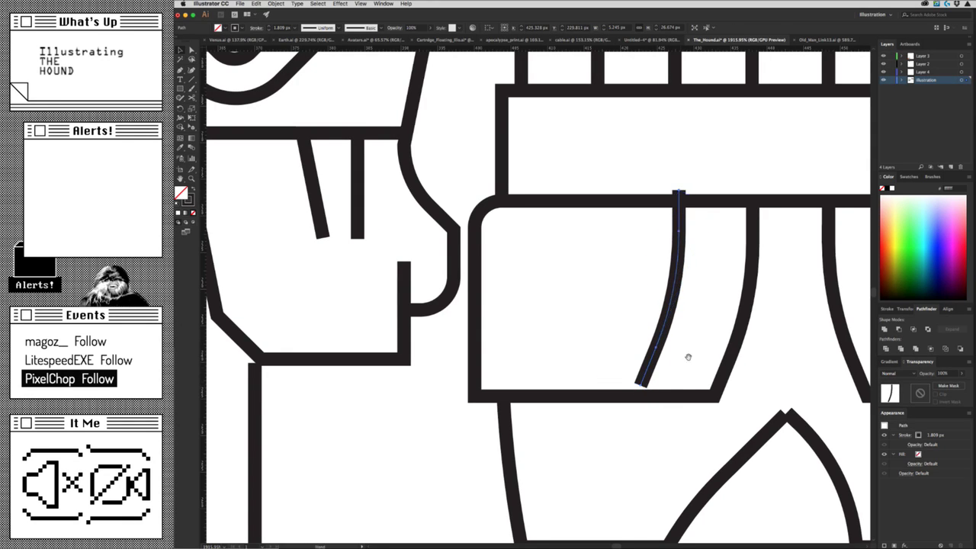
scroll(689, 355, up, 3)
scroll(689, 355, left, 3)
Stretch the stripe from belt to hem and duplicate it leftward across the pocket.
key(a)
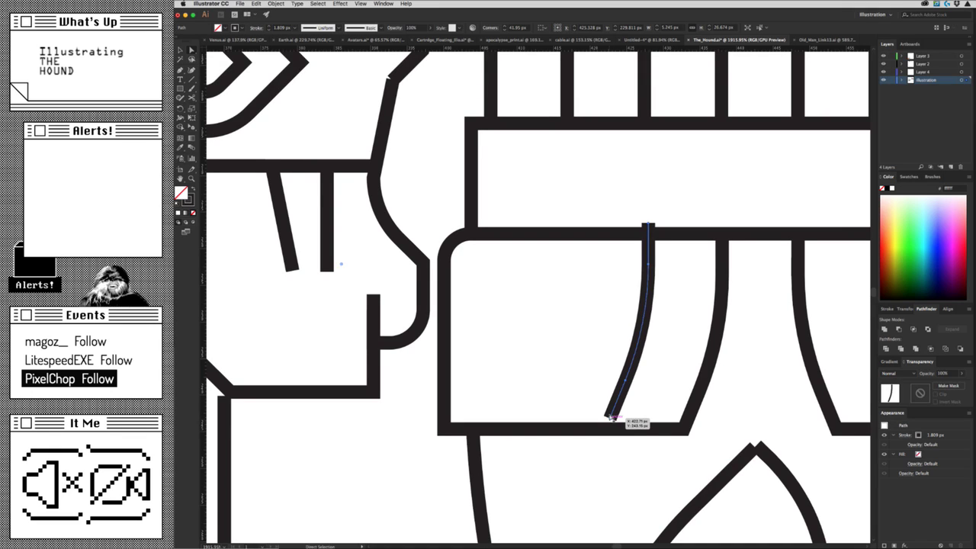
drag(612, 416, 607, 428)
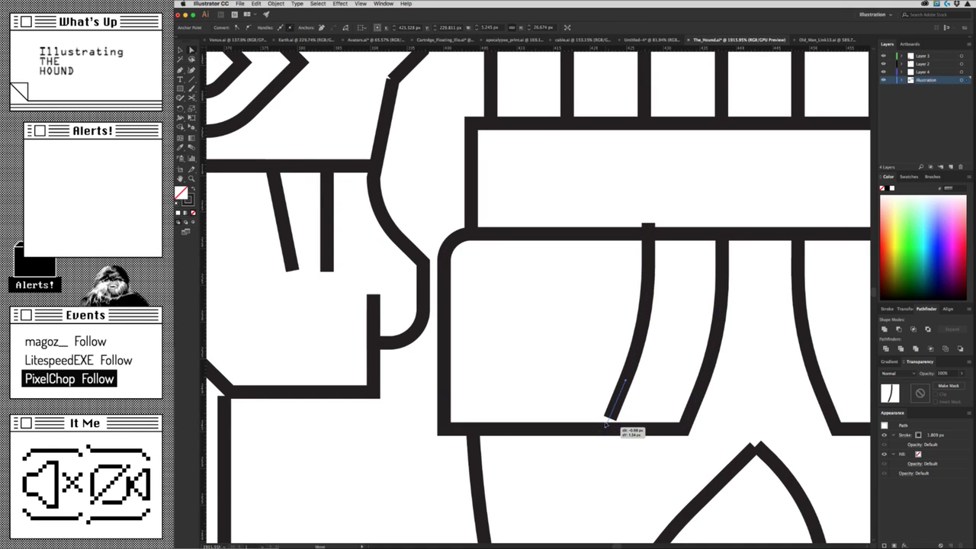
drag(606, 429, 606, 429)
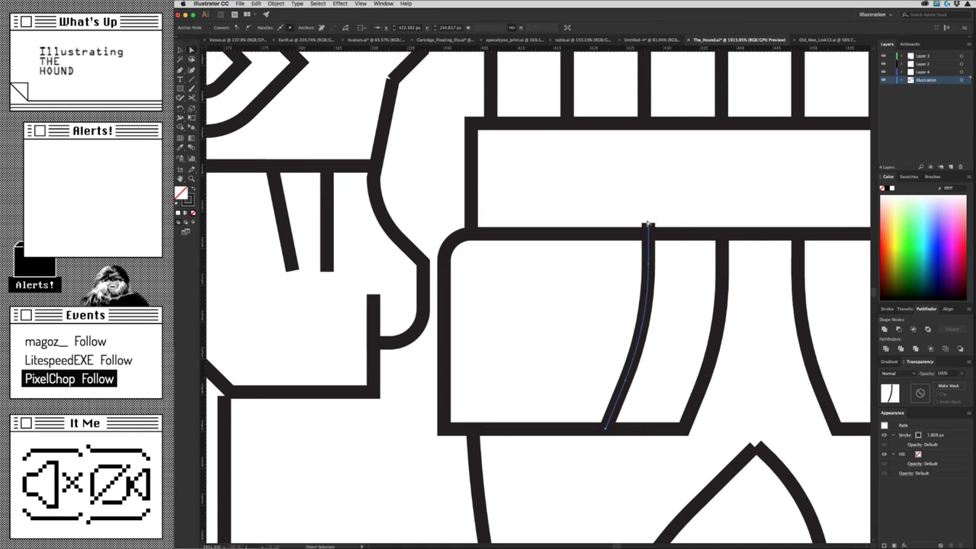
drag(648, 224, 648, 231)
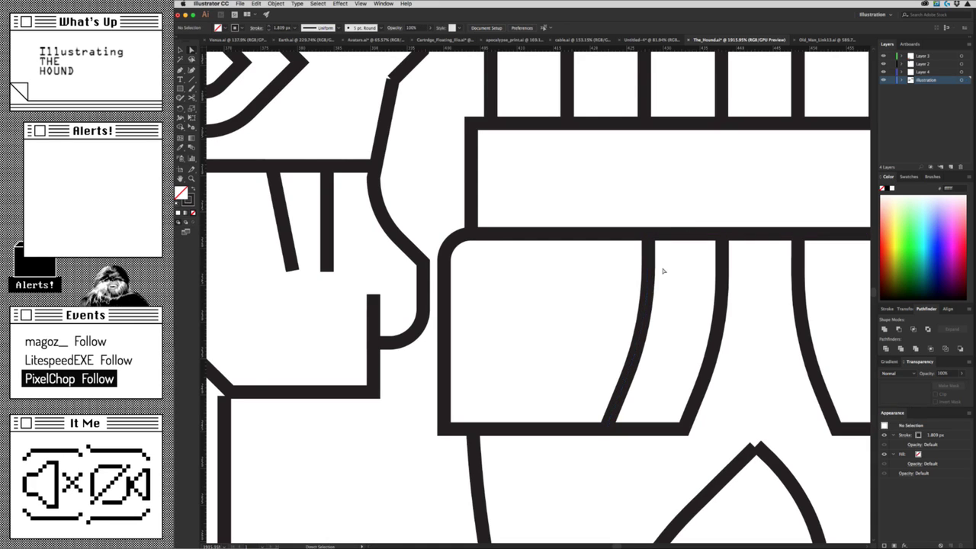
mouse_move(648, 288)
mouse_down()
mouse_move(572, 300)
mouse_move(491, 291)
mouse_up()
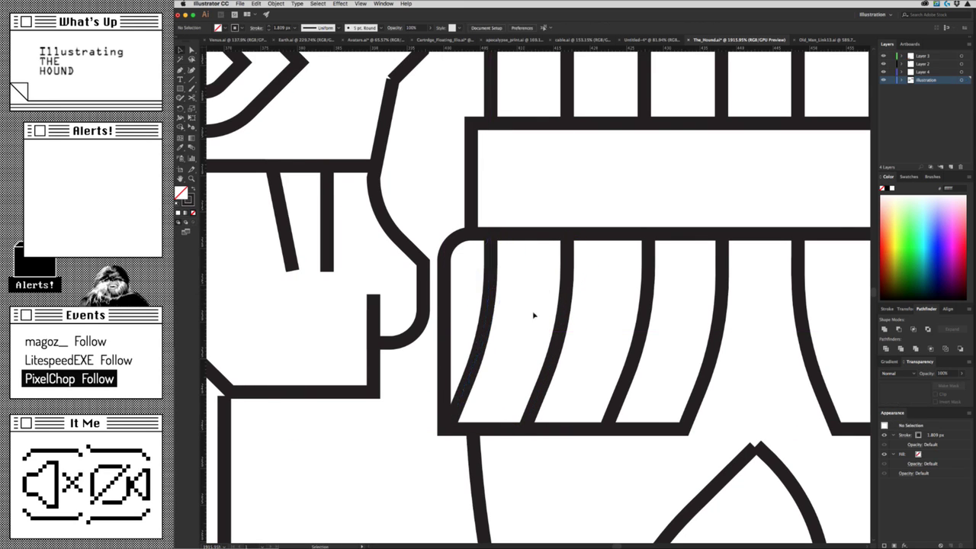
scroll(534, 316, down, 5)
drag(588, 404, 582, 420)
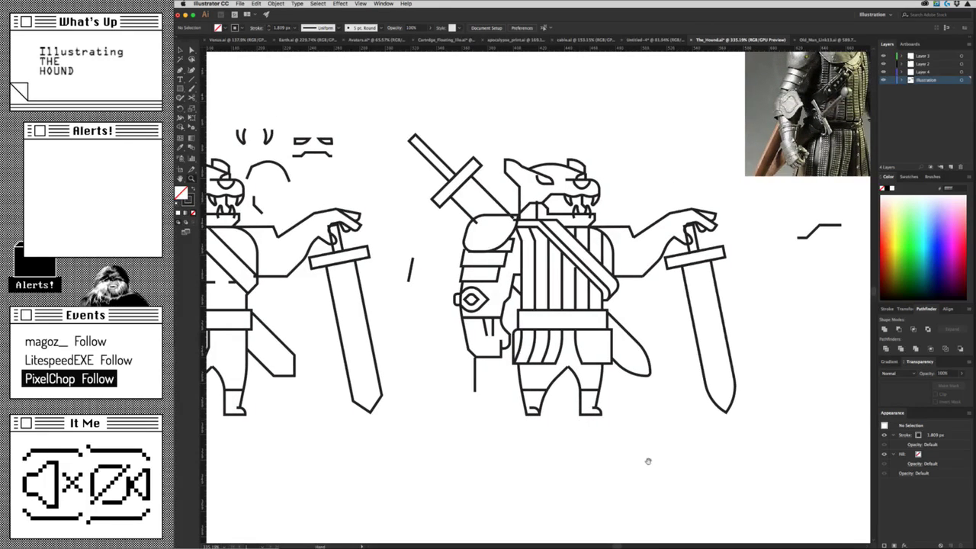
Reframe both hounds and undo an accidental move of the leftmost band stroke.
drag(588, 379, 519, 453)
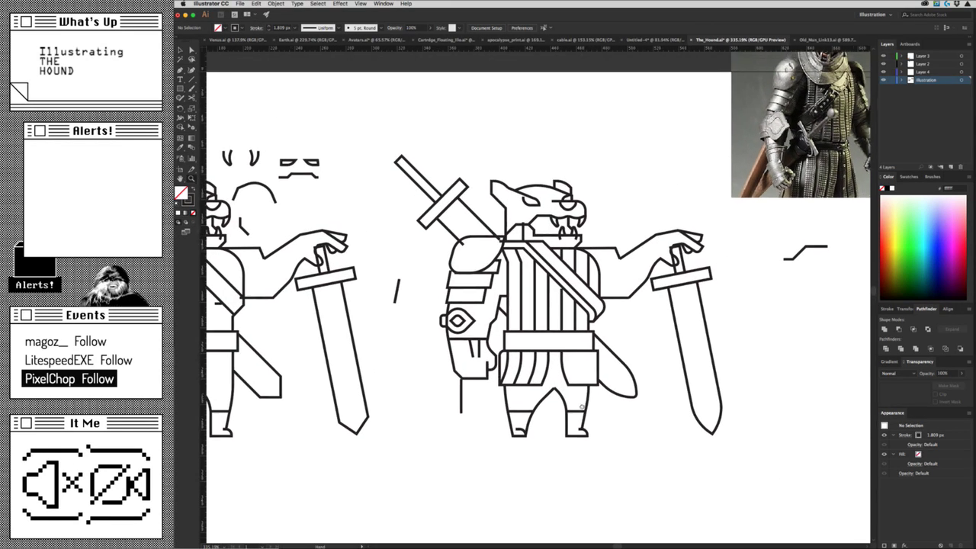
scroll(473, 450, up, 2)
scroll(474, 451, up, 2)
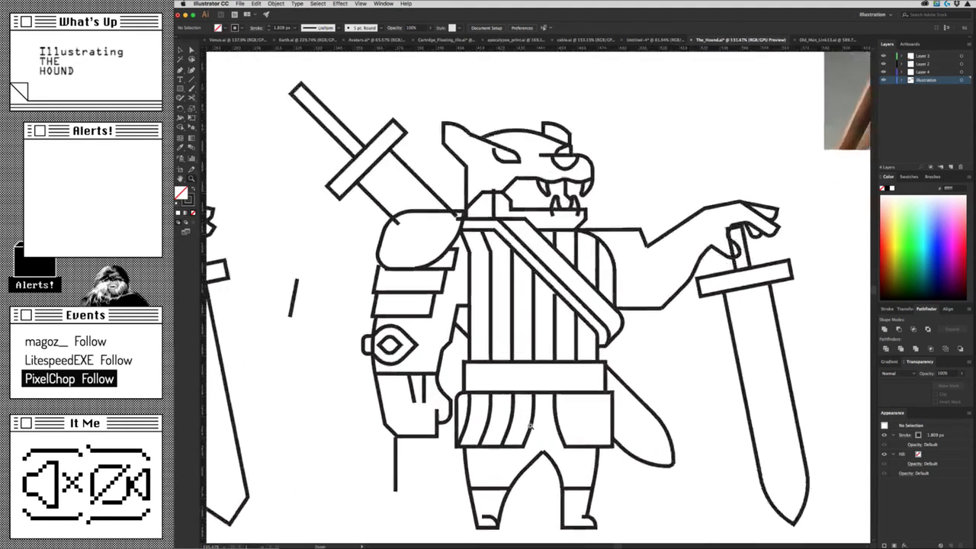
scroll(473, 451, up, 2)
scroll(474, 450, up, 1)
scroll(576, 402, down, 1)
scroll(576, 401, down, 1)
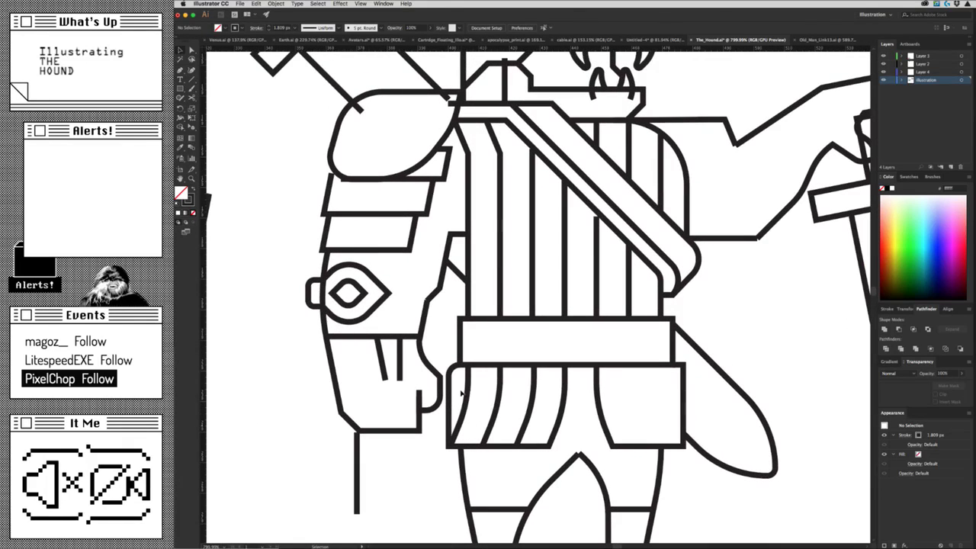
drag(467, 395, 448, 395)
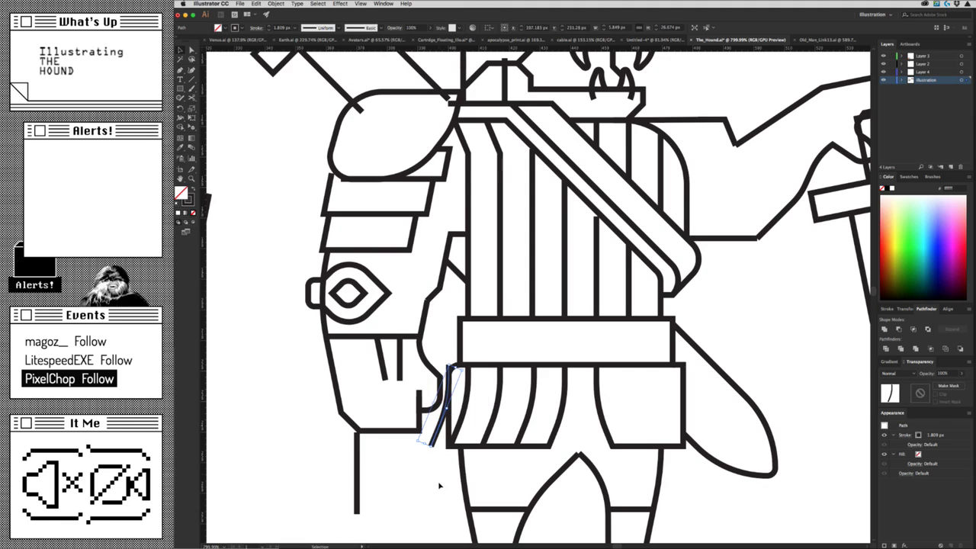
key(ctrl+z)
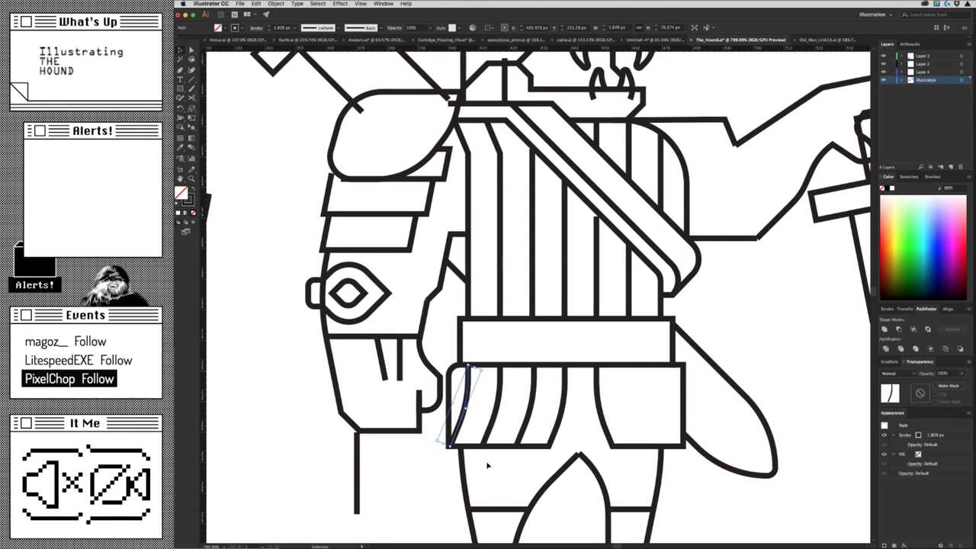
key(a)
Copy the curved stripe strokes across the band and delete the misplaced copies.
scroll(586, 393, right, 3)
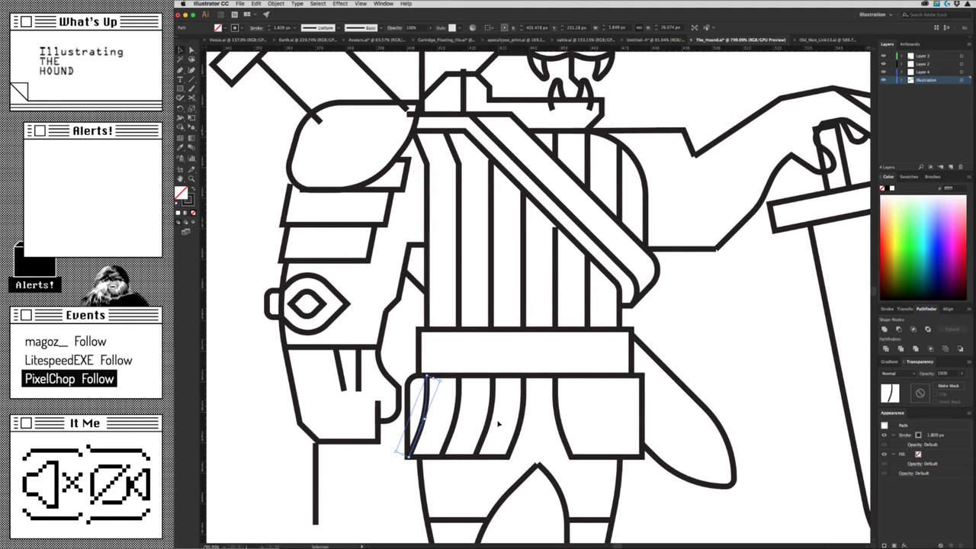
key(v)
click(462, 404)
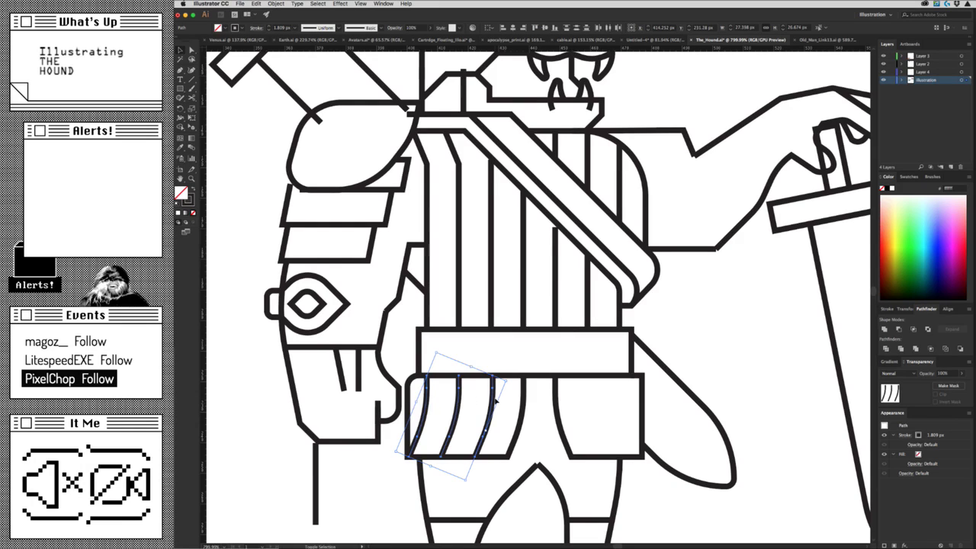
click(431, 381)
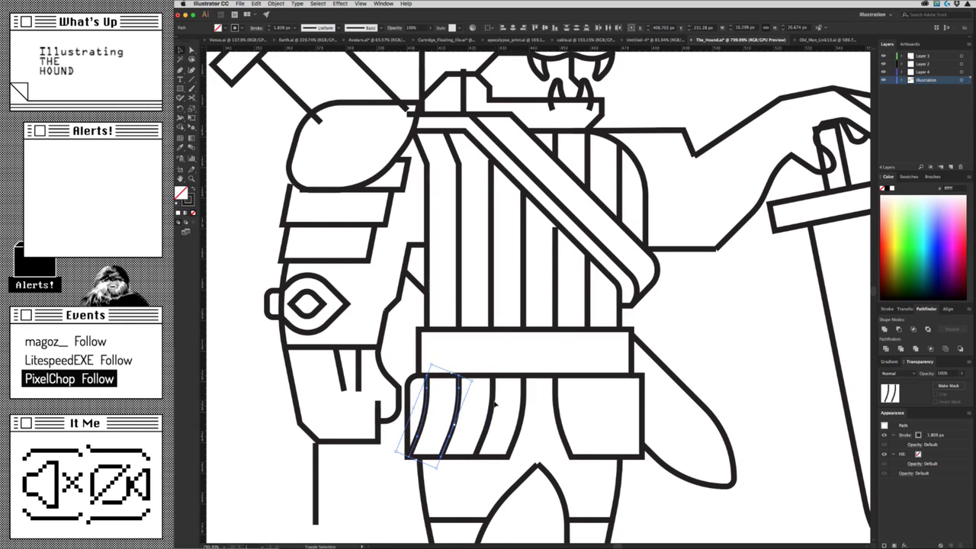
drag(496, 412, 791, 431)
key(a)
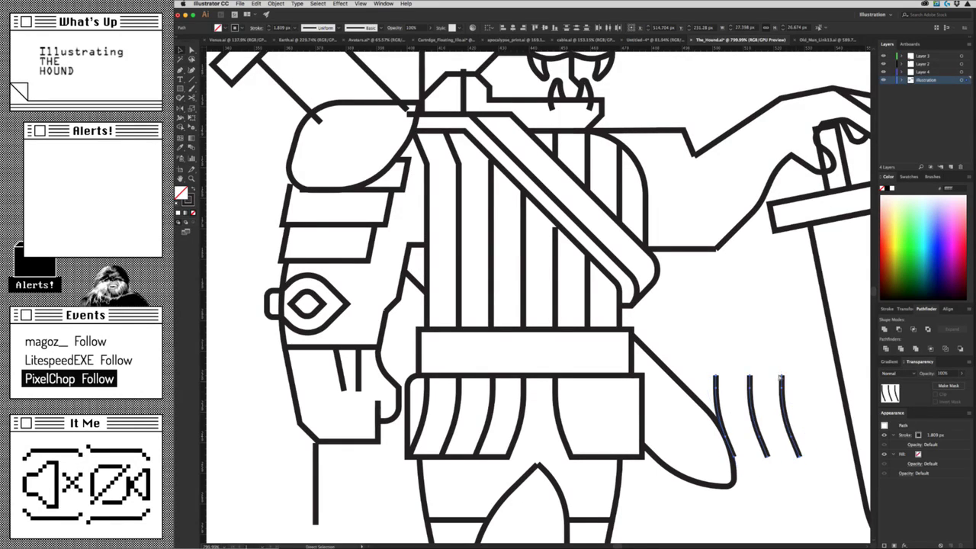
mouse_move(715, 374)
mouse_down()
mouse_move(588, 379)
mouse_move(652, 375)
mouse_up()
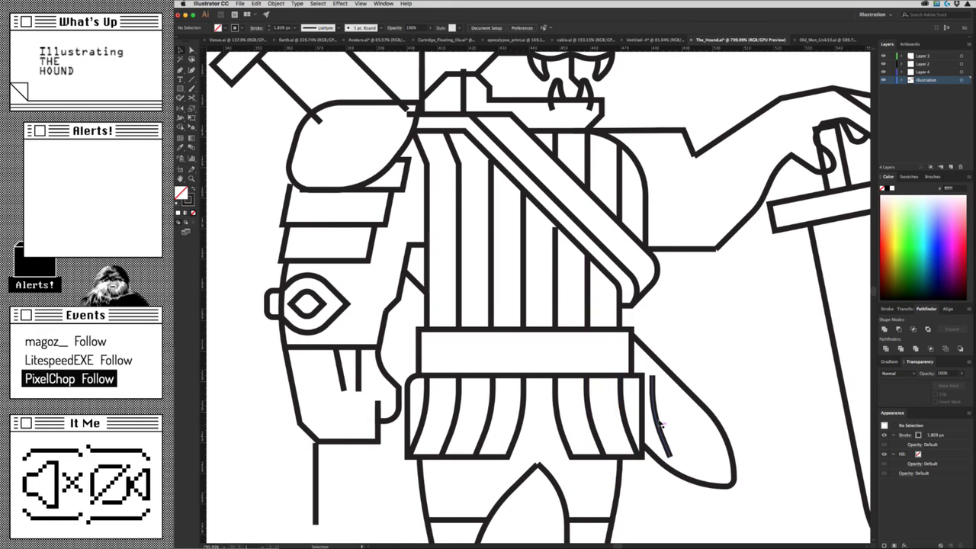
drag(673, 423, 672, 424)
key(Delete)
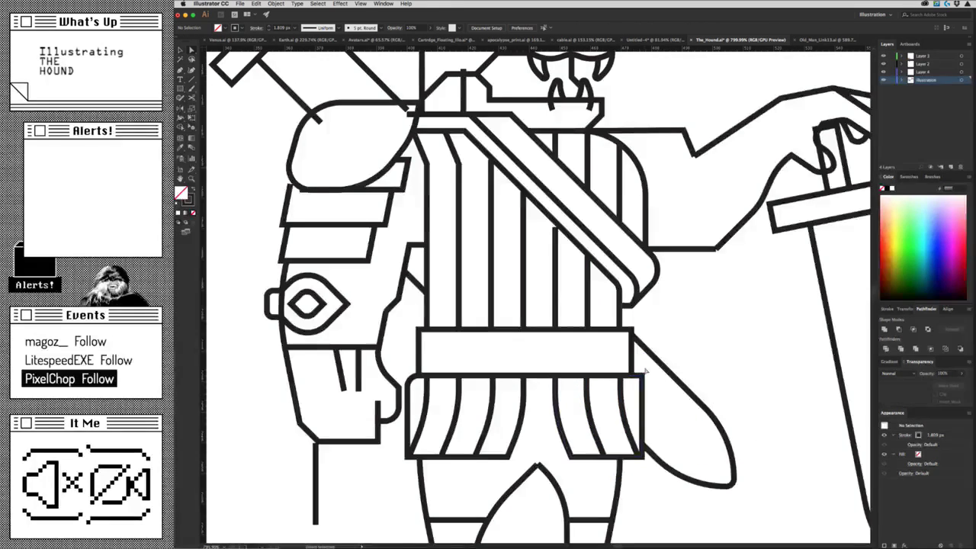
scroll(643, 425, down, 1)
scroll(643, 425, down, 5)
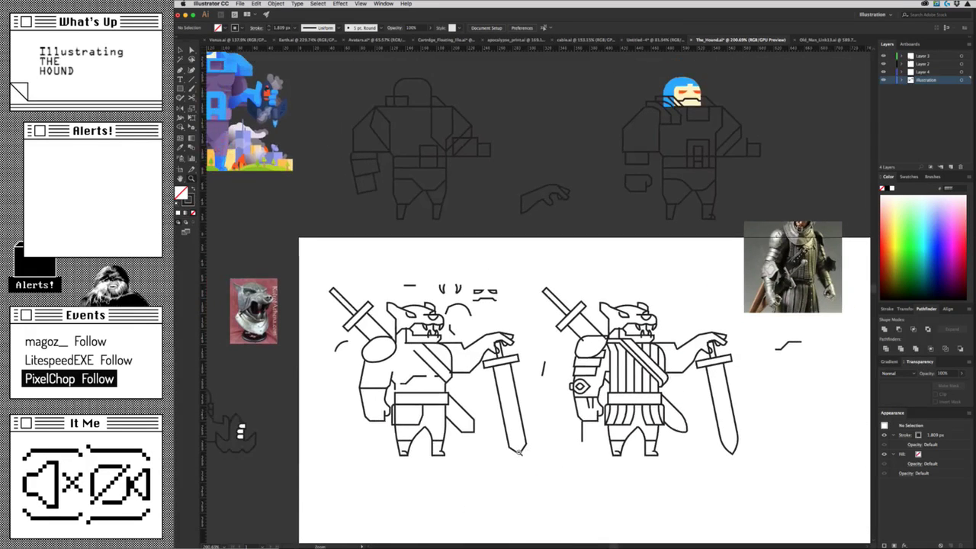
scroll(636, 442, up, 1)
scroll(634, 450, up, 1)
scroll(633, 457, up, 2)
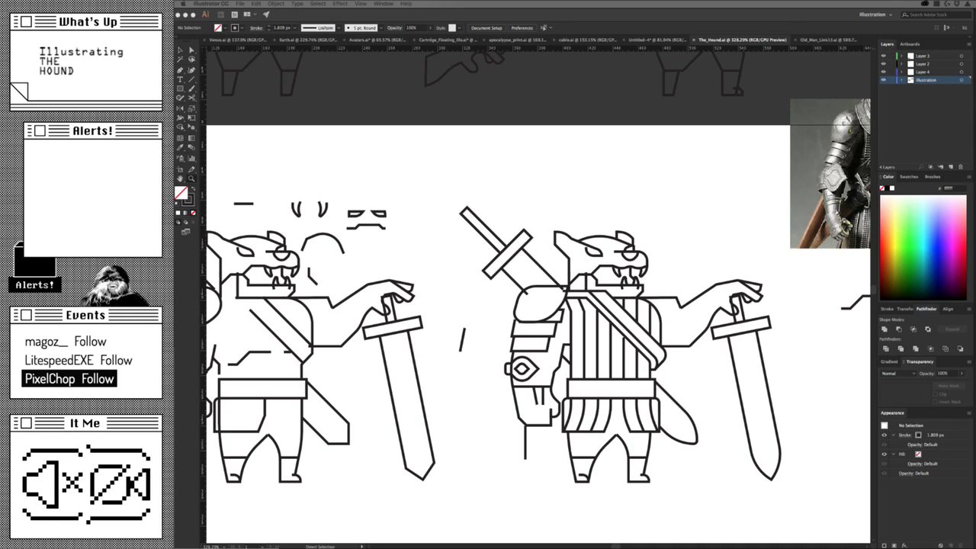
scroll(695, 428, right, 3)
scroll(671, 427, right, 3)
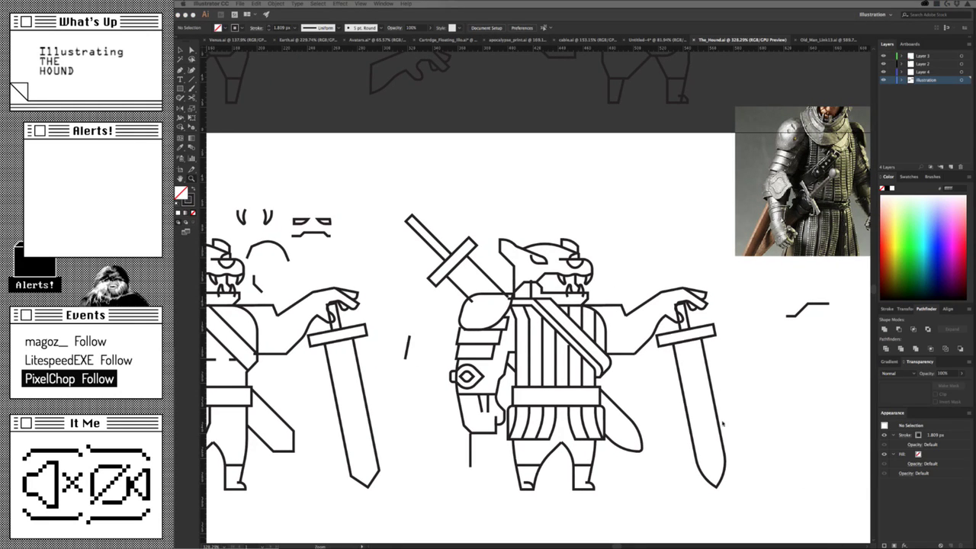
scroll(633, 462, left, 4)
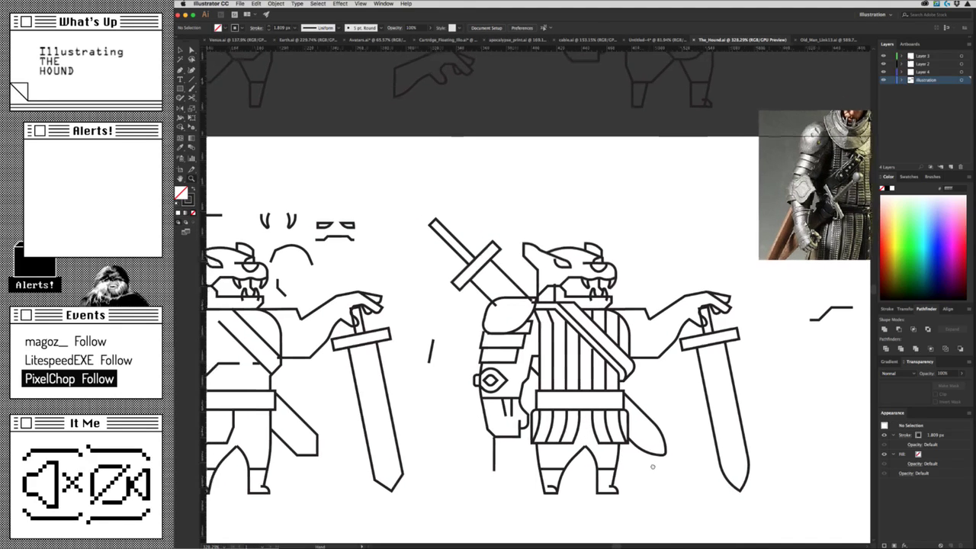
scroll(654, 471, up, 1)
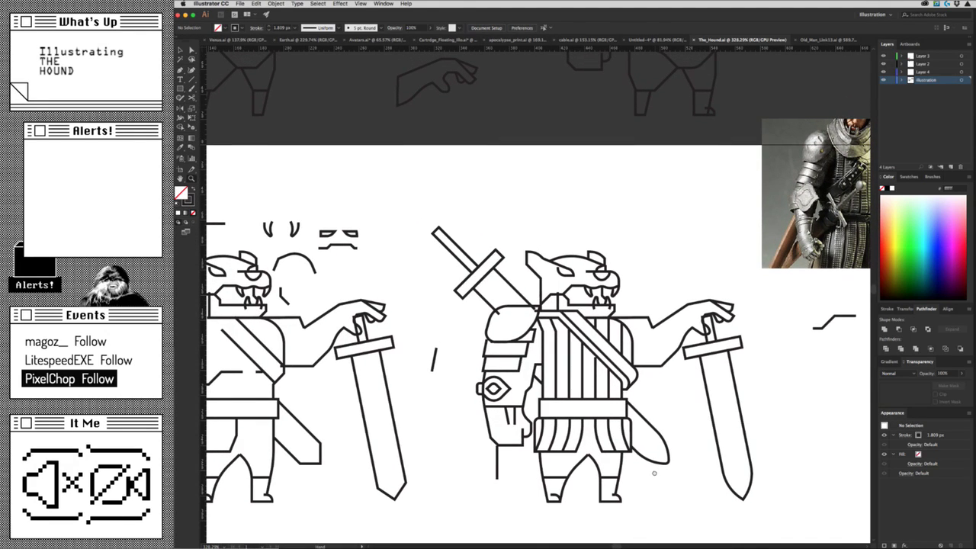
scroll(654, 473, up, 2)
scroll(633, 427, up, 3)
scroll(608, 379, up, 2)
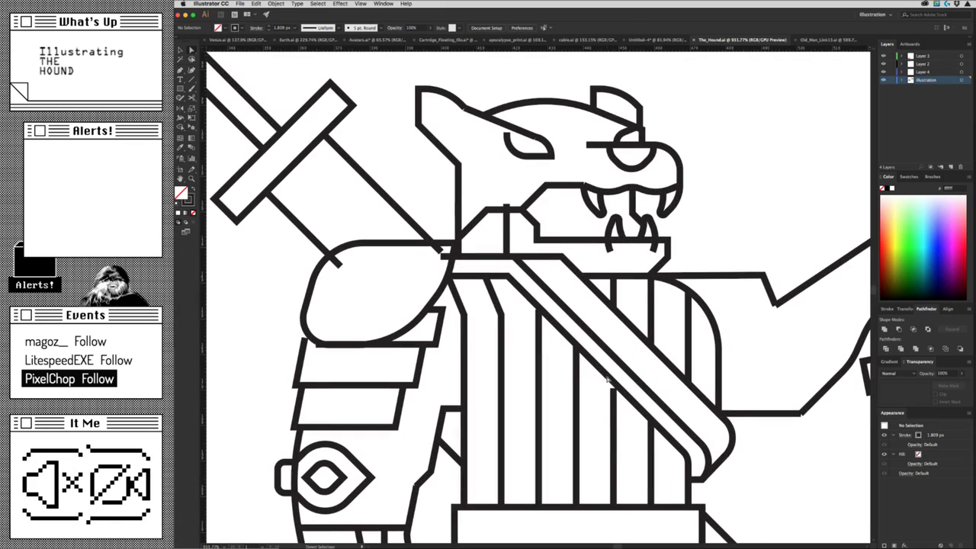
drag(613, 385, 614, 381)
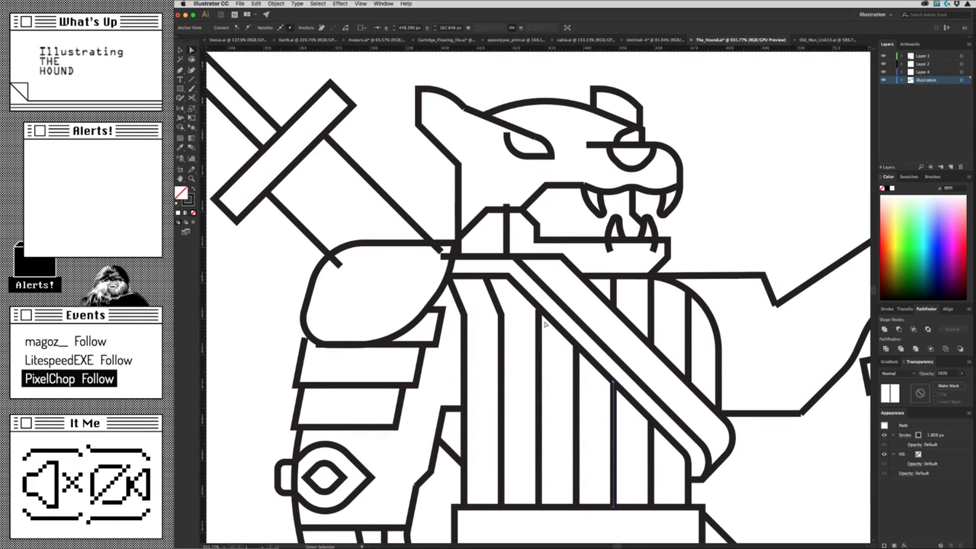
Adjust the tunic stripes' top anchors and round their bends with a 6.41 px corner.
drag(539, 308, 539, 307)
click(553, 347)
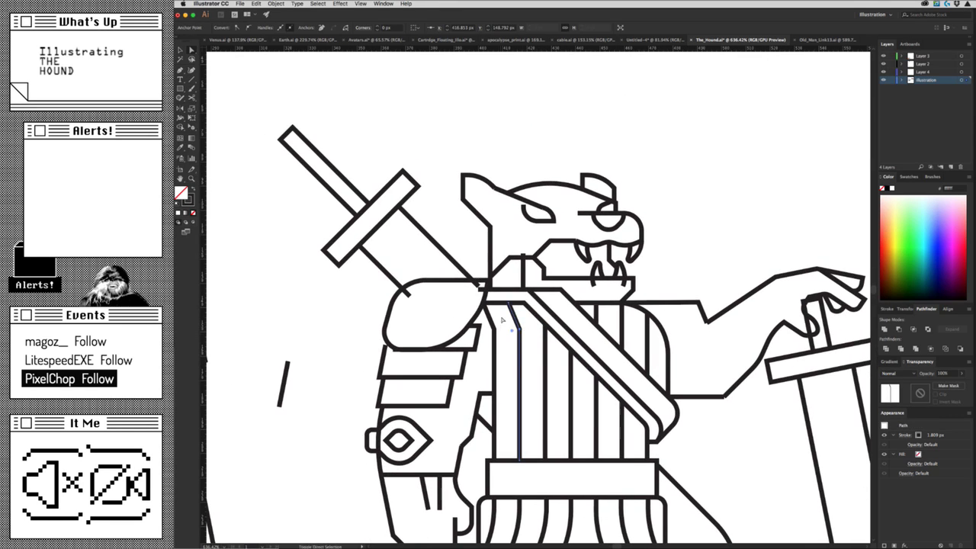
click(490, 330)
drag(490, 329, 451, 336)
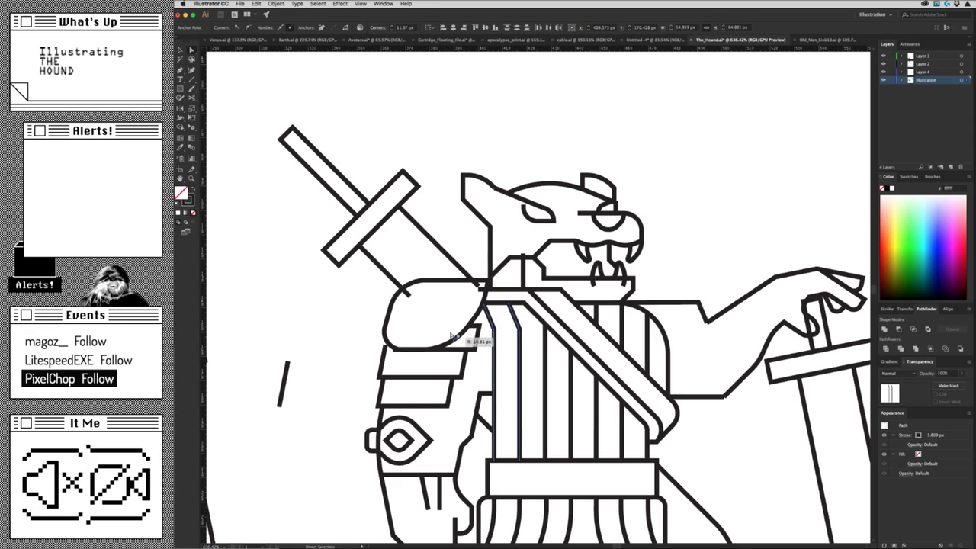
click(333, 366)
ctrl+alt+click(423, 419)
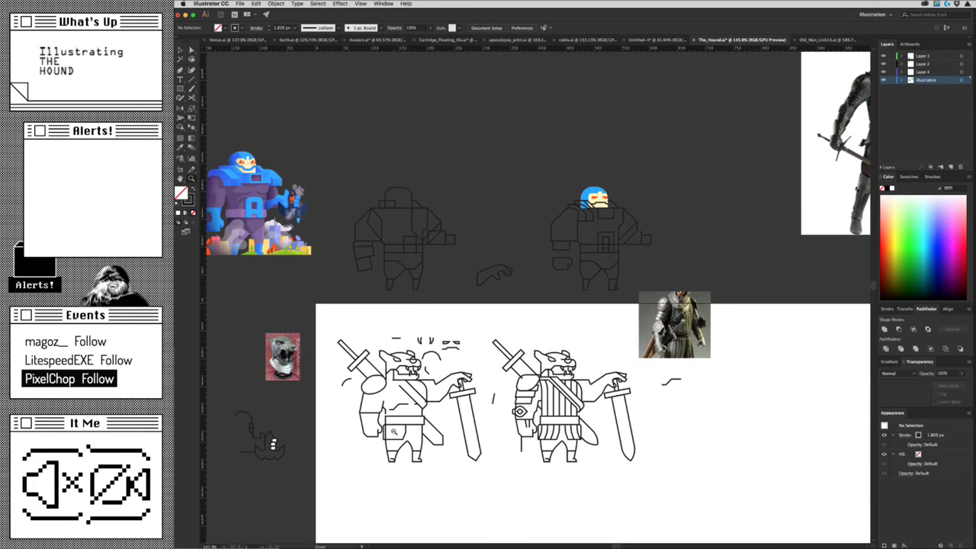
ctrl+click(557, 404)
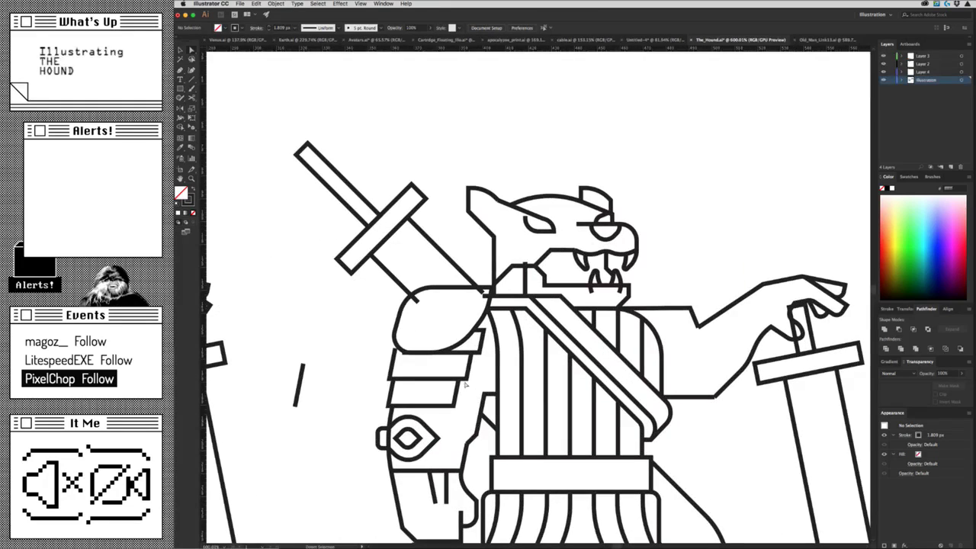
click(488, 397)
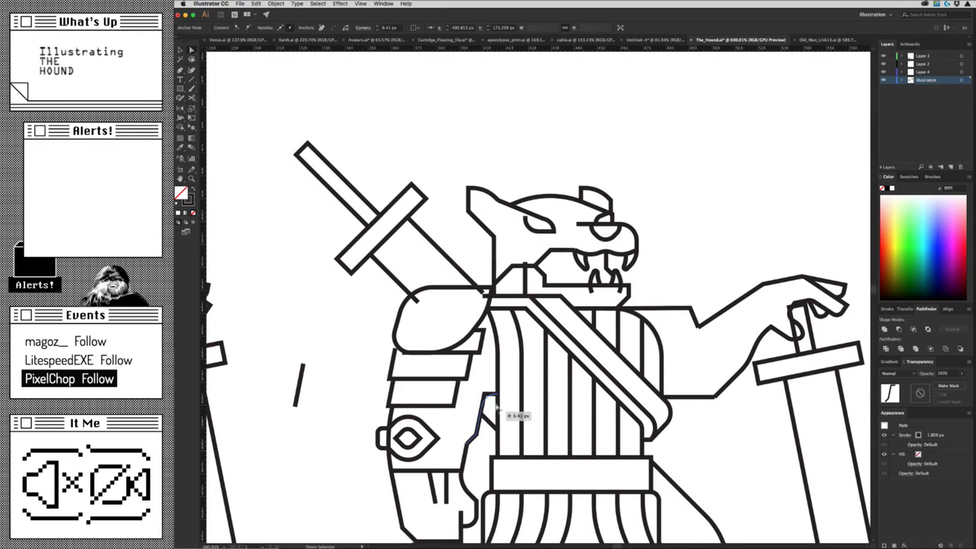
key(ctrl+shift+a)
Pan to the upper artboard and zoom in on the hound's shoulder.
scroll(425, 417, down, 5)
drag(512, 449, 496, 503)
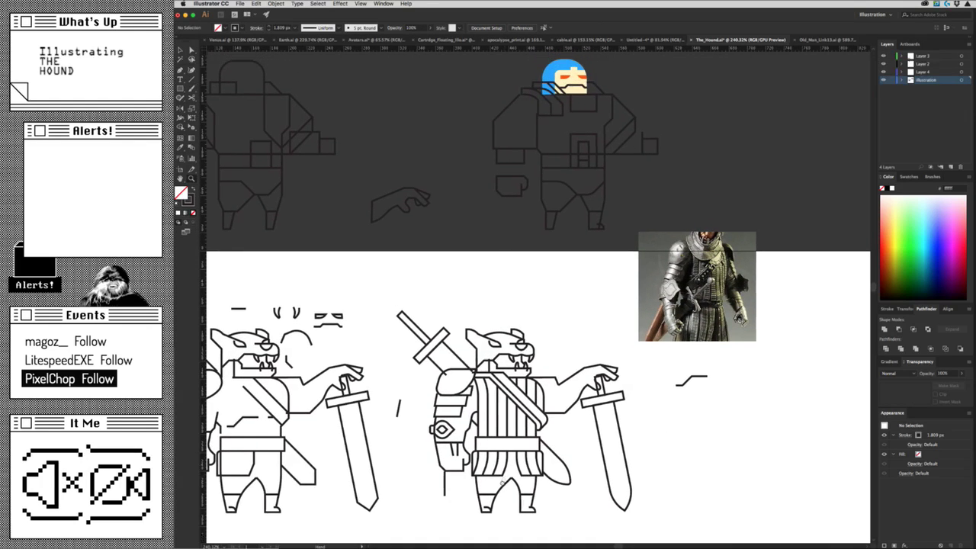
key(ctrl+space)
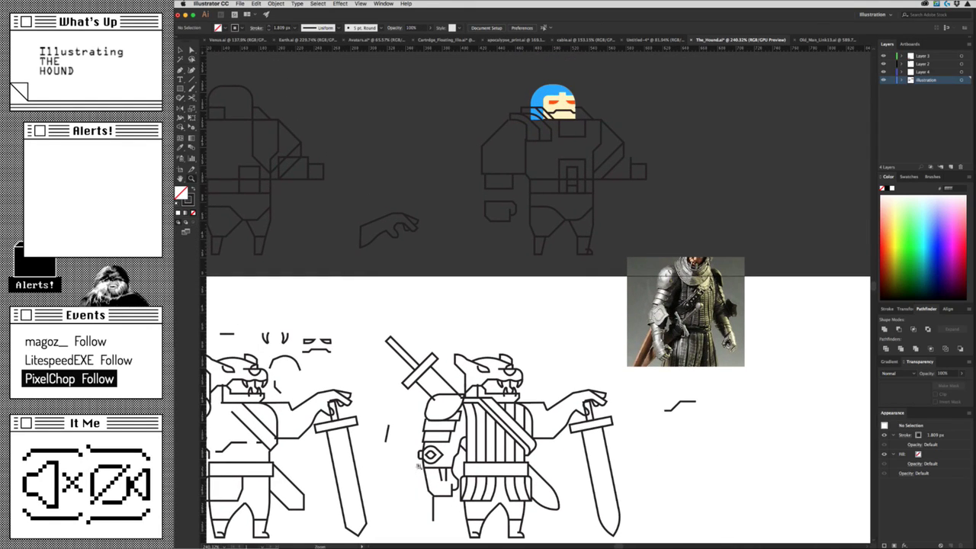
drag(417, 465, 532, 414)
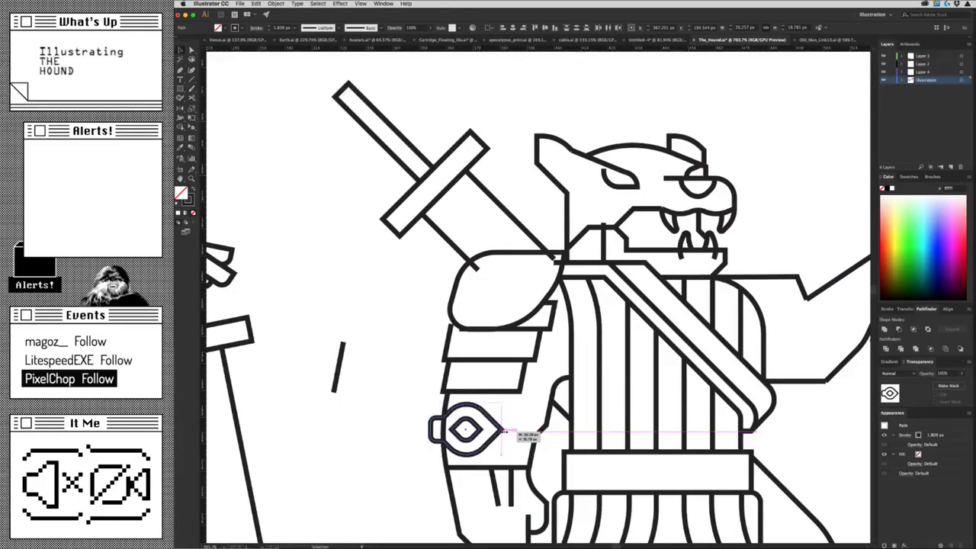
Zoom in on the shape with the eye-shaped emblem.
key(a)
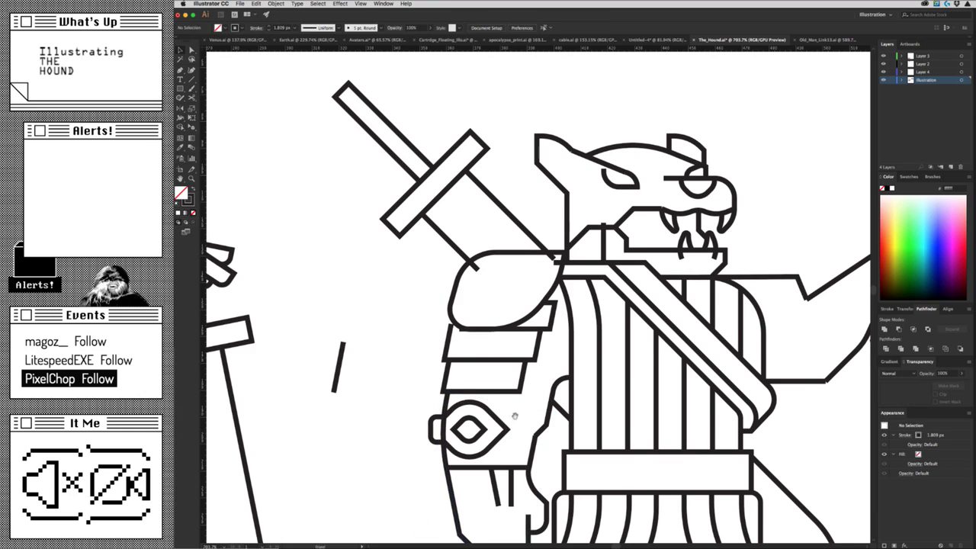
scroll(514, 414, down, 3)
scroll(514, 414, right, 2)
scroll(479, 368, up, 1)
scroll(495, 403, up, 3)
scroll(458, 427, up, 2)
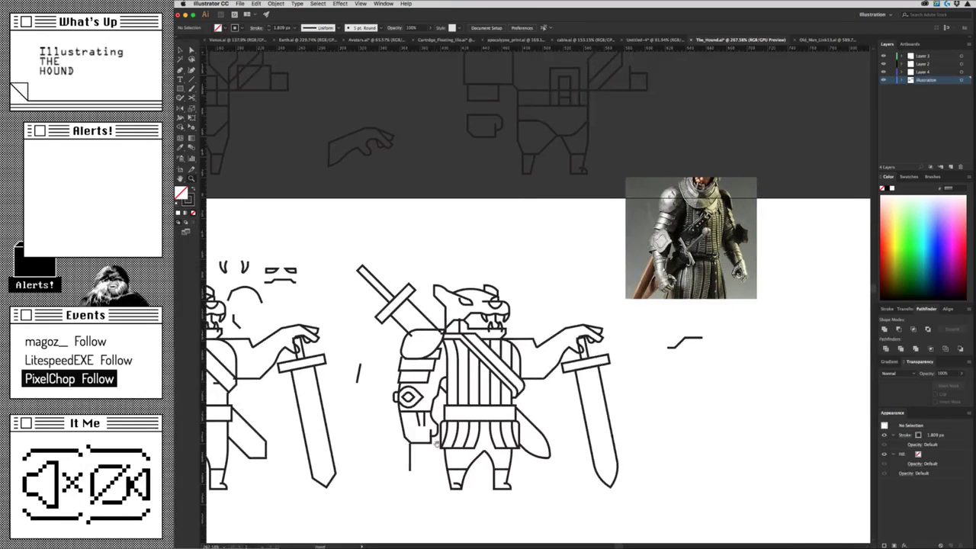
key(z)
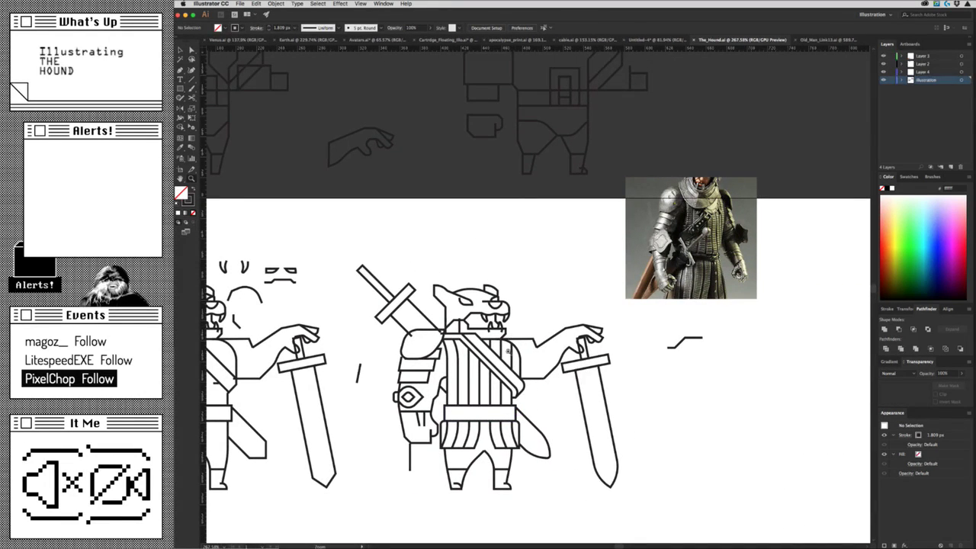
key(v)
scroll(427, 453, up, 1)
scroll(427, 452, up, 3)
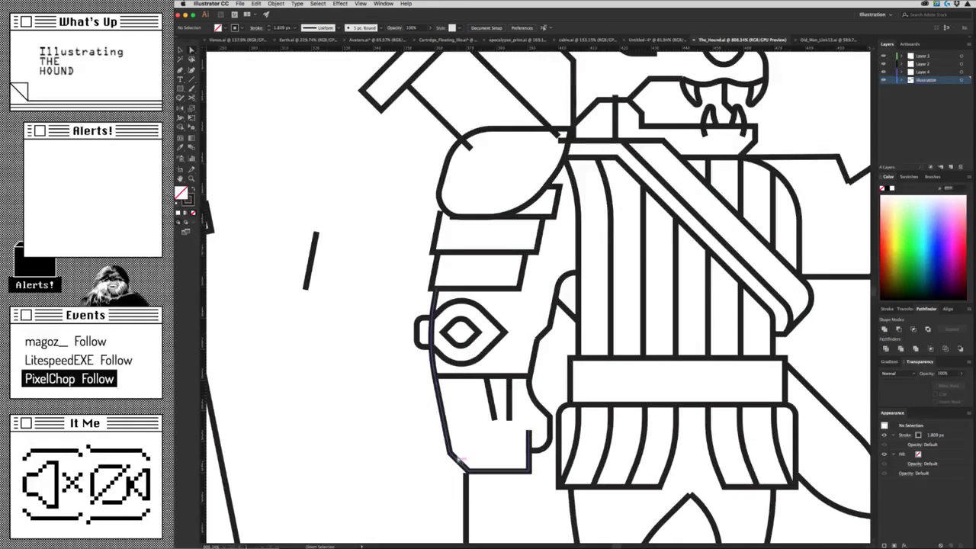
Draw a short diagonal stroke at the lower corner and duplicate it to the left.
click(460, 460)
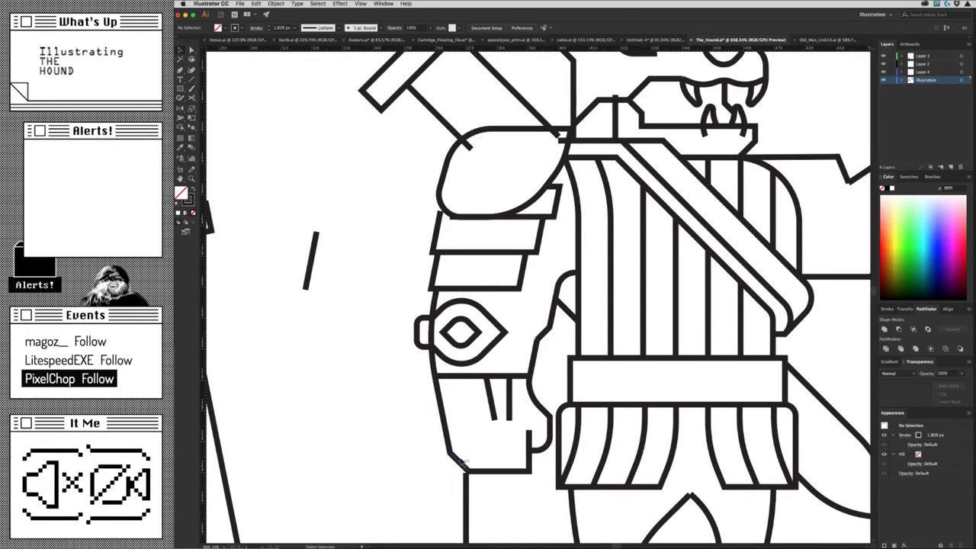
drag(460, 460, 519, 464)
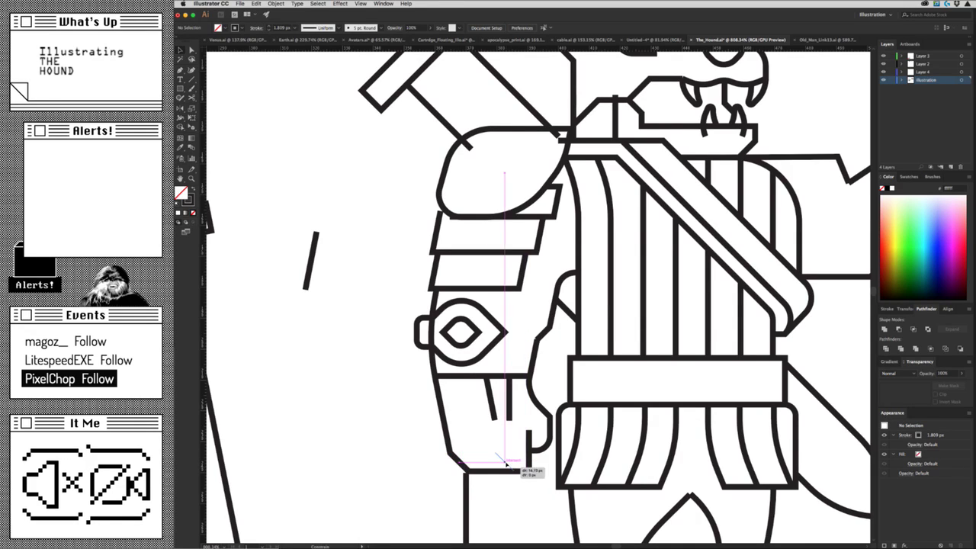
drag(517, 464, 478, 435)
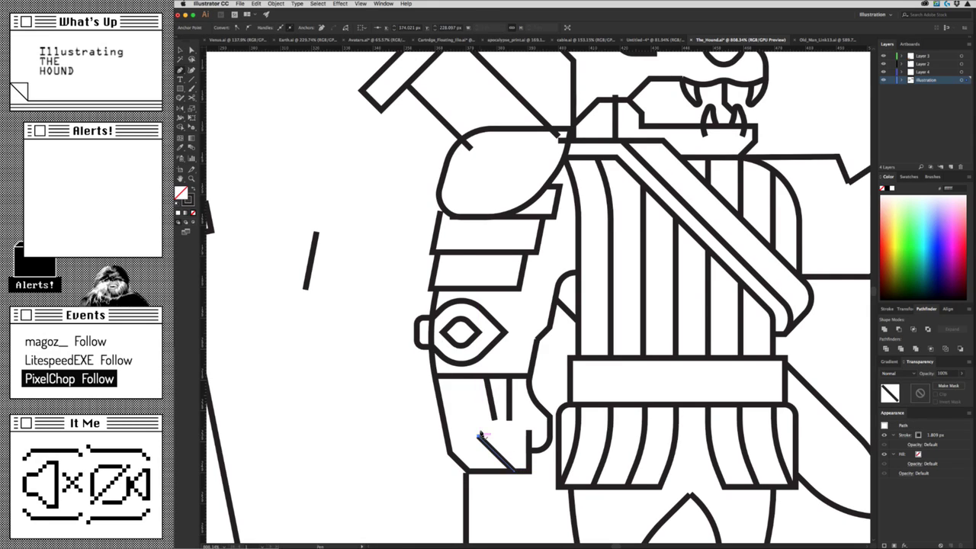
key(v)
click(496, 438)
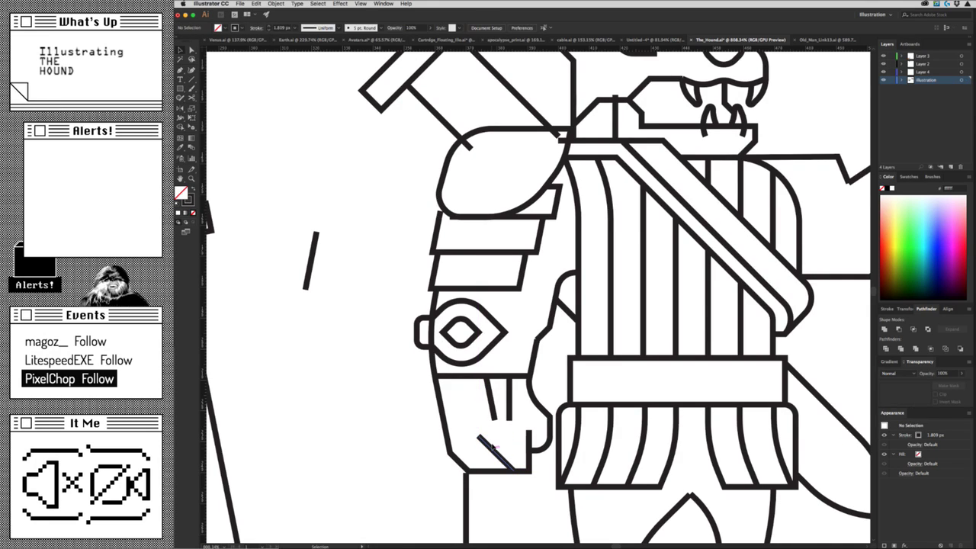
drag(495, 448, 423, 456)
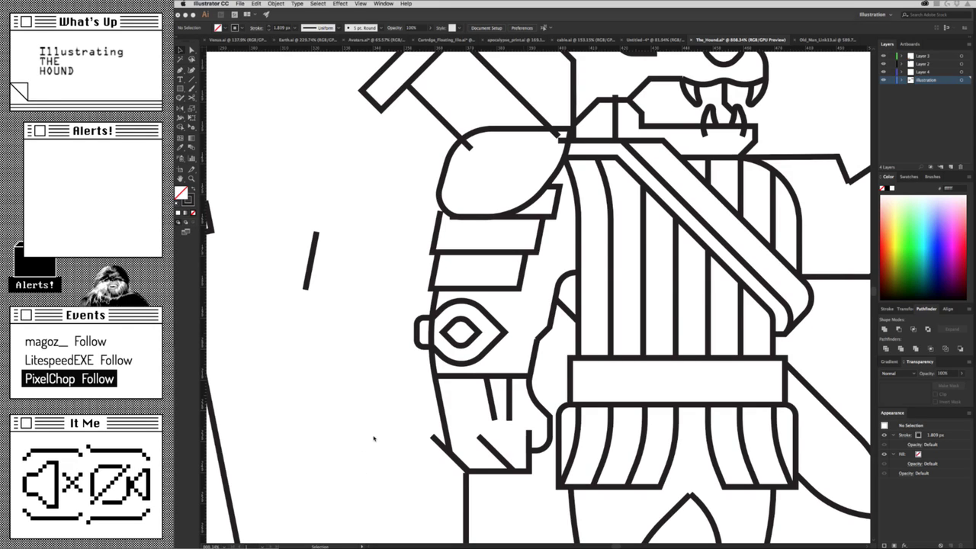
Bend the lower diagonal stroke into a bracket with a short horizontal top.
key(a)
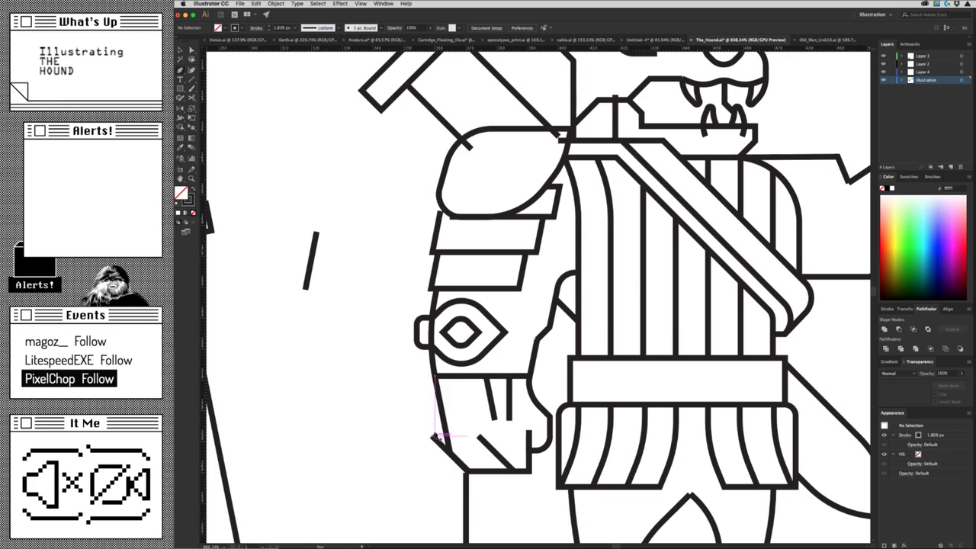
click(432, 436)
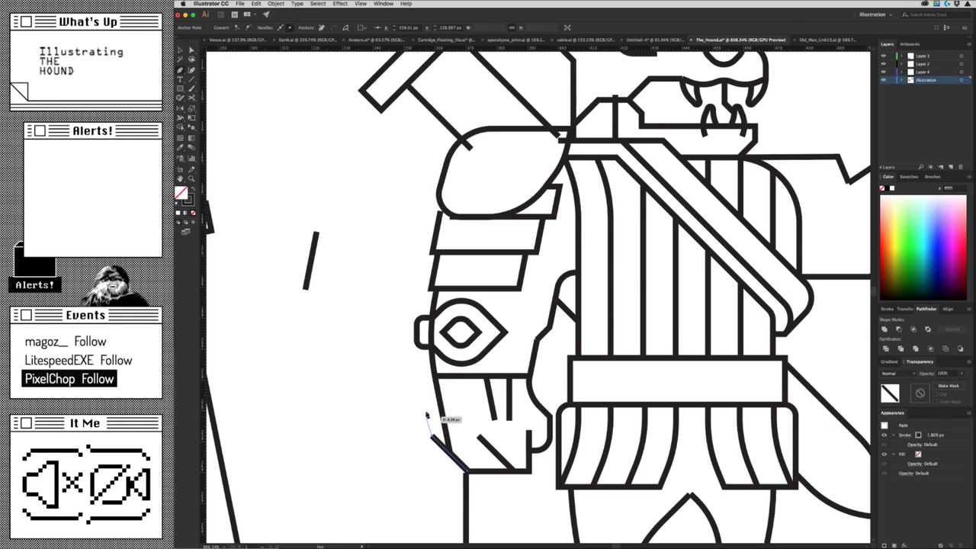
mouse_move(428, 412)
mouse_down()
mouse_move(474, 416)
mouse_move(465, 415)
mouse_up()
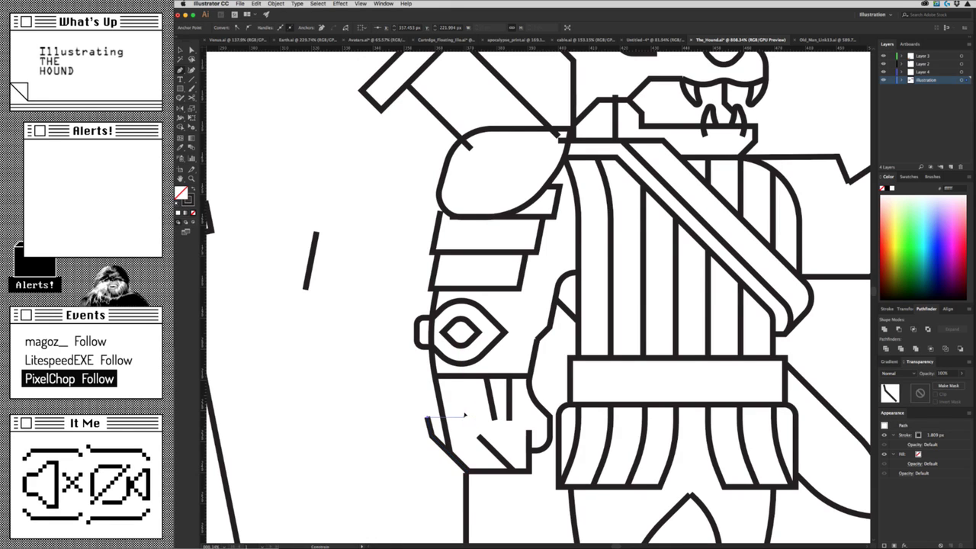
ctrl+click(444, 434)
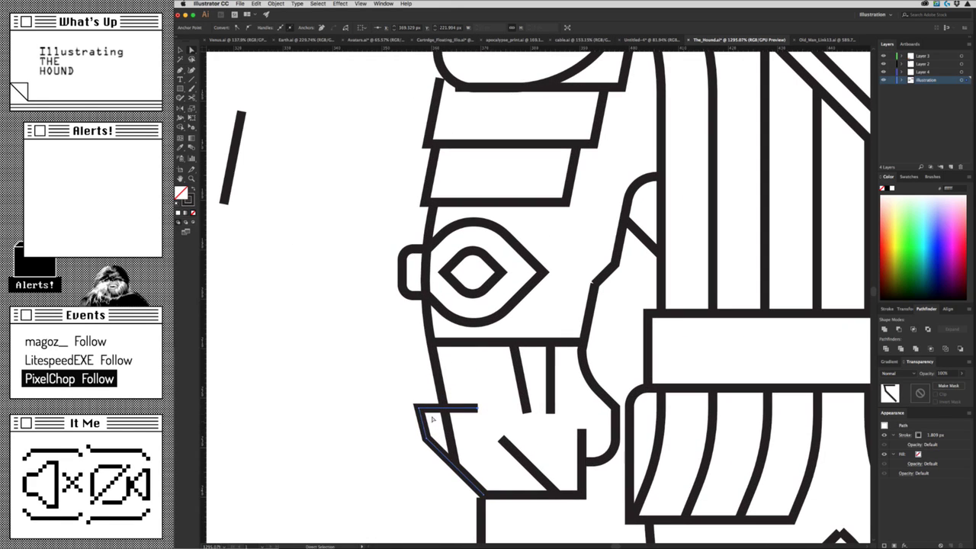
click(410, 442)
Paste a copy of the small stroke and move it beside the bracket.
key(ctrl+v)
key(v)
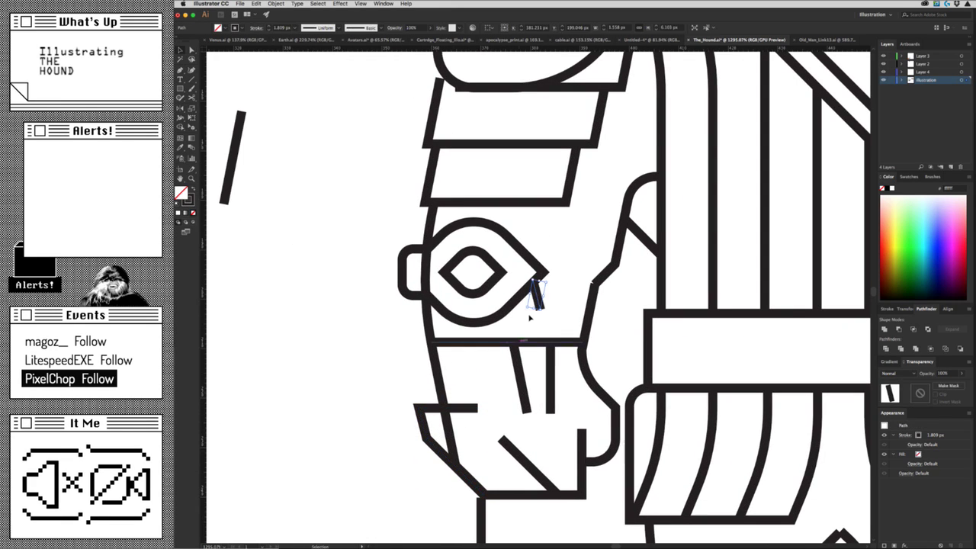
mouse_move(537, 303)
mouse_down()
mouse_move(504, 438)
mouse_move(497, 424)
mouse_up()
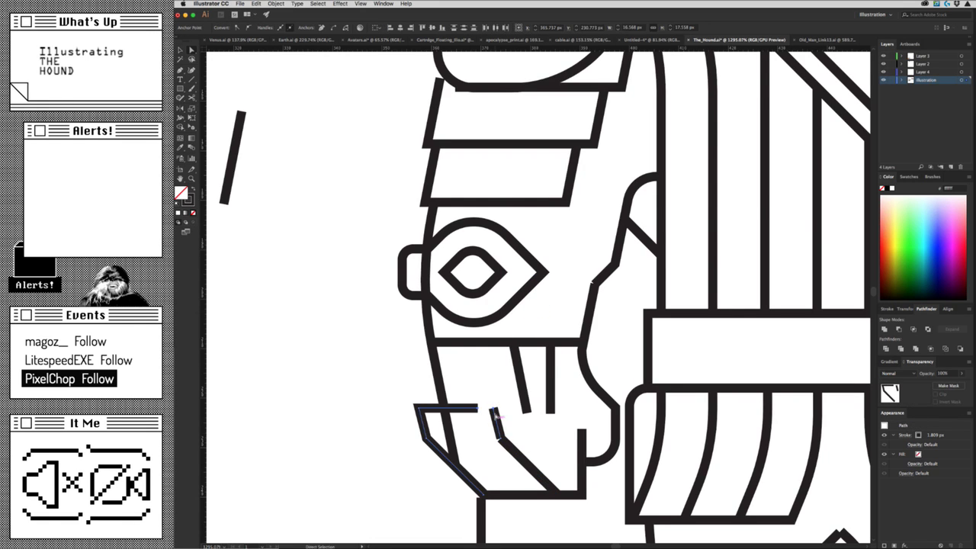
click(497, 416)
Delete the two short strokes under the eye-shaped emblem.
key(ctrl+shift+a)
scroll(338, 502, down, 5)
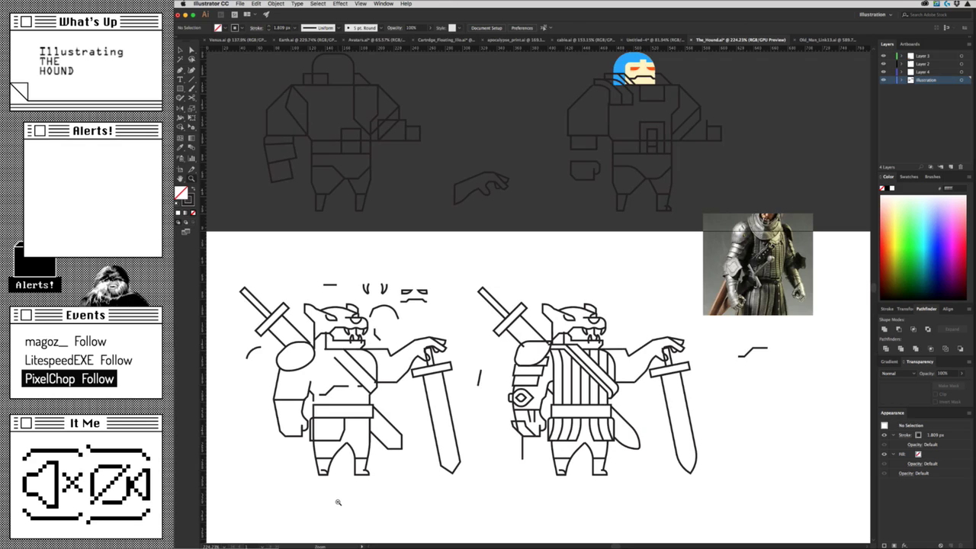
scroll(530, 423, up, 4)
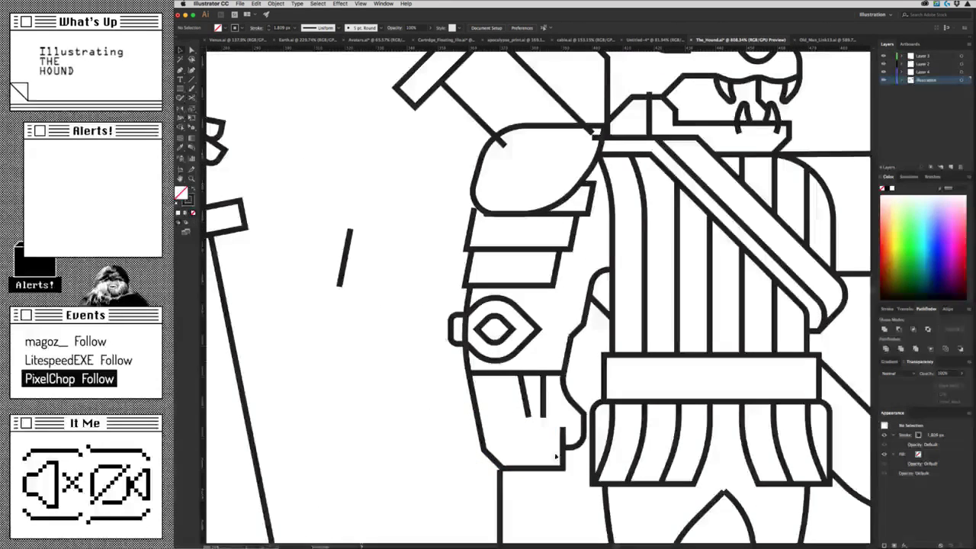
drag(495, 374, 567, 449)
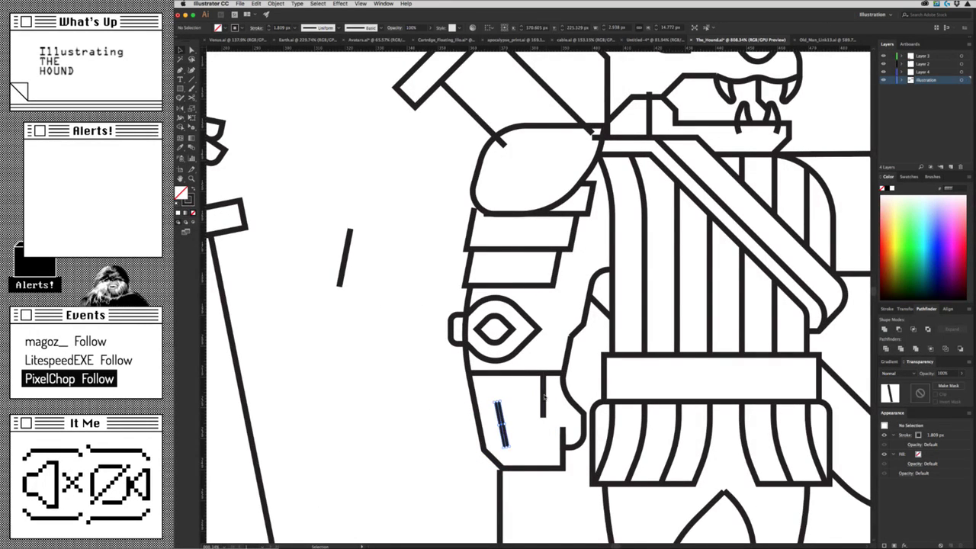
key(Delete)
scroll(567, 397, down, 3)
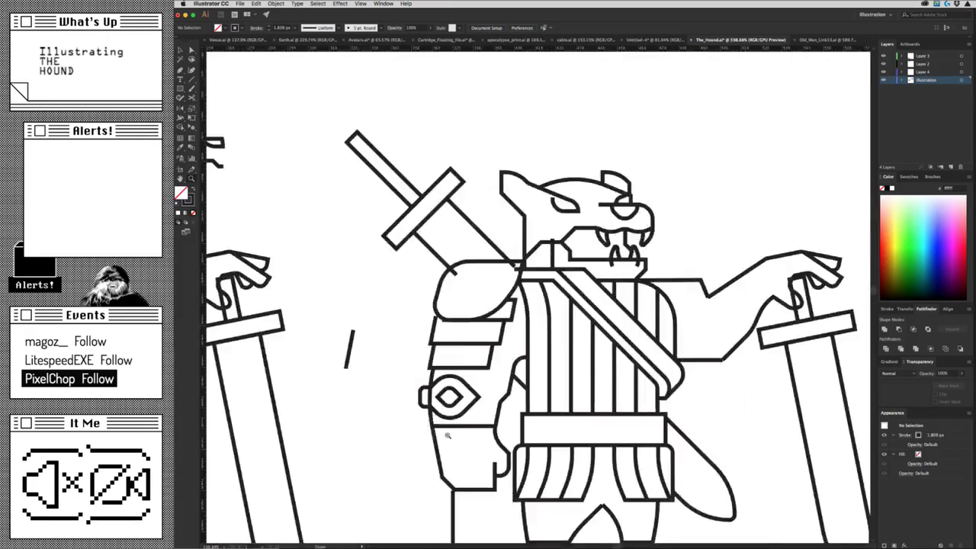
scroll(458, 457, down, 2)
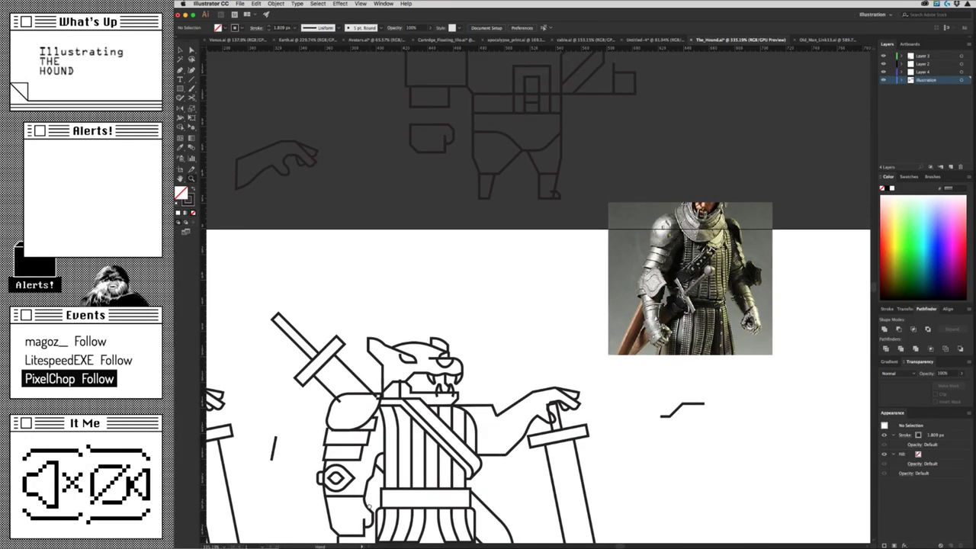
Draw a short neck line beneath the hound's jaw.
scroll(442, 452, up, 2)
scroll(519, 397, up, 1)
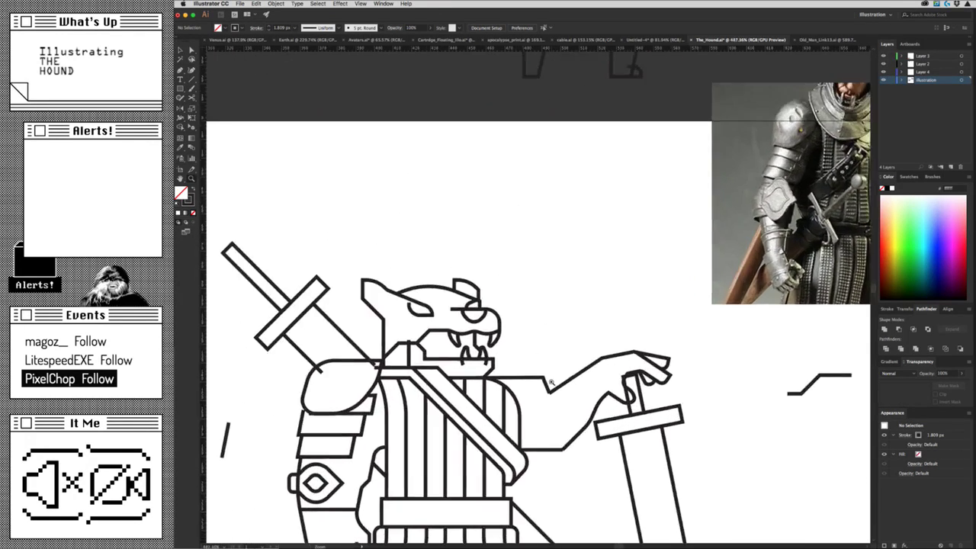
scroll(552, 382, up, 1)
scroll(564, 376, up, 1)
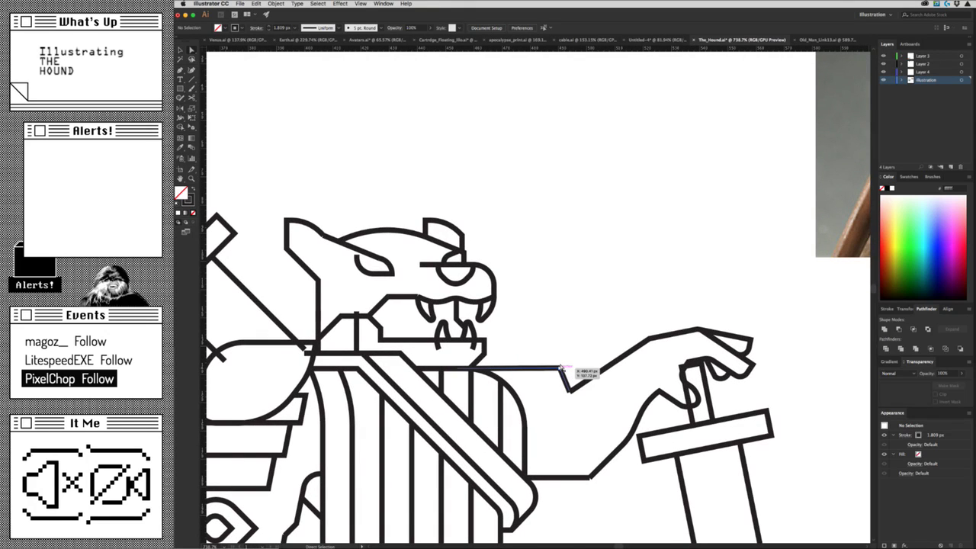
scroll(488, 389, down, 5)
scroll(398, 410, down, 3)
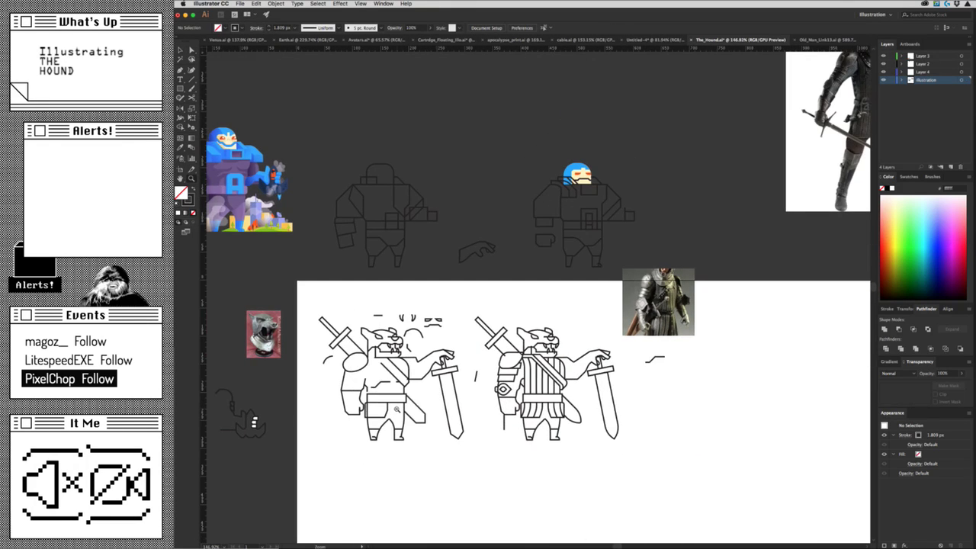
scroll(488, 381, up, 1)
scroll(549, 366, up, 1)
scroll(572, 358, up, 3)
click(564, 372)
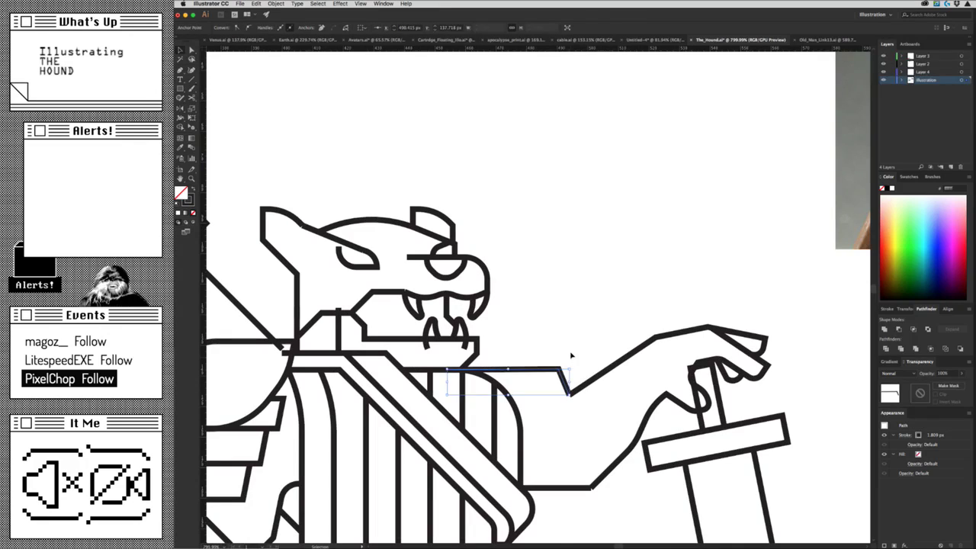
click(572, 354)
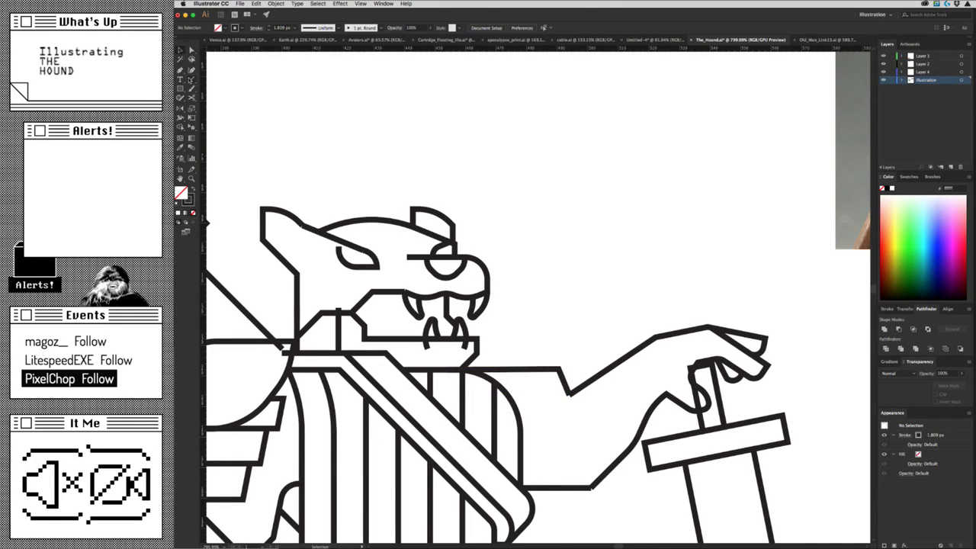
key(backslash)
mouse_move(572, 385)
mouse_down()
mouse_move(543, 385)
mouse_move(543, 372)
mouse_move(568, 381)
mouse_up()
Delete the stray segment near the arm and move the angled line away from it.
key(a)
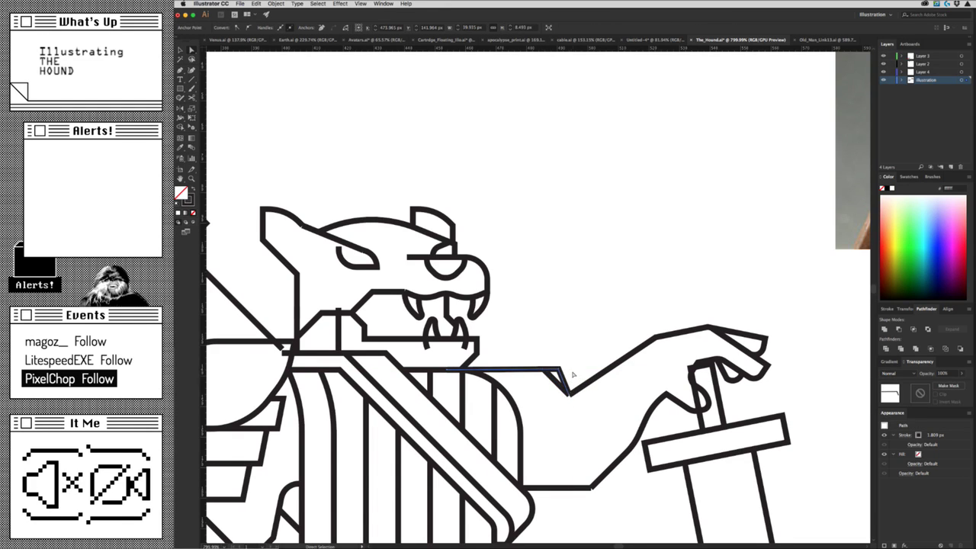
click(593, 399)
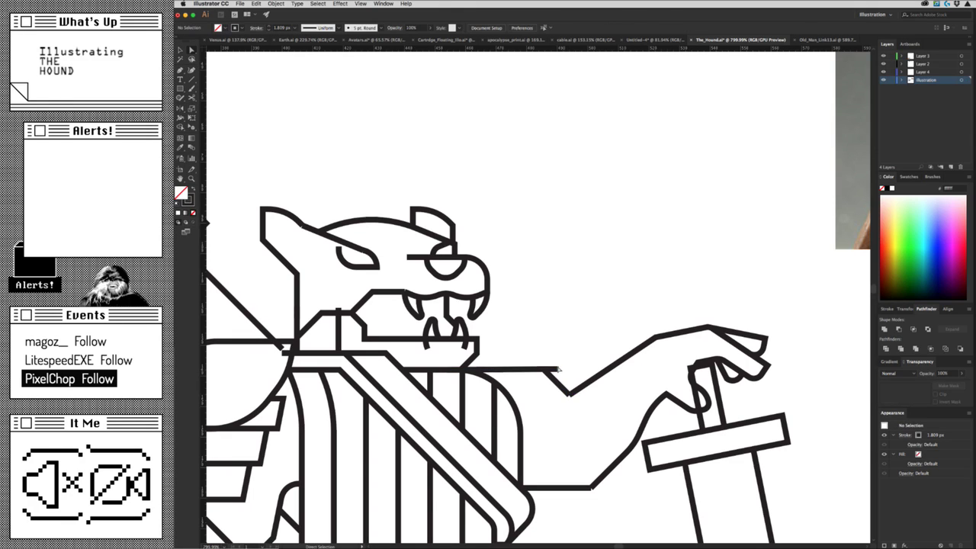
click(543, 371)
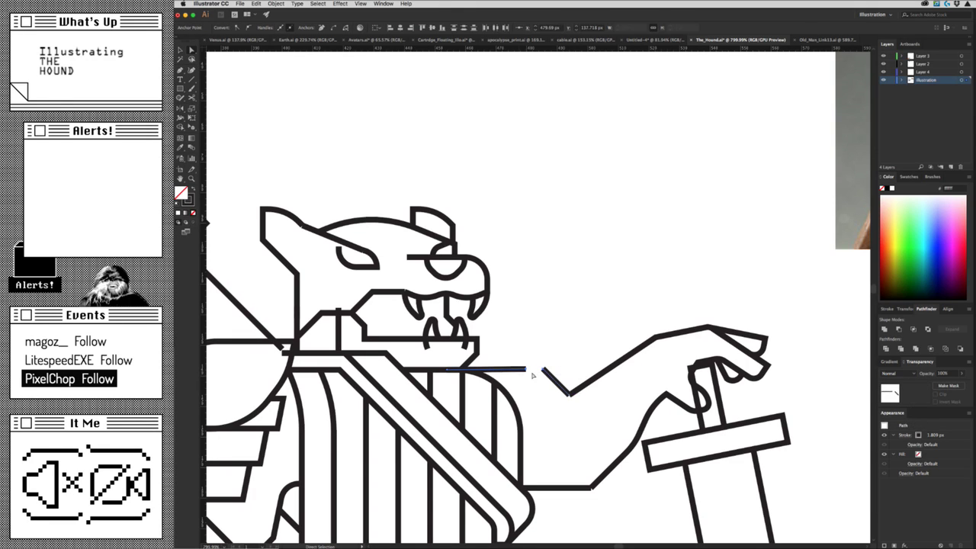
key(Delete)
key(ctrl+0)
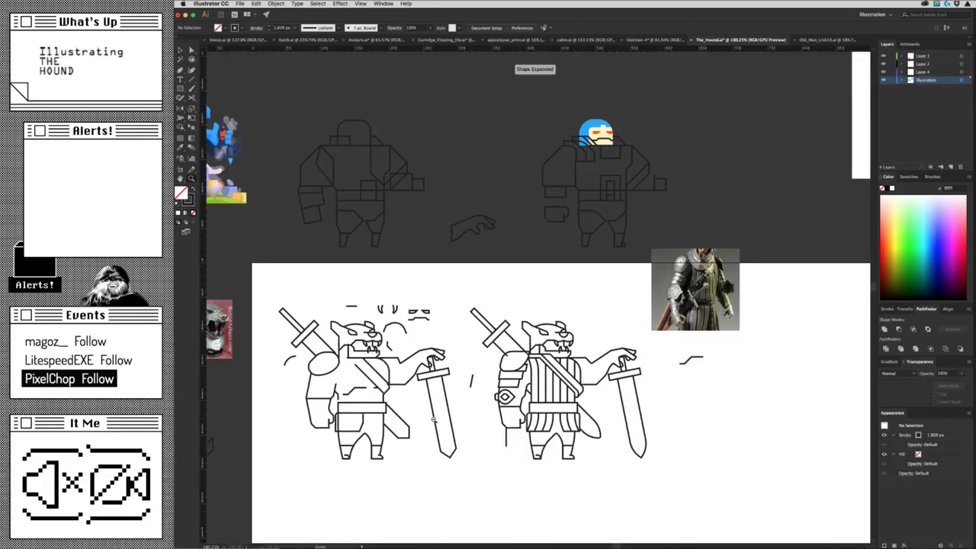
mouse_move(434, 423)
mouse_down()
mouse_move(449, 429)
mouse_move(561, 375)
mouse_up()
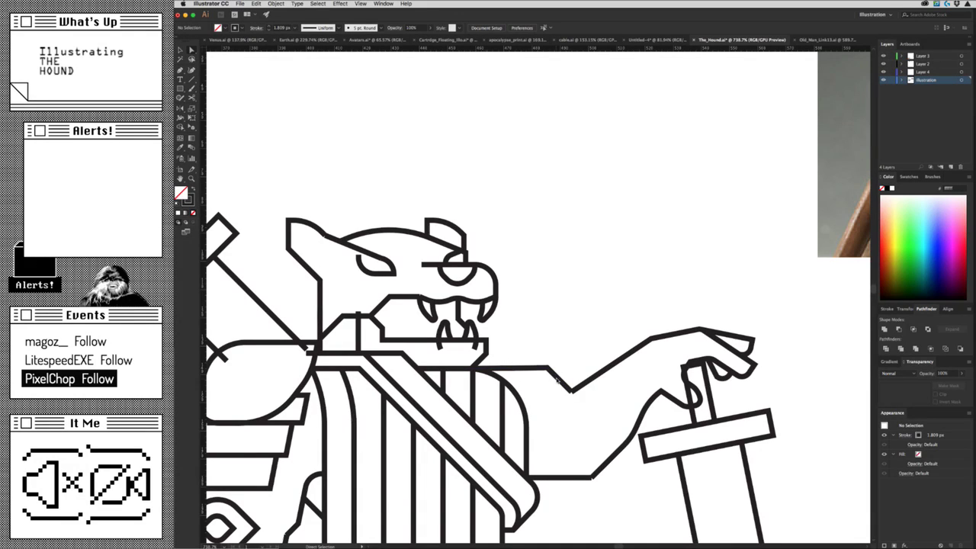
drag(560, 375, 526, 367)
click(561, 369)
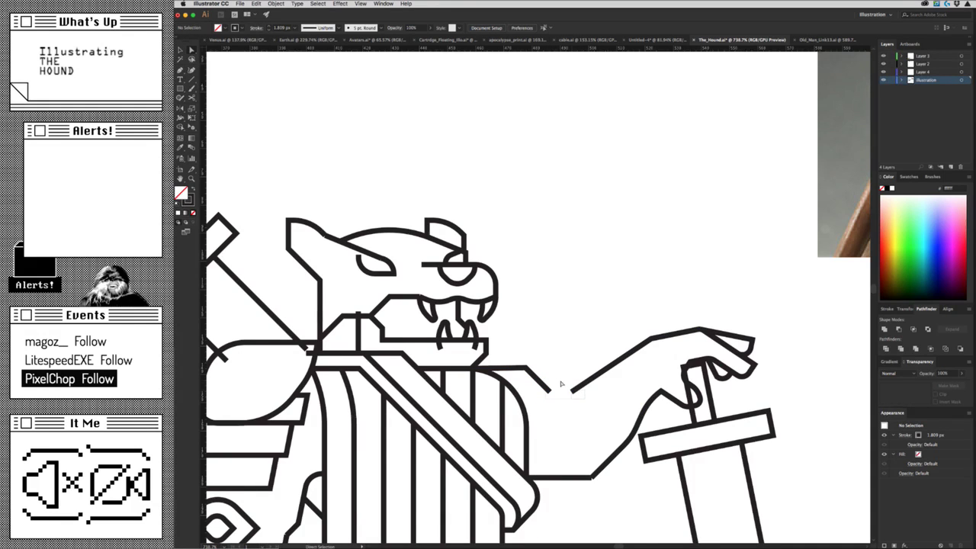
Join the arm's open endpoints and select the short arm segment.
key(ctrl+j)
scroll(594, 428, down, 5)
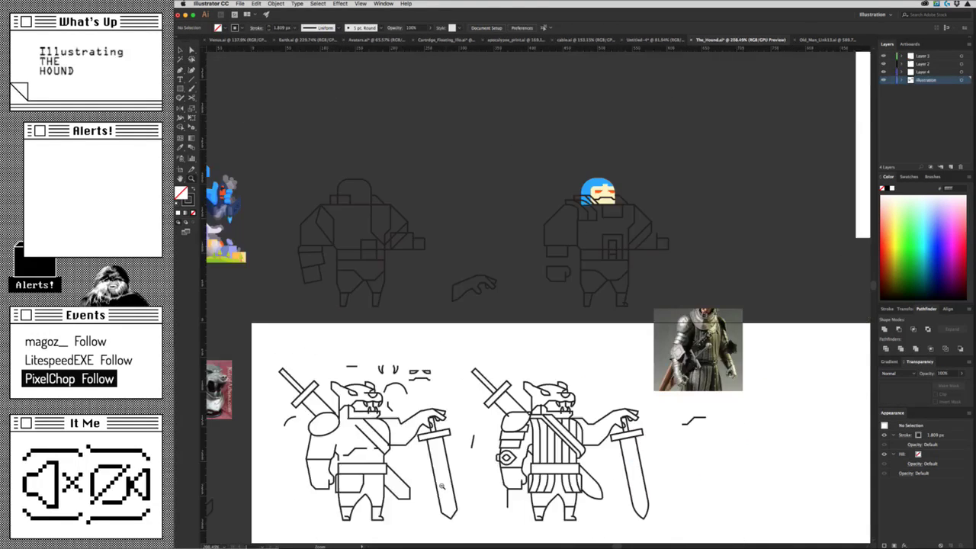
scroll(594, 428, up, 4)
click(589, 459)
click(568, 398)
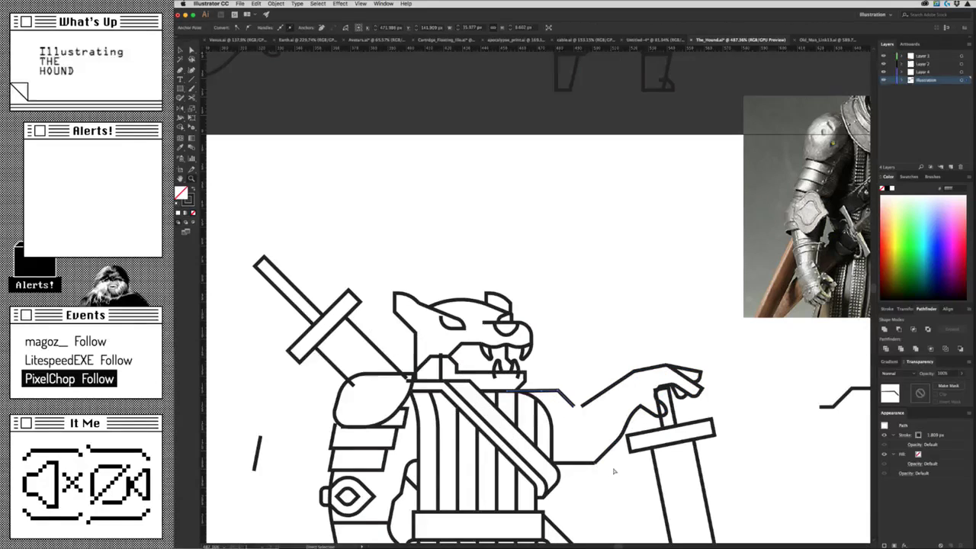
key(super+Tab)
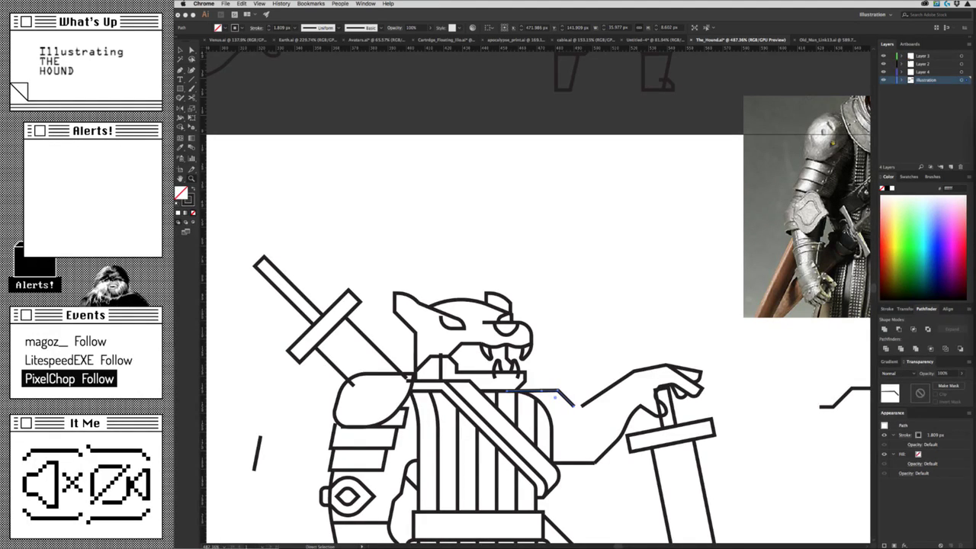
Duplicate the leaf-shaped shoulder plate and place the copy to the hound's left.
scroll(366, 363, up, 1)
scroll(450, 373, up, 1)
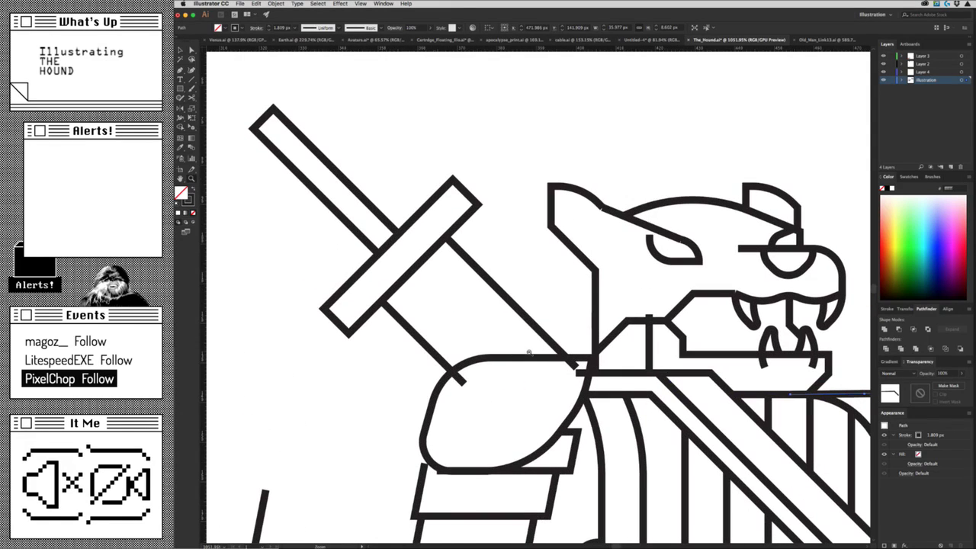
scroll(475, 373, up, 1)
key(v)
click(462, 364)
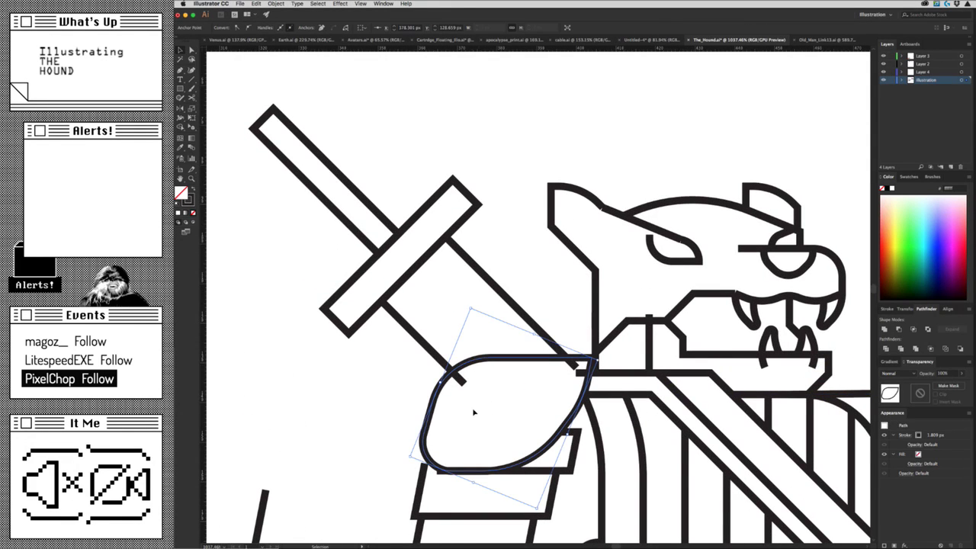
drag(472, 411, 604, 364)
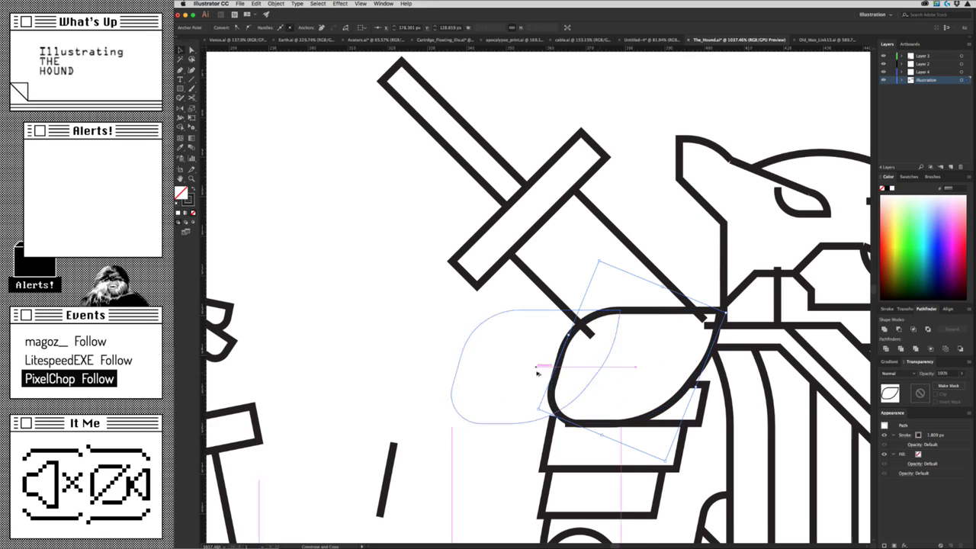
drag(700, 372, 487, 369)
Delete the original shoulder plate's top-right anchor to open its outline.
scroll(588, 382, right, 2)
key(a)
click(526, 358)
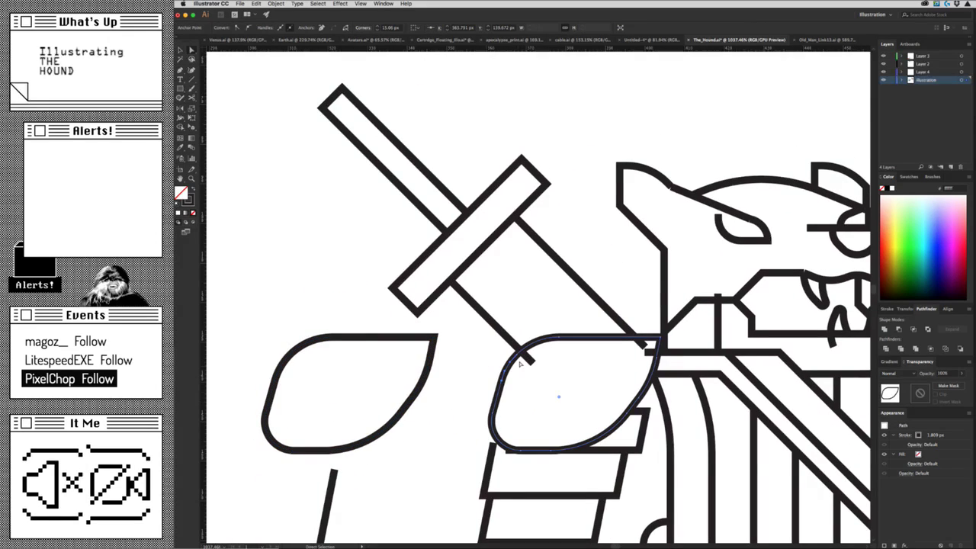
shift+click(665, 346)
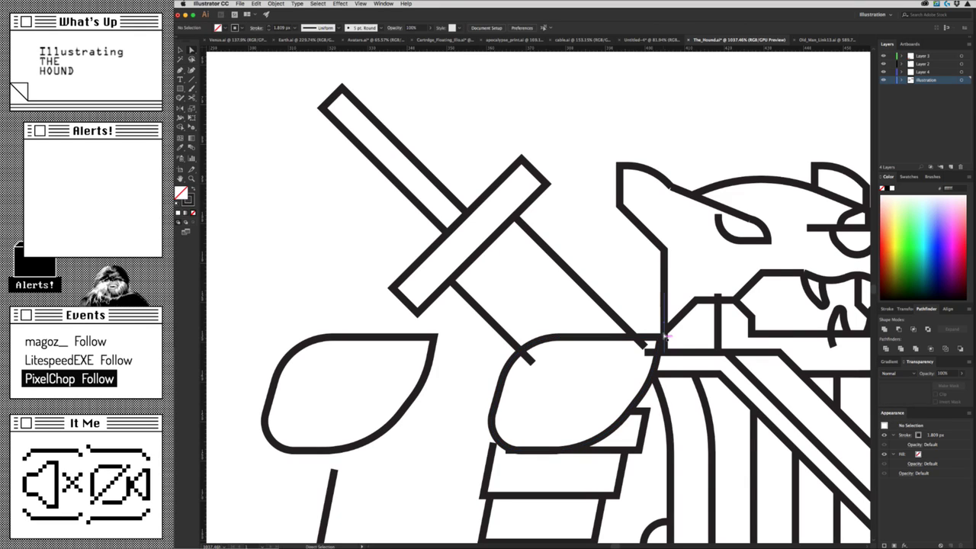
click(656, 338)
key(Delete)
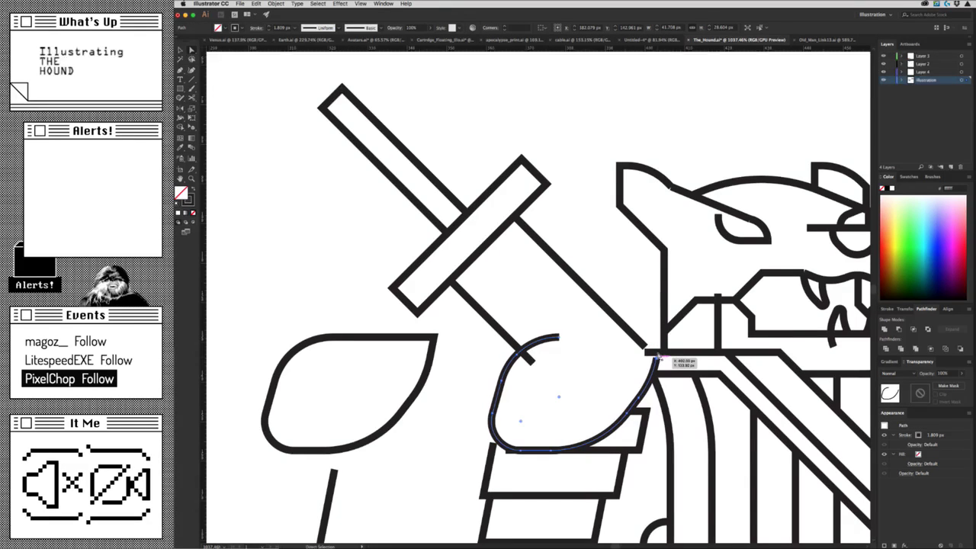
Extend the open shoulder path upward with the Pen tool into a short neck segment.
key(p)
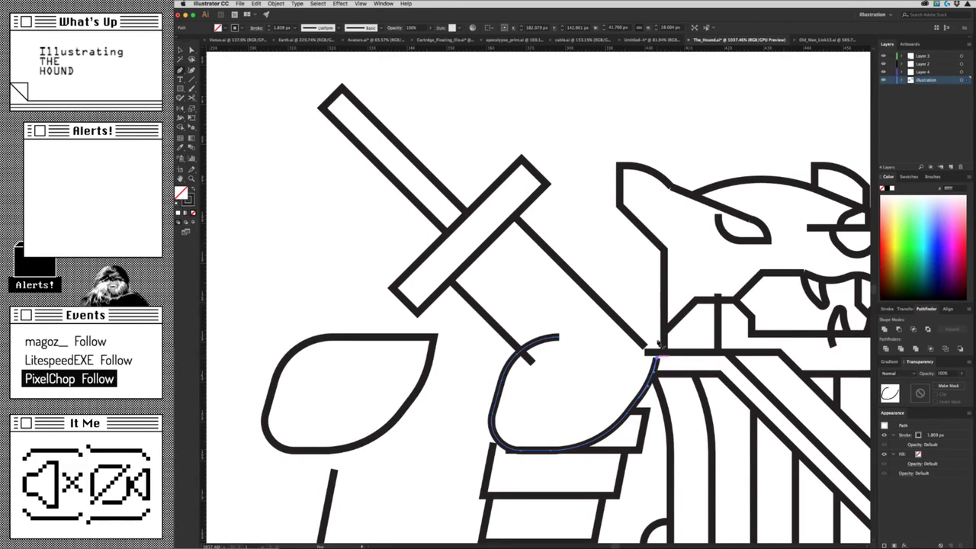
click(657, 344)
click(661, 315)
drag(647, 305, 579, 332)
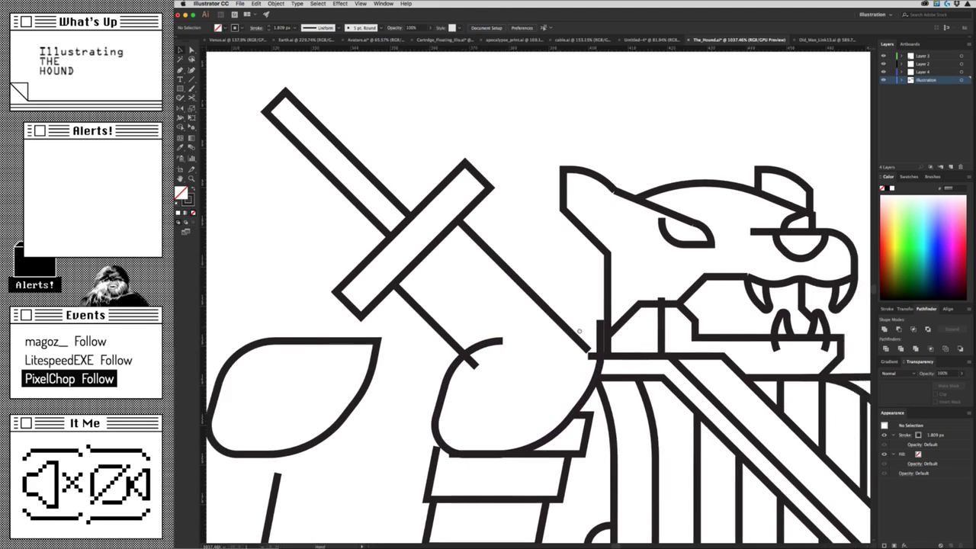
scroll(578, 331, up, 3)
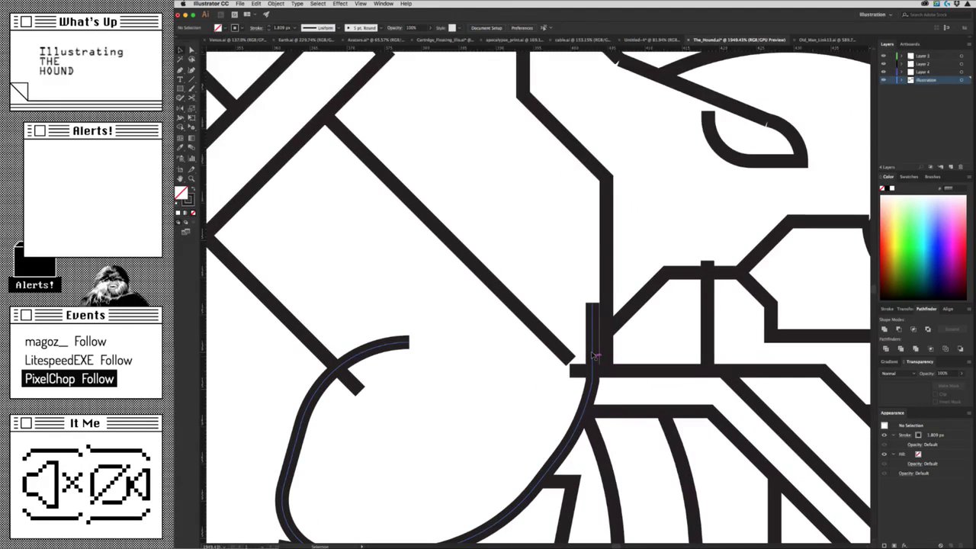
Remove the curved segment near the neck and pull the curve's end up to the collar.
key(a)
drag(595, 356, 598, 347)
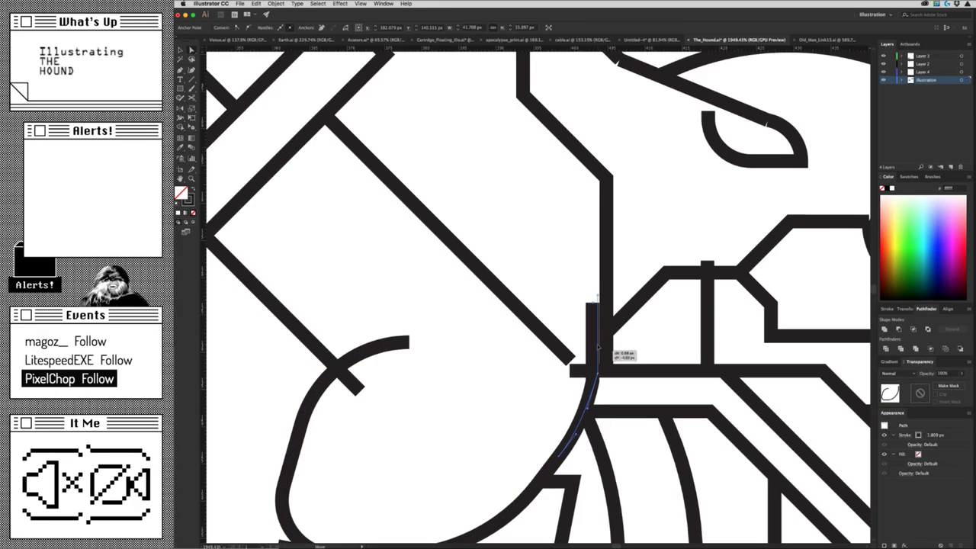
drag(381, 219, 579, 389)
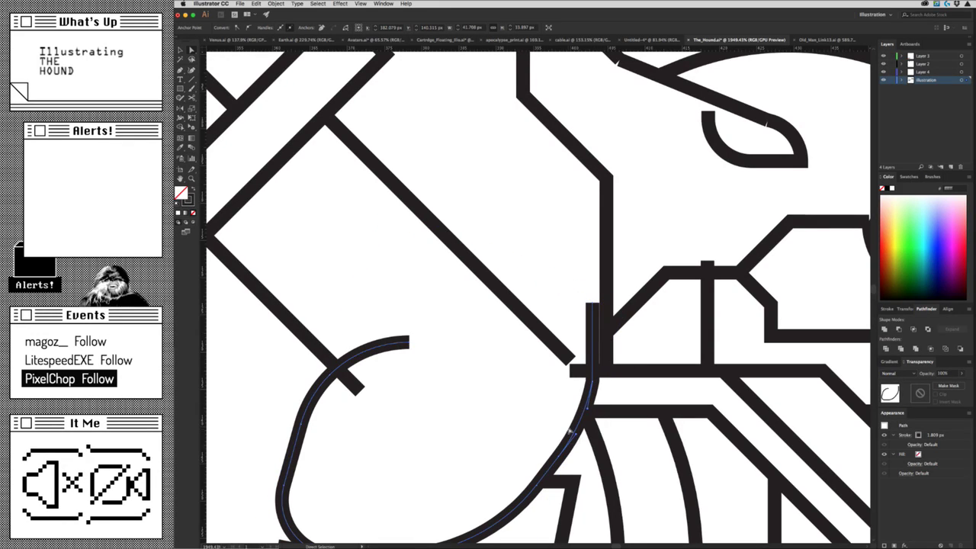
click(570, 431)
key(Delete)
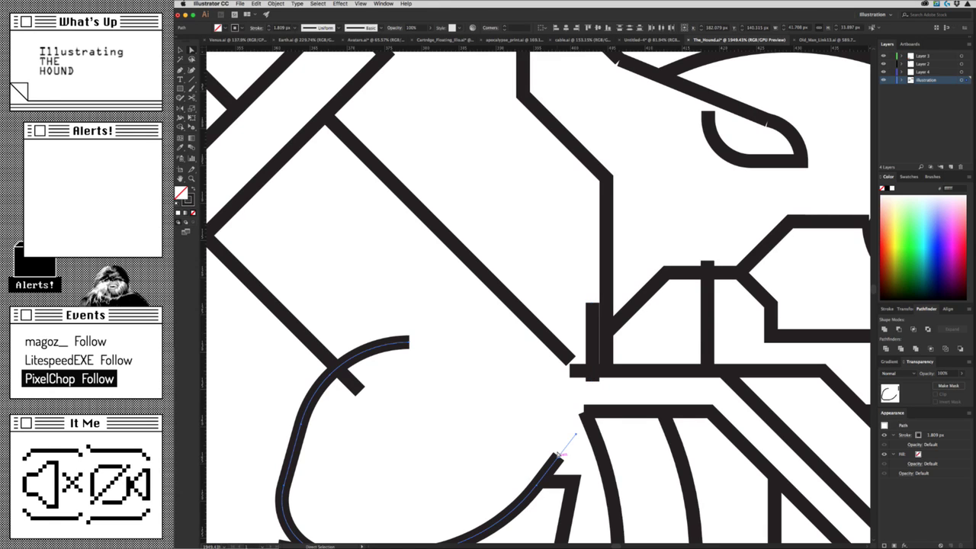
drag(561, 455, 592, 410)
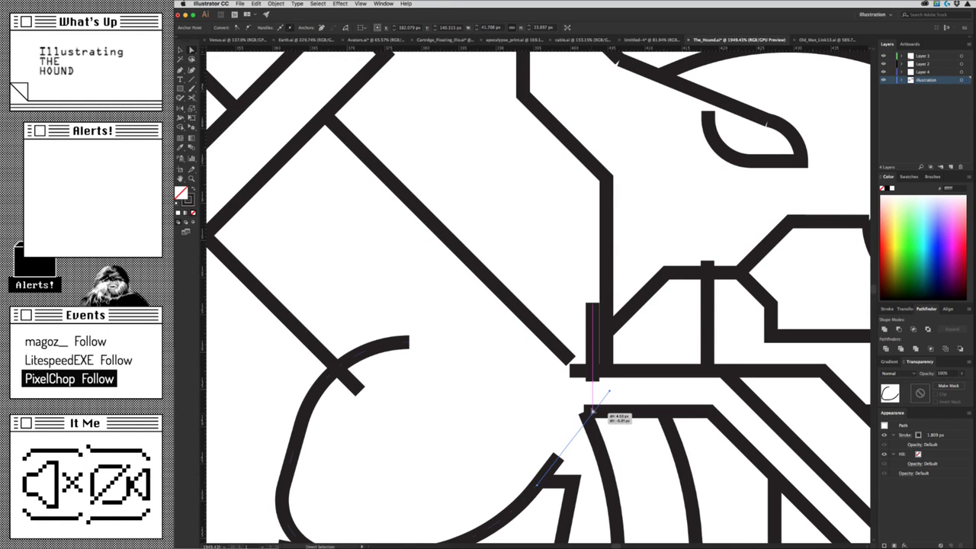
drag(592, 410, 593, 412)
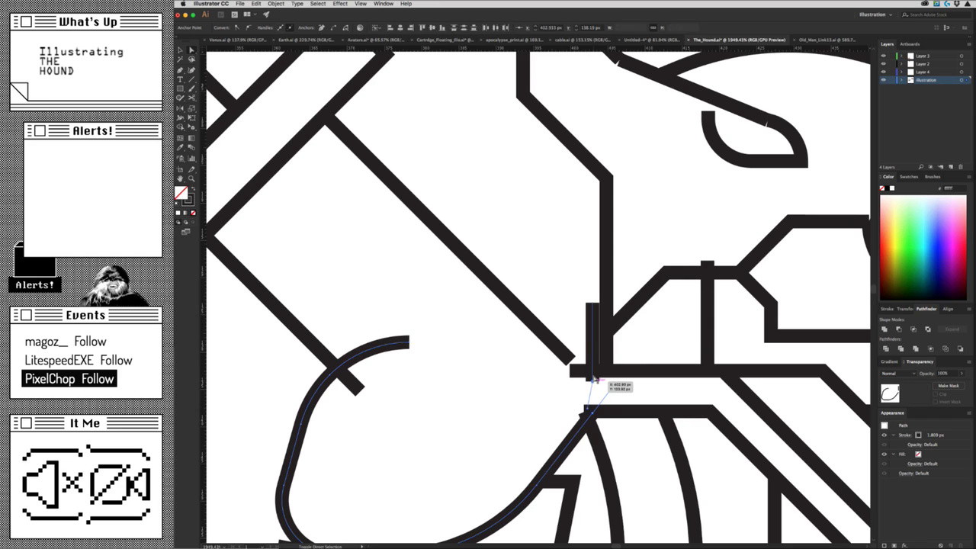
Reposition the neck line's top anchor where it meets the collar.
key(v)
key(a)
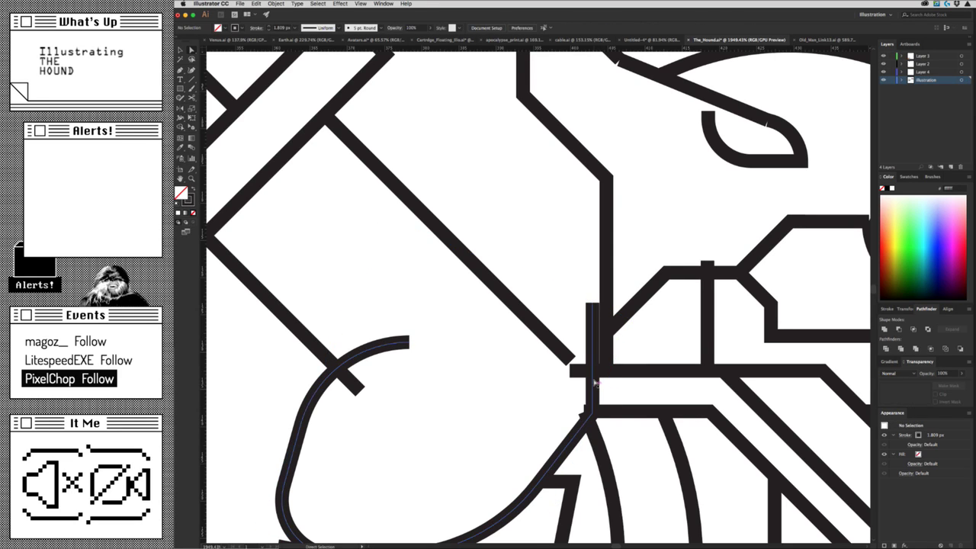
click(593, 379)
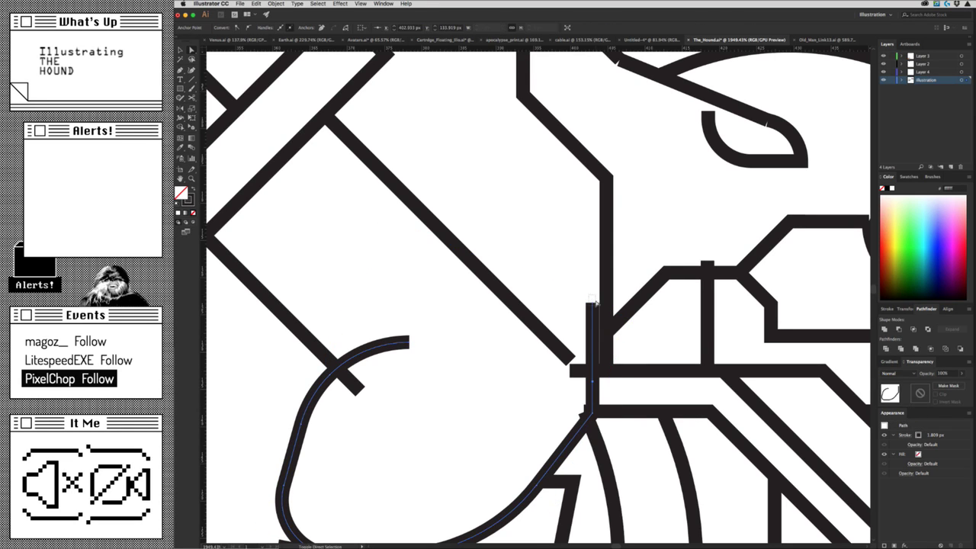
click(593, 325)
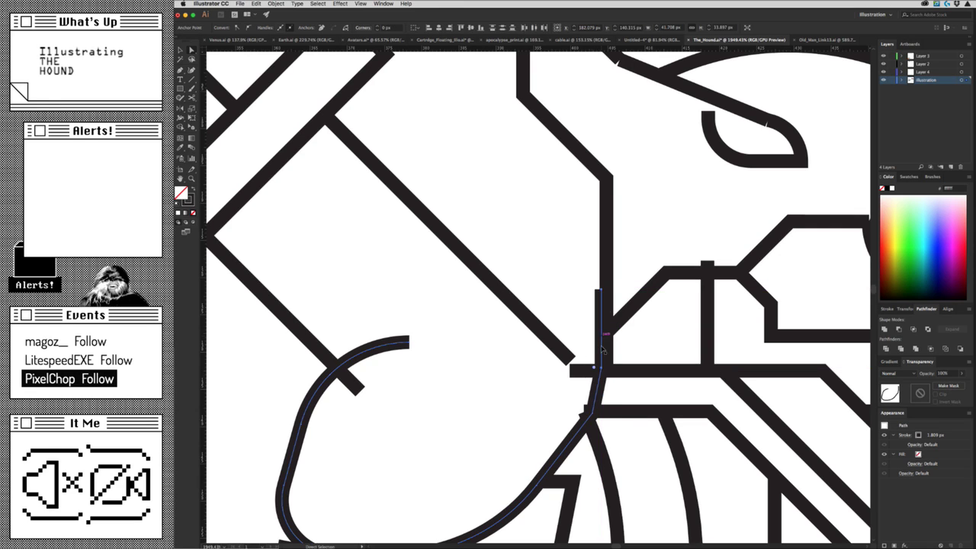
click(599, 386)
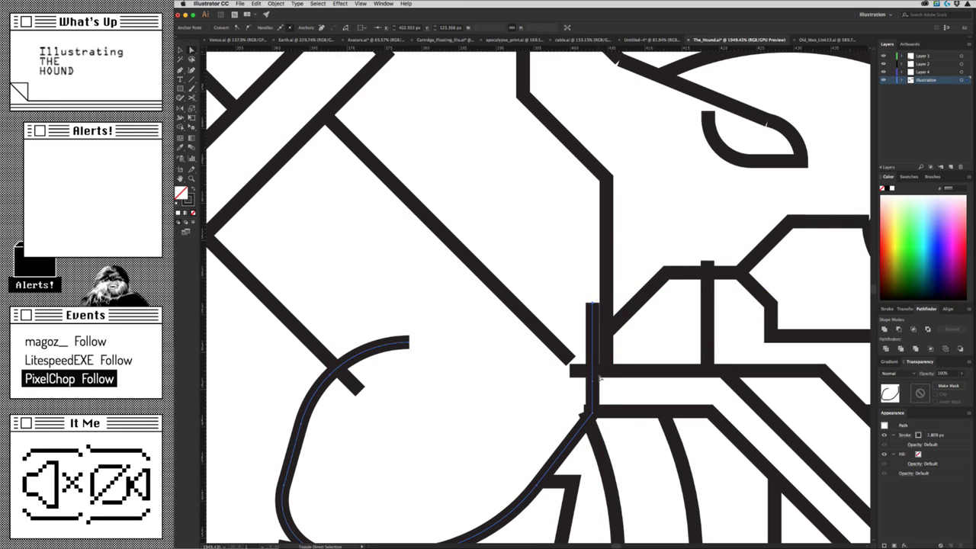
drag(586, 421, 618, 392)
scroll(521, 404, down, 6)
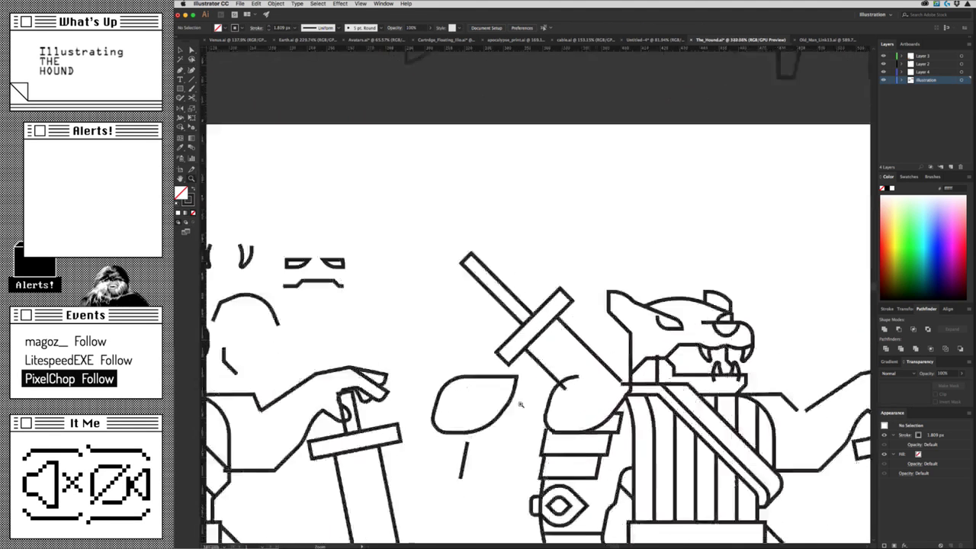
Nudge the neck contour anchor down and extend the shoulder path with a horizontal line leftward.
scroll(521, 404, up, 5)
click(618, 358)
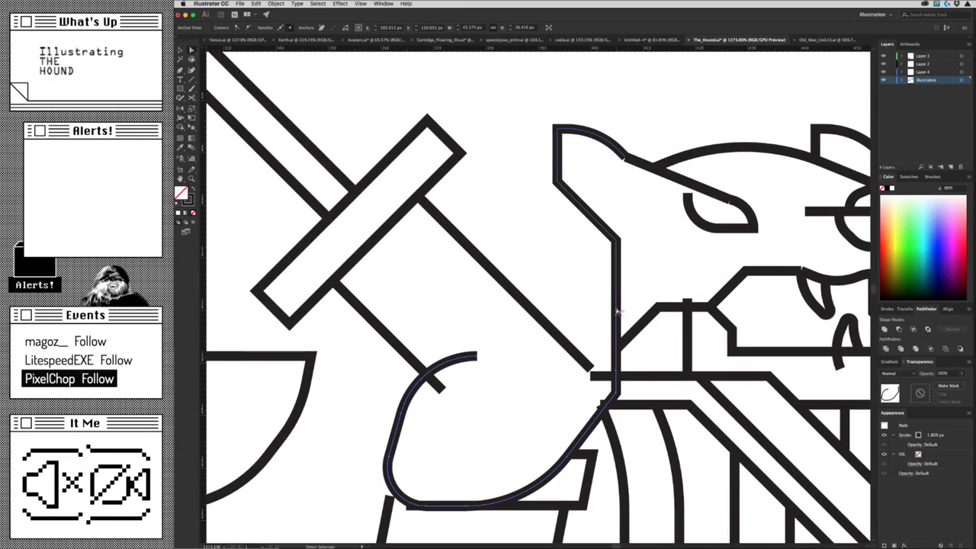
drag(617, 312, 617, 334)
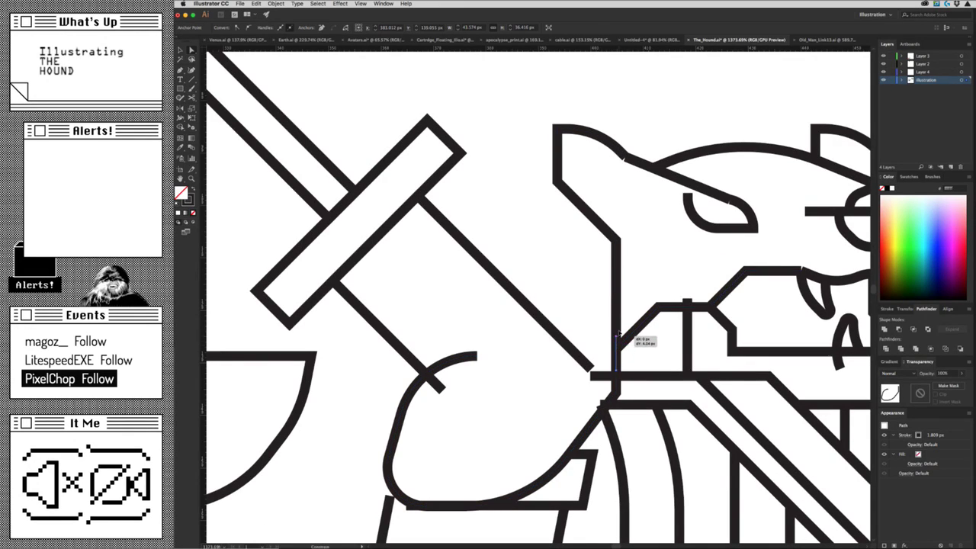
click(616, 334)
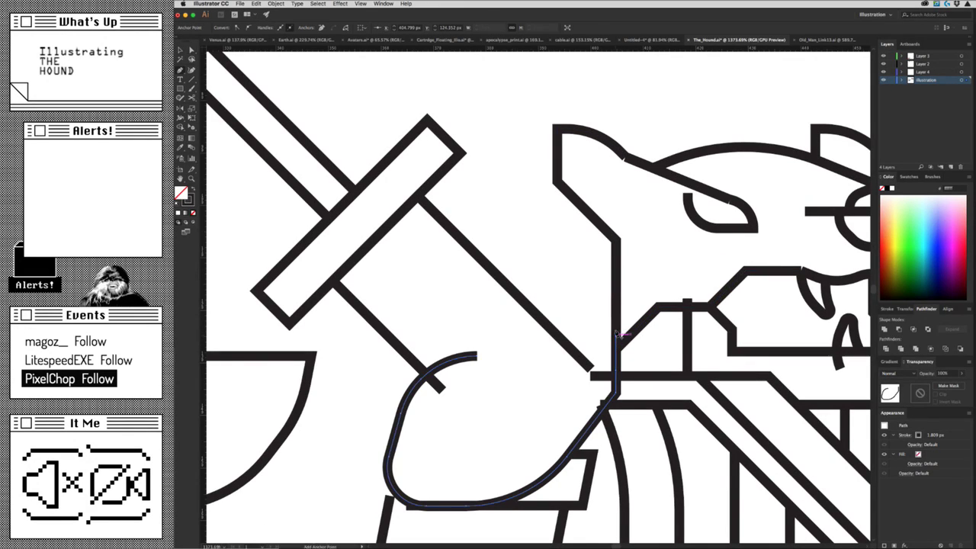
click(480, 333)
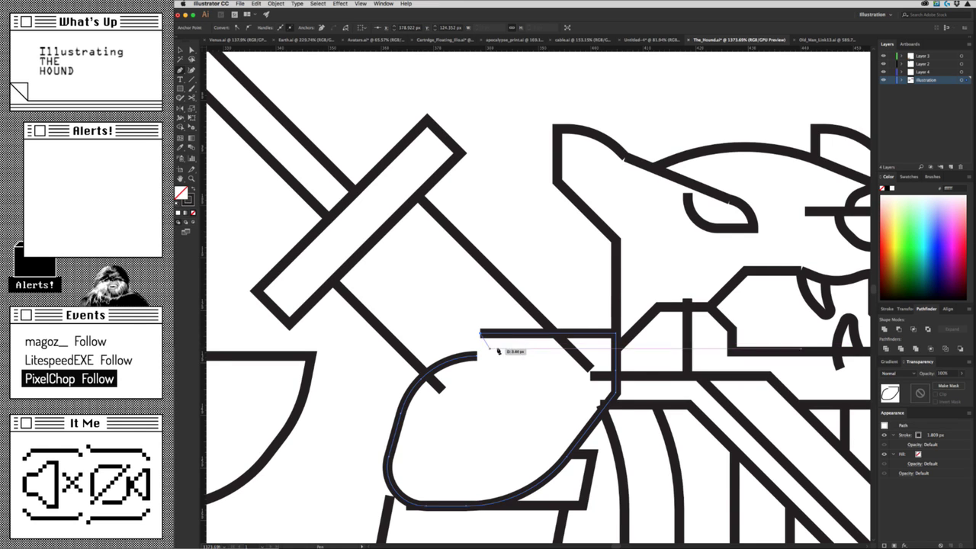
key(ctrl+shift+a)
mouse_move(529, 374)
mouse_down()
mouse_move(244, 462)
mouse_move(526, 368)
mouse_up()
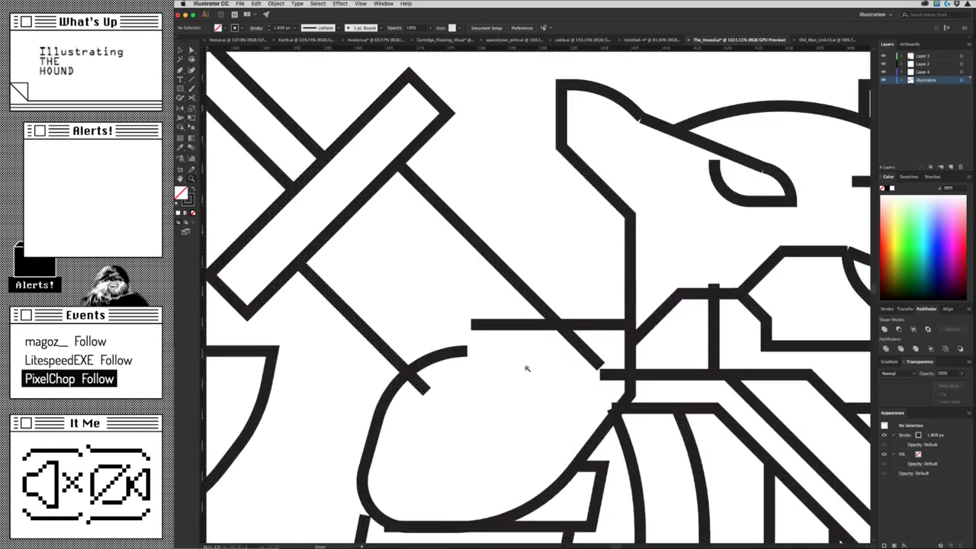
Shorten the diagonal sword line so it ends above the shoulder.
ctrl+click(381, 410)
click(404, 375)
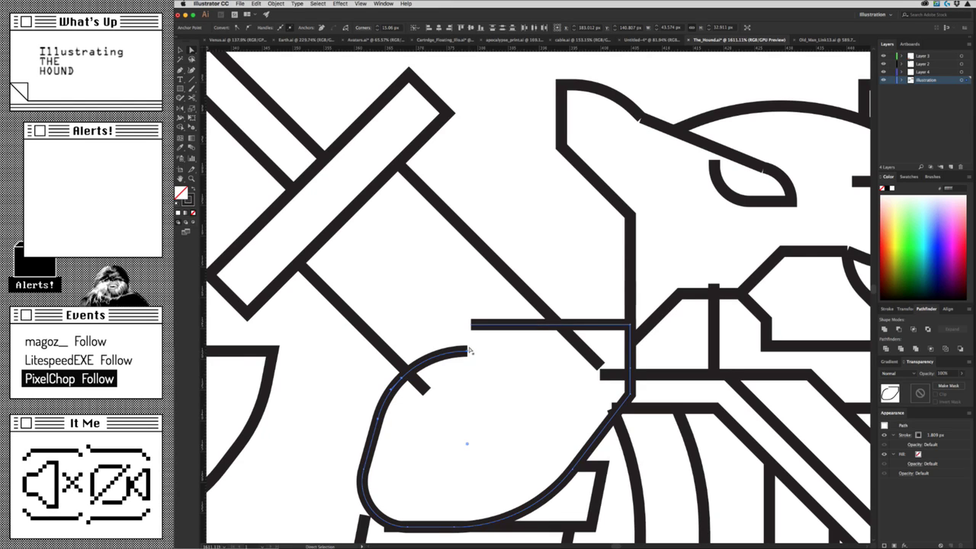
ctrl+click(412, 384)
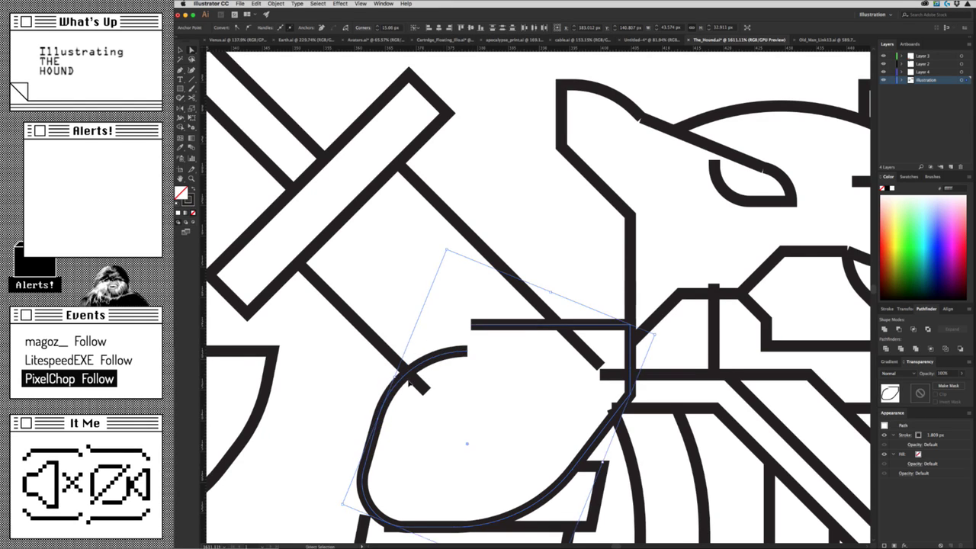
click(437, 406)
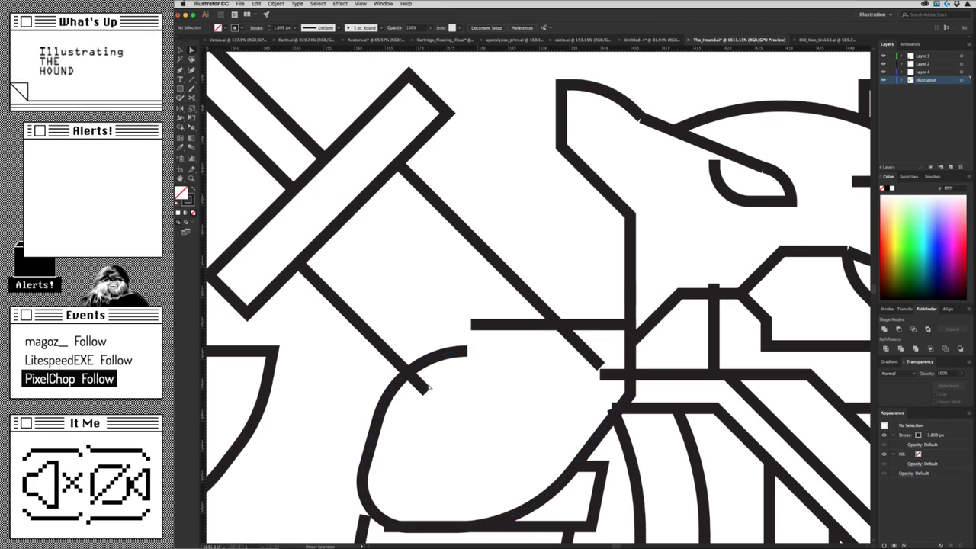
drag(427, 392, 375, 341)
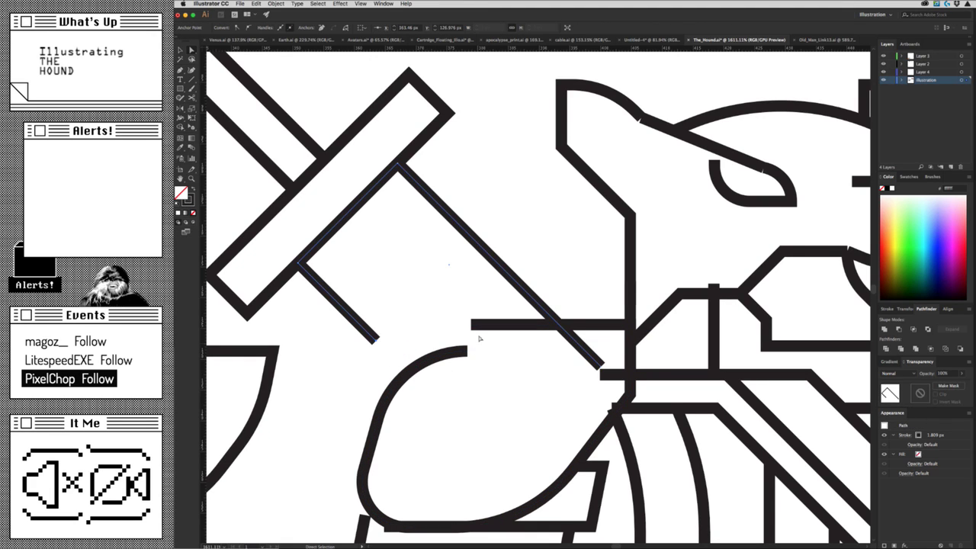
Move the shoulder pad curve's top endpoint onto the straight top line.
click(405, 379)
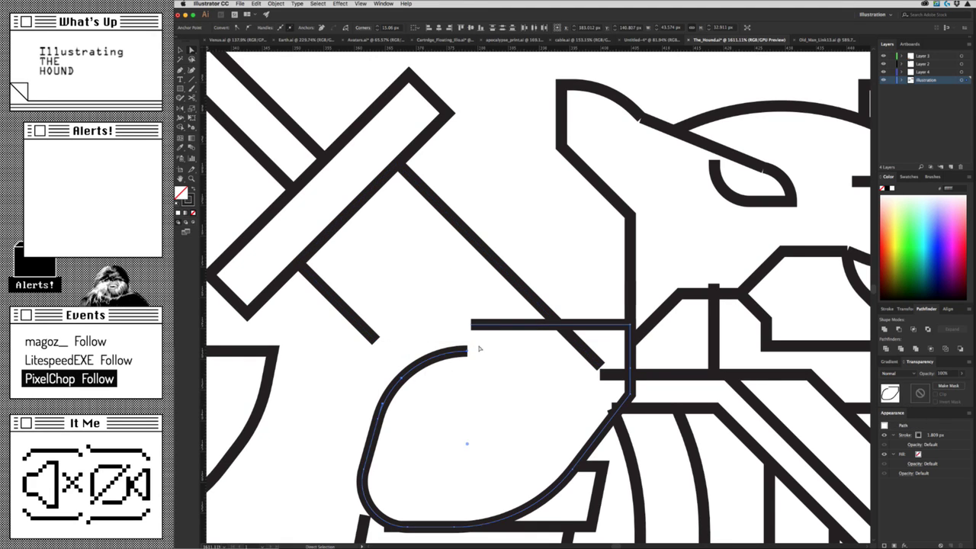
mouse_move(468, 350)
mouse_down()
mouse_move(480, 323)
mouse_move(467, 350)
mouse_up()
drag(496, 247, 375, 412)
drag(466, 350, 474, 323)
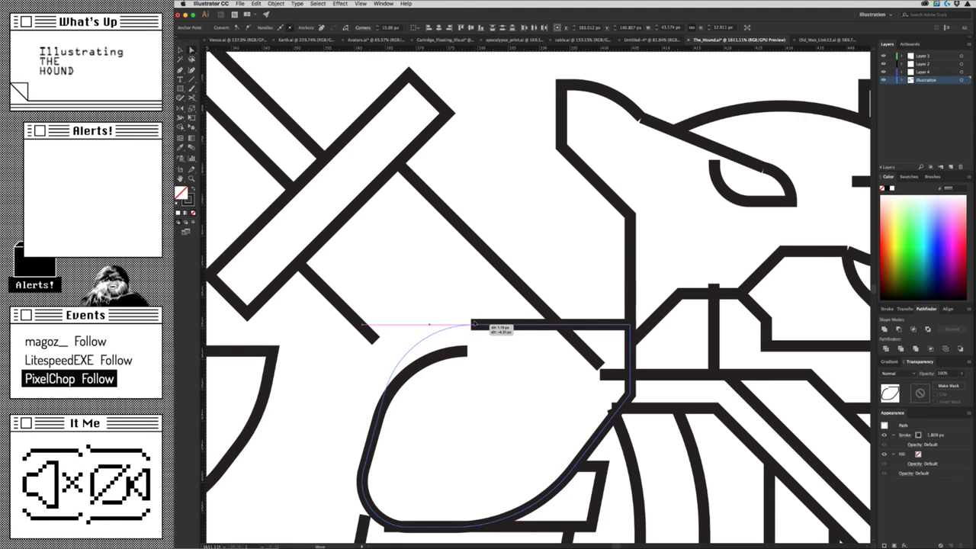
drag(476, 322, 475, 324)
drag(475, 324, 472, 324)
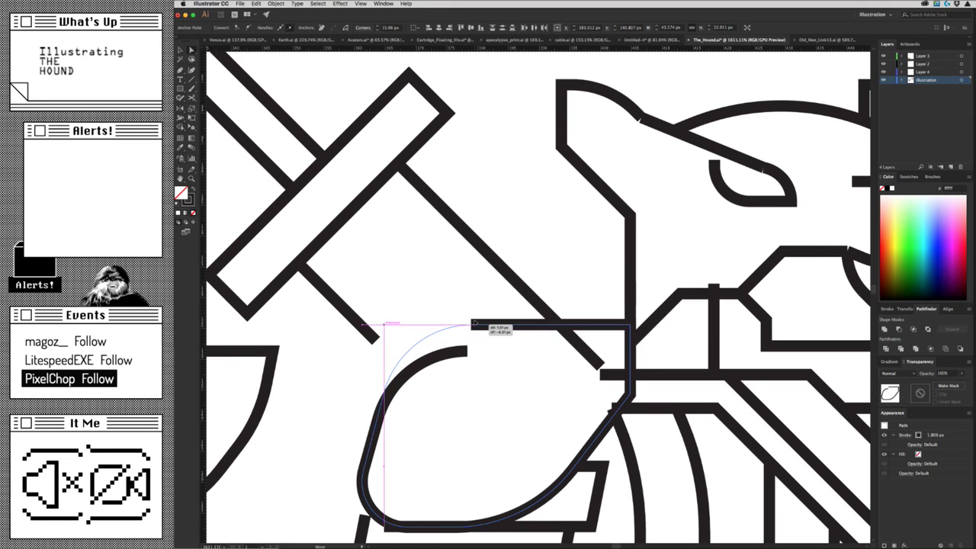
drag(474, 323, 473, 324)
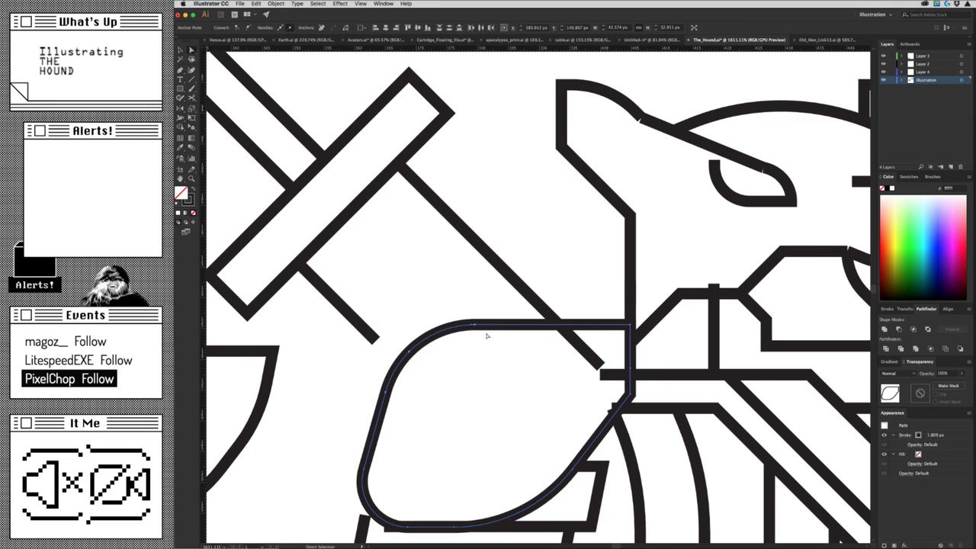
Delete the short extra top segment and join the open ends with Ctrl+J.
click(499, 355)
click(474, 323)
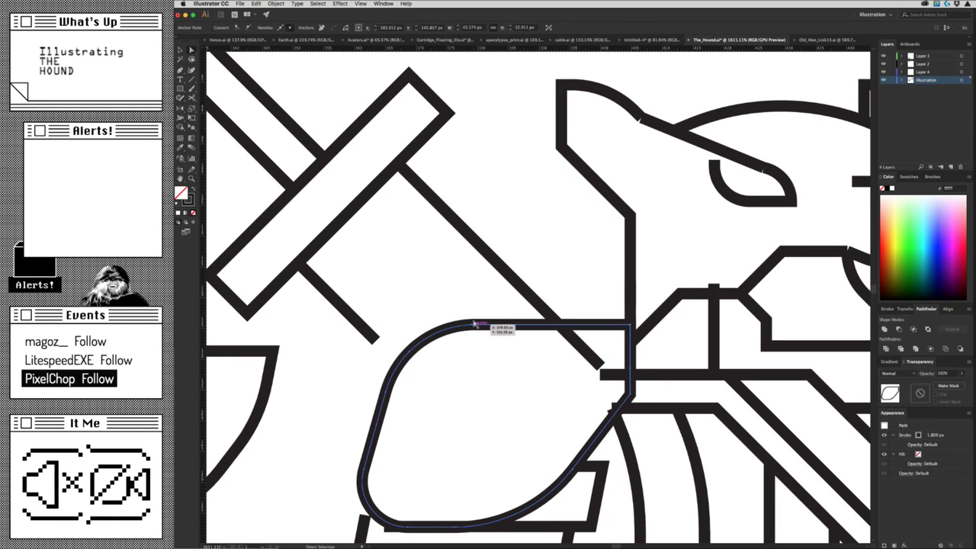
click(492, 324)
key(Delete)
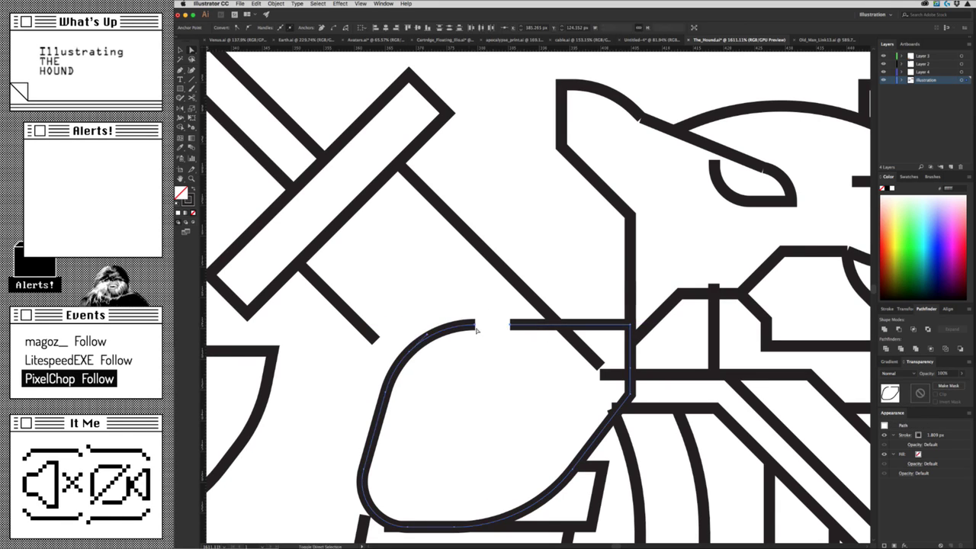
drag(450, 301, 512, 371)
key(ctrl+j)
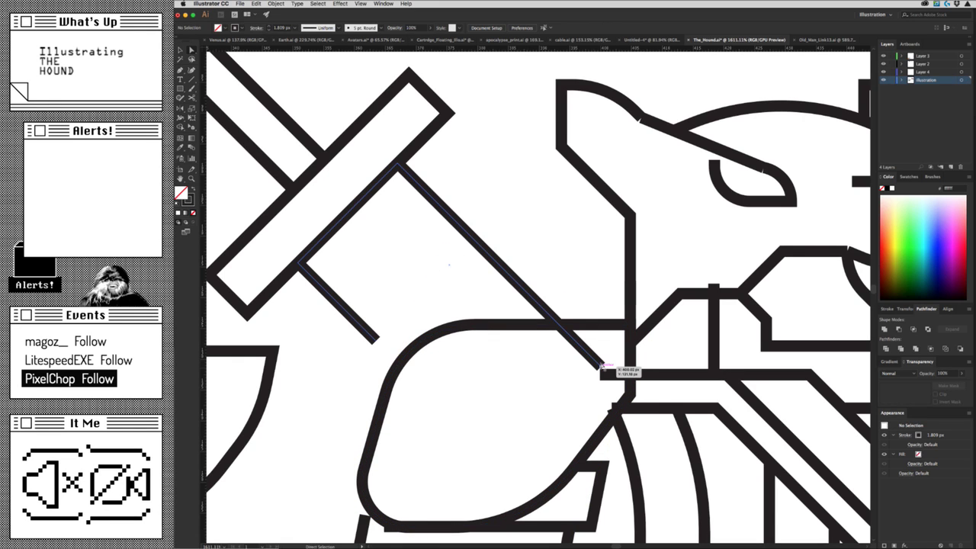
drag(600, 367, 598, 365)
Shift the horizontal neck line about 5 px to the right with Direct Selection.
scroll(602, 381, down, 3)
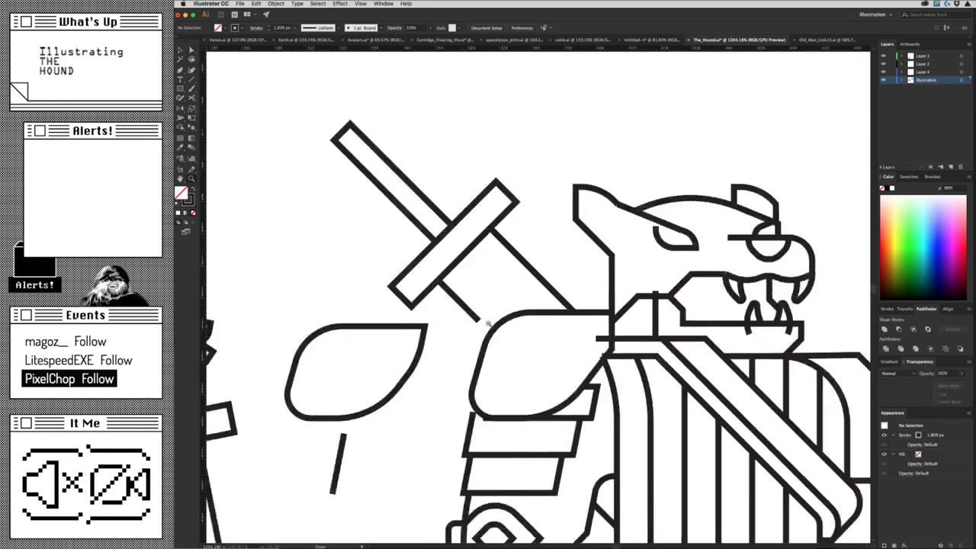
scroll(604, 398, down, 2)
scroll(604, 397, up, 1)
scroll(579, 381, up, 1)
scroll(549, 366, up, 1)
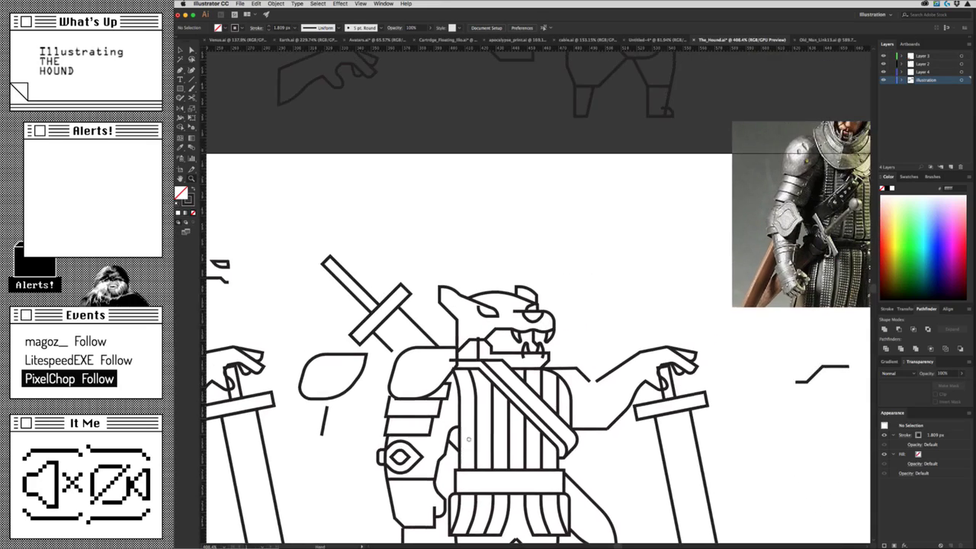
scroll(526, 356, up, 2)
key(a)
drag(510, 340, 512, 340)
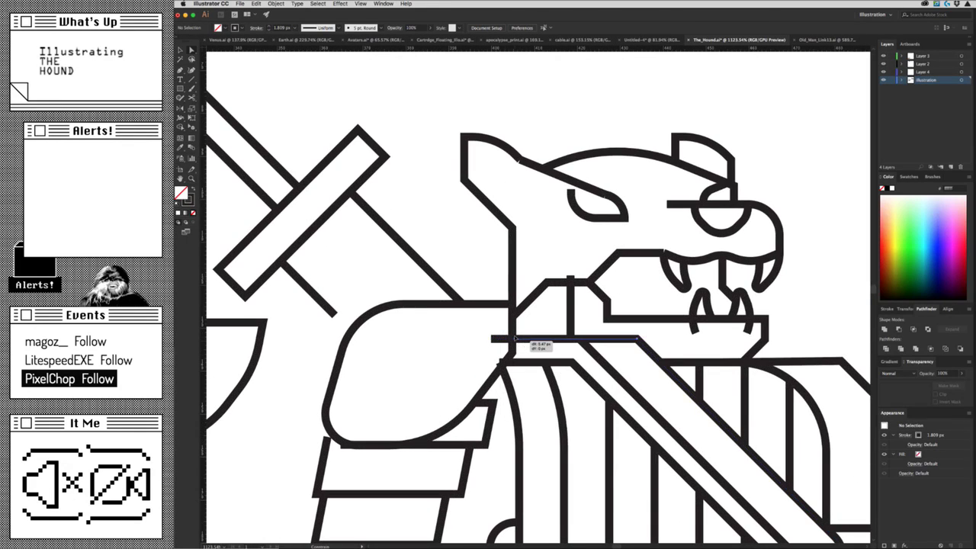
Zoom out, then zoom back in on the hound's head.
scroll(517, 355, down, 2)
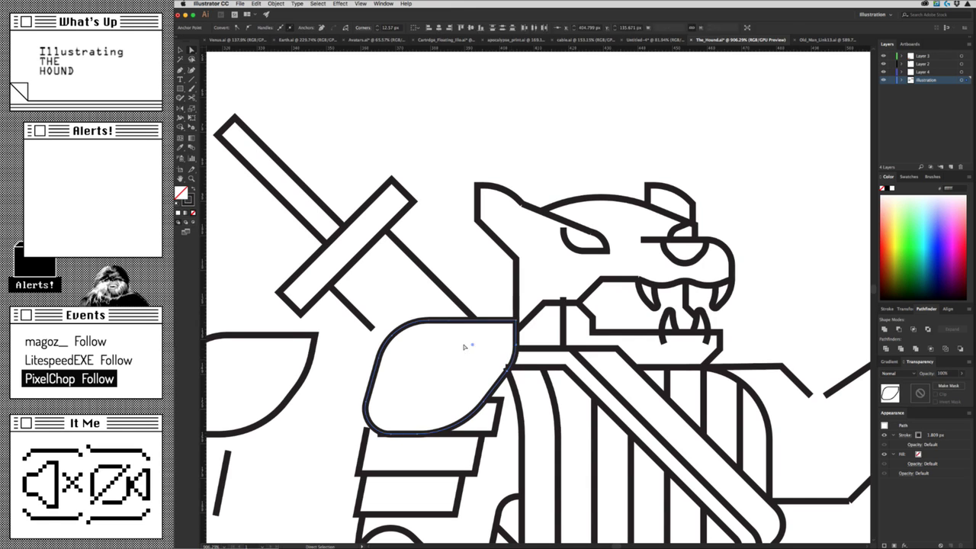
key(z)
scroll(506, 437, down, 5)
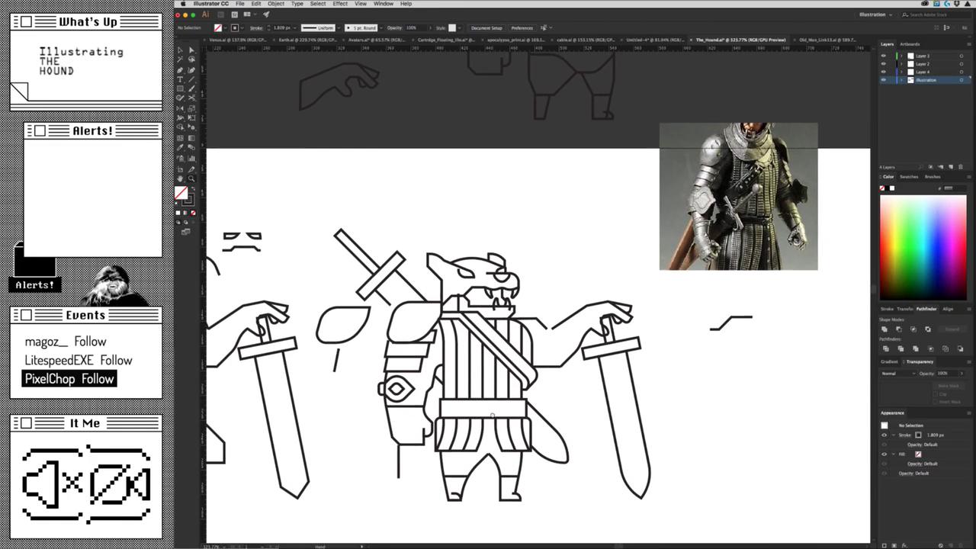
scroll(448, 431, right, 5)
scroll(448, 431, up, 3)
drag(447, 374, 554, 377)
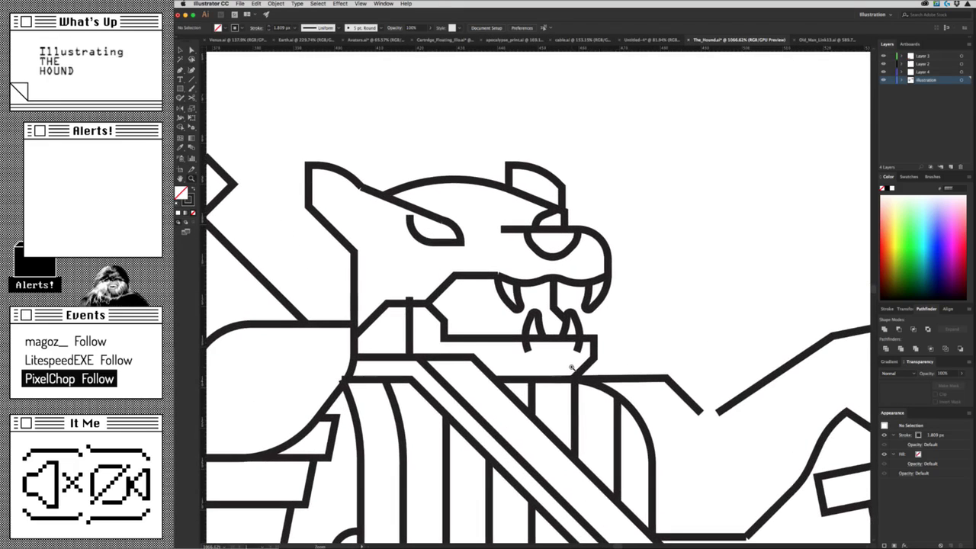
Draw a short horizontal line and place it right of the lower jaw, level with the collar.
scroll(458, 359, up, 2)
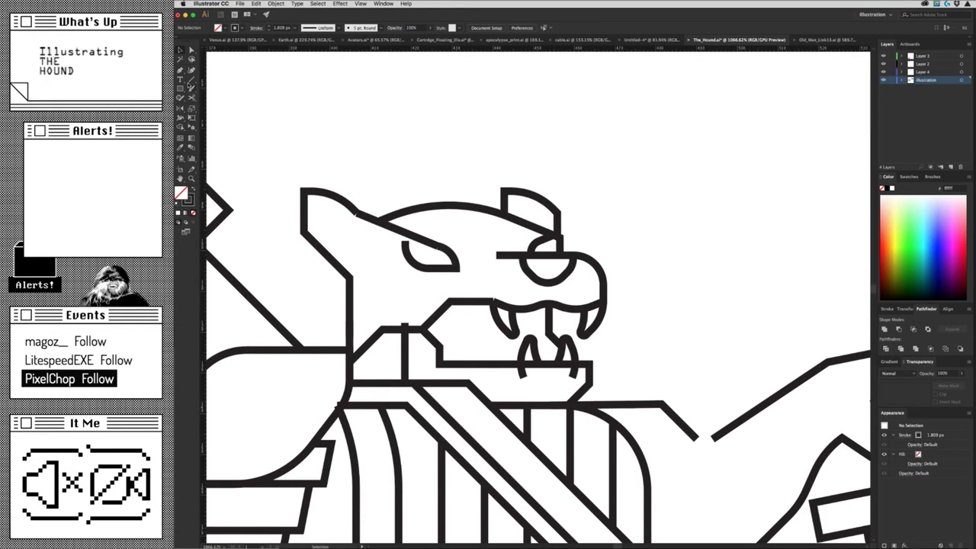
drag(352, 350, 420, 346)
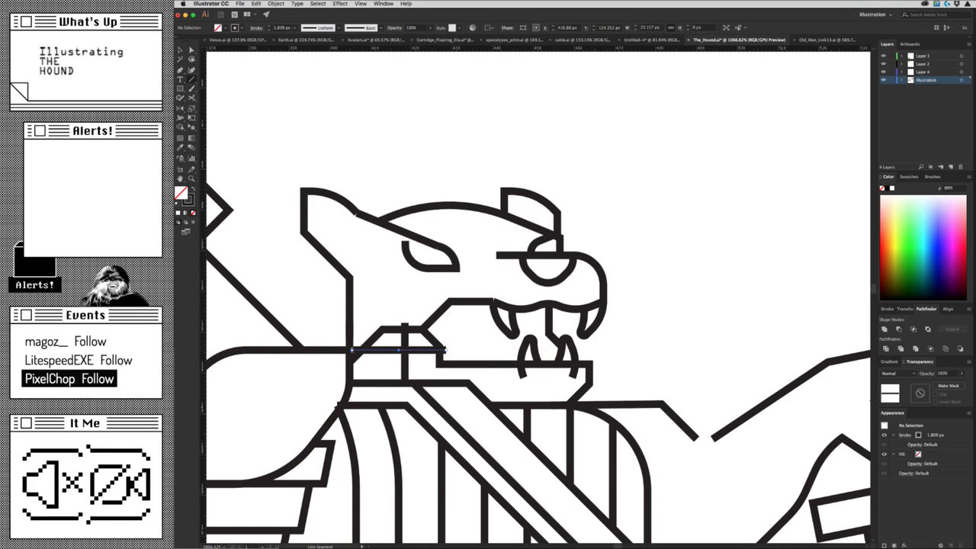
mouse_move(420, 346)
mouse_down()
mouse_move(349, 350)
mouse_move(622, 370)
mouse_up()
click(372, 357)
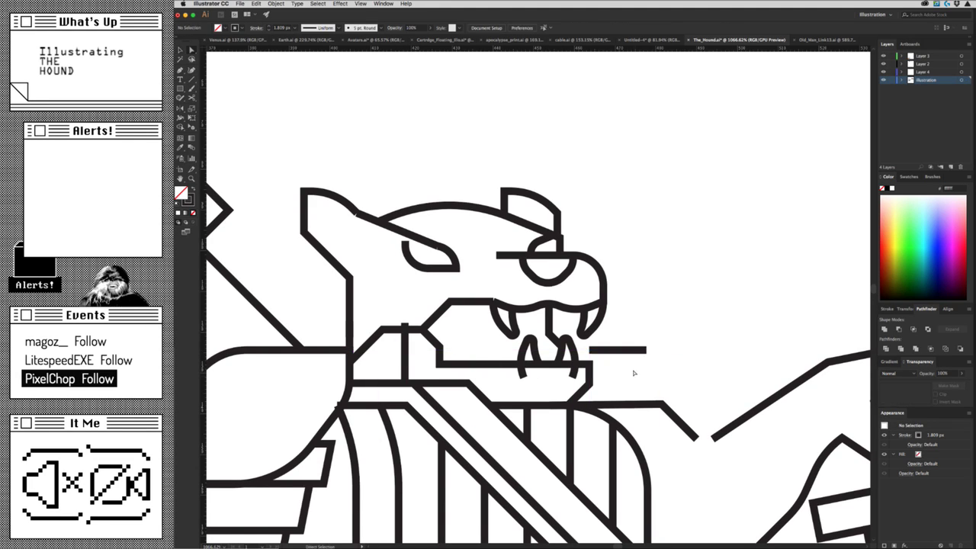
key(super+Tab)
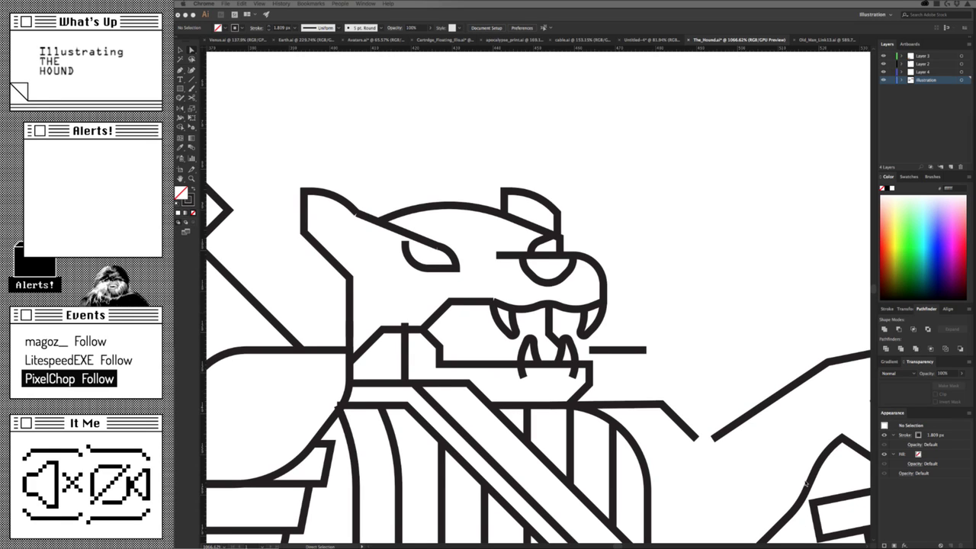
scroll(638, 310, down, 5)
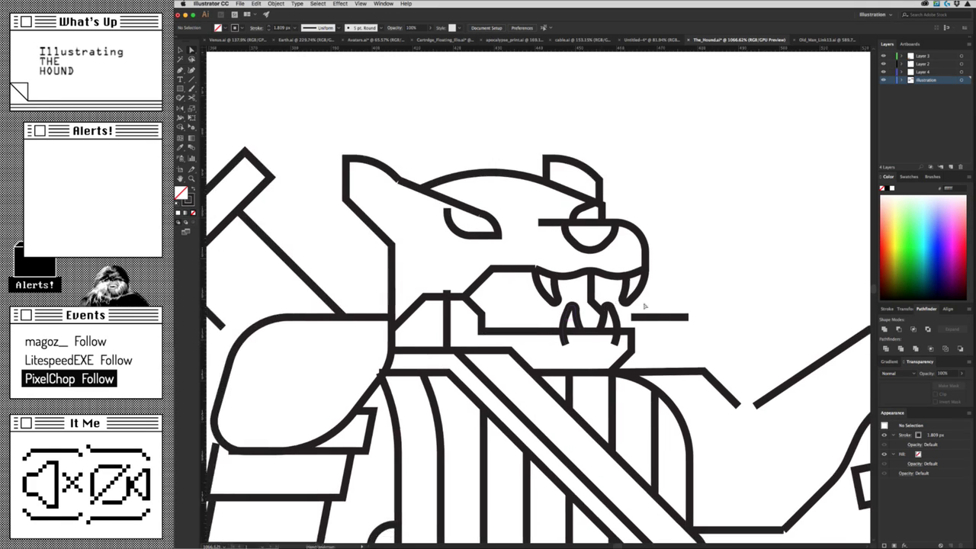
scroll(565, 408, right, 3)
scroll(535, 436, up, 2)
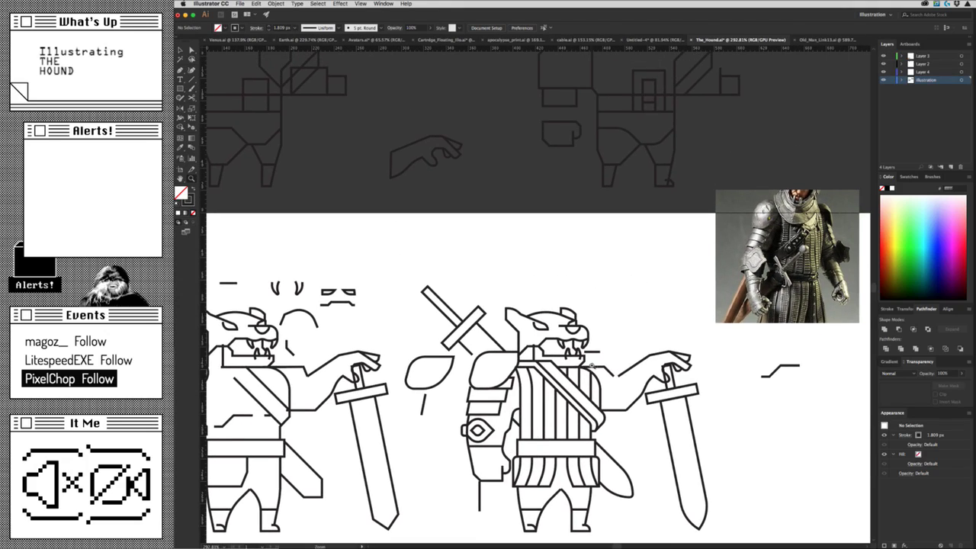
scroll(592, 365, down, 2)
scroll(579, 374, down, 2)
scroll(568, 385, down, 2)
Raise the mouth line's anchor upward with Direct Selection.
scroll(556, 393, down, 1)
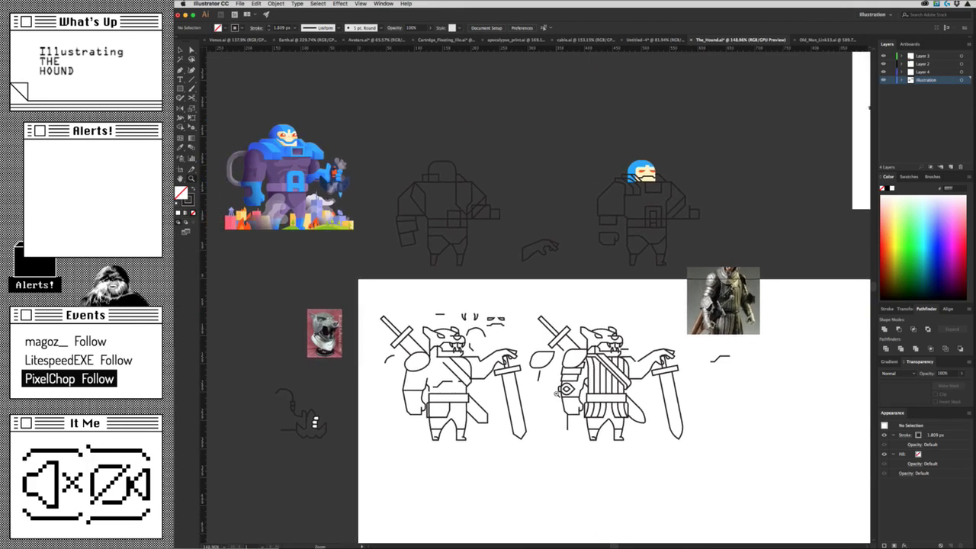
scroll(564, 385, up, 1)
scroll(602, 358, up, 2)
scroll(618, 347, up, 2)
scroll(687, 320, up, 2)
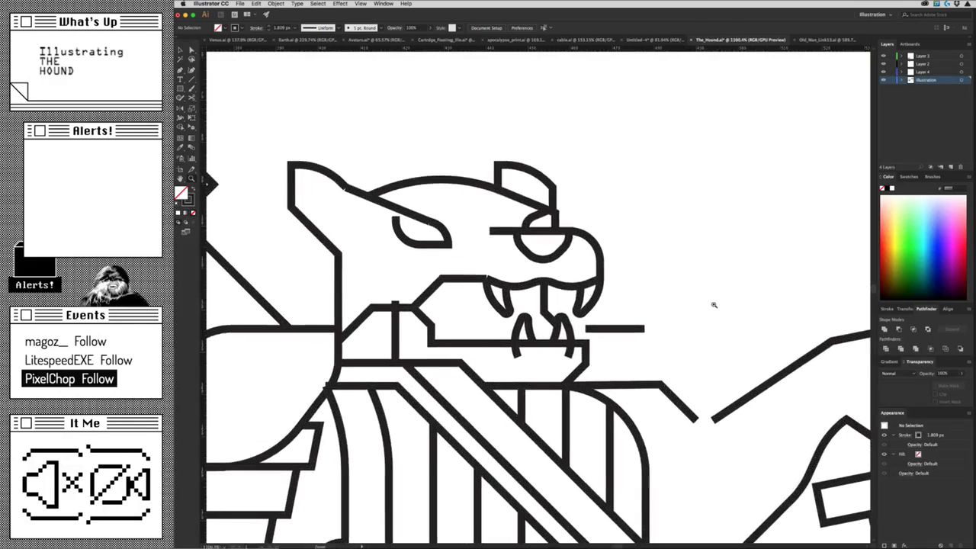
key(a)
drag(584, 343, 583, 327)
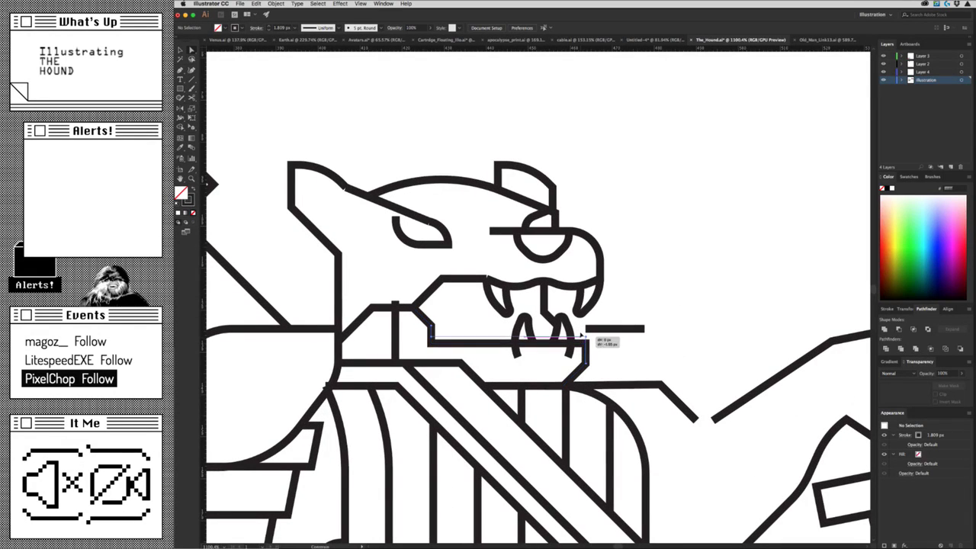
Adjust the fangs in the mouth, undoing the last change.
scroll(610, 347, down, 3)
scroll(534, 381, down, 3)
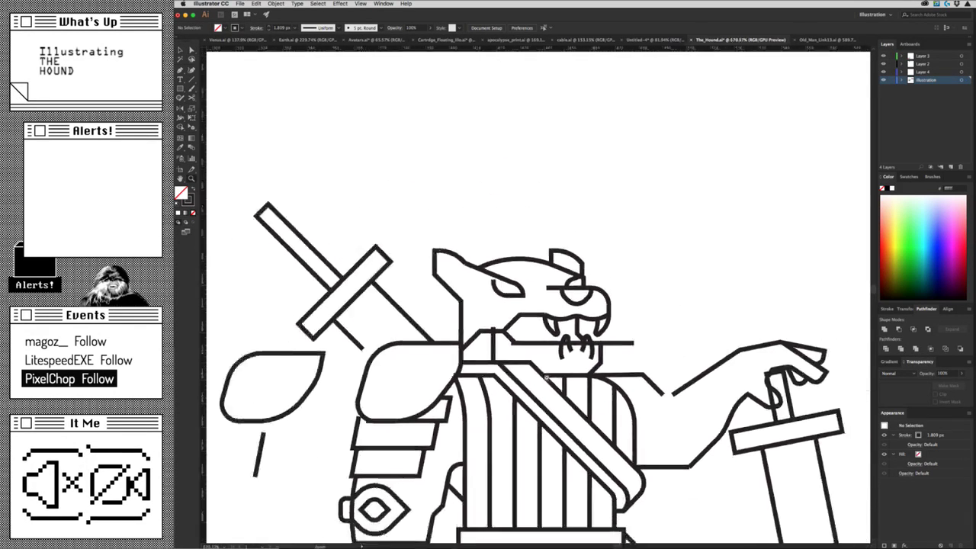
scroll(565, 343, up, 3)
scroll(566, 343, up, 3)
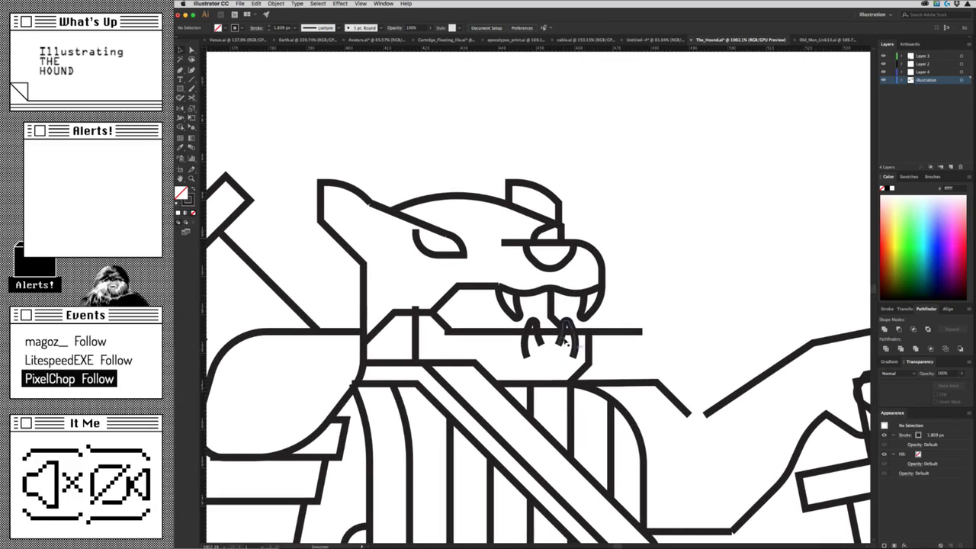
mouse_move(540, 340)
mouse_down()
mouse_move(539, 329)
mouse_move(567, 333)
mouse_up()
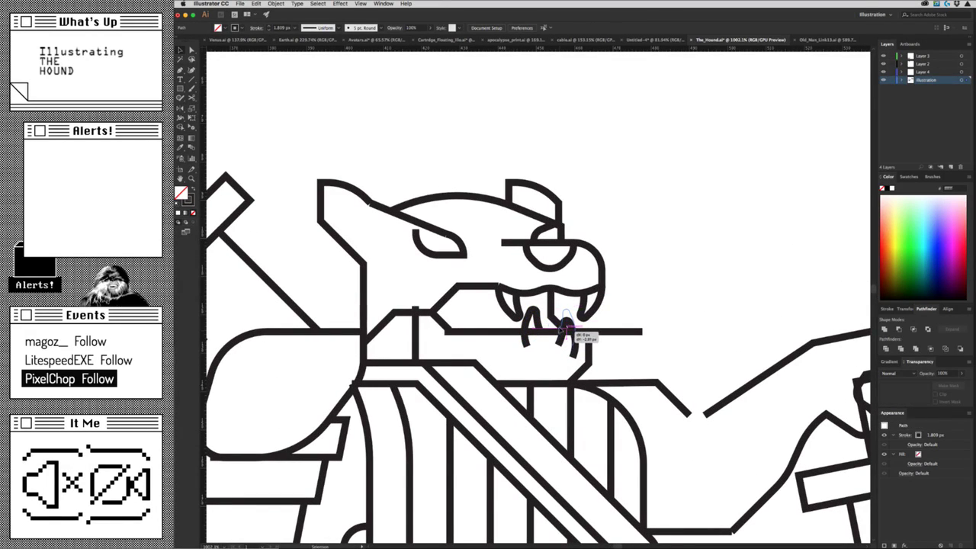
click(559, 361)
scroll(560, 362, down, 5)
scroll(561, 362, down, 2)
scroll(564, 358, up, 6)
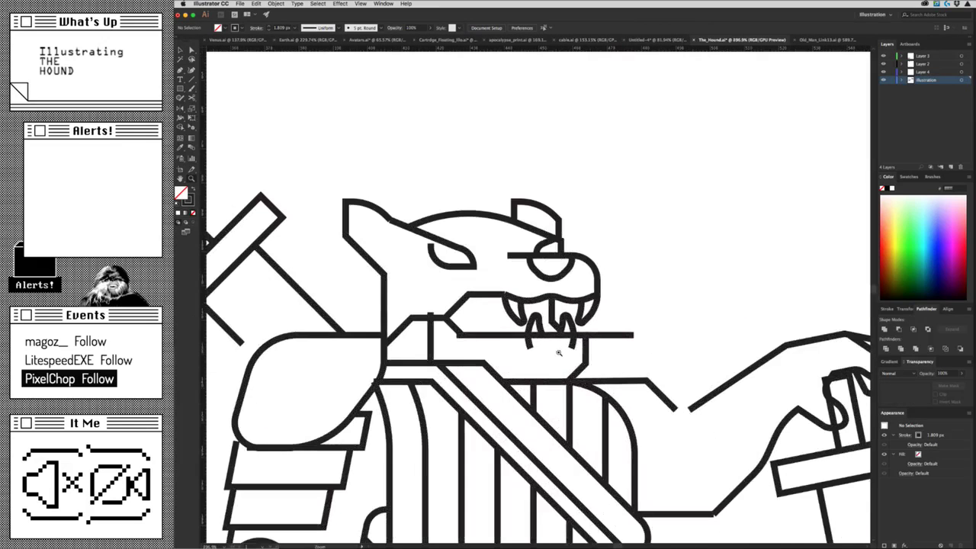
click(536, 339)
key(ctrl+z)
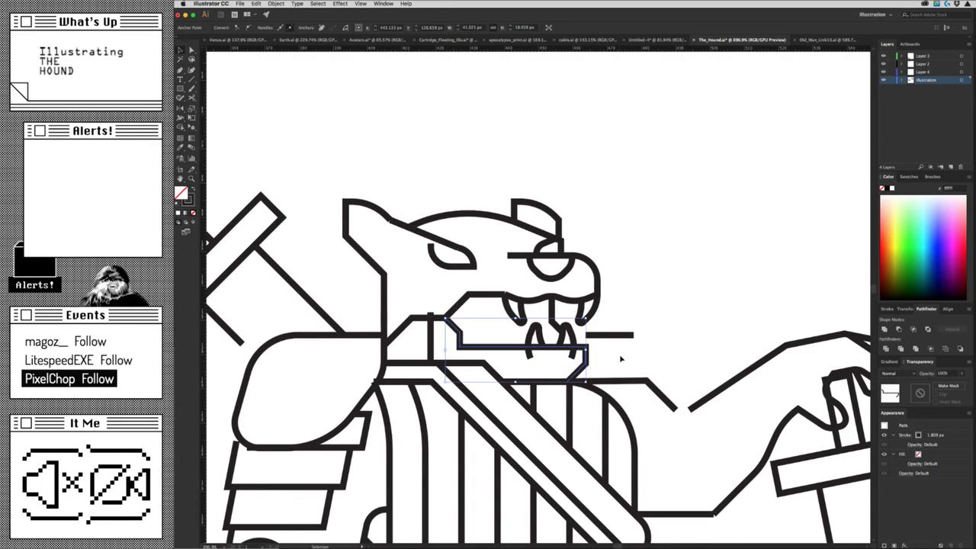
click(621, 359)
Move the short horizontal line into place beside the jaw.
scroll(621, 358, up, 2)
key(a)
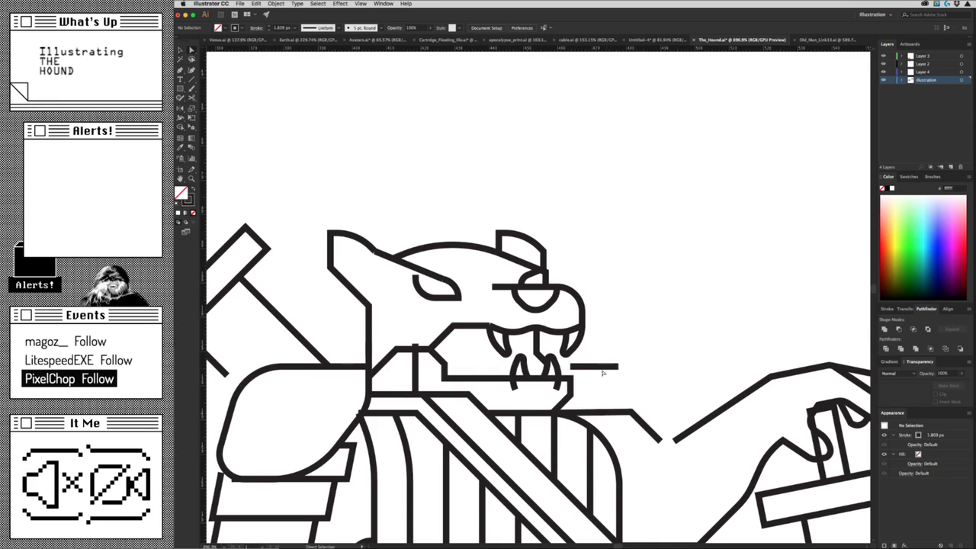
key(v)
key(v)
drag(595, 365, 620, 375)
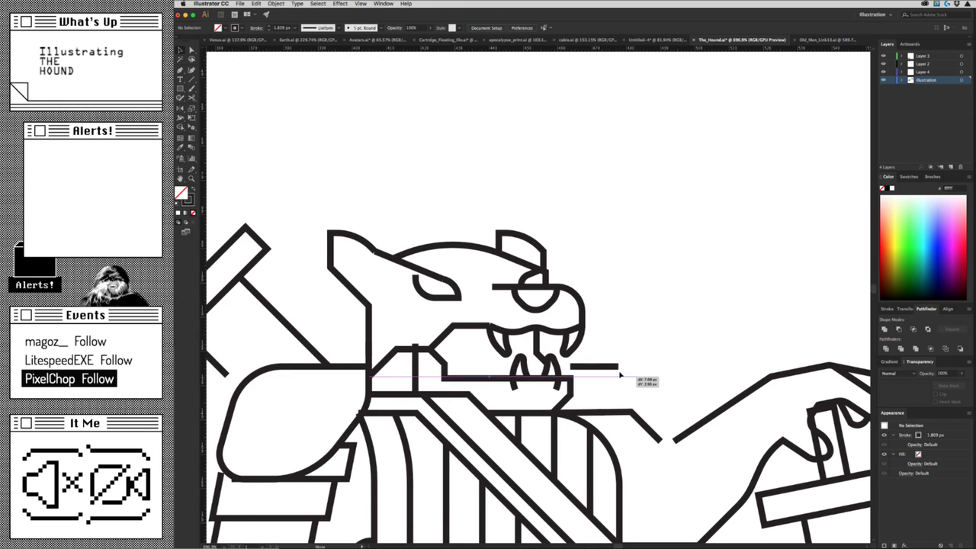
drag(589, 377, 570, 377)
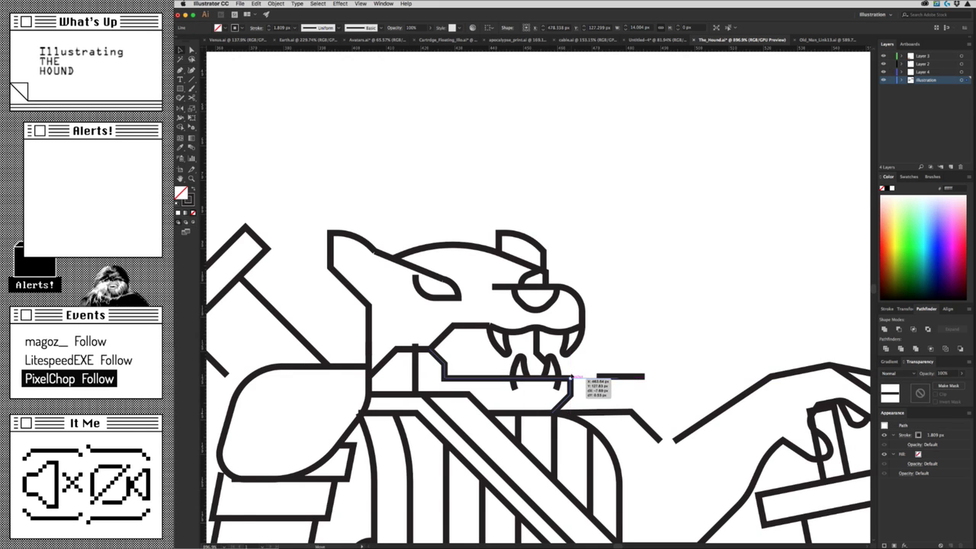
scroll(655, 305, down, 3)
scroll(663, 294, down, 2)
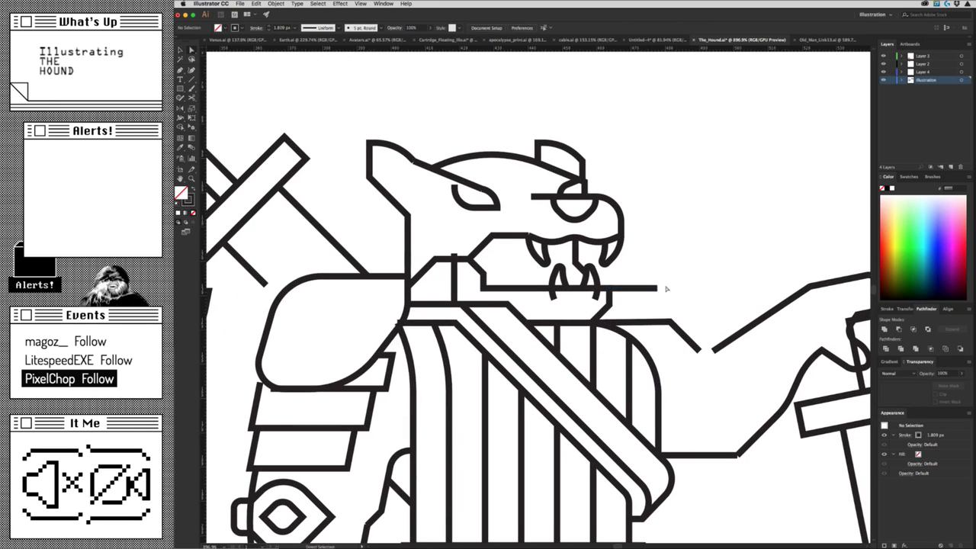
Shorten the jaw line, connect it down to the neck path, and round the corner.
drag(658, 287, 633, 288)
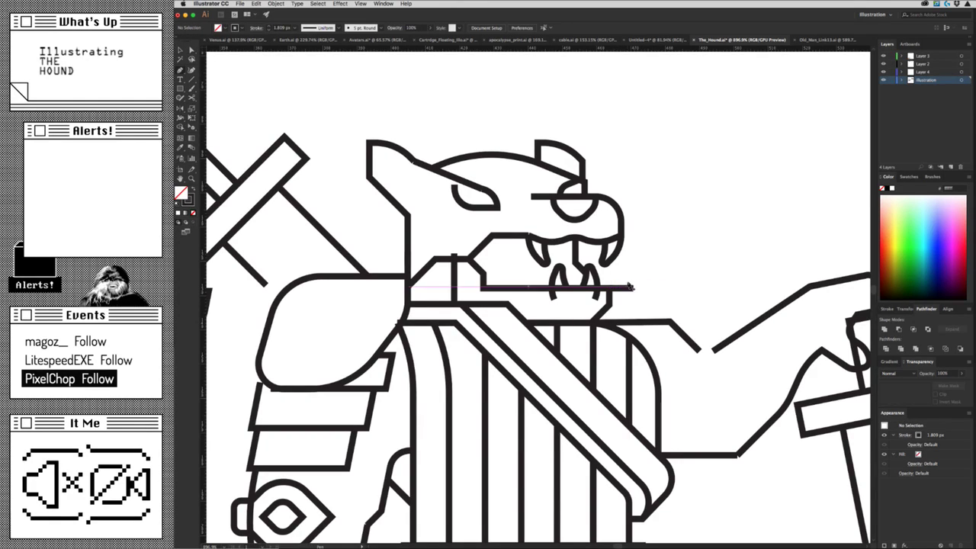
click(633, 288)
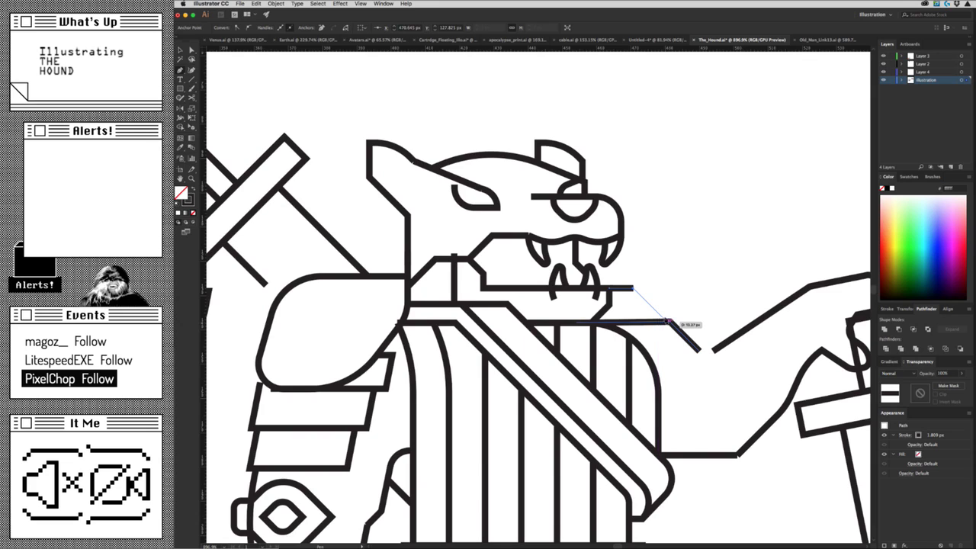
click(667, 321)
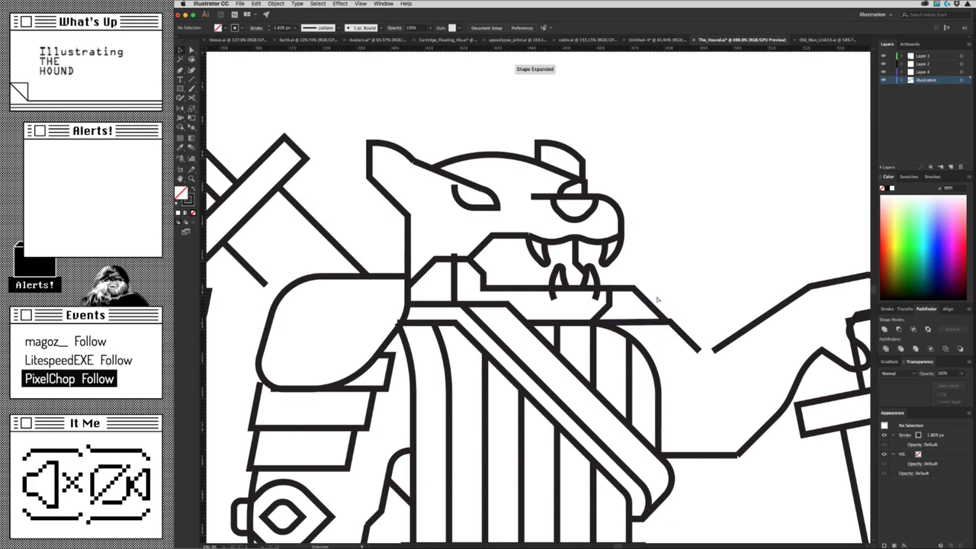
drag(657, 302, 600, 340)
Select the right Hound's arm-and-sword artwork and shift the arm path slightly right.
scroll(564, 339, down, 5)
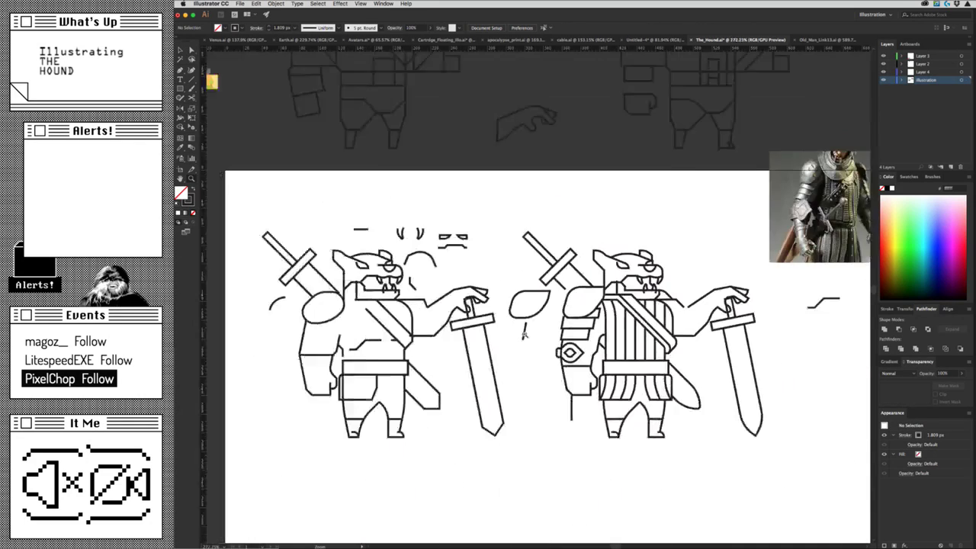
scroll(516, 337, up, 2)
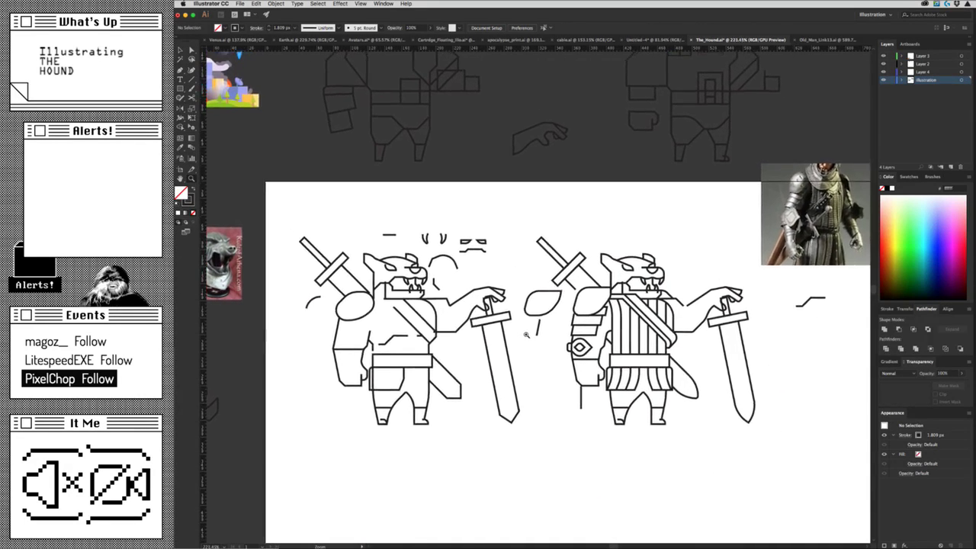
scroll(579, 352, up, 4)
scroll(579, 352, down, 3)
scroll(427, 422, up, 2)
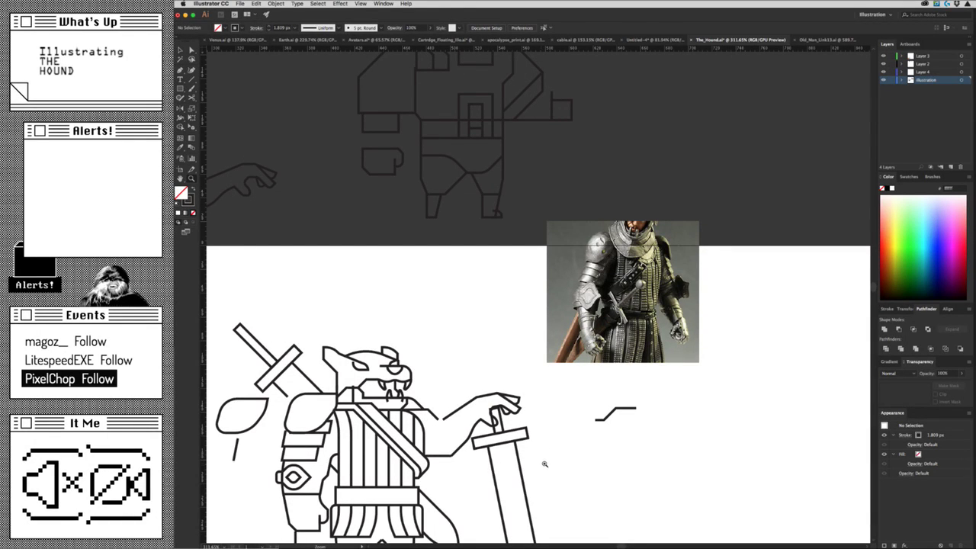
scroll(543, 508, down, 2)
scroll(603, 405, up, 2)
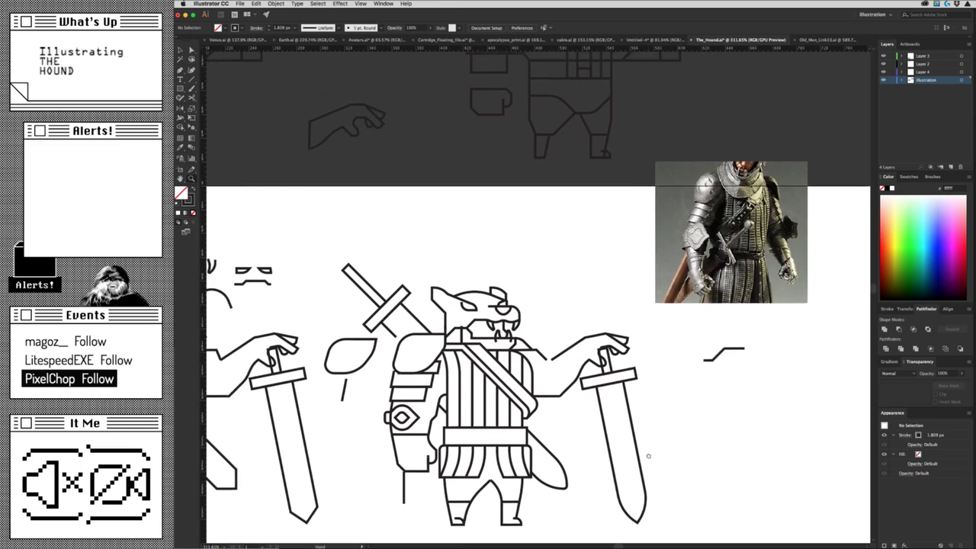
scroll(648, 455, up, 1)
scroll(544, 374, up, 1)
scroll(545, 373, down, 2)
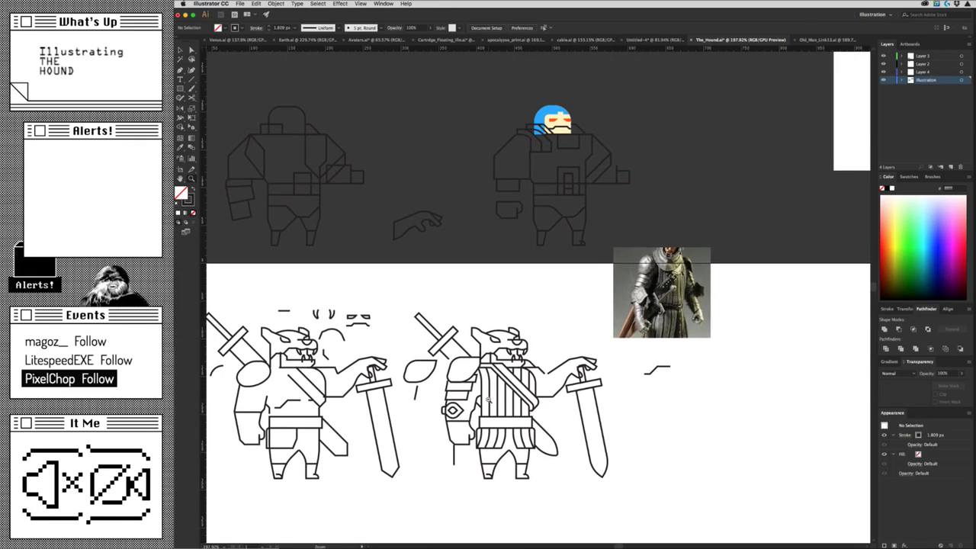
scroll(602, 358, up, 1)
scroll(661, 342, up, 1)
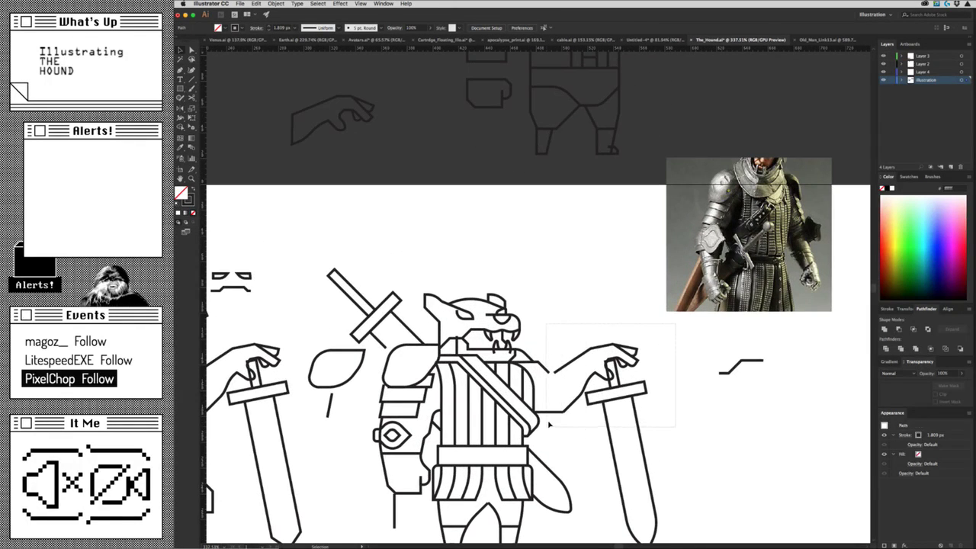
click(578, 405)
click(568, 347)
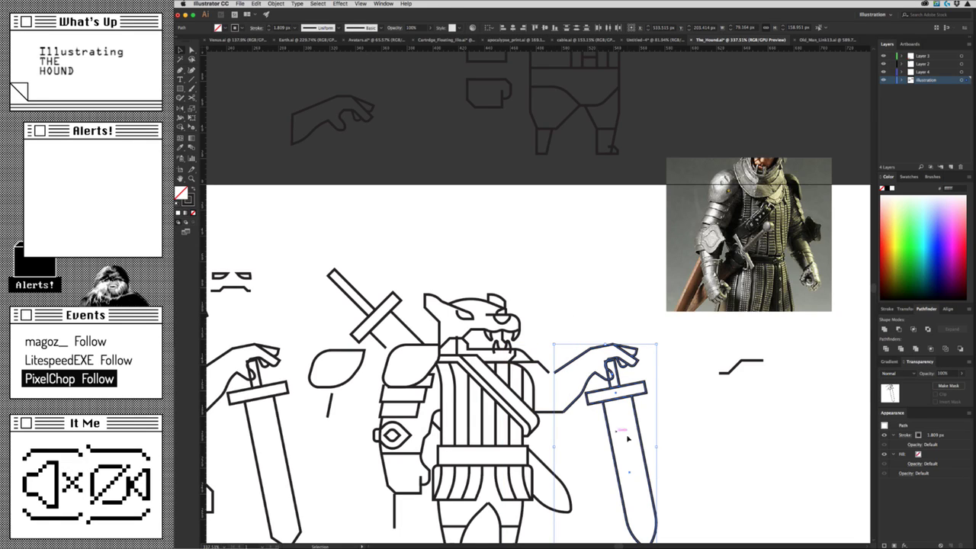
click(555, 371)
click(562, 375)
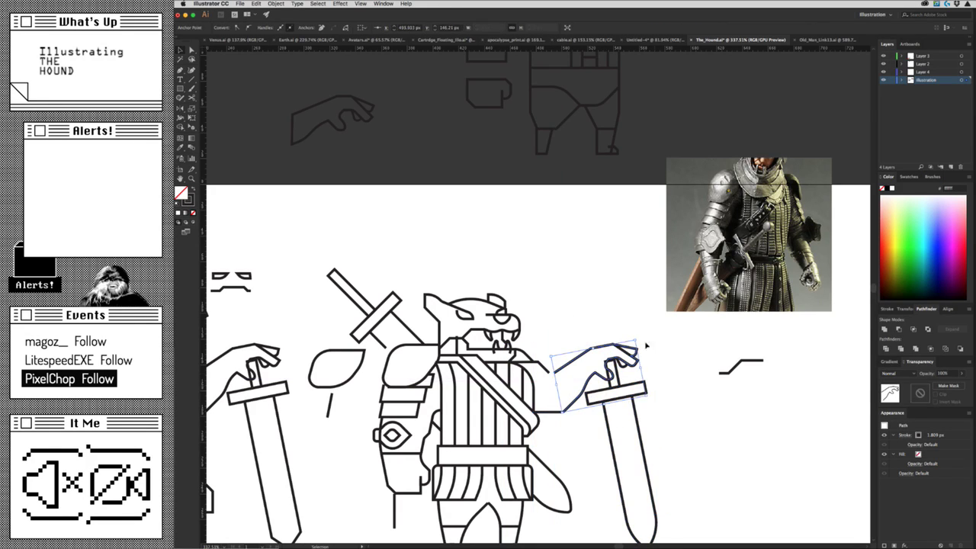
click(556, 374)
key(a)
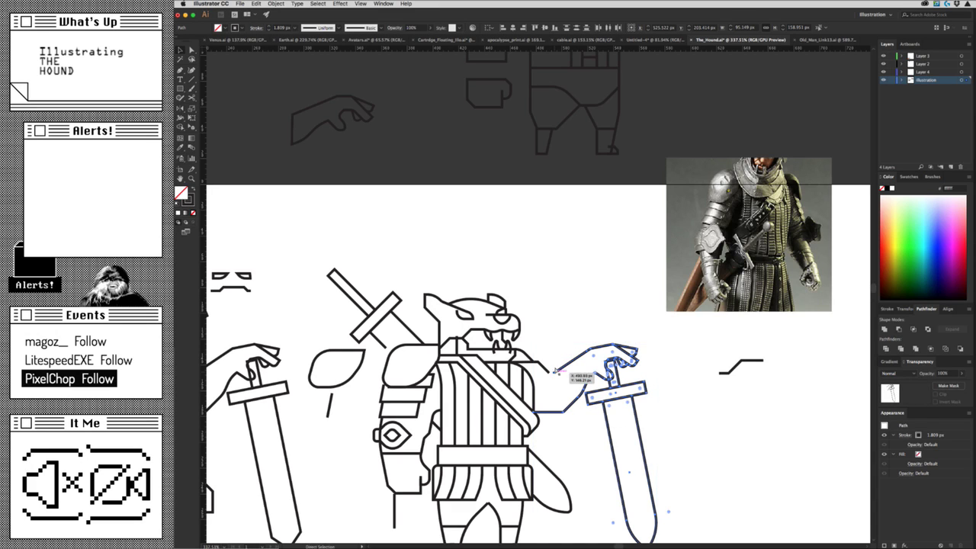
mouse_move(556, 371)
mouse_down()
mouse_move(564, 381)
mouse_move(563, 369)
mouse_up()
key(ctrl+shift+a)
scroll(560, 370, down, 1)
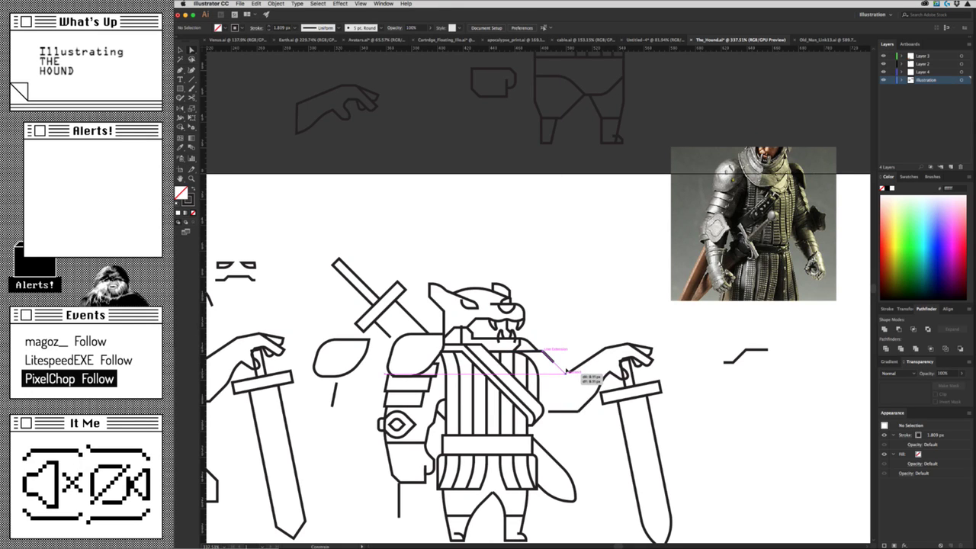
Drag an arm anchor to begin reshaping the outstretched arm.
drag(566, 372, 561, 375)
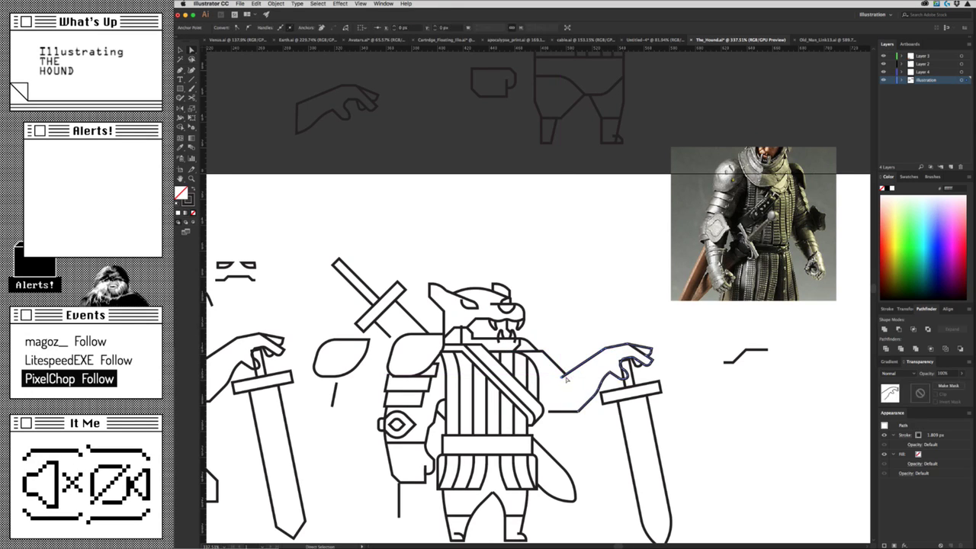
scroll(518, 404, down, 2)
scroll(496, 419, down, 2)
scroll(480, 434, down, 1)
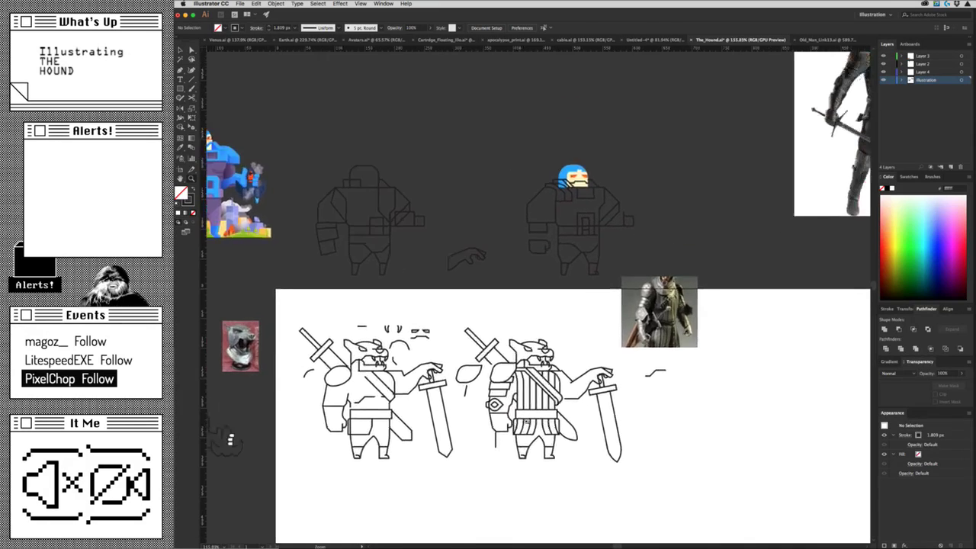
scroll(590, 395, up, 5)
Nudge and drag the hand-and-sword piece into a slightly shifted position.
click(621, 415)
key(Right)
key(Right)
key(Right)
key(Down)
key(Down)
key(Down)
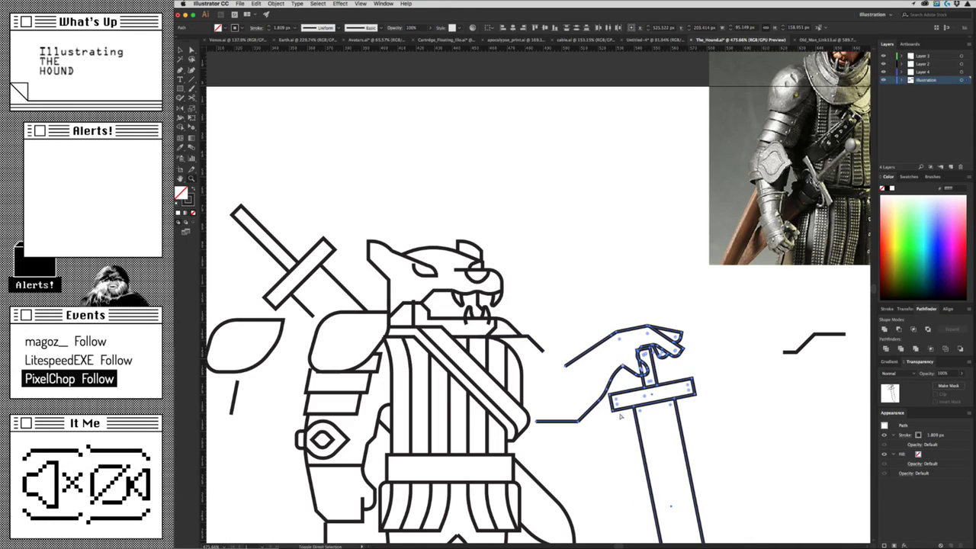
key(Left)
key(Left)
key(Left)
key(Up)
key(Up)
key(Up)
key(v)
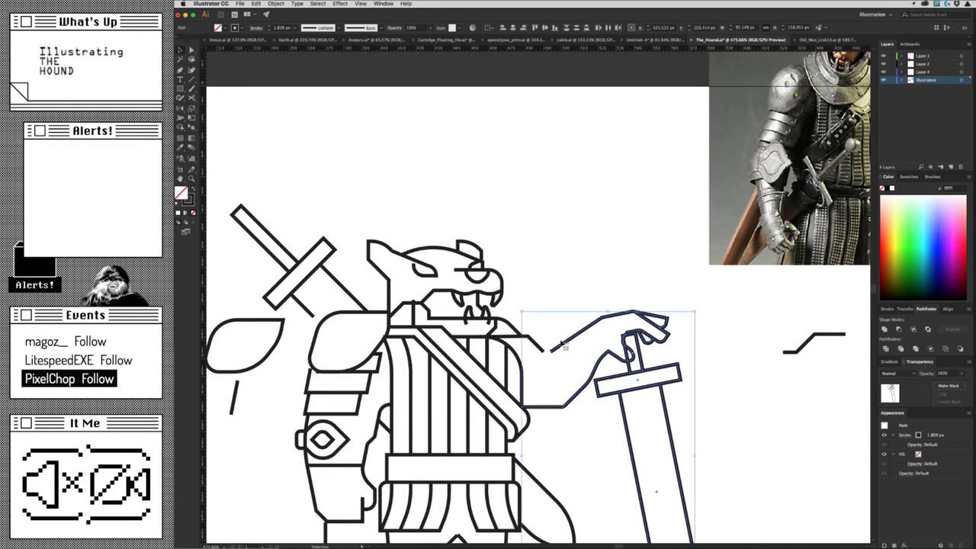
mouse_move(564, 346)
mouse_down()
mouse_move(571, 350)
mouse_move(557, 362)
mouse_move(486, 392)
mouse_move(608, 396)
mouse_up()
click(555, 329)
Pull an arm anchor so the arm's lower edge runs left to meet the striped tunic.
key(a)
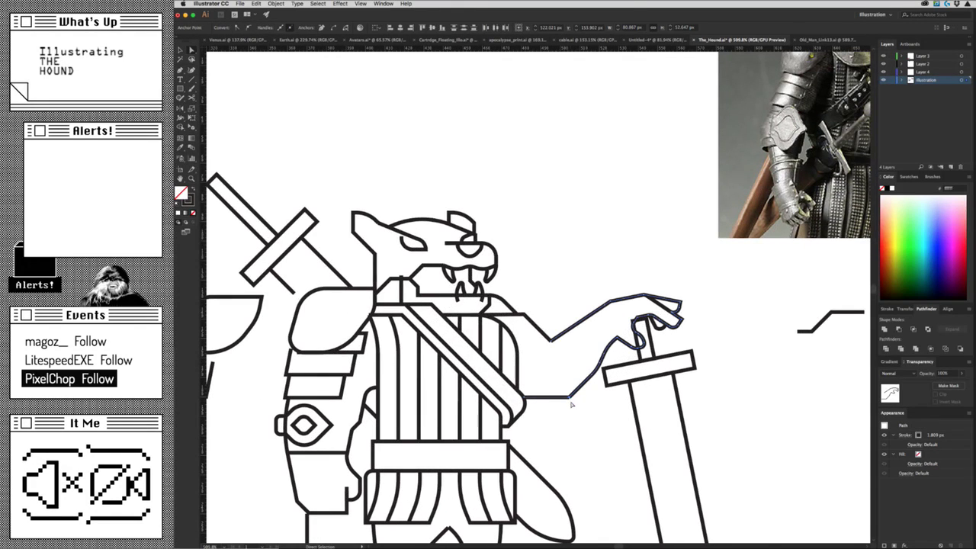
mouse_move(562, 397)
mouse_down()
mouse_move(577, 420)
mouse_move(466, 464)
mouse_up()
key(z)
drag(589, 421, 622, 421)
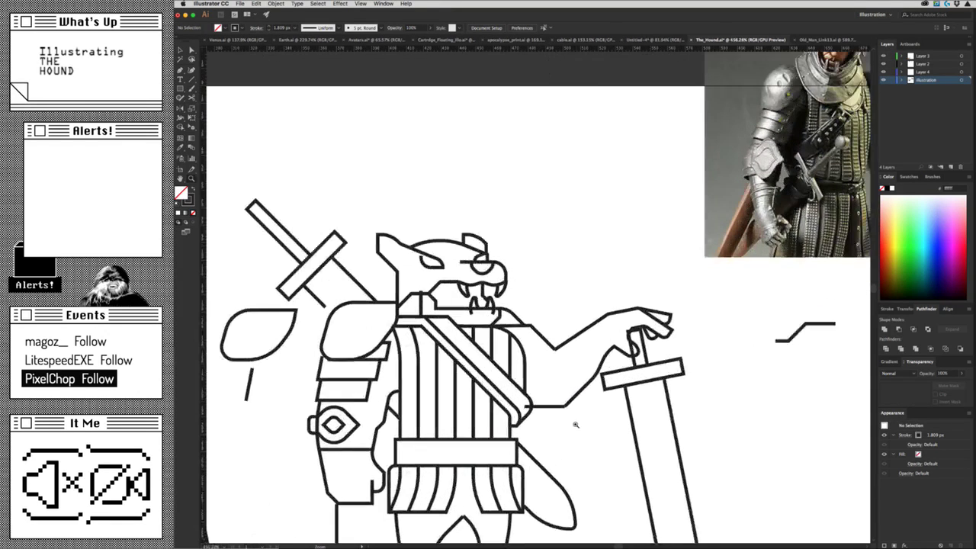
key(a)
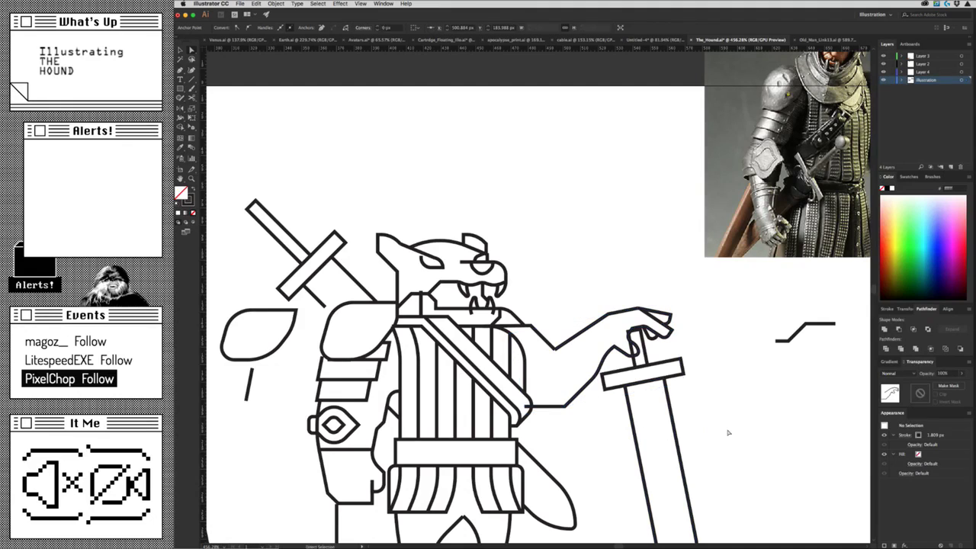
key(v)
mouse_move(674, 460)
mouse_down()
mouse_move(570, 310)
mouse_move(562, 360)
mouse_up()
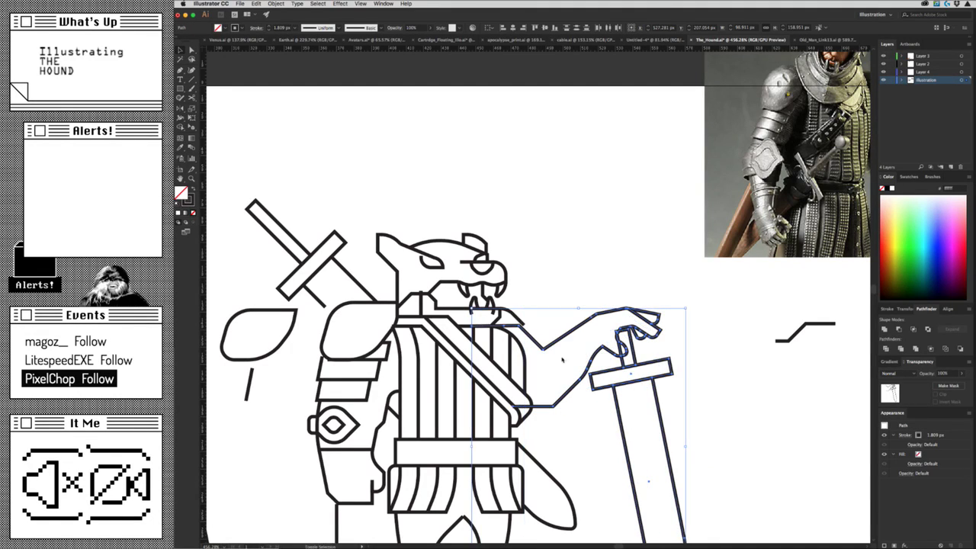
scroll(705, 414, down, 10)
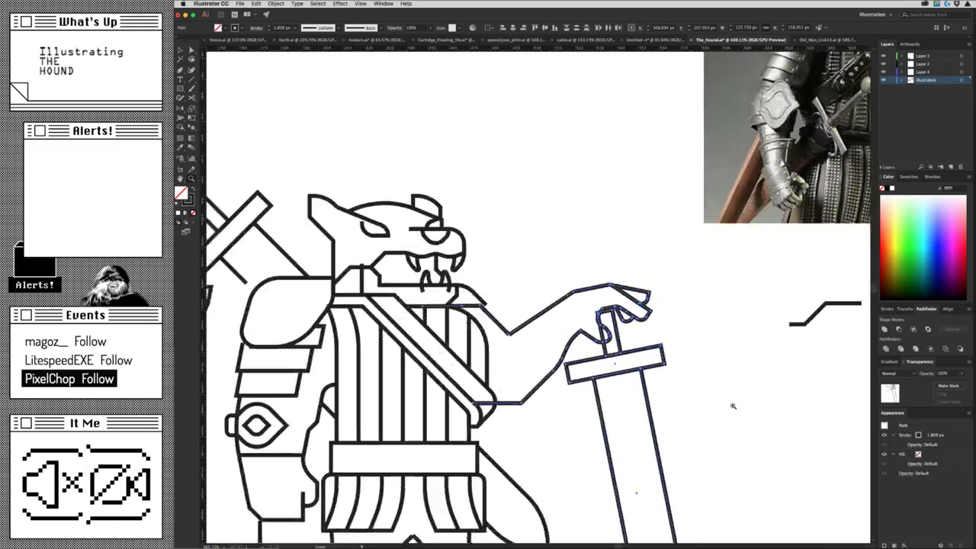
scroll(686, 370, up, 10)
click(551, 261)
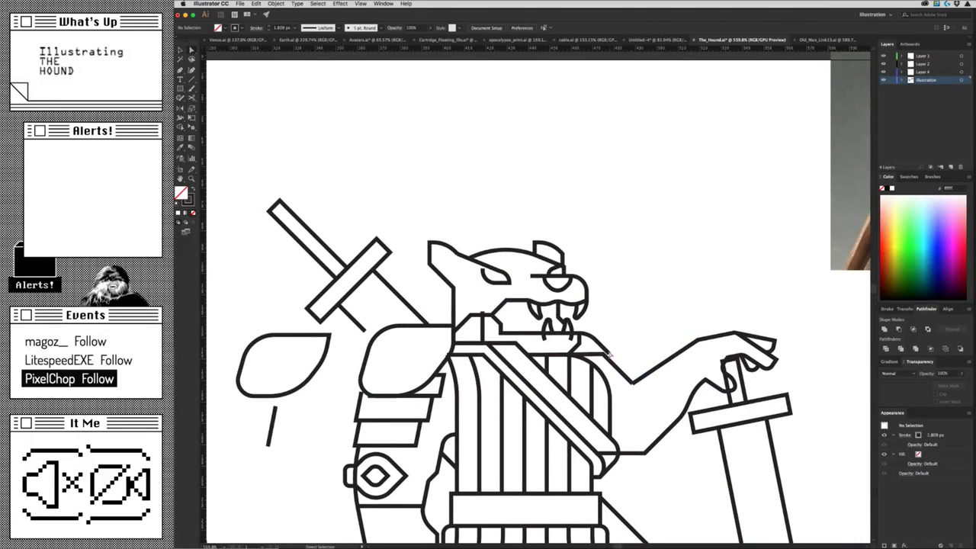
Adjust the anchors of the neck curve below the right hound's jaw.
drag(607, 343, 616, 344)
click(622, 368)
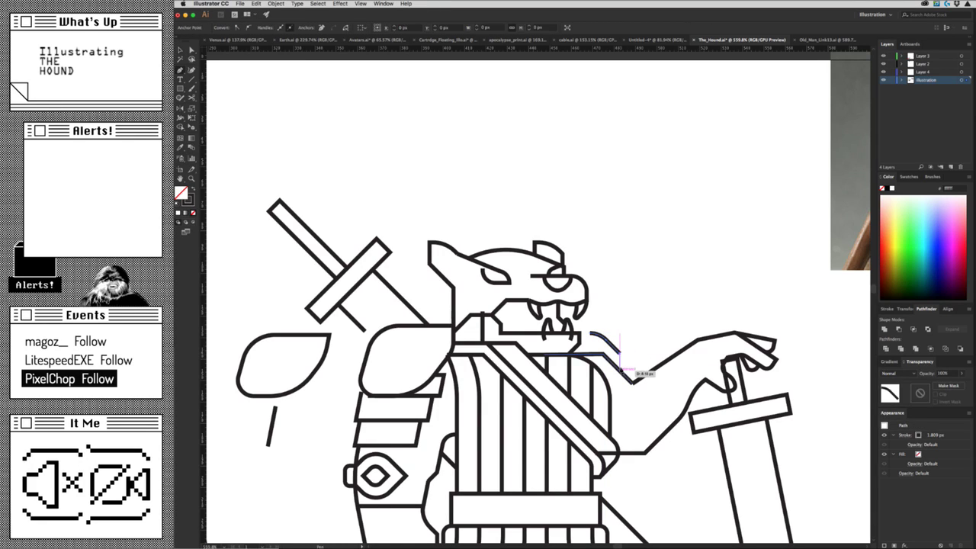
click(622, 369)
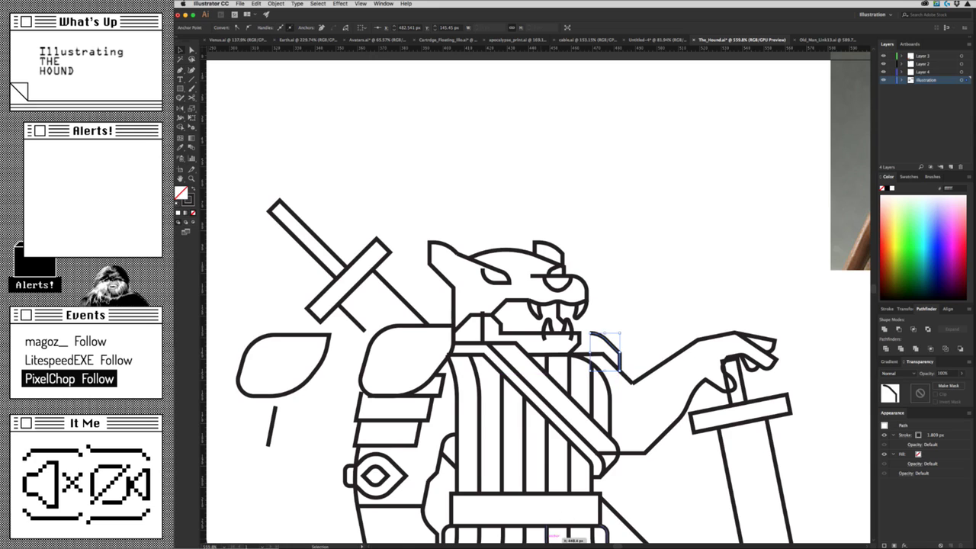
key(a)
click(615, 320)
scroll(589, 336, up, 3)
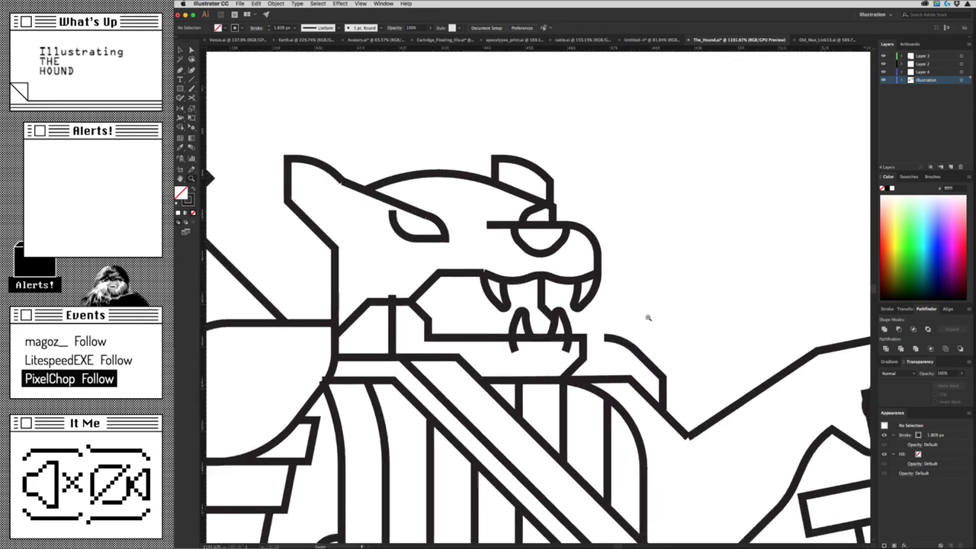
drag(655, 379, 638, 392)
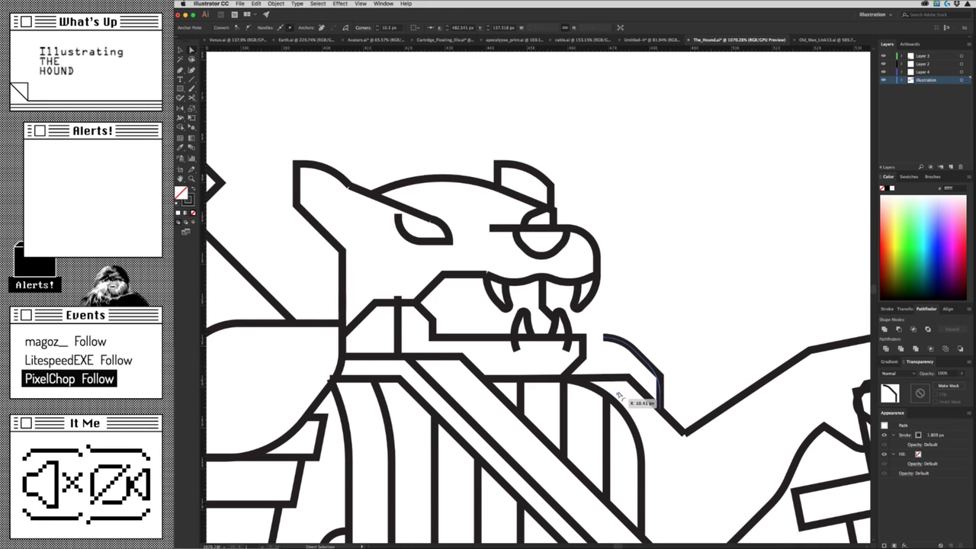
click(628, 377)
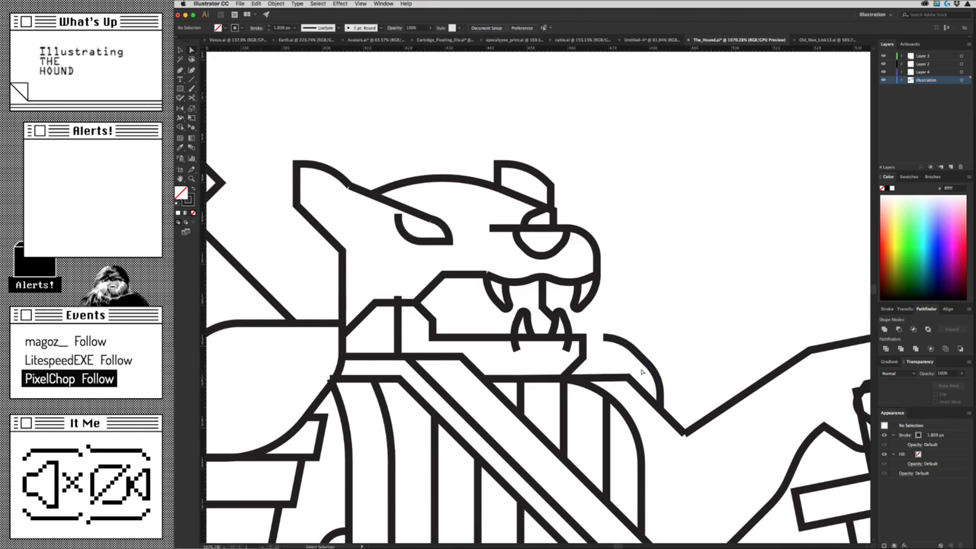
click(603, 452)
Drag the neck curve's top endpoint left toward the jaw.
scroll(678, 298, down, 1)
scroll(505, 375, down, 4)
scroll(504, 375, down, 1)
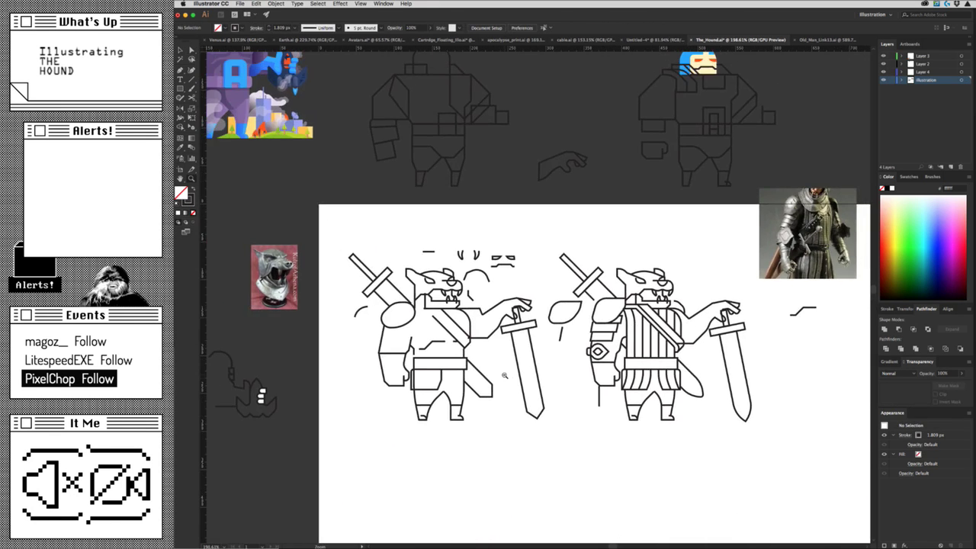
scroll(504, 375, up, 1)
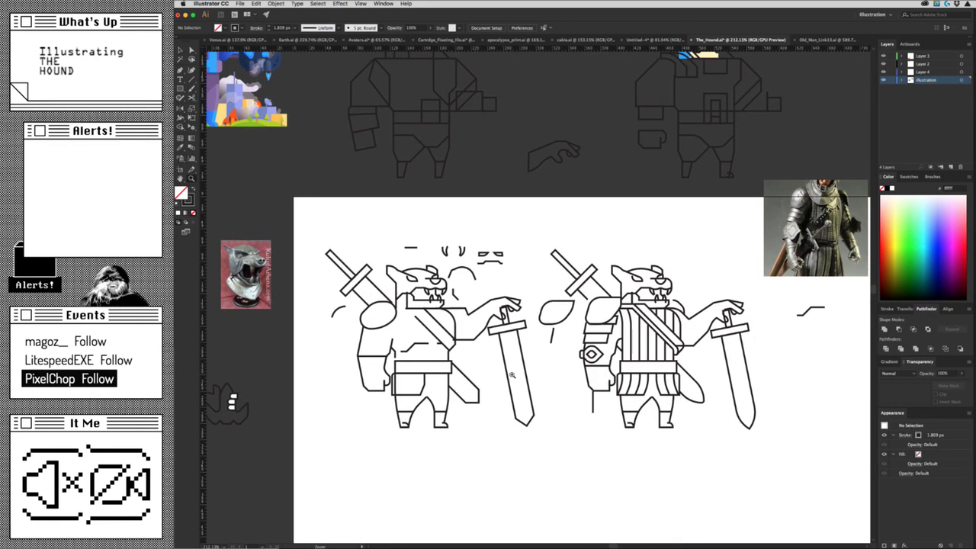
scroll(641, 321, up, 3)
scroll(641, 353, up, 2)
scroll(660, 343, up, 2)
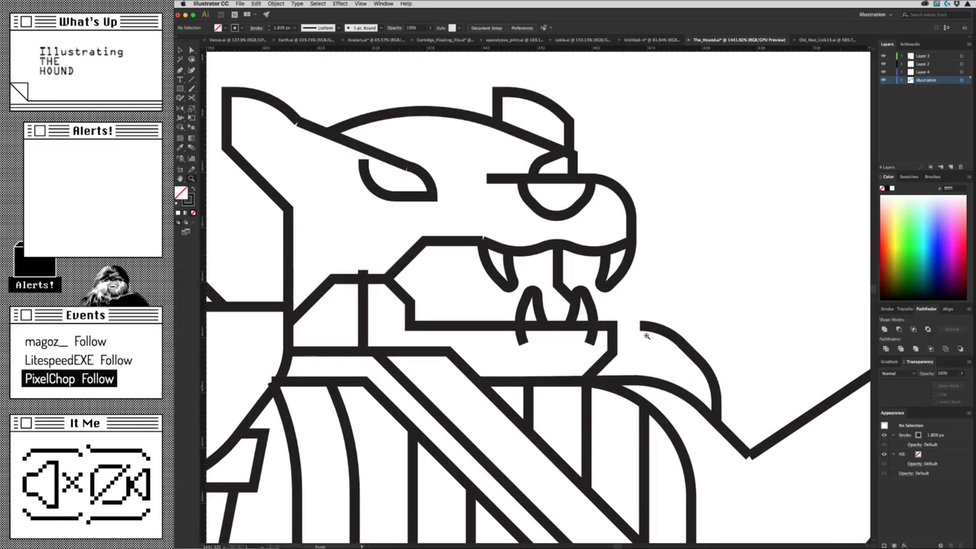
key(p)
ctrl+click(607, 326)
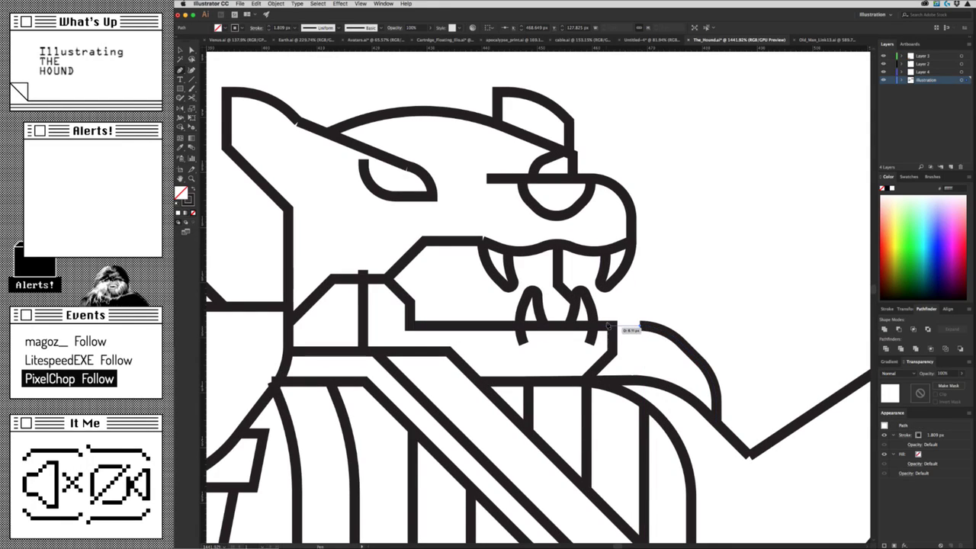
ctrl+click(633, 327)
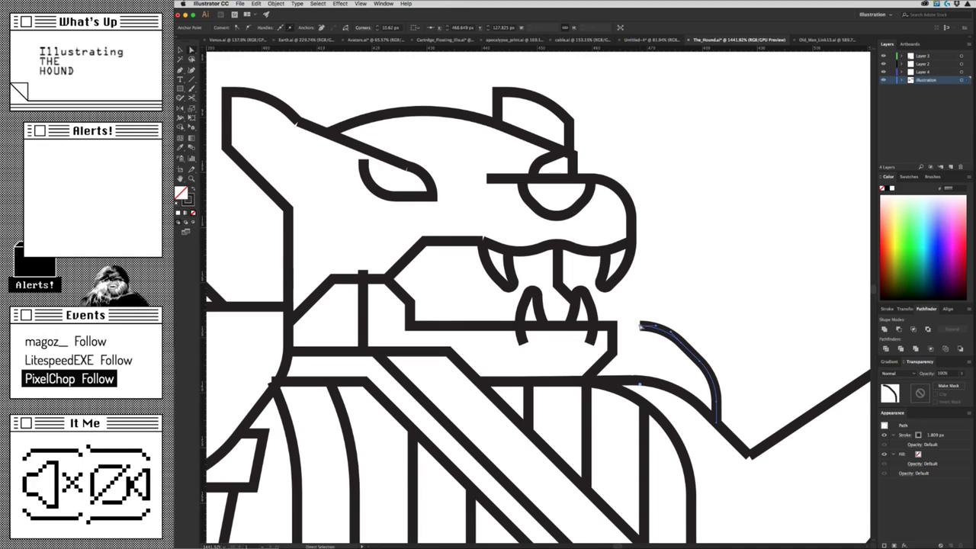
mouse_move(641, 326)
mouse_down()
mouse_move(633, 335)
mouse_move(641, 326)
mouse_move(629, 326)
mouse_up()
Nudge the neck curve's end left to meet the jaw, then zoom out to both hounds.
key(Left)
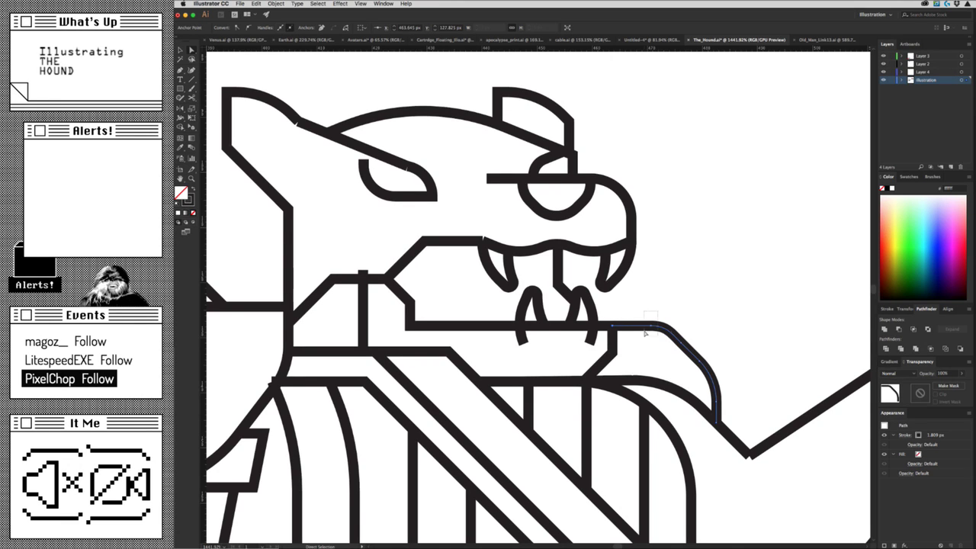
click(645, 342)
drag(645, 342, 519, 404)
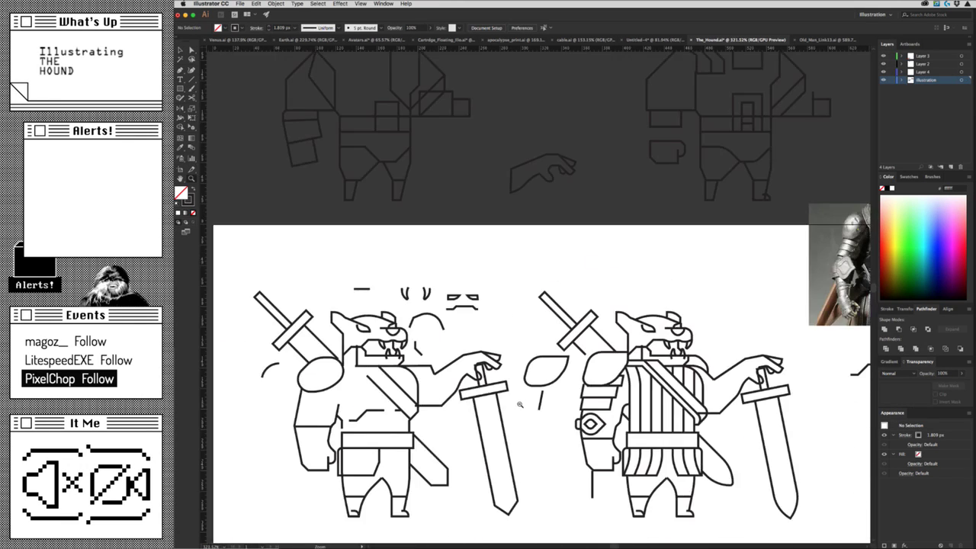
scroll(851, 279, right, 3)
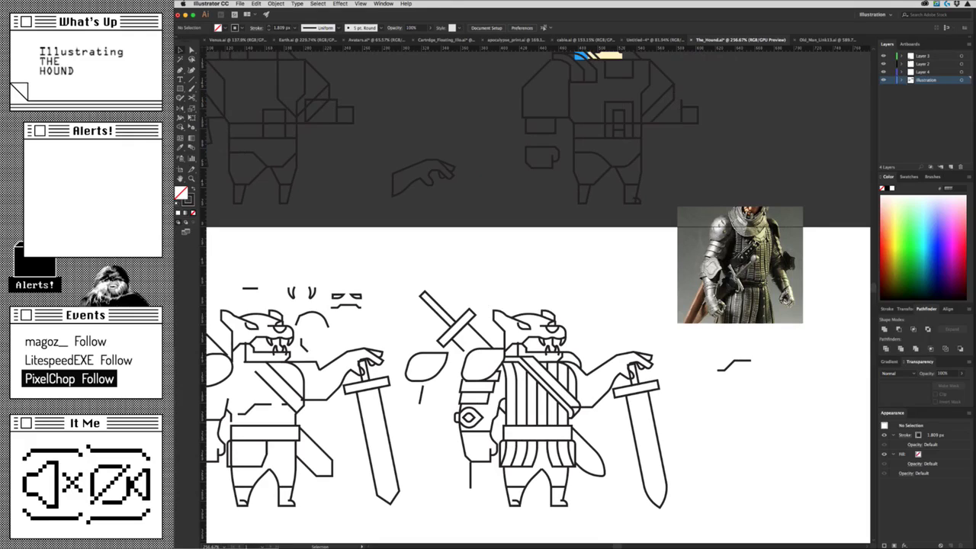
Check the reference in the browser, then zoom in on the right hound's legs.
key(super+Tab)
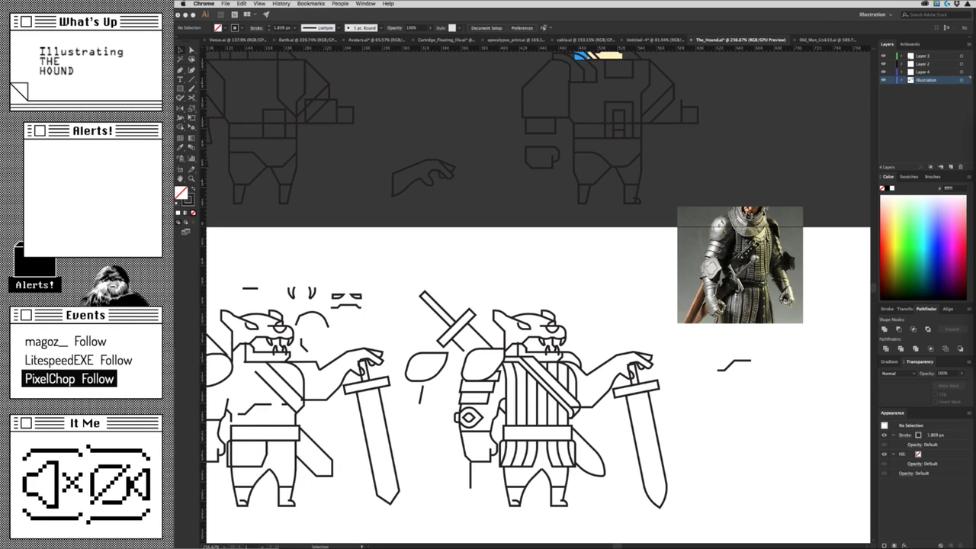
drag(685, 400, 602, 383)
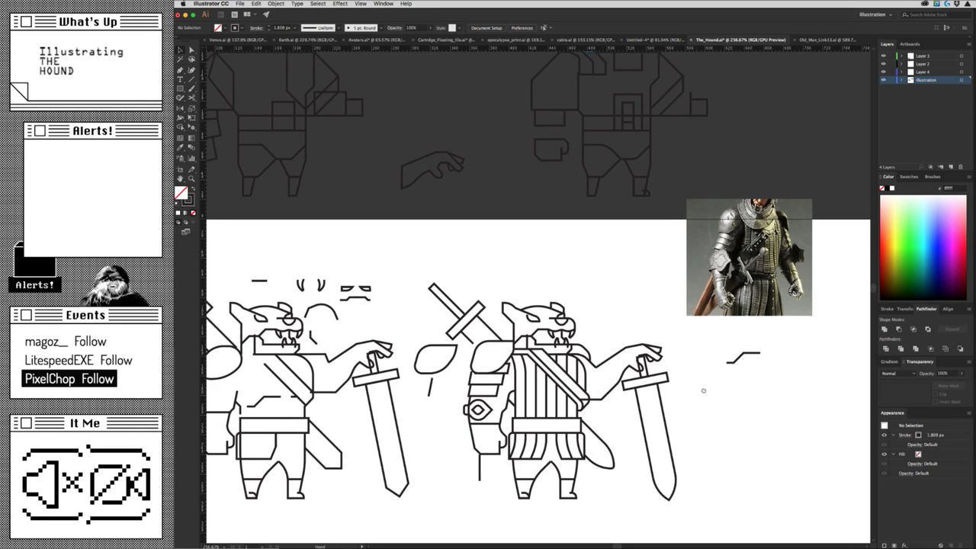
mouse_move(620, 422)
mouse_down()
mouse_move(577, 445)
mouse_move(582, 473)
mouse_up()
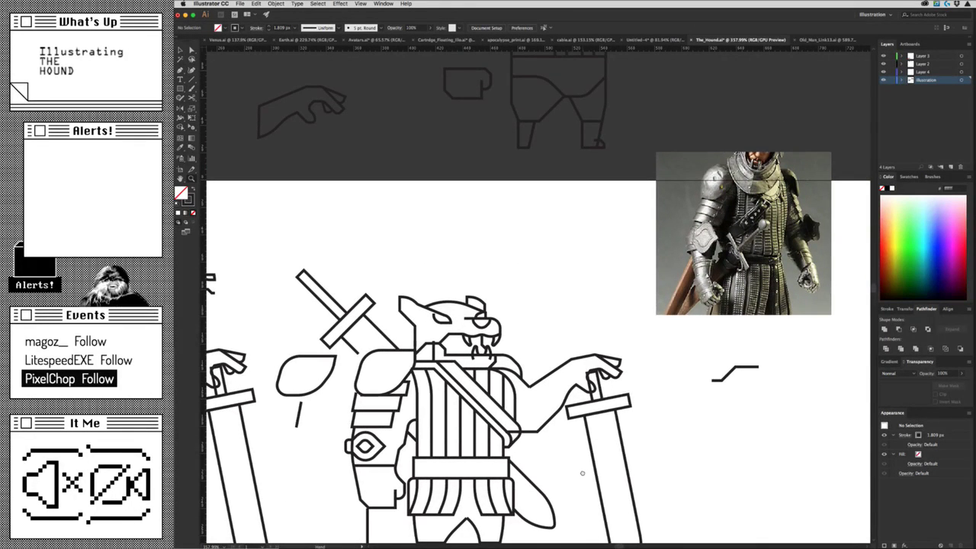
mouse_move(581, 474)
mouse_down()
mouse_move(602, 331)
mouse_move(580, 407)
mouse_move(618, 429)
mouse_move(638, 421)
mouse_move(534, 417)
mouse_move(374, 477)
mouse_move(568, 395)
mouse_move(497, 418)
mouse_move(502, 446)
mouse_up()
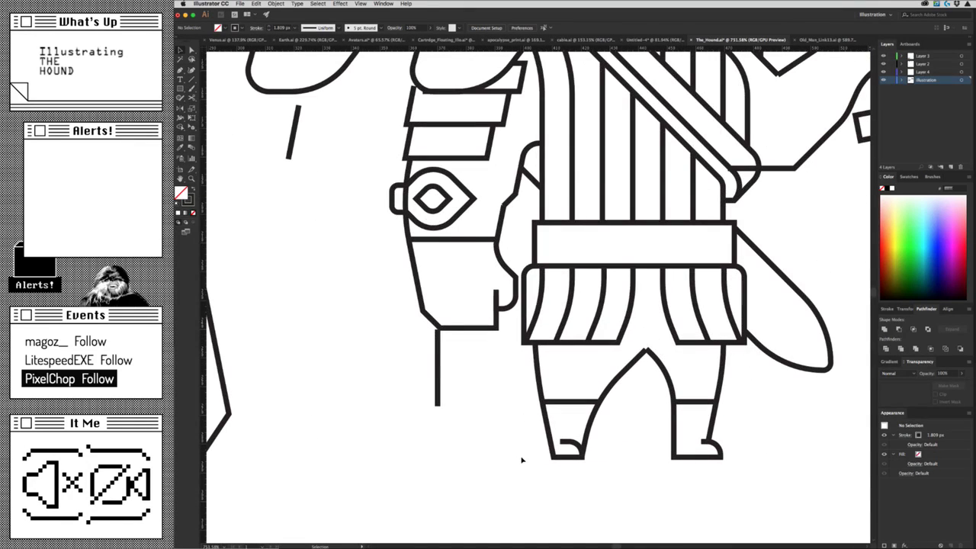
Draw a boot-top line point on the left leg outline with the Pen tool.
key(p)
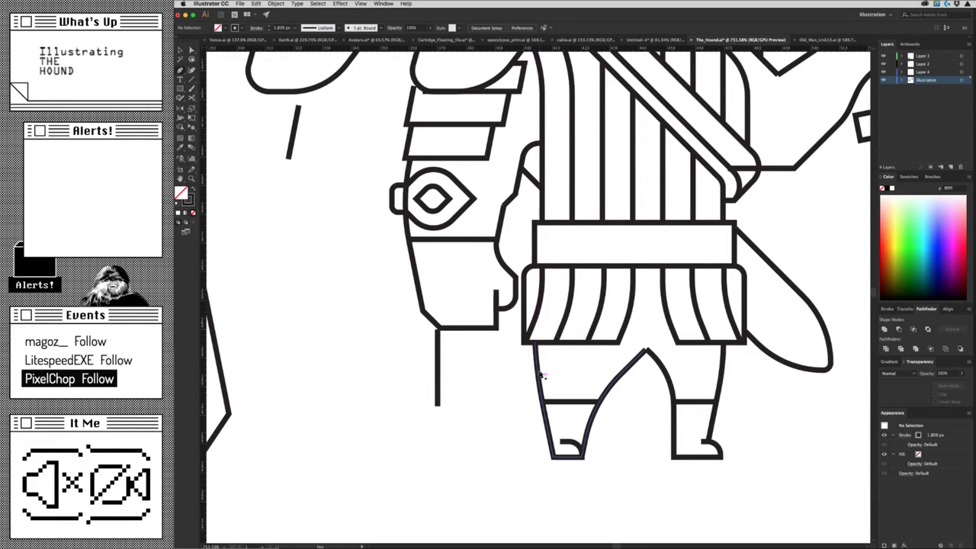
click(540, 375)
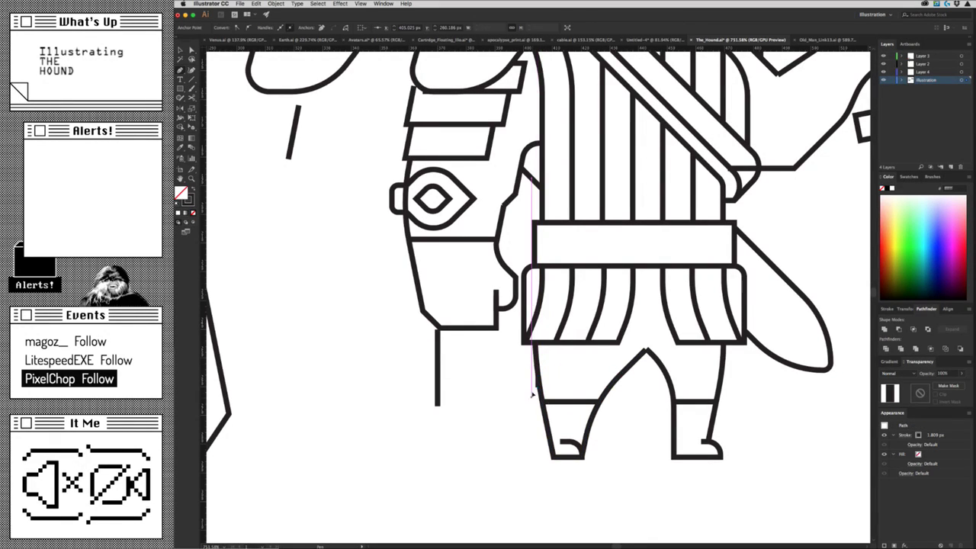
drag(533, 393, 532, 394)
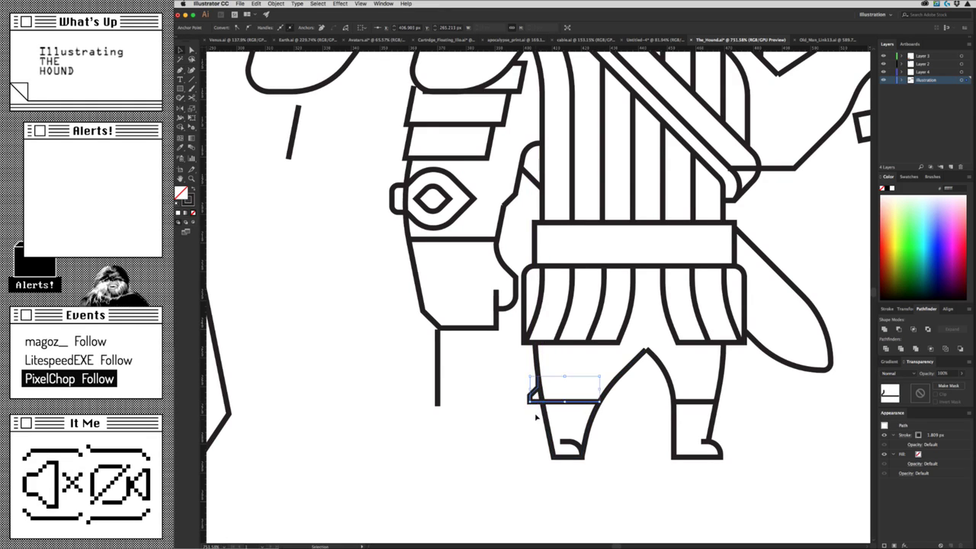
mouse_move(599, 376)
mouse_down()
mouse_move(529, 399)
mouse_move(584, 405)
mouse_up()
scroll(530, 399, up, 3)
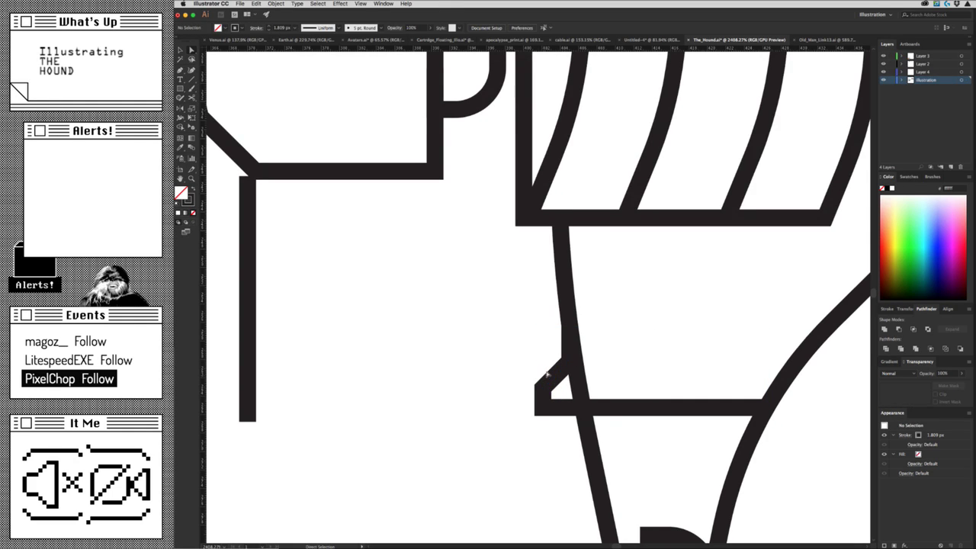
Move the boot-top line right and pull its corner point down-left into a notch.
click(565, 364)
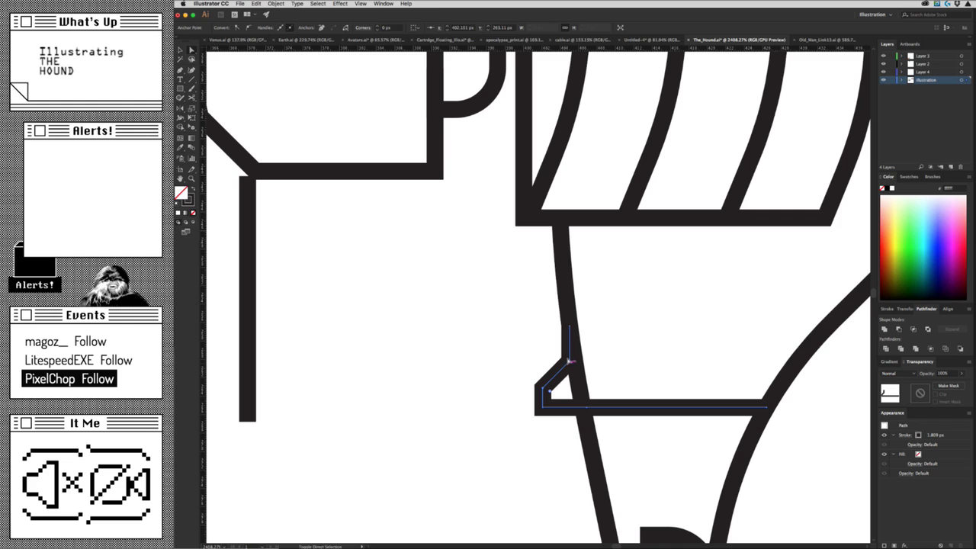
click(549, 404)
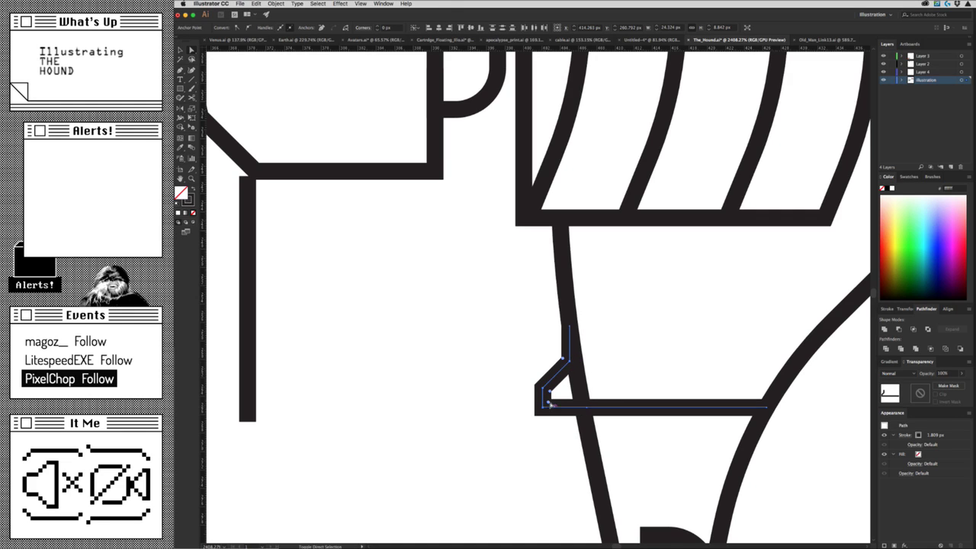
drag(549, 404, 580, 404)
key(shift+super+a)
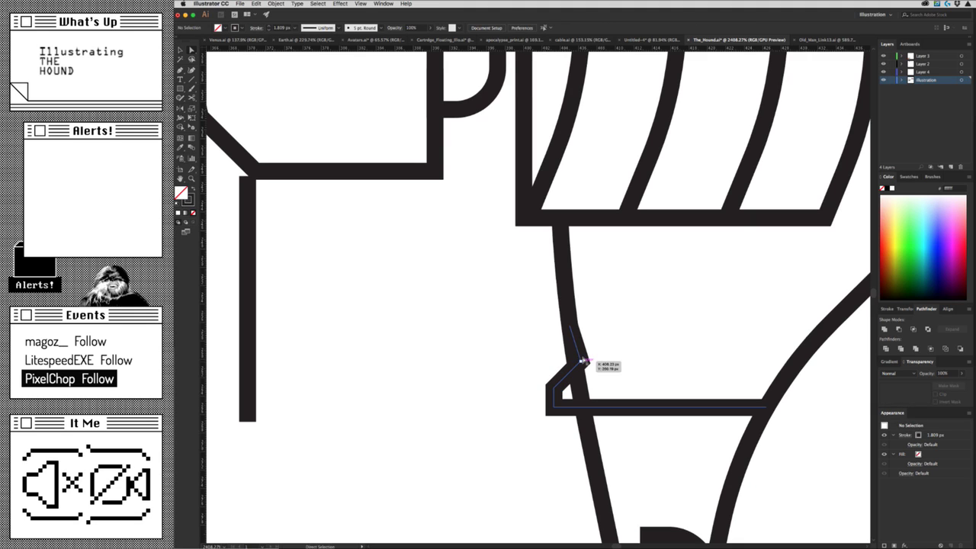
drag(582, 360, 577, 367)
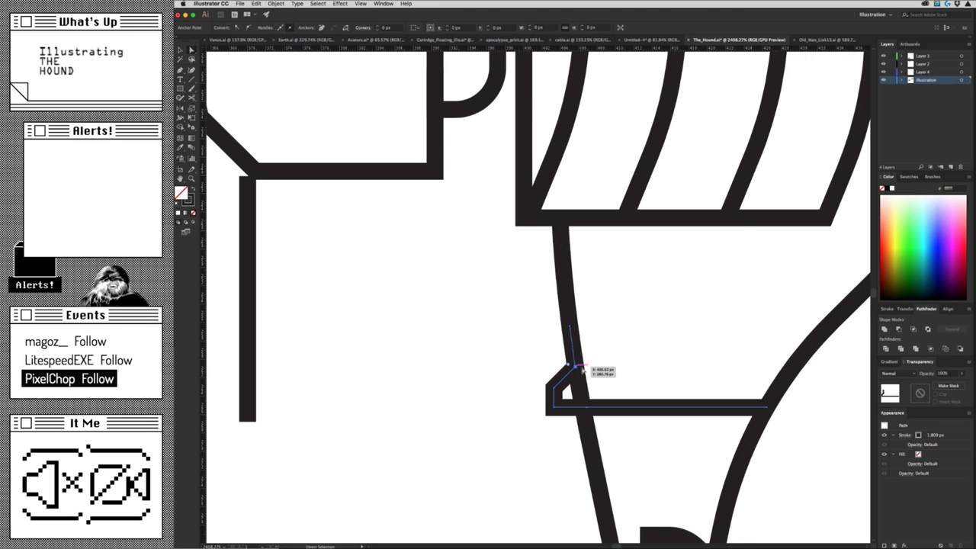
key(v)
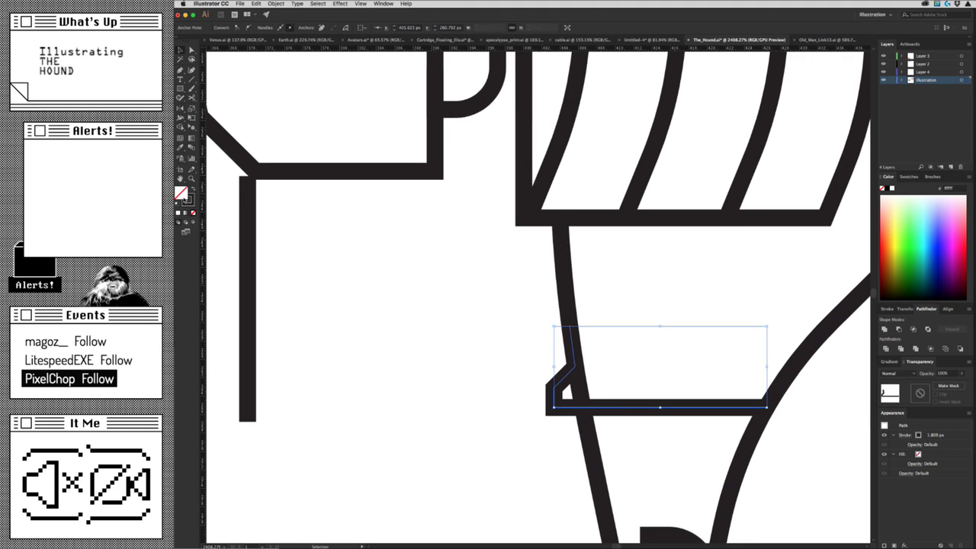
Give the boot-top line a white fill via the Color Picker.
double_click(184, 191)
drag(333, 201, 313, 163)
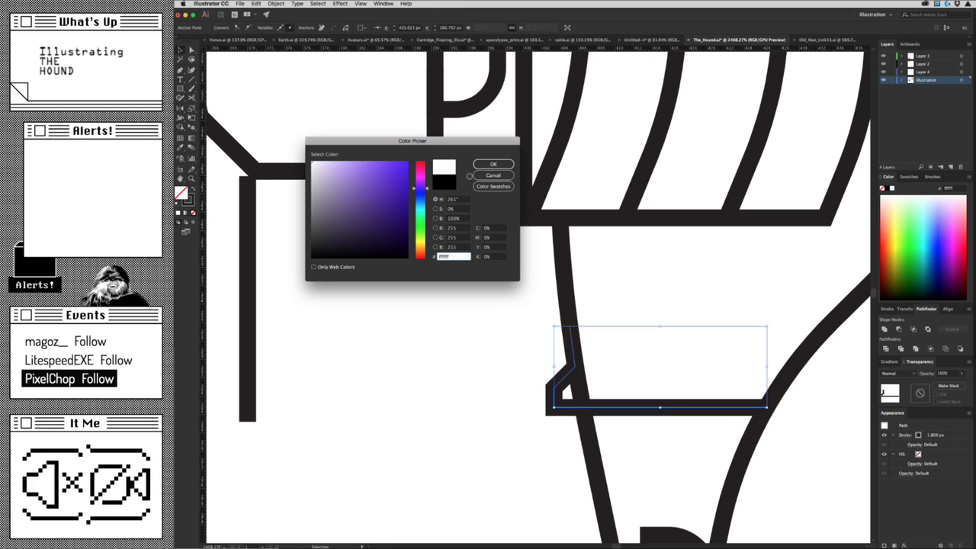
click(493, 165)
click(475, 305)
Zoom out and copy the boot-top line across to the right leg.
key(z)
drag(481, 333, 352, 402)
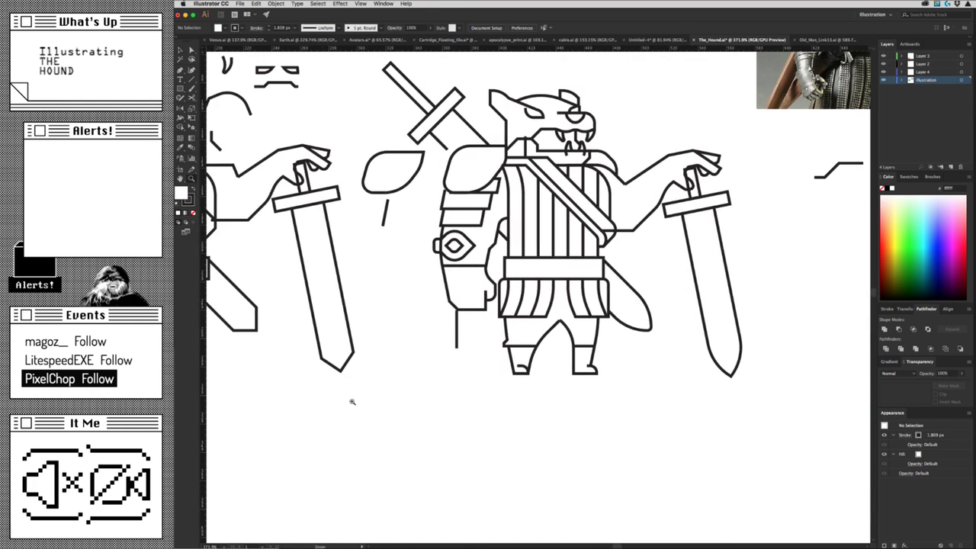
scroll(482, 384, down, 5)
scroll(503, 392, up, 3)
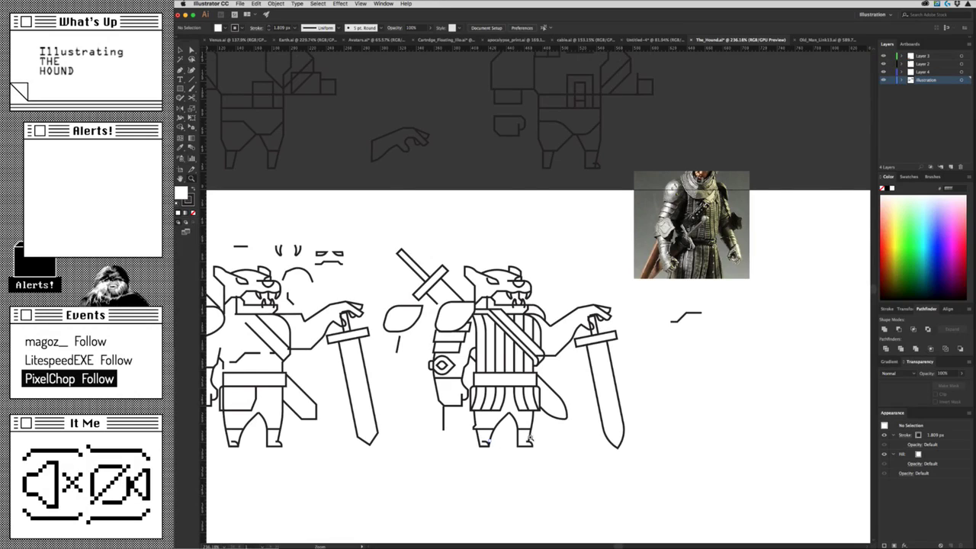
scroll(488, 440, up, 4)
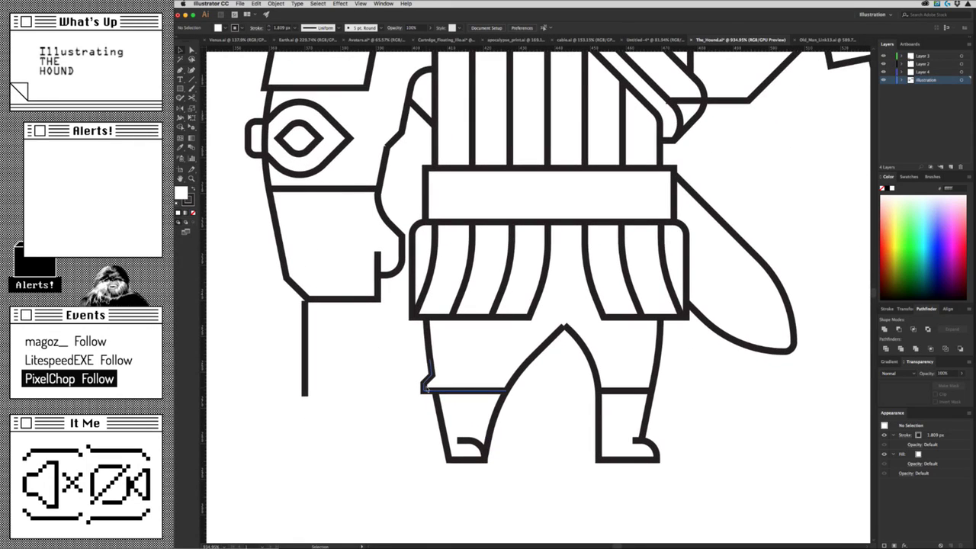
drag(427, 388, 589, 401)
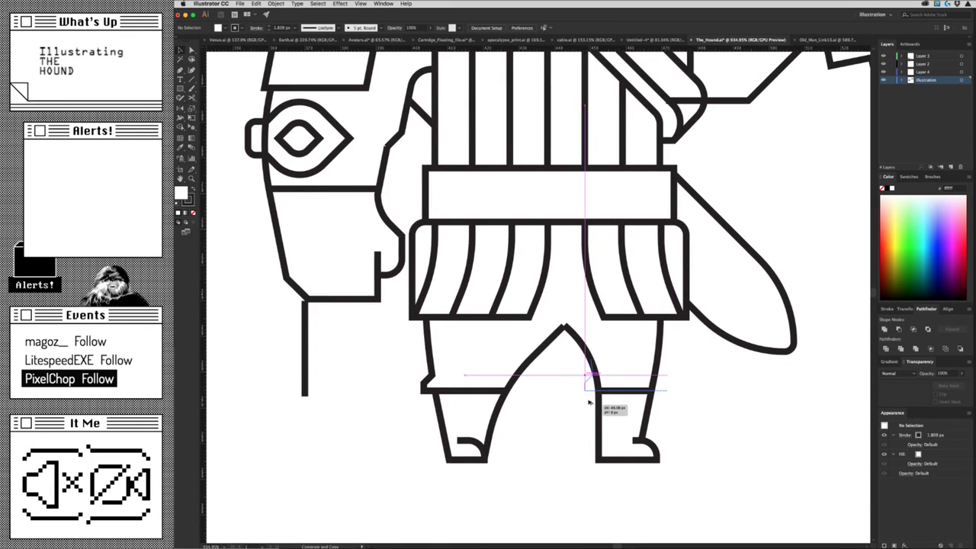
drag(589, 402, 588, 402)
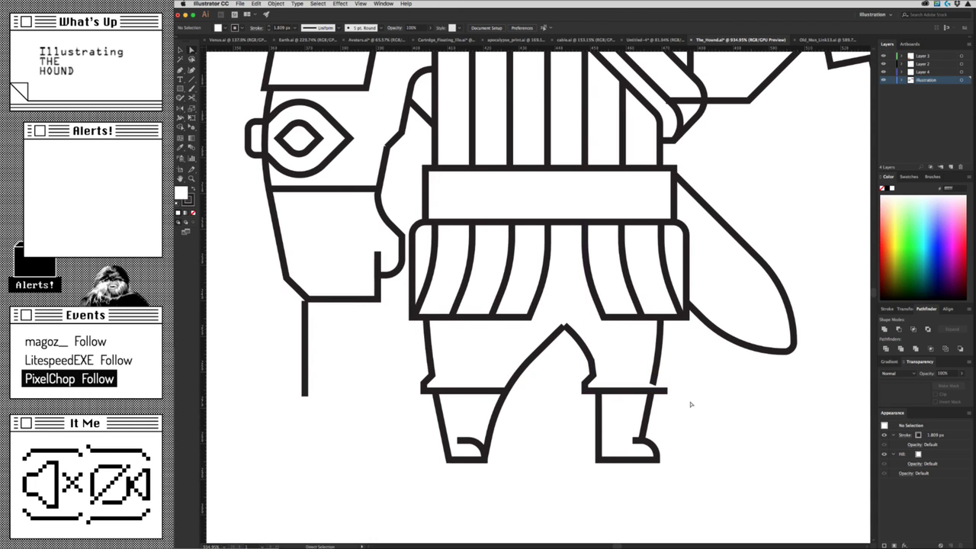
Position the notched piece against the right leg's outer edge, aligned with the outline.
scroll(580, 412, down, 3)
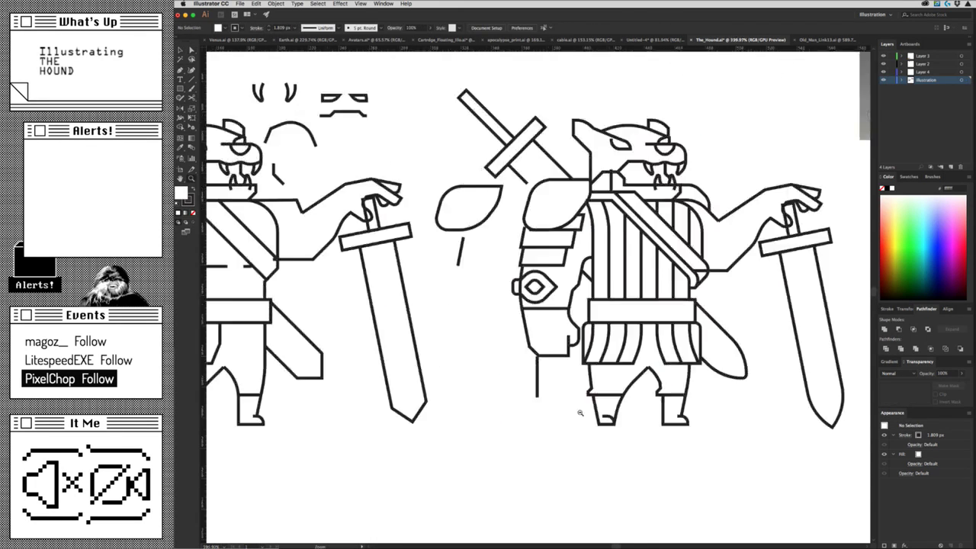
scroll(580, 412, down, 2)
scroll(571, 420, up, 5)
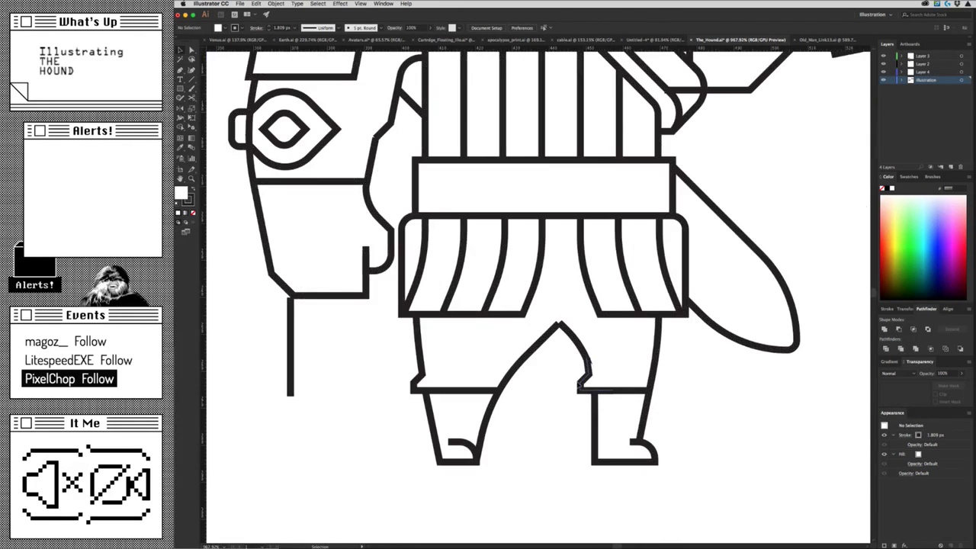
drag(580, 385, 722, 397)
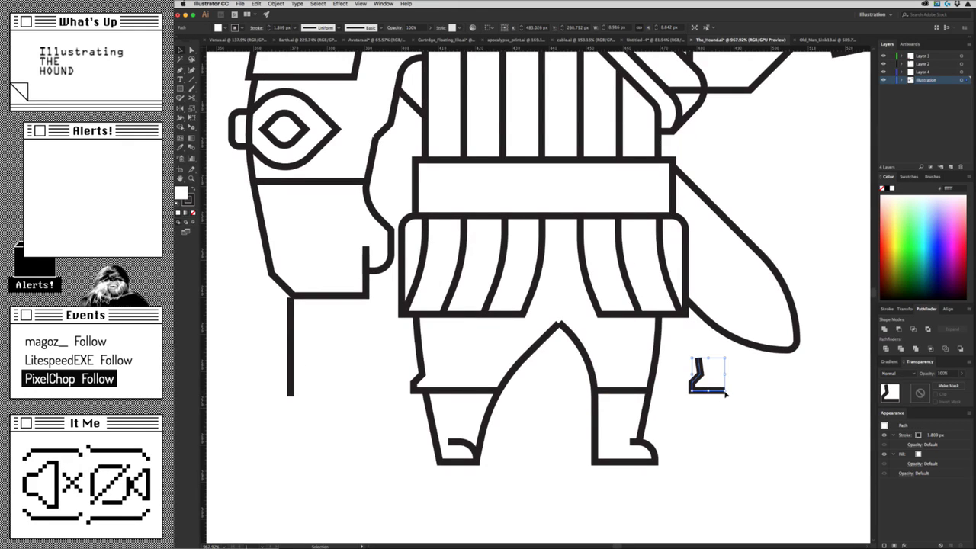
scroll(683, 406, up, 3)
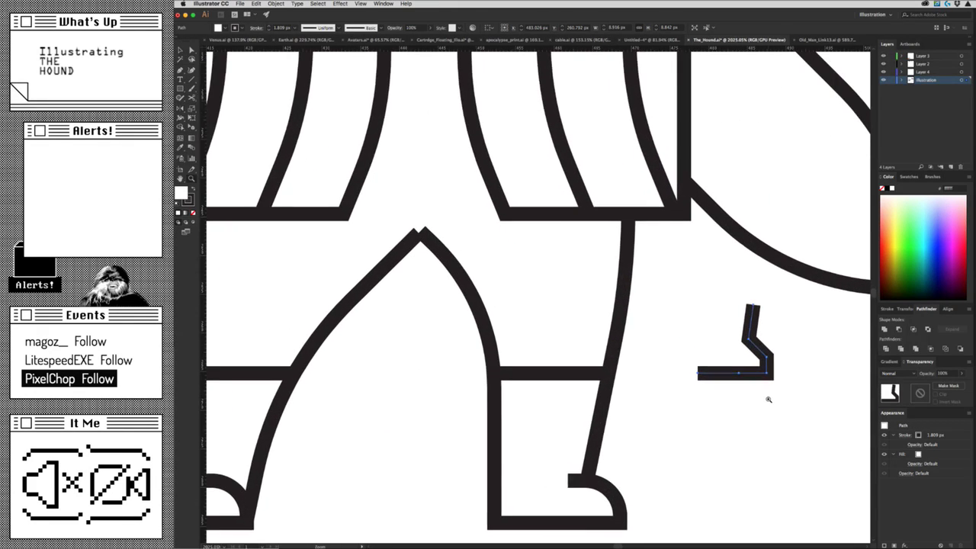
scroll(768, 400, up, 1)
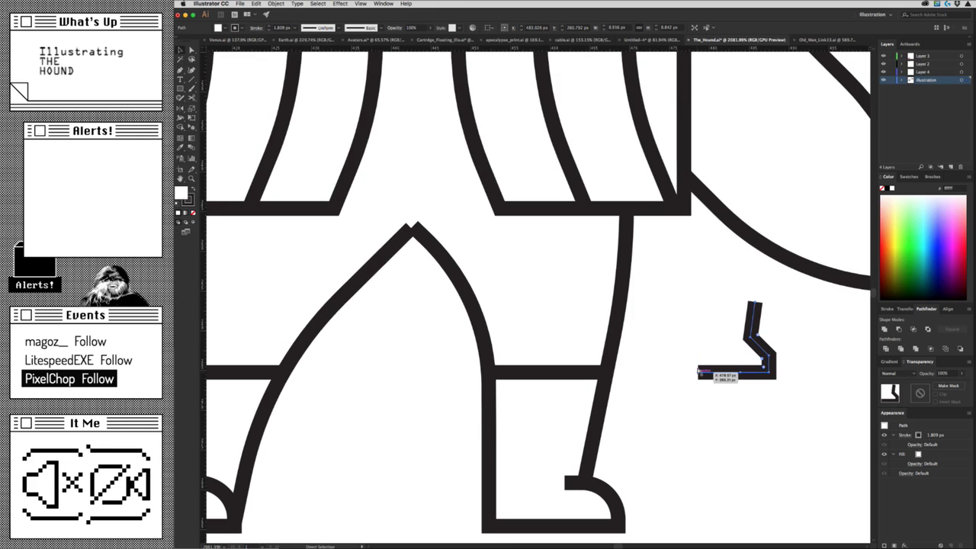
drag(699, 372, 565, 374)
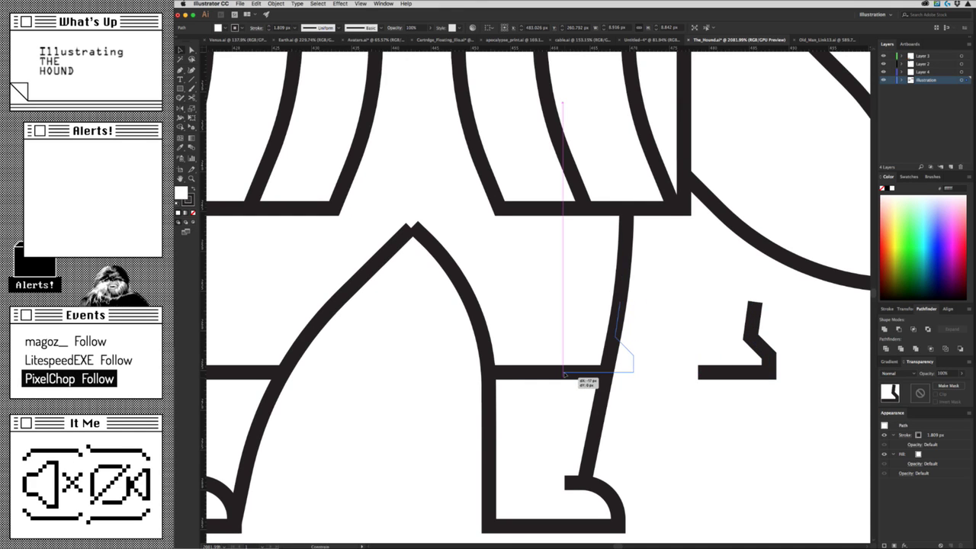
scroll(480, 460, down, 10)
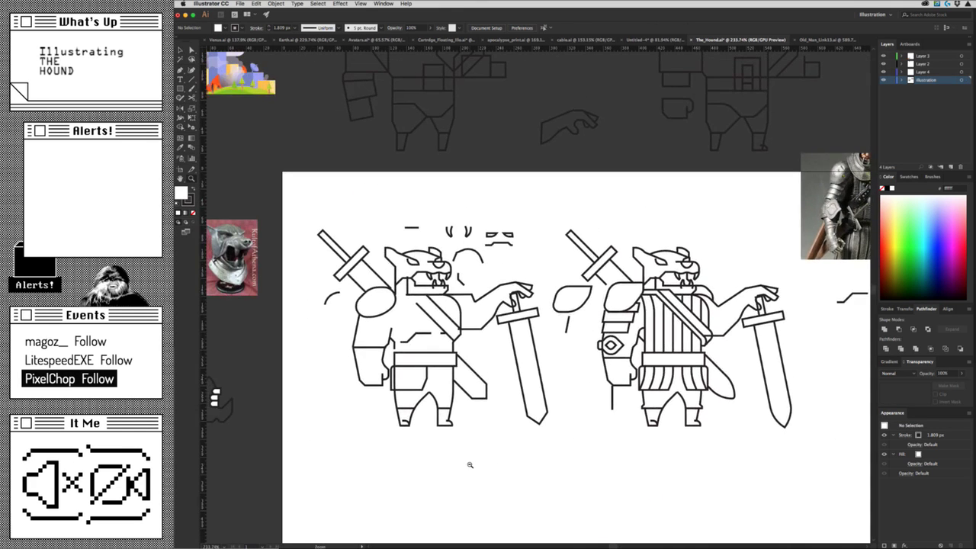
scroll(470, 465, up, 2)
scroll(512, 388, up, 8)
drag(637, 350, 599, 330)
click(629, 305)
Draw a short angled boot-top line across the left leg above the foot.
key(a)
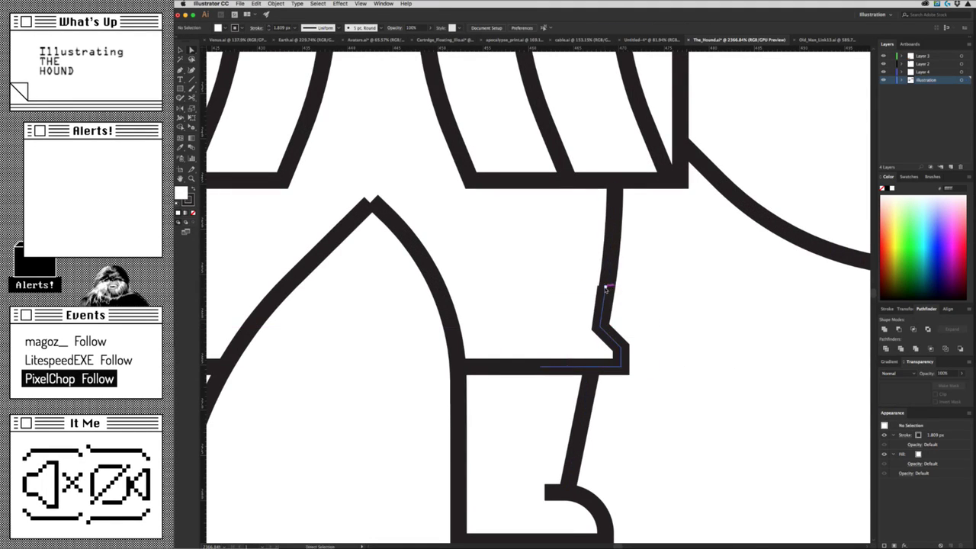
scroll(491, 389, down, 6)
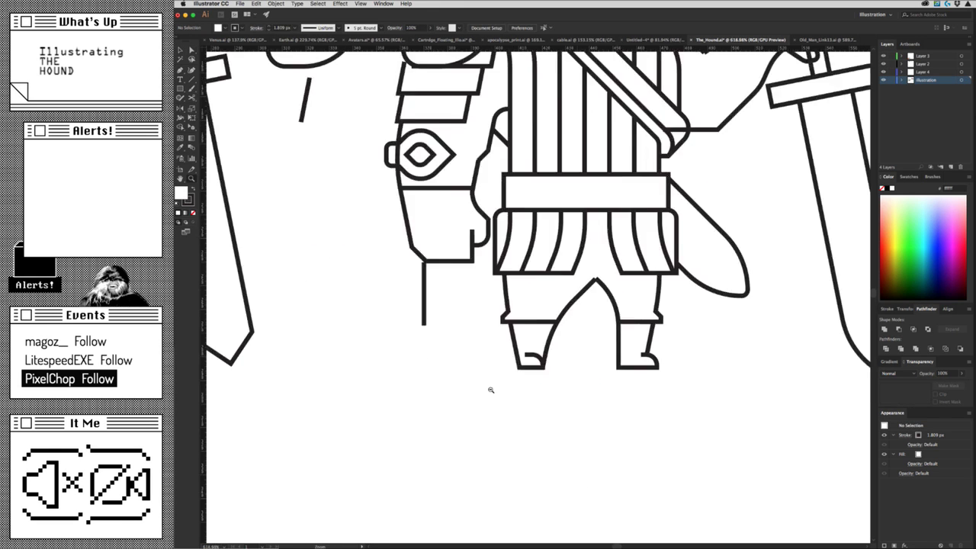
scroll(491, 390, down, 3)
scroll(608, 410, down, 2)
scroll(585, 470, down, 3)
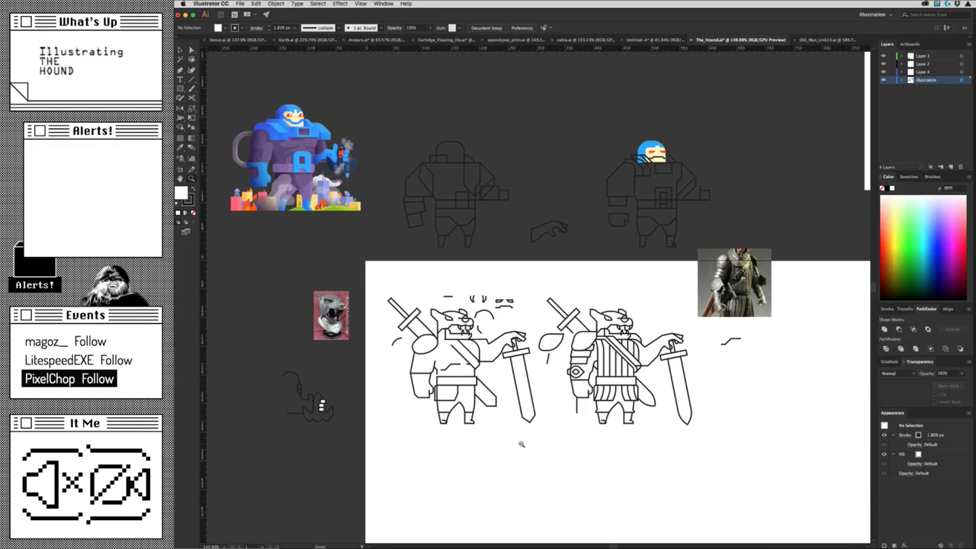
scroll(549, 439, up, 2)
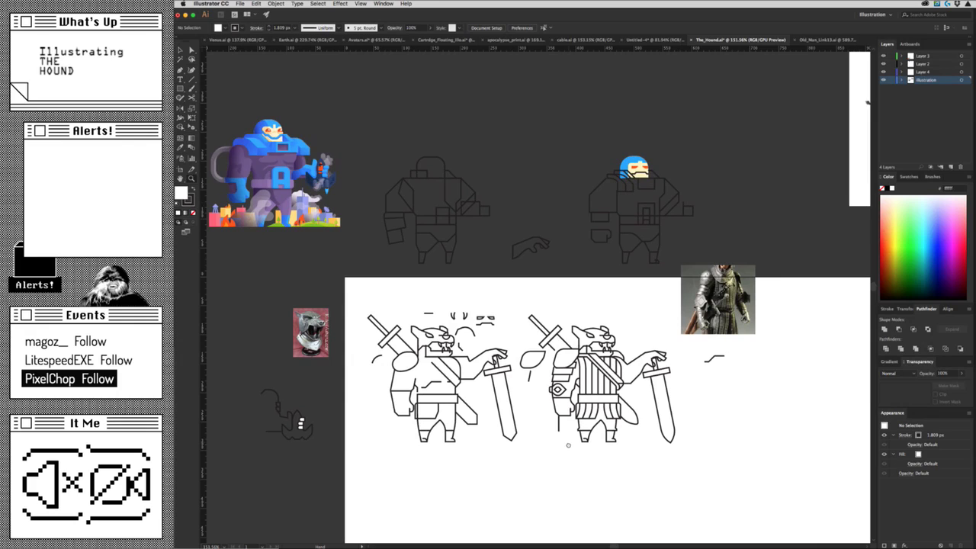
scroll(568, 445, up, 3)
scroll(694, 403, up, 2)
scroll(629, 404, up, 3)
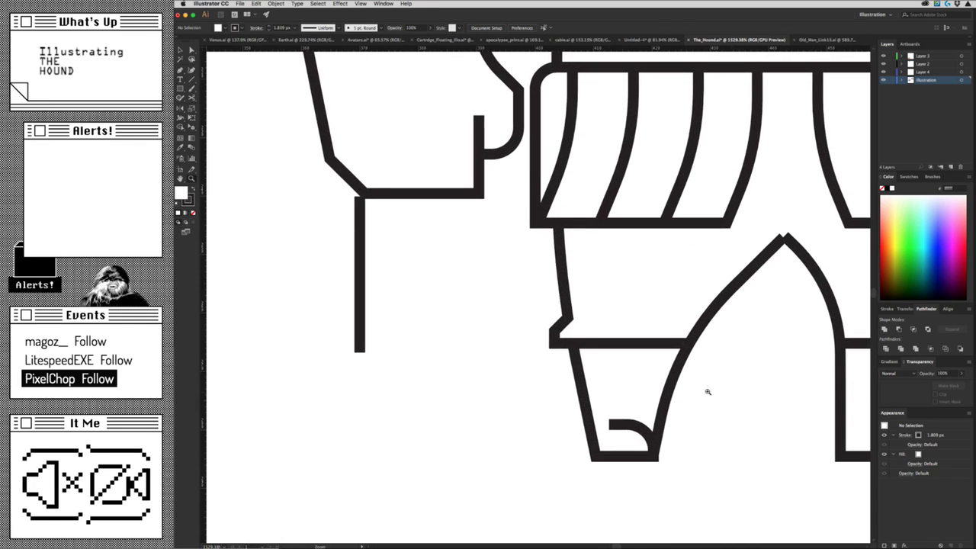
key(a)
key(p)
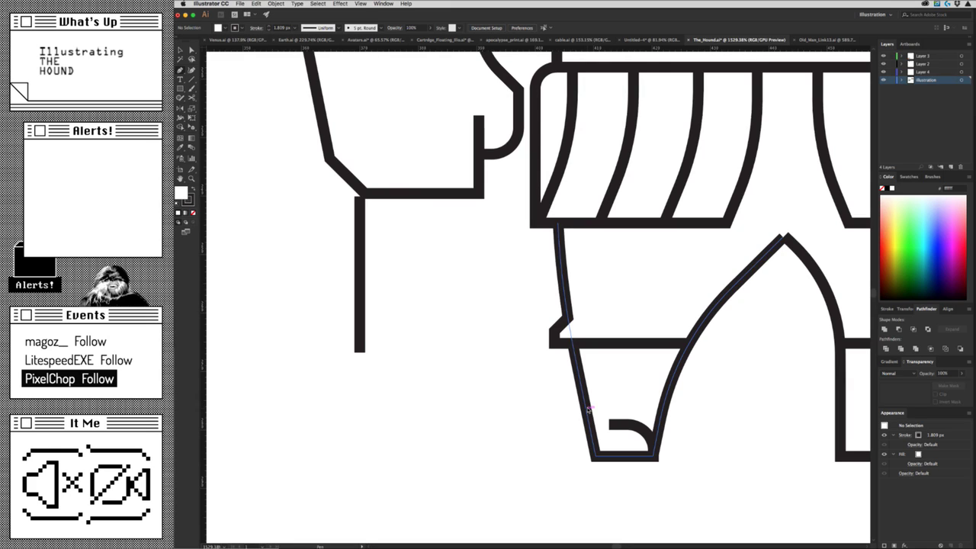
click(590, 413)
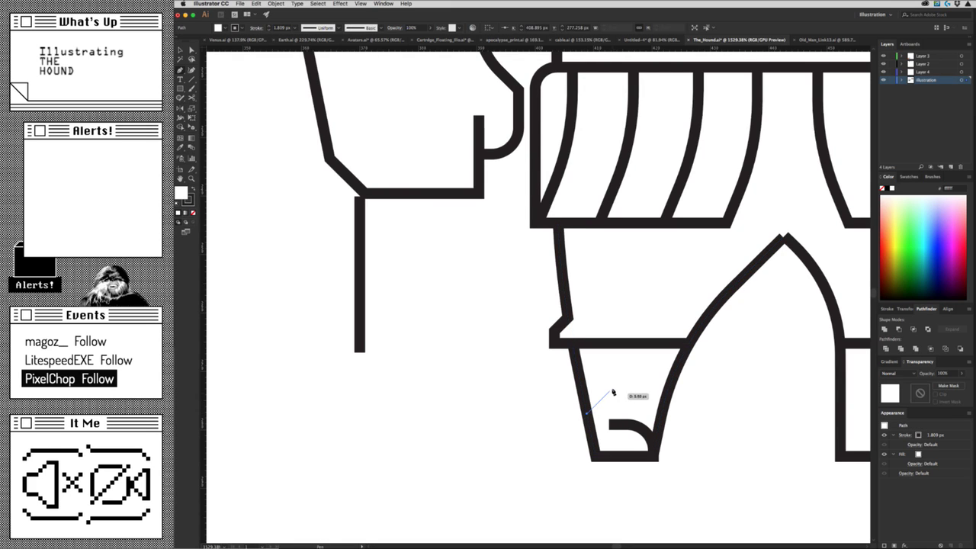
drag(614, 393, 644, 391)
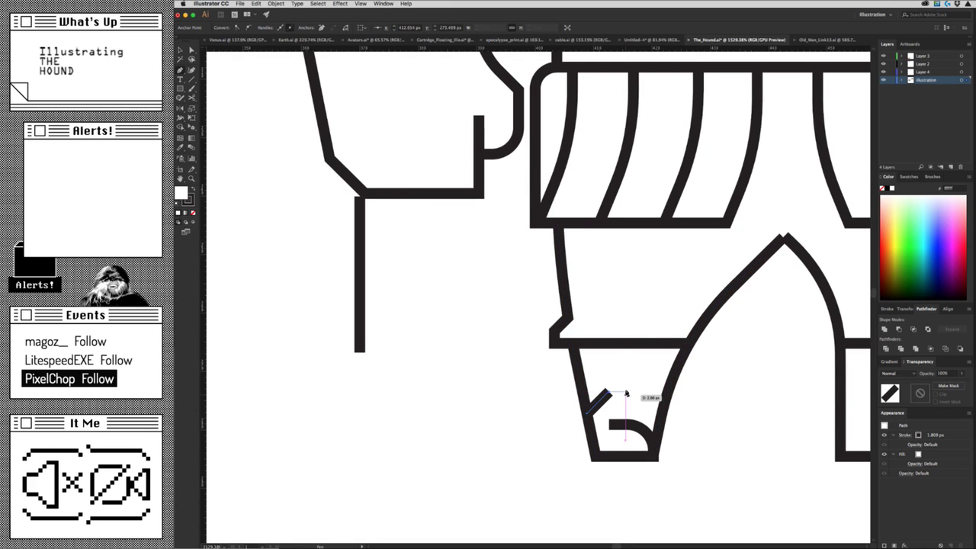
click(627, 392)
ctrl+click(621, 391)
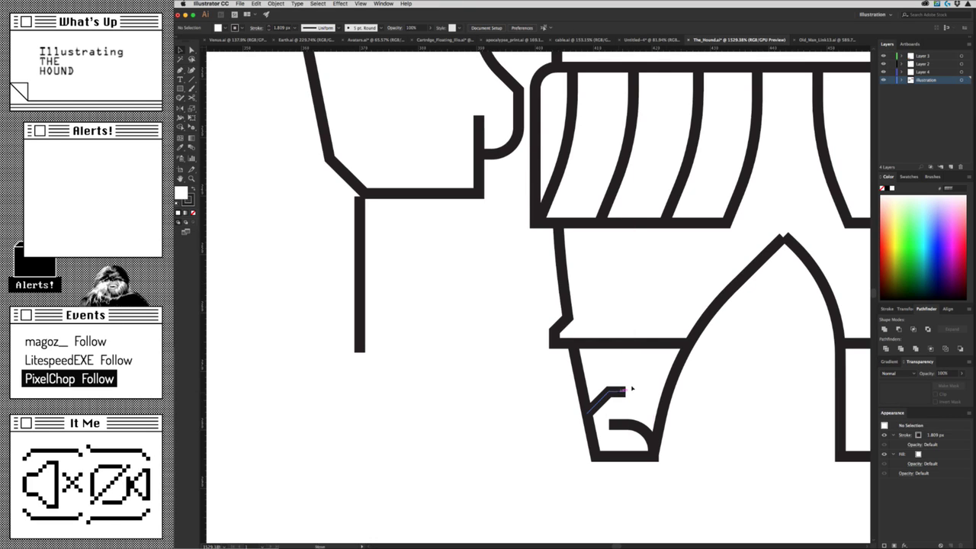
Copy and mirror the short line, then adjust its anchor into a bracket shape.
mouse_move(632, 390)
mouse_down()
mouse_move(724, 391)
mouse_move(695, 401)
mouse_move(626, 392)
mouse_up()
key(a)
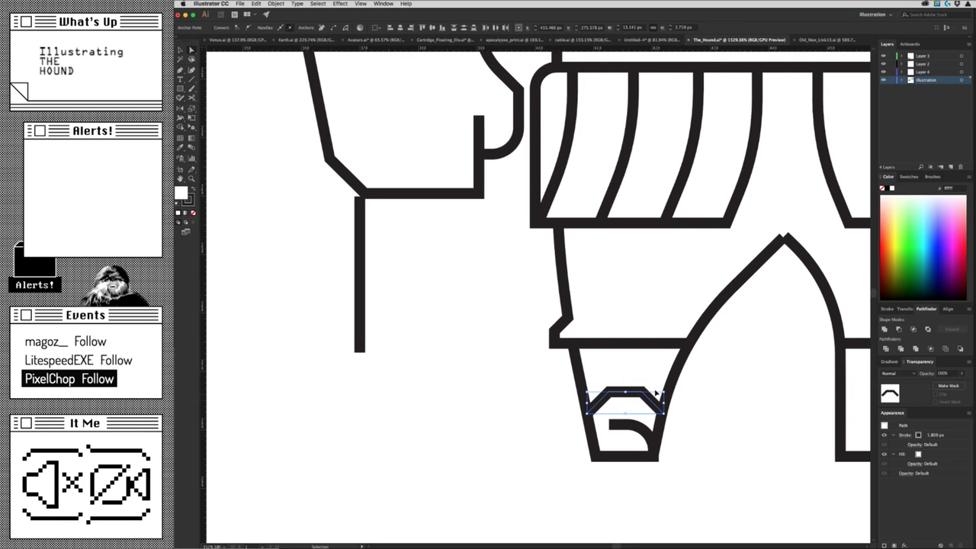
key(a)
click(609, 391)
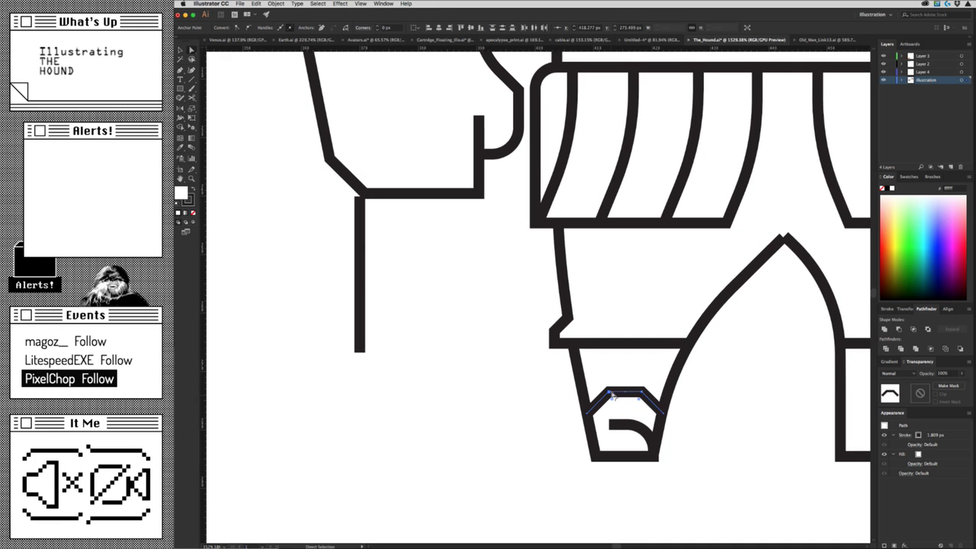
click(721, 435)
Scroll the view and select the leg and crotch outline.
scroll(697, 457, down, 5)
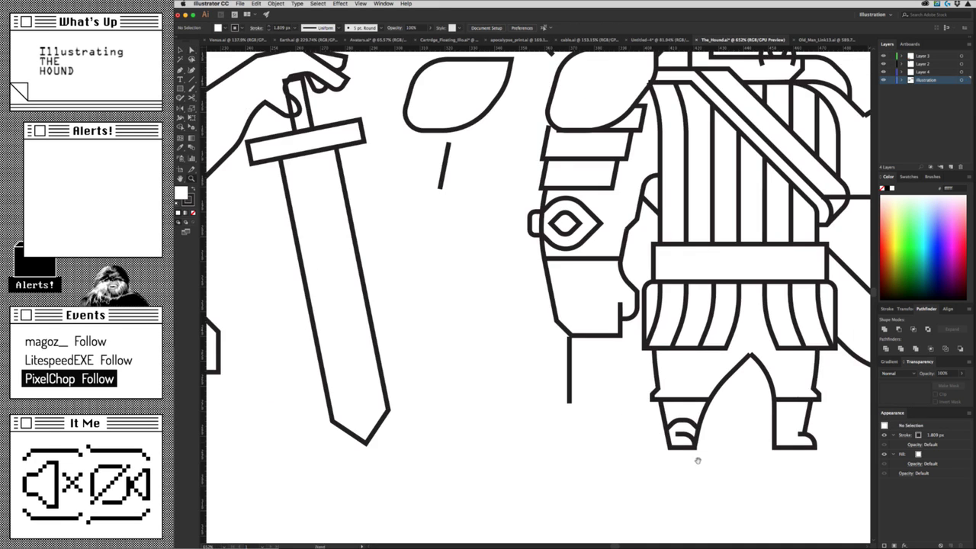
scroll(617, 460, down, 5)
scroll(610, 473, up, 1)
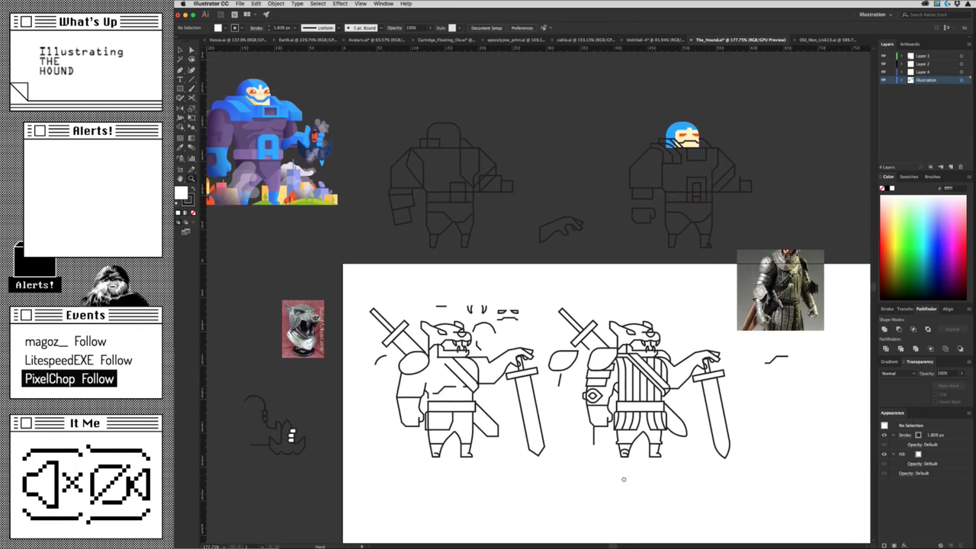
scroll(606, 476, up, 1)
scroll(614, 465, up, 1)
scroll(671, 446, up, 3)
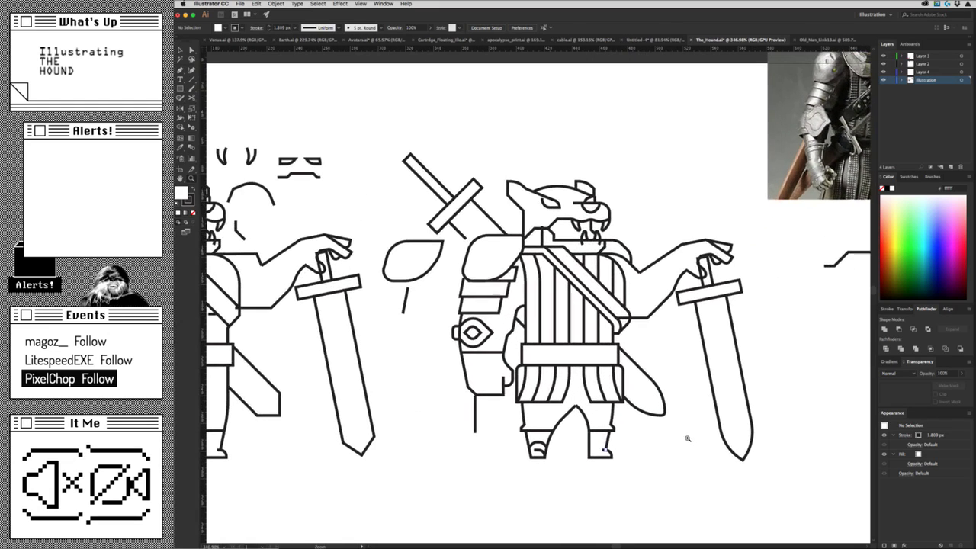
scroll(579, 408, up, 8)
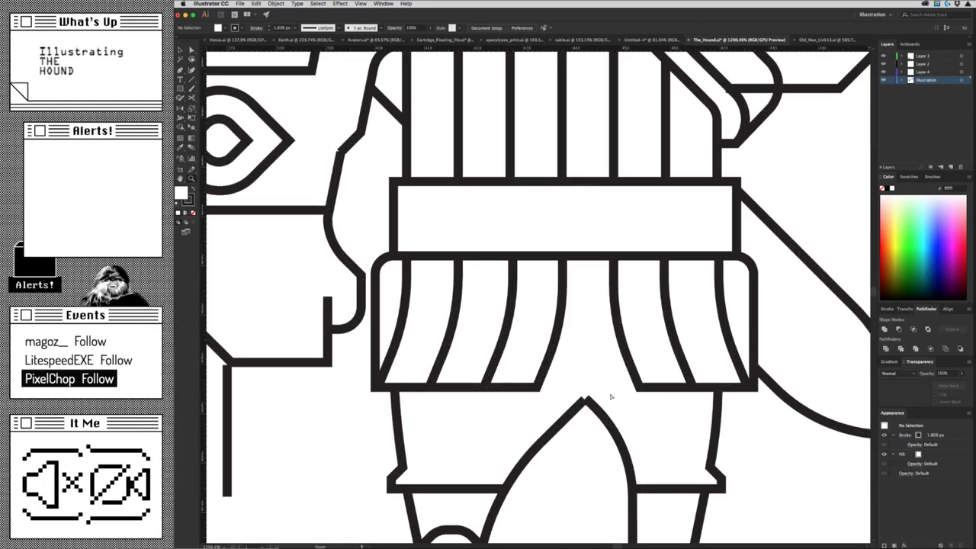
click(586, 438)
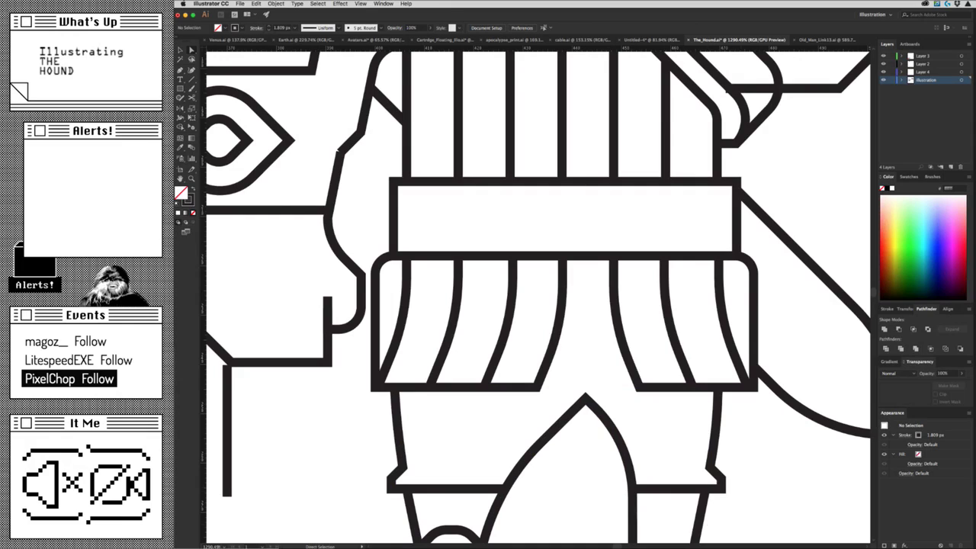
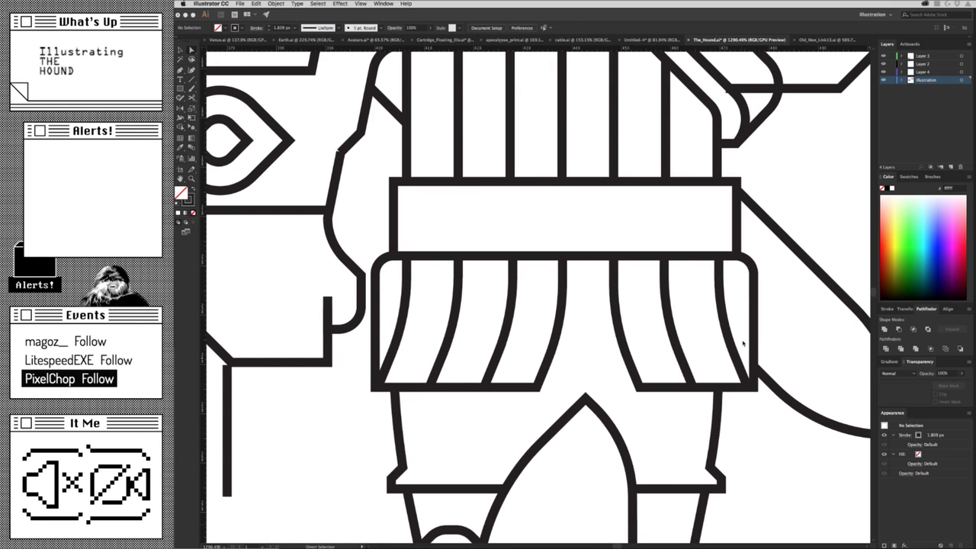
Draw a short two-point stepped line across the top of the hound's right foot.
drag(716, 449, 716, 392)
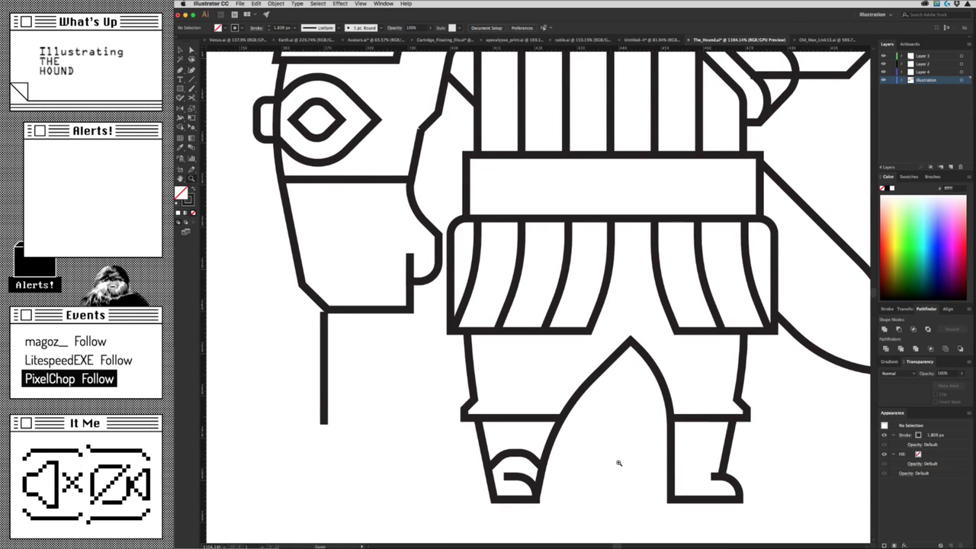
key(v)
key(p)
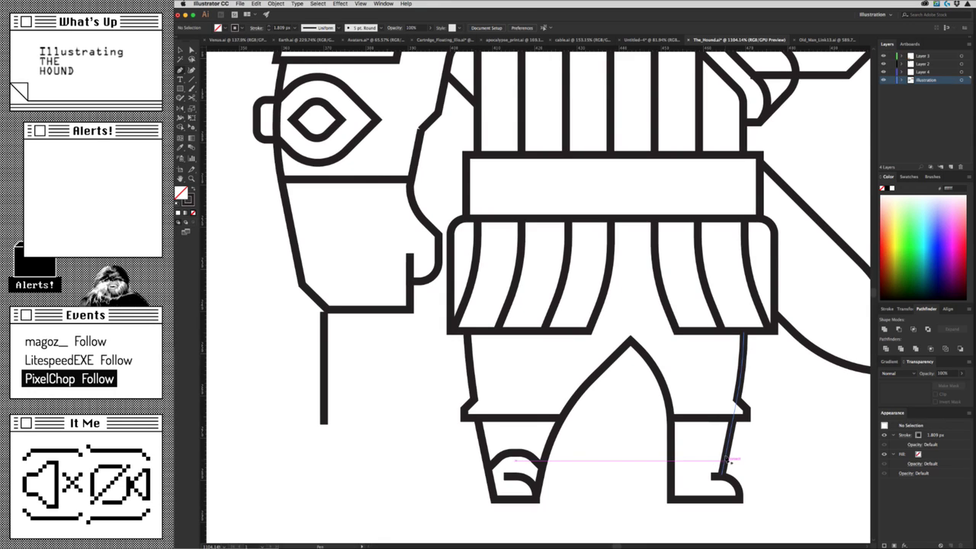
click(721, 460)
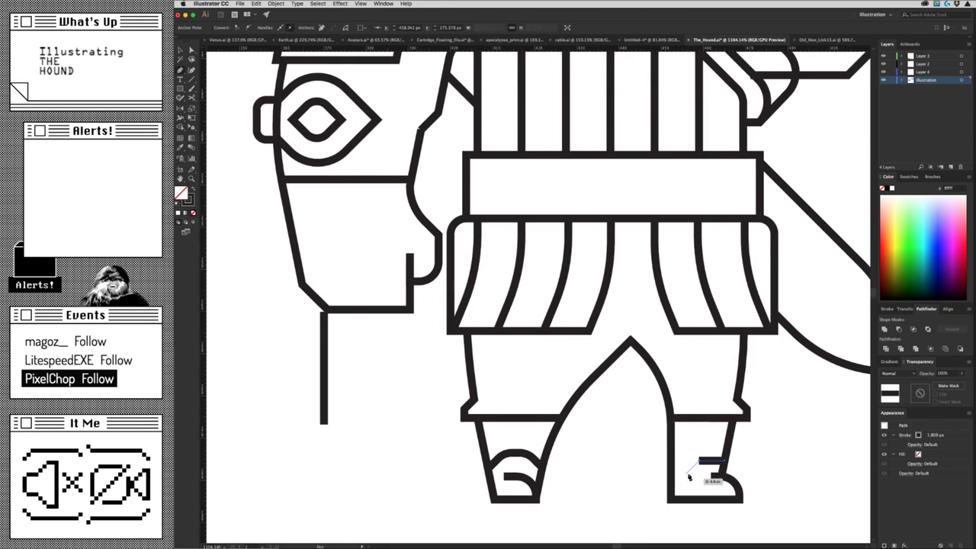
click(685, 469)
key(Escape)
Move the new line onto the foot's top edge and round its corner.
scroll(531, 517, down, 5)
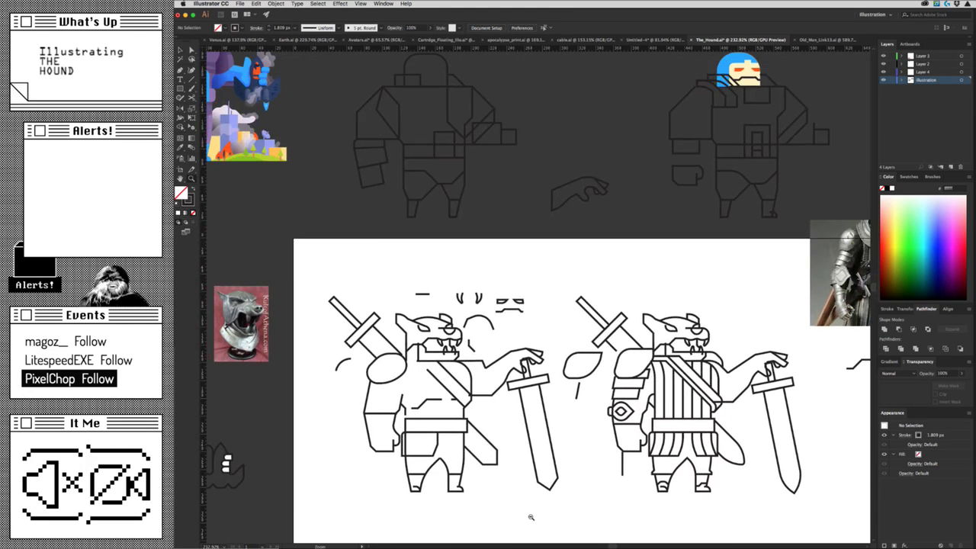
scroll(681, 491, up, 5)
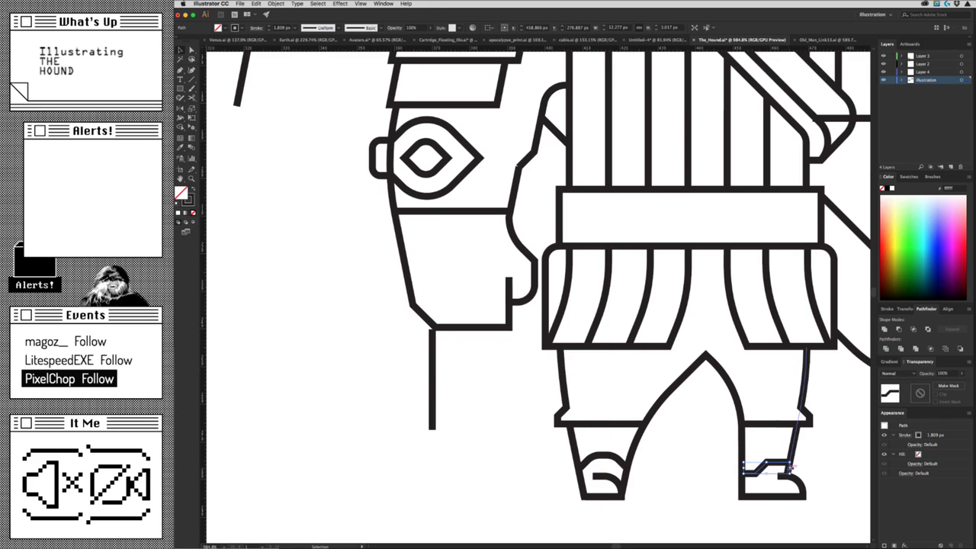
drag(734, 461, 800, 459)
scroll(800, 459, right, 5)
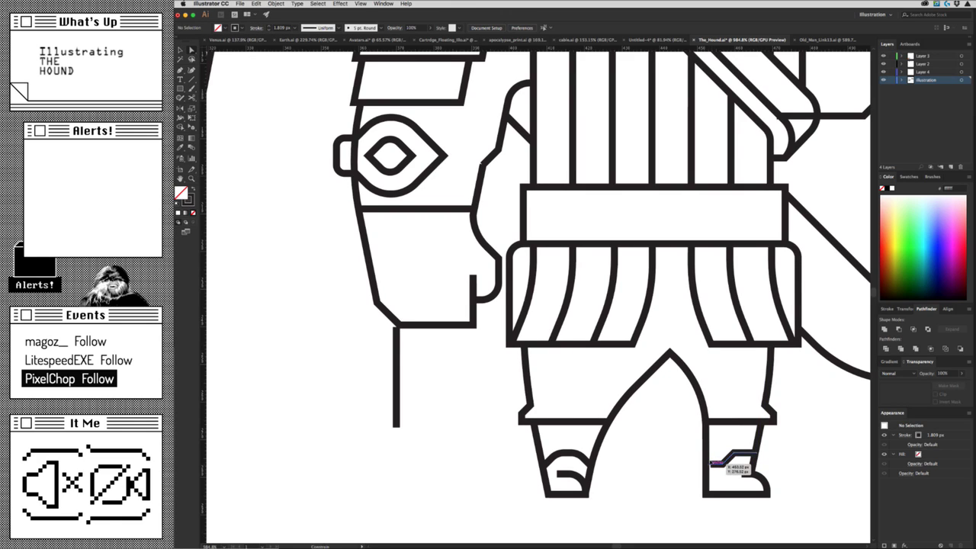
drag(710, 460, 710, 461)
click(738, 457)
Pan and zoom around the canvas to bring the armour reference photos into view.
click(784, 463)
scroll(770, 469, down, 8)
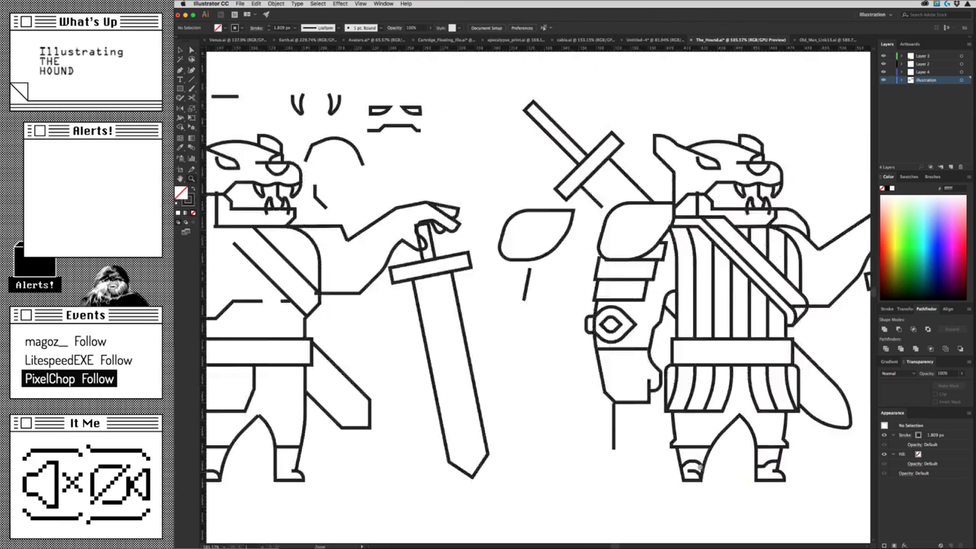
mouse_move(743, 486)
mouse_down()
mouse_move(693, 504)
mouse_move(553, 514)
mouse_up()
scroll(553, 514, down, 5)
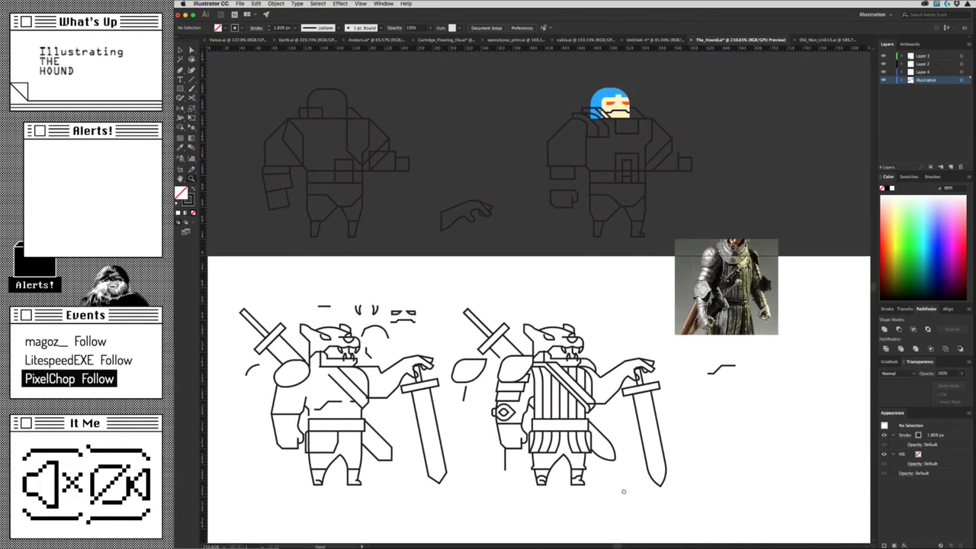
drag(849, 383, 574, 483)
mouse_move(588, 338)
mouse_down()
mouse_move(707, 350)
mouse_move(647, 361)
mouse_up()
scroll(619, 407, down, 2)
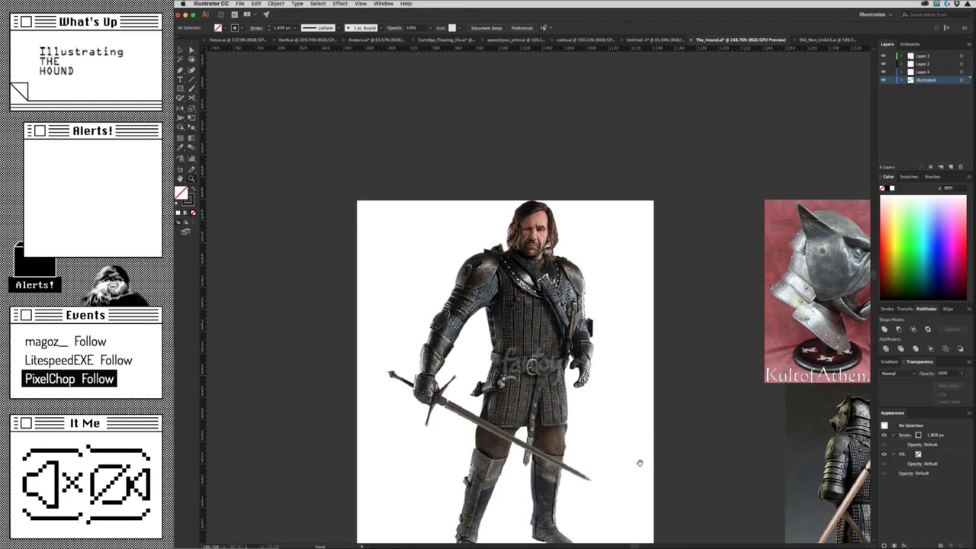
mouse_move(638, 462)
mouse_down()
mouse_move(638, 418)
mouse_move(443, 406)
mouse_up()
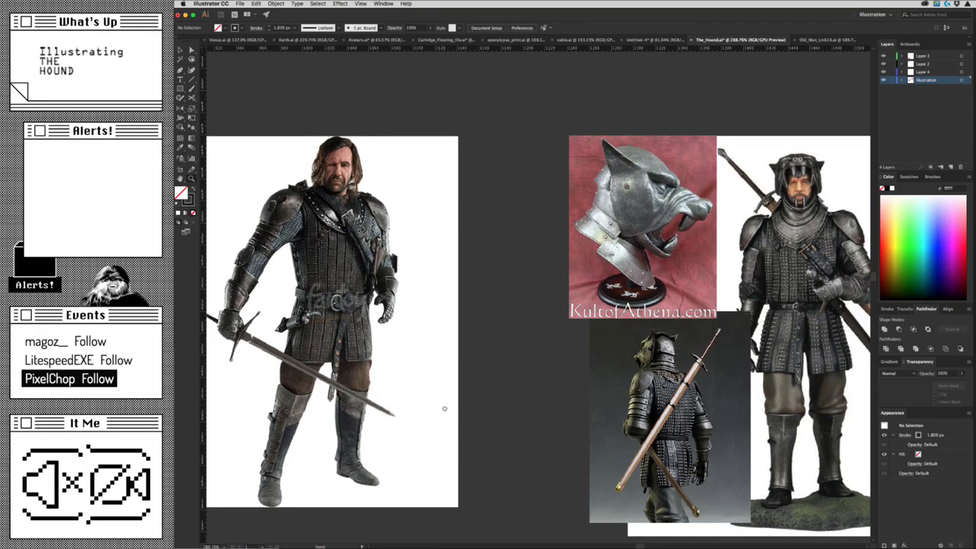
scroll(445, 409, down, 10)
scroll(712, 283, down, 10)
scroll(660, 289, down, 5)
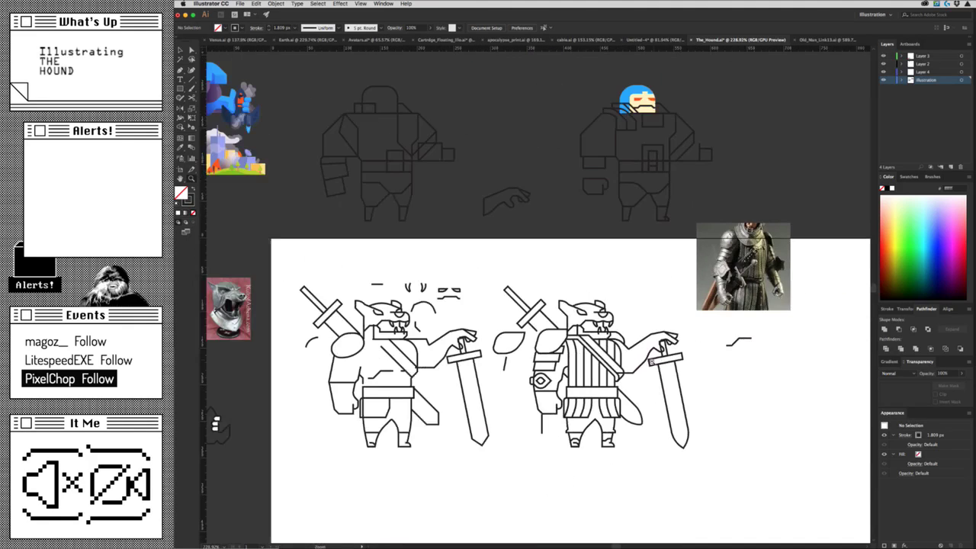
scroll(734, 394, right, 5)
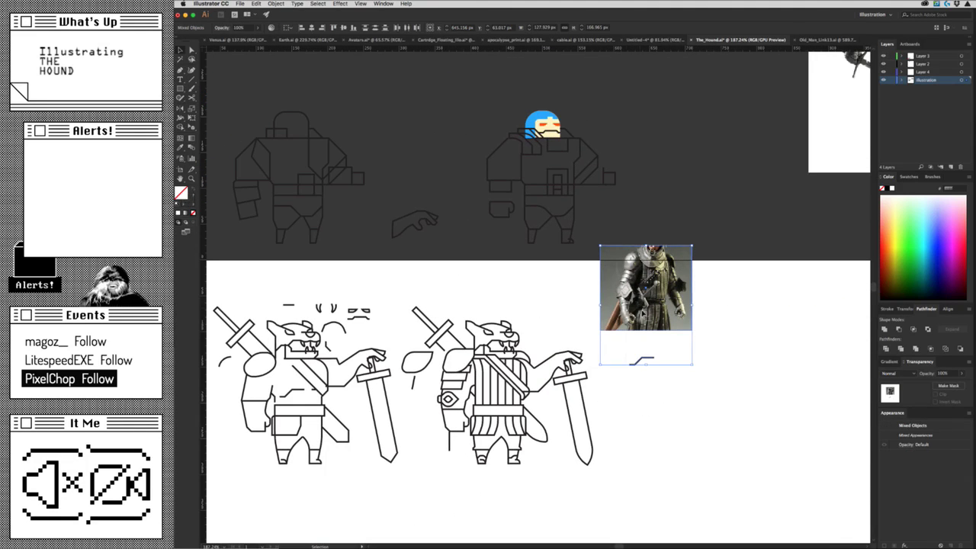
Move the armour reference photo and small line up-right, and delete the leaf shape.
drag(601, 273, 659, 199)
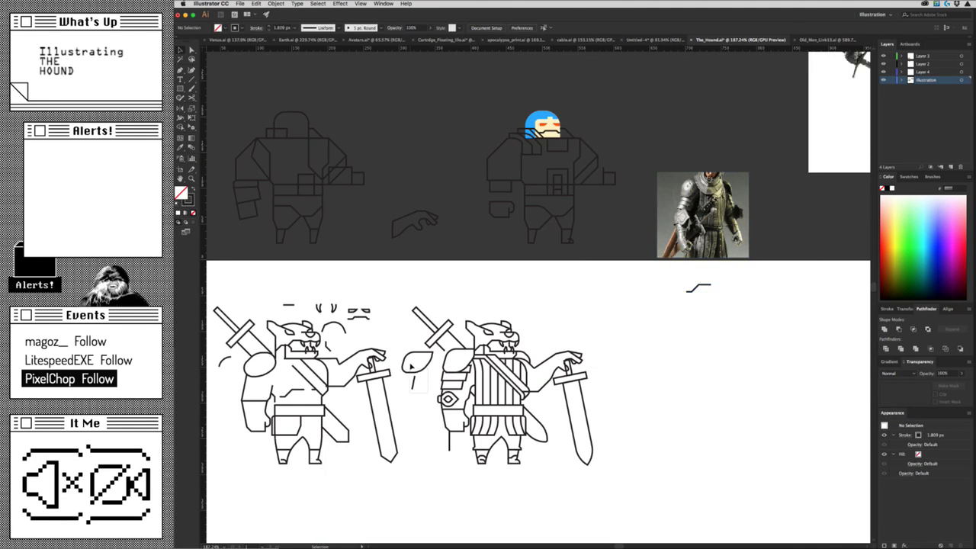
click(412, 364)
key(BackSpace)
Duplicate the second Hound figure to its right and zoom into the copy.
drag(632, 485, 418, 324)
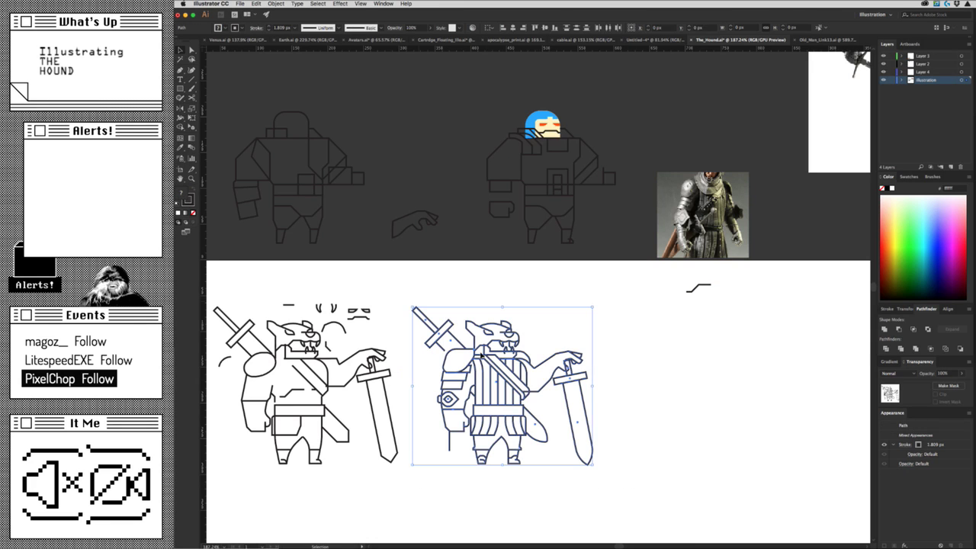
drag(448, 357, 639, 359)
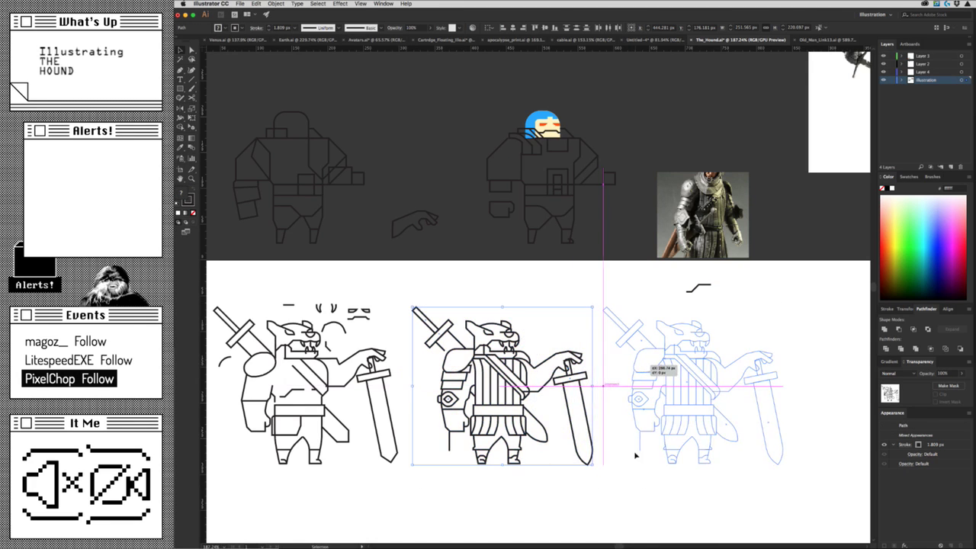
click(637, 487)
drag(633, 492, 514, 484)
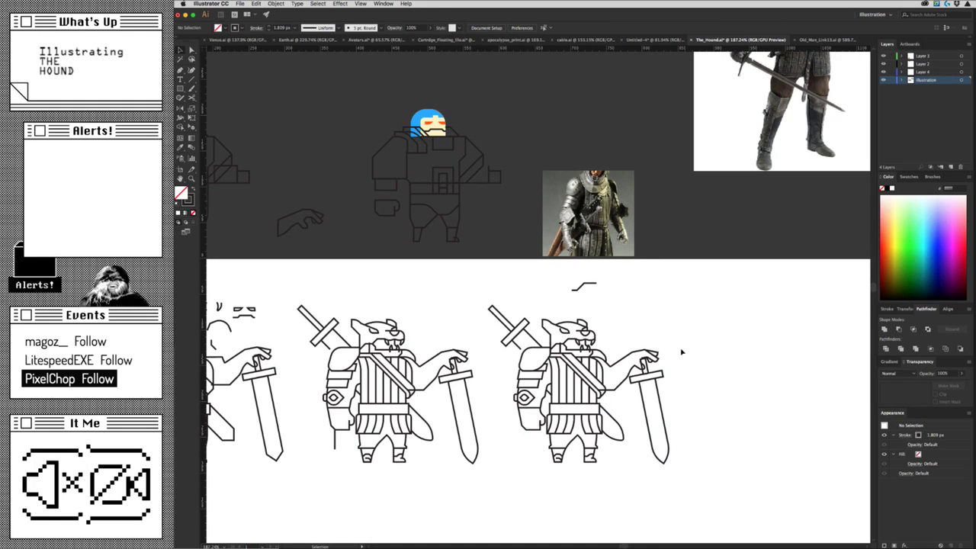
drag(534, 393, 664, 341)
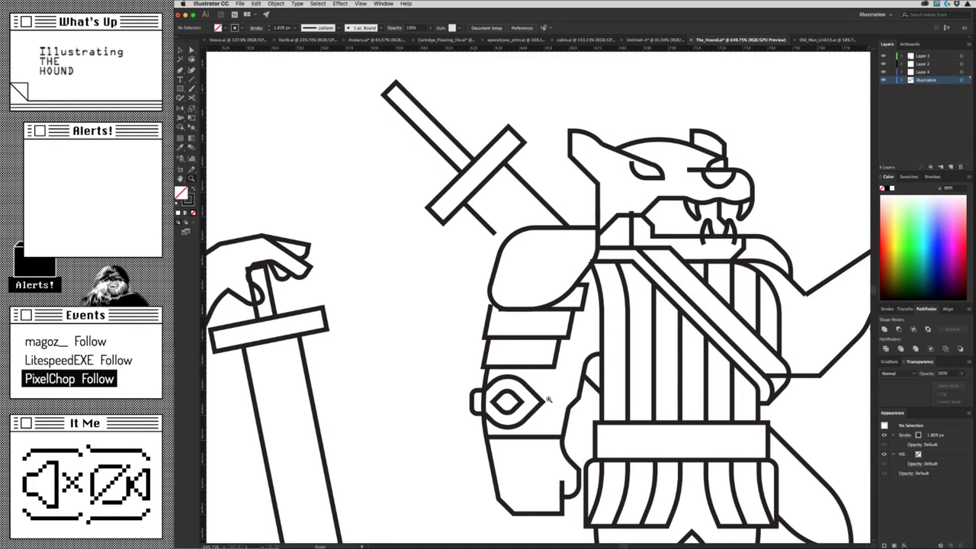
Zoom into the third hound's arm emblem and try shifting the emblem shapes, then undo.
drag(528, 413, 594, 404)
key(a)
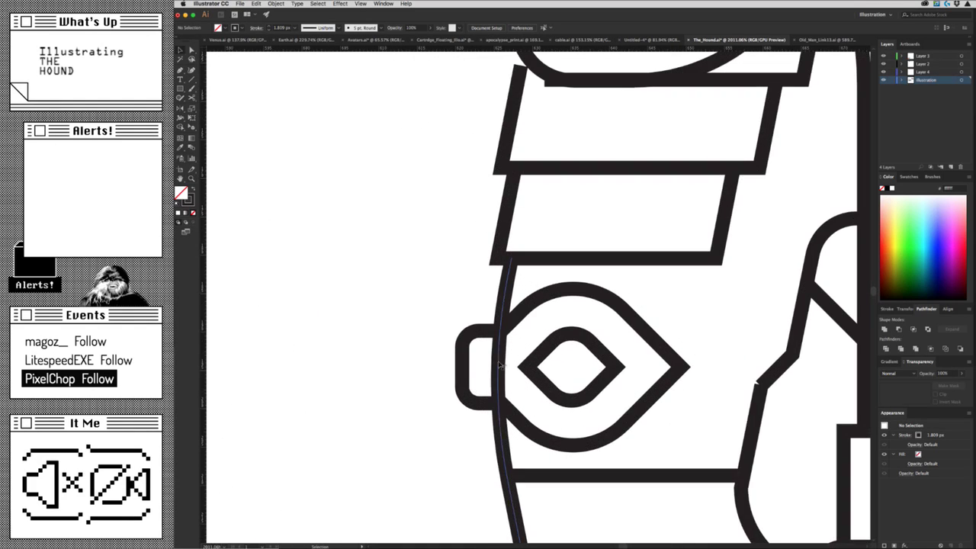
click(503, 355)
click(501, 334)
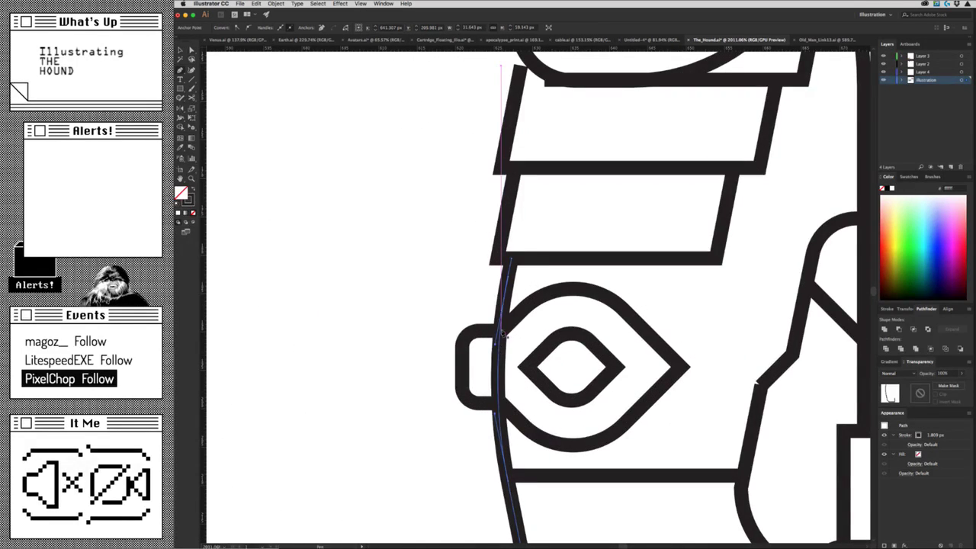
shift+click(500, 331)
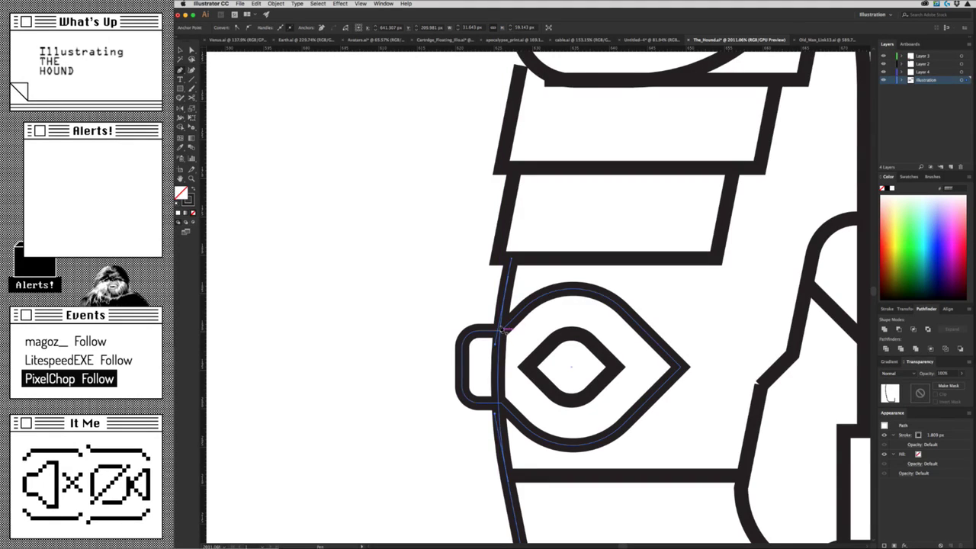
drag(463, 290, 681, 404)
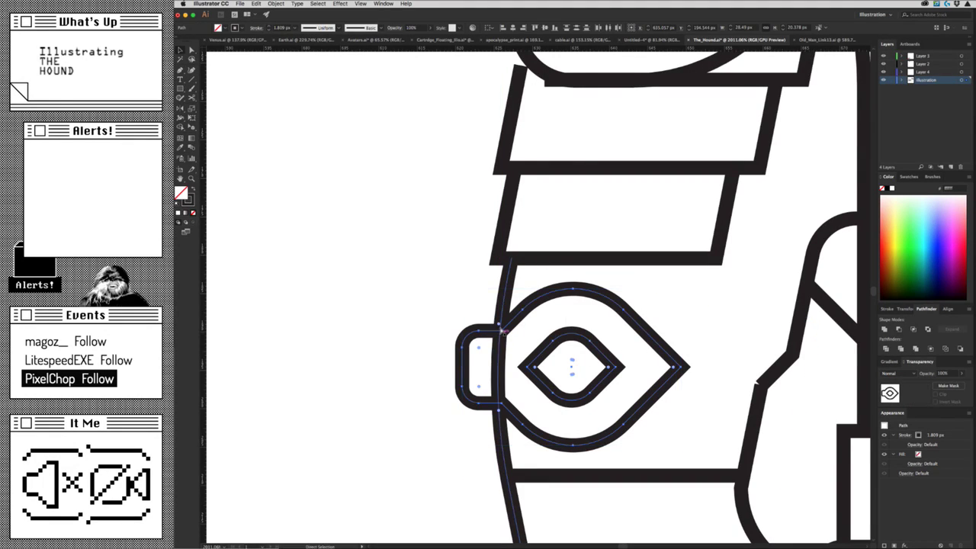
drag(501, 330, 516, 329)
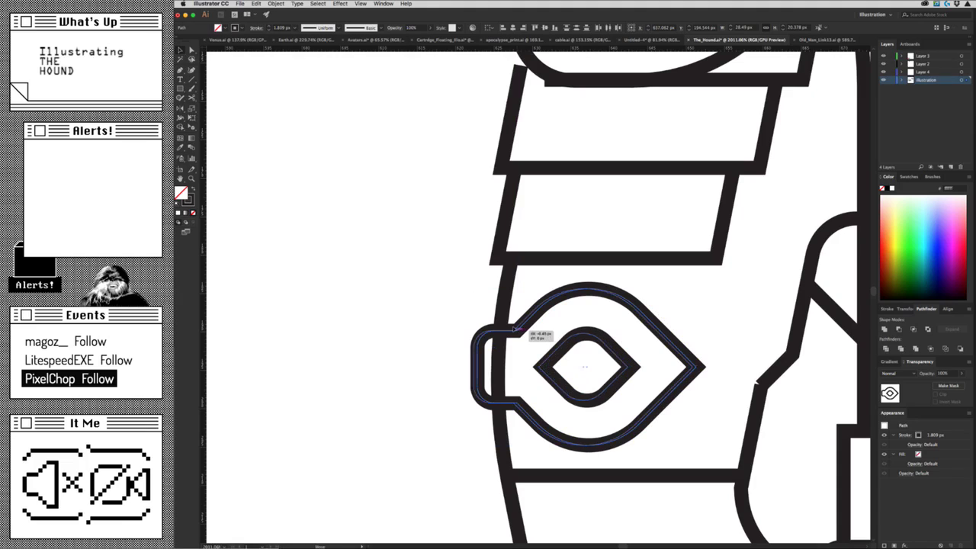
key(ctrl+z)
Reshape the curved edge path with the anchor point tools, then deselect and zoom out.
click(505, 313)
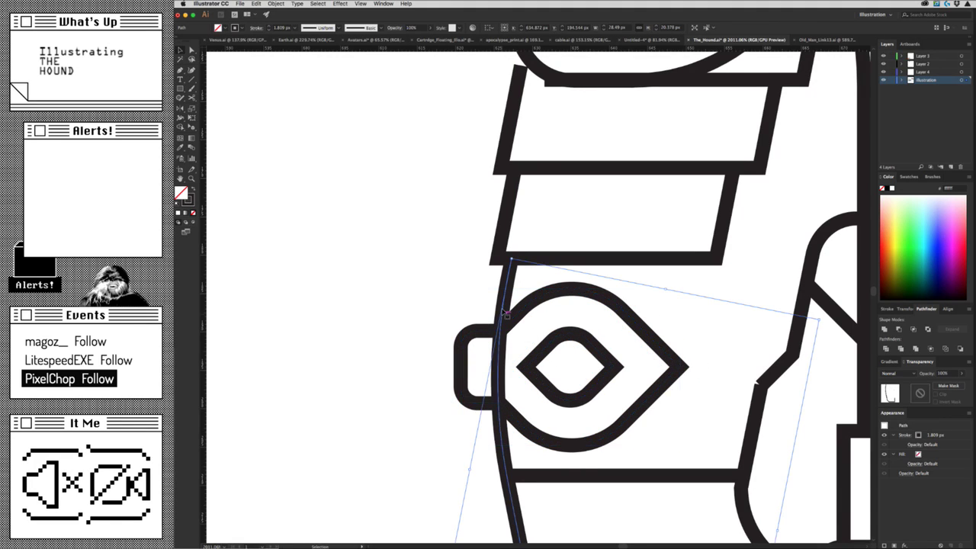
key(Delete)
key(ctrl+z)
key(minus)
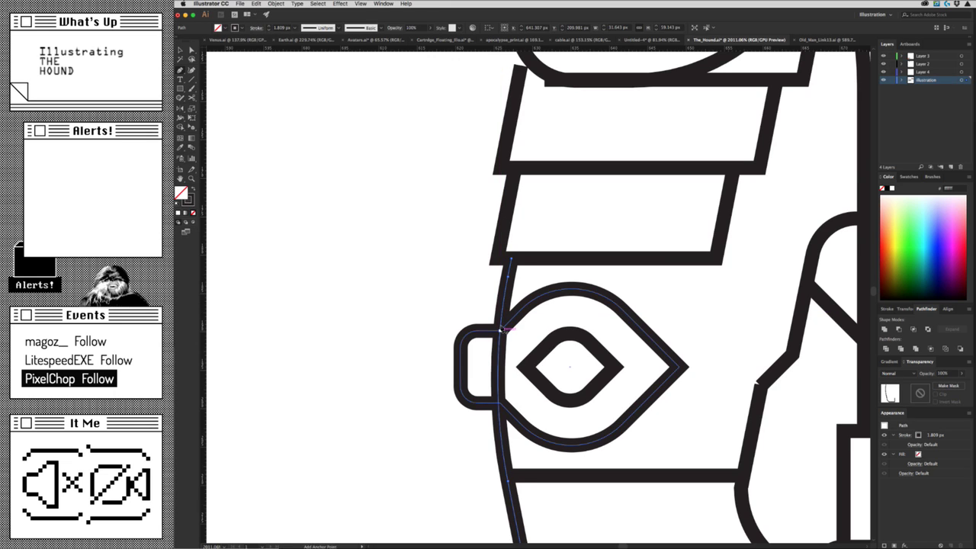
key(p)
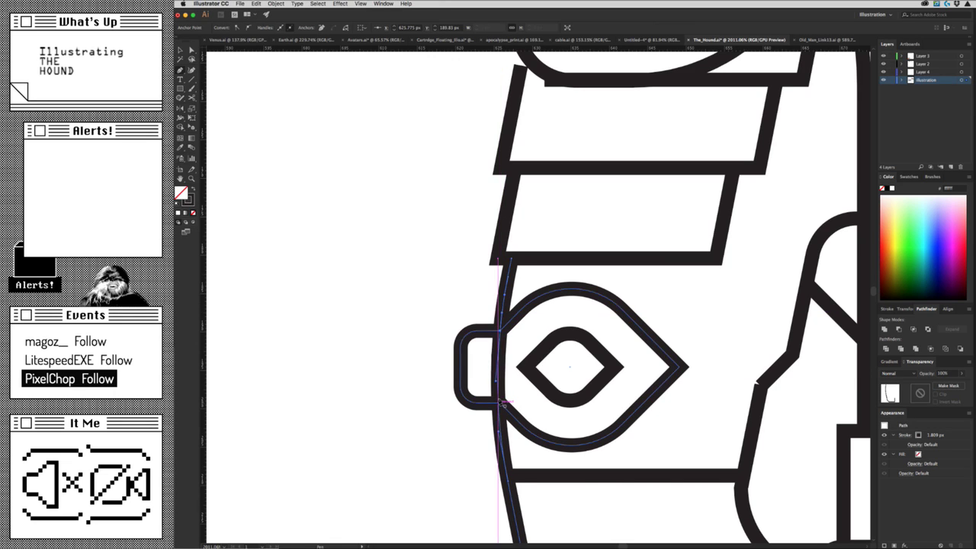
key(plus)
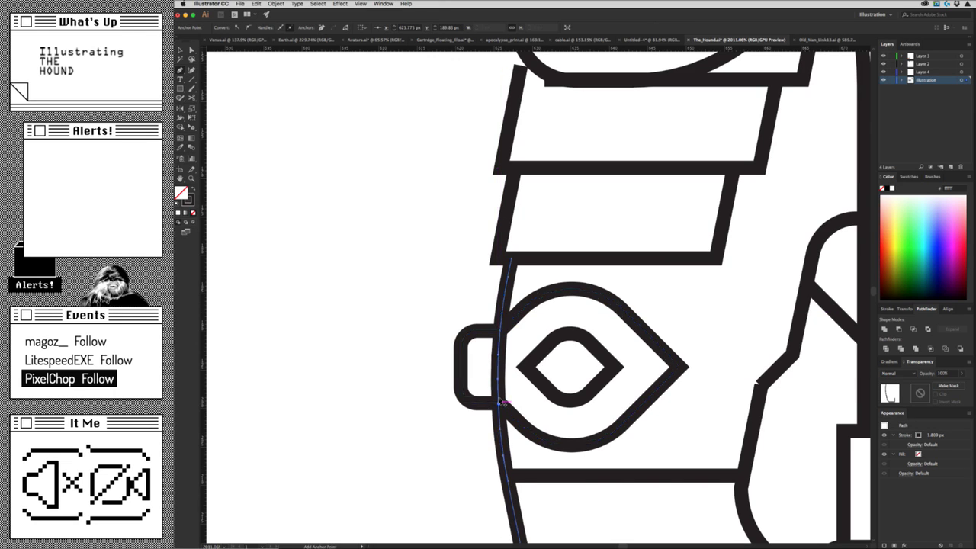
key(a)
key(ctrl+shift+a)
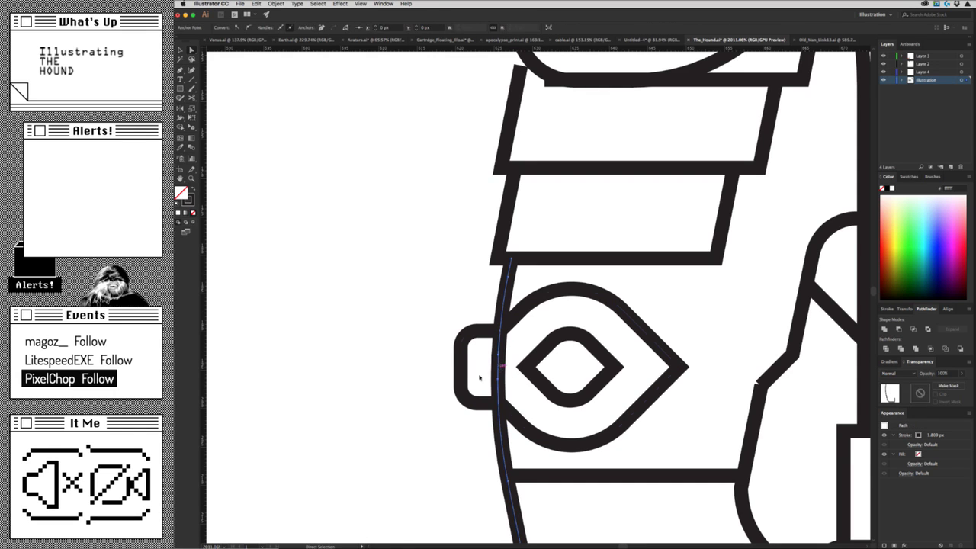
key(ctrl+0)
scroll(415, 449, down, 3)
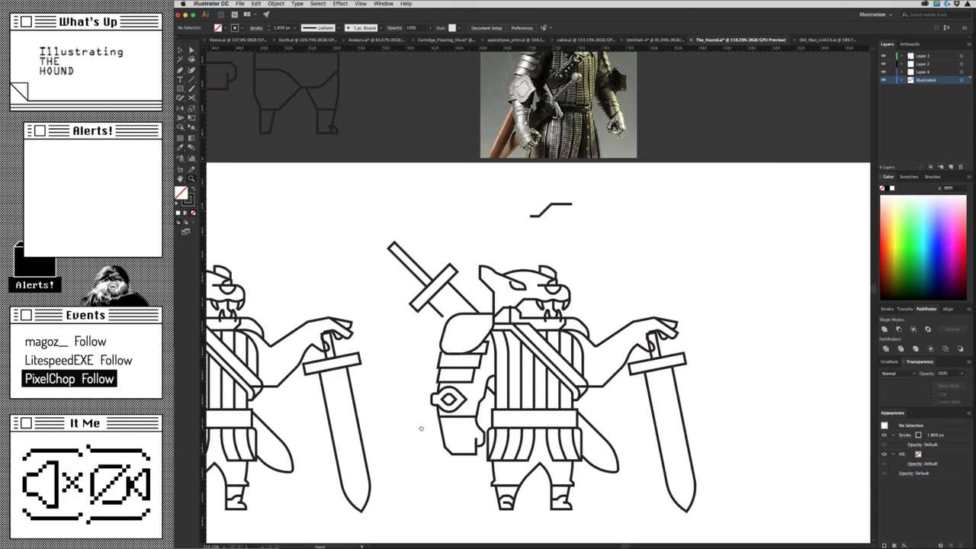
scroll(549, 418, down, 2)
scroll(545, 414, up, 3)
scroll(545, 413, right, 4)
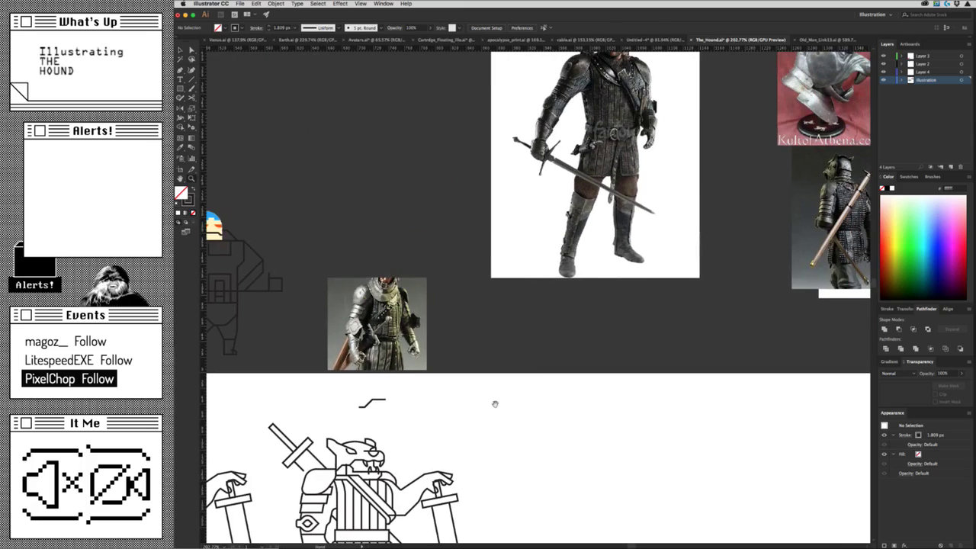
scroll(510, 379, up, 3)
scroll(457, 427, right, 5)
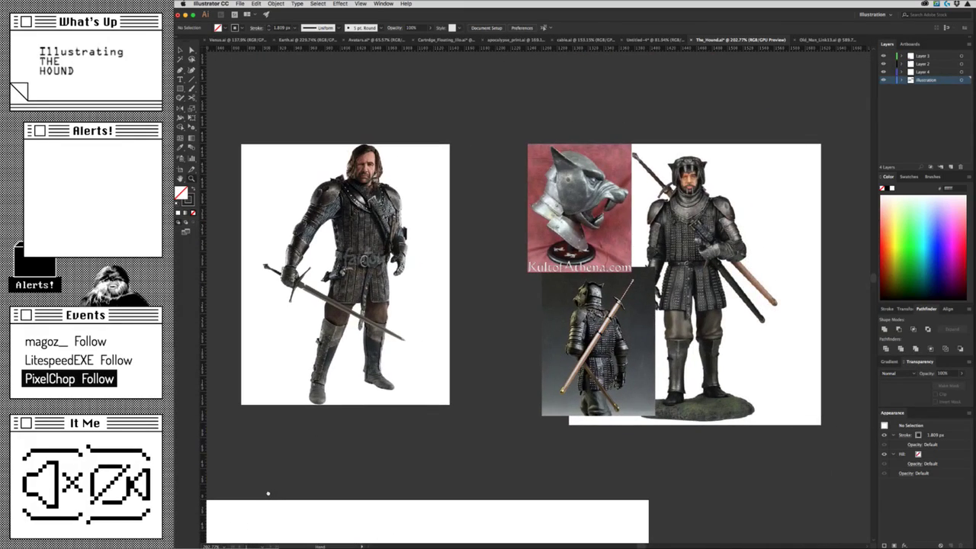
scroll(717, 246, up, 5)
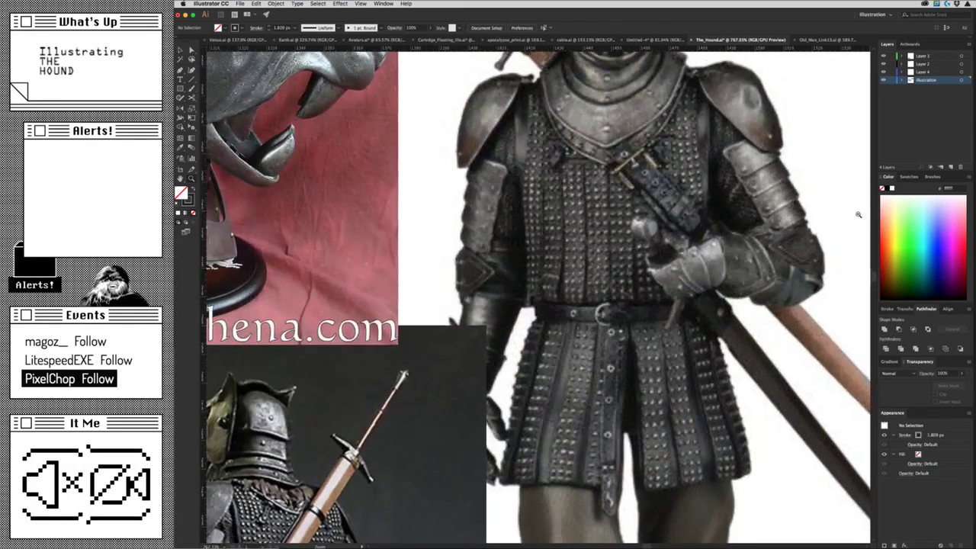
scroll(854, 216, down, 5)
scroll(853, 215, down, 2)
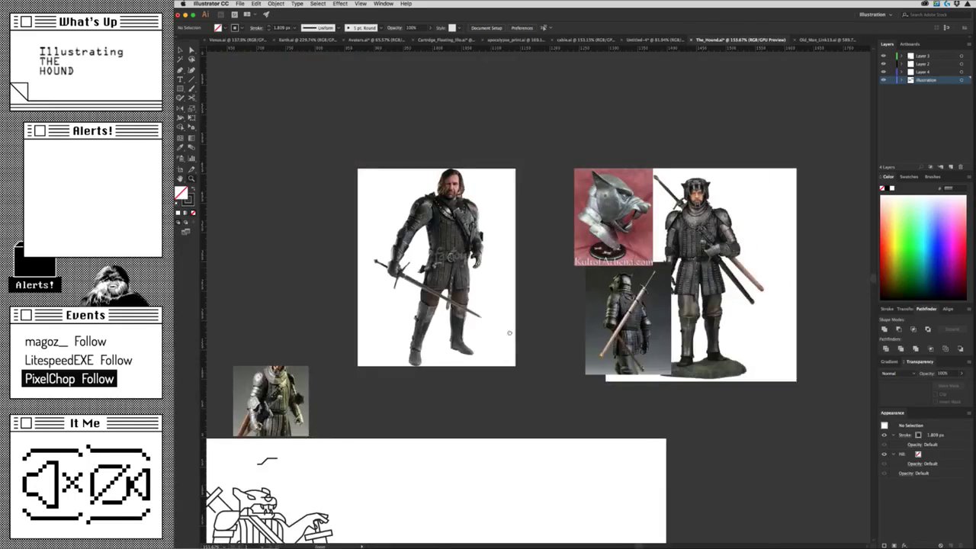
scroll(572, 355, left, 3)
scroll(572, 355, up, 2)
scroll(572, 355, up, 1)
scroll(647, 271, up, 5)
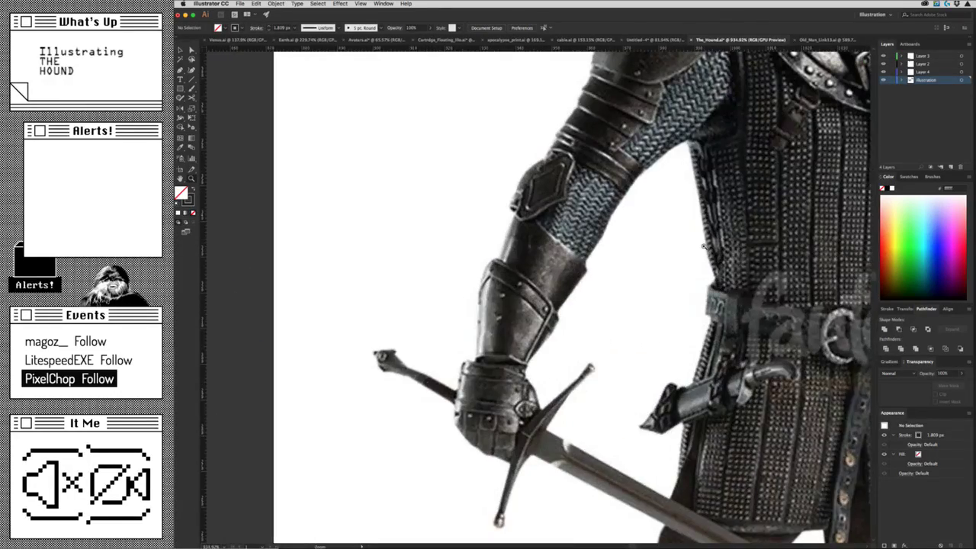
scroll(647, 271, left, 2)
scroll(647, 270, left, 2)
scroll(647, 271, down, 4)
scroll(638, 323, down, 2)
scroll(638, 323, right, 2)
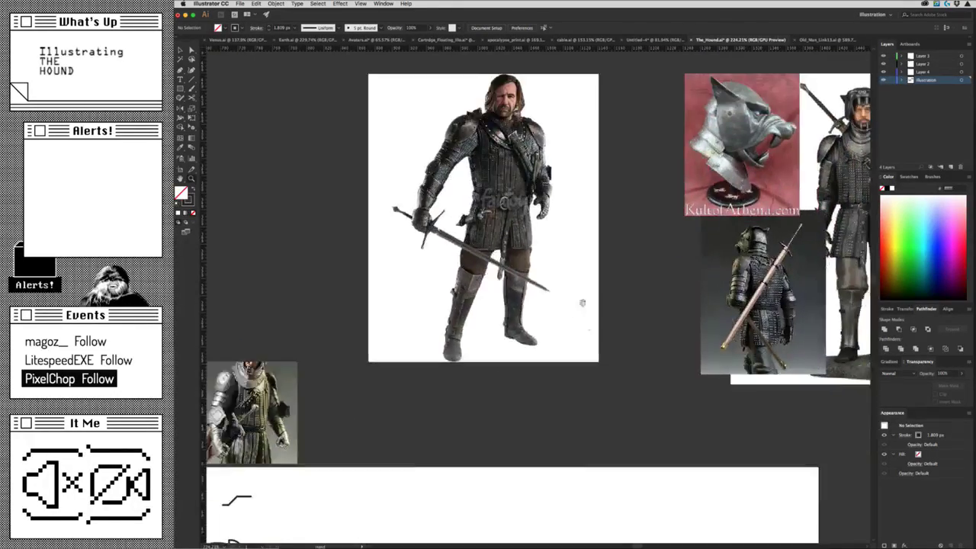
key(super+Tab)
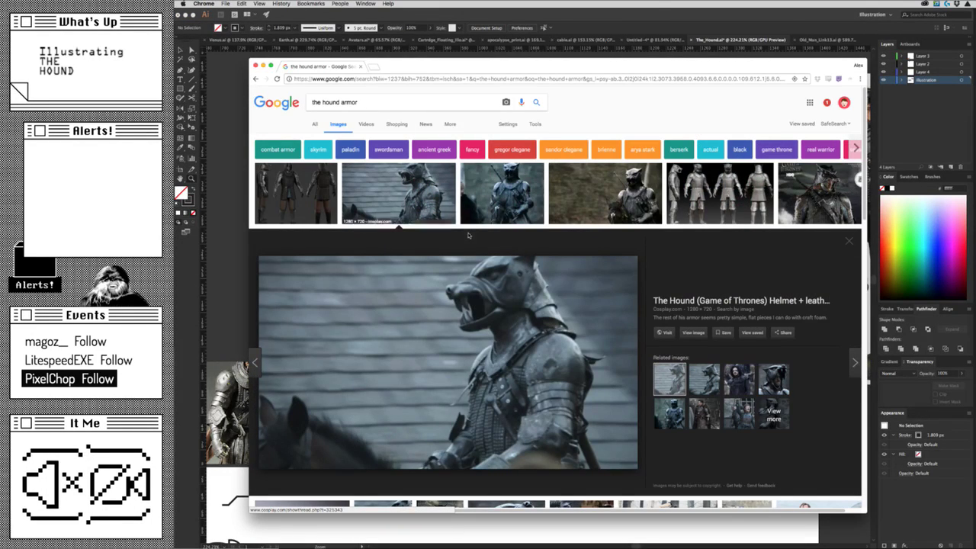
Extend the Google Images query with 'gaunt' to search for the hound armor gauntlet.
scroll(355, 117, down, 5)
scroll(355, 115, up, 4)
scroll(358, 108, up, 1)
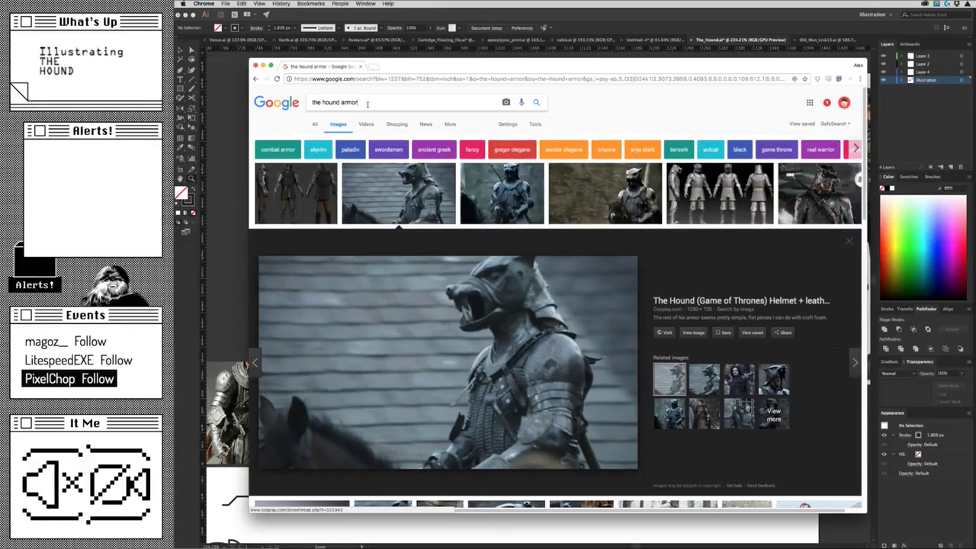
text( gaun)
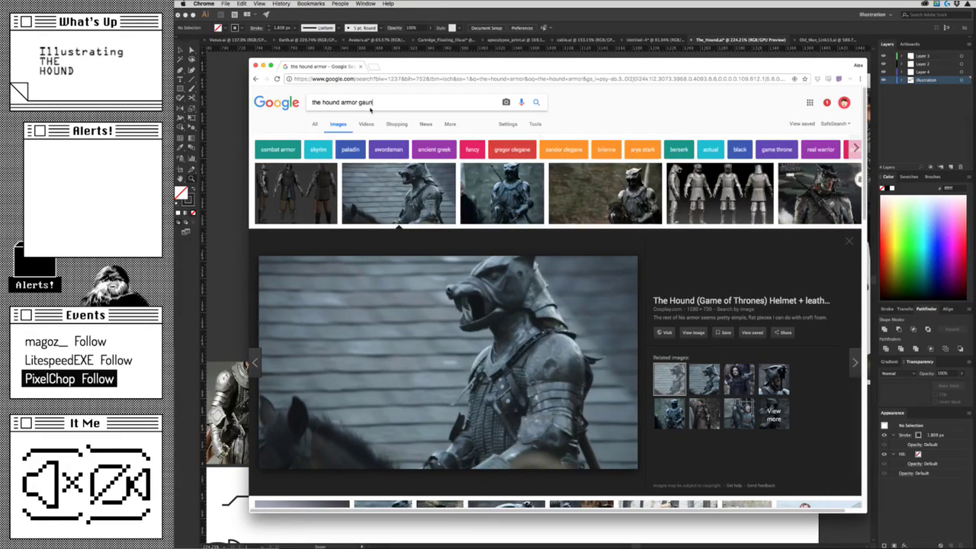
text(tlet)
key(Return)
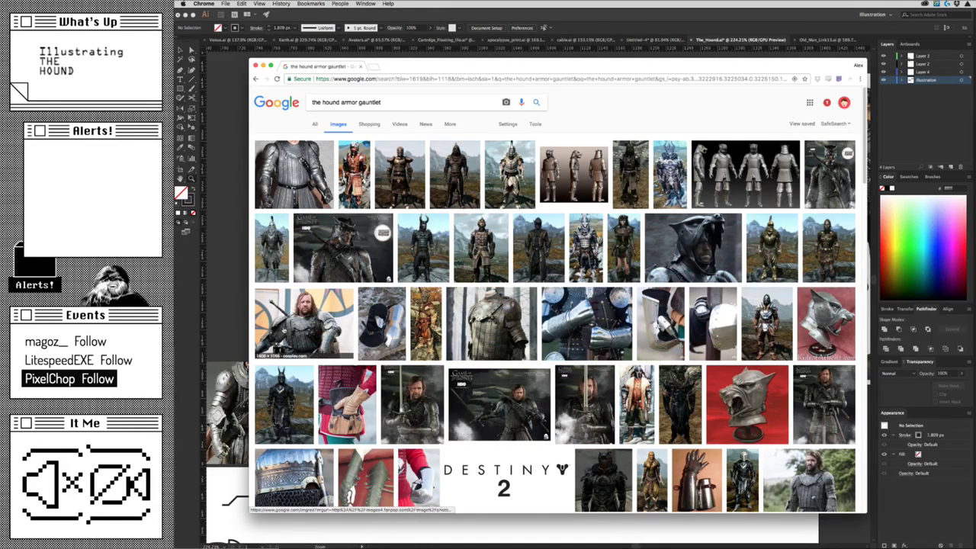
Preview the armoured Hound and Game of Thrones Hound images, then return to Illustrator.
click(283, 328)
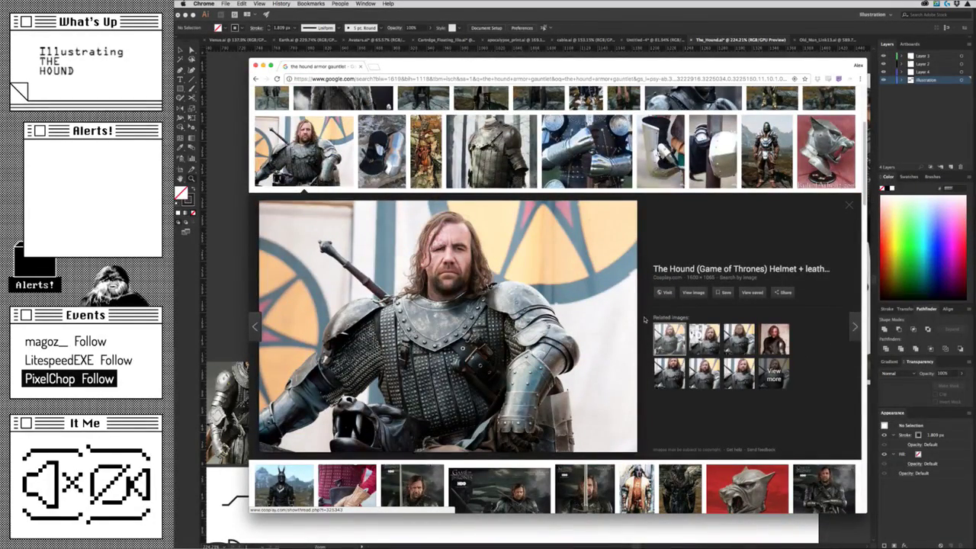
scroll(644, 320, up, 3)
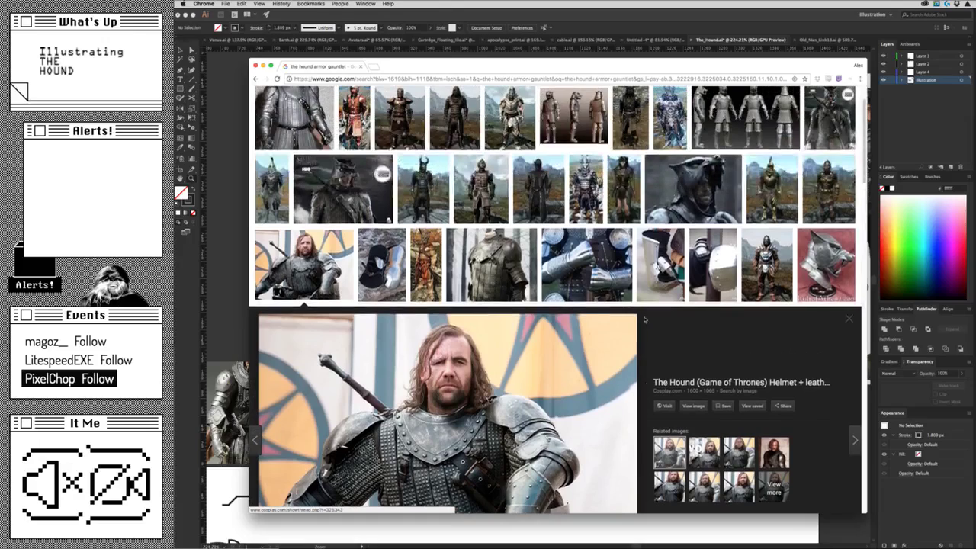
scroll(645, 319, up, 1)
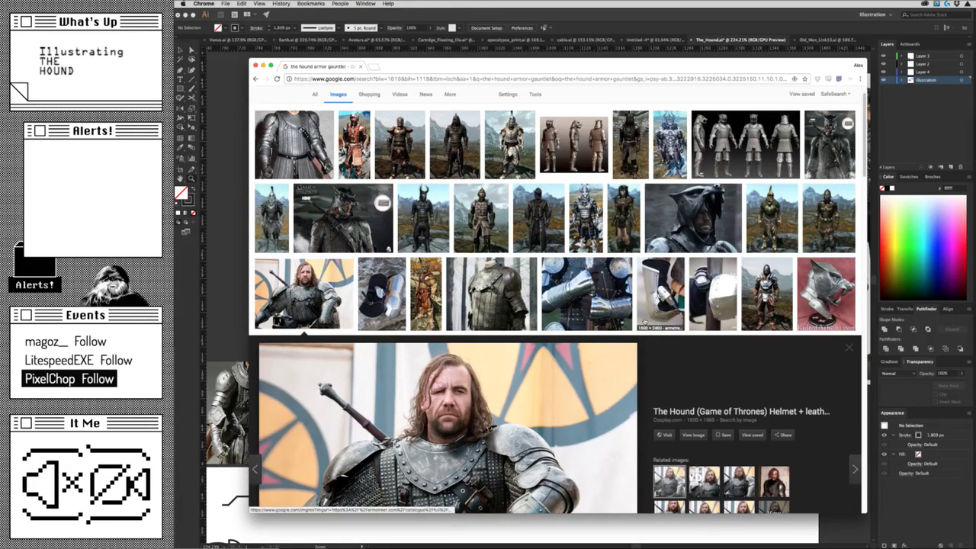
scroll(644, 322, down, 5)
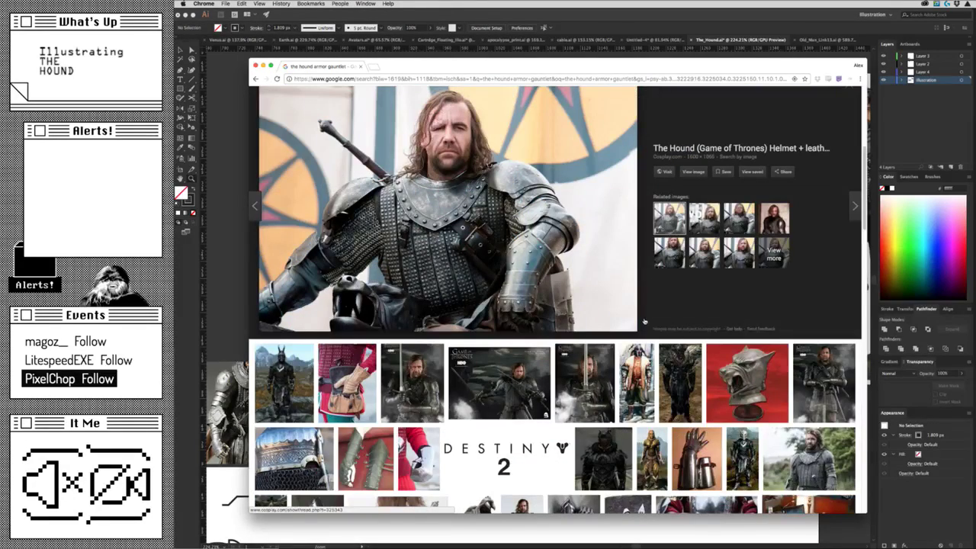
click(510, 386)
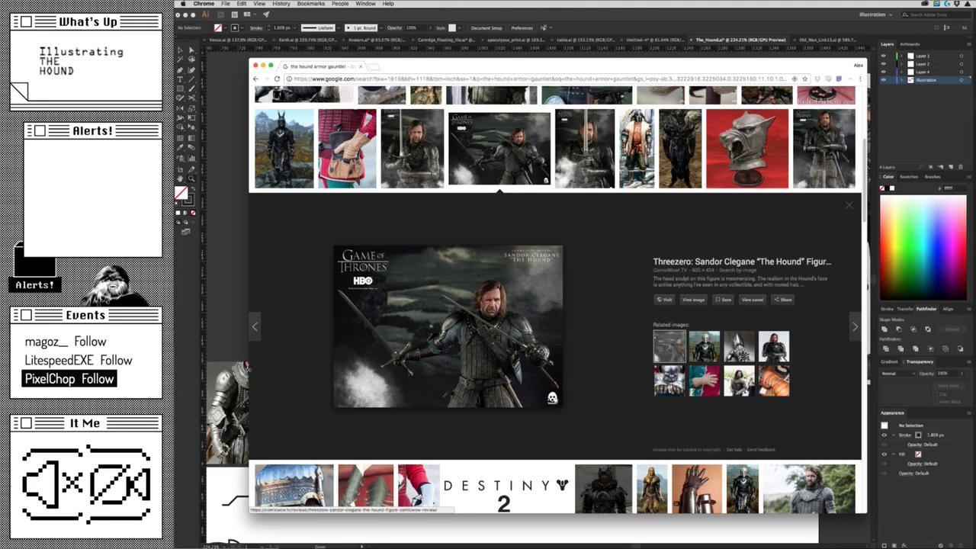
click(244, 337)
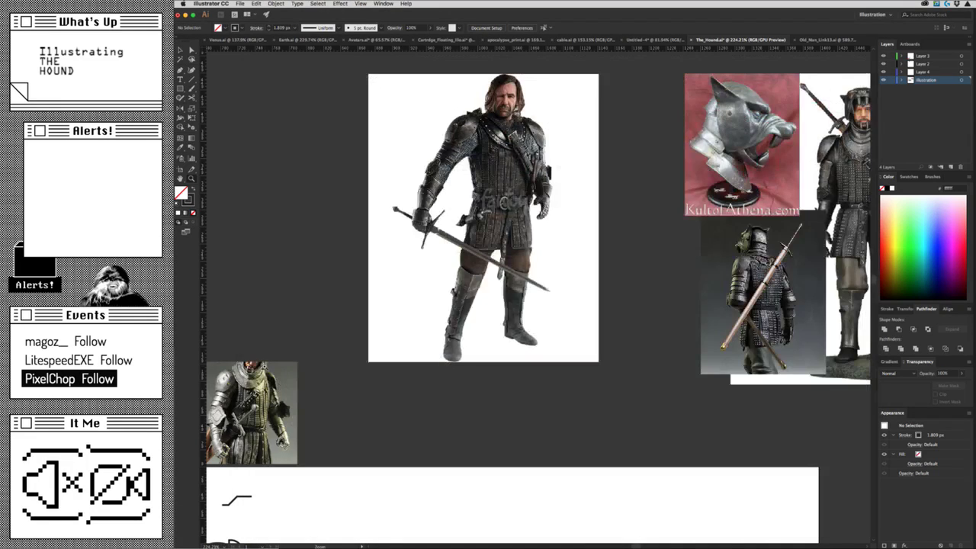
Pan and zoom to bring the rightmost hound's arm into view.
drag(485, 429, 593, 283)
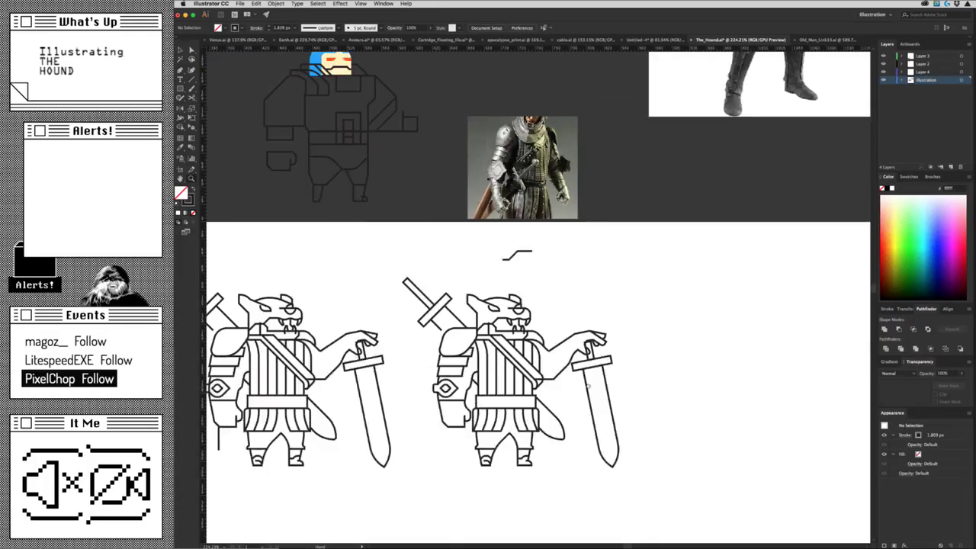
drag(490, 363, 686, 435)
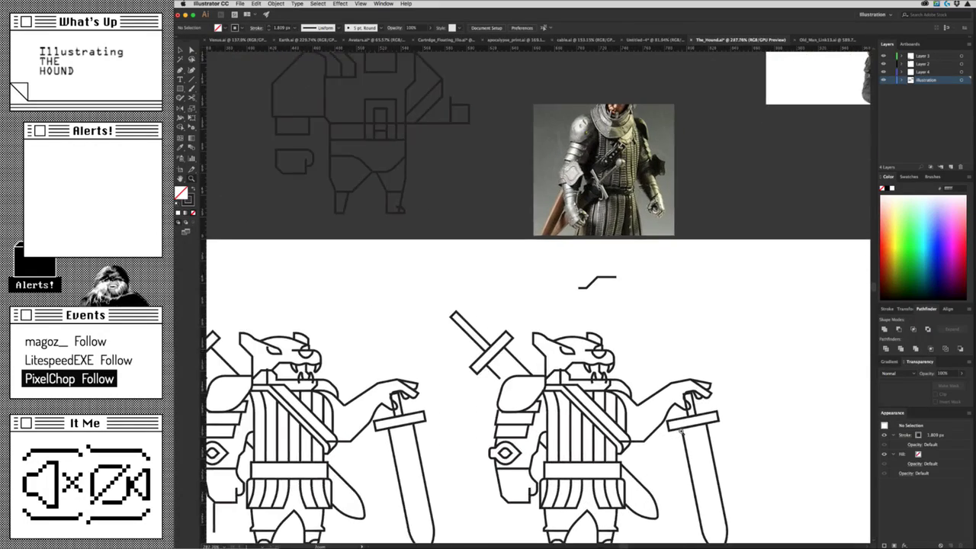
scroll(686, 436, up, 3)
scroll(717, 423, up, 3)
scroll(737, 411, down, 3)
scroll(686, 366, down, 4)
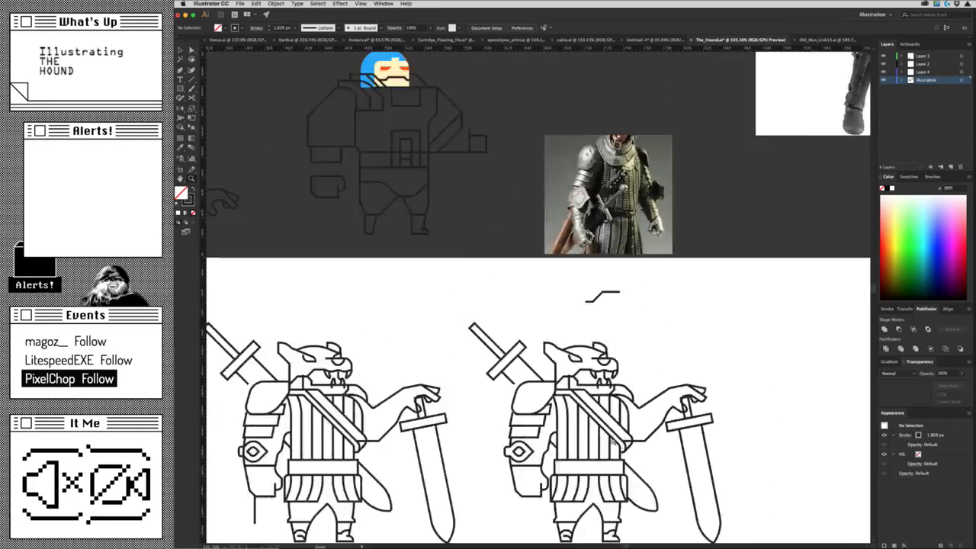
scroll(641, 328, down, 4)
scroll(625, 311, up, 4)
scroll(763, 285, down, 1)
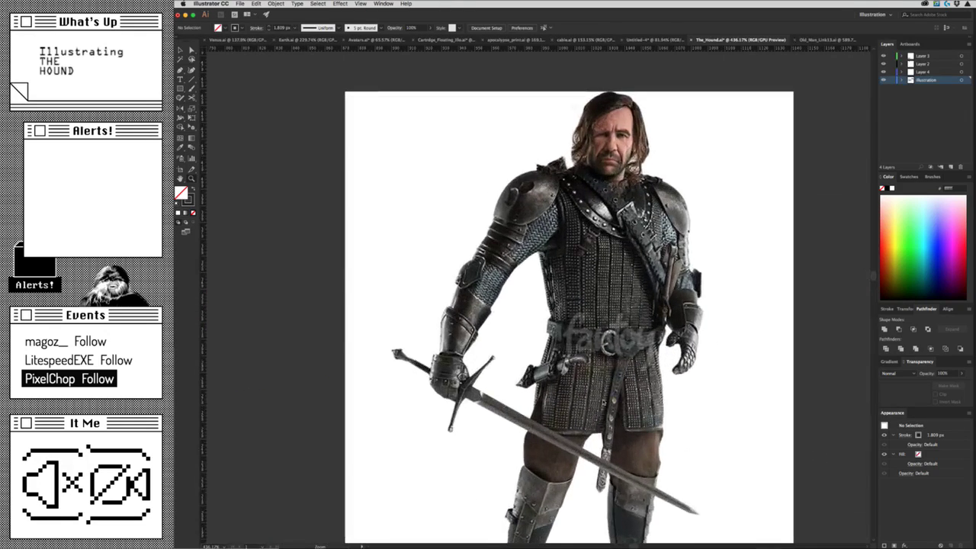
scroll(610, 407, down, 2)
scroll(579, 338, down, 5)
scroll(579, 338, left, 3)
scroll(579, 338, down, 2)
scroll(567, 311, up, 4)
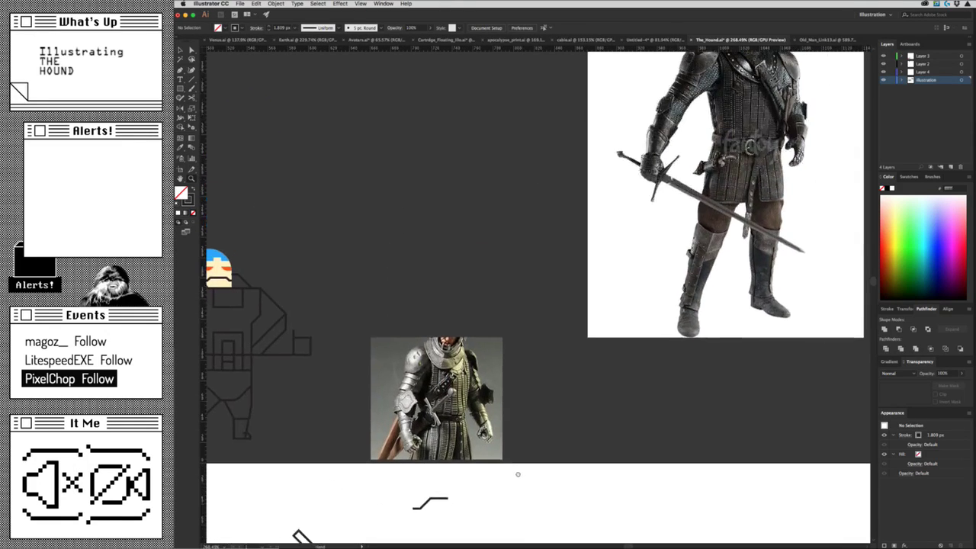
scroll(516, 472, up, 1)
scroll(515, 482, down, 5)
scroll(664, 287, up, 2)
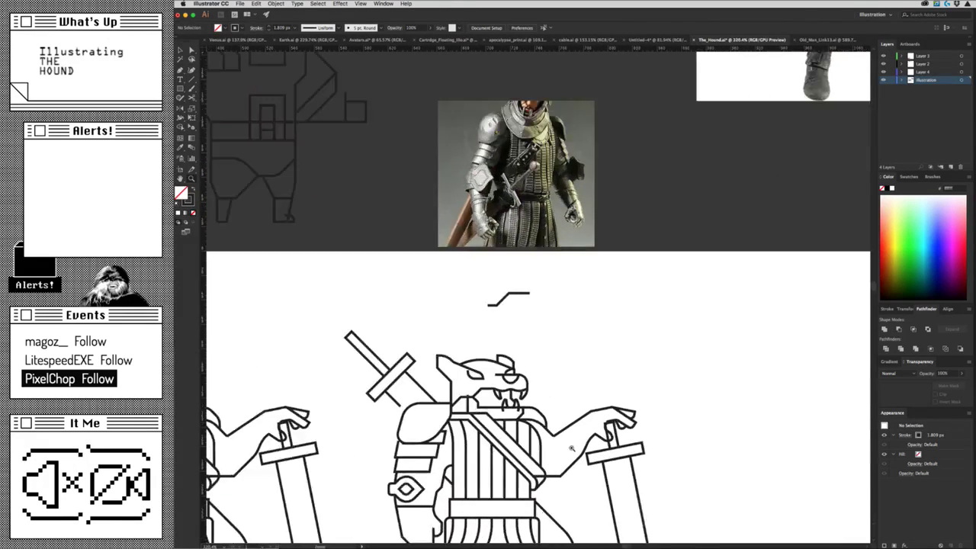
scroll(623, 434, up, 4)
Shift a forearm path point, then zoom back in on the rightmost hound's arm.
key(v)
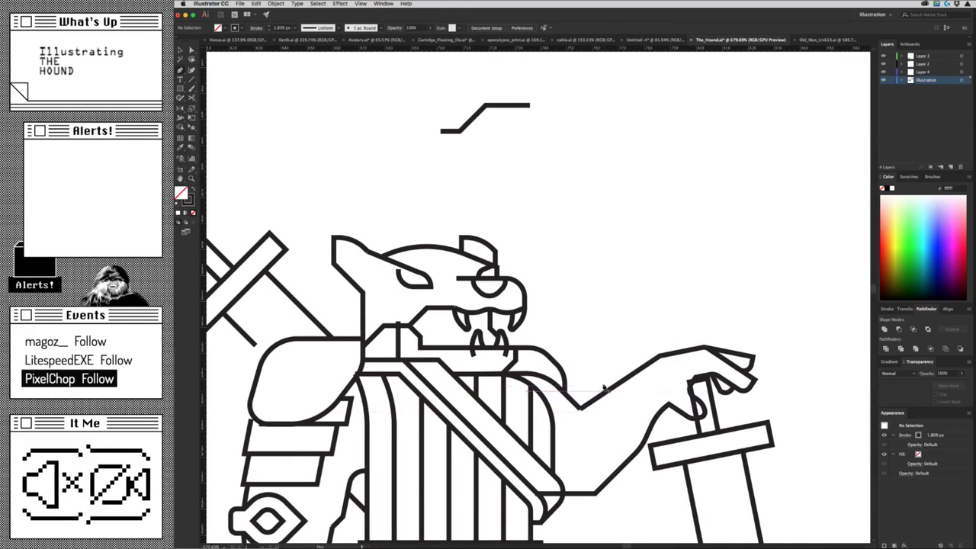
mouse_move(661, 353)
mouse_down()
mouse_move(610, 364)
mouse_move(630, 386)
mouse_move(648, 385)
mouse_up()
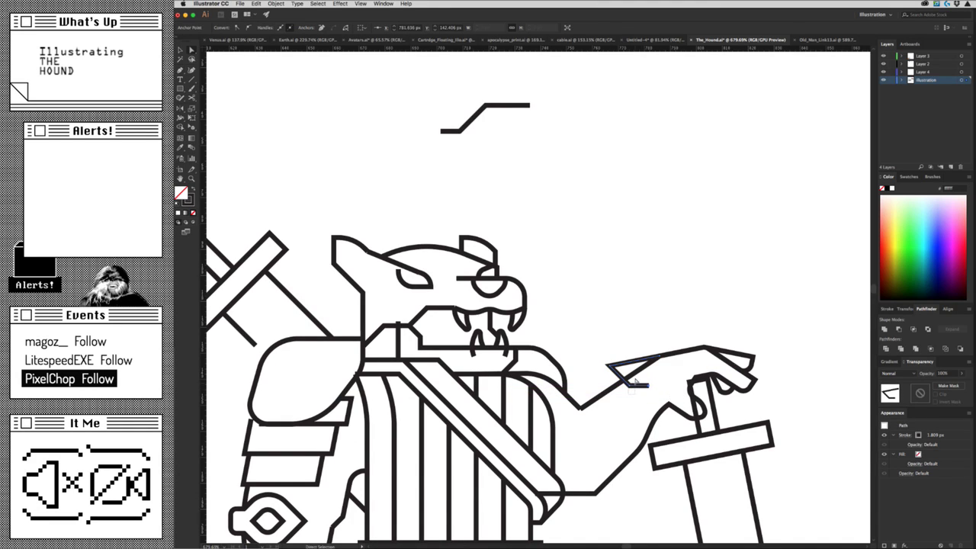
drag(673, 309, 512, 388)
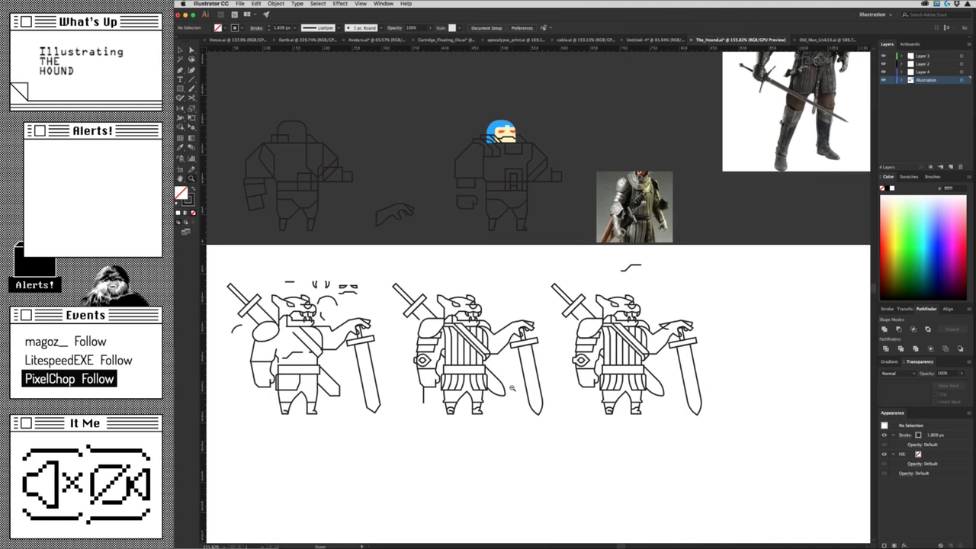
drag(467, 310, 579, 312)
click(657, 373)
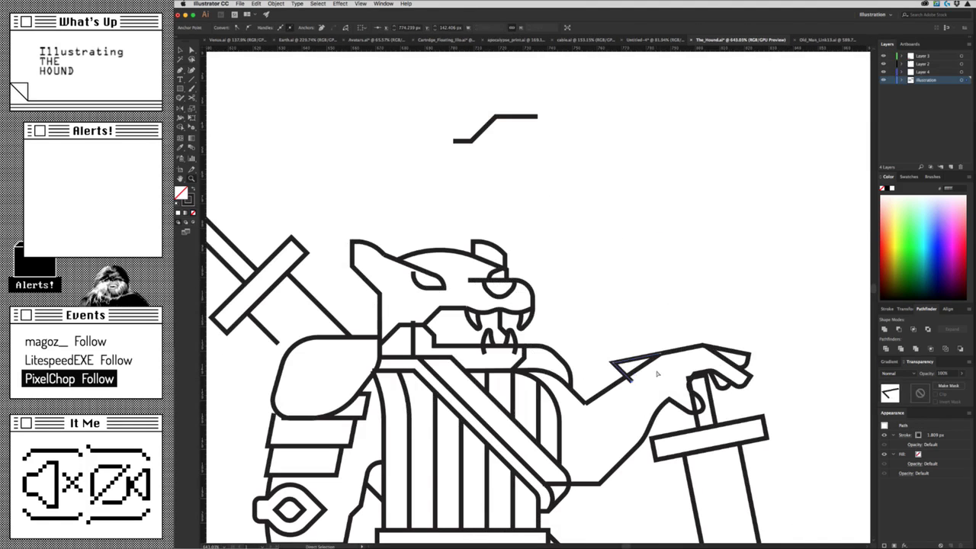
click(647, 375)
key(z)
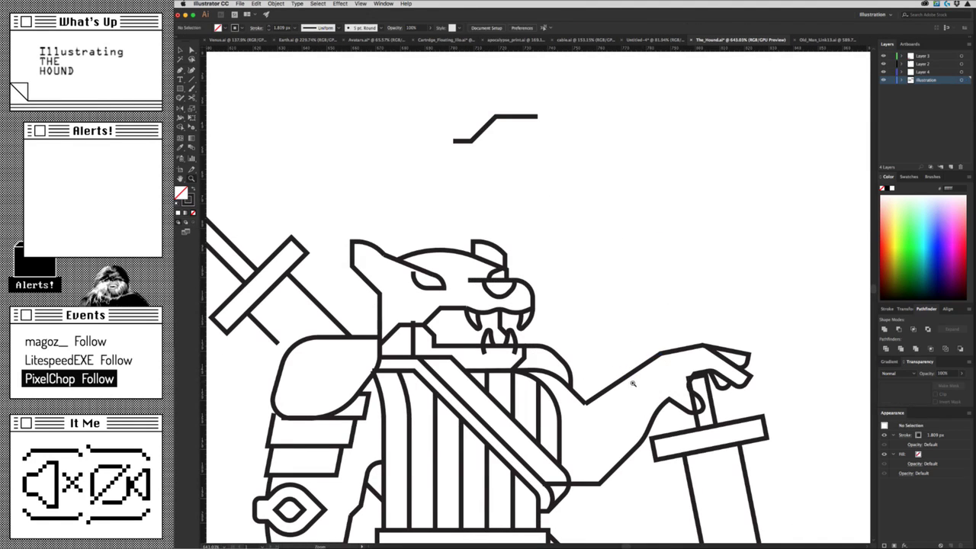
Pull a forearm anchor down-right with Direct Selection to reshape the arm.
key(a)
click(604, 392)
drag(604, 392, 624, 424)
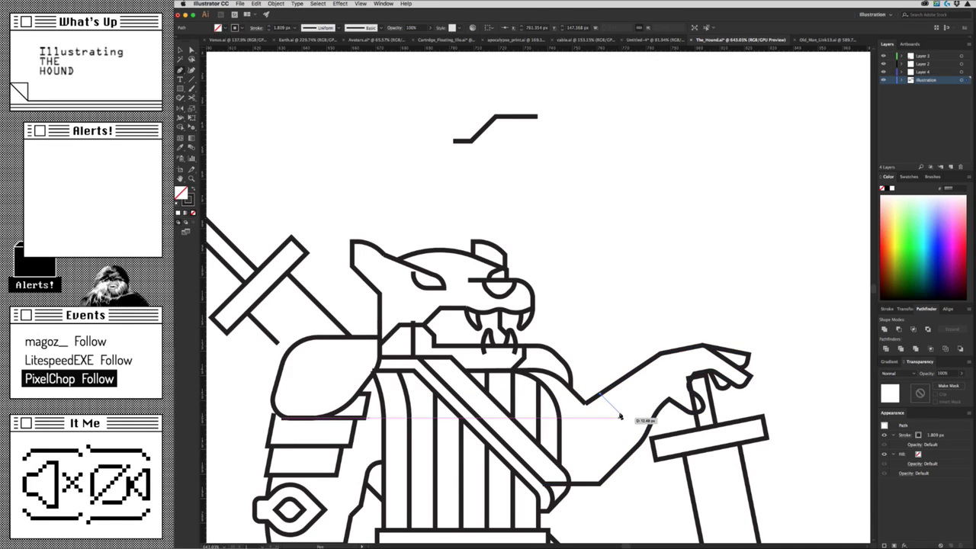
key(ctrl+shift+a)
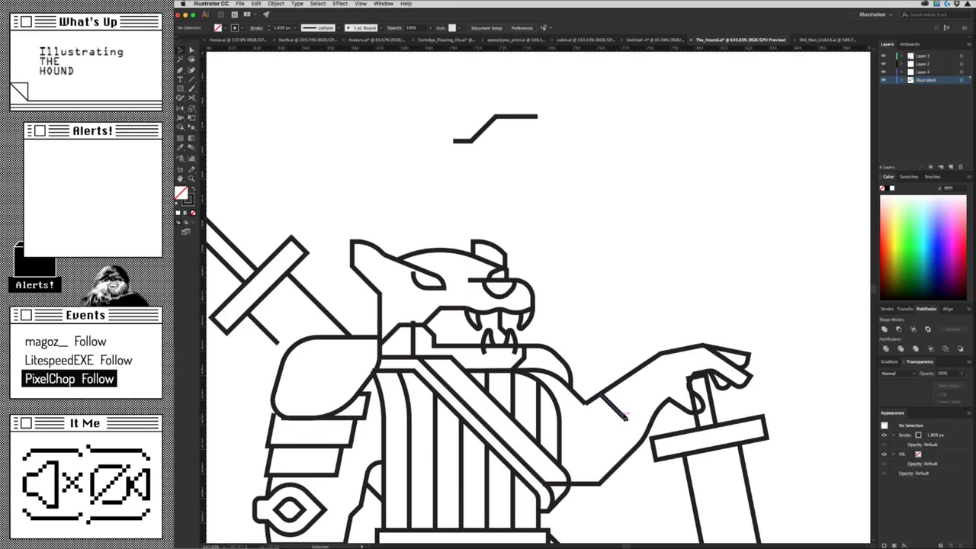
click(626, 411)
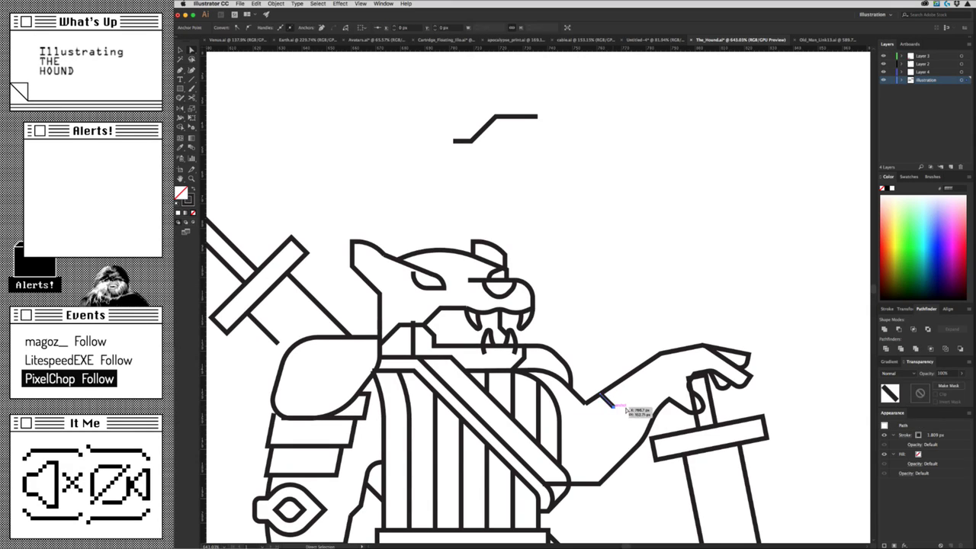
key(ctrl+shift+a)
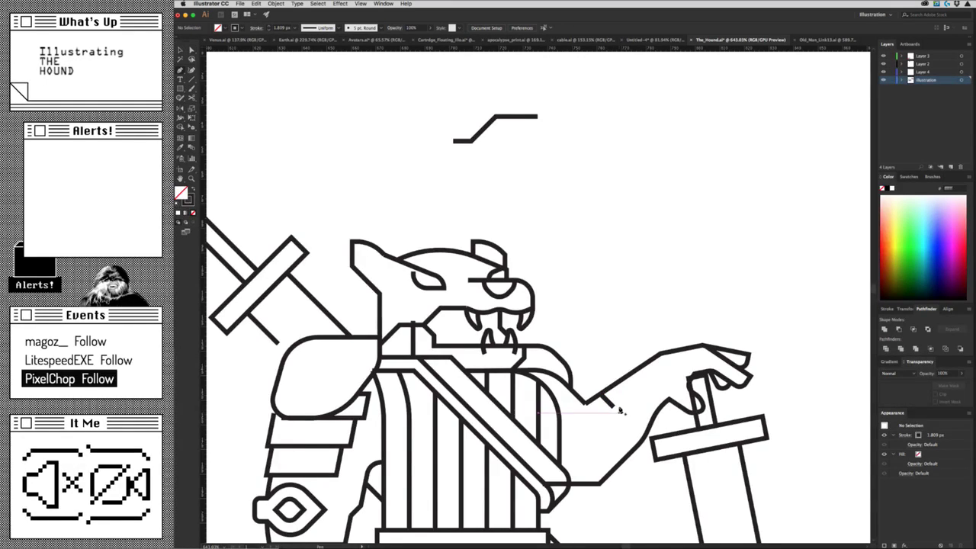
Redraw the forearm underside as a bent line from elbow to wrist, adjusting the inner corner.
drag(610, 404, 660, 413)
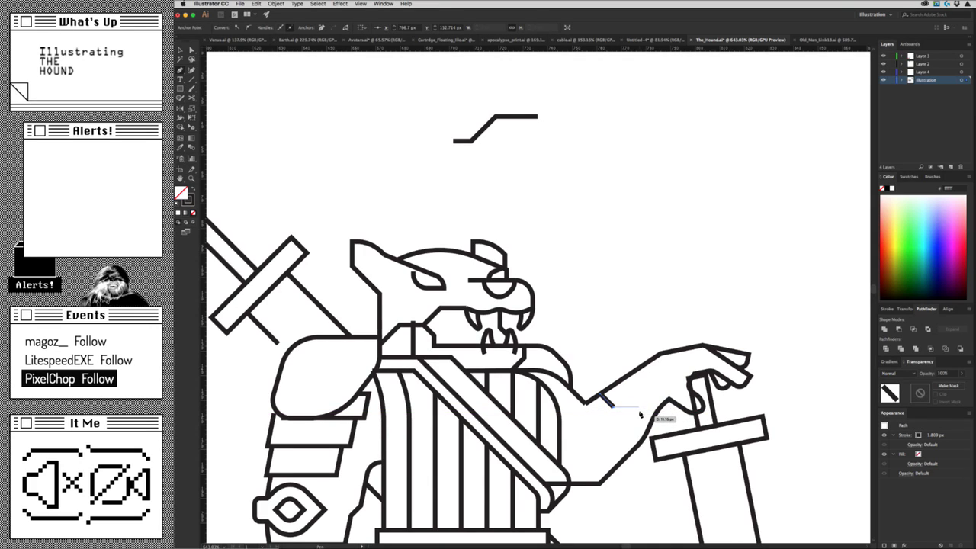
click(641, 408)
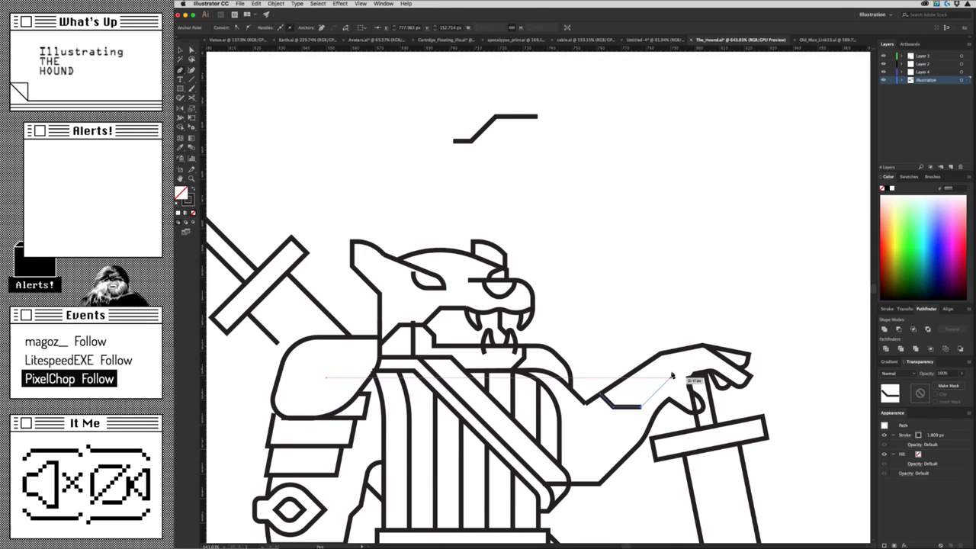
click(674, 373)
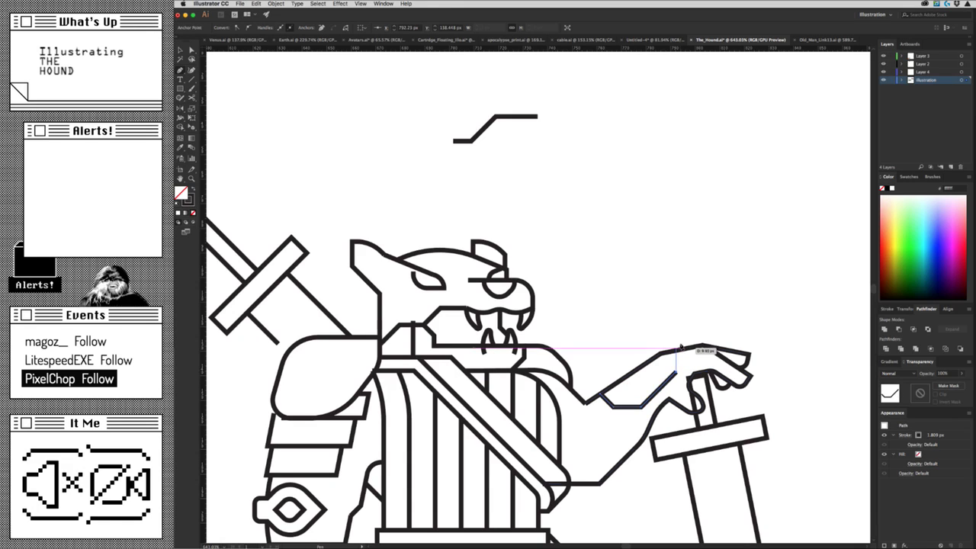
click(680, 347)
super+click(680, 324)
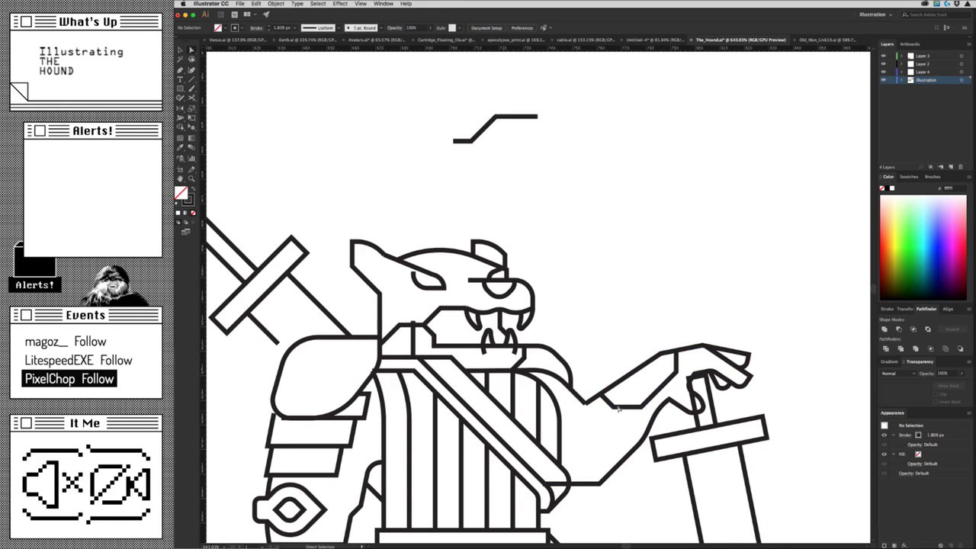
drag(617, 407, 621, 399)
Extend the middle hound's arm path with a new segment down along the forearm.
click(564, 373)
scroll(565, 373, down, 5)
scroll(564, 374, up, 3)
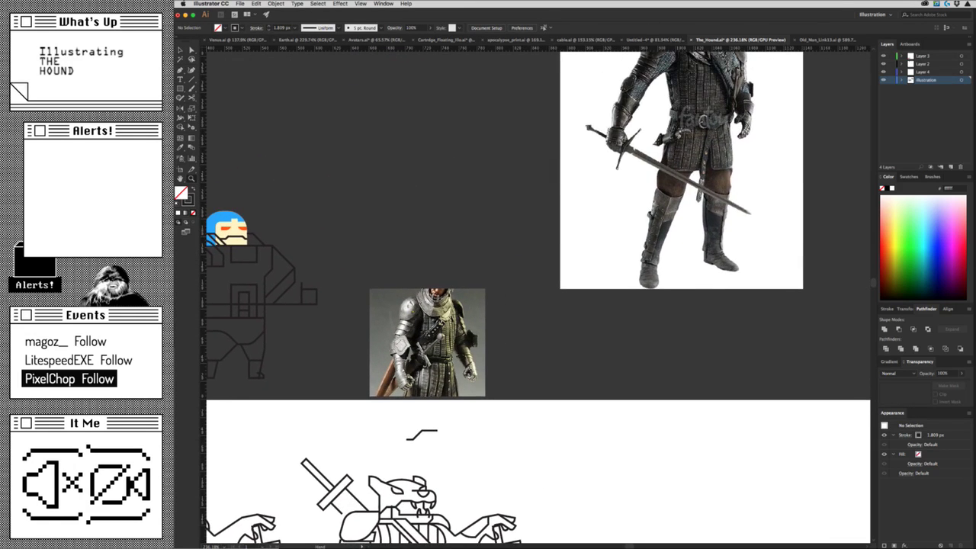
scroll(653, 333, up, 3)
scroll(653, 334, up, 2)
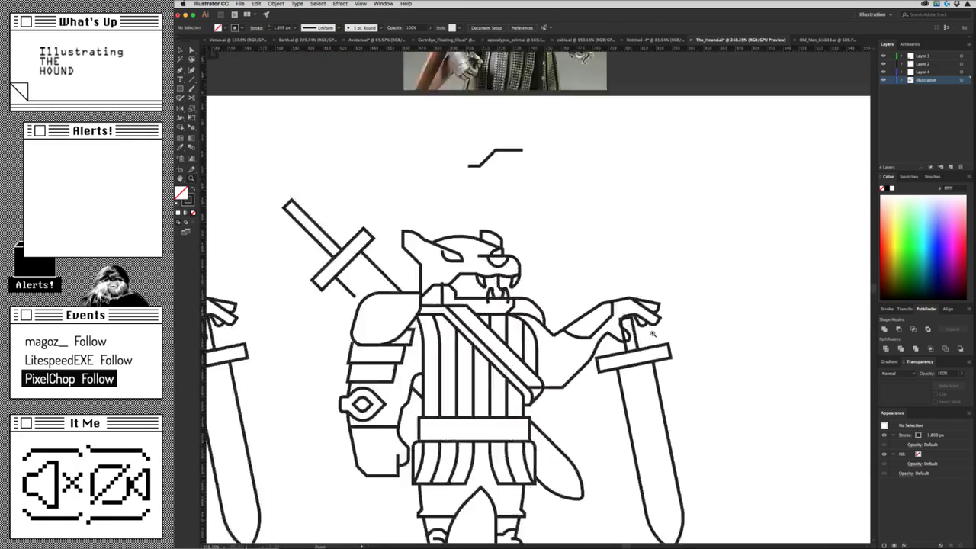
scroll(652, 334, up, 3)
scroll(582, 333, up, 2)
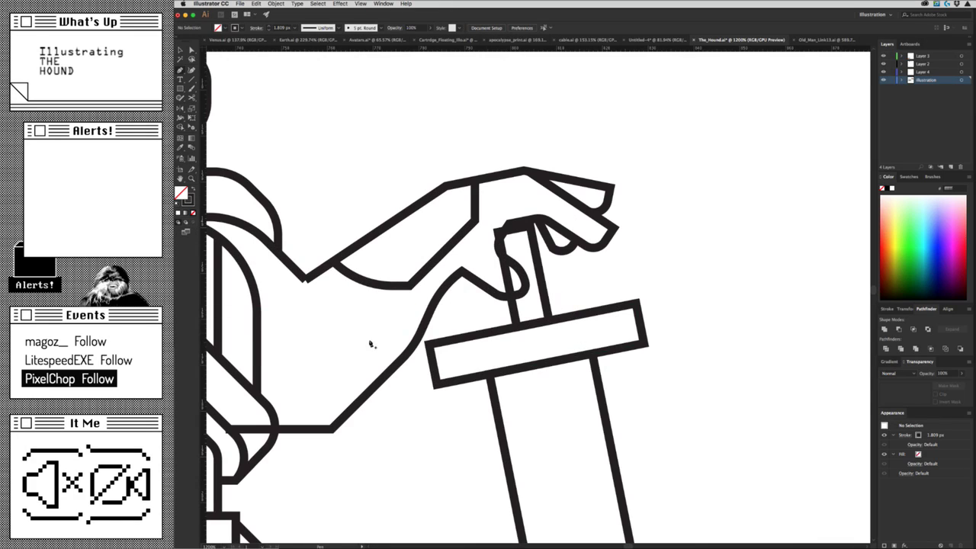
scroll(370, 344, left, 5)
scroll(370, 343, up, 2)
click(532, 329)
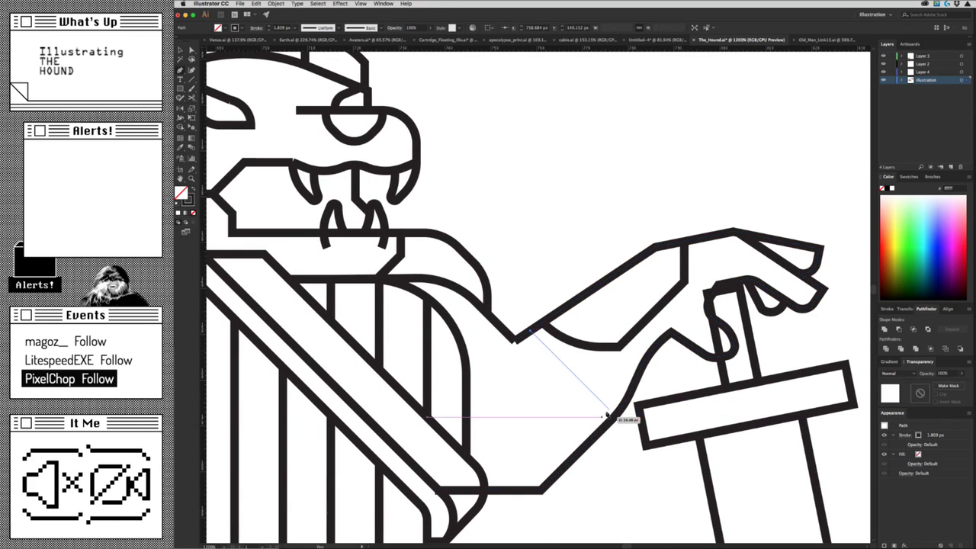
click(581, 380)
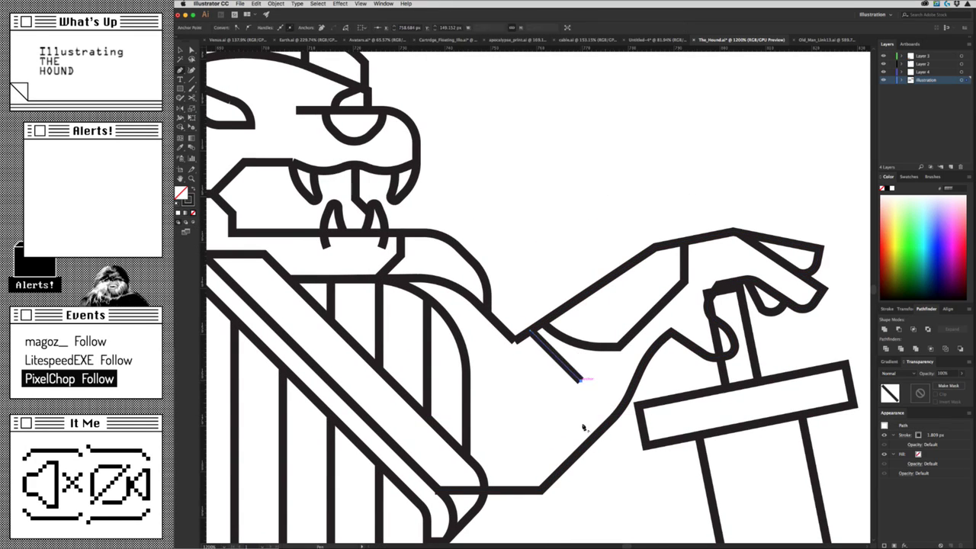
click(581, 448)
Delete the stray thin line near the arm and close the arm path with a final segment.
scroll(611, 459, down, 5)
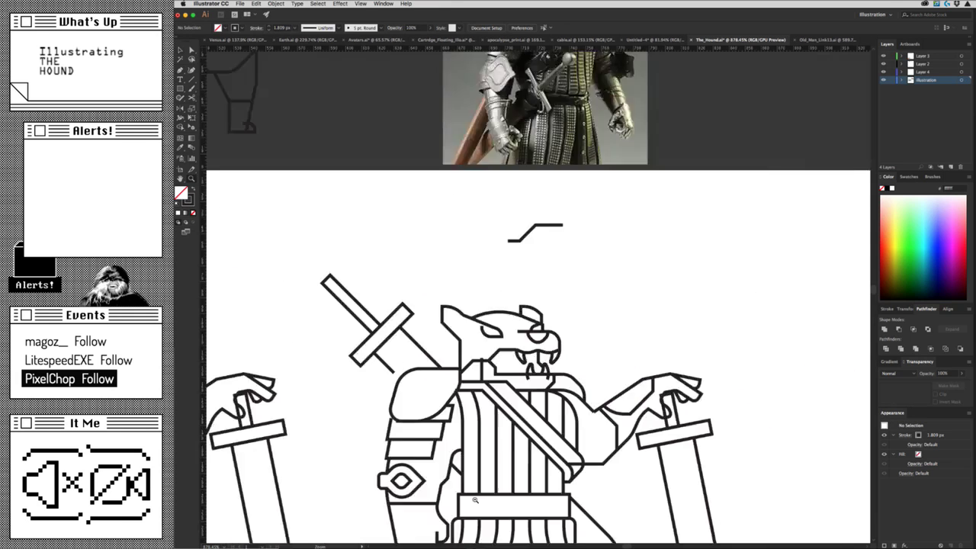
scroll(611, 460, down, 3)
scroll(583, 412, up, 8)
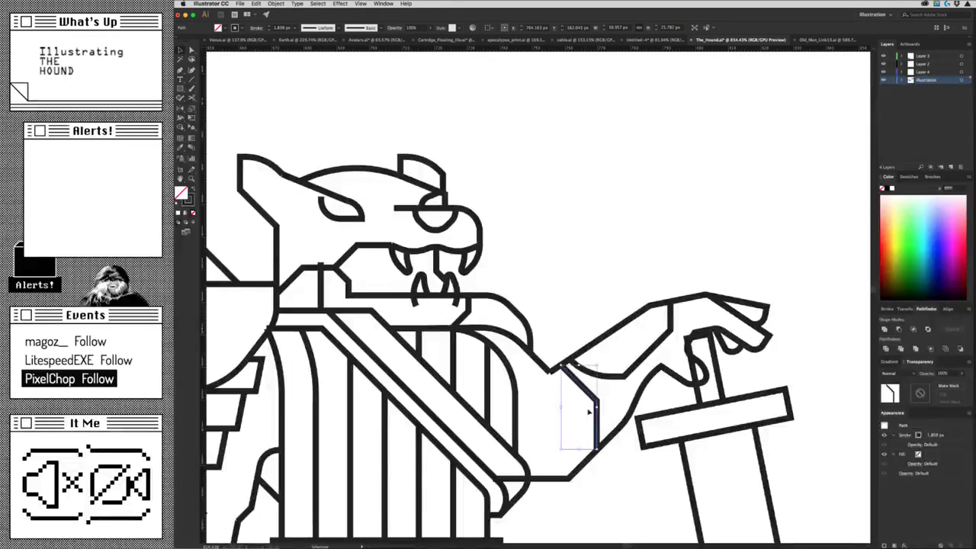
key(Delete)
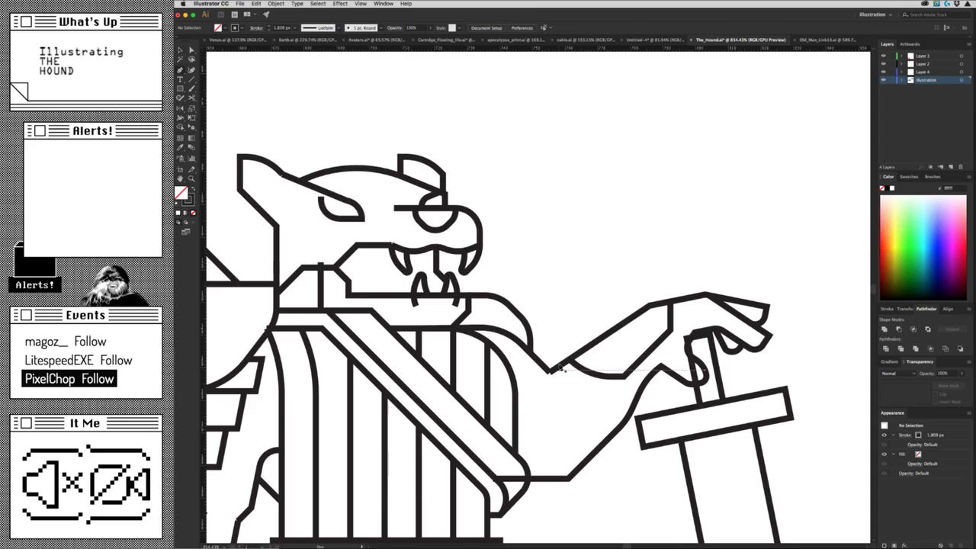
click(552, 371)
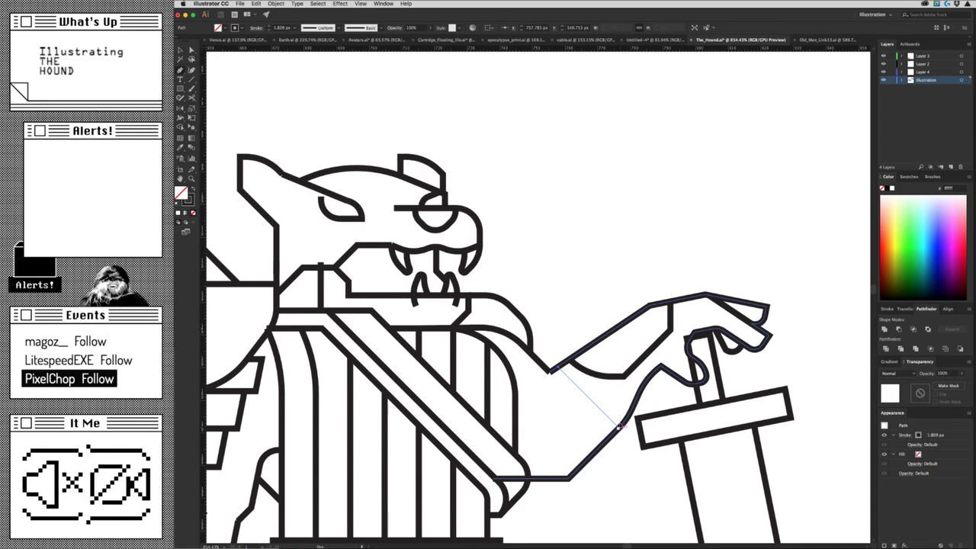
click(619, 429)
scroll(625, 447, down, 5)
scroll(625, 447, down, 2)
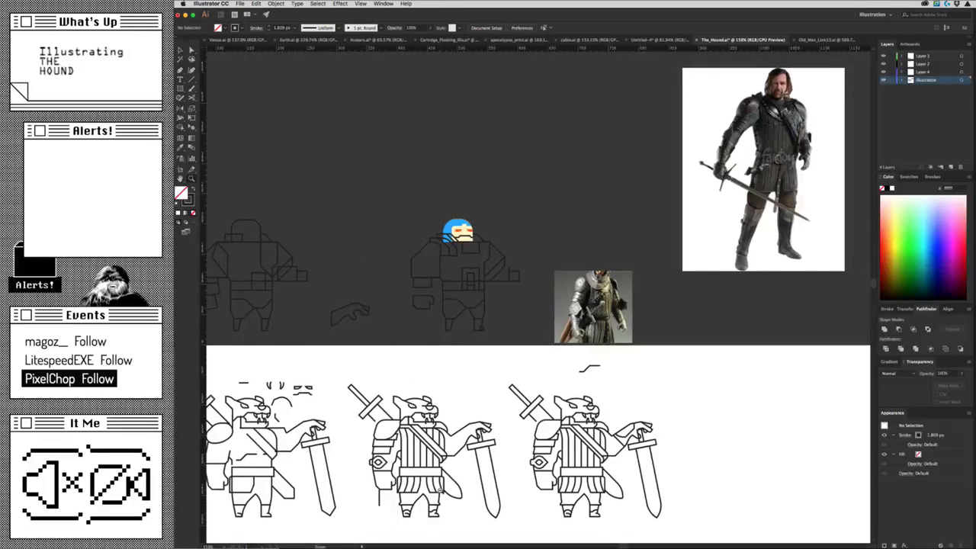
scroll(614, 439, up, 2)
scroll(613, 439, up, 2)
scroll(614, 438, up, 2)
scroll(609, 419, up, 1)
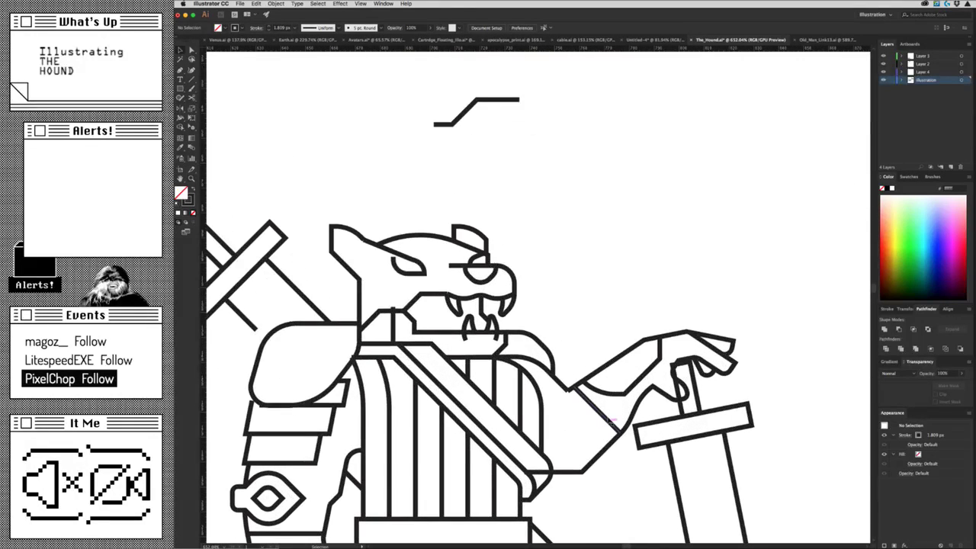
Shift the arm's lower end anchor and a forearm outline anchor to the left.
drag(581, 468, 538, 473)
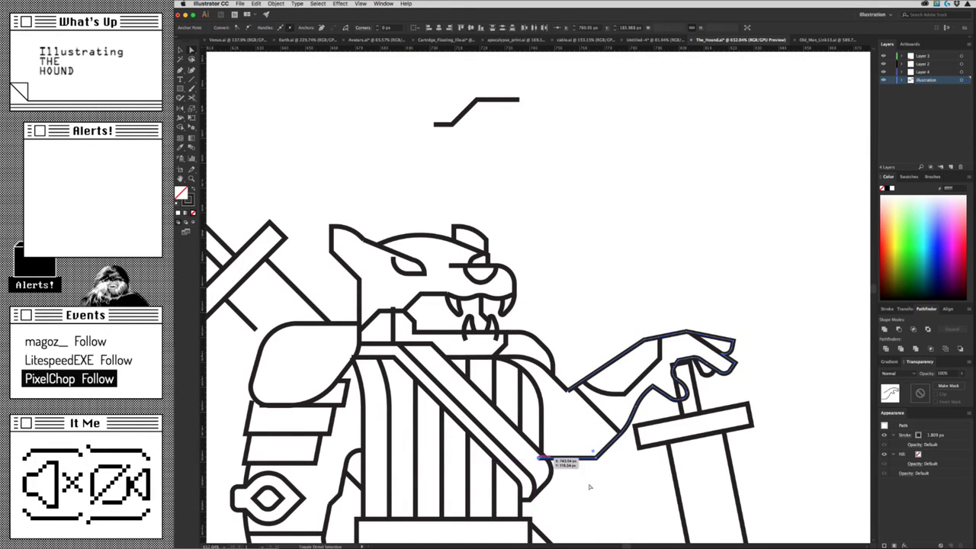
scroll(588, 484, down, 3)
scroll(588, 483, down, 3)
scroll(610, 457, down, 1)
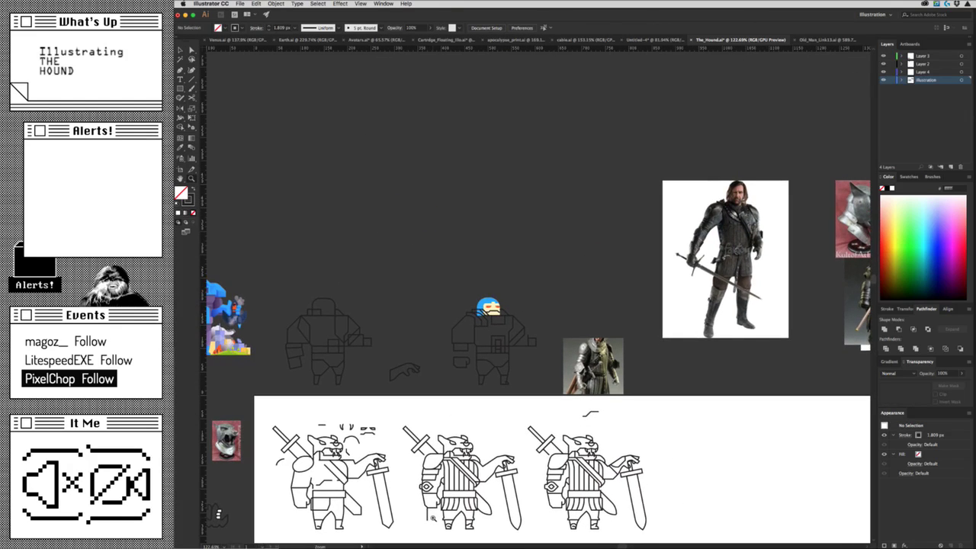
scroll(605, 453, up, 5)
click(597, 456)
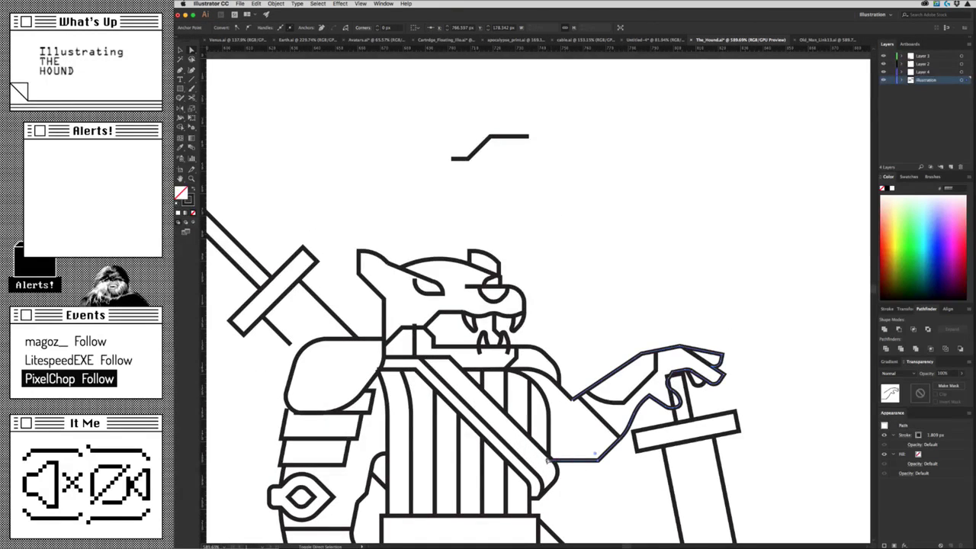
drag(594, 456, 562, 461)
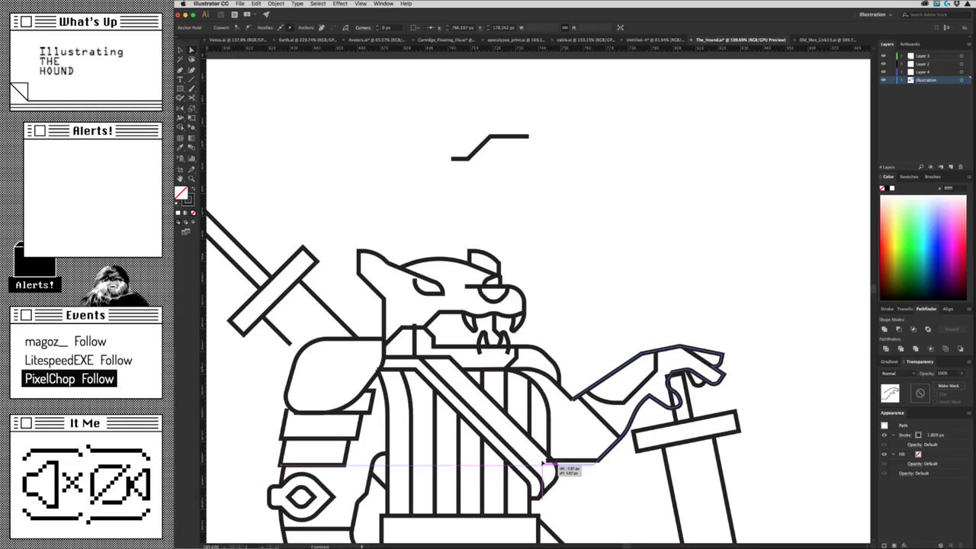
click(610, 480)
scroll(538, 509, down, 3)
scroll(538, 509, down, 2)
scroll(526, 473, down, 2)
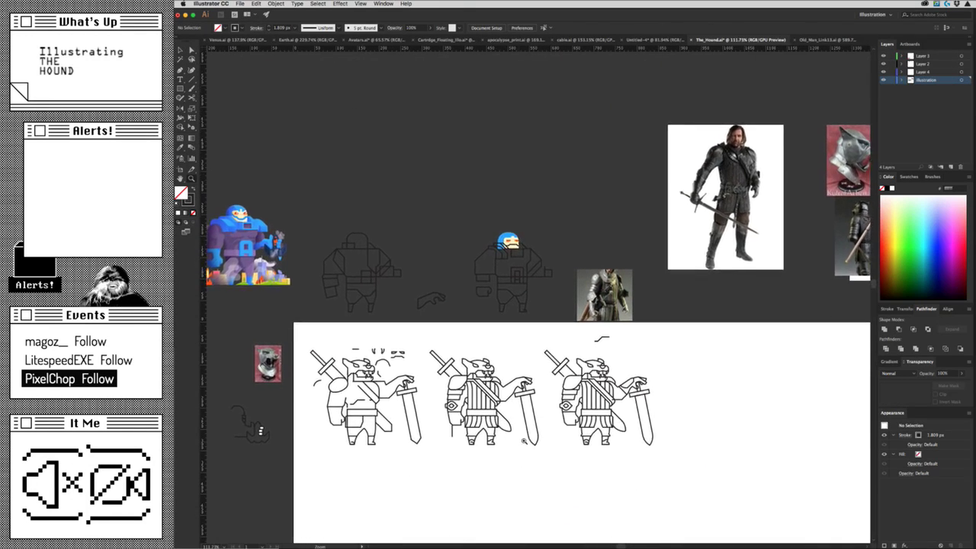
scroll(515, 442, up, 5)
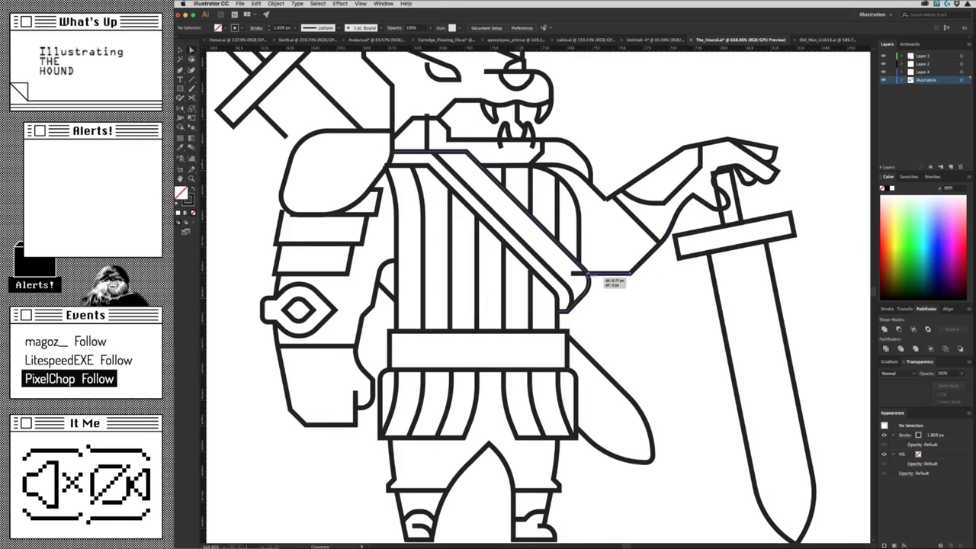
Nudge the curved forearm segment near the hand up and to the left.
click(586, 273)
drag(624, 305, 615, 455)
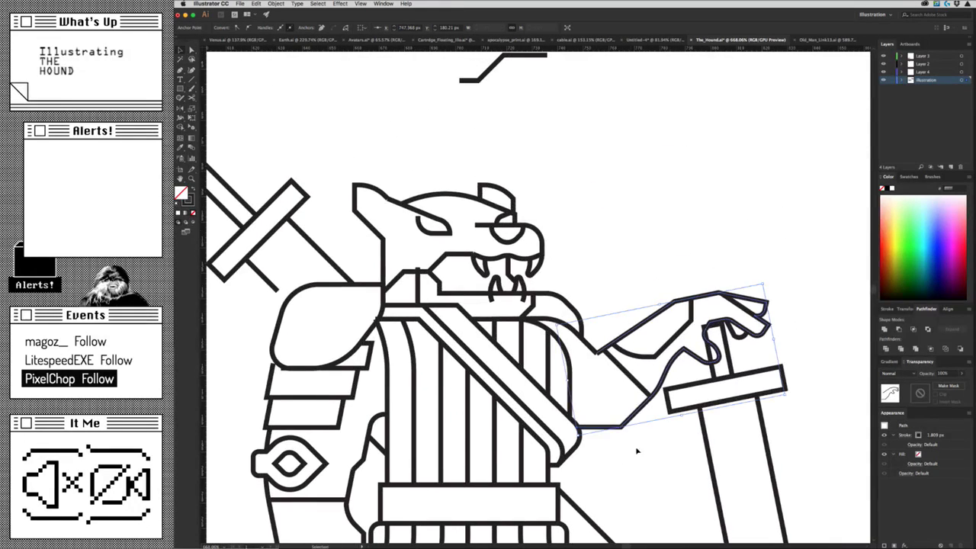
click(635, 349)
click(636, 353)
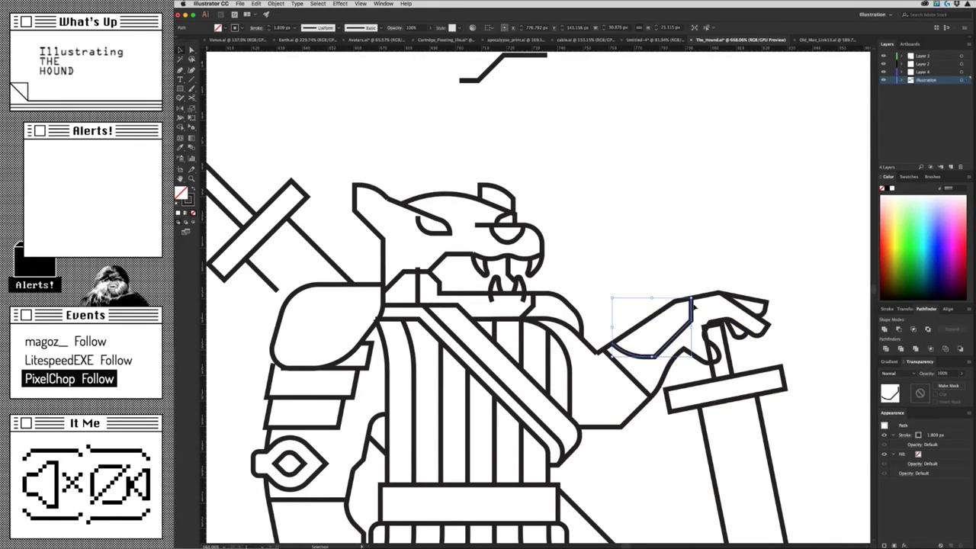
drag(657, 357, 648, 348)
click(669, 337)
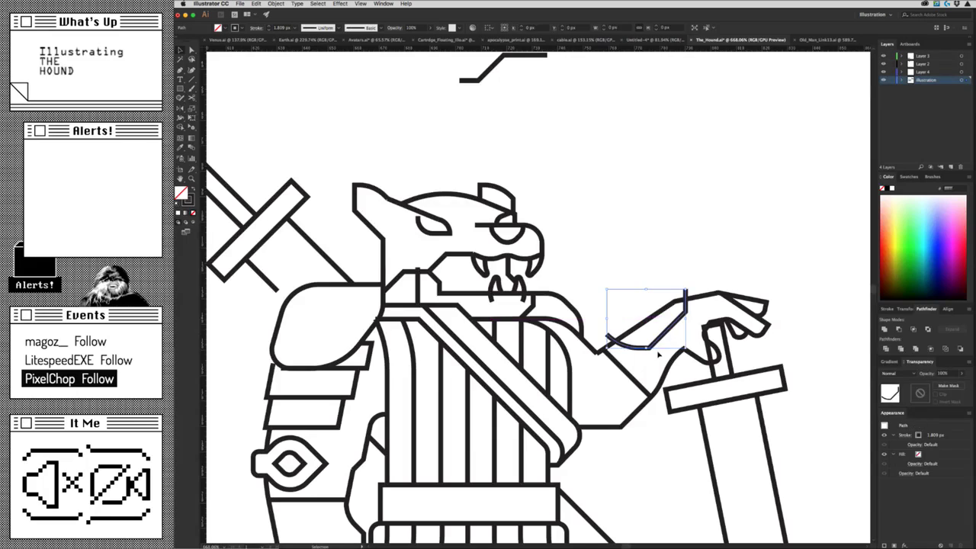
Pan and zoom to view the hound drafts alongside the reference photos.
scroll(668, 328, down, 10)
scroll(619, 122, up, 2)
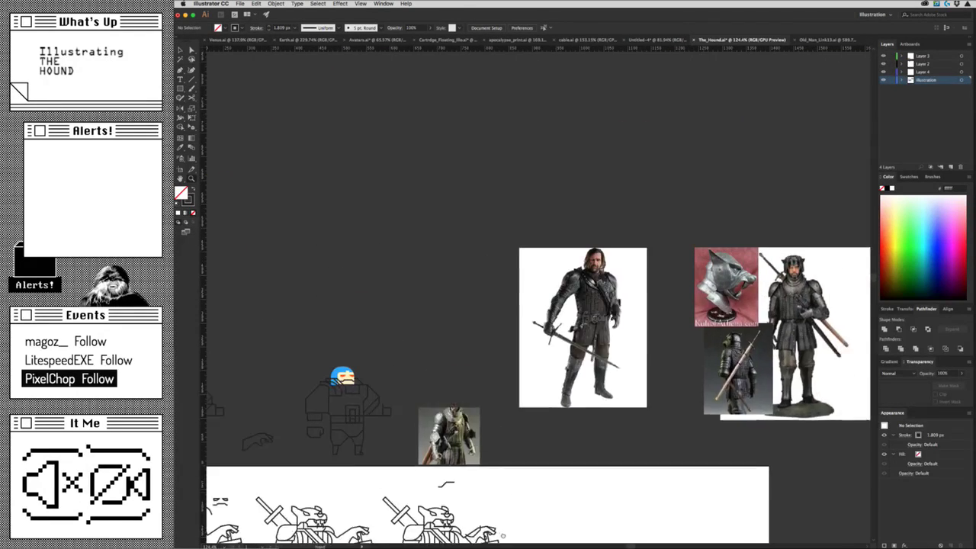
scroll(619, 122, up, 3)
scroll(619, 122, up, 2)
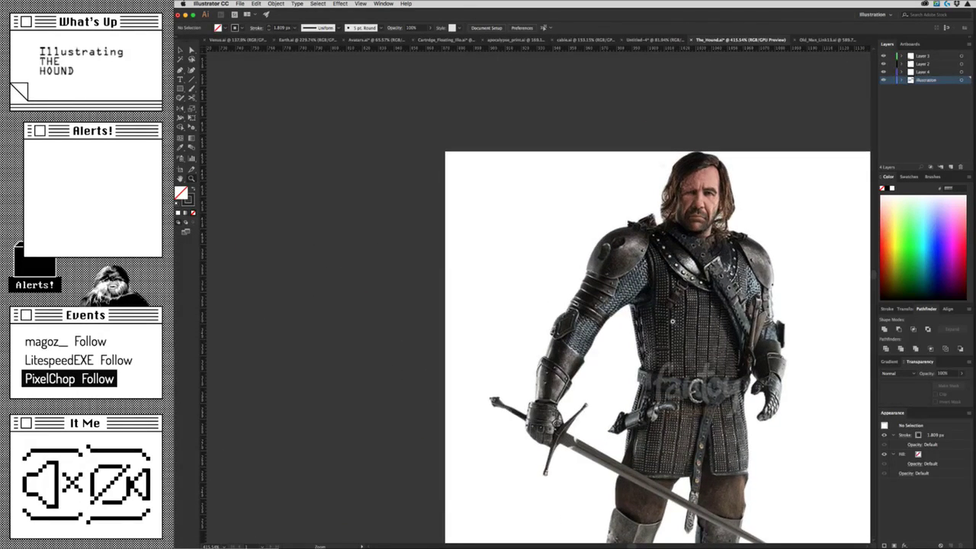
scroll(672, 321, down, 1)
scroll(671, 321, down, 3)
drag(519, 485, 555, 414)
scroll(555, 414, down, 2)
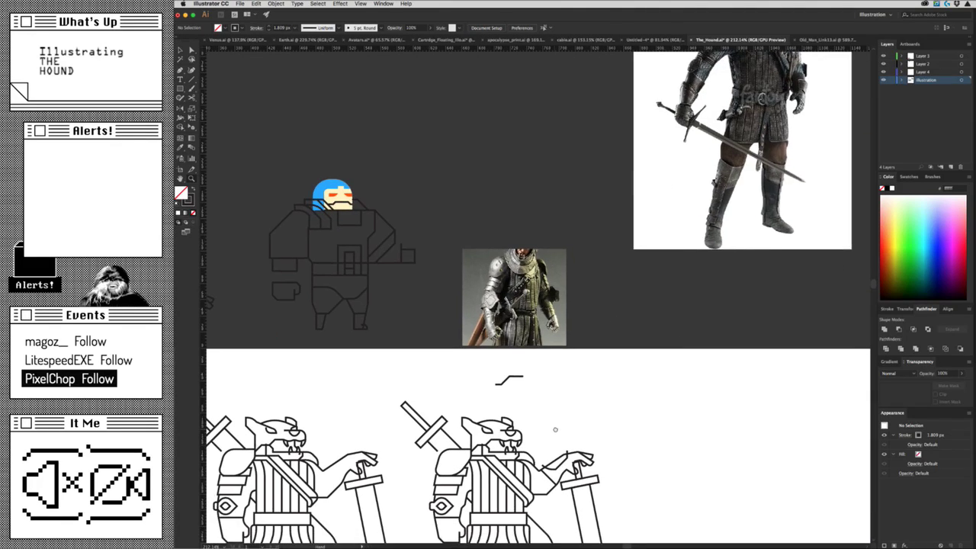
scroll(590, 425, left, 1)
scroll(610, 396, down, 5)
scroll(610, 397, left, 3)
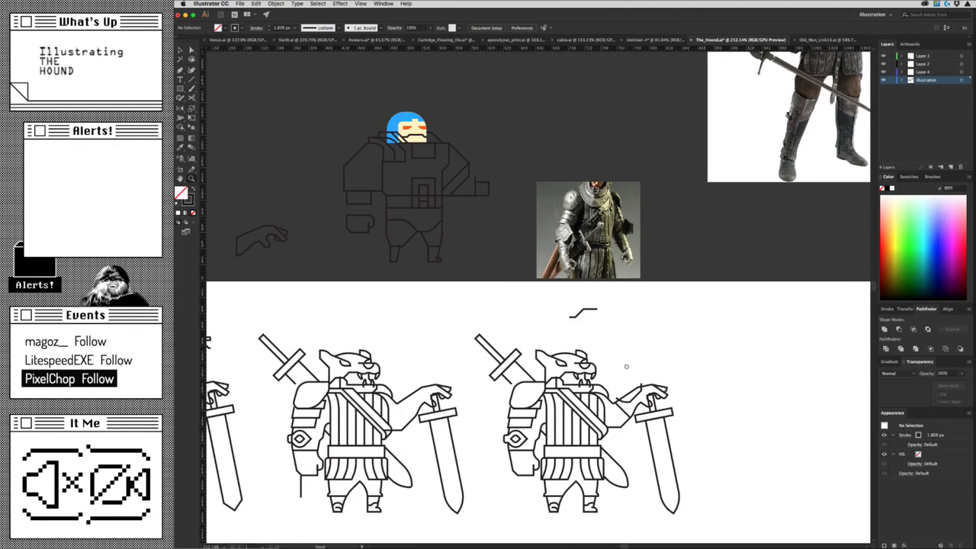
mouse_move(626, 367)
mouse_down()
mouse_move(552, 497)
mouse_move(568, 461)
mouse_up()
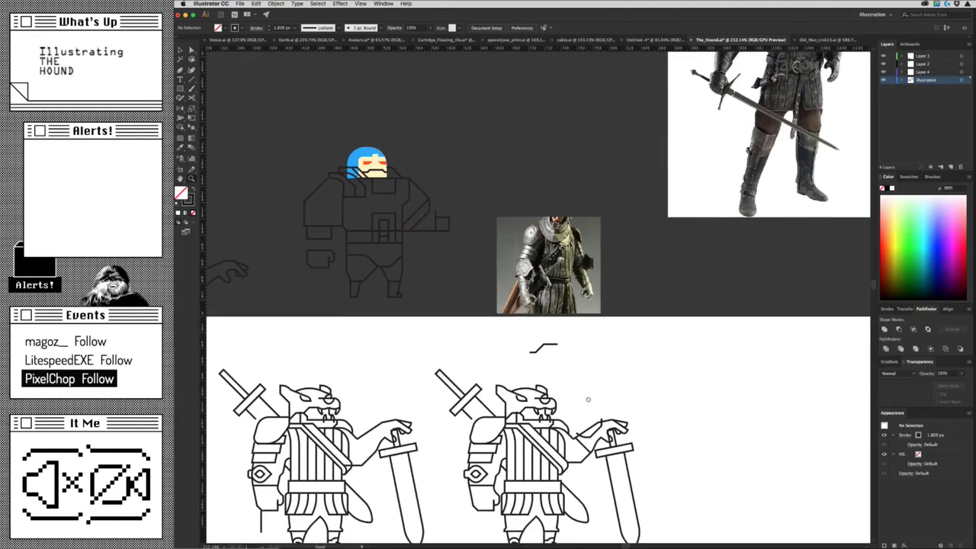
scroll(568, 460, down, 3)
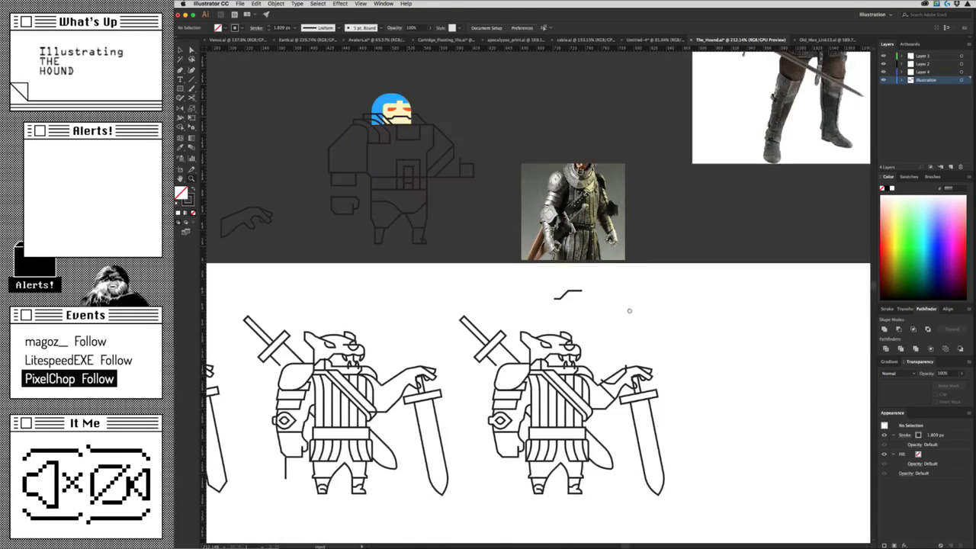
scroll(514, 430, down, 1)
scroll(513, 429, up, 5)
scroll(580, 410, up, 3)
scroll(580, 410, up, 2)
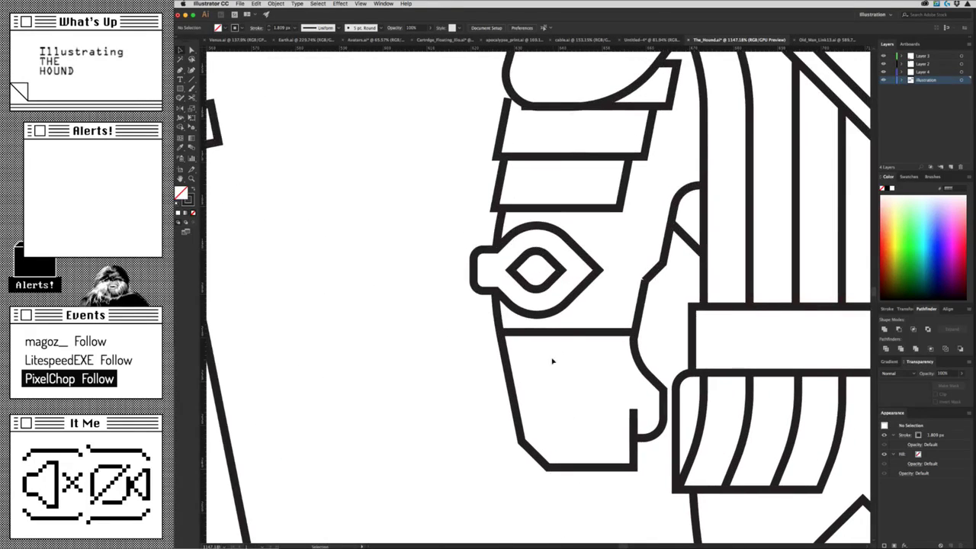
Undo a line move and draw a new straight line across the forearm guard.
drag(568, 330, 567, 375)
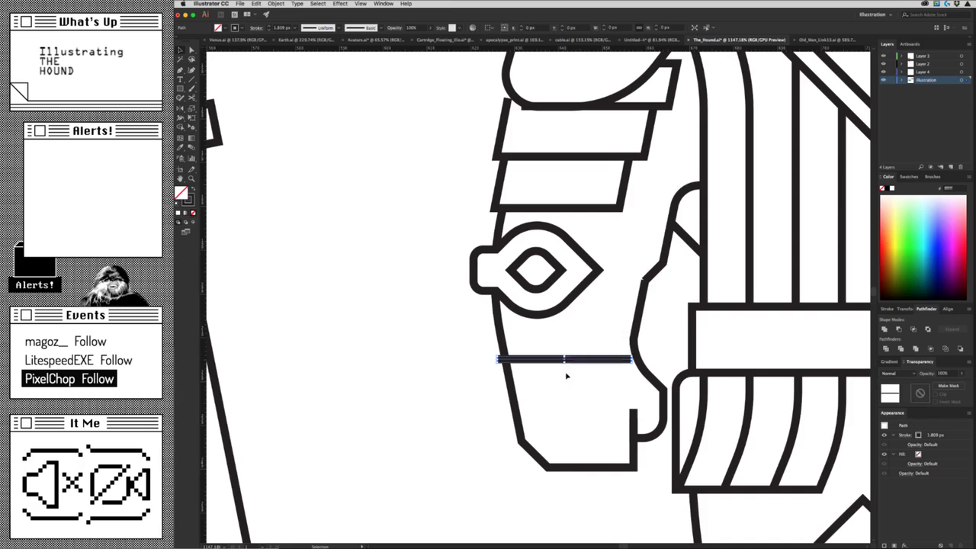
key(ctrl+z)
click(598, 363)
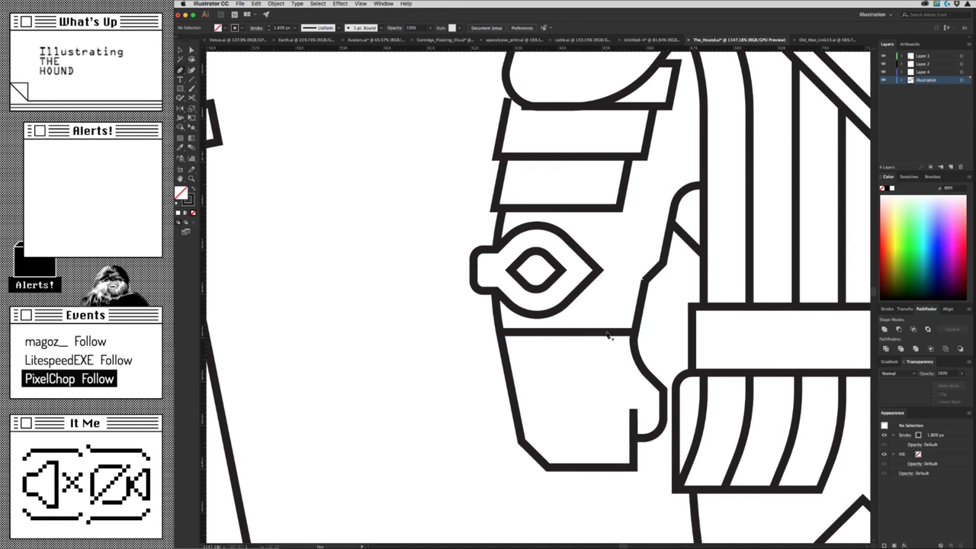
click(504, 357)
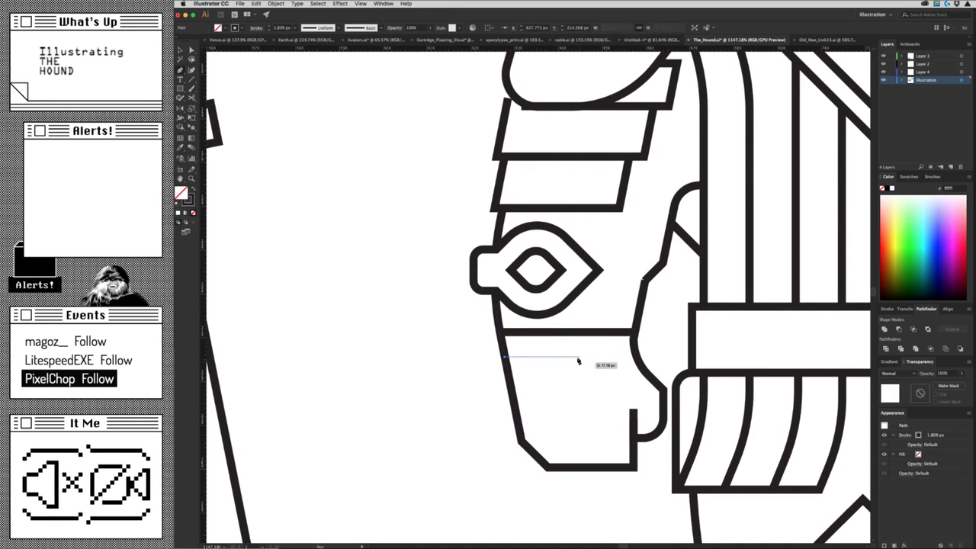
click(577, 357)
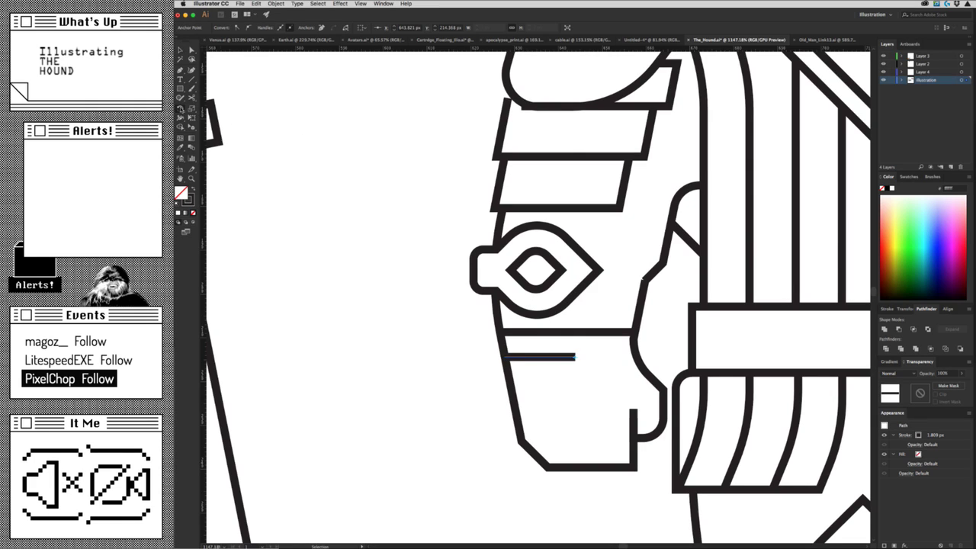
Rotate the new line 11.25° and move it to the left.
double_click(181, 109)
click(183, 106)
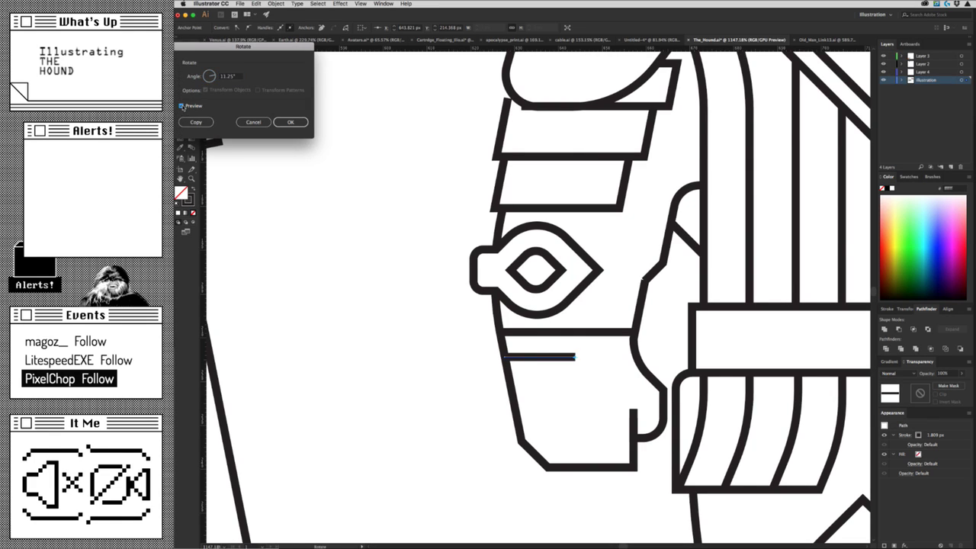
click(290, 122)
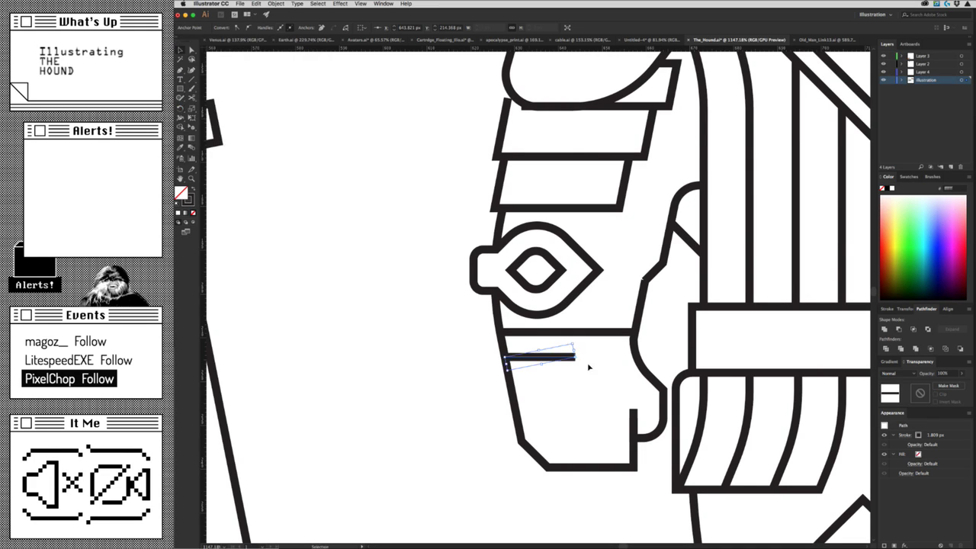
key(ctrl+z)
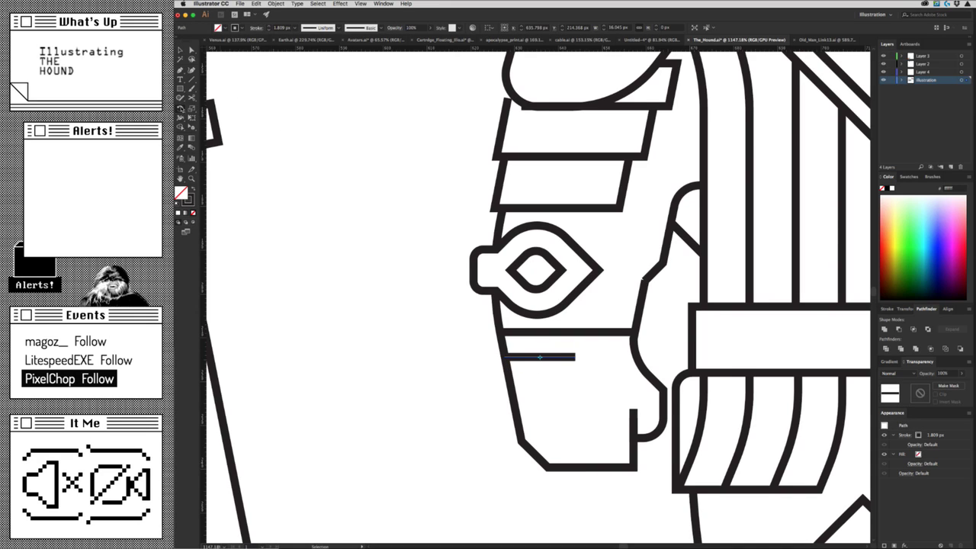
double_click(182, 107)
click(299, 124)
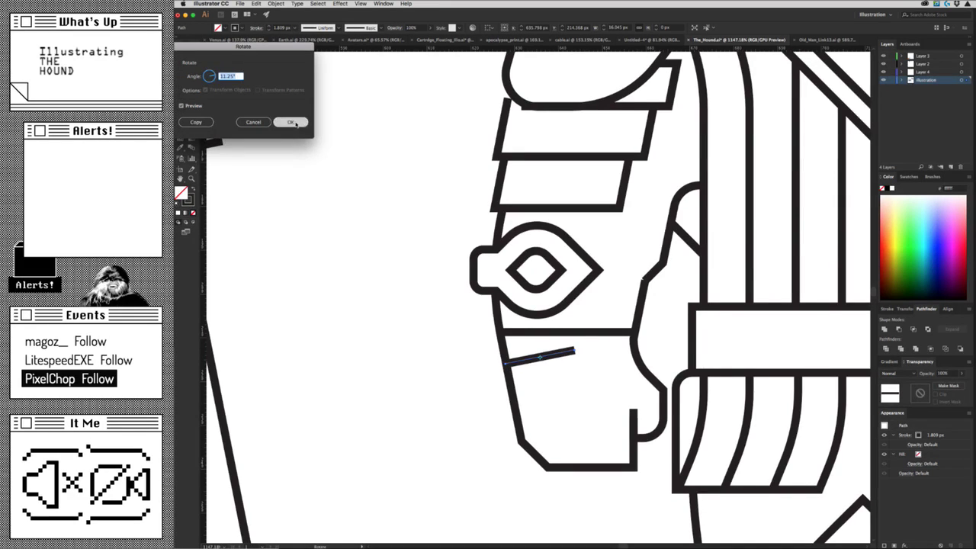
mouse_move(558, 355)
mouse_down()
mouse_move(422, 367)
mouse_move(481, 368)
mouse_move(438, 358)
mouse_up()
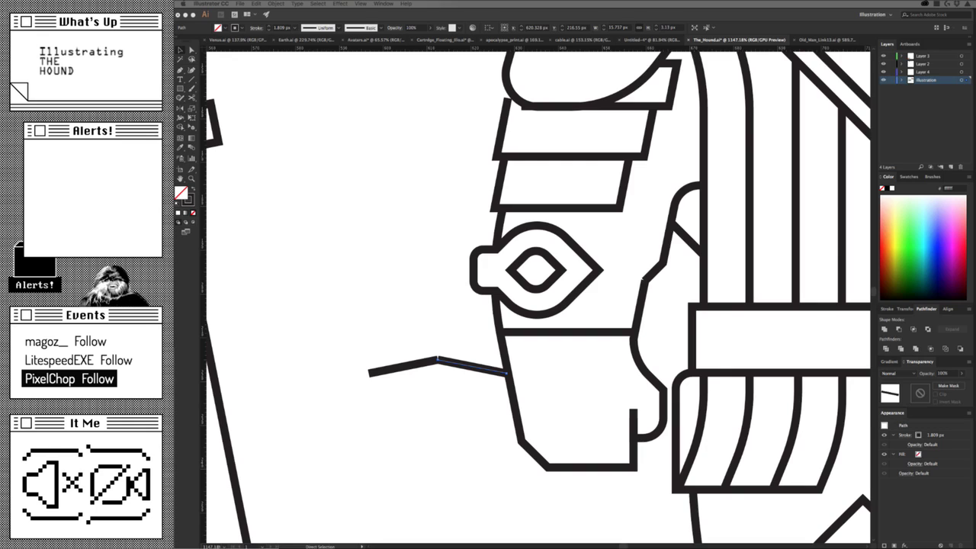
Rearrange the drawn line segments with the Selection tool.
key(v)
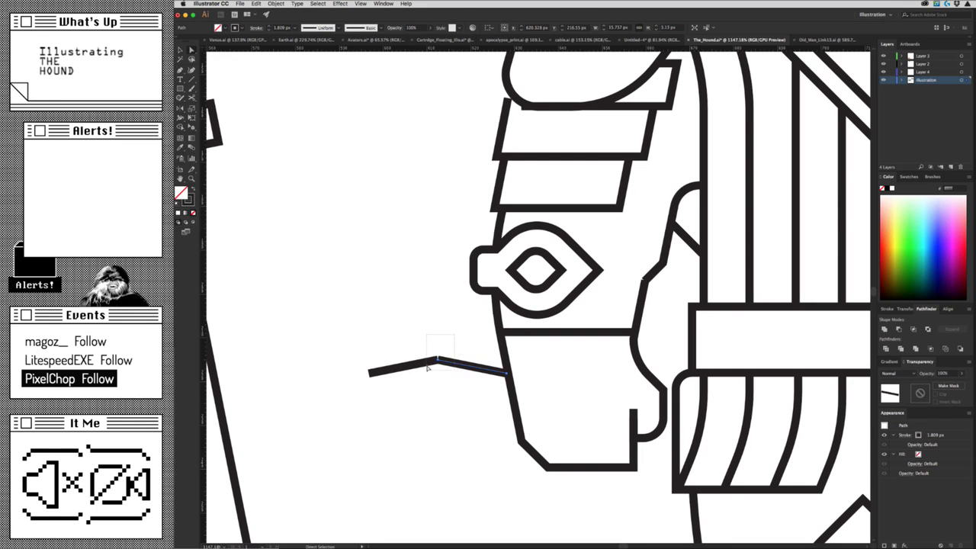
click(422, 379)
drag(421, 379, 442, 390)
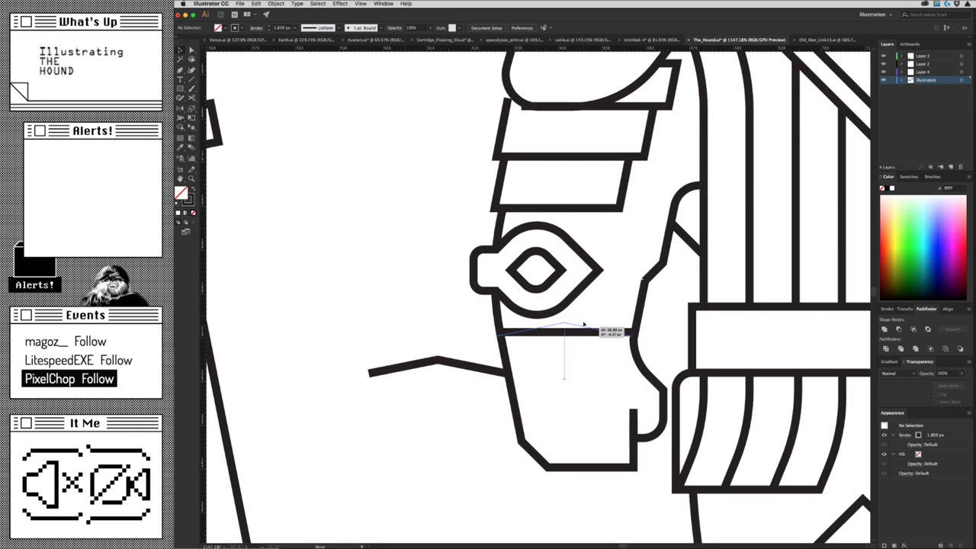
mouse_move(582, 329)
mouse_down()
mouse_move(540, 332)
mouse_move(553, 333)
mouse_up()
click(568, 364)
Undo the last move and drag the angled line across the guard below the gem.
key(a)
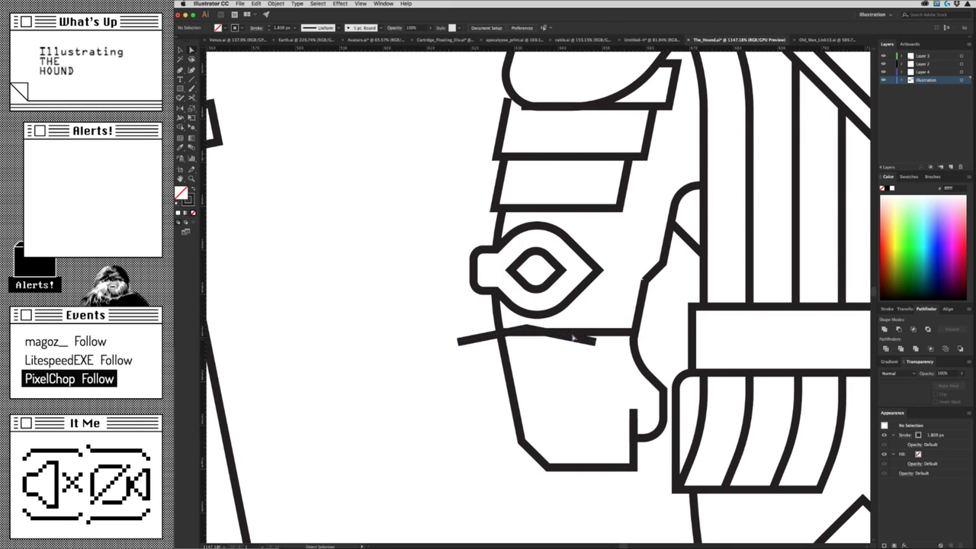
key(v)
click(524, 257)
click(594, 311)
key(ctrl+z)
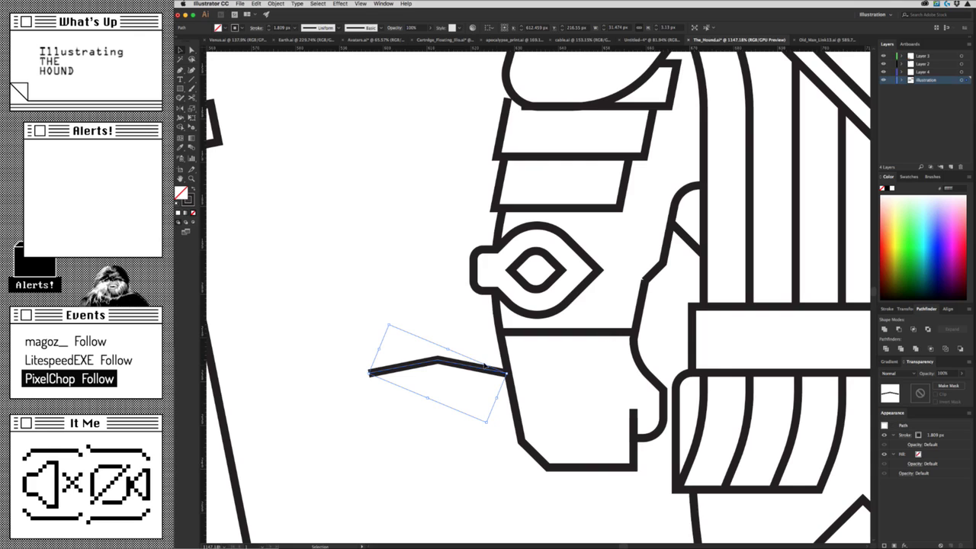
mouse_move(468, 364)
mouse_down()
mouse_move(597, 330)
mouse_move(633, 339)
mouse_up()
click(603, 353)
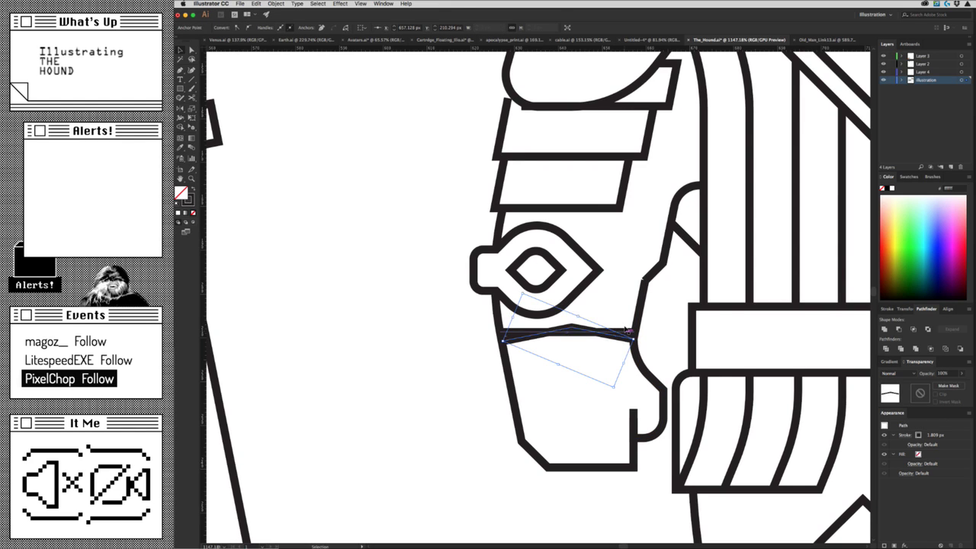
Undo the accidental line move and zoom in on the gap in the forearm's inner outline.
scroll(546, 381, down, 5)
scroll(546, 382, down, 3)
scroll(545, 381, down, 3)
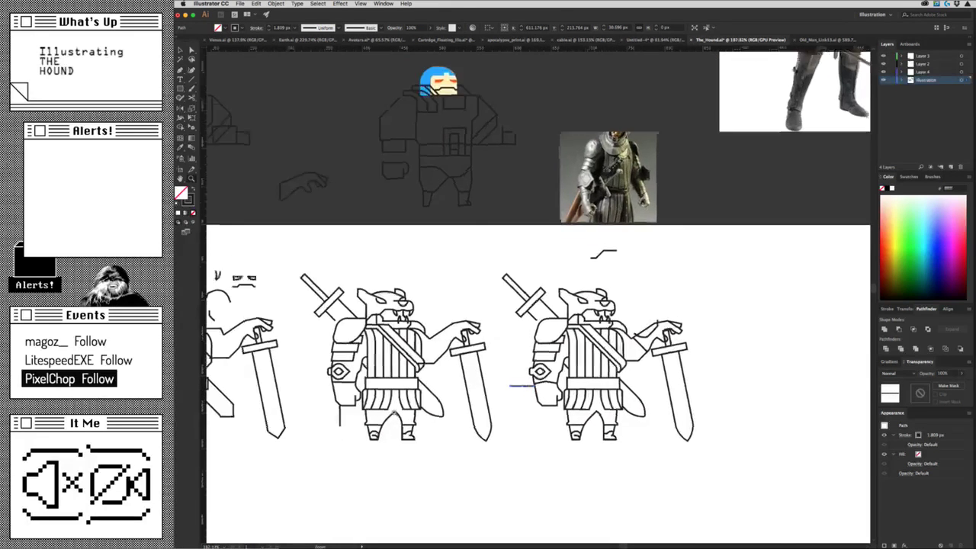
scroll(537, 390, up, 5)
key(ctrl+z)
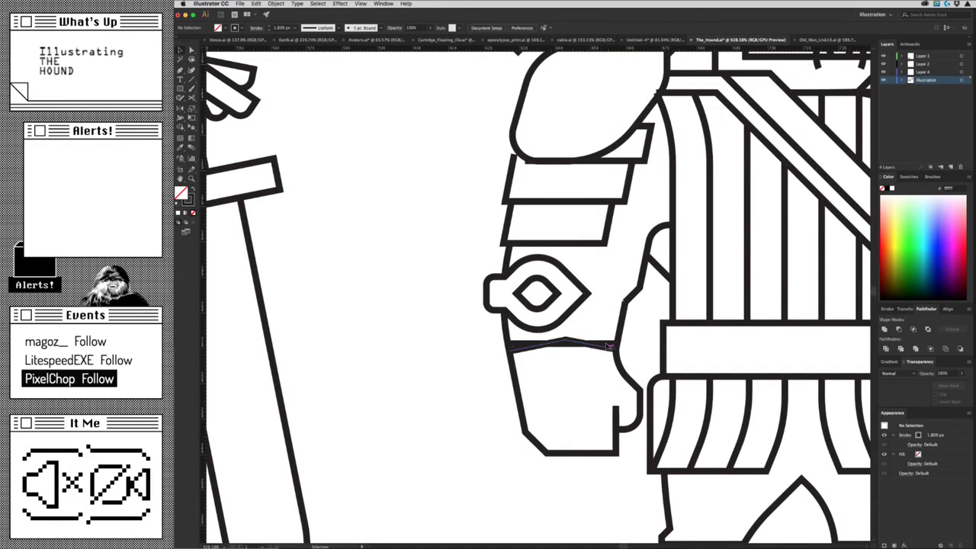
drag(627, 306, 534, 383)
key(a)
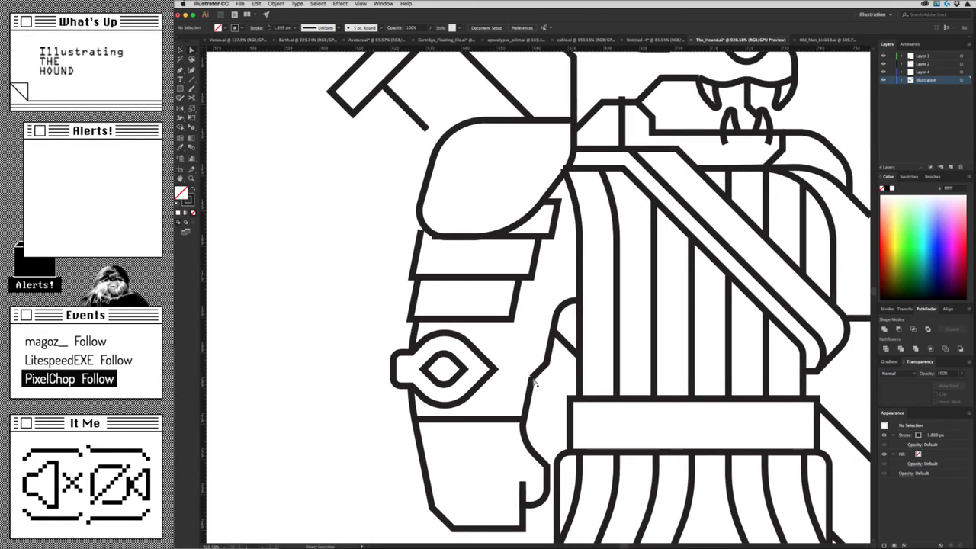
click(535, 383)
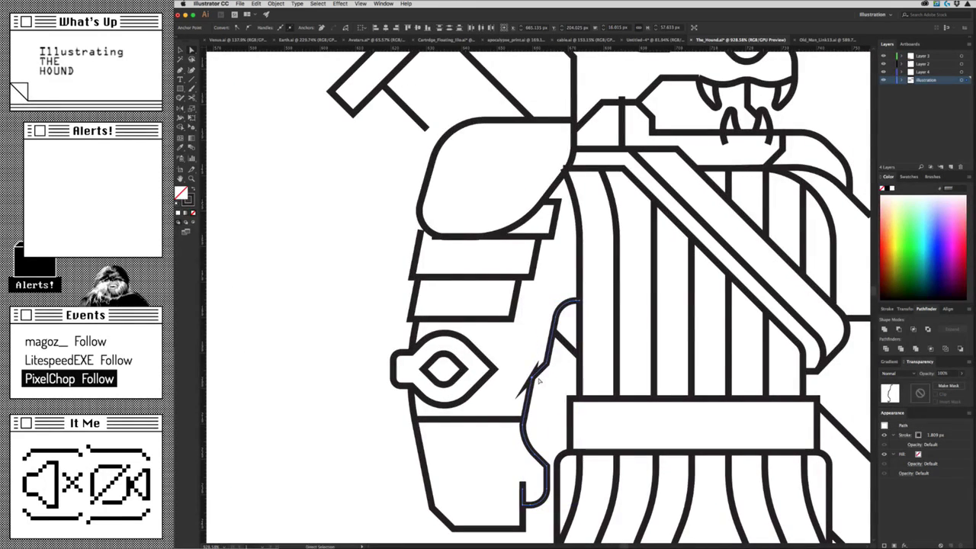
click(538, 379)
scroll(539, 379, up, 5)
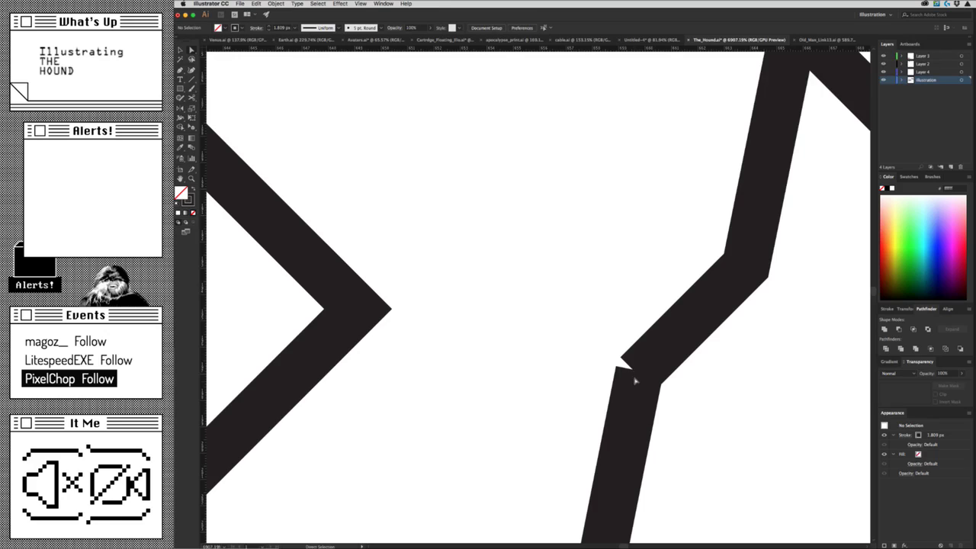
Marquee both open ends at the gap and join them with Ctrl+J.
click(637, 379)
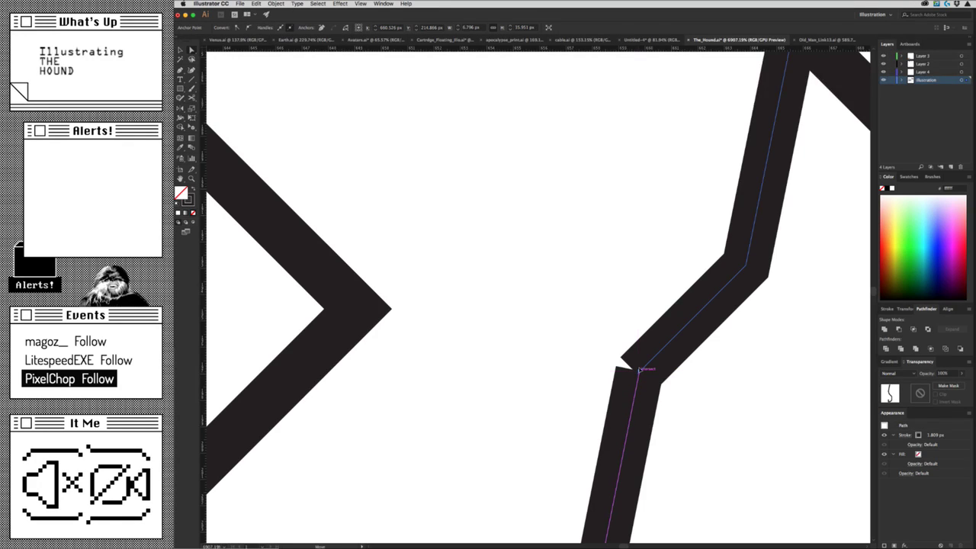
click(681, 386)
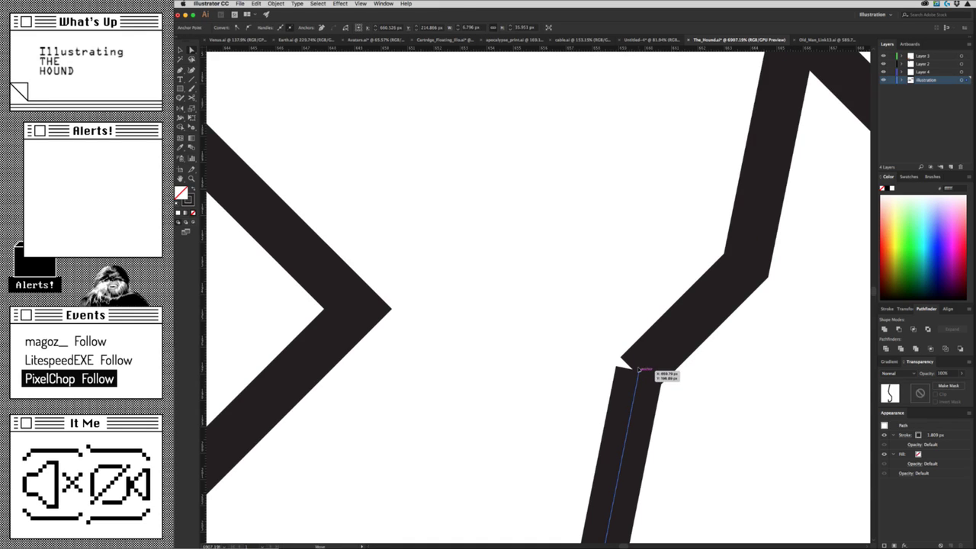
click(667, 384)
drag(668, 386, 619, 355)
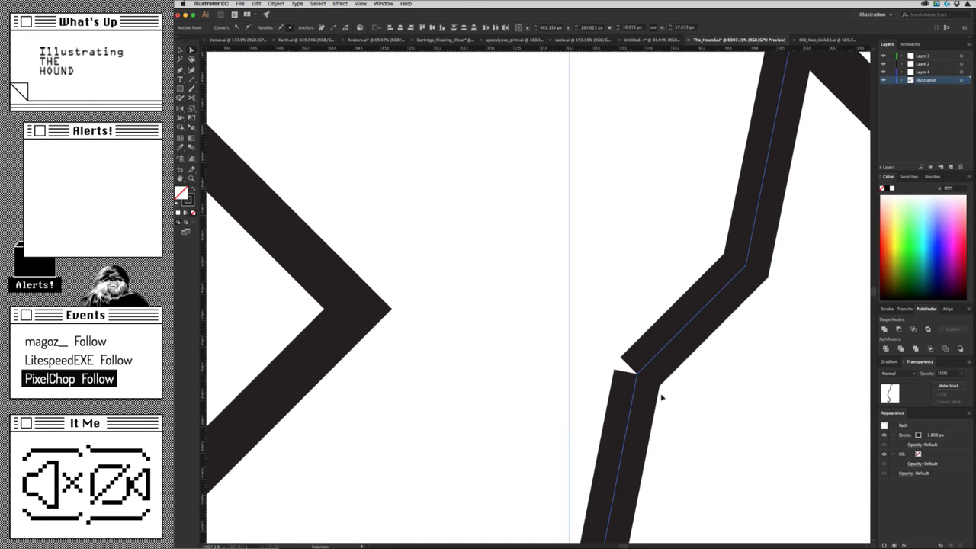
key(ctrl+j)
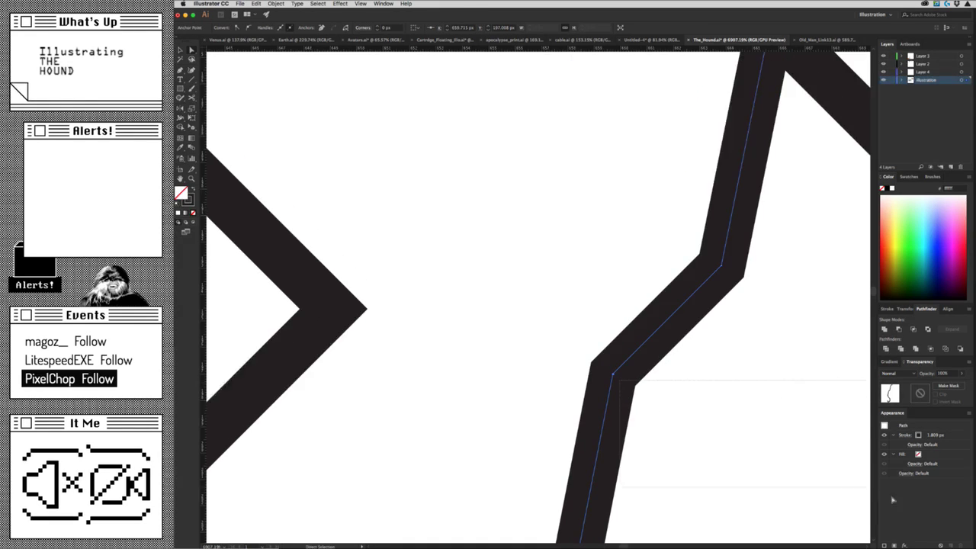
scroll(686, 392, down, 10)
click(695, 384)
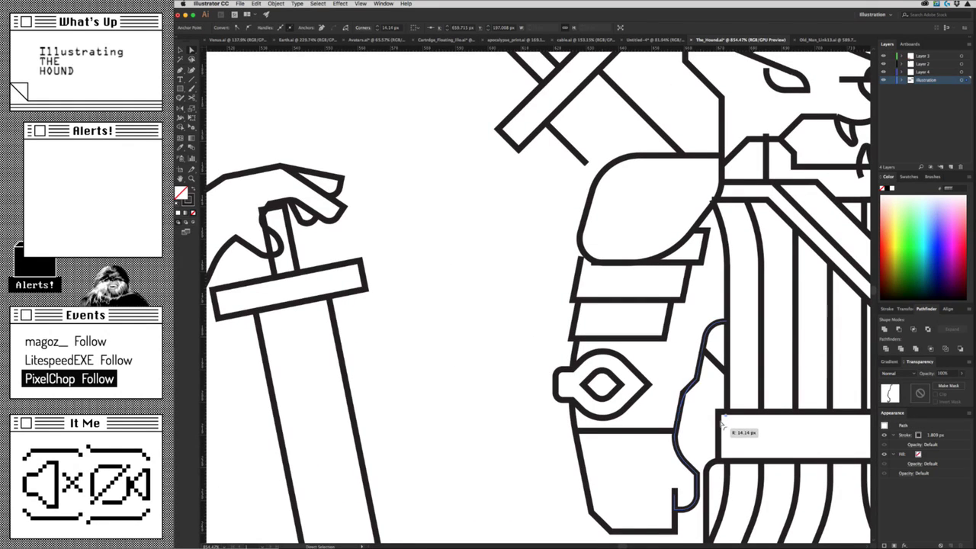
click(486, 453)
Zoom in on the raised sword arm and undo a stray edit.
scroll(507, 441, down, 5)
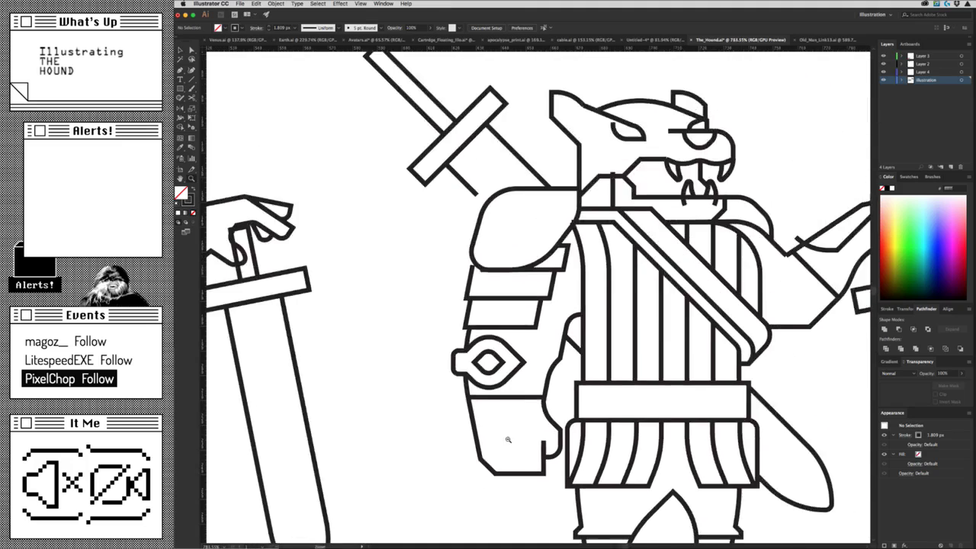
scroll(610, 453, right, 5)
scroll(609, 453, up, 2)
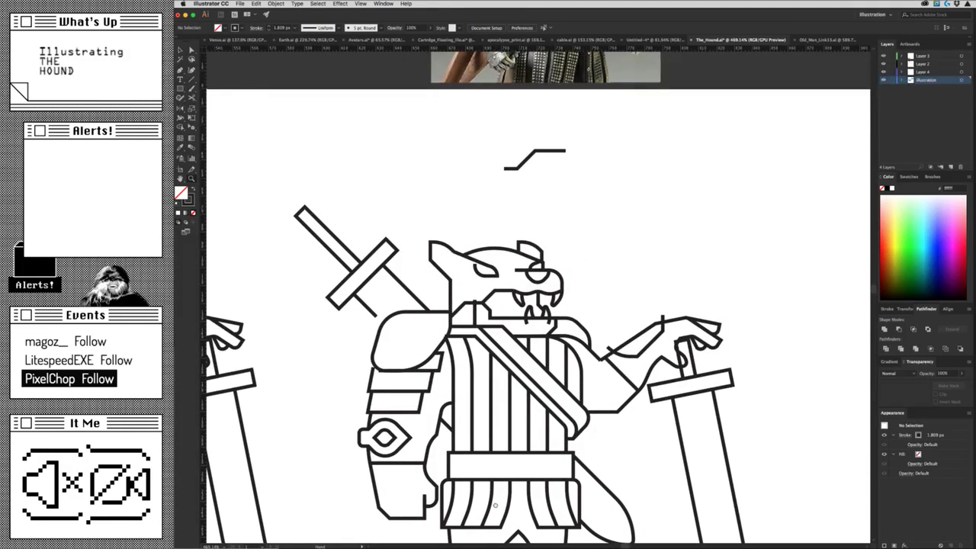
drag(636, 440, 629, 473)
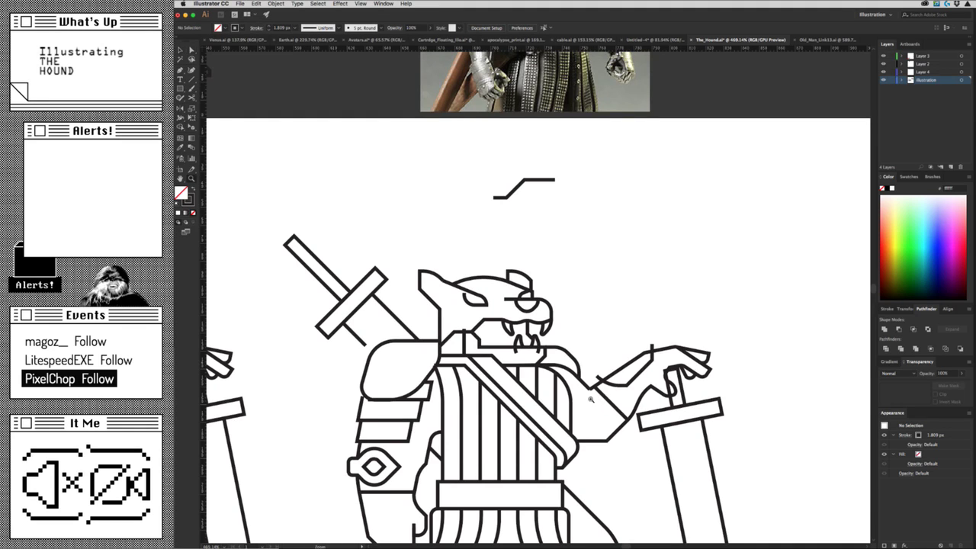
drag(597, 395, 610, 394)
click(621, 388)
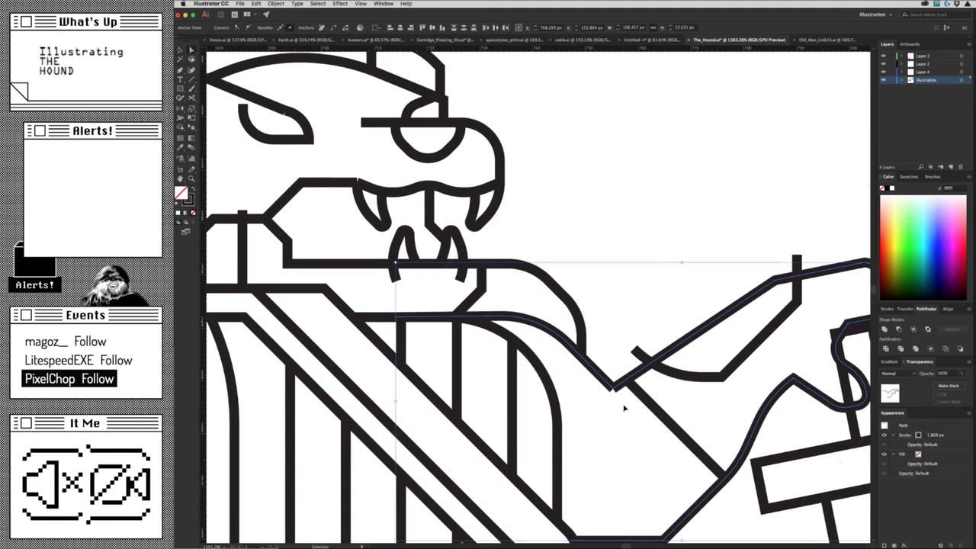
key(ctrl+z)
key(ctrl+z)
key(ctrl+z)
Drag the blade edge's end anchor down until it meets the shoulder pad.
scroll(634, 419, up, 5)
scroll(526, 458, down, 3)
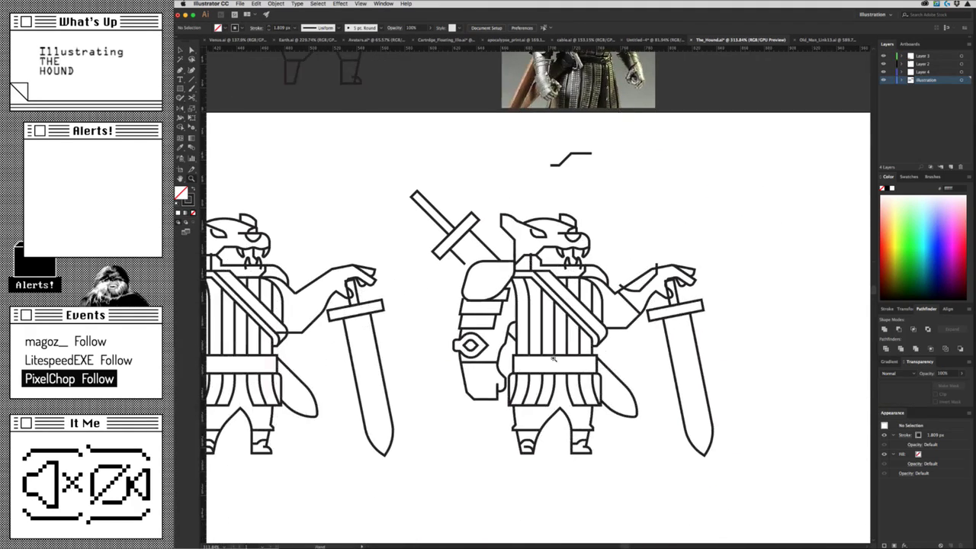
scroll(621, 400, up, 1)
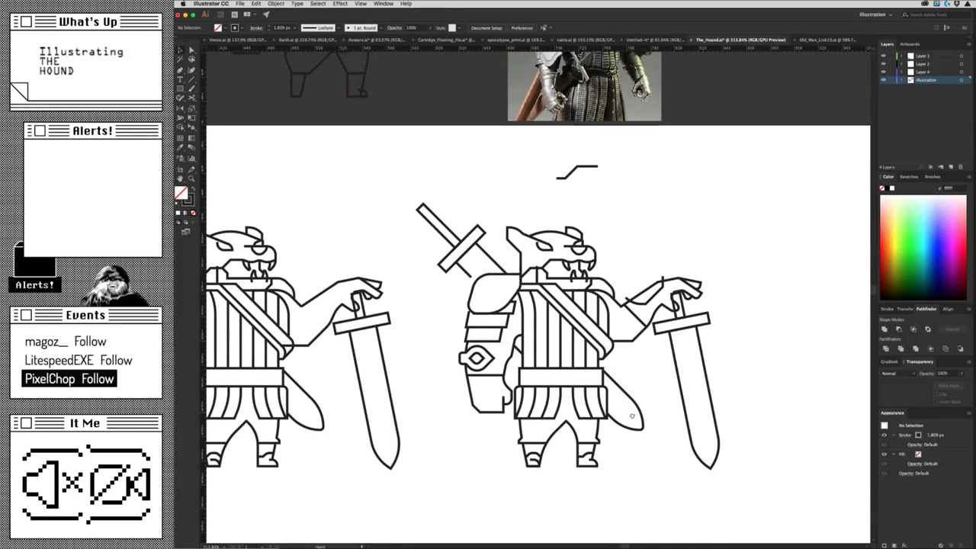
scroll(465, 284, up, 4)
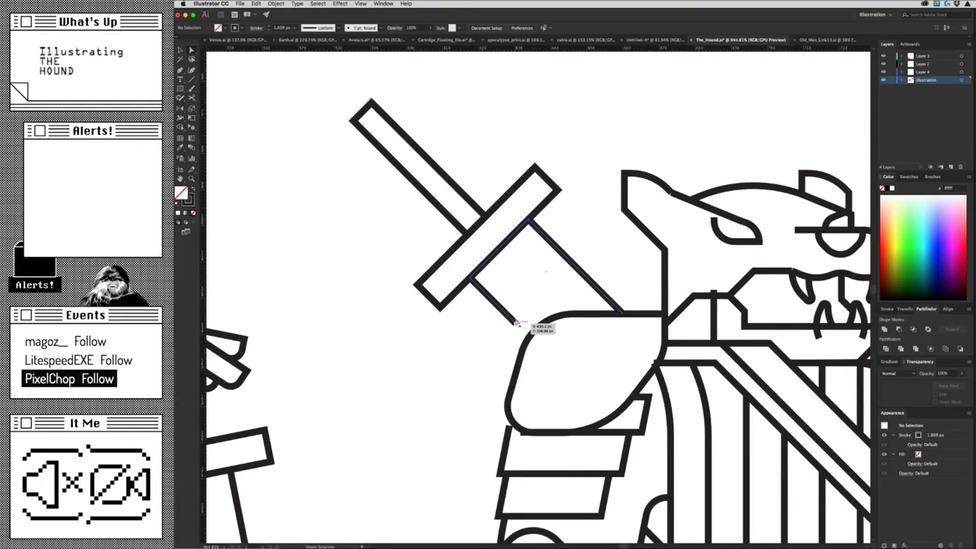
drag(471, 276, 527, 330)
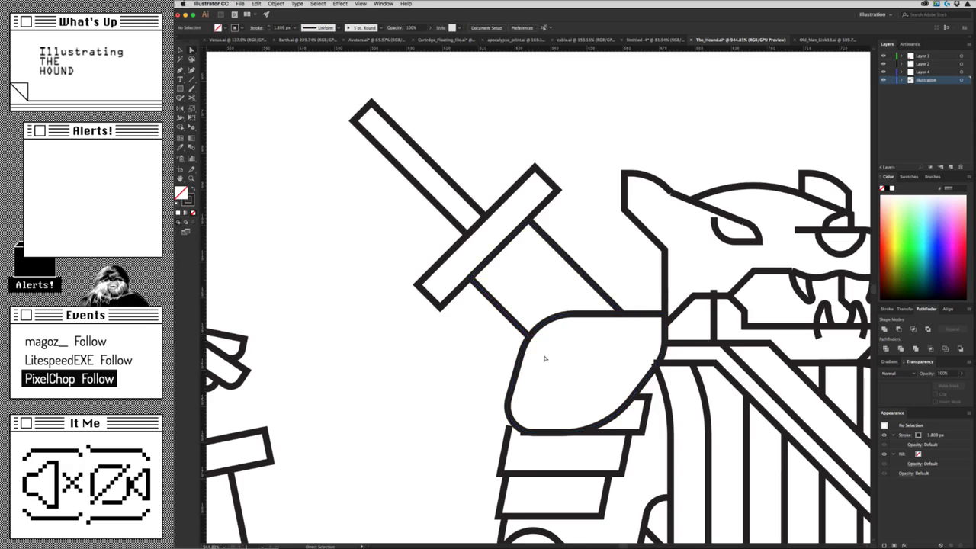
scroll(526, 331, down, 5)
scroll(498, 401, down, 1)
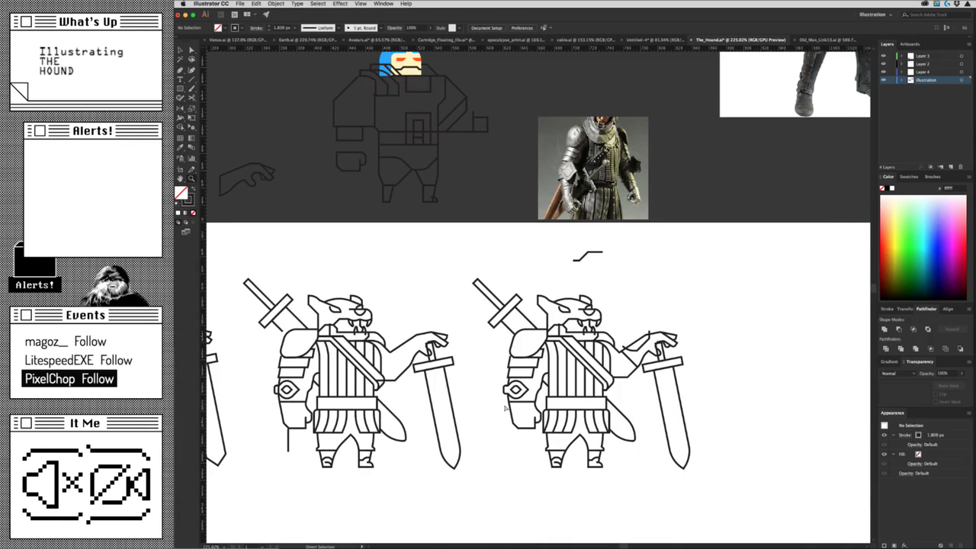
key(super+Tab)
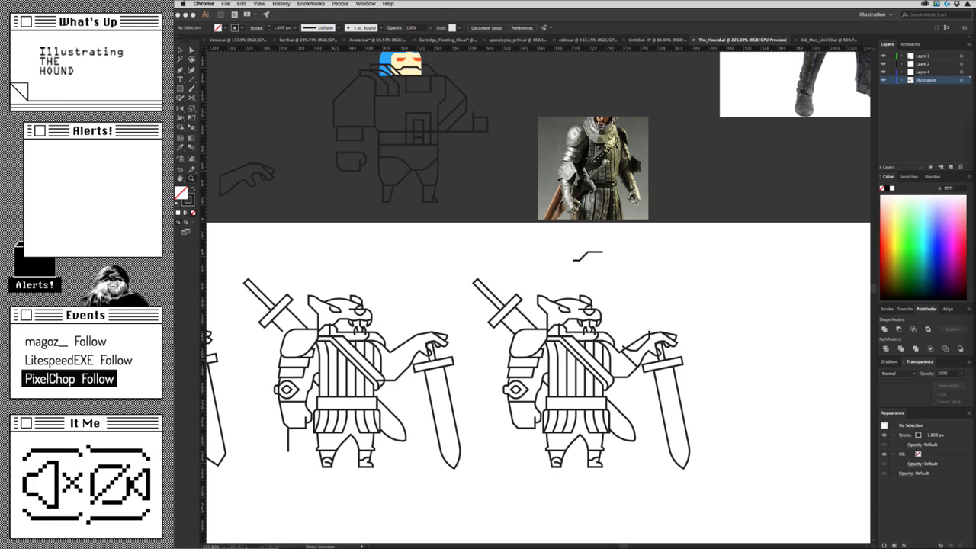
drag(786, 440, 702, 360)
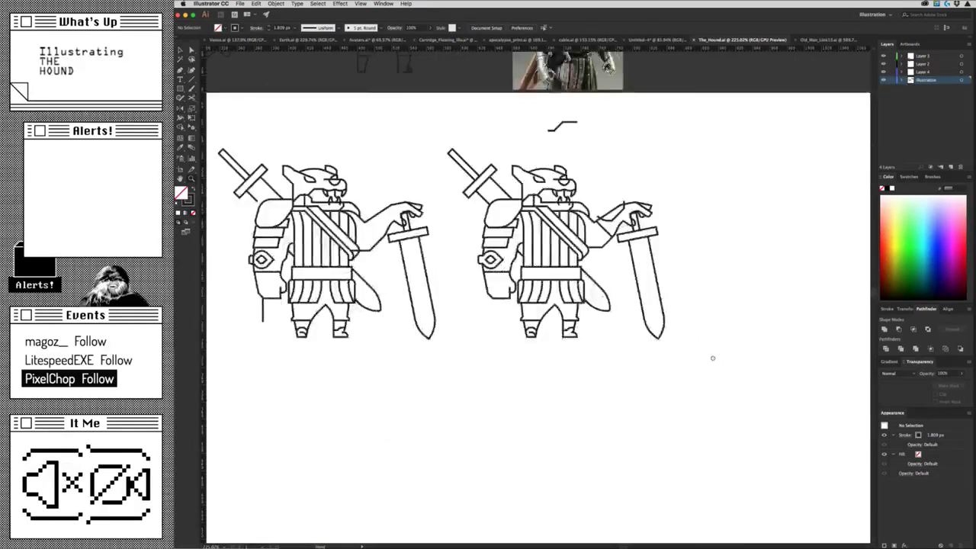
scroll(702, 359, down, 5)
scroll(686, 396, up, 1)
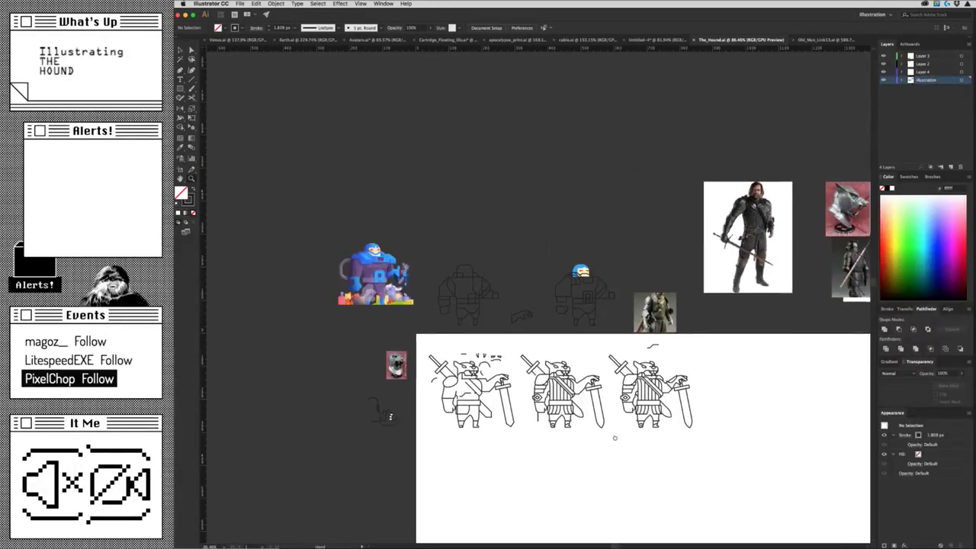
scroll(681, 430, up, 3)
scroll(682, 428, down, 1)
scroll(682, 428, left, 2)
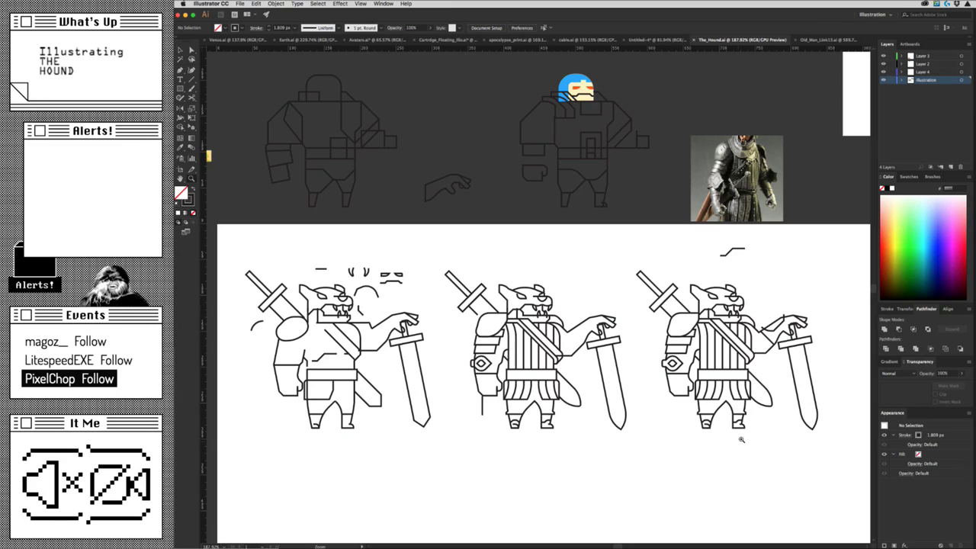
drag(739, 439, 734, 420)
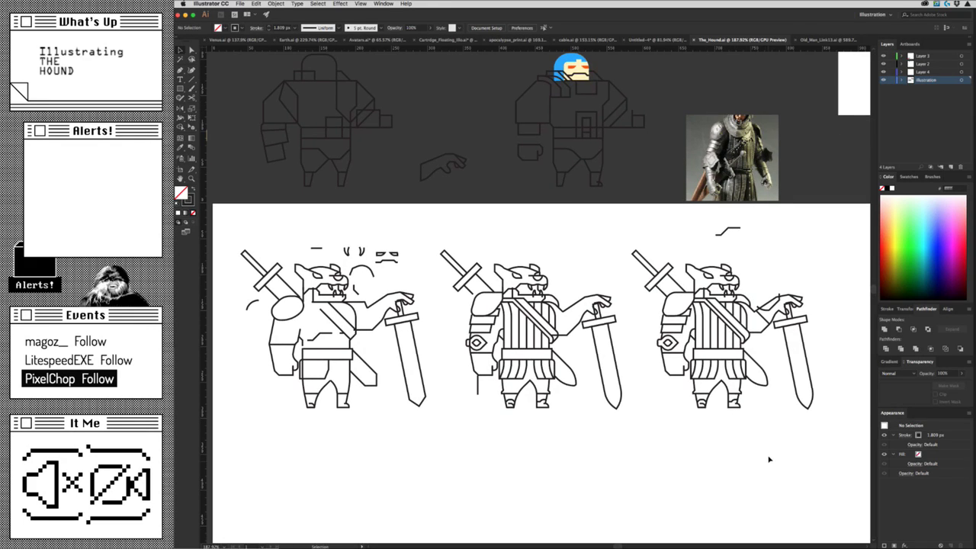